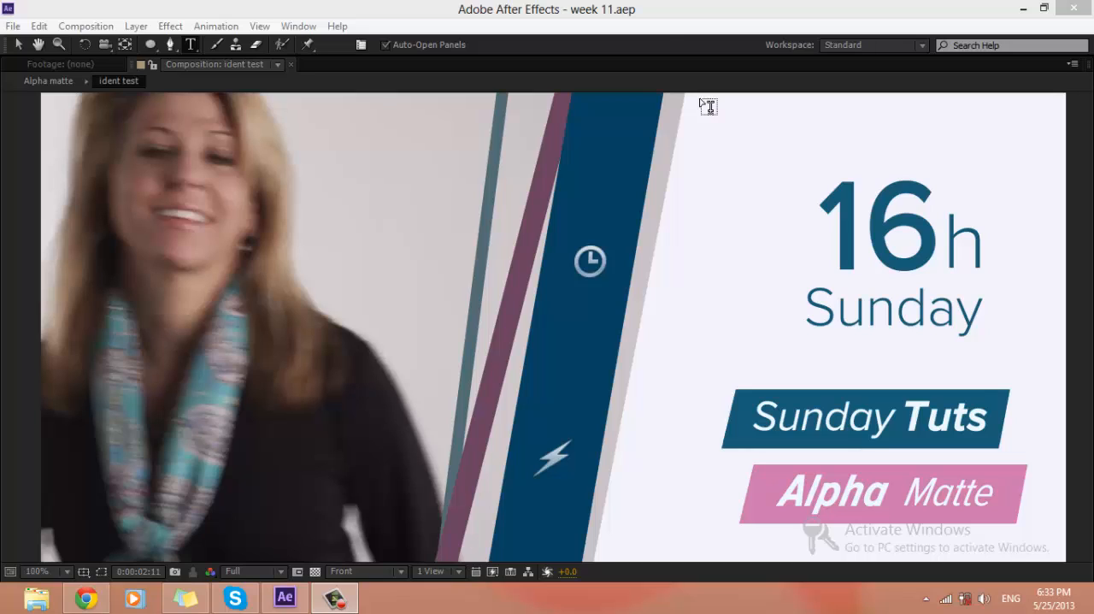
# Step: Restore the full panel layout and create a project folder named "before"
pyautogui.click(660, 26)
pyautogui.press('space')
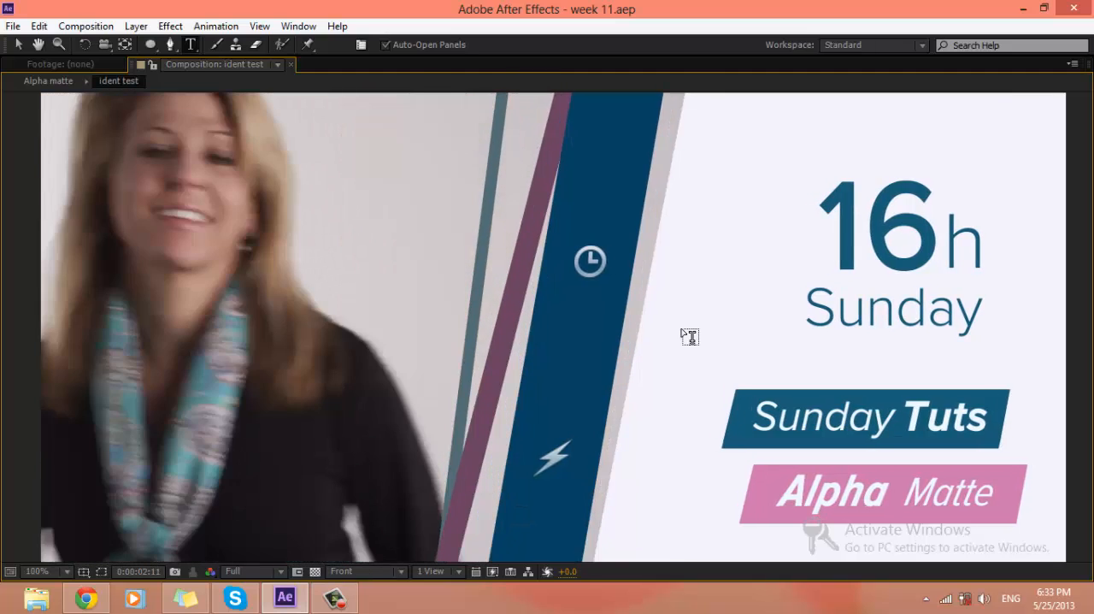
pyautogui.press('`')
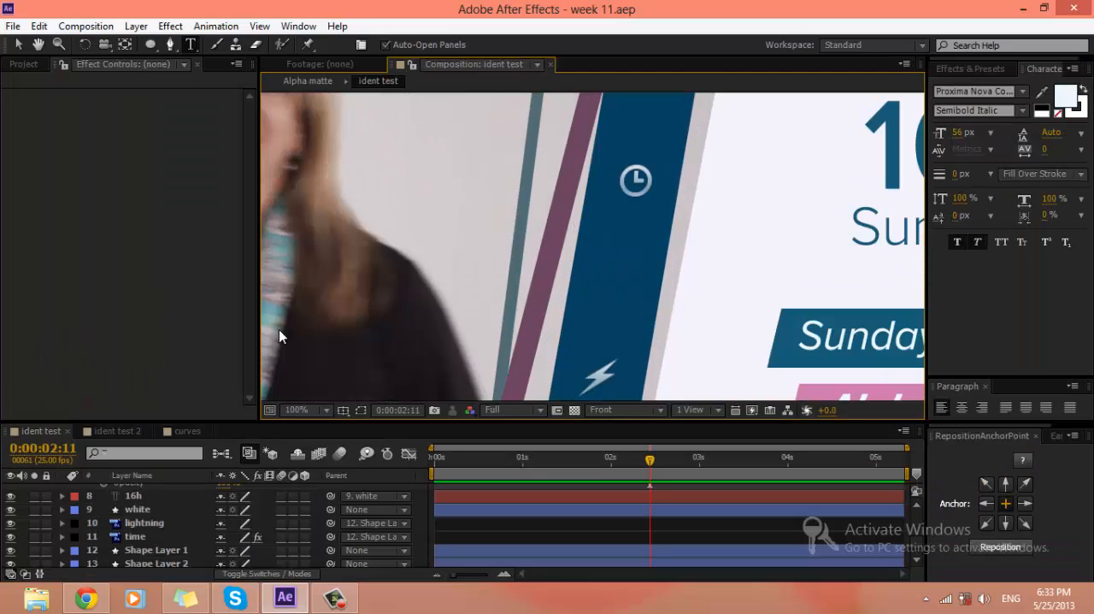
pyautogui.click(29, 64)
pyautogui.click(82, 398)
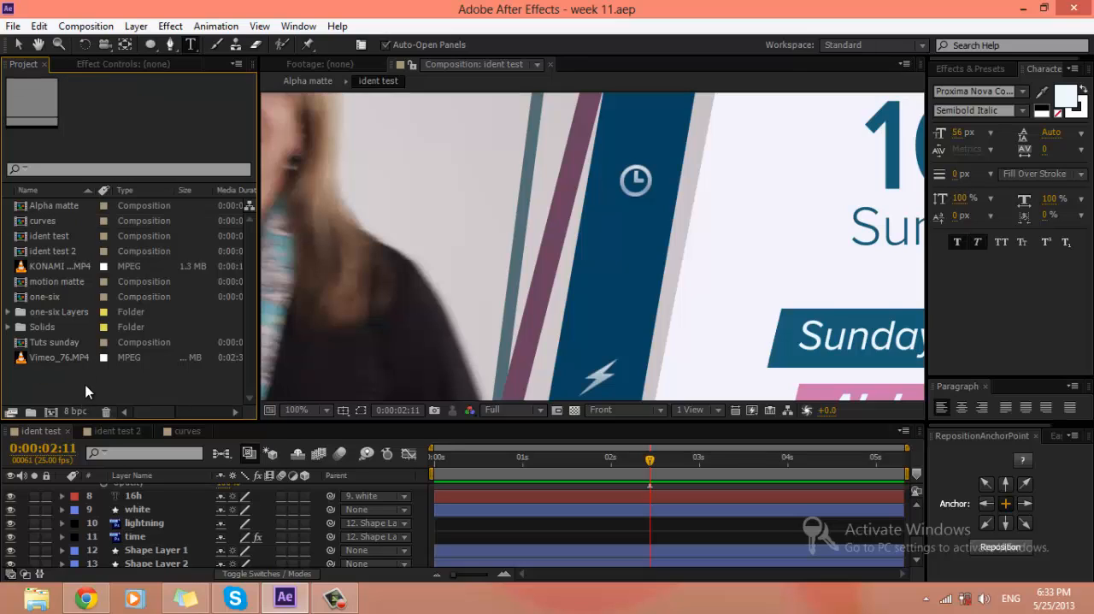
pyautogui.click(31, 413)
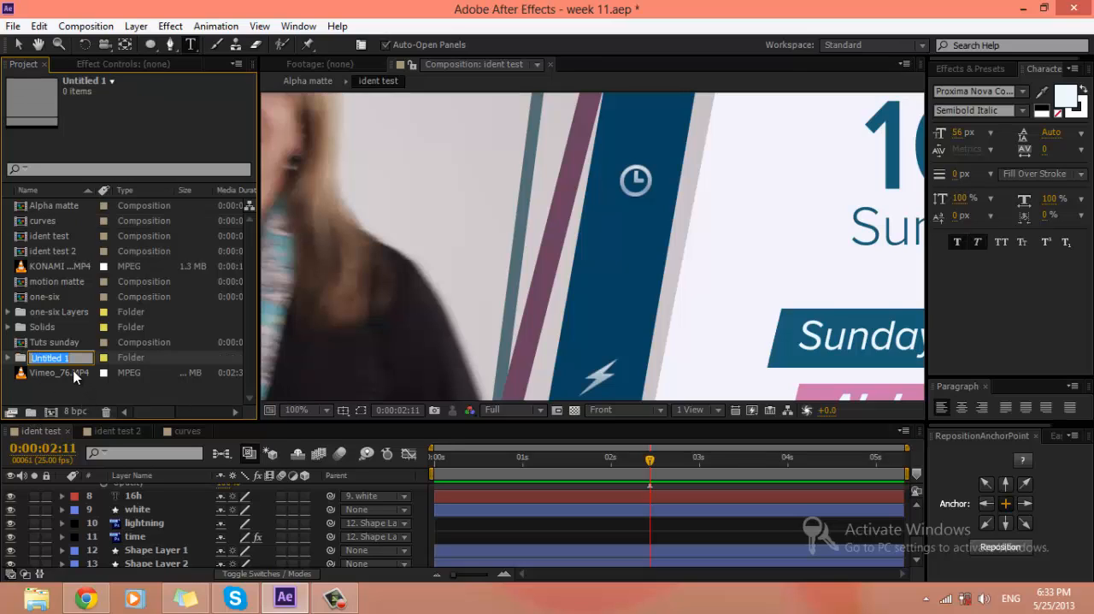
pyautogui.write('before')
pyautogui.press('Return')
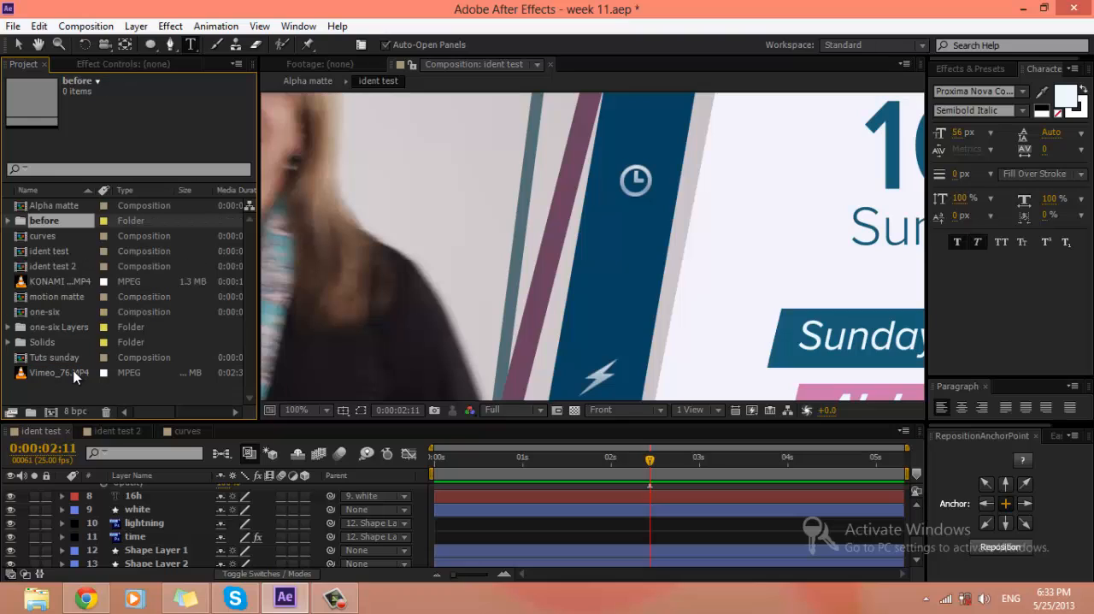
# Step: Move all existing project items except Vimeo_76.MP4 into the "before" folder
pyautogui.click(70, 371)
pyautogui.click(52, 295)
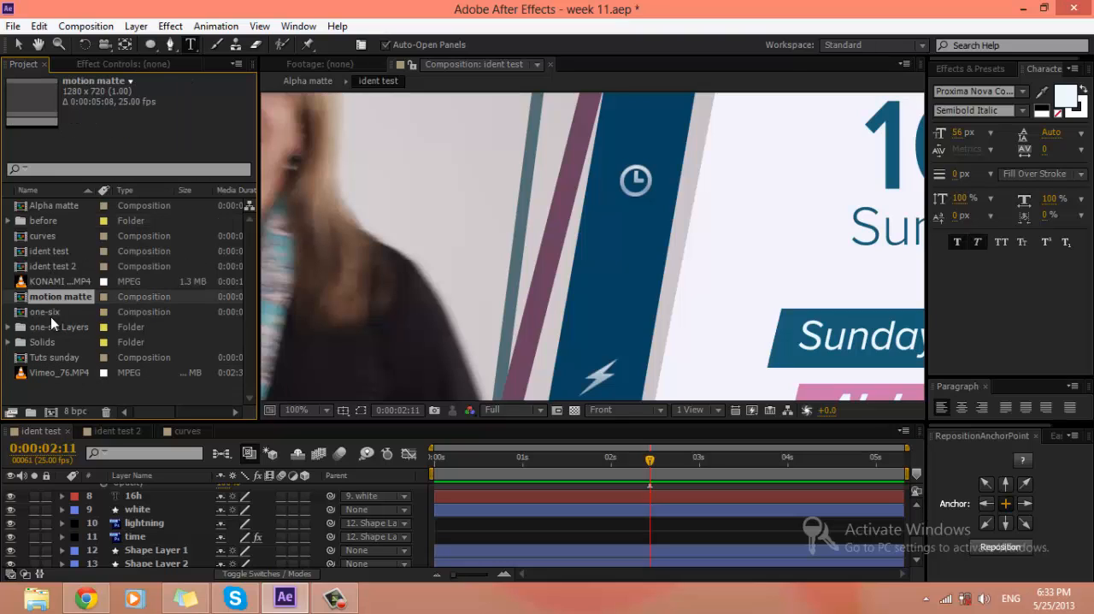
pyautogui.keyDown('shift'); pyautogui.click(51, 357); pyautogui.keyUp('shift')
pyautogui.click(53, 236)
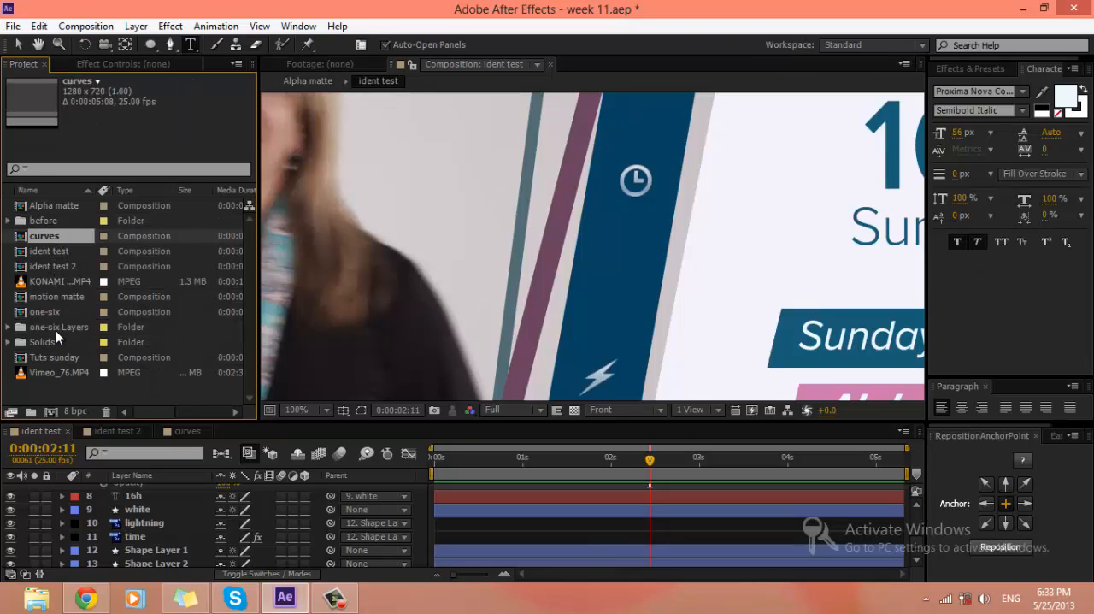
pyautogui.keyDown('shift'); pyautogui.click(57, 355); pyautogui.keyUp('shift')
pyautogui.moveTo(62, 236); pyautogui.dragTo(50, 207)
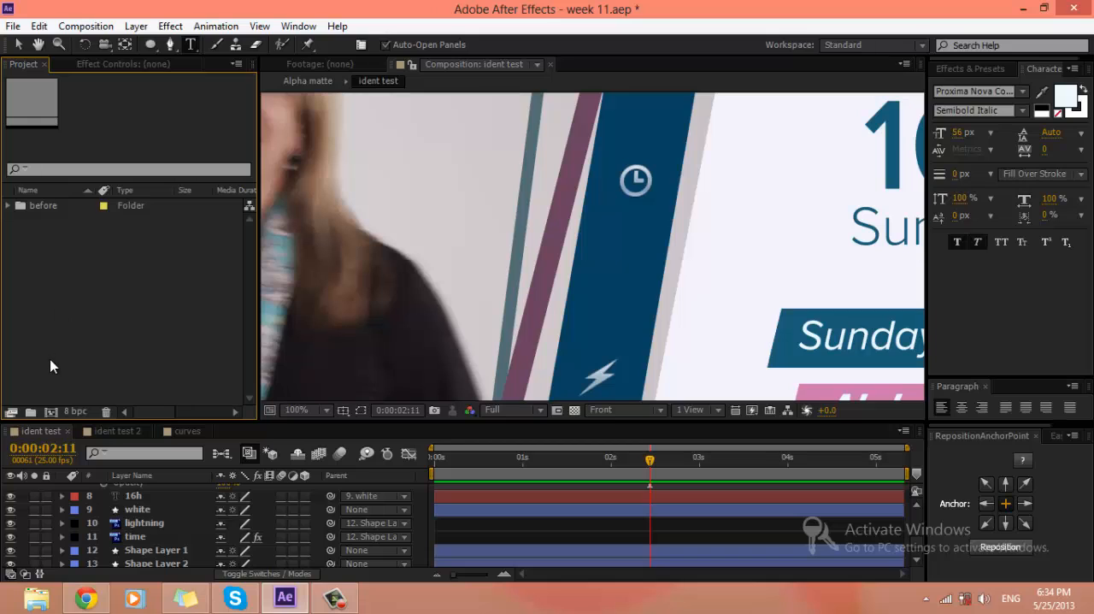
pyautogui.hotkey('ctrl', 'z')
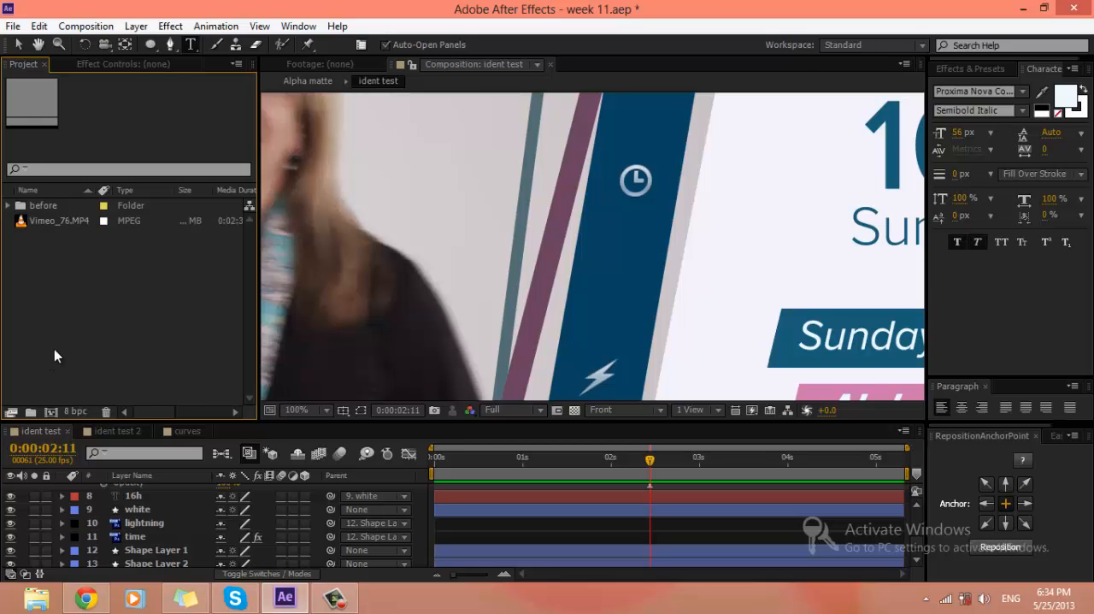
# Step: Create a composition named "Curves" using the HDV/HDTV 720 25 preset
pyautogui.click(52, 409)
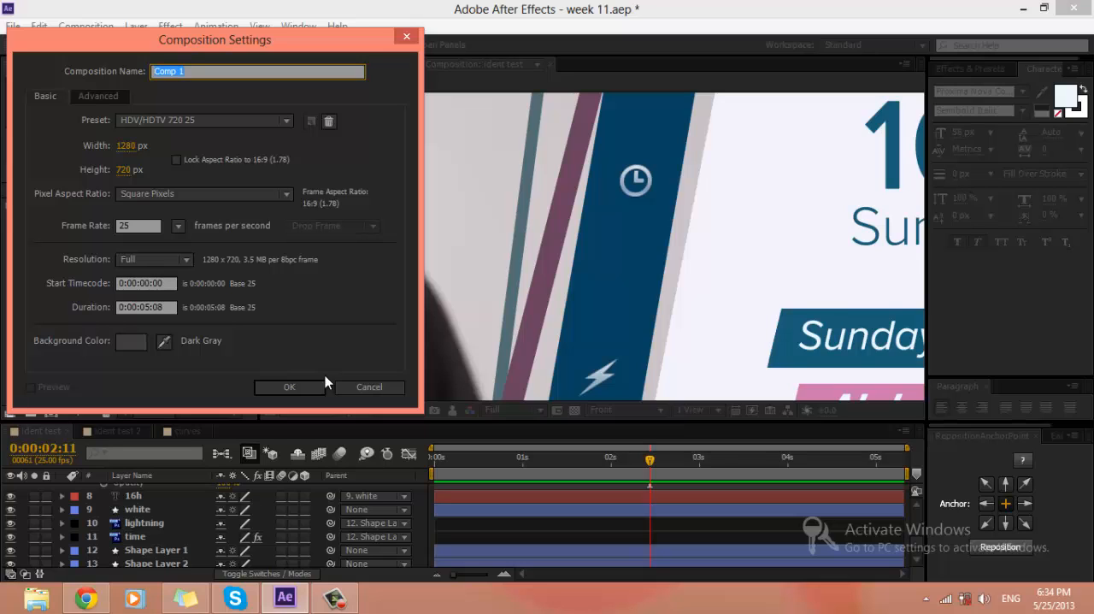
pyautogui.write('Curves')
pyautogui.click(285, 388)
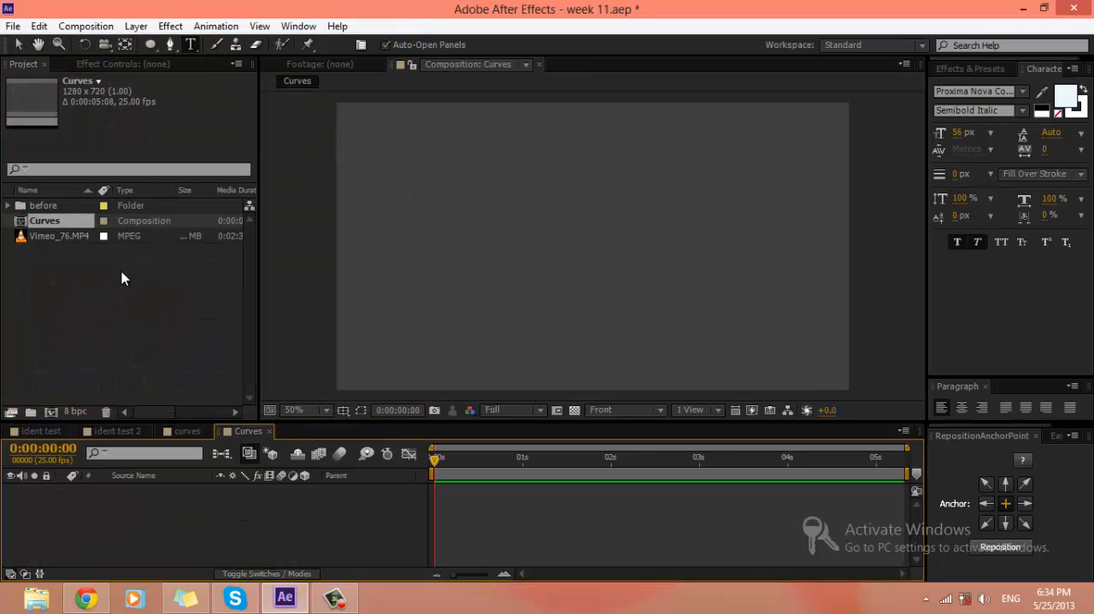
# Step: Draw a red circle near the middle of the composition with the Ellipse tool and reposition its anchor point to the circle's centre
pyautogui.click(150, 44)
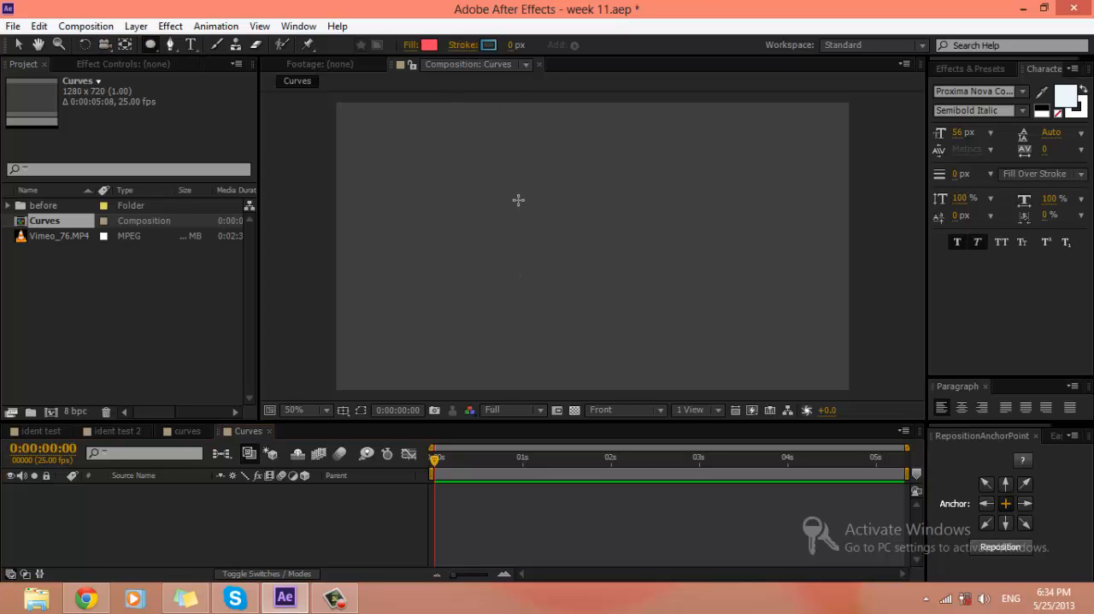
pyautogui.moveTo(554, 204); pyautogui.dragTo(630, 287)
pyautogui.click(990, 545)
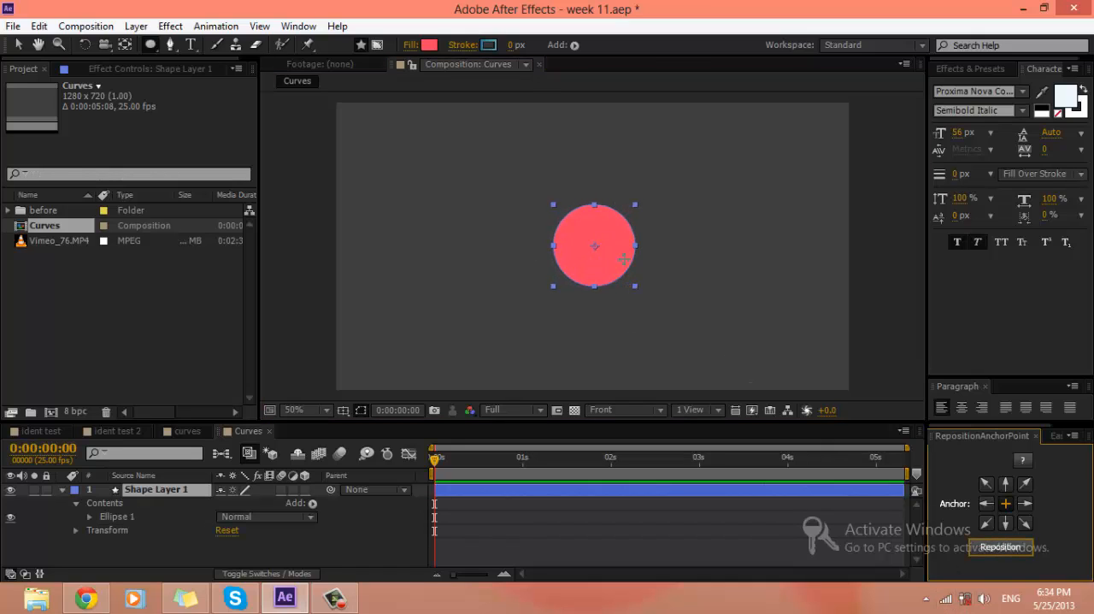
# Step: Collapse the circle's shape layer and rename it "Normal Speed"
pyautogui.click(62, 490)
pyautogui.press('Return')
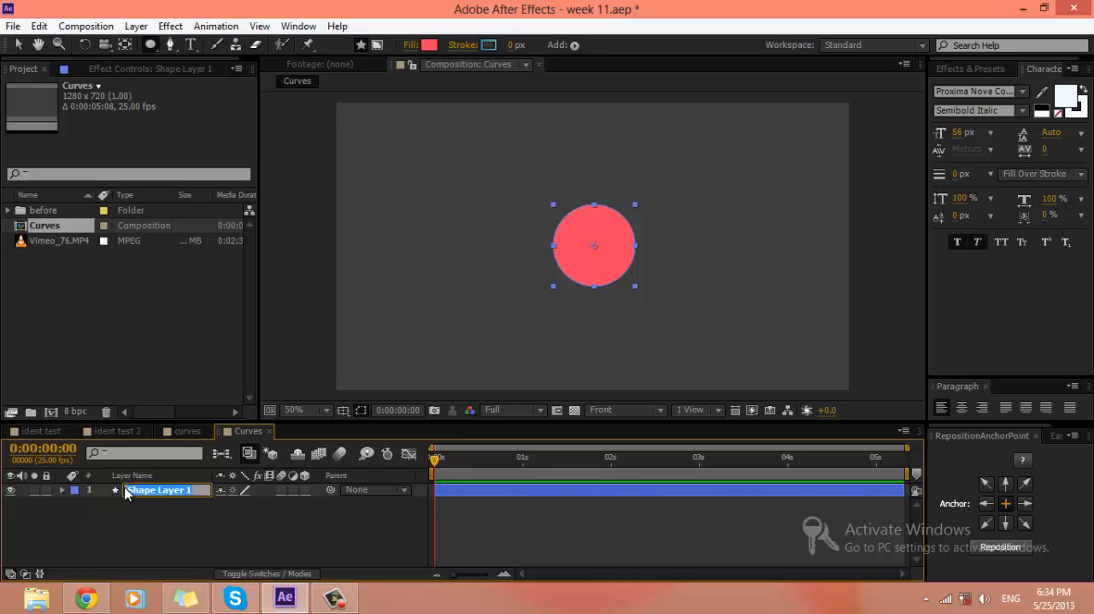
pyautogui.write('Normal Speed')
pyautogui.press('Return')
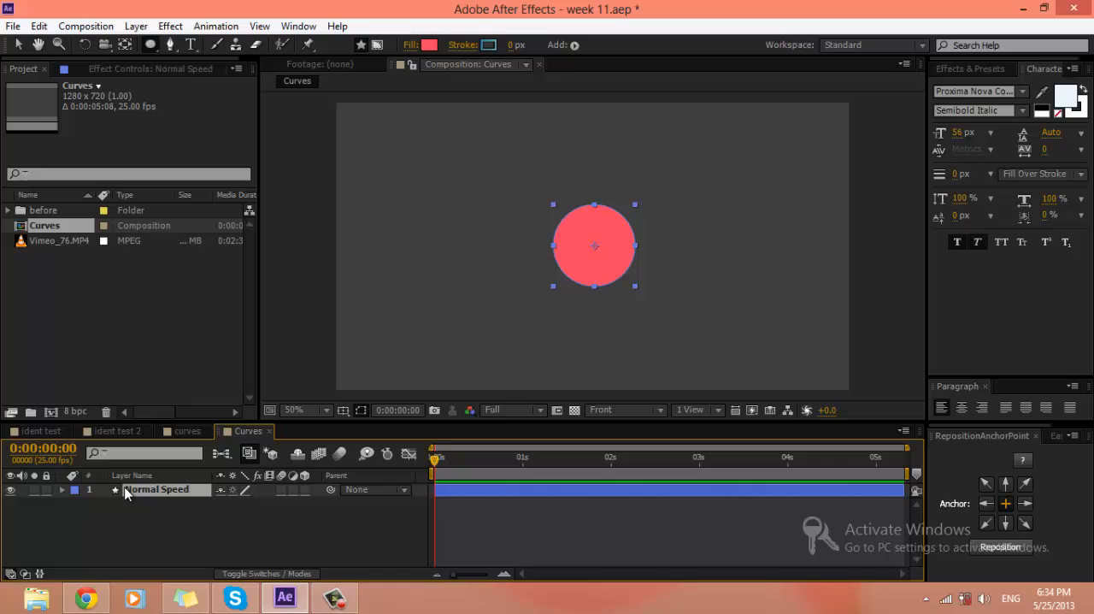
pyautogui.click(215, 550)
# Step: Move the circle to about 144, 358 near the frame's left edge and add a Position keyframe at 0:00:00:00
pyautogui.press('v')
pyautogui.moveTo(597, 253)
pyautogui.mouseDown()
pyautogui.moveTo(377, 254)
pyautogui.moveTo(396, 250)
pyautogui.mouseUp()
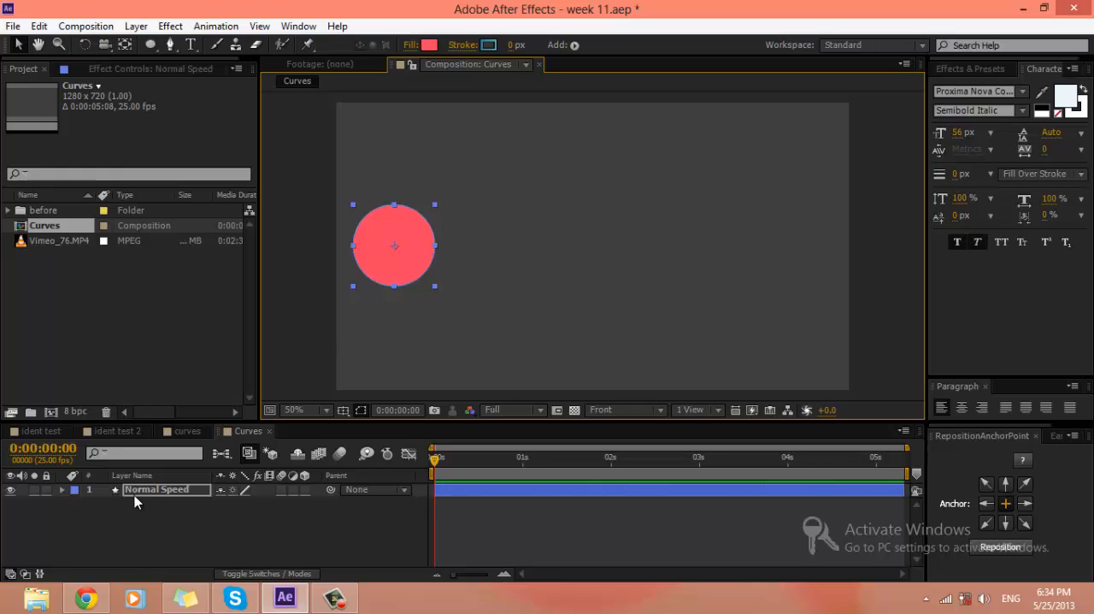
pyautogui.press('p')
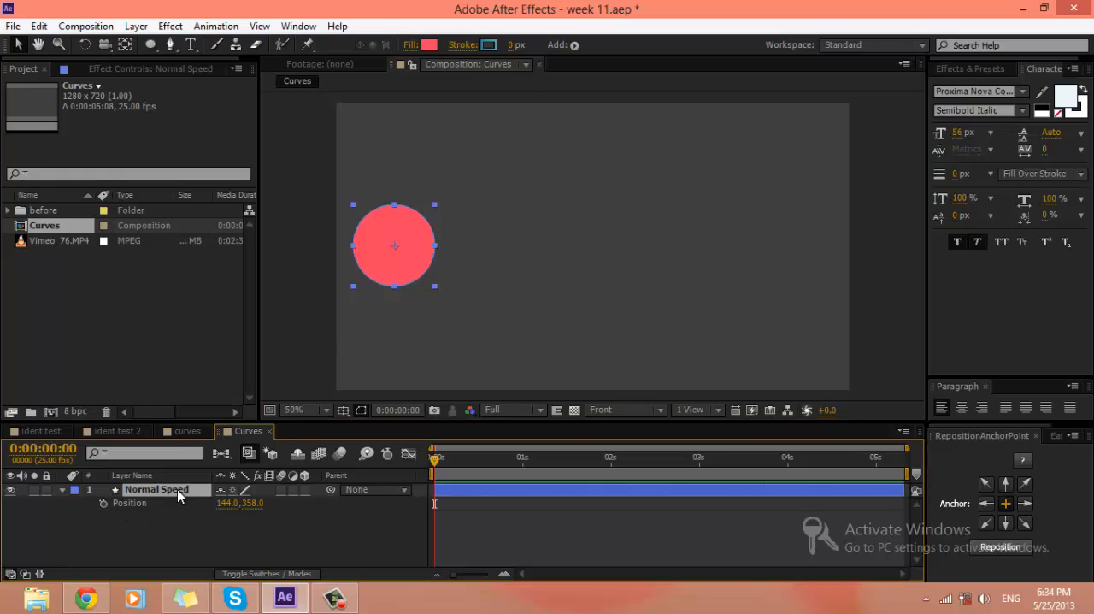
pyautogui.click(104, 503)
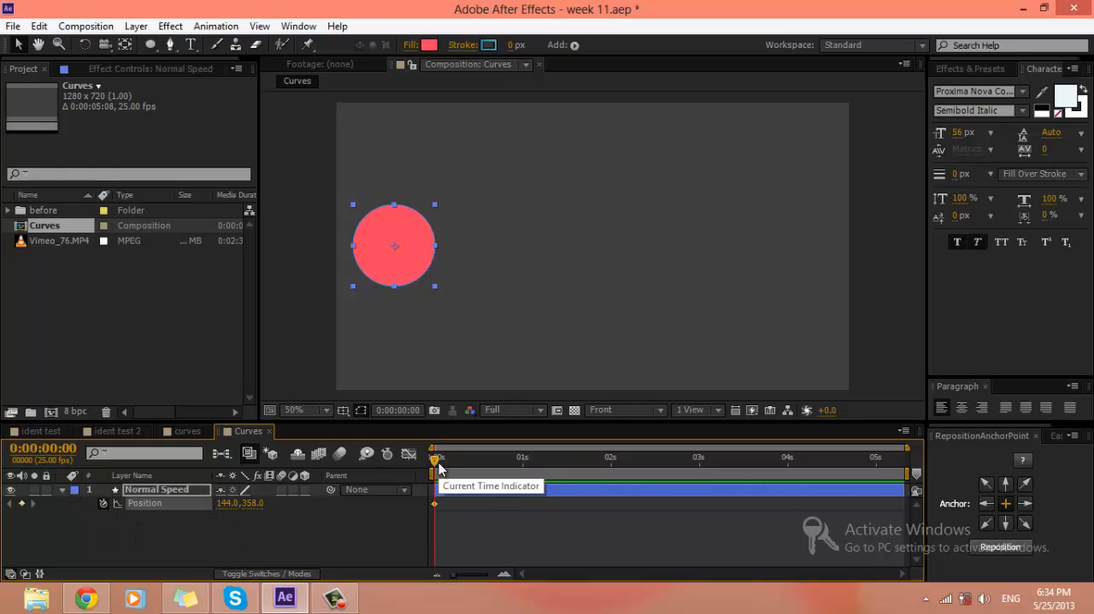
# Step: Keyframe the circle's Position at 0:00:01:00 by moving it horizontally to about 1136, 358 near the frame's right edge
pyautogui.moveTo(437, 460); pyautogui.dragTo(505, 460)
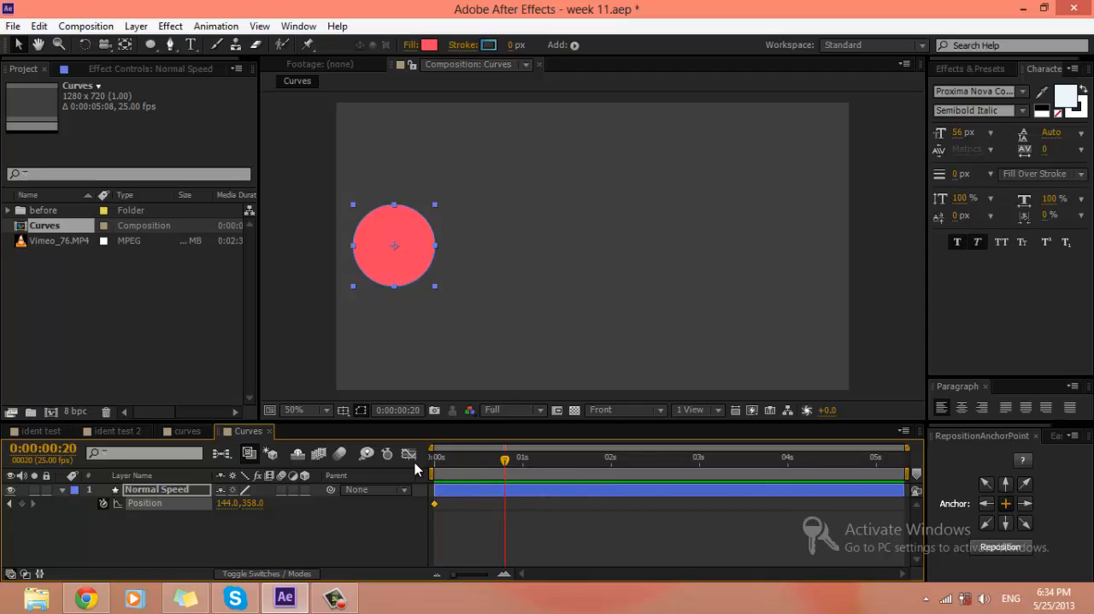
pyautogui.click(522, 457)
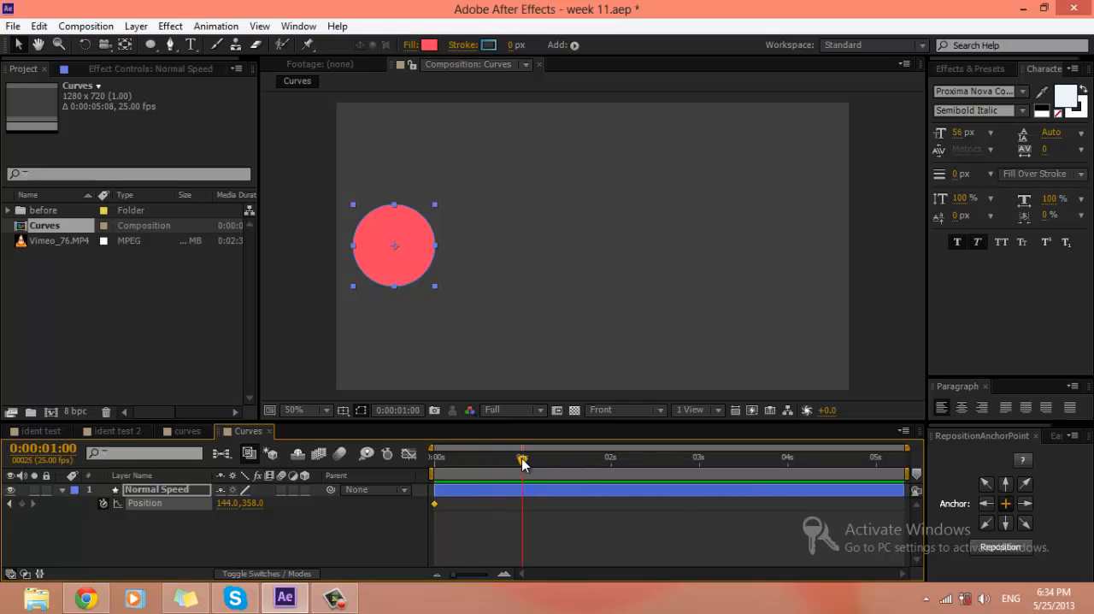
pyautogui.moveTo(417, 263); pyautogui.dragTo(814, 266)
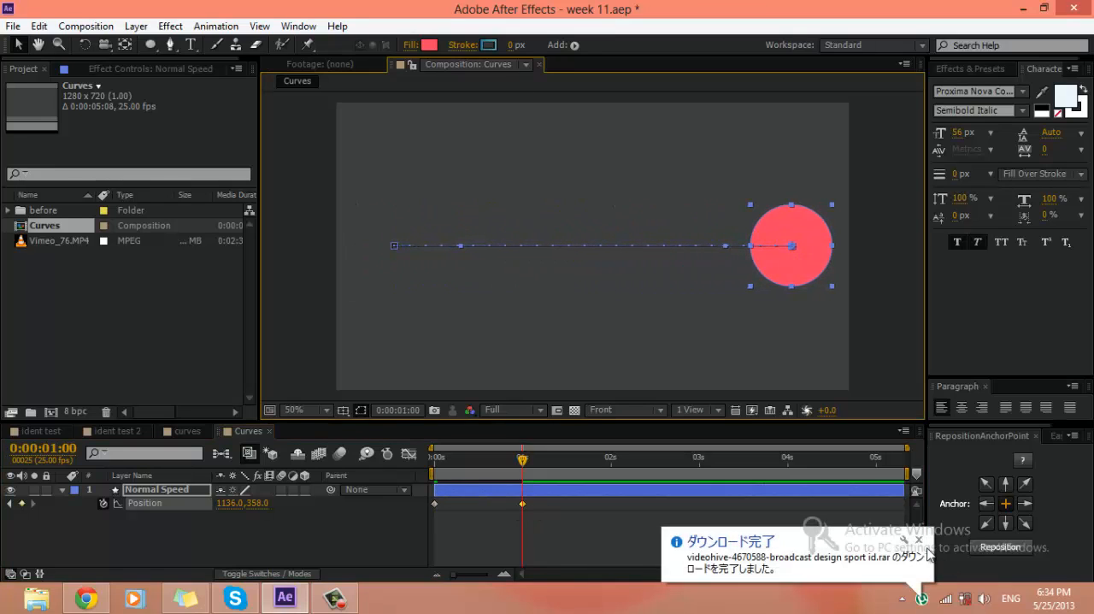
pyautogui.click(921, 535)
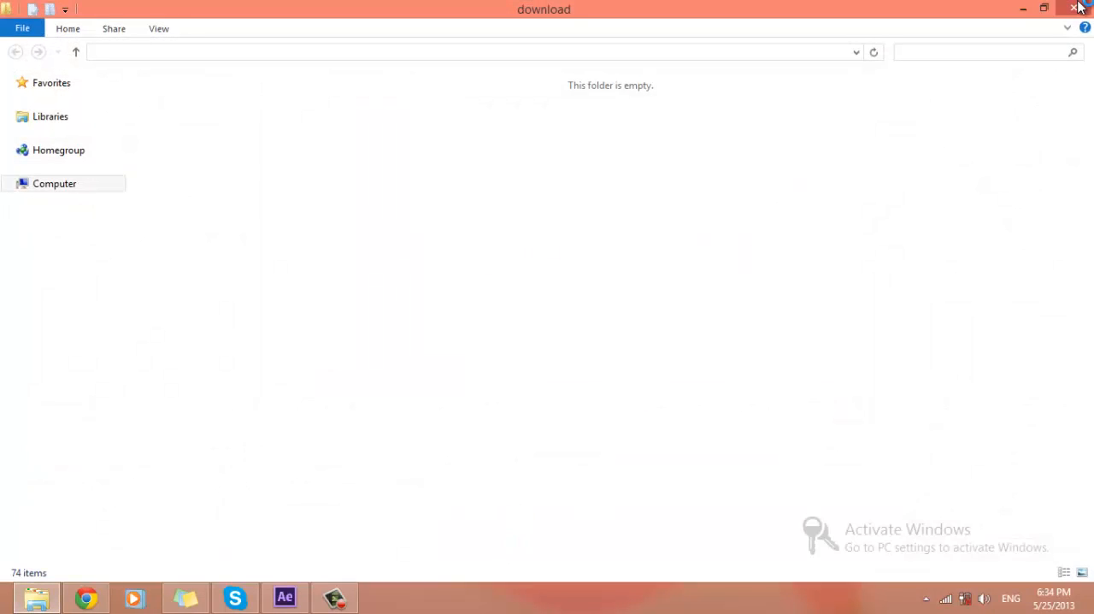
pyautogui.click(1074, 7)
# Step: End the work area at 0:00:01:05 and preview the circle's movement
pyautogui.moveTo(523, 459); pyautogui.dragTo(408, 467)
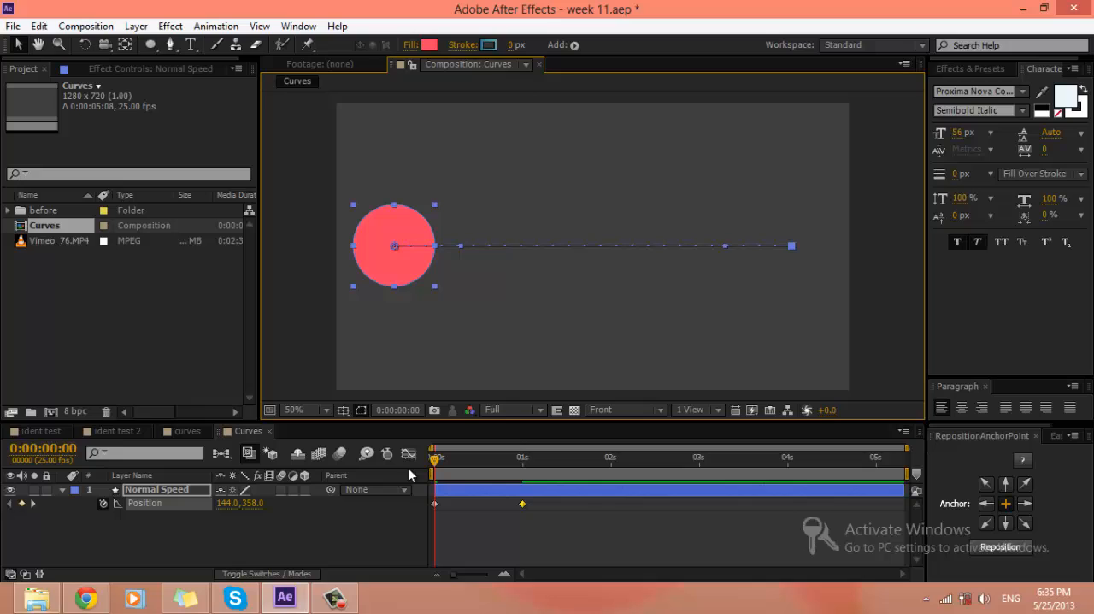
pyautogui.press('k')
pyautogui.click(540, 460)
pyautogui.press('n')
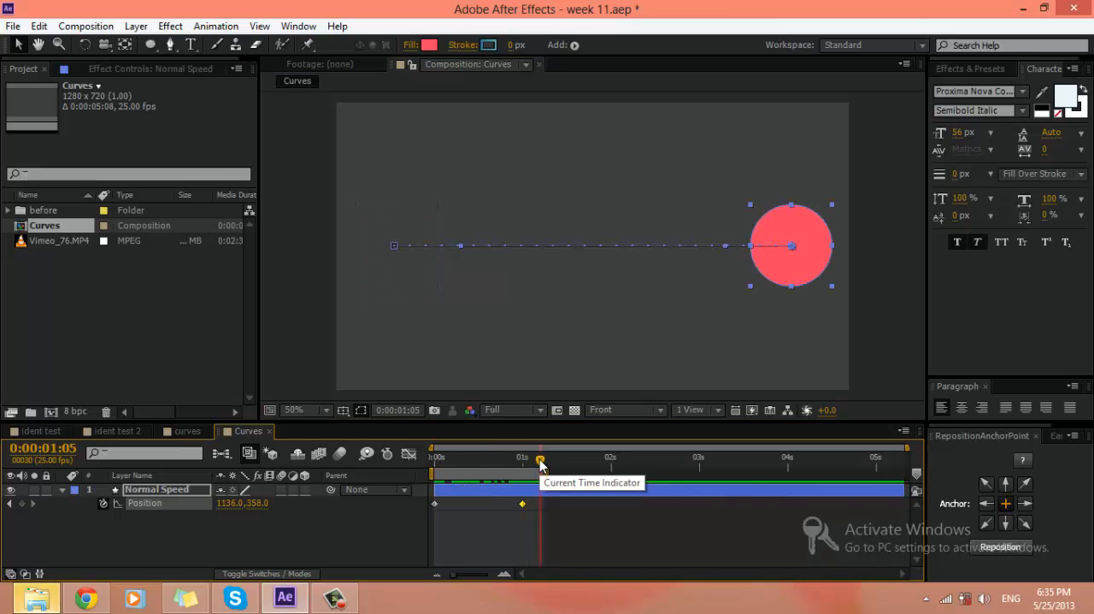
pyautogui.press('KP_0')
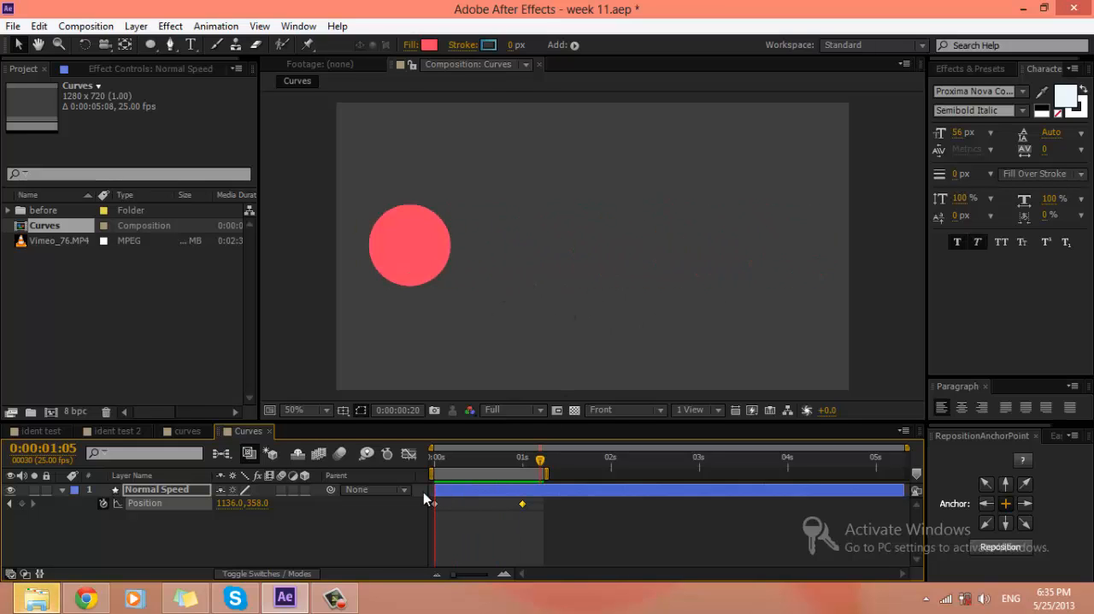
pyautogui.press('space')
pyautogui.moveTo(629, 525); pyautogui.dragTo(358, 499)
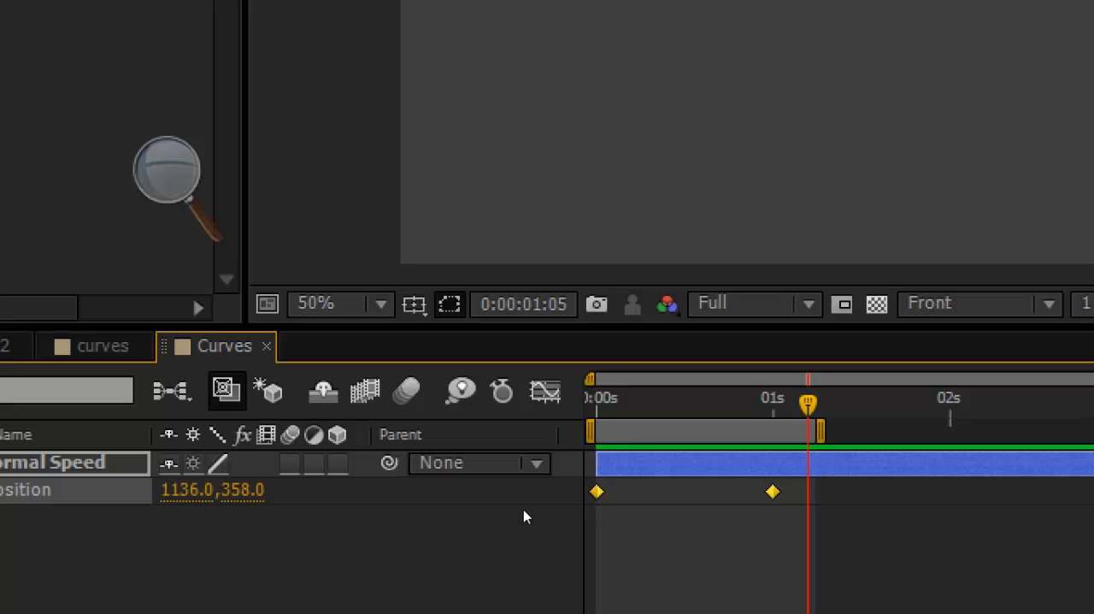
pyautogui.click(524, 532)
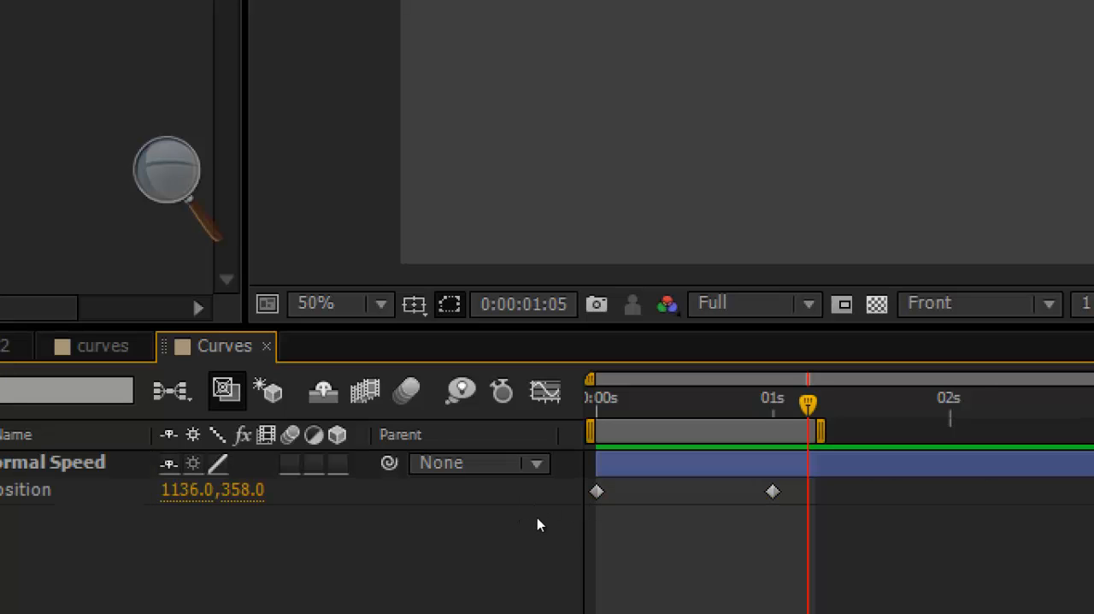
pyautogui.moveTo(547, 527); pyautogui.dragTo(406, 498)
pyautogui.click(474, 533)
pyautogui.click(438, 504)
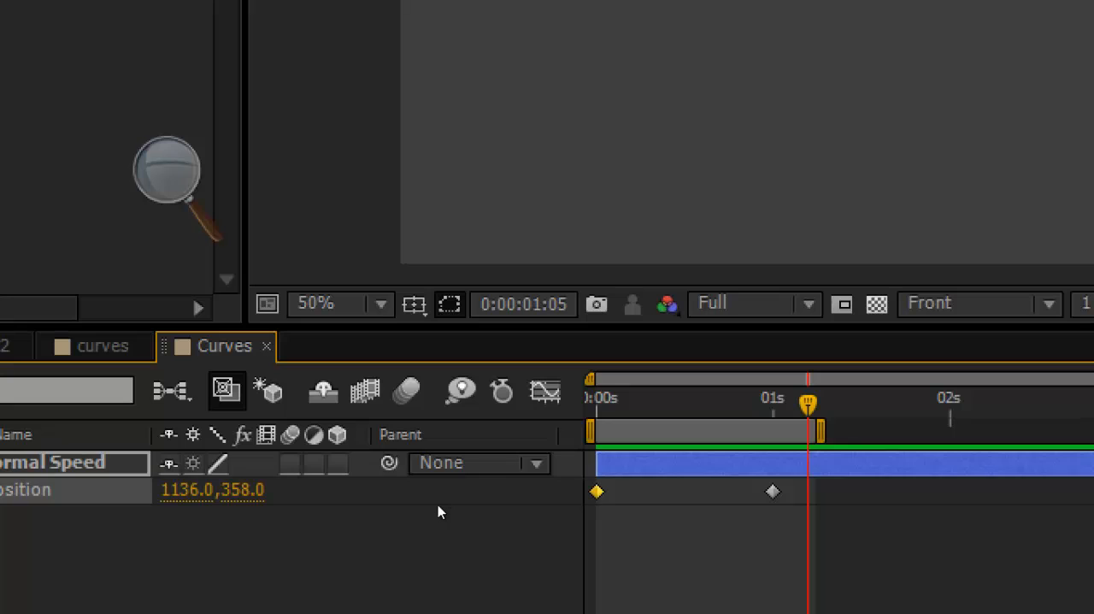
pyautogui.click(524, 508)
pyautogui.moveTo(563, 501); pyautogui.dragTo(393, 474)
# Step: Examine the speed graph between the circle's two Position keyframes in the Graph Editor, and return to the layer bars
pyautogui.hotkey('shift', 'F3')
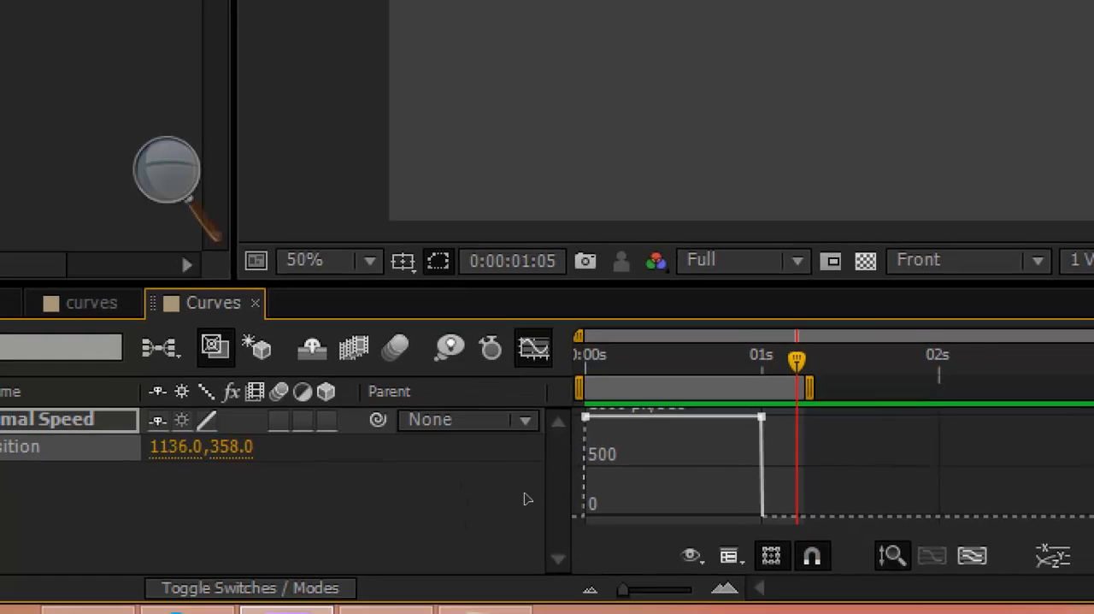
pyautogui.hotkey('shift', 'F3')
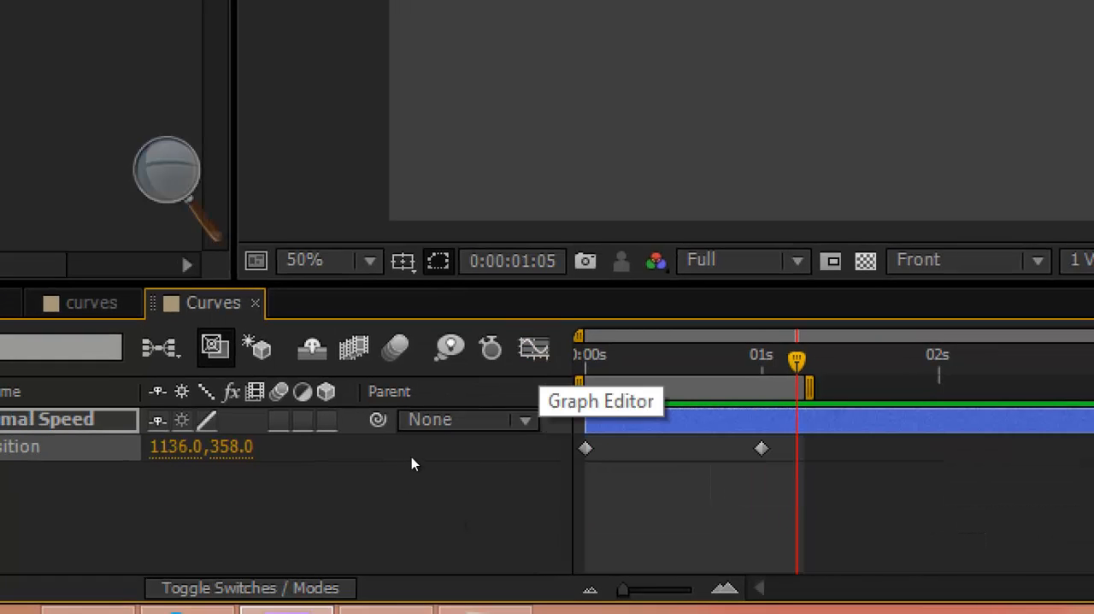
pyautogui.hotkey('shift', 'F3')
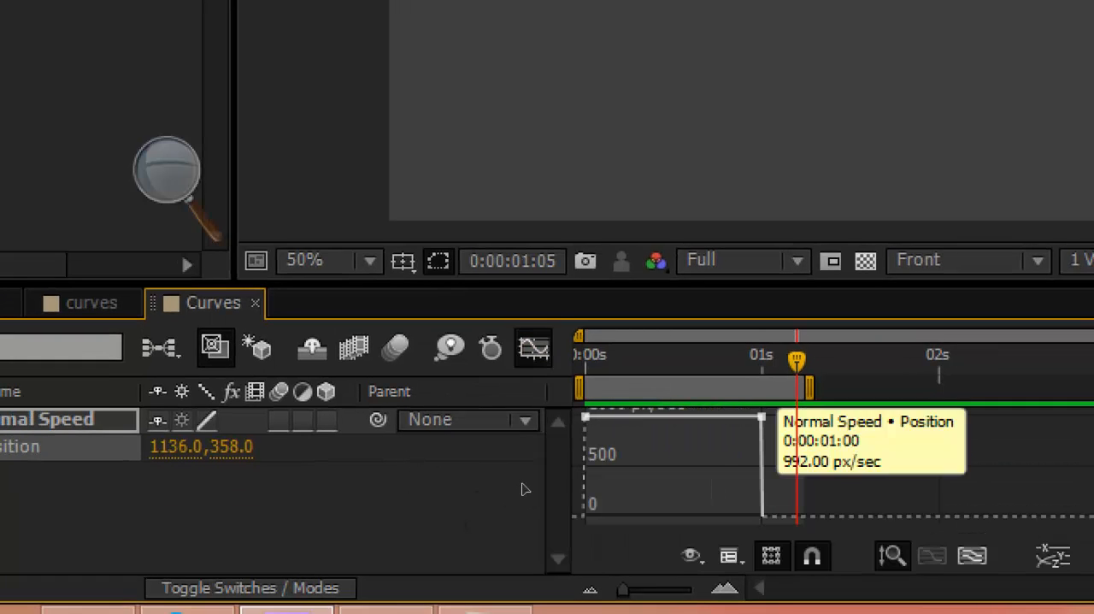
pyautogui.hotkey('ctrl', 'alt', 'a')
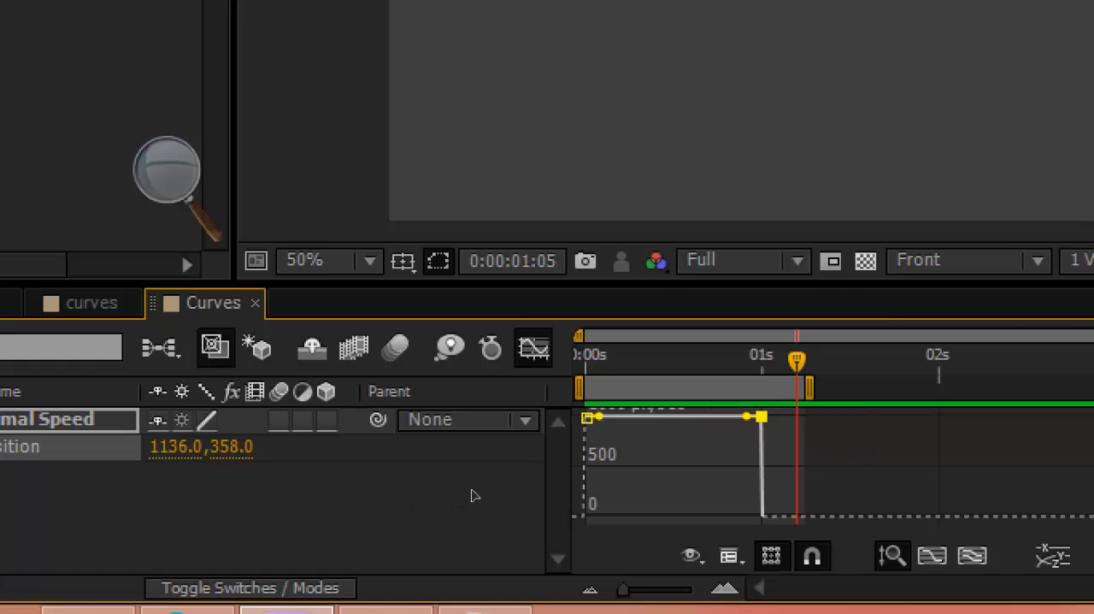
pyautogui.click(585, 417)
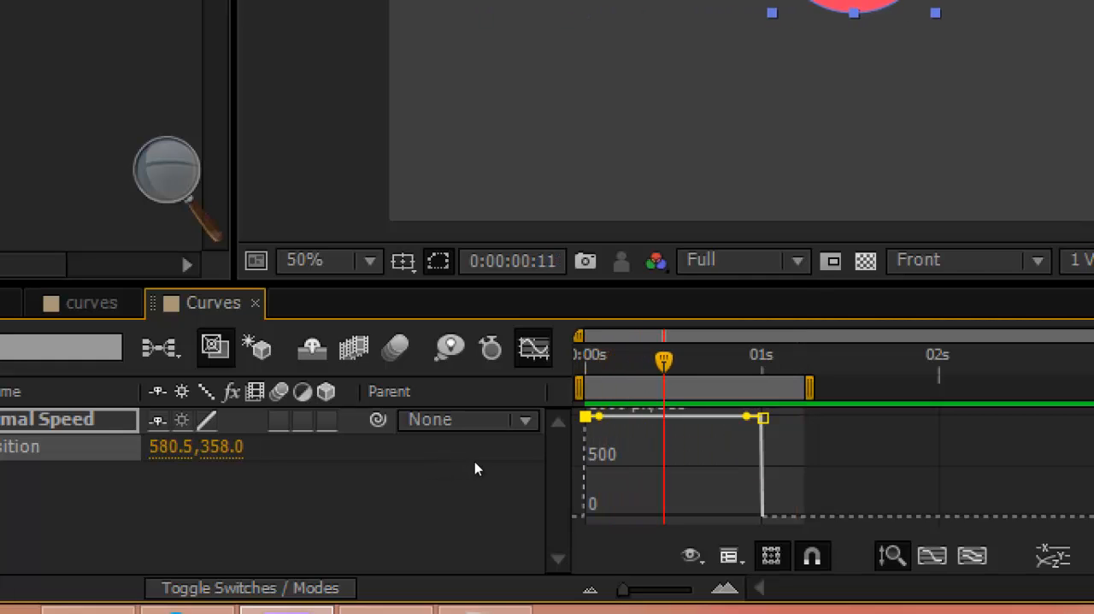
pyautogui.moveTo(691, 361); pyautogui.dragTo(762, 361)
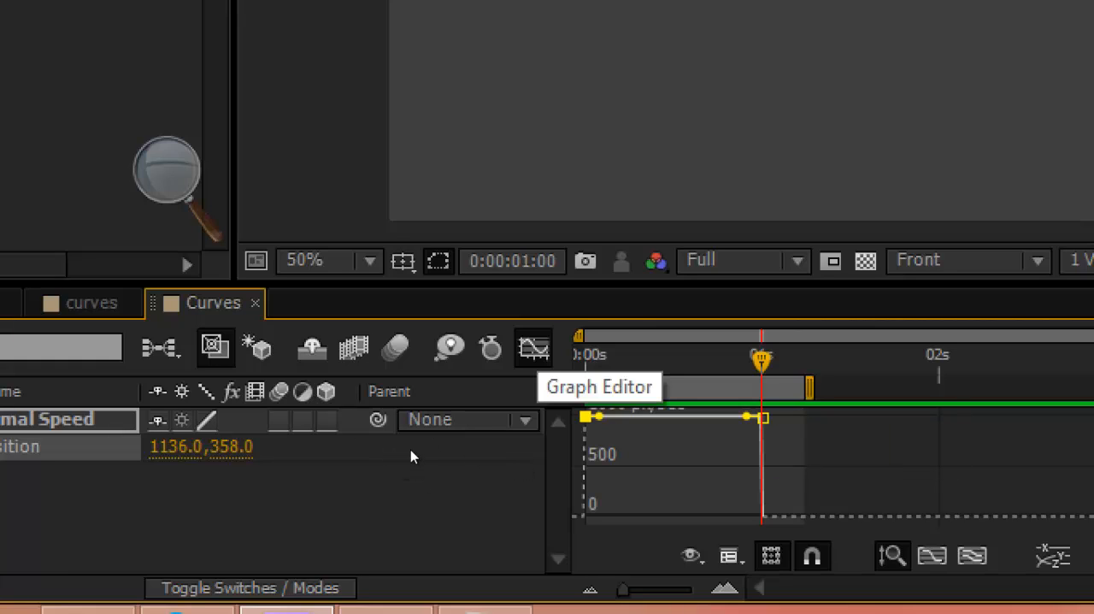
pyautogui.hotkey('shift', 'F3')
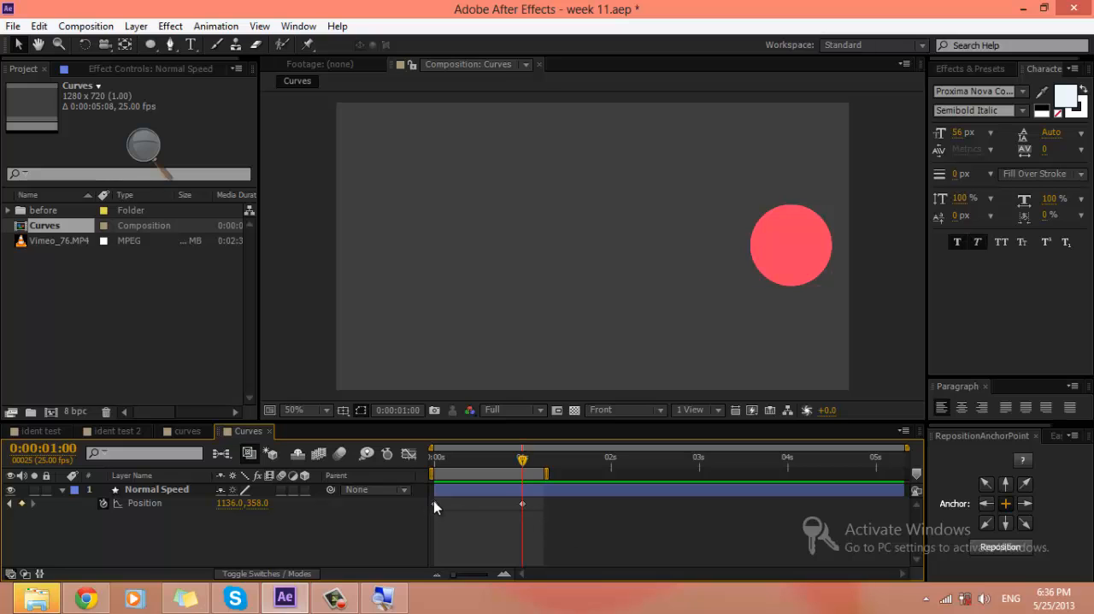
pyautogui.moveTo(573, 523); pyautogui.dragTo(424, 496)
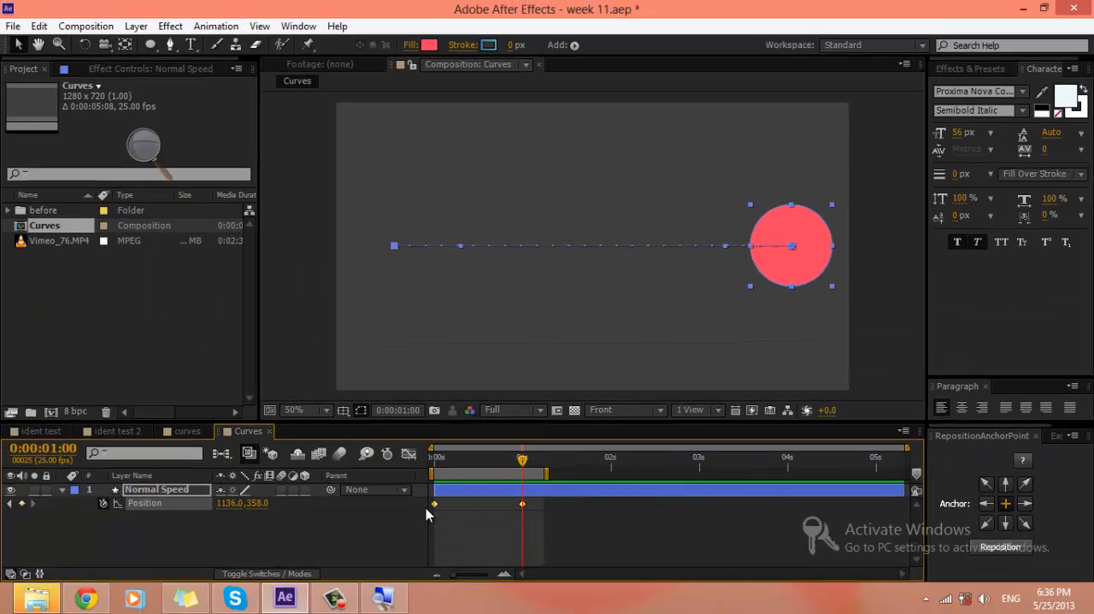
pyautogui.click(384, 526)
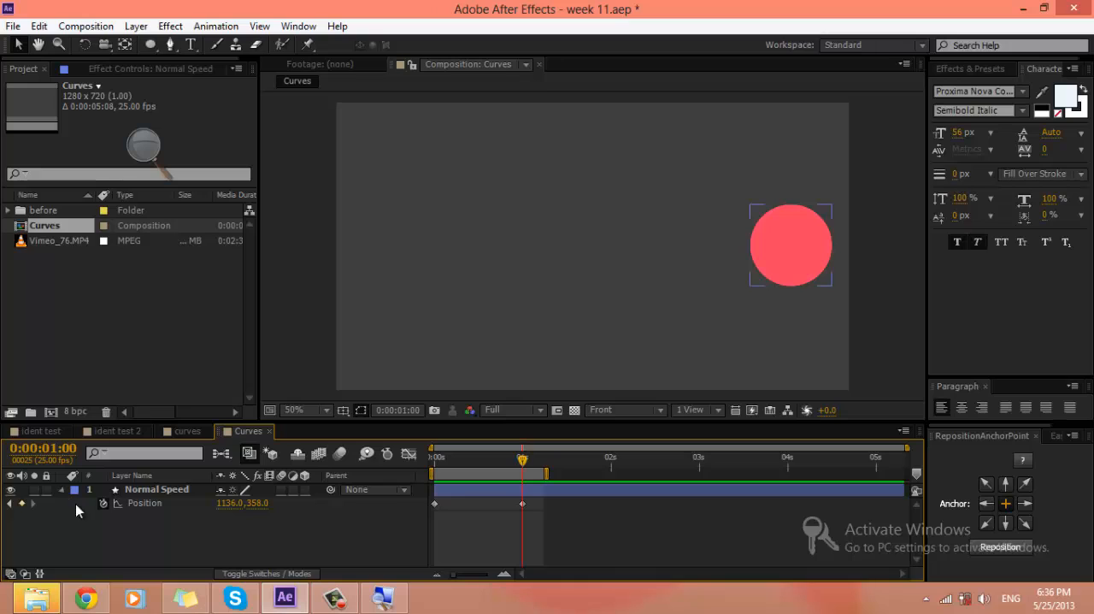
pyautogui.press('u')
pyautogui.click(159, 492)
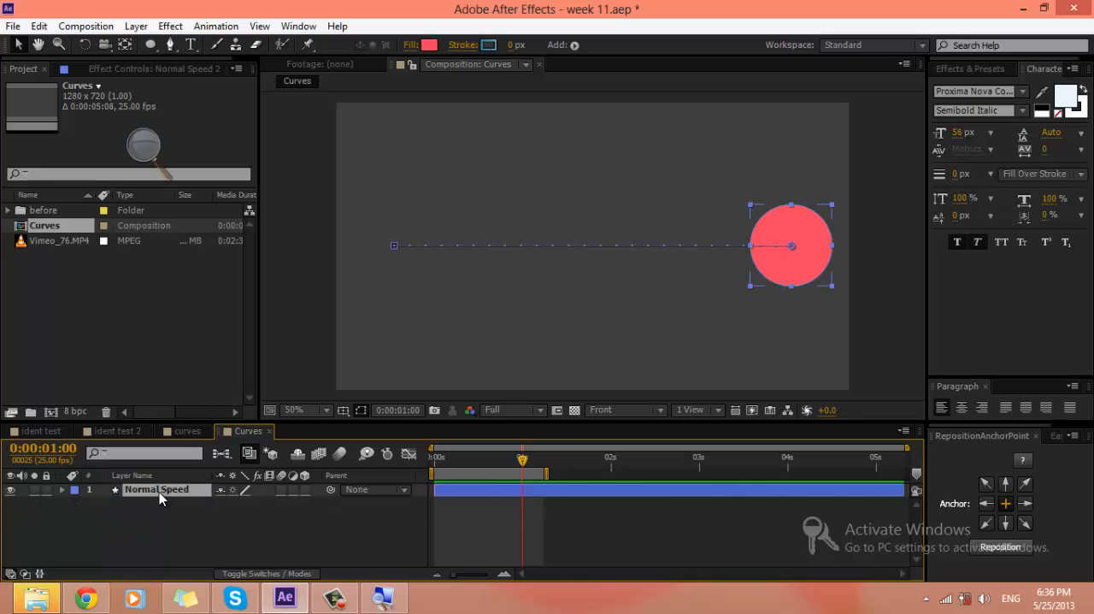
pyautogui.hotkey('ctrl', 'd')
pyautogui.press('u')
pyautogui.click(435, 504)
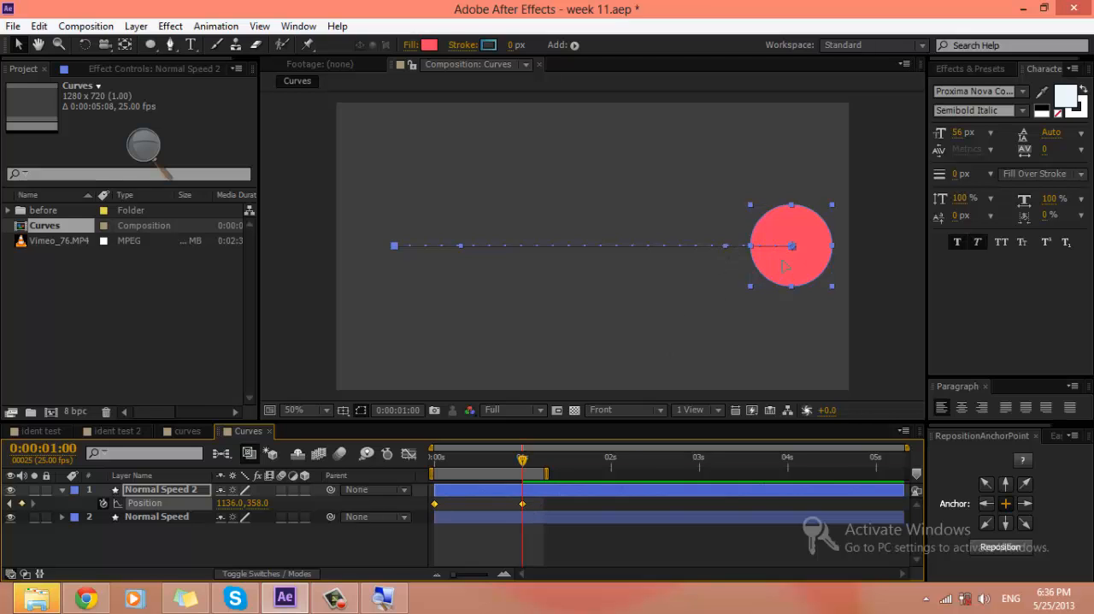
pyautogui.moveTo(784, 266); pyautogui.dragTo(782, 170)
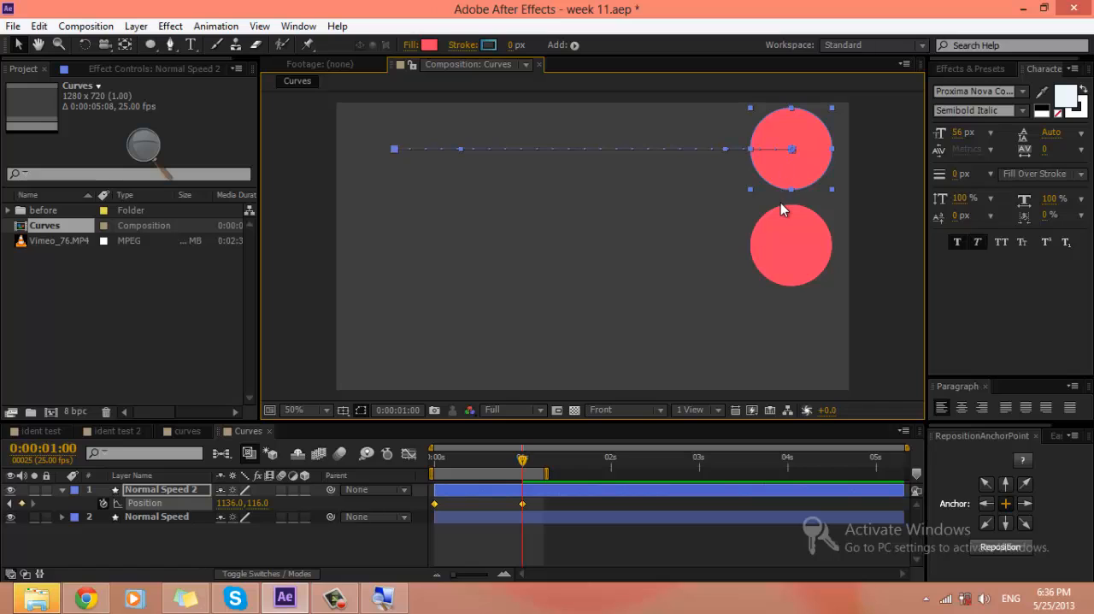
pyautogui.press('Delete')
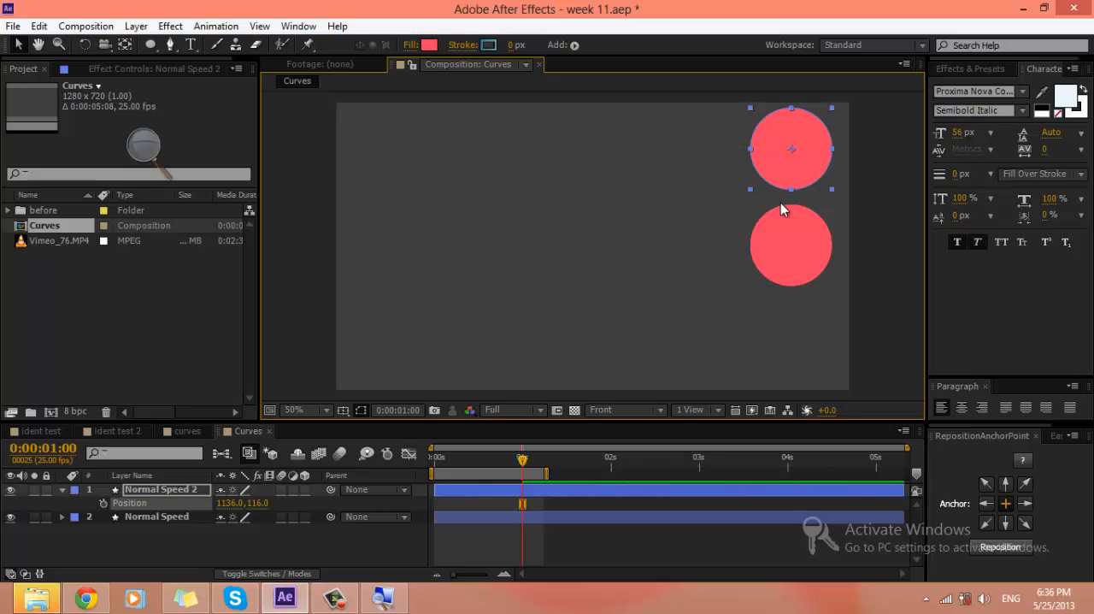
pyautogui.press('Delete')
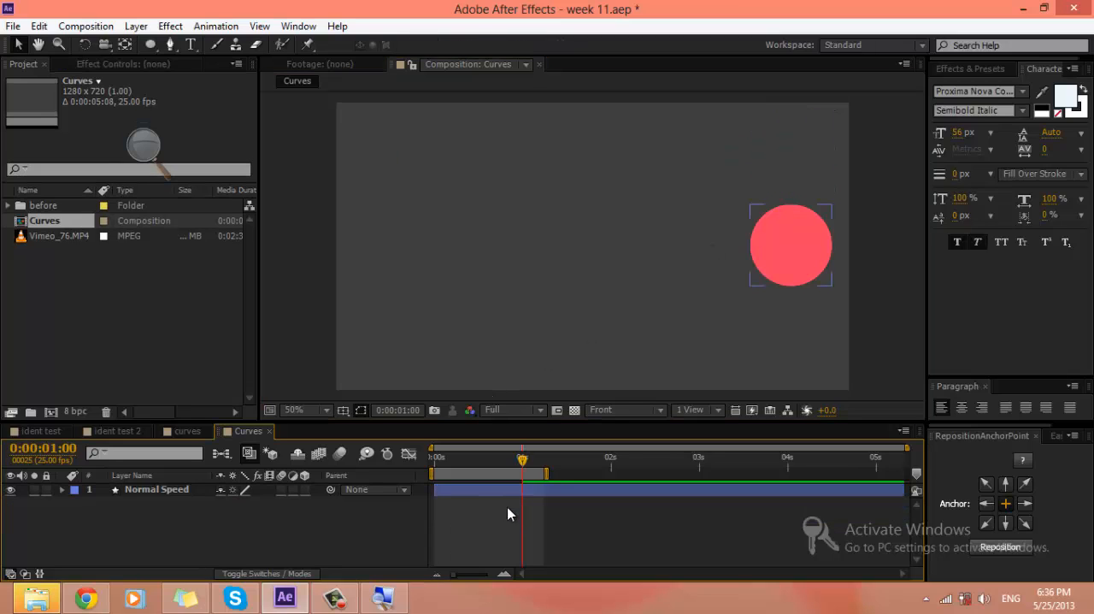
# Step: Apply Easy Ease to both Position keyframes of the Normal Speed layer
pyautogui.click(500, 484)
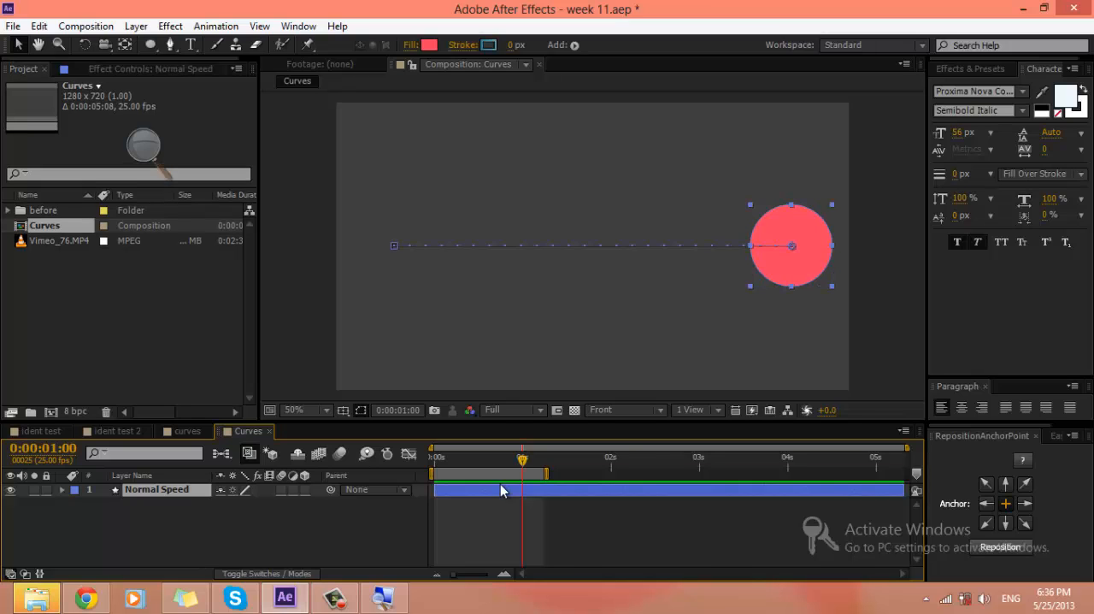
pyautogui.press('p')
pyautogui.click(557, 521)
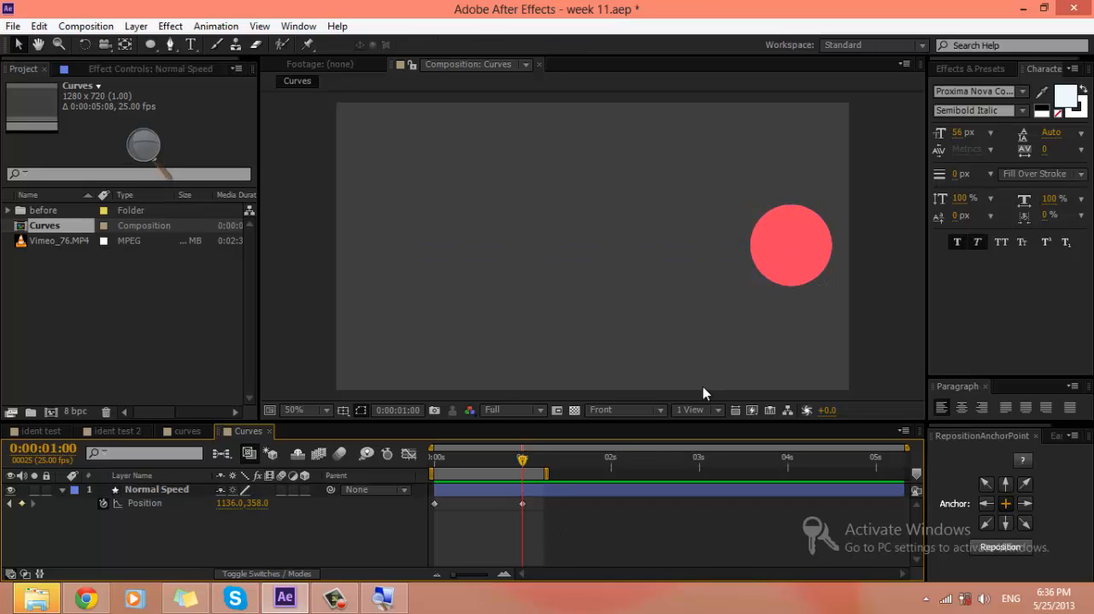
pyautogui.click(778, 236)
pyautogui.click(554, 510)
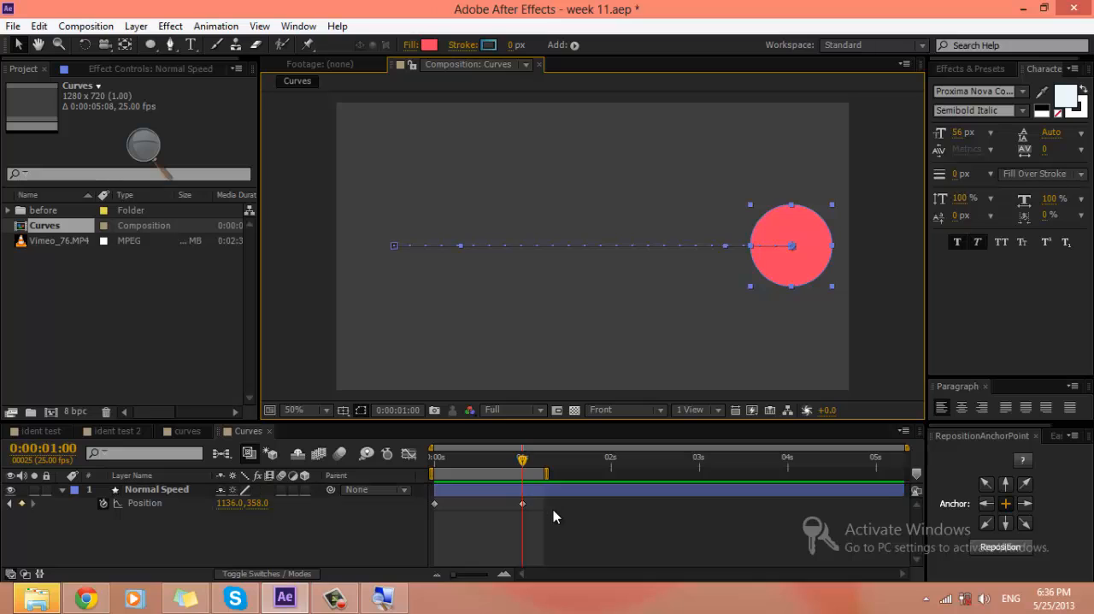
pyautogui.moveTo(575, 520); pyautogui.dragTo(412, 499)
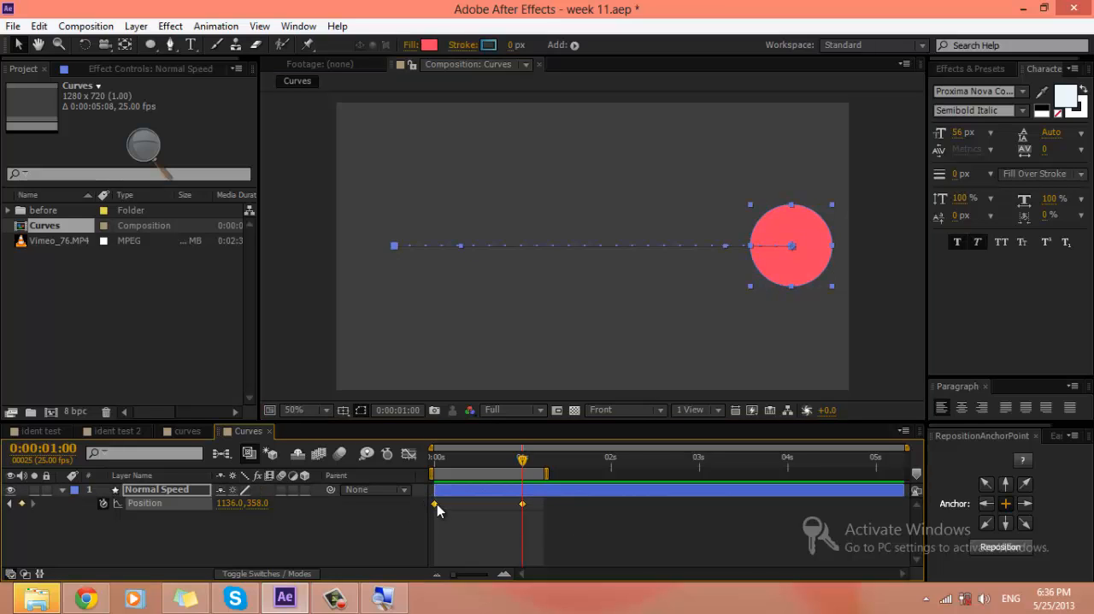
pyautogui.rightClick(434, 506)
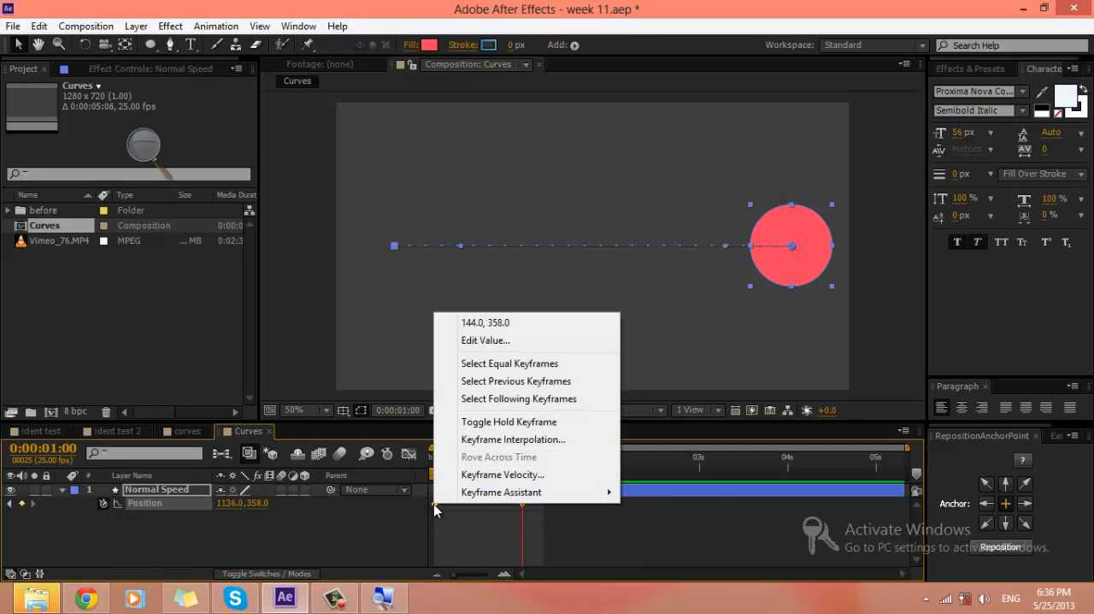
pyautogui.moveTo(453, 495)
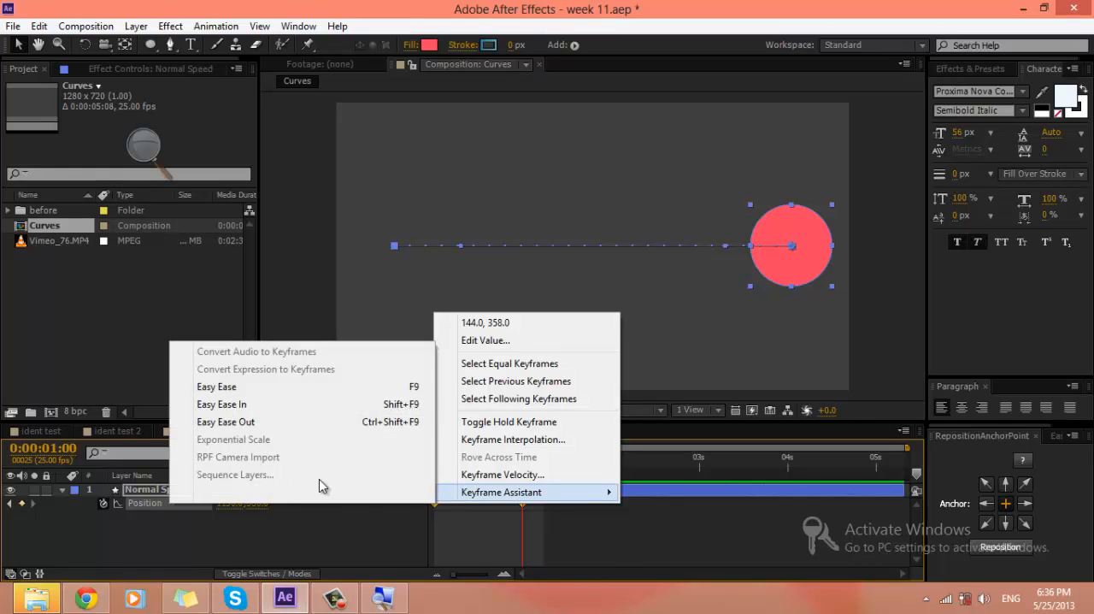
pyautogui.click(224, 391)
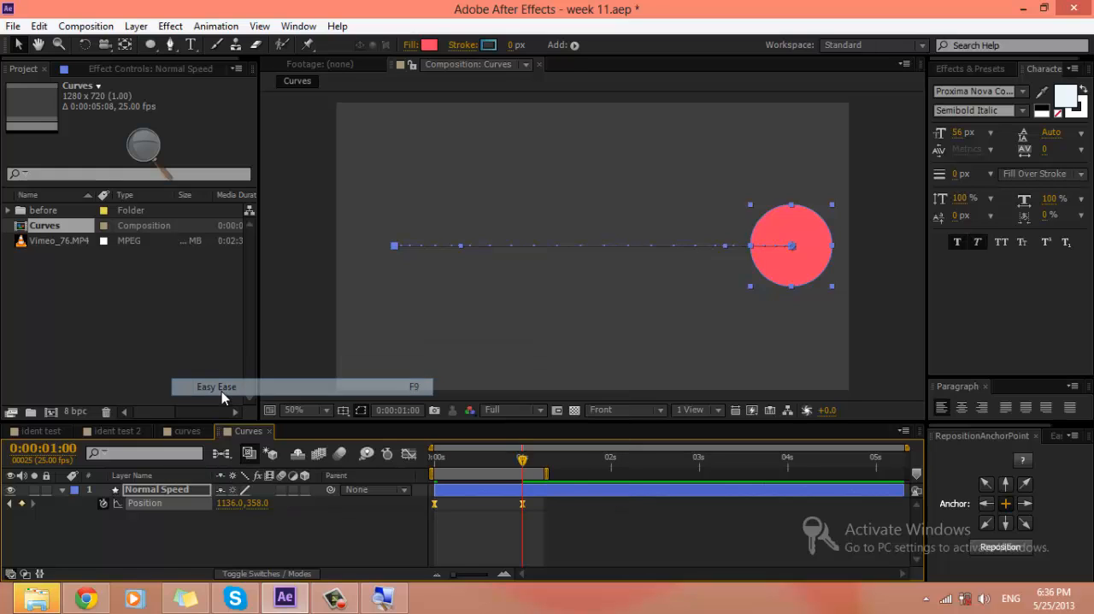
pyautogui.click(335, 543)
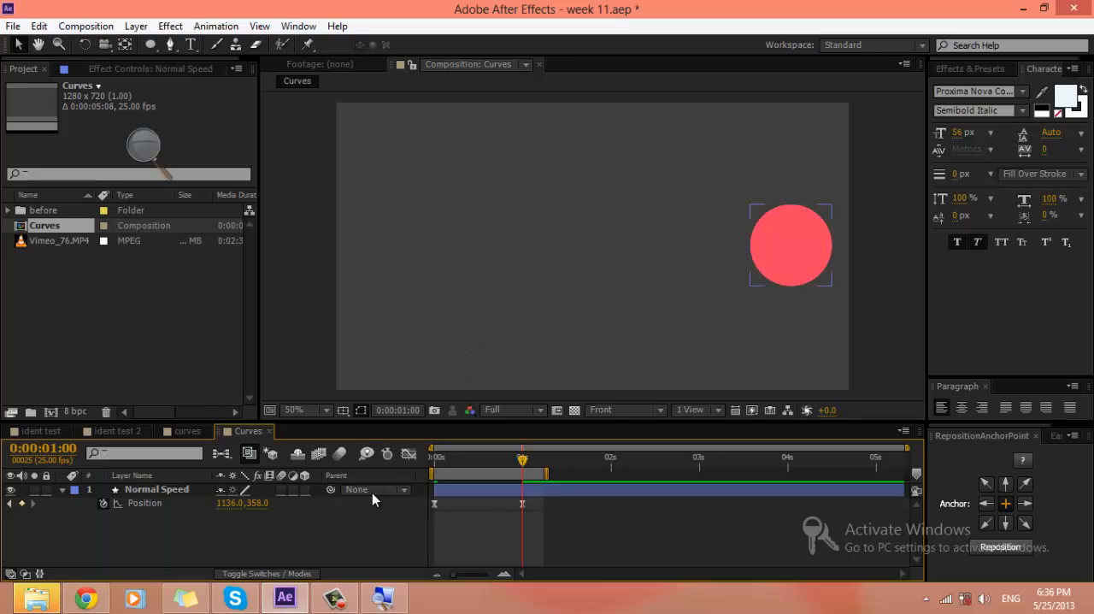
pyautogui.moveTo(335, 603)
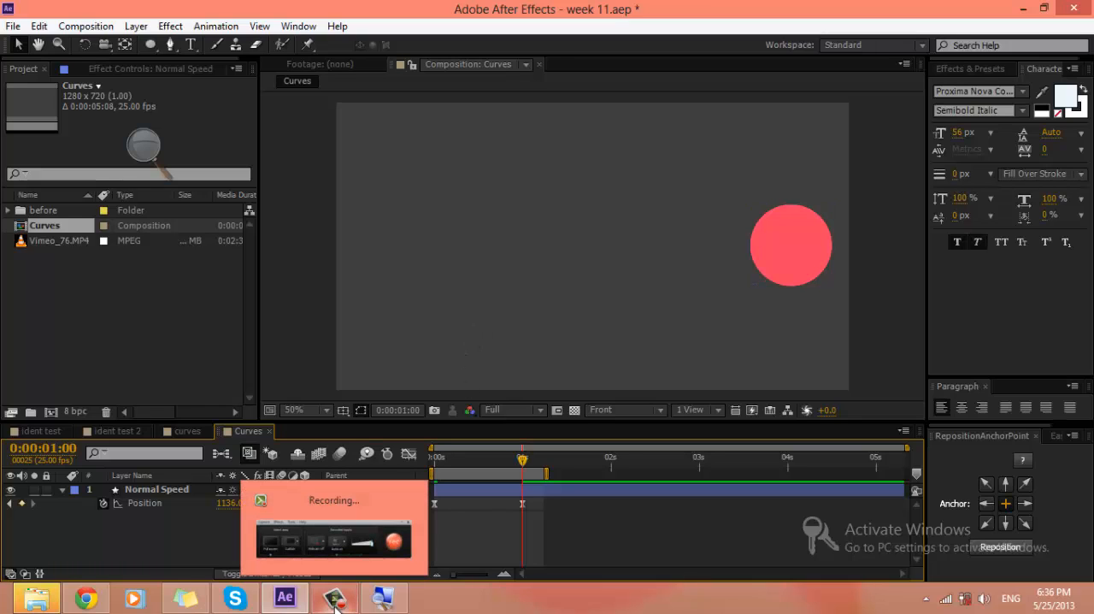
pyautogui.click(335, 604)
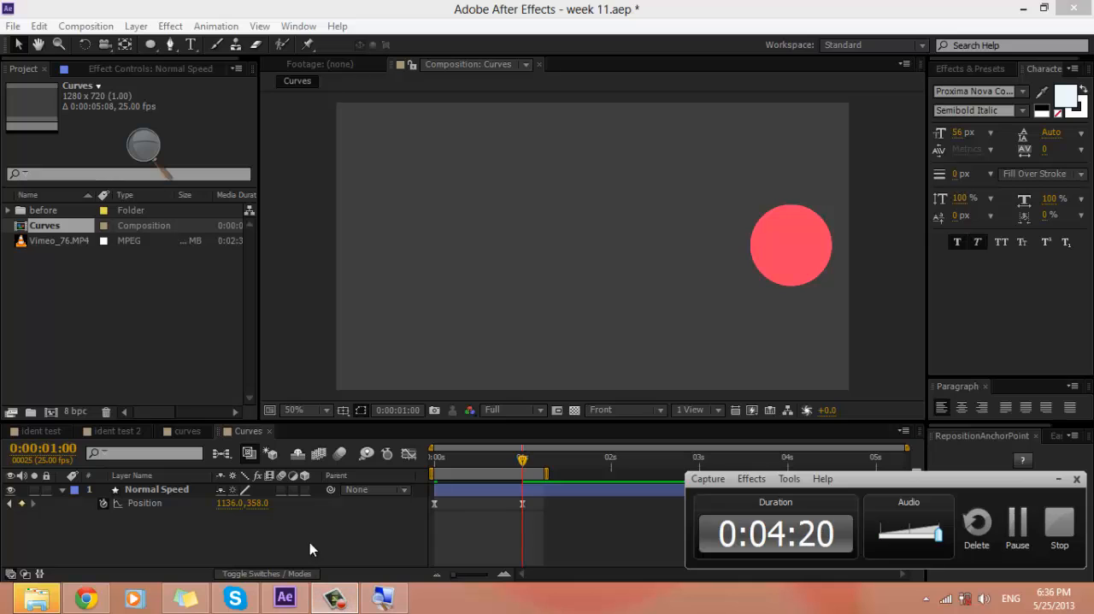
pyautogui.click(1059, 479)
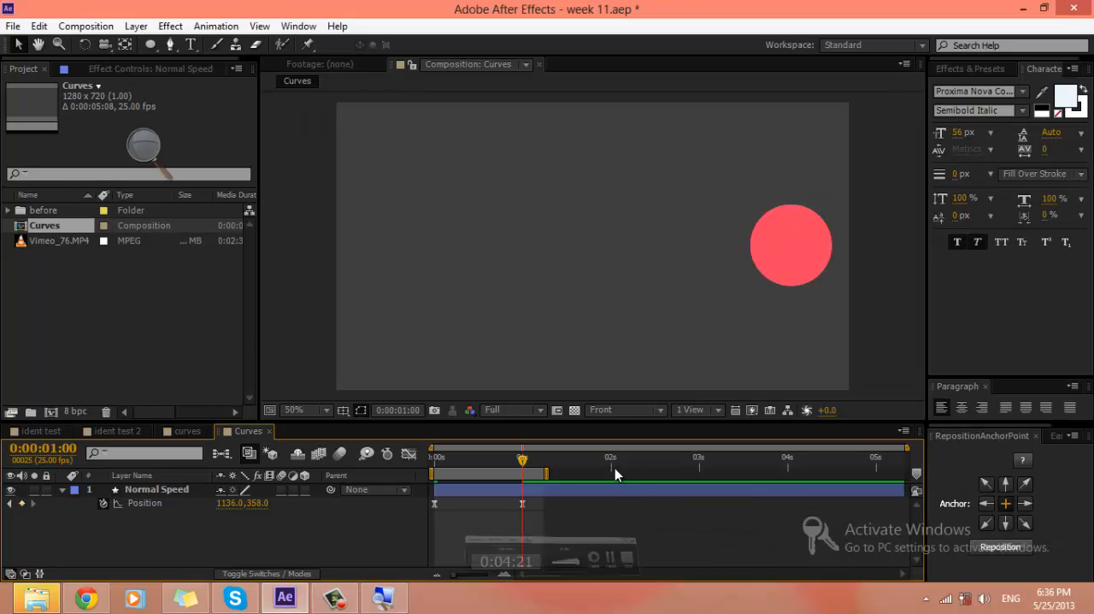
# Step: Preview the circle's eased movement from the beginning of the composition
pyautogui.click(561, 502)
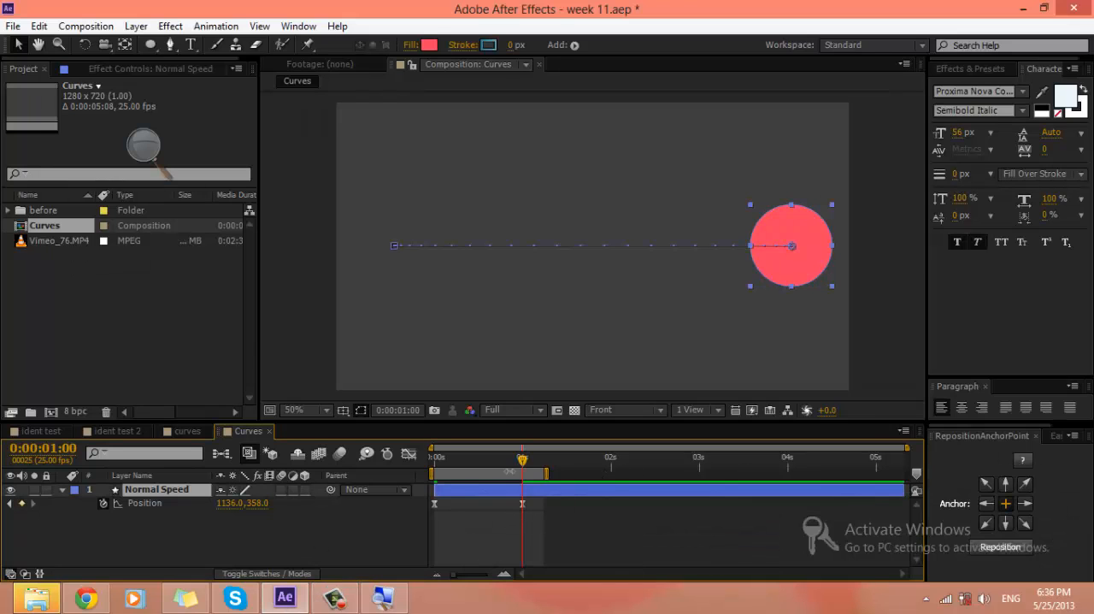
pyautogui.moveTo(523, 460); pyautogui.dragTo(421, 470)
pyautogui.press('space')
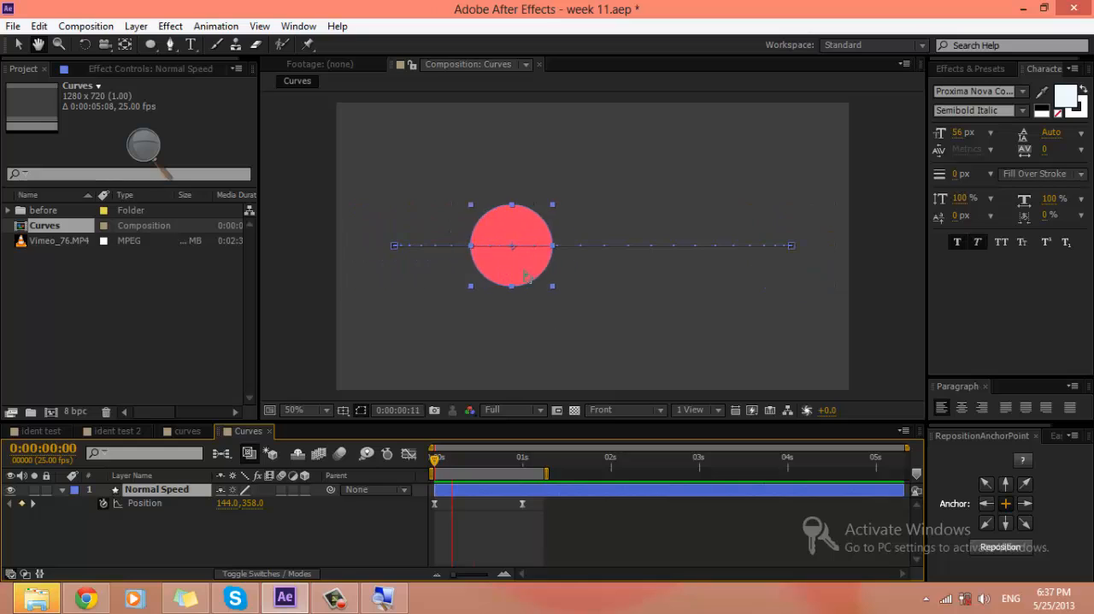
pyautogui.press('space')
# Step: Examine the spacing of the frame dots along the circle's motion path up close, especially near its end keyframe
pyautogui.scroll(2, 572, 244)
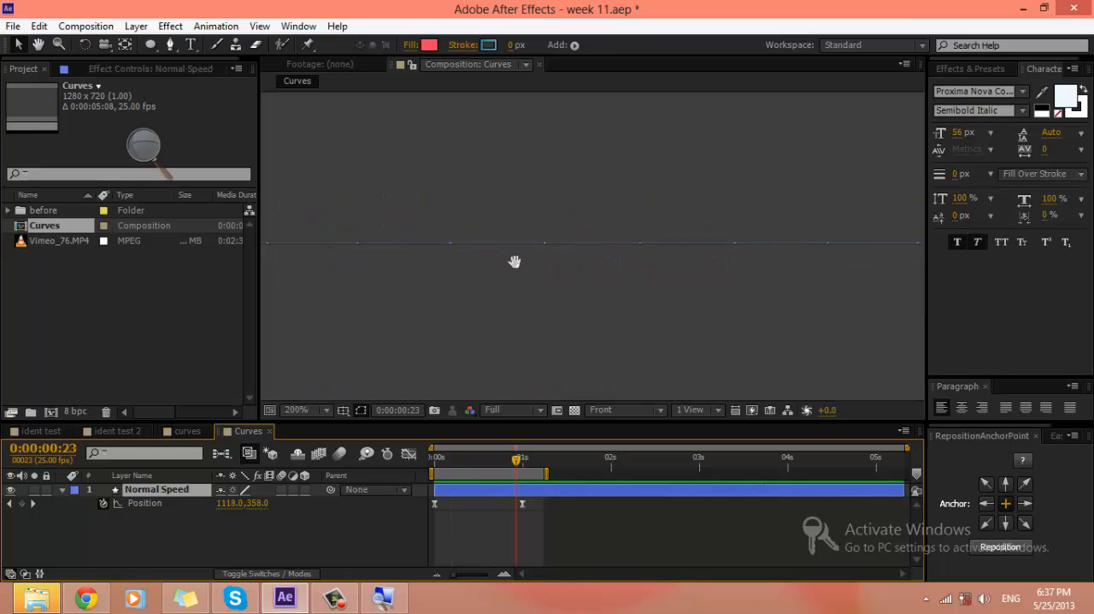
pyautogui.moveTo(513, 261)
pyautogui.mouseDown()
pyautogui.moveTo(527, 286)
pyautogui.moveTo(823, 262)
pyautogui.moveTo(508, 277)
pyautogui.mouseUp()
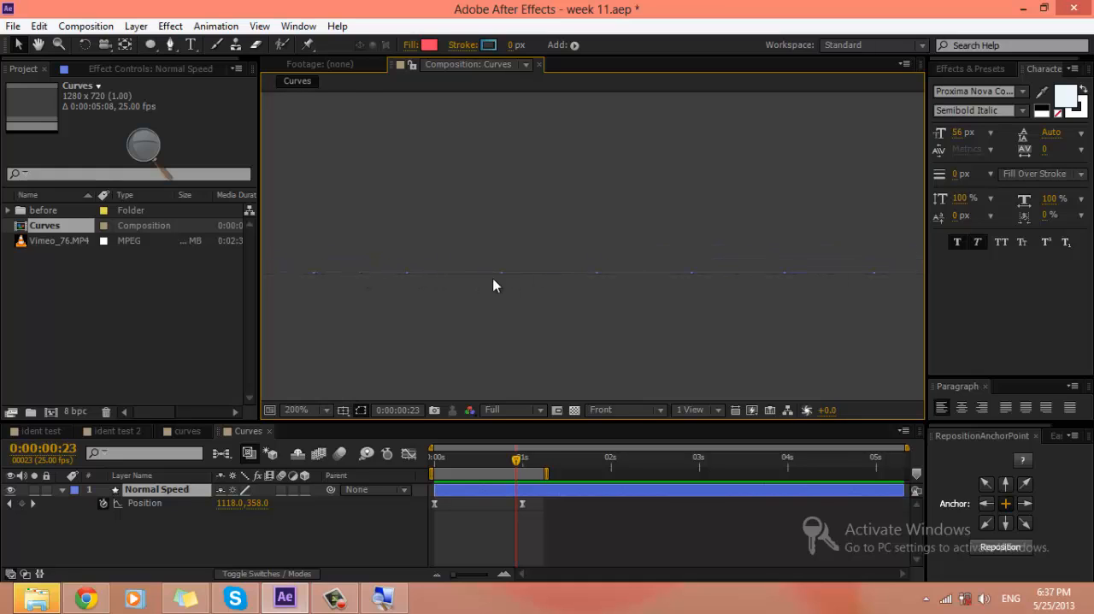
pyautogui.moveTo(770, 282); pyautogui.dragTo(352, 286)
pyautogui.moveTo(894, 286); pyautogui.dragTo(519, 267)
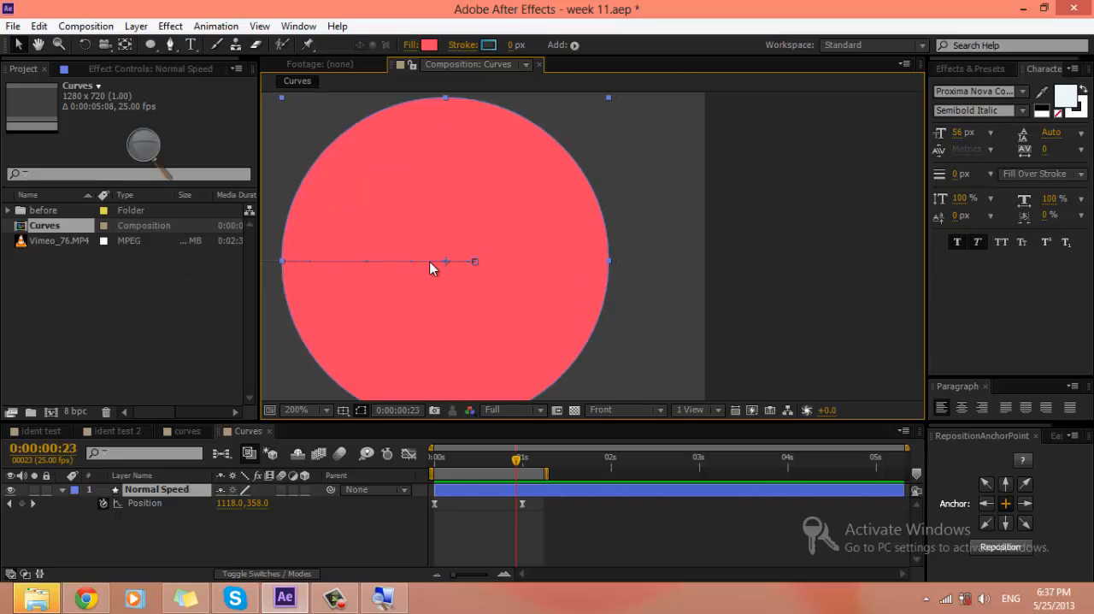
pyautogui.scroll(-6, 526, 289)
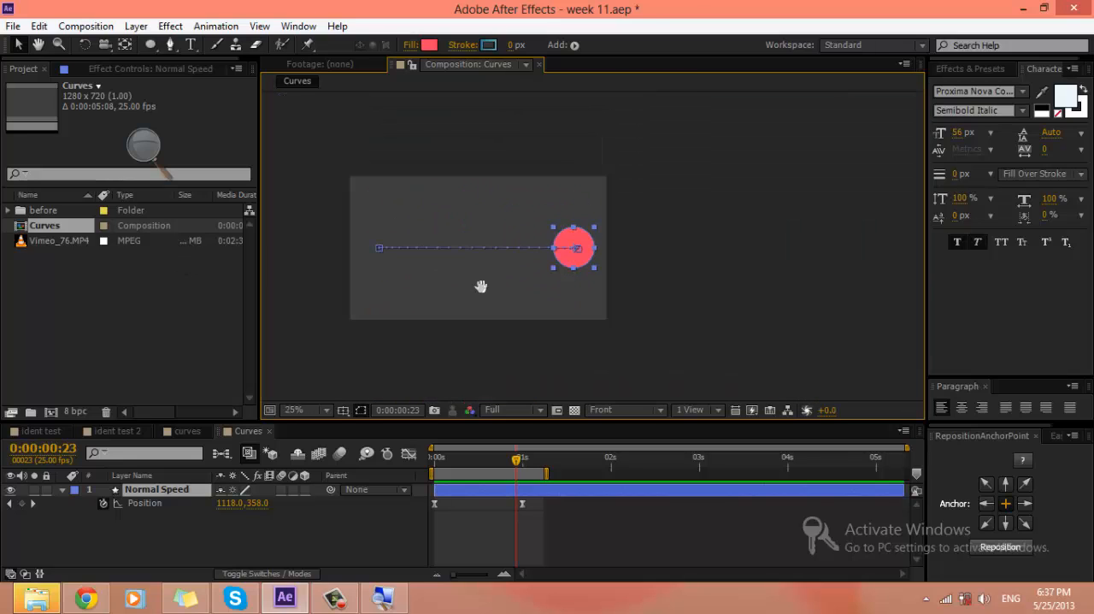
pyautogui.moveTo(481, 288); pyautogui.dragTo(587, 291)
pyautogui.scroll(2, 590, 291)
pyautogui.moveTo(710, 284); pyautogui.dragTo(635, 286)
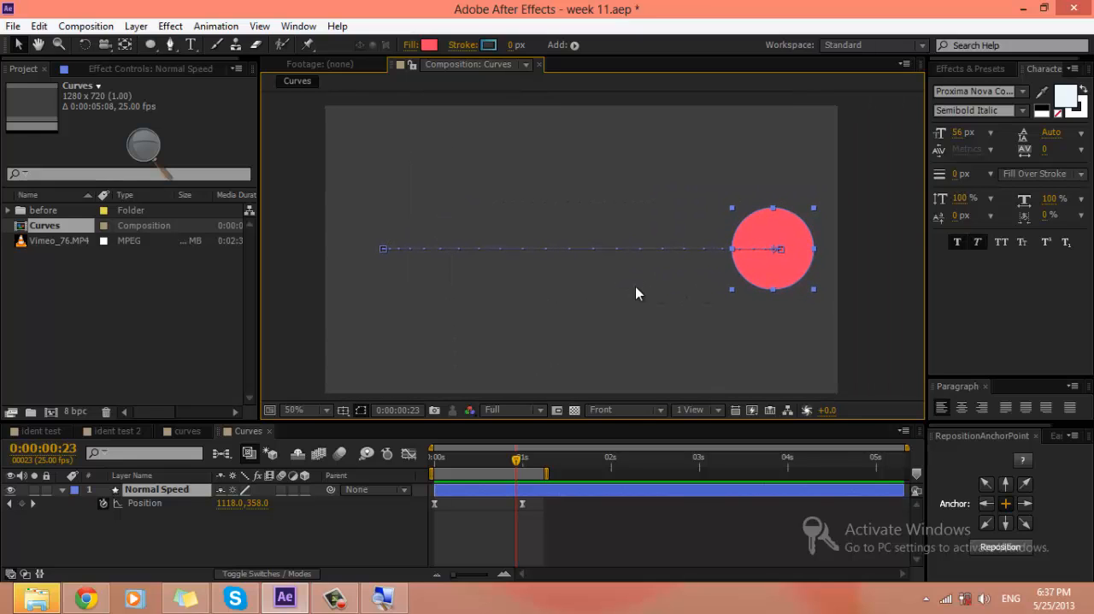
# Step: Lower the composition's preview resolution to Half and replay the circle's eased movement
pyautogui.press('space')
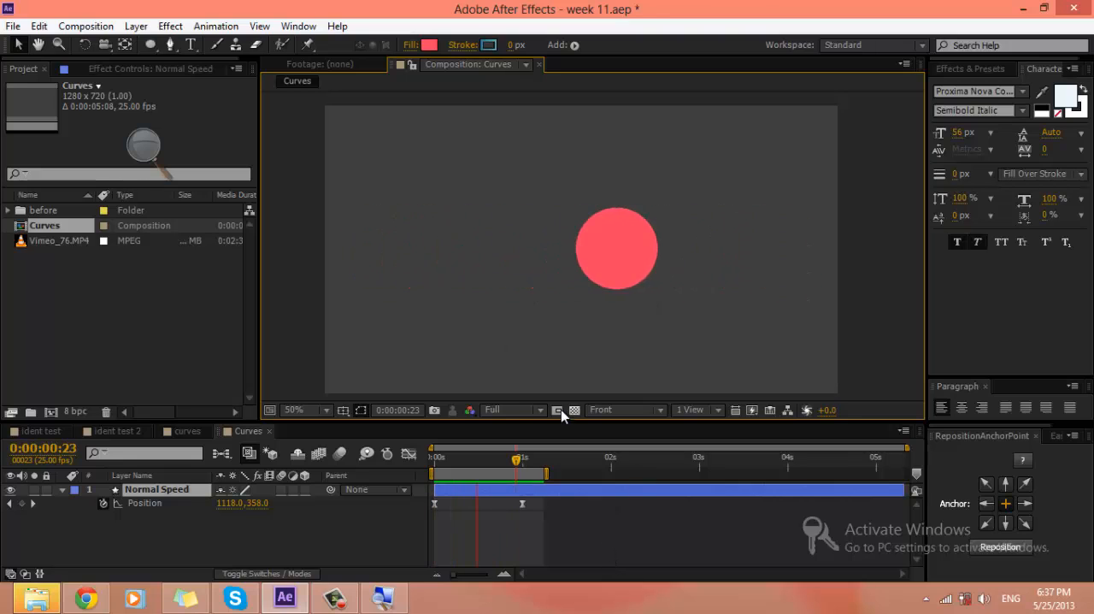
pyautogui.click(522, 411)
pyautogui.click(517, 428)
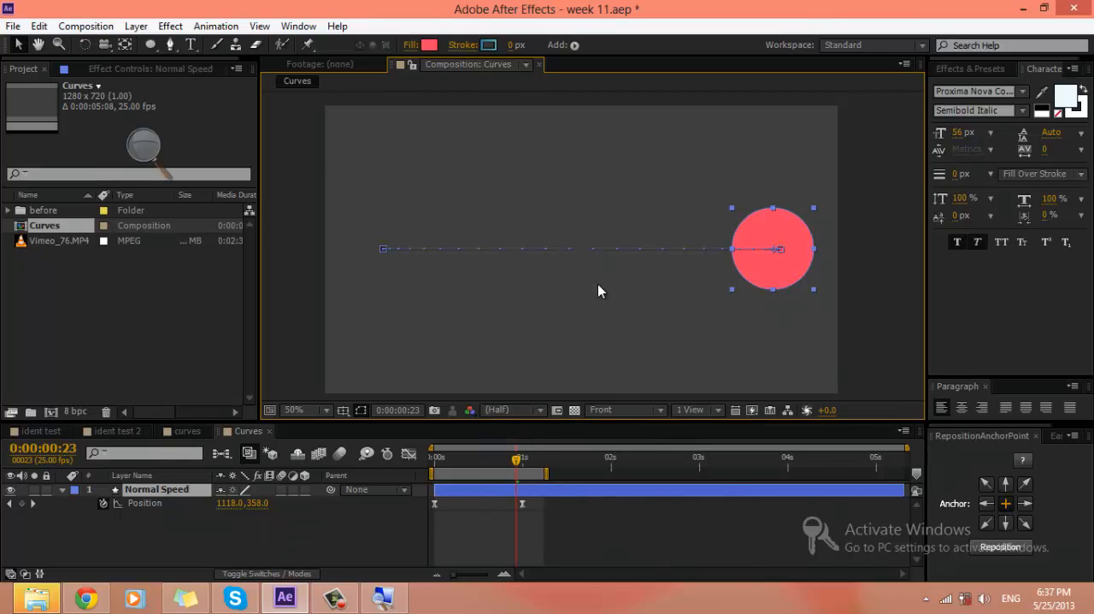
pyautogui.press('space')
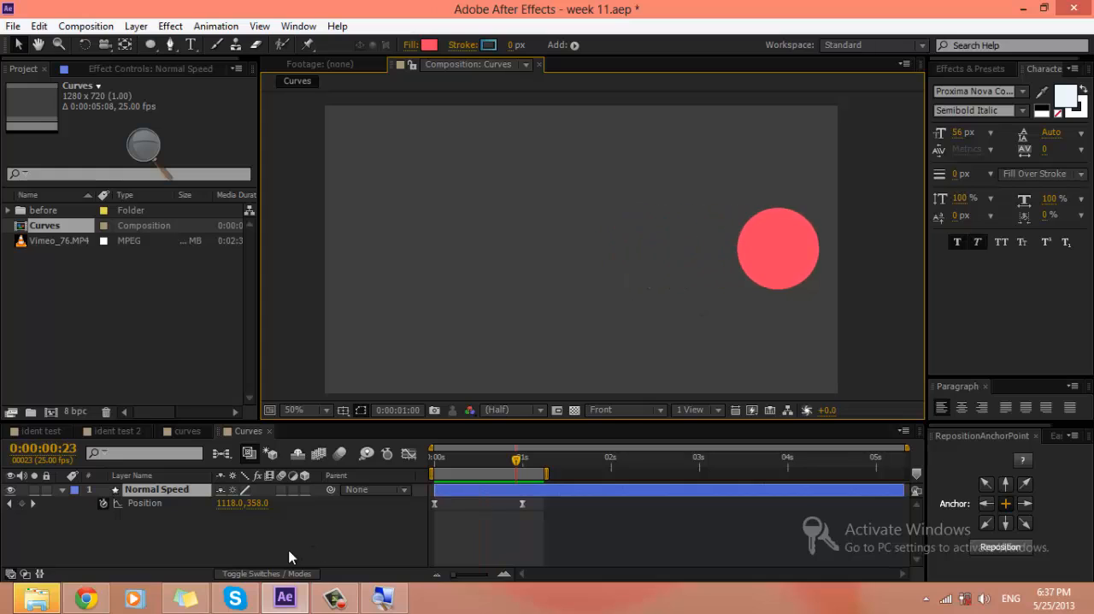
# Step: Rename the Normal Speed layer as "Easy ease"
pyautogui.click(145, 489)
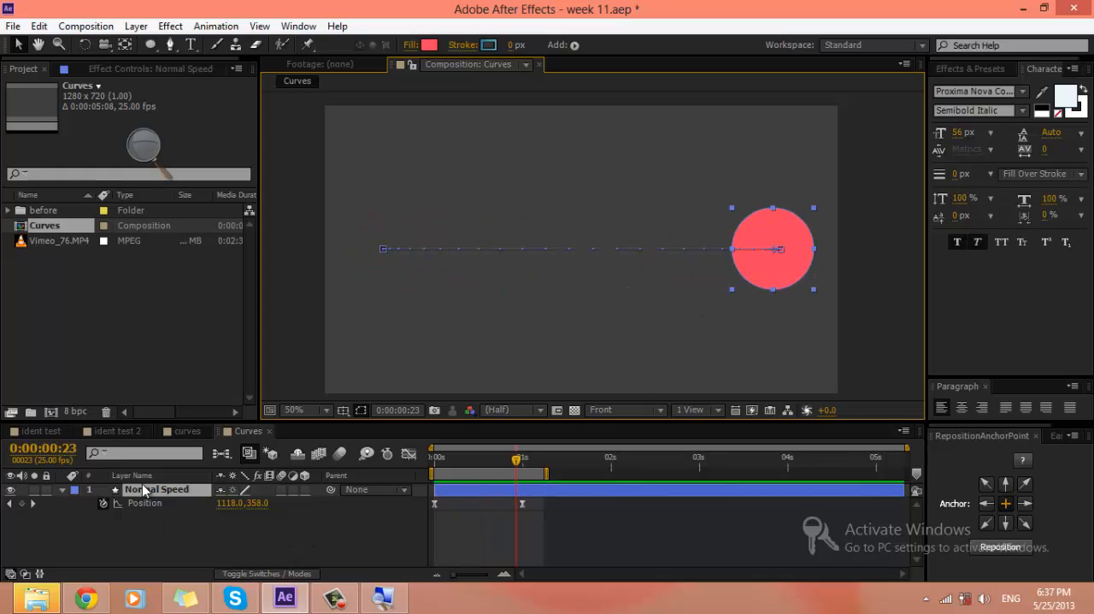
pyautogui.press('a')
pyautogui.press('s')
pyautogui.press('y')
pyautogui.press('space')
pyautogui.press('e')
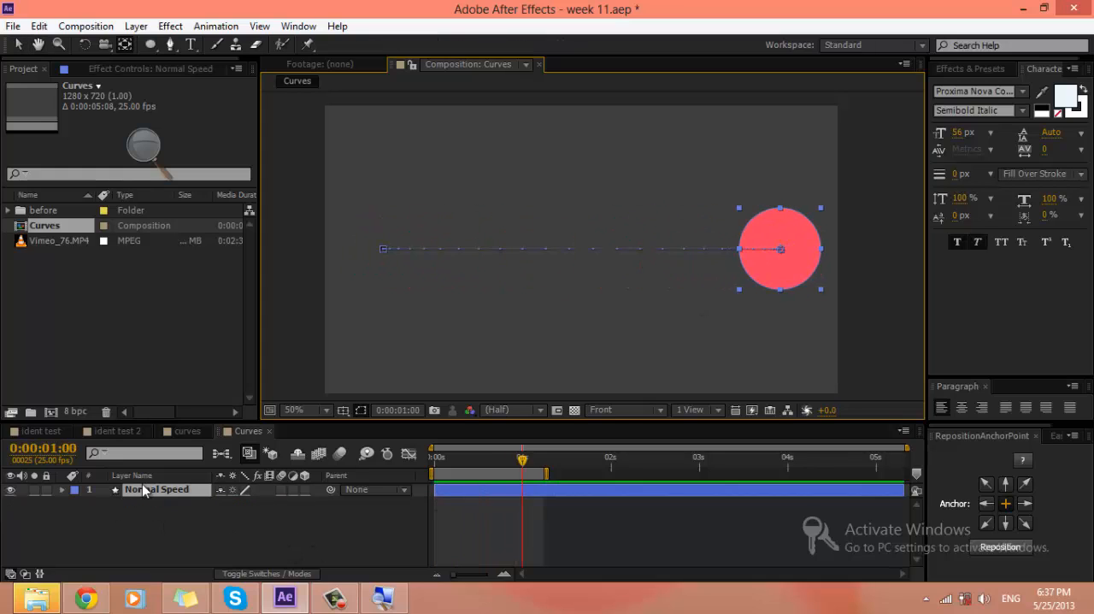
pyautogui.press('Return')
pyautogui.write('Easy Ease')
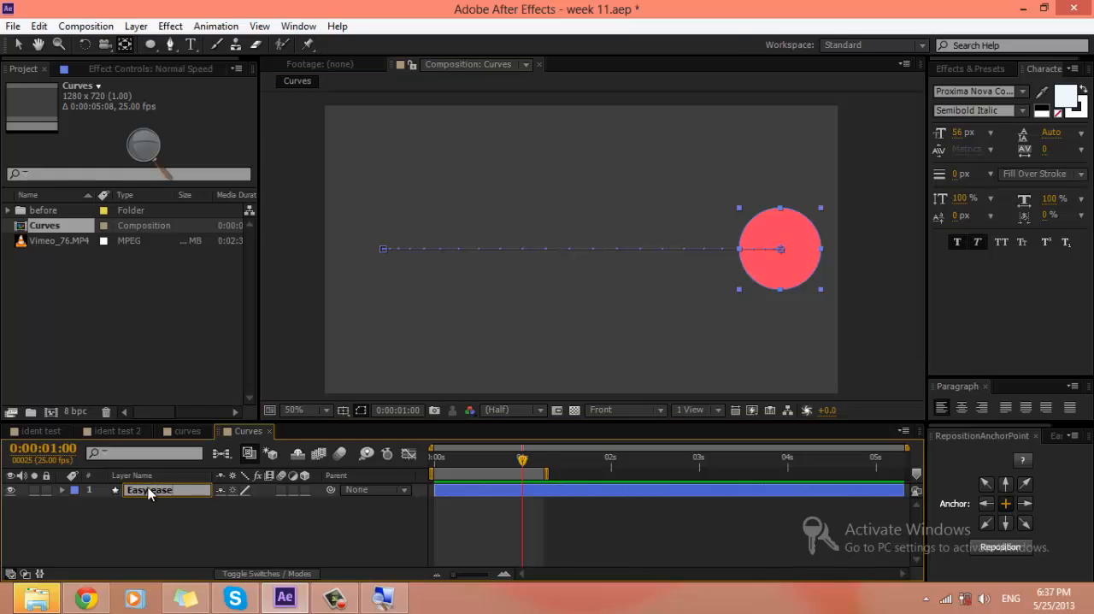
pyautogui.press('Return')
# Step: Display the Easy ease layer's Position speed curve in the Graph Editor and examine it from 0:00:00:00
pyautogui.click(420, 473)
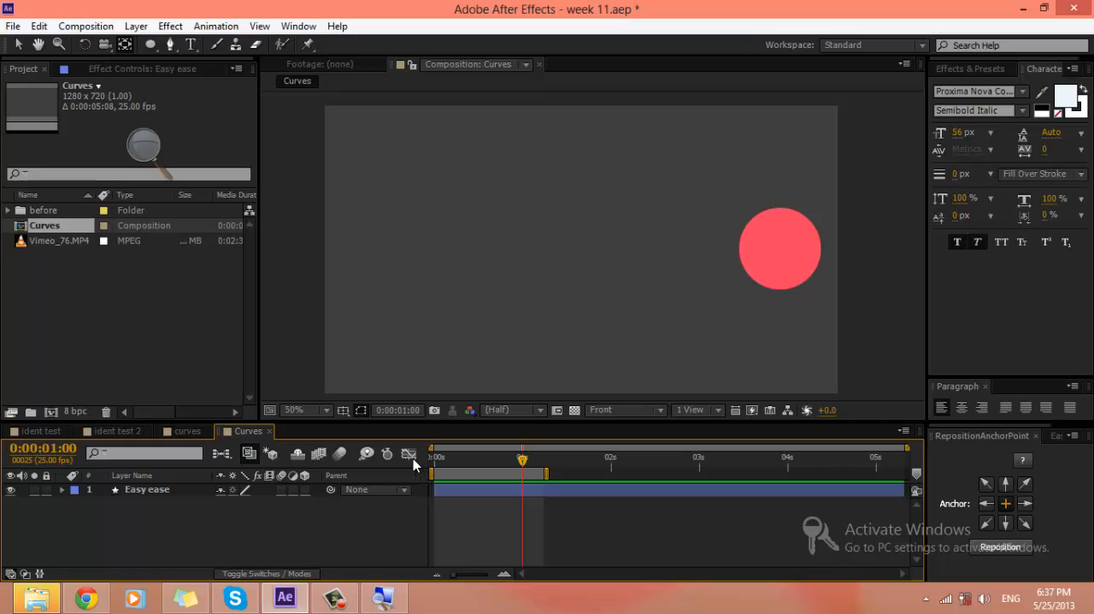
pyautogui.click(413, 458)
pyautogui.click(156, 490)
pyautogui.press('p')
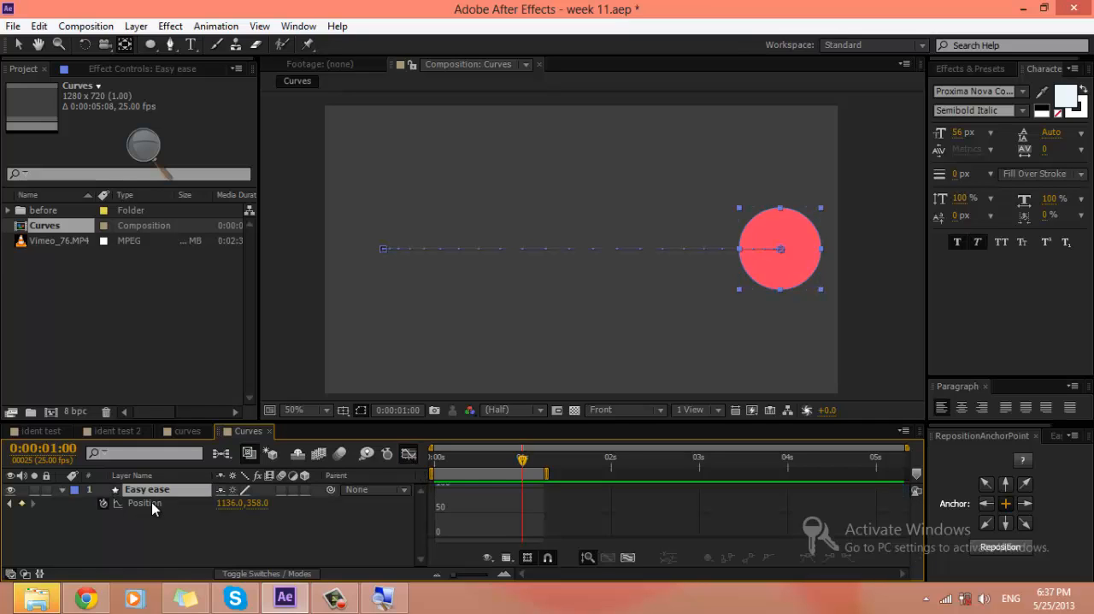
pyautogui.click(147, 502)
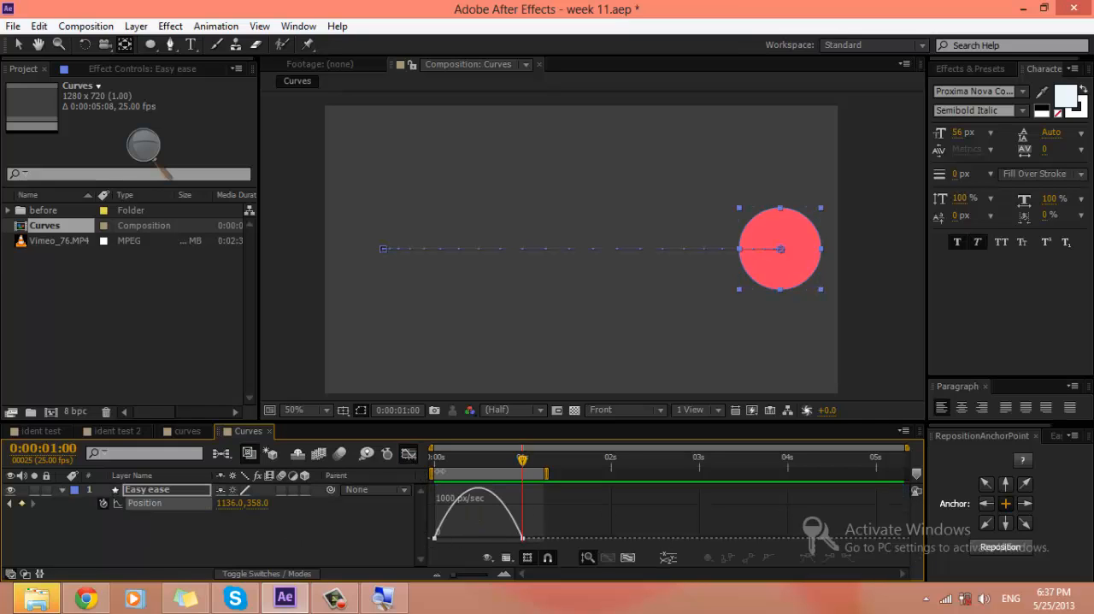
pyautogui.press('Home')
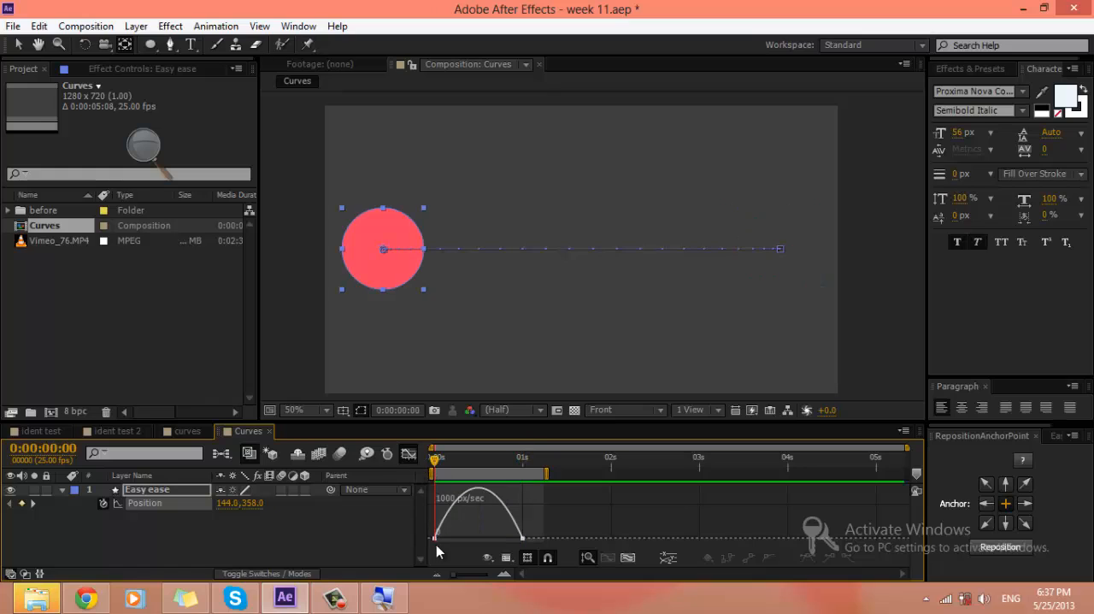
pyautogui.moveTo(436, 537)
# Step: Replay the circle's eased movement from the start alongside its speed graph, and return the timeline to the keyframe view
pyautogui.moveTo(438, 468); pyautogui.dragTo(392, 483)
pyautogui.press('space')
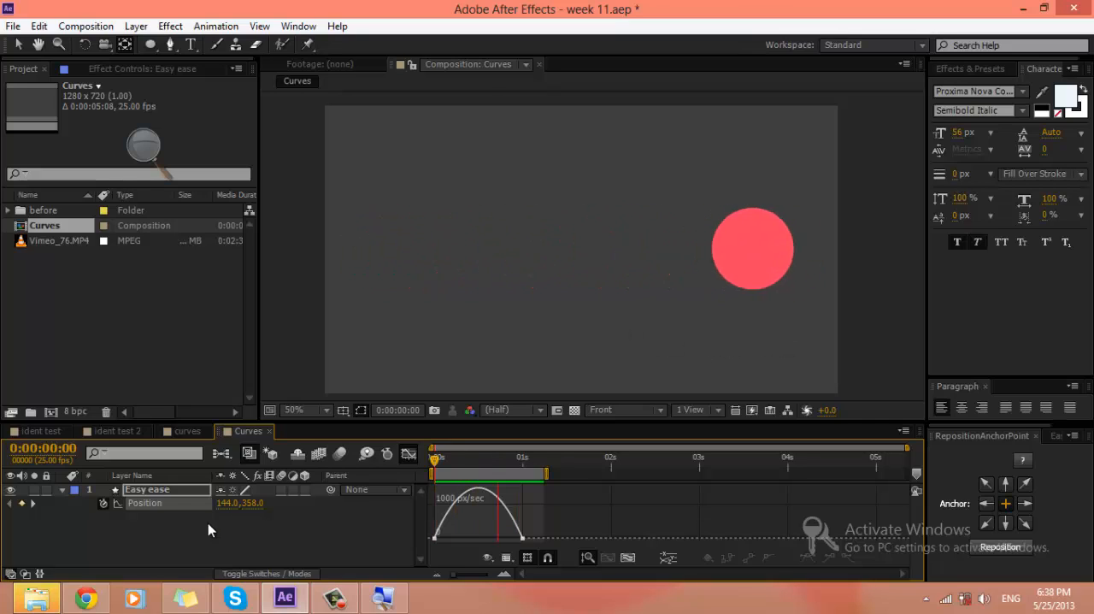
pyautogui.click(167, 492)
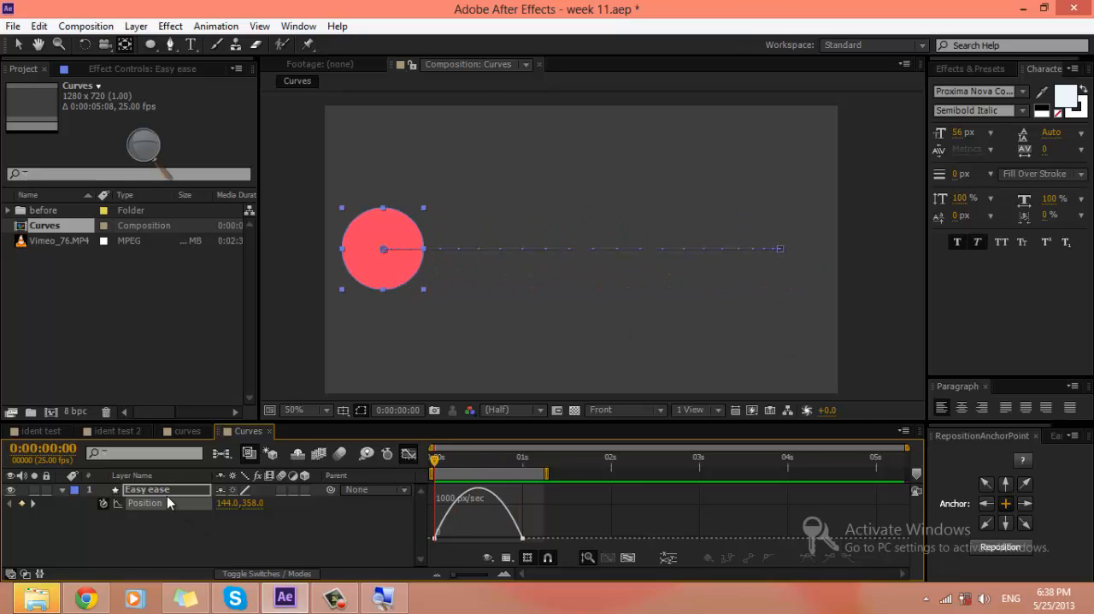
pyautogui.click(413, 455)
pyautogui.click(583, 535)
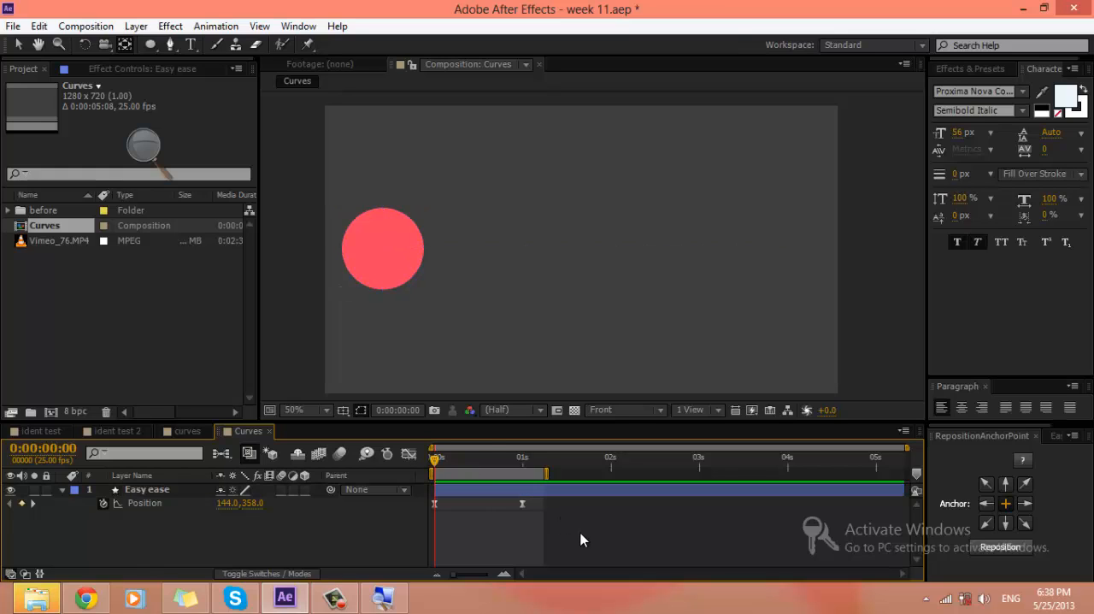
# Step: Select both Position keyframes of the Easy ease layer, display their speed curve in the Graph Editor, and select the end keyframe
pyautogui.click(502, 494)
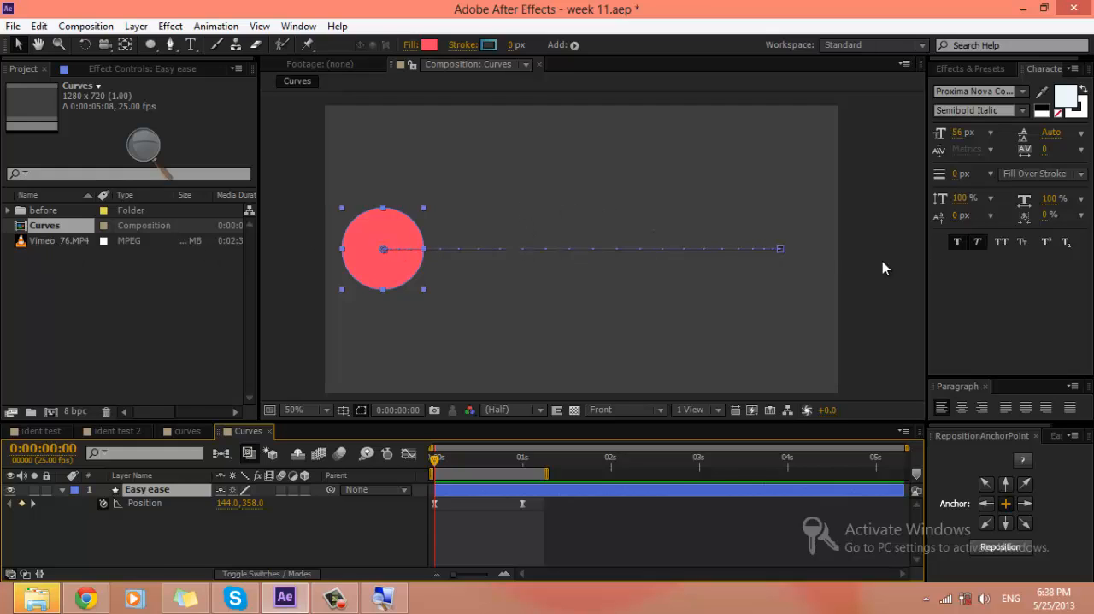
pyautogui.click(564, 503)
pyautogui.click(383, 506)
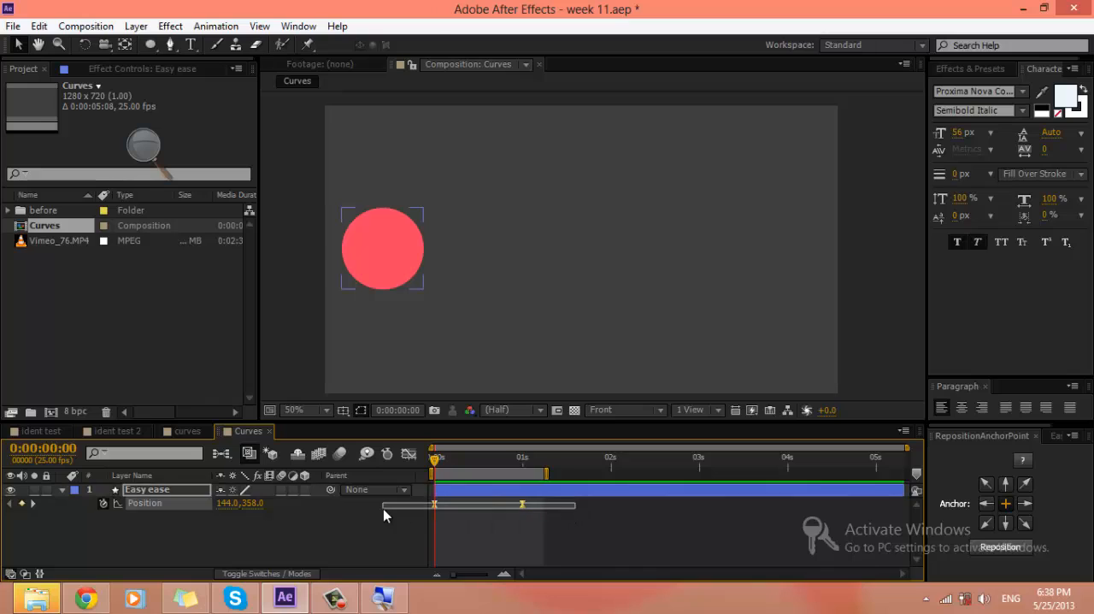
pyautogui.click(571, 525)
pyautogui.moveTo(609, 518); pyautogui.dragTo(406, 503)
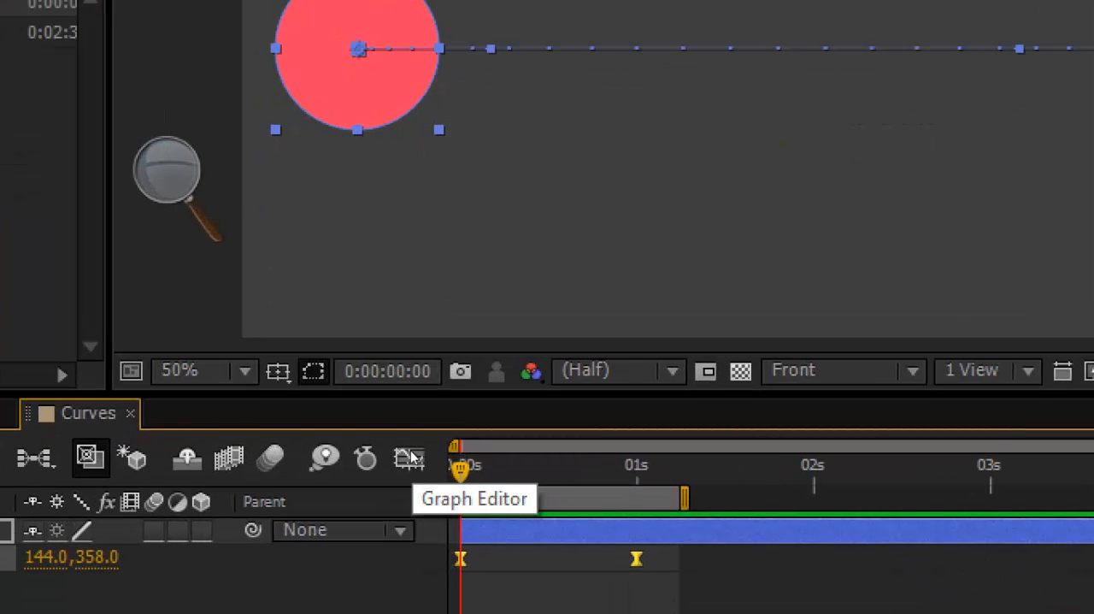
pyautogui.click(411, 459)
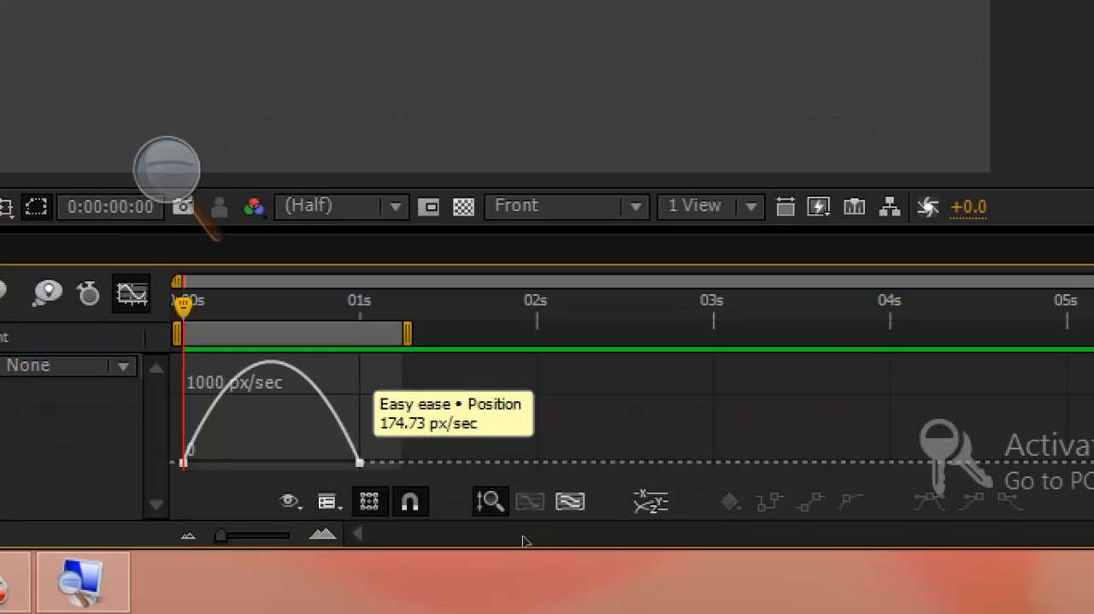
pyautogui.click(359, 463)
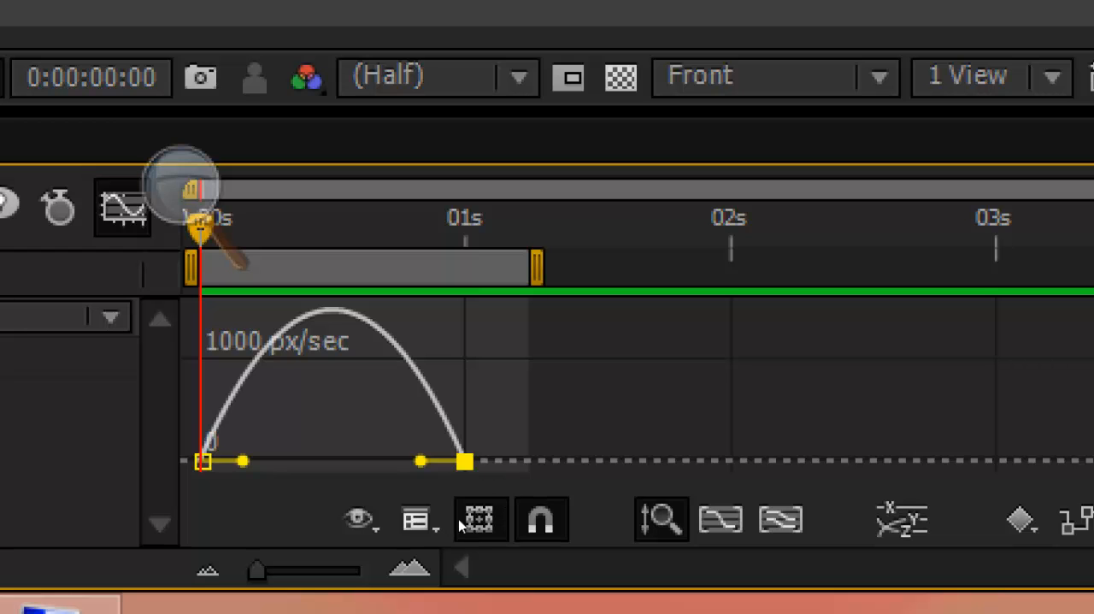
# Step: Switch the Graph Editor to the value graph for comparison and return it to the speed graph
pyautogui.rightClick(550, 516)
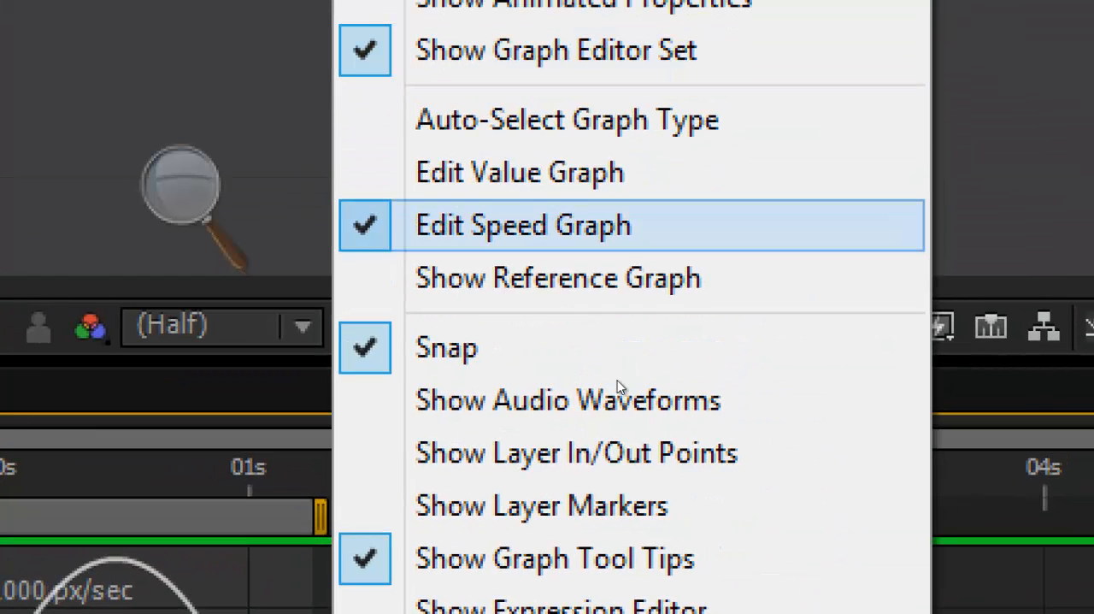
pyautogui.click(522, 173)
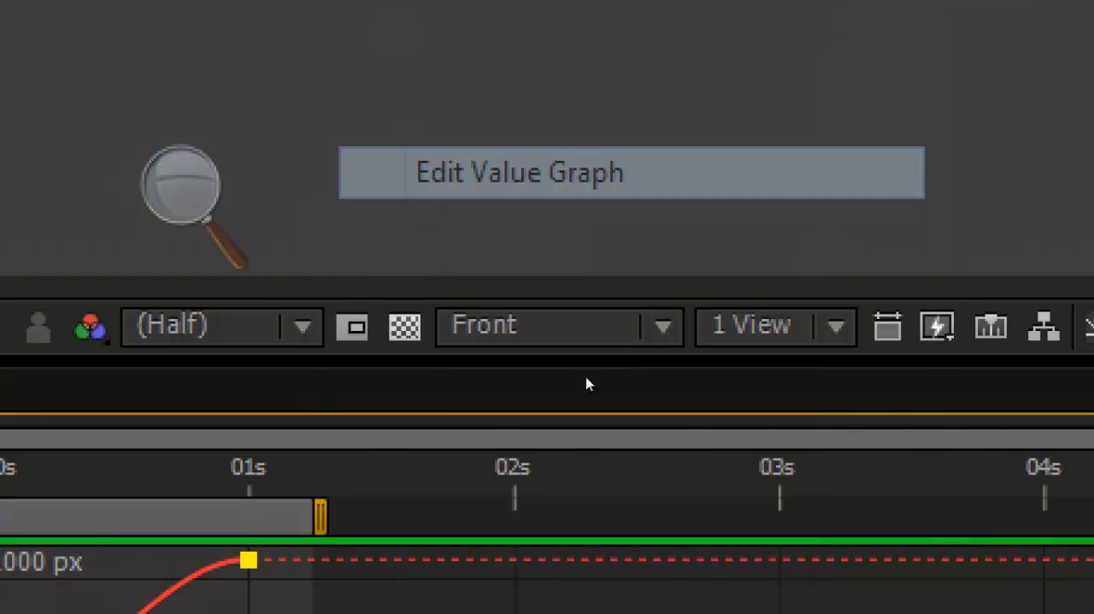
pyautogui.rightClick(514, 509)
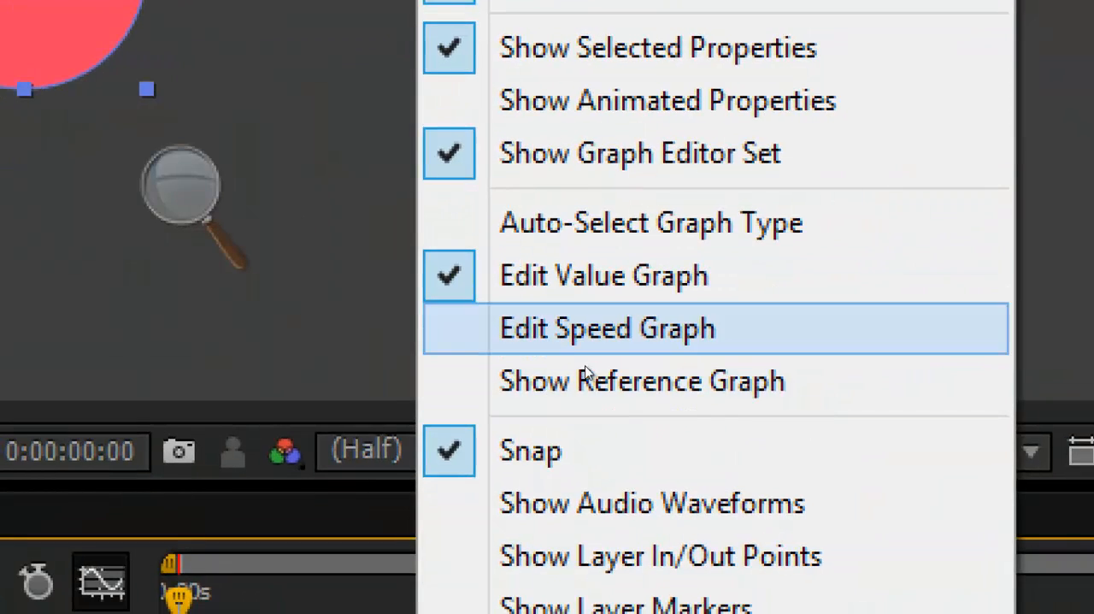
pyautogui.click(554, 343)
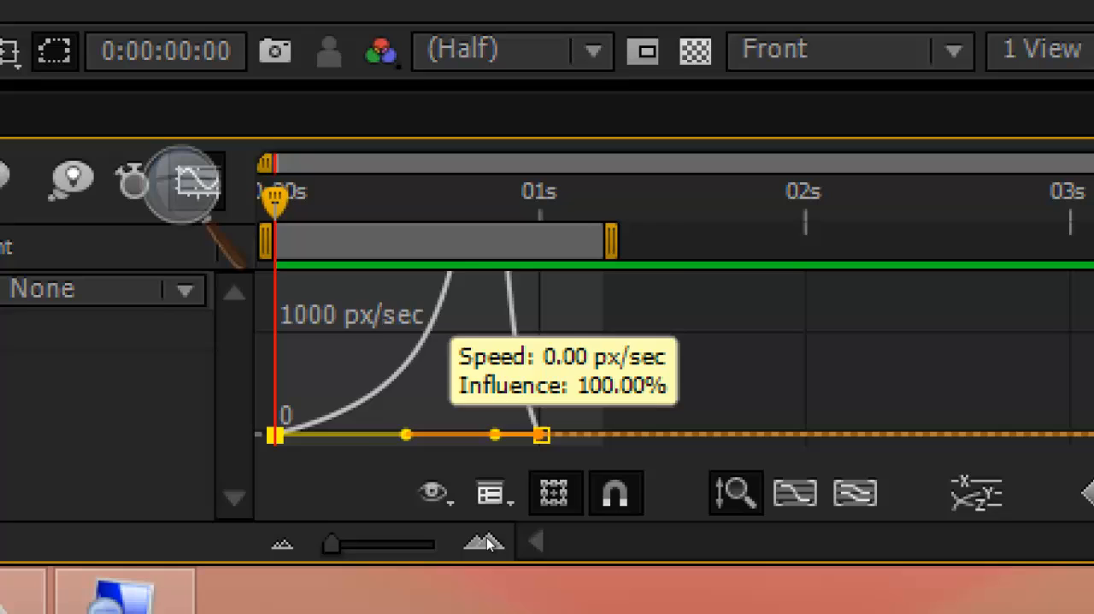
# Step: Try lengthening the start keyframe's and the end keyframe's ease handles on the speed curve, and restore the symmetrical curve
pyautogui.moveTo(486, 537); pyautogui.dragTo(462, 544)
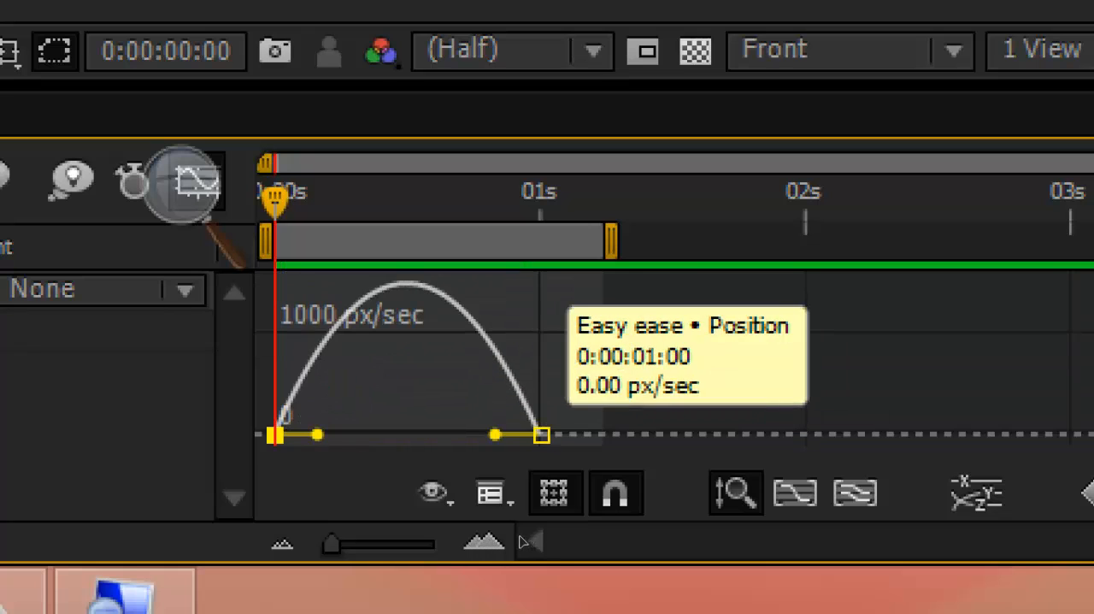
pyautogui.click(539, 435)
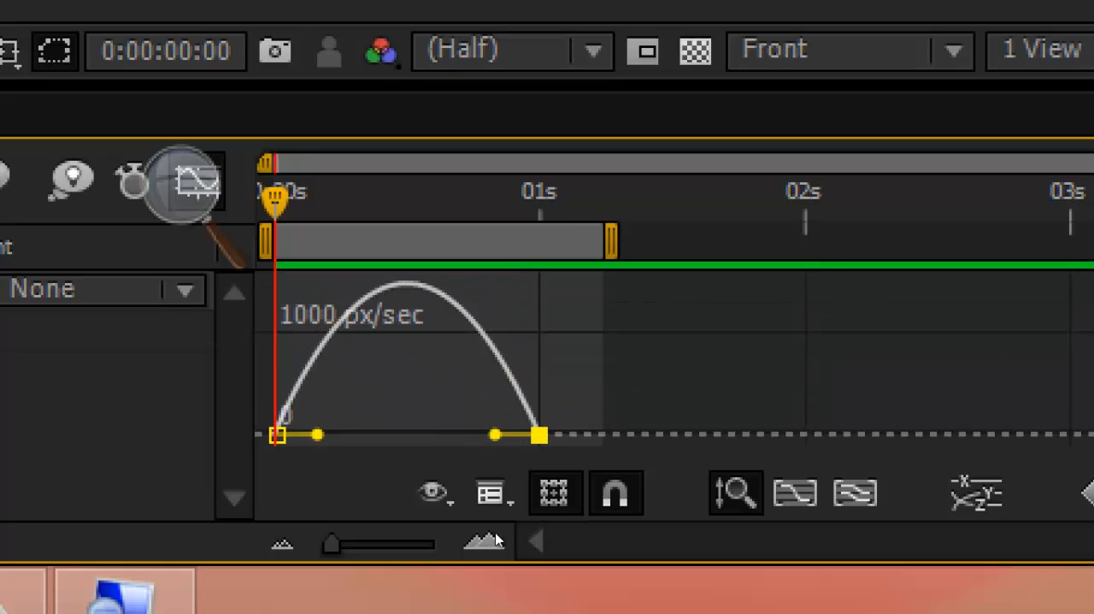
pyautogui.click(538, 513)
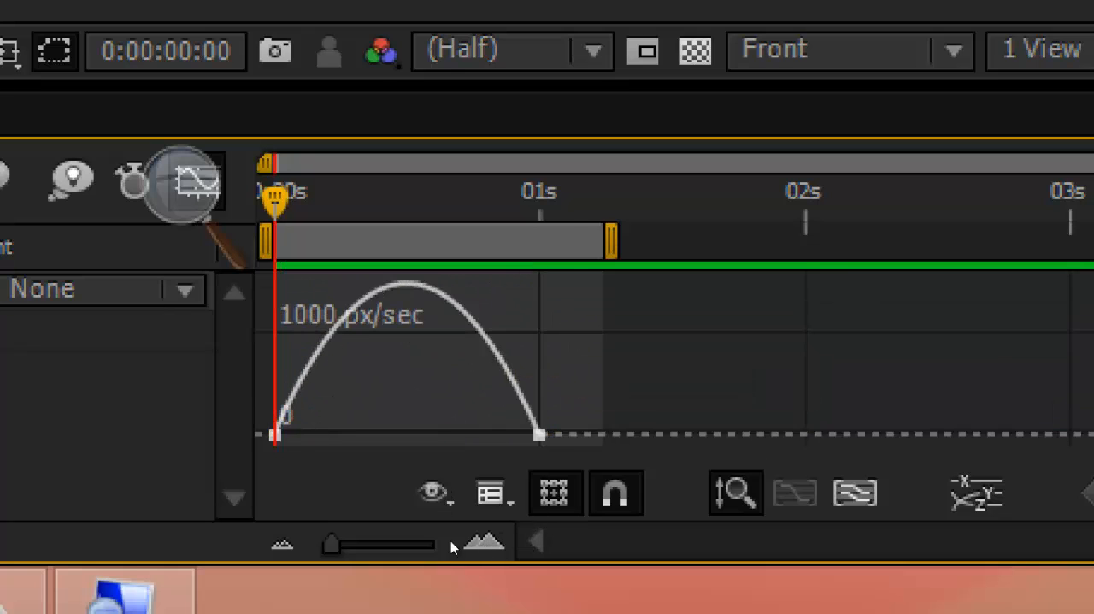
pyautogui.hotkey('ctrl', 'a')
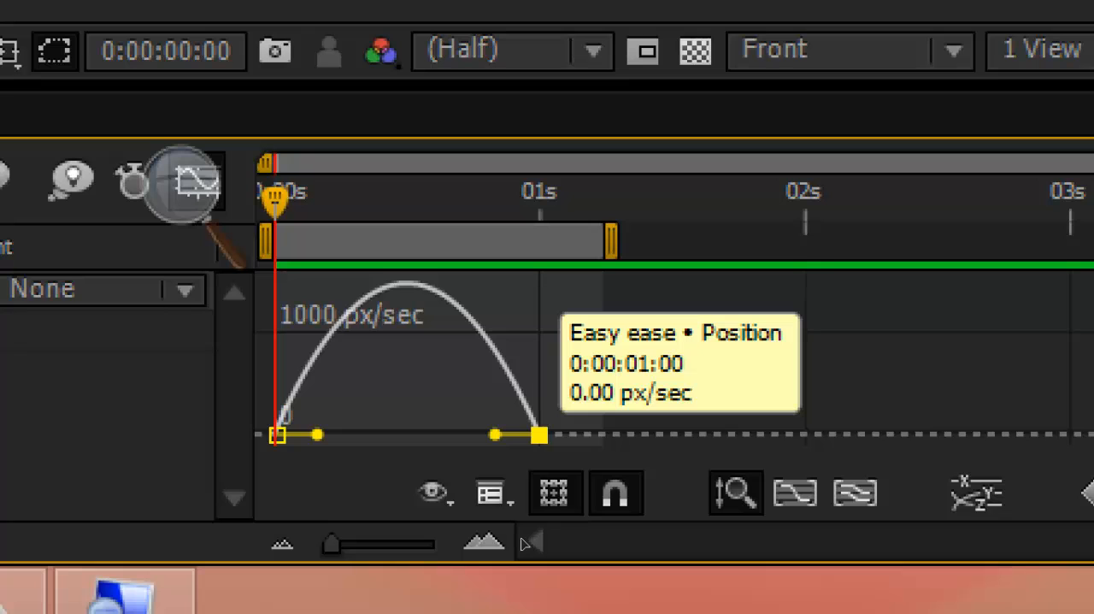
pyautogui.moveTo(539, 435)
pyautogui.mouseDown()
pyautogui.moveTo(454, 434)
pyautogui.moveTo(561, 428)
pyautogui.moveTo(454, 427)
pyautogui.moveTo(540, 435)
pyautogui.mouseUp()
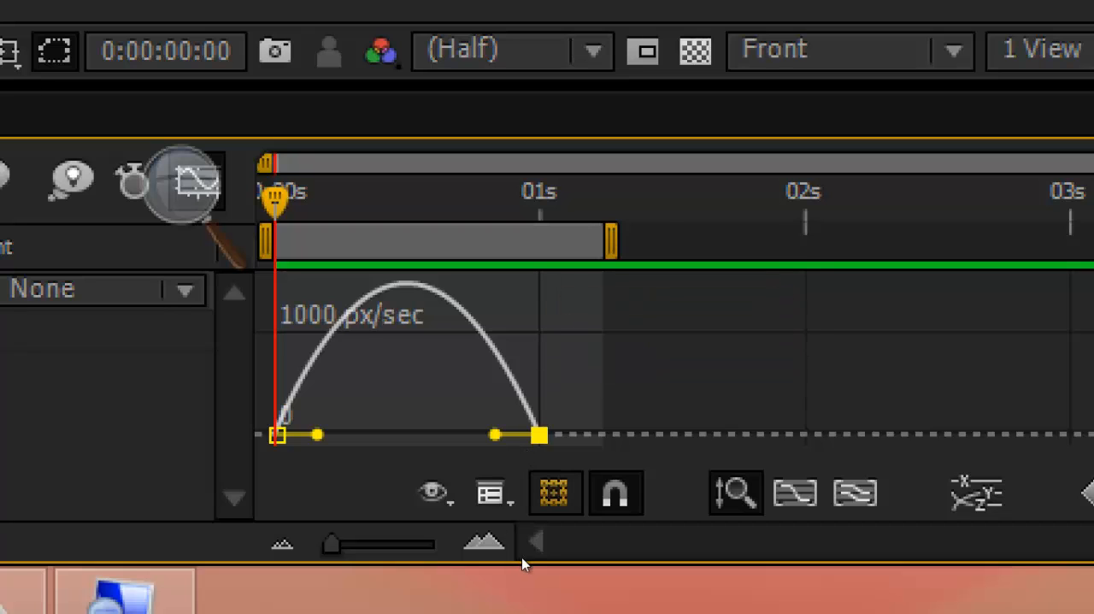
# Step: Place the current time at 0:00:01:00 and shift the end Position keyframe on the speed graph earlier to 0:00:00:15
pyautogui.click(410, 459)
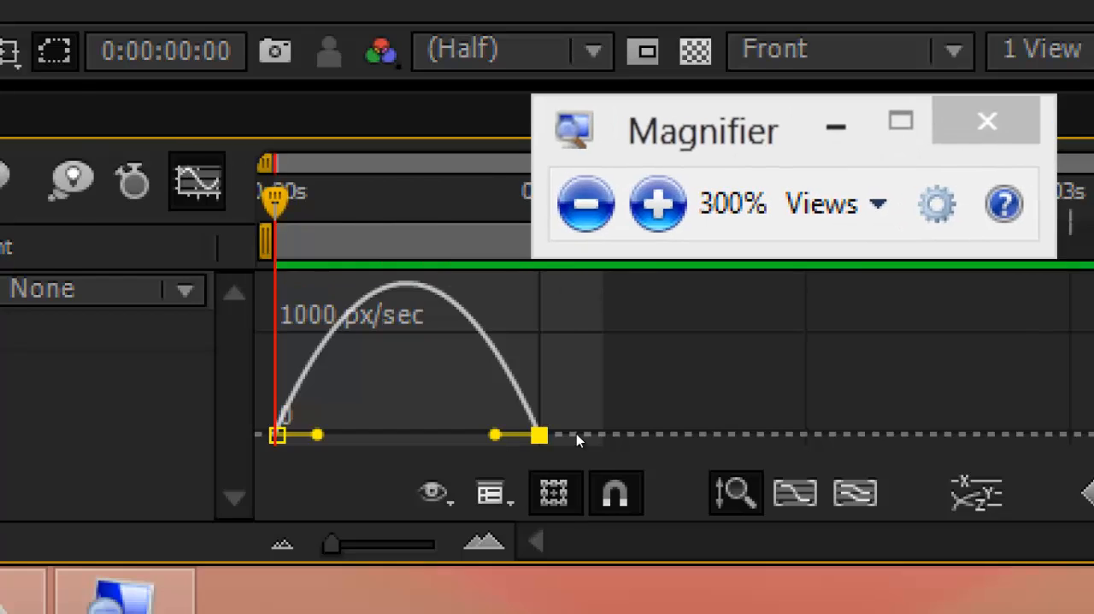
pyautogui.hotkey('shift', 'F3')
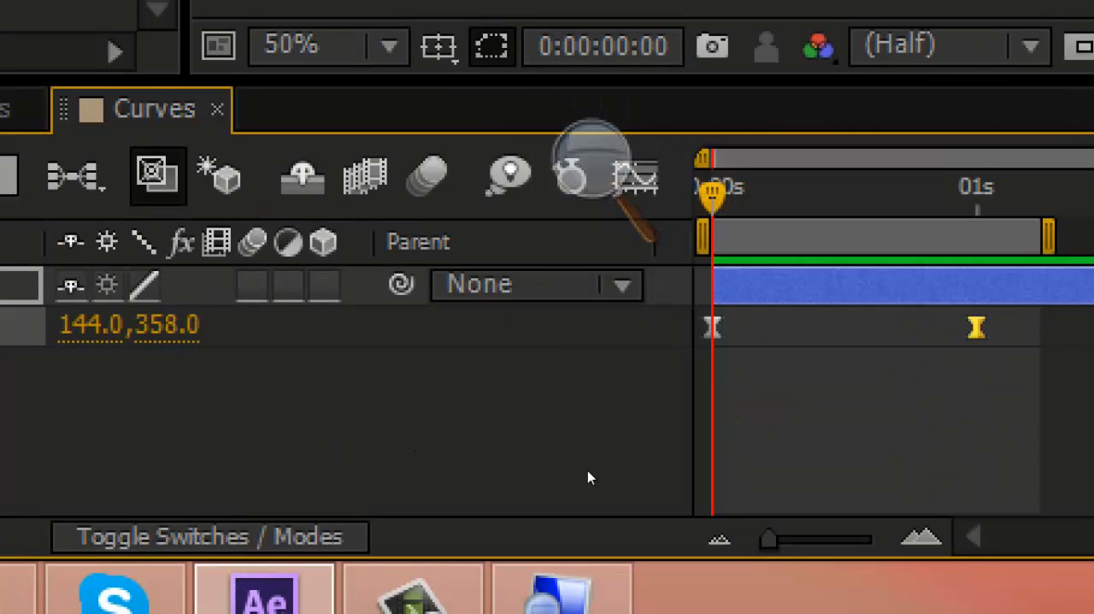
pyautogui.press('k')
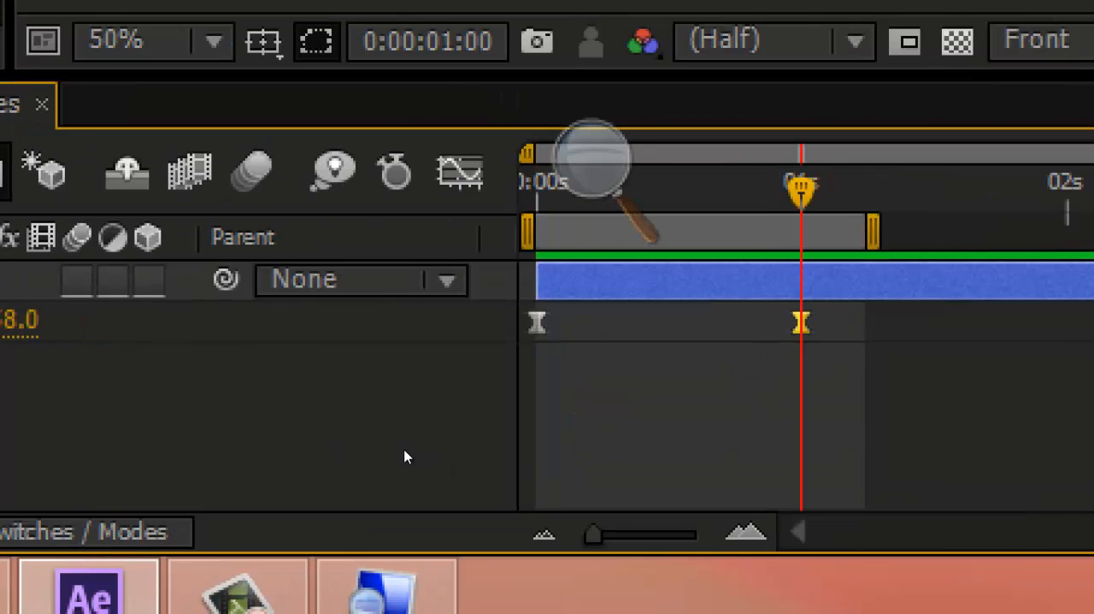
pyautogui.click(459, 171)
pyautogui.moveTo(801, 425); pyautogui.dragTo(695, 425)
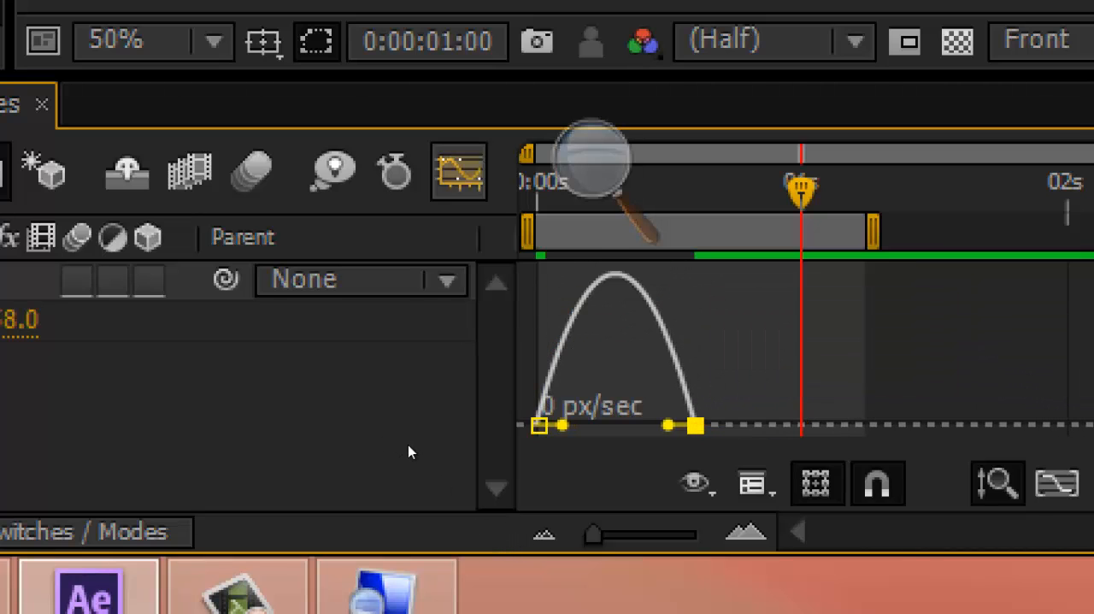
# Step: Compare the moved end keyframe in the keyframe view and the speed graph, with the current time at 0:00:00:15
pyautogui.hotkey('shift', 'F3')
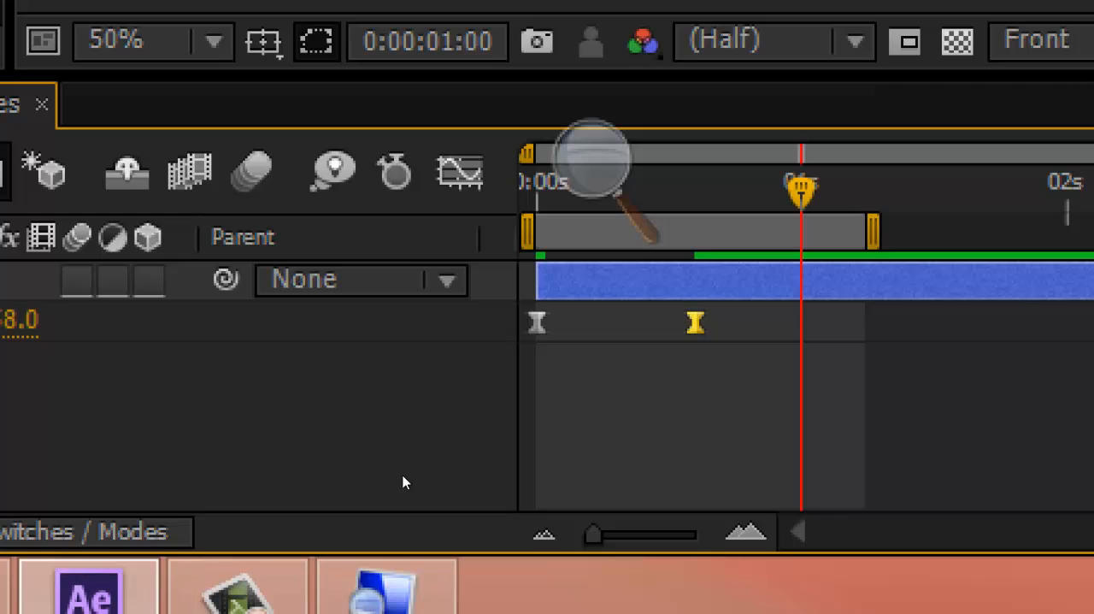
pyautogui.hotkey('shift', 'F3')
pyautogui.hotkey('shift', 'F3')
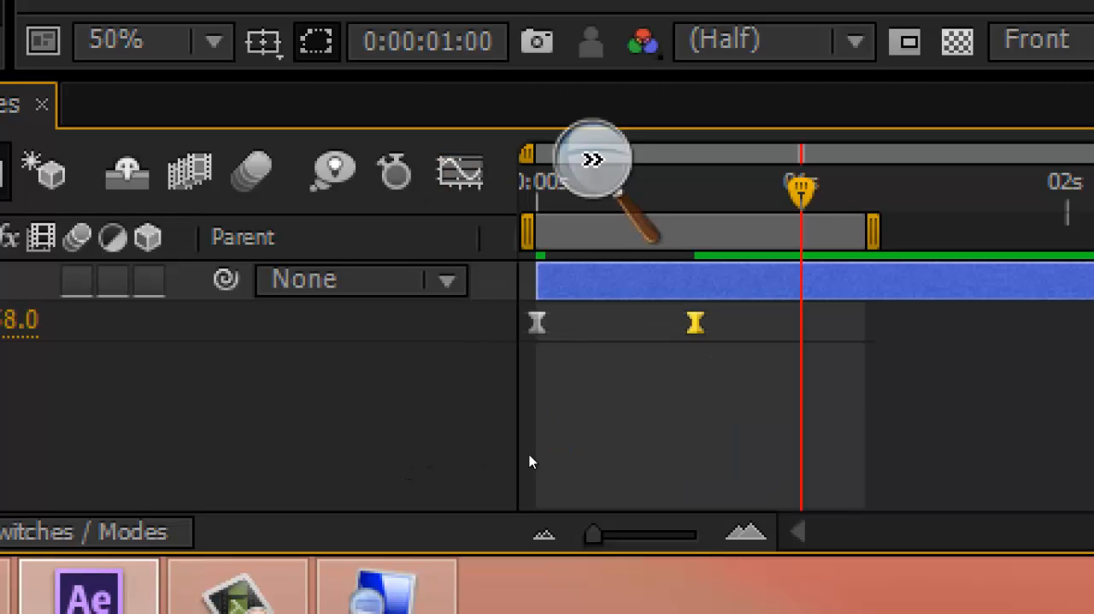
pyautogui.press('j')
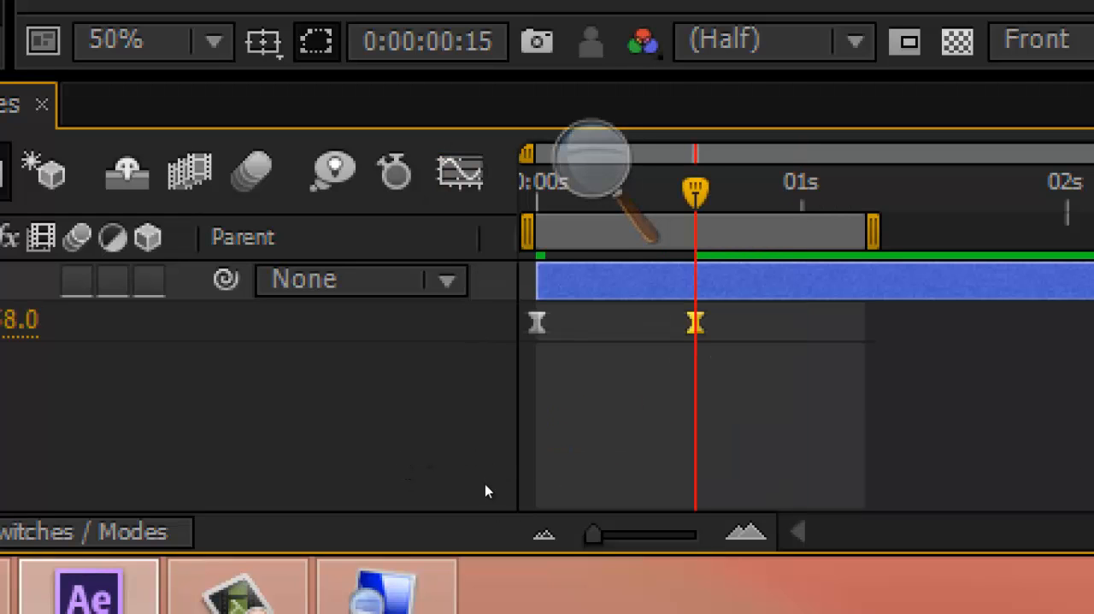
pyautogui.press('KP_Multiply')
pyautogui.hotkey('shift', 'F3')
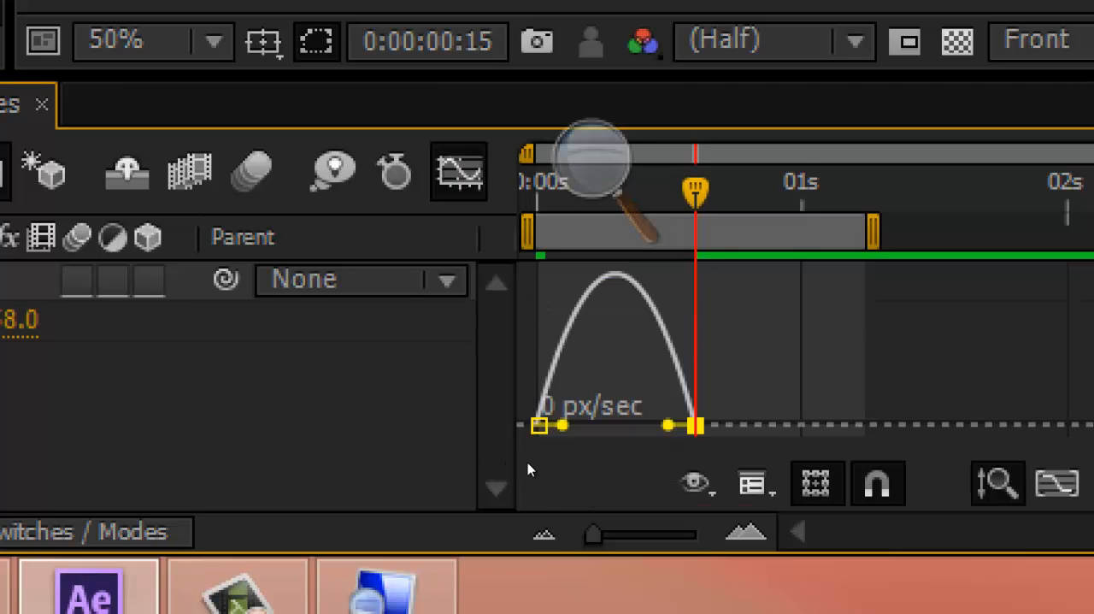
# Step: Return the end Position keyframe to 0:00:01:00 and check it in both the keyframe view and the speed graph
pyautogui.press('k')
pyautogui.moveTo(696, 425); pyautogui.dragTo(801, 425)
pyautogui.hotkey('shift', 'F3')
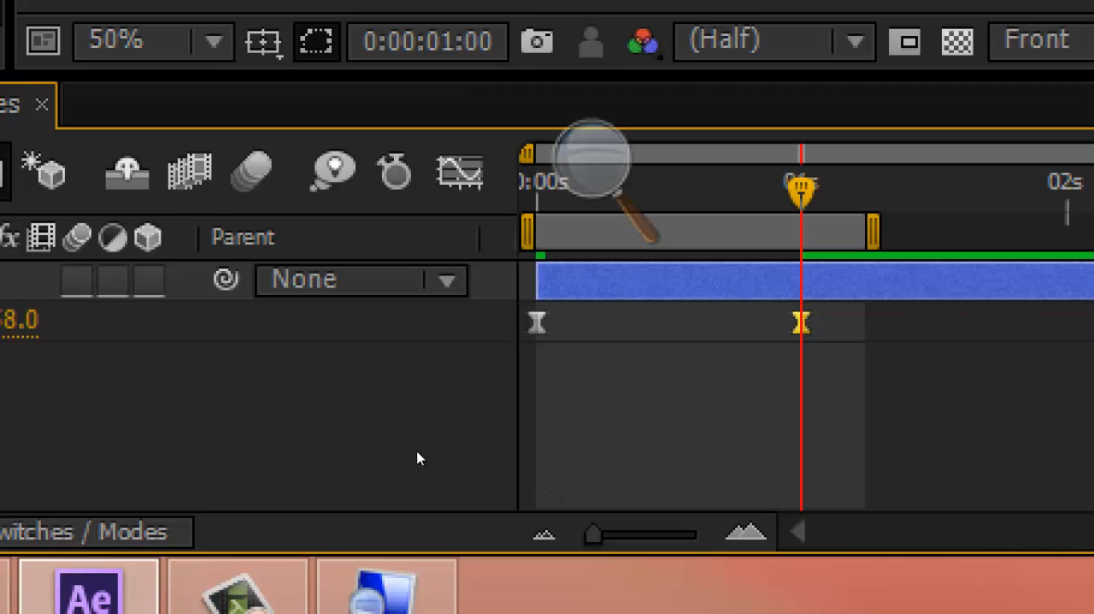
pyautogui.hotkey('shift', 'F3')
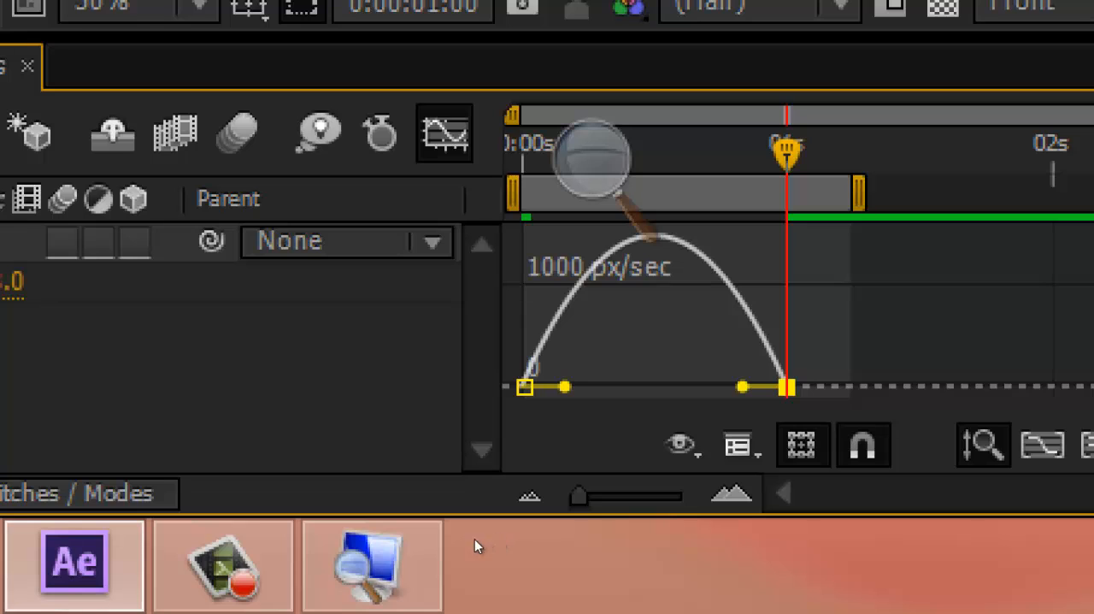
# Step: Lengthen the end keyframe's ease handle to about the middle of the speed curve, and return to the keyframe view
pyautogui.moveTo(742, 387); pyautogui.dragTo(651, 387)
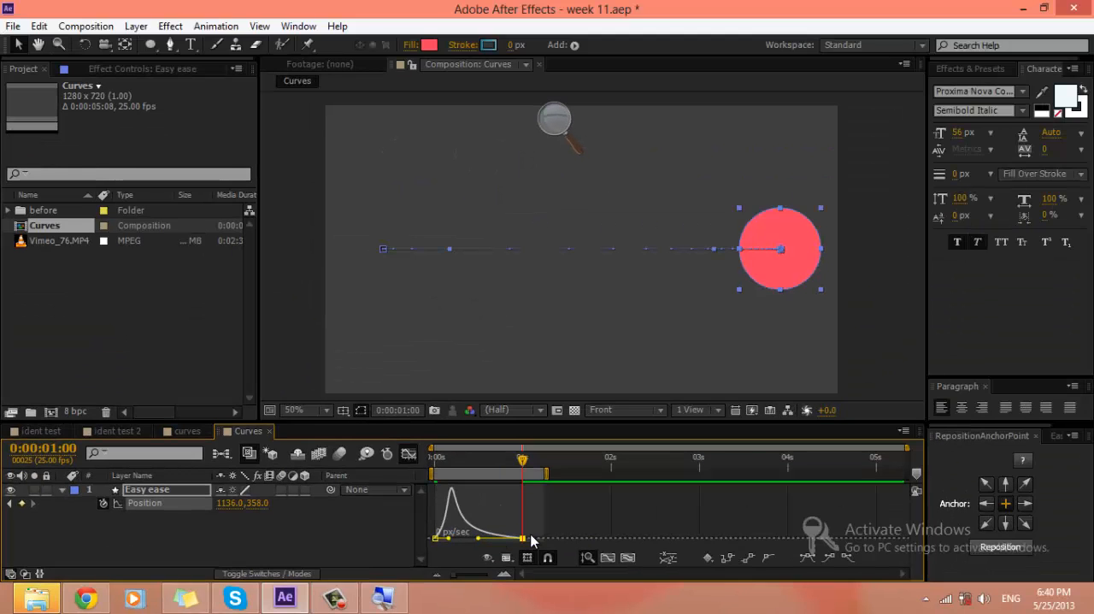
pyautogui.click(409, 454)
pyautogui.click(564, 505)
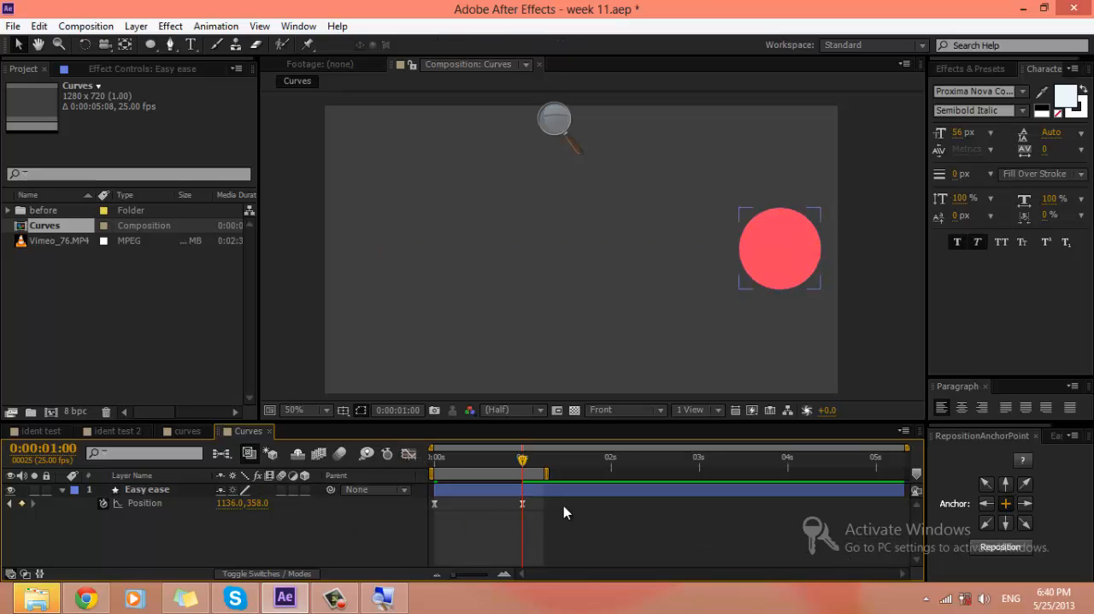
# Step: Replay the circle's movement with the reshaped curve and examine the frame-dot spacing along its motion path up close
pyautogui.press('space')
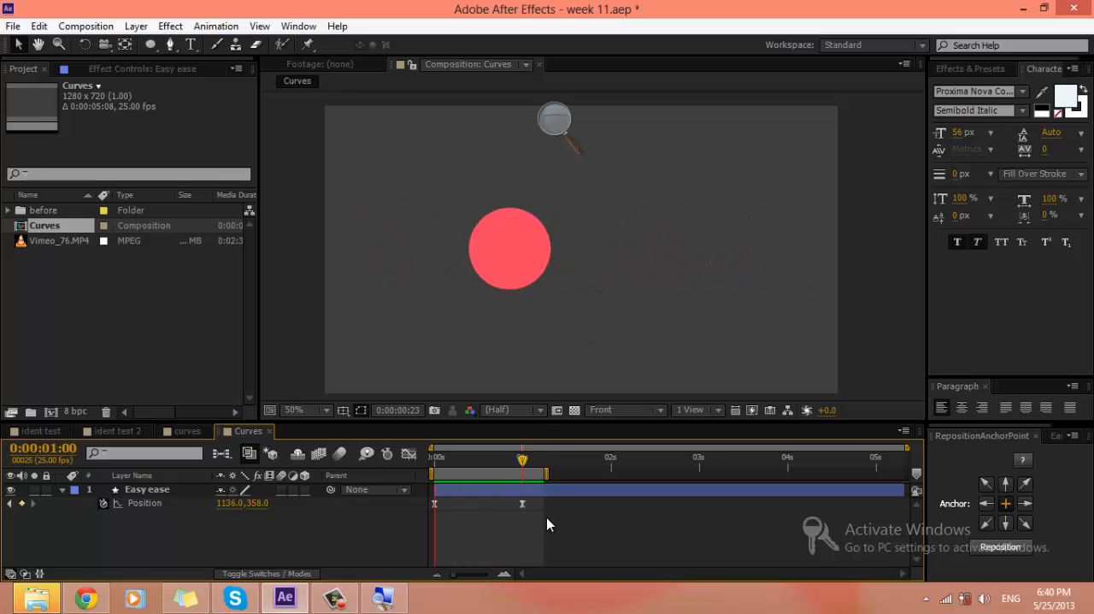
pyautogui.press('space')
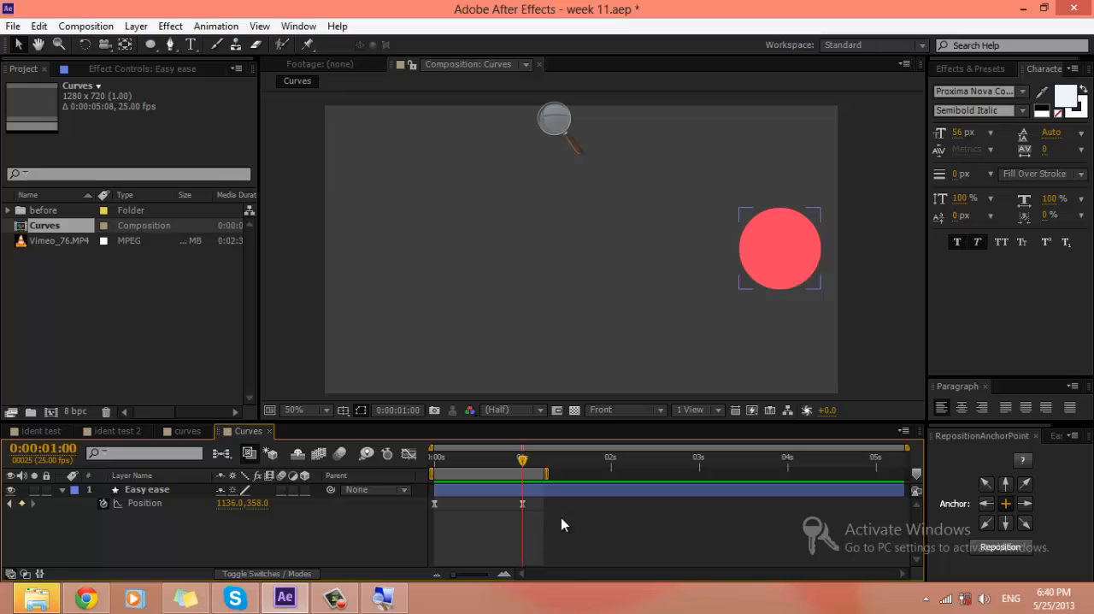
pyautogui.moveTo(561, 517); pyautogui.dragTo(416, 496)
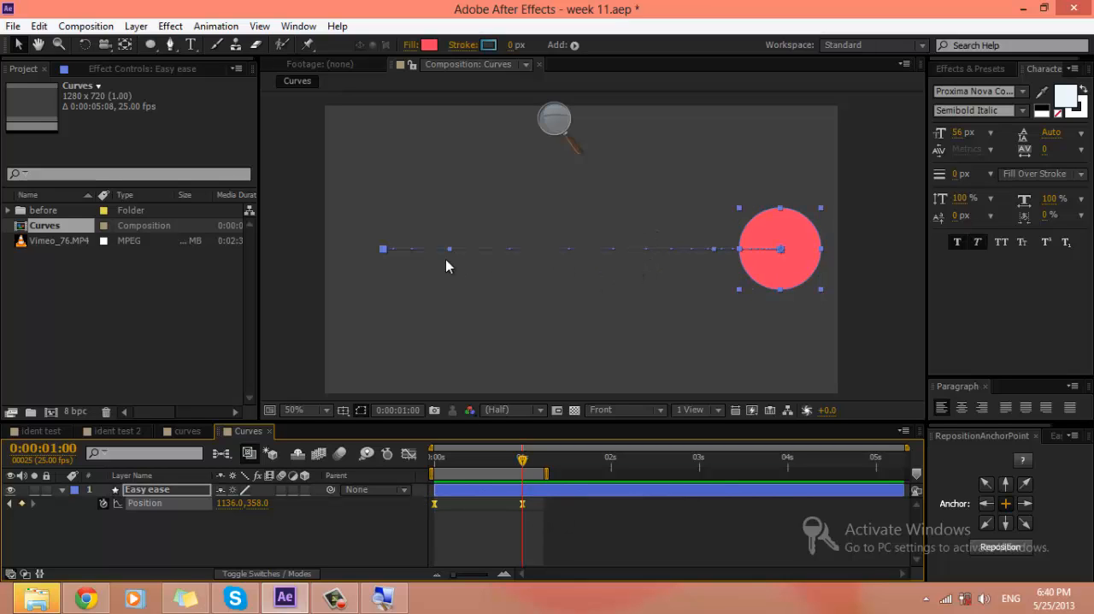
pyautogui.scroll(2, 446, 260)
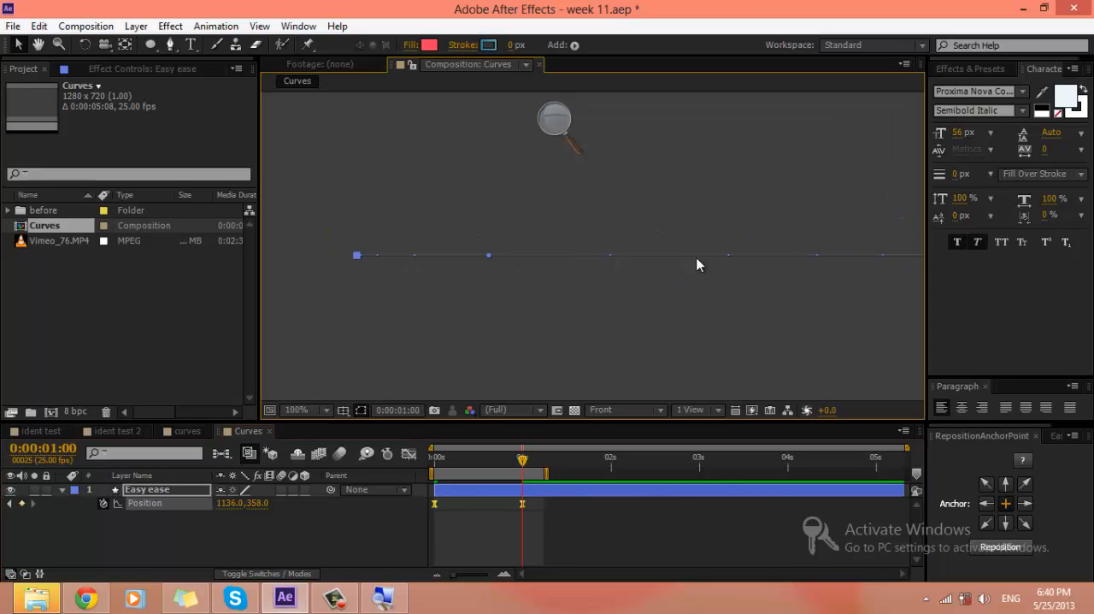
pyautogui.moveTo(749, 254); pyautogui.dragTo(464, 257)
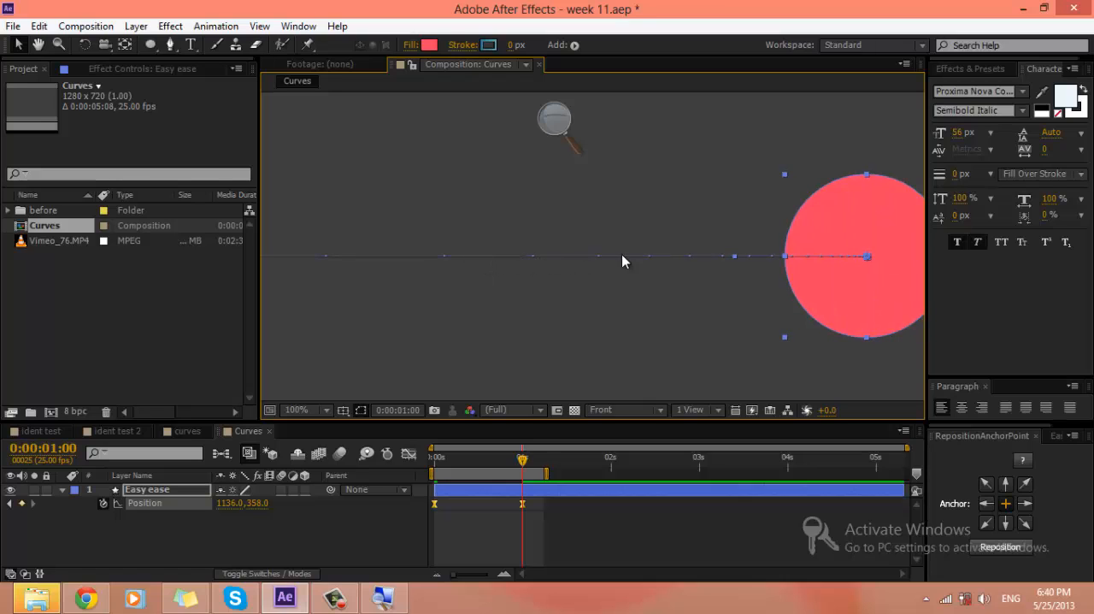
pyautogui.scroll(-2, 651, 277)
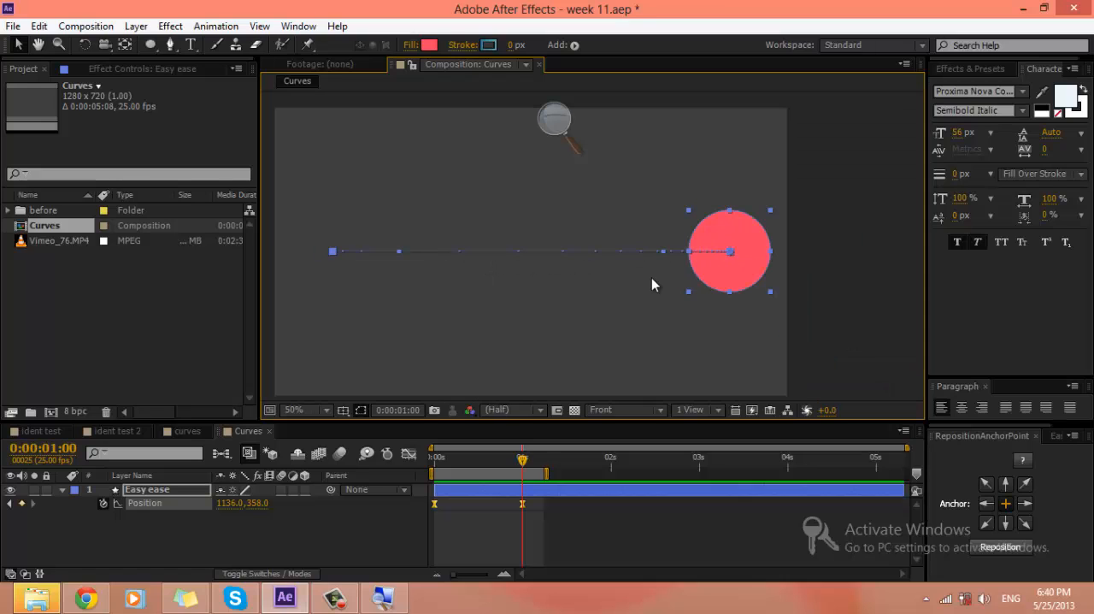
# Step: Reapply Easy Ease to both of the circle's Position keyframes to reset the reshaped speed curve
pyautogui.moveTo(596, 282); pyautogui.dragTo(642, 282)
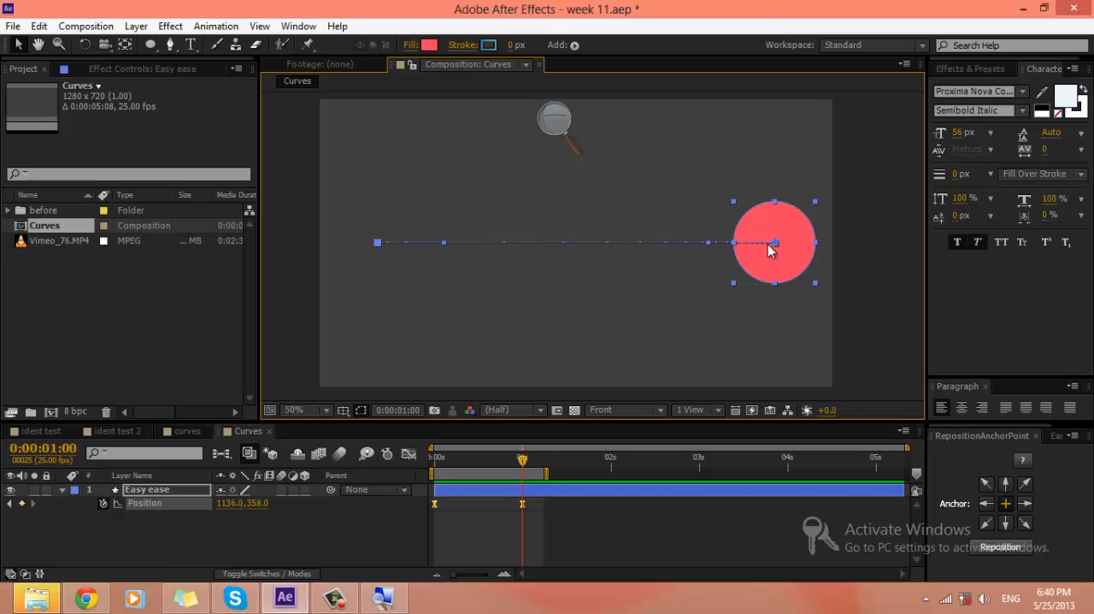
pyautogui.moveTo(587, 533); pyautogui.dragTo(358, 499)
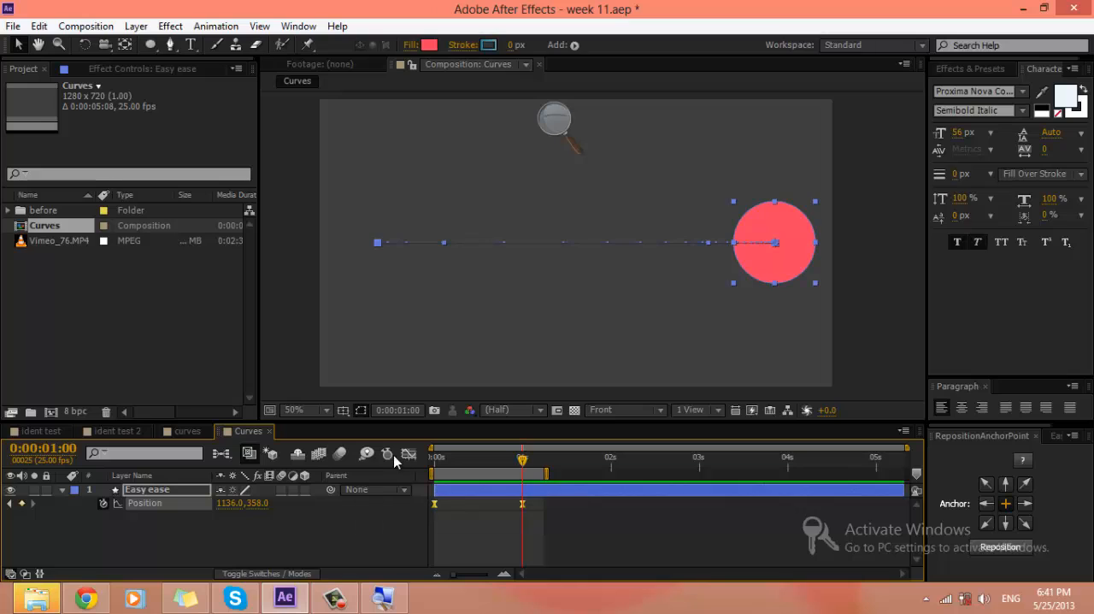
pyautogui.click(410, 454)
pyautogui.moveTo(552, 524); pyautogui.dragTo(407, 539)
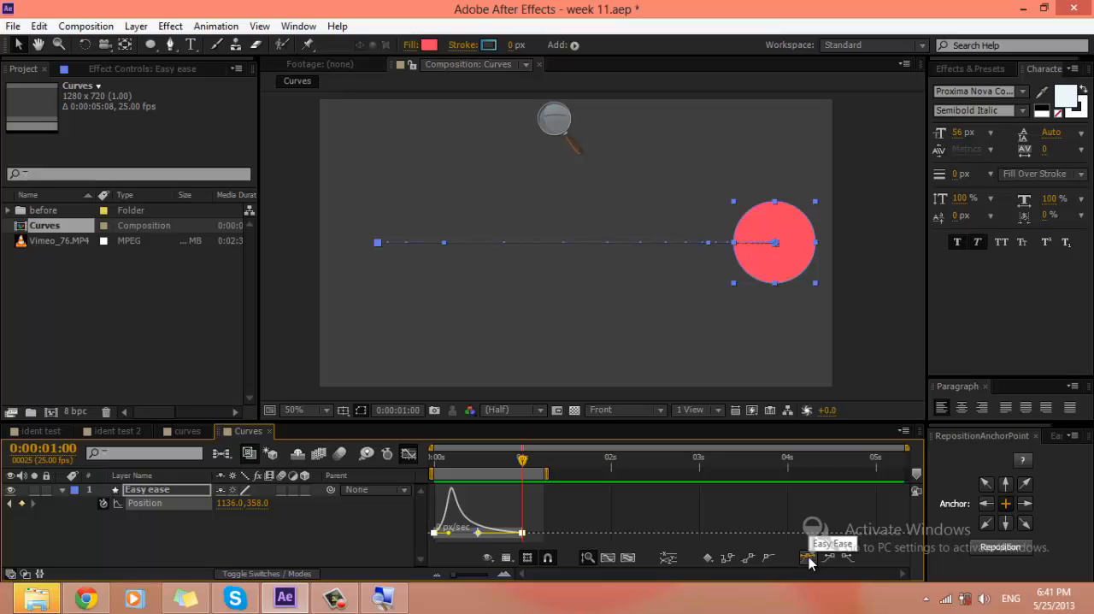
pyautogui.click(408, 453)
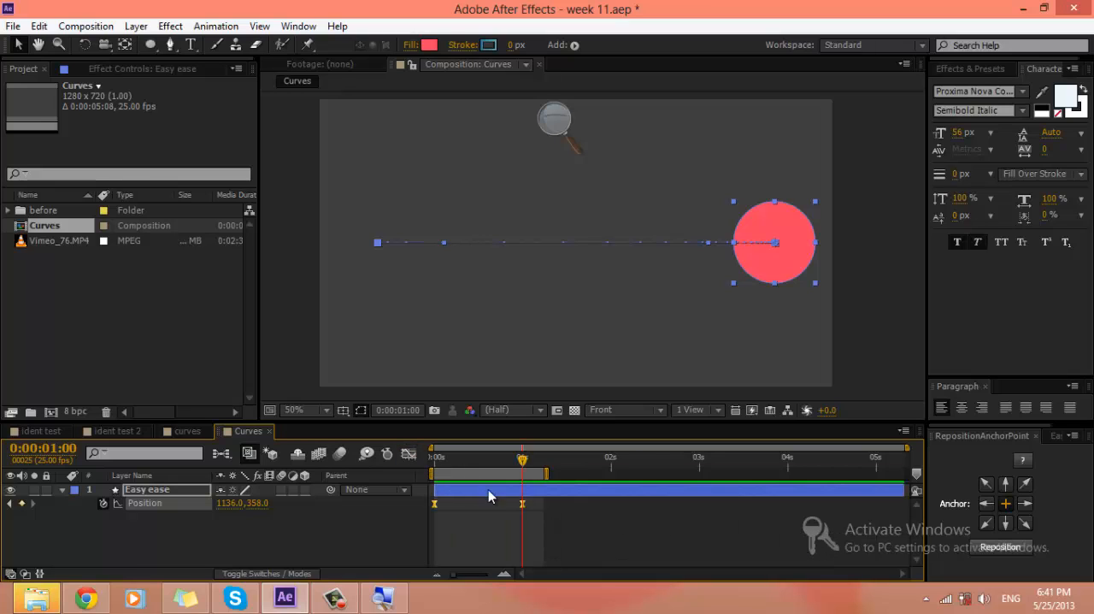
pyautogui.rightClick(525, 511)
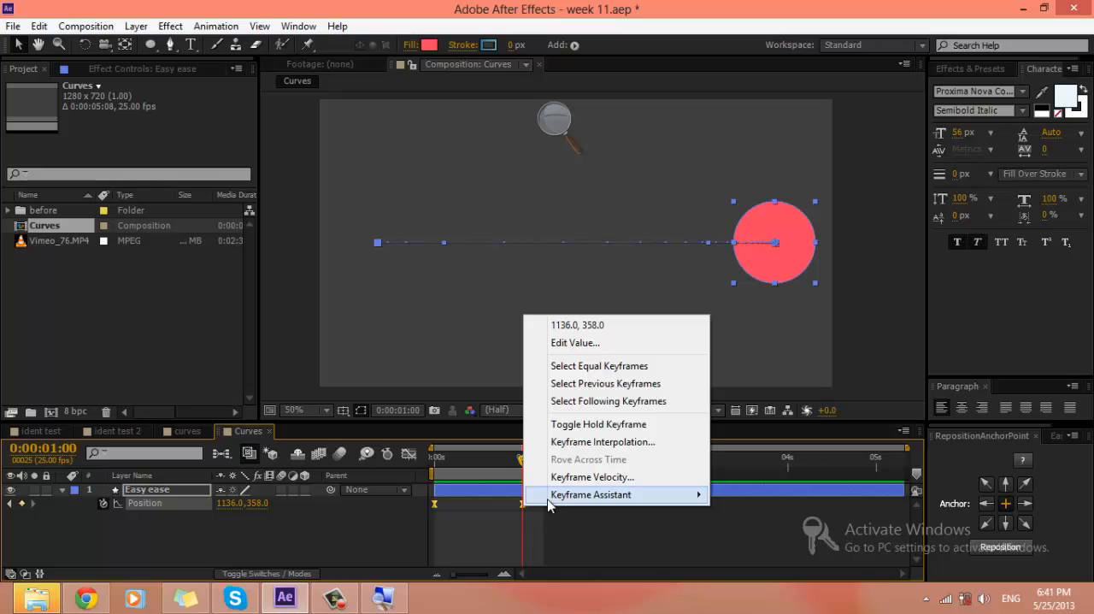
pyautogui.moveTo(548, 496)
pyautogui.click(422, 389)
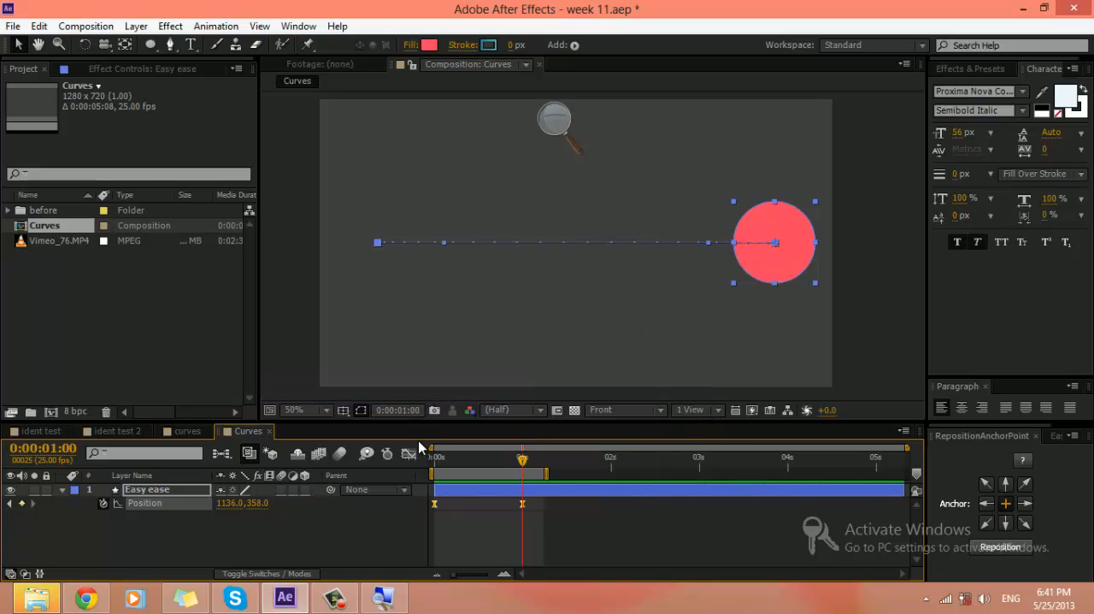
# Step: Lengthen the start keyframe's outgoing ease handle in the speed graph to 100% influence, keeping its speed at 0 px/sec
pyautogui.click(409, 454)
pyautogui.click(522, 538)
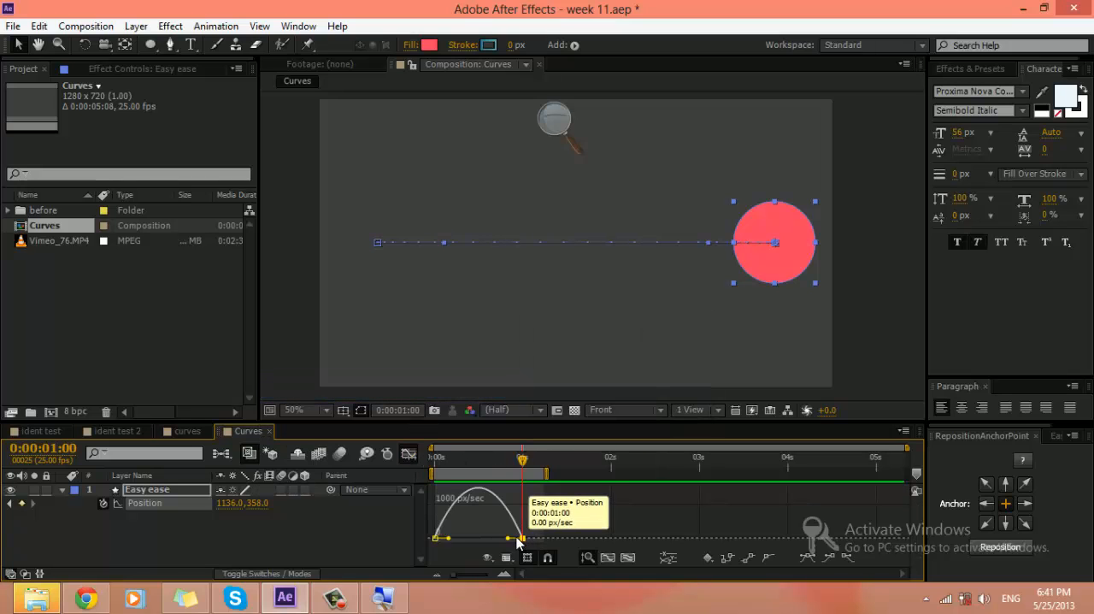
pyautogui.moveTo(509, 538)
pyautogui.mouseDown()
pyautogui.moveTo(471, 539)
pyautogui.moveTo(508, 538)
pyautogui.mouseUp()
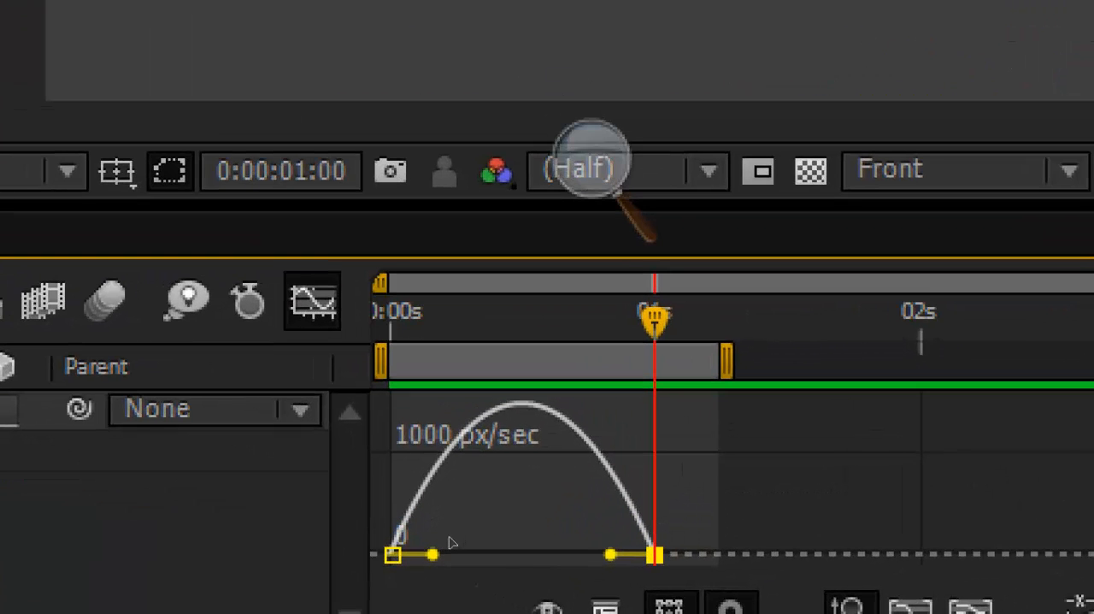
pyautogui.click(420, 536)
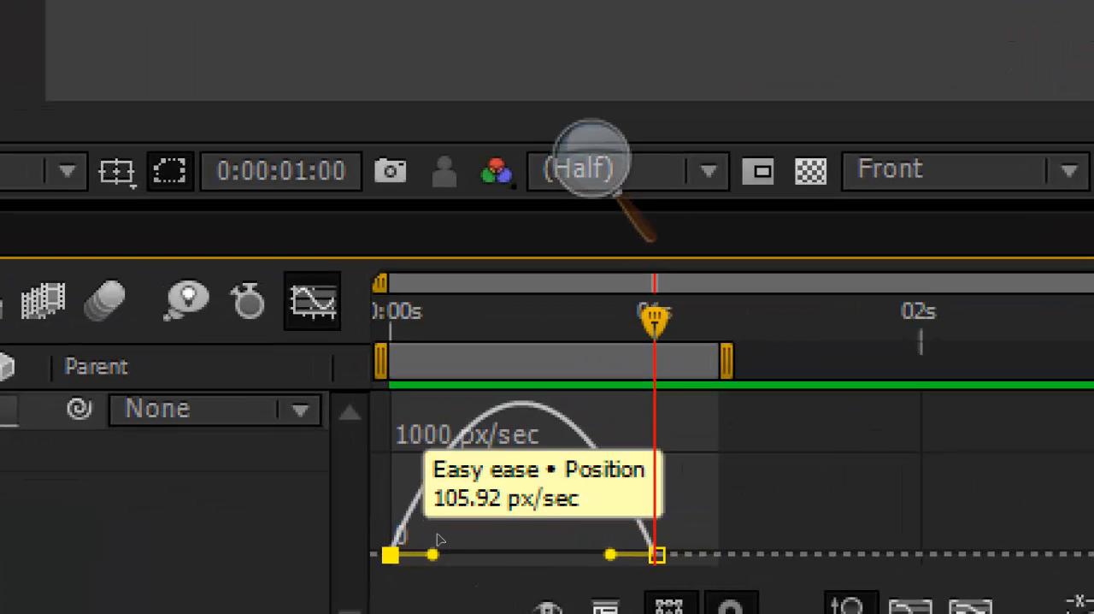
pyautogui.moveTo(433, 554); pyautogui.dragTo(500, 532)
pyautogui.hotkey('ctrl', 'z')
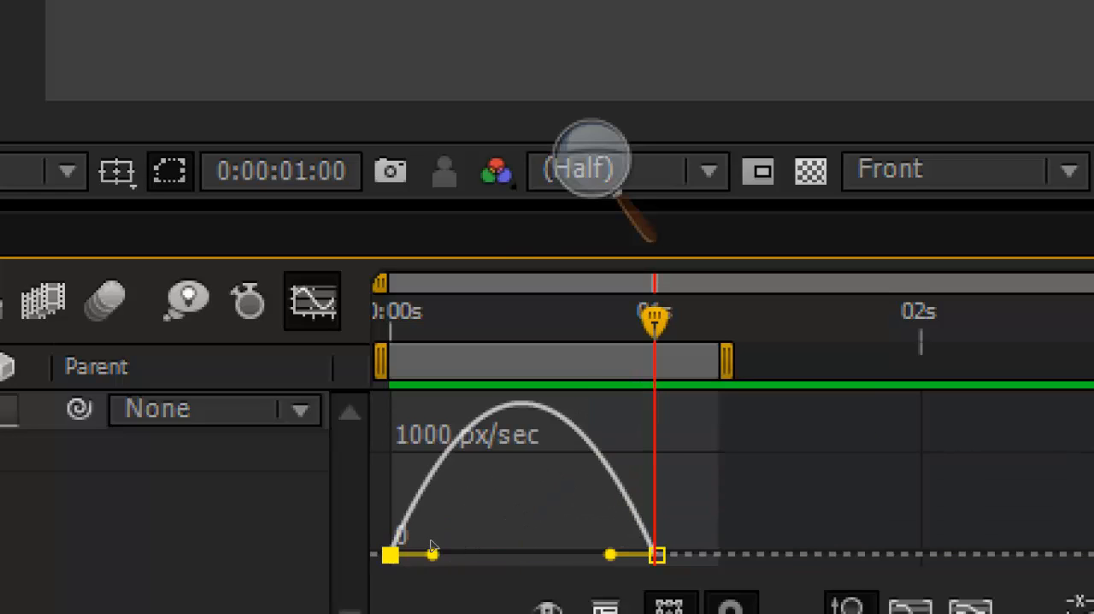
pyautogui.moveTo(434, 554); pyautogui.dragTo(503, 532)
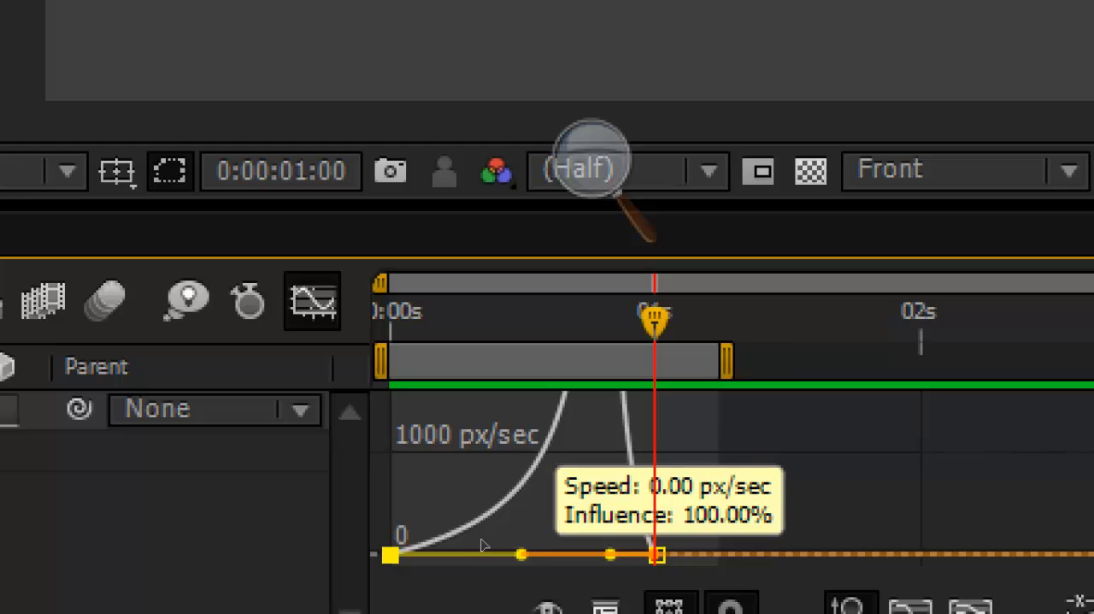
# Step: Preview the circle's movement with the lengthened start ease, and return to the keyframe view with nothing selected
pyautogui.press('space')
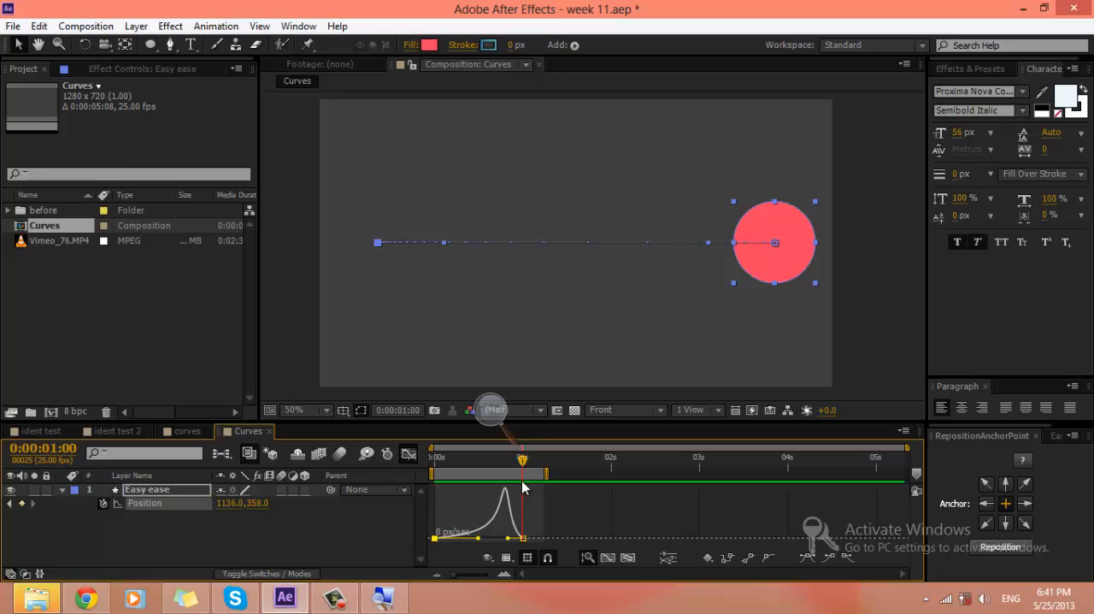
pyautogui.click(409, 453)
pyautogui.click(562, 517)
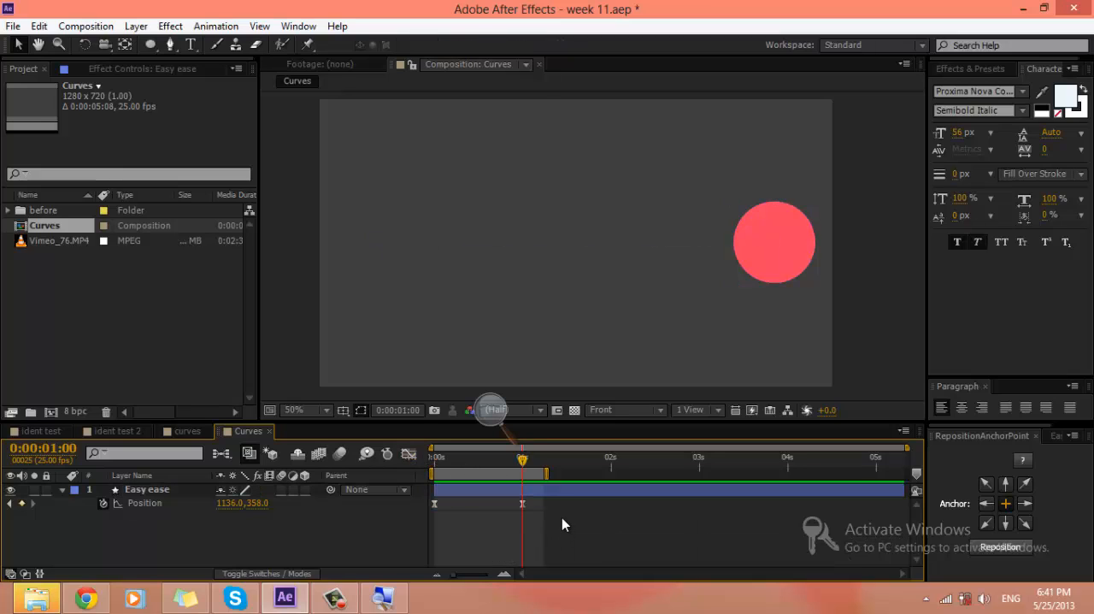
pyautogui.press('space')
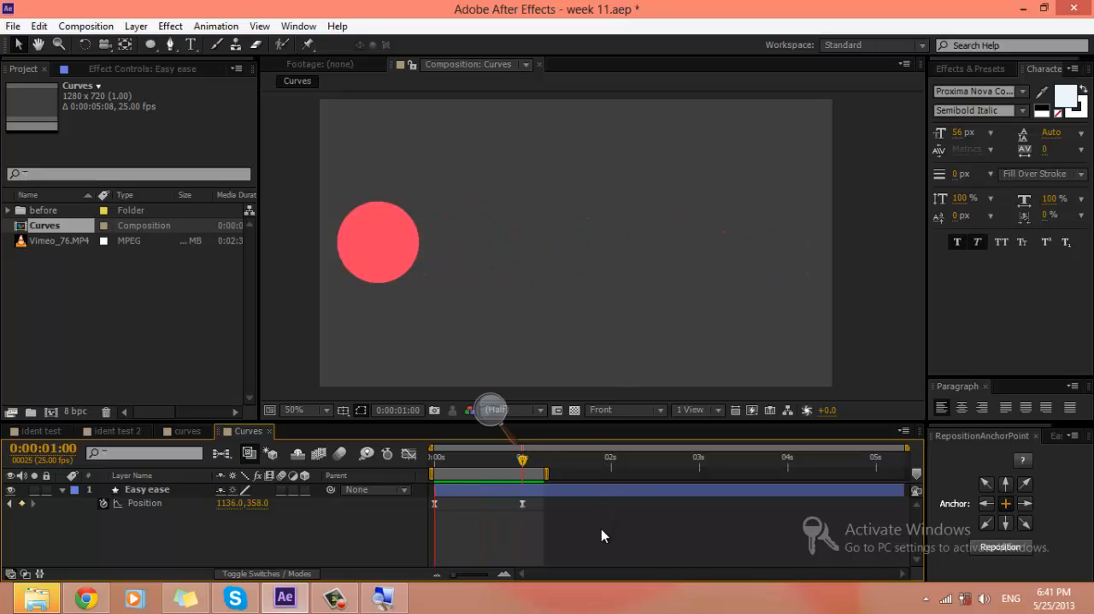
# Step: Switch to Chrome, jump to another point in the playing music mix, and return to After Effects
pyautogui.click(86, 599)
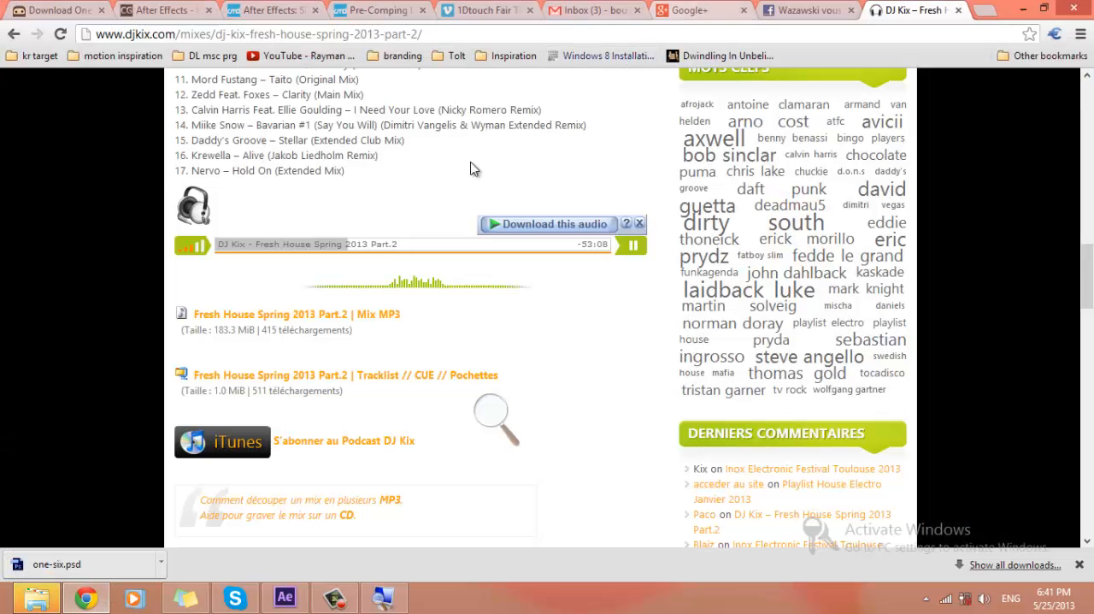
pyautogui.click(319, 248)
pyautogui.click(1024, 10)
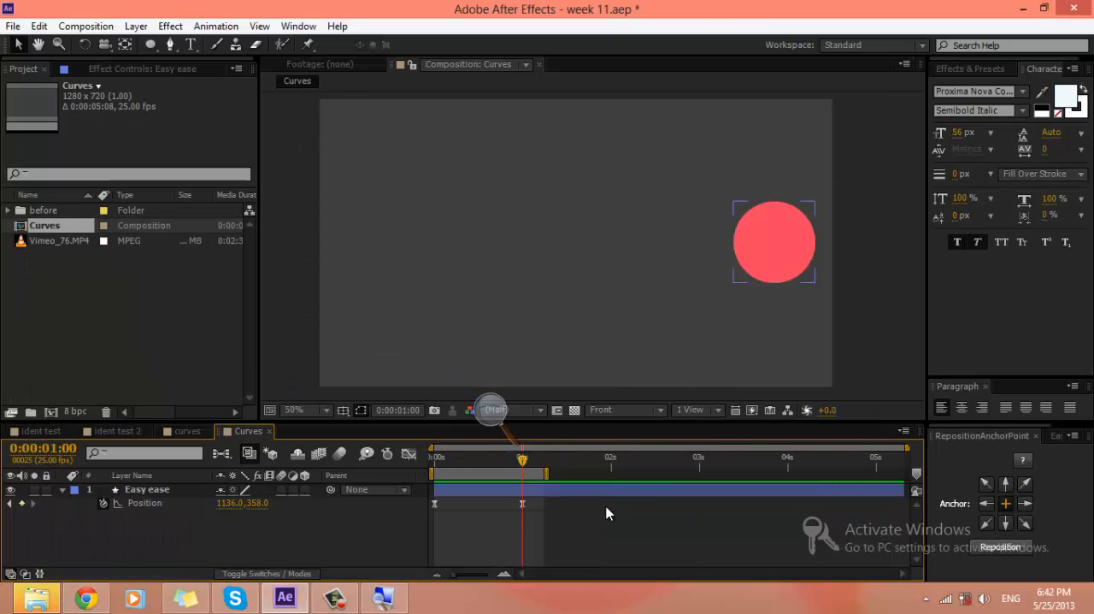
# Step: Replay the circle's movement and compare it with the late-peaking speed curve before returning to the keyframe view
pyautogui.press('KP_0')
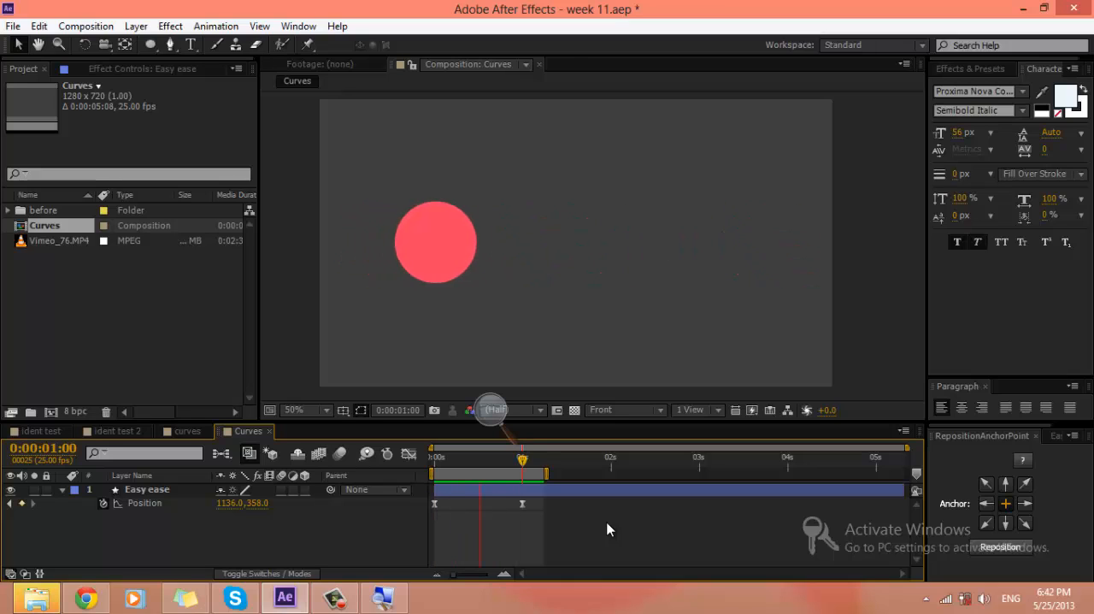
pyautogui.press('space')
pyautogui.hotkey('shift', 'F3')
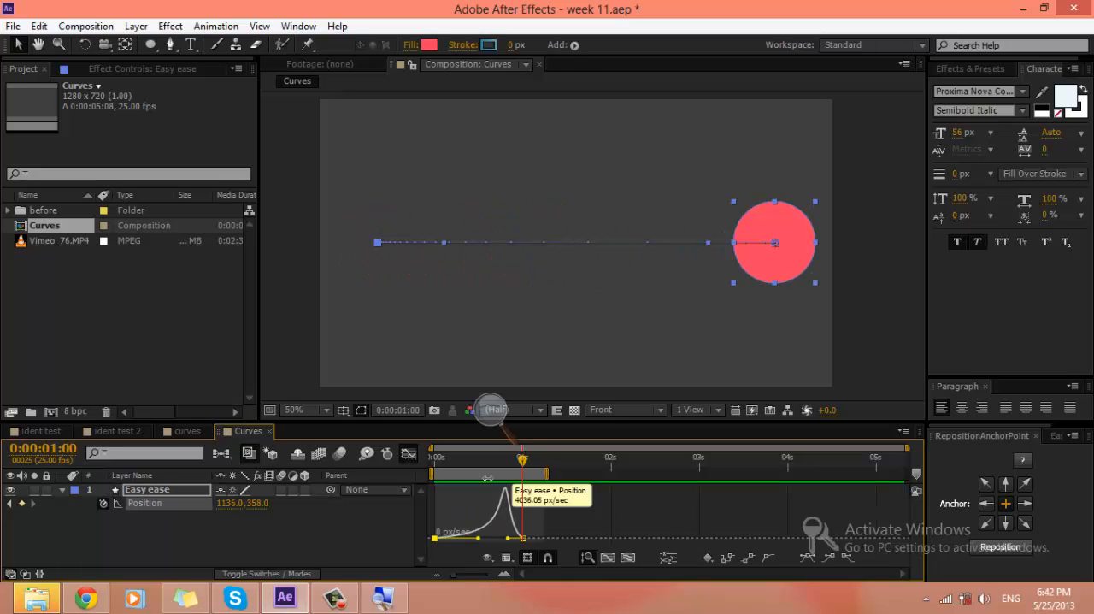
pyautogui.click(408, 454)
# Step: Reset both of the circle's Position keyframes to linear interpolation
pyautogui.moveTo(544, 518); pyautogui.dragTo(444, 501)
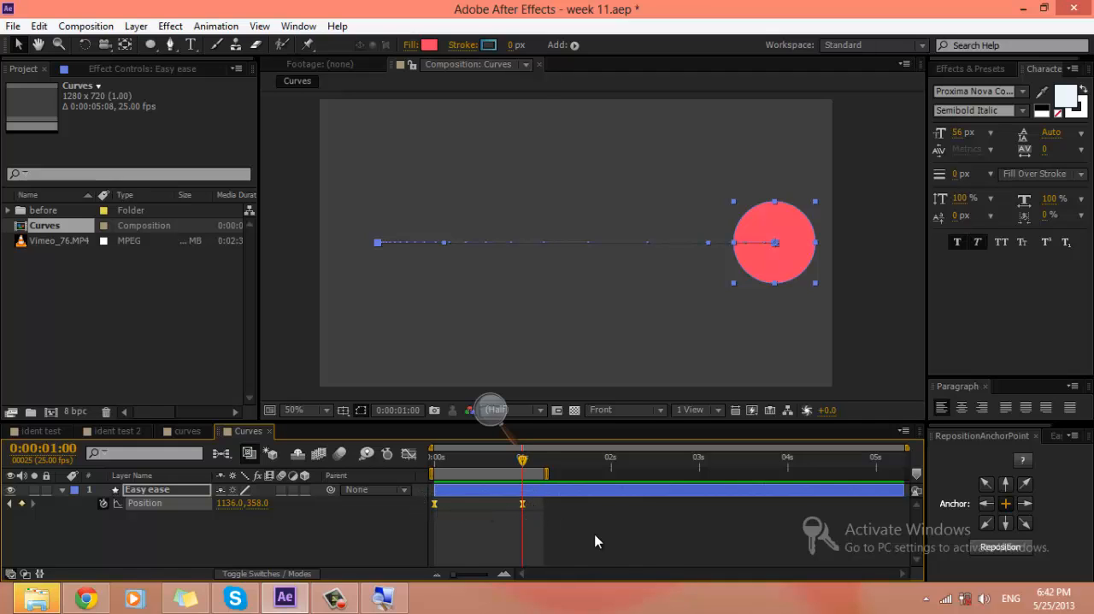
pyautogui.moveTo(641, 531); pyautogui.dragTo(361, 501)
pyautogui.keyDown('ctrl'); pyautogui.click(524, 503); pyautogui.keyUp('ctrl')
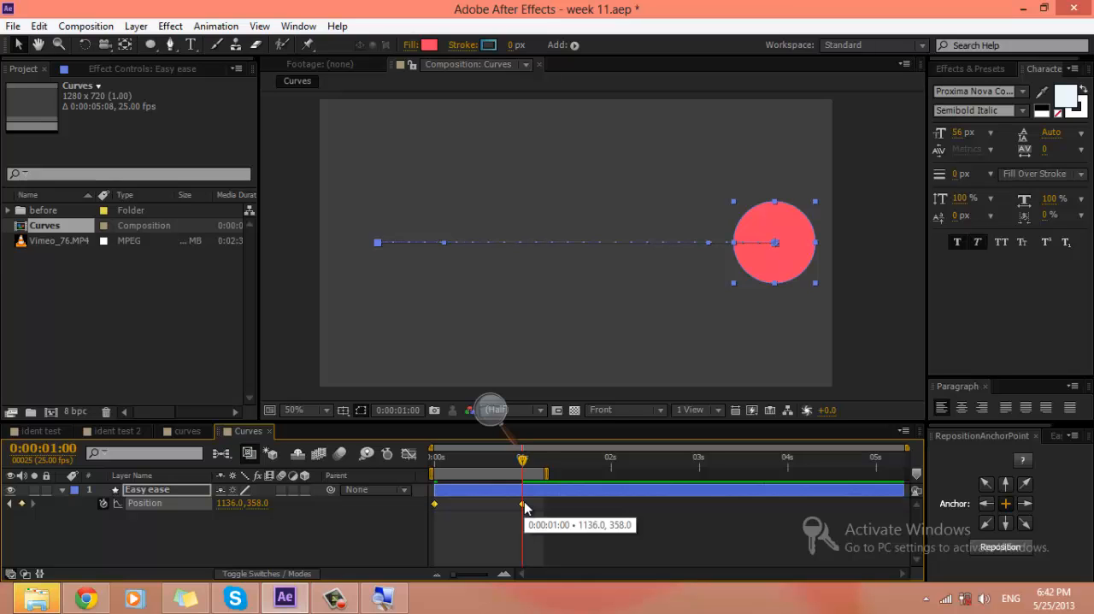
# Step: Try Easy Ease on both Position keyframes through the Keyframe Assistant and its shortcut, and return them to linear
pyautogui.rightClick(524, 504)
pyautogui.moveTo(547, 493)
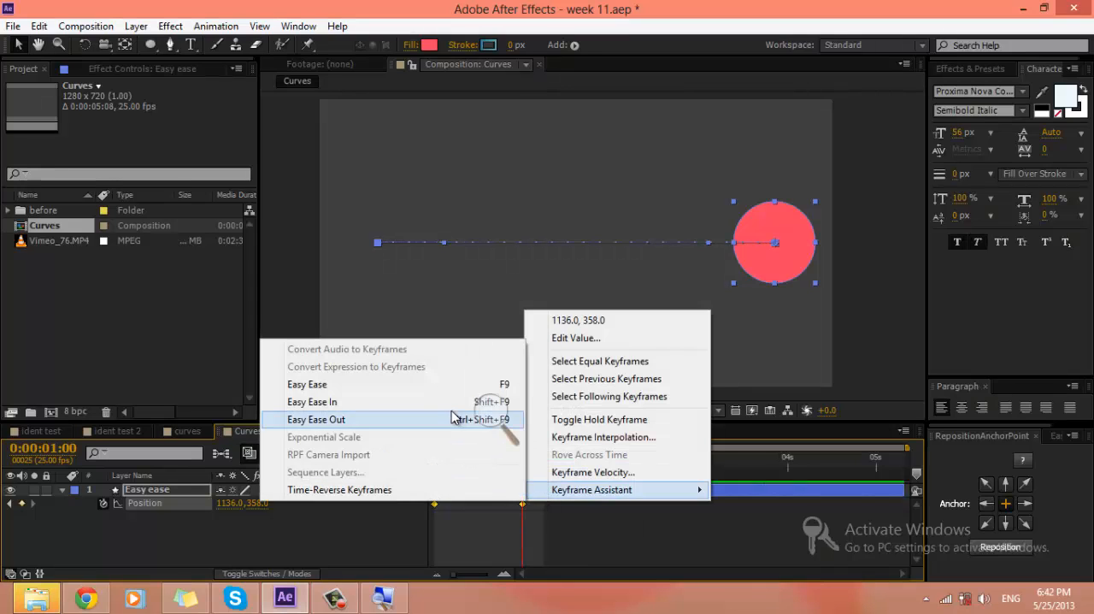
pyautogui.click(453, 387)
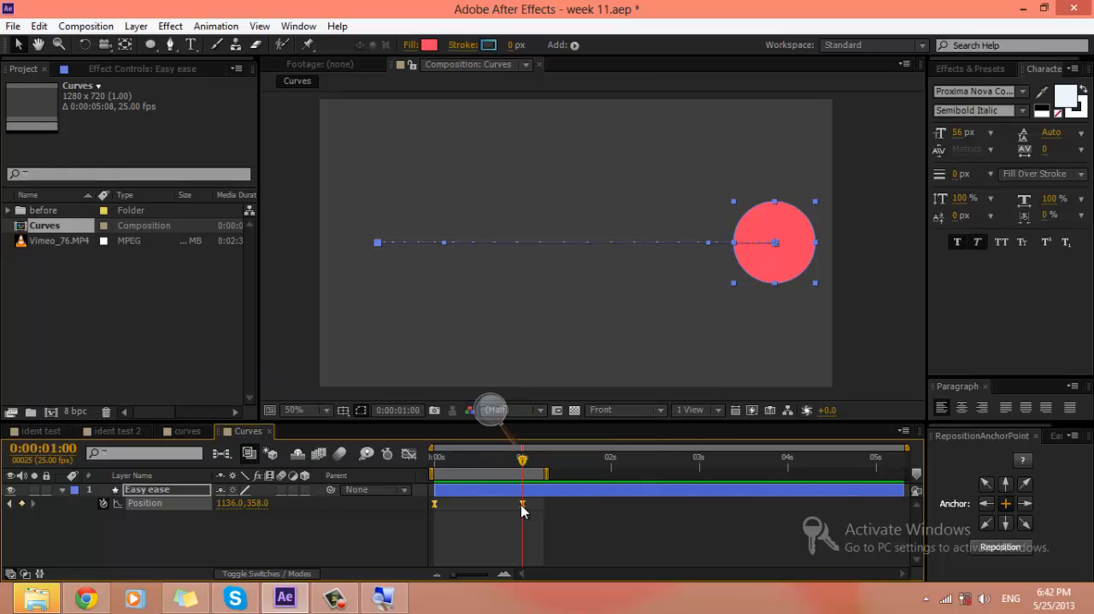
pyautogui.keyDown('ctrl'); pyautogui.click(522, 504); pyautogui.keyUp('ctrl')
pyautogui.press('F9')
pyautogui.click(547, 523)
pyautogui.click(522, 504)
pyautogui.click(571, 524)
pyautogui.press('space')
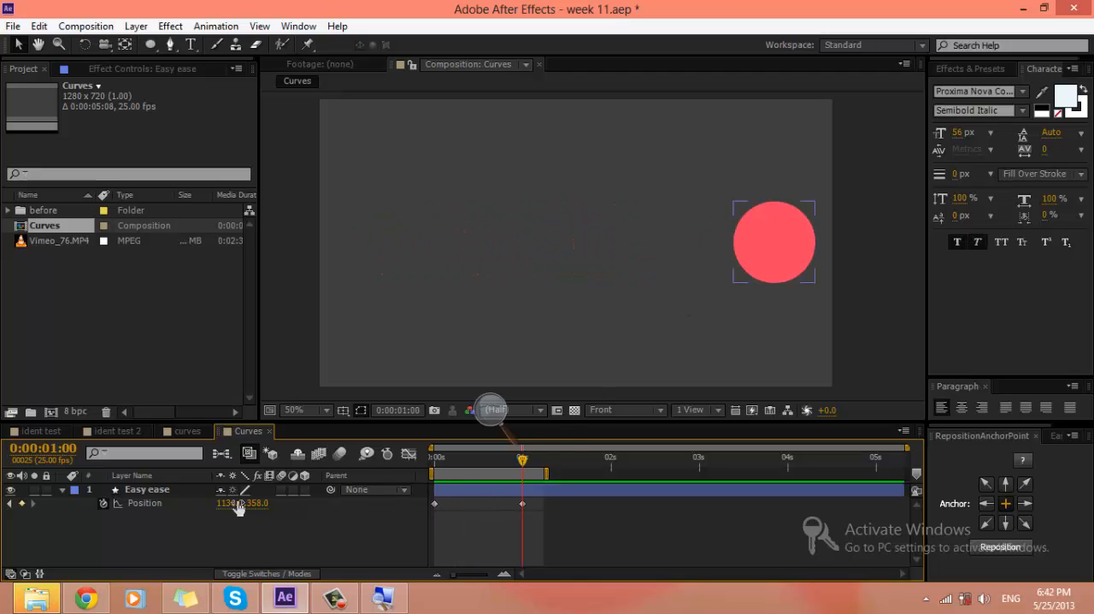
# Step: Rename the Easy ease layer to Circle
pyautogui.click(152, 492)
pyautogui.press('Return')
pyautogui.write('Circle')
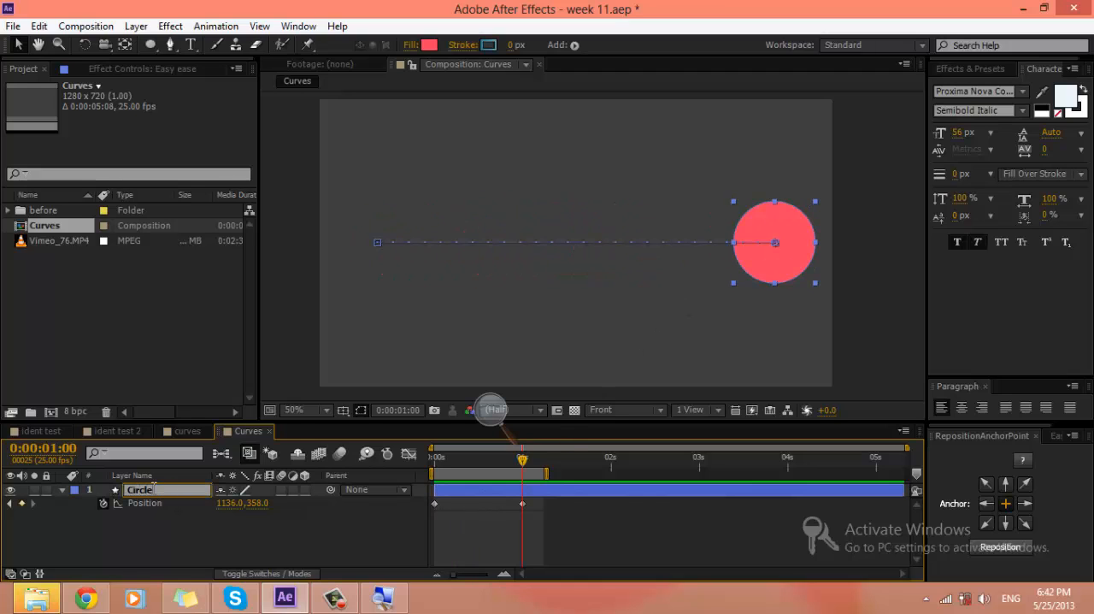
pyautogui.press('Return')
# Step: Apply Easy Ease In to both of the Circle layer's Position keyframes
pyautogui.moveTo(562, 518); pyautogui.dragTo(365, 485)
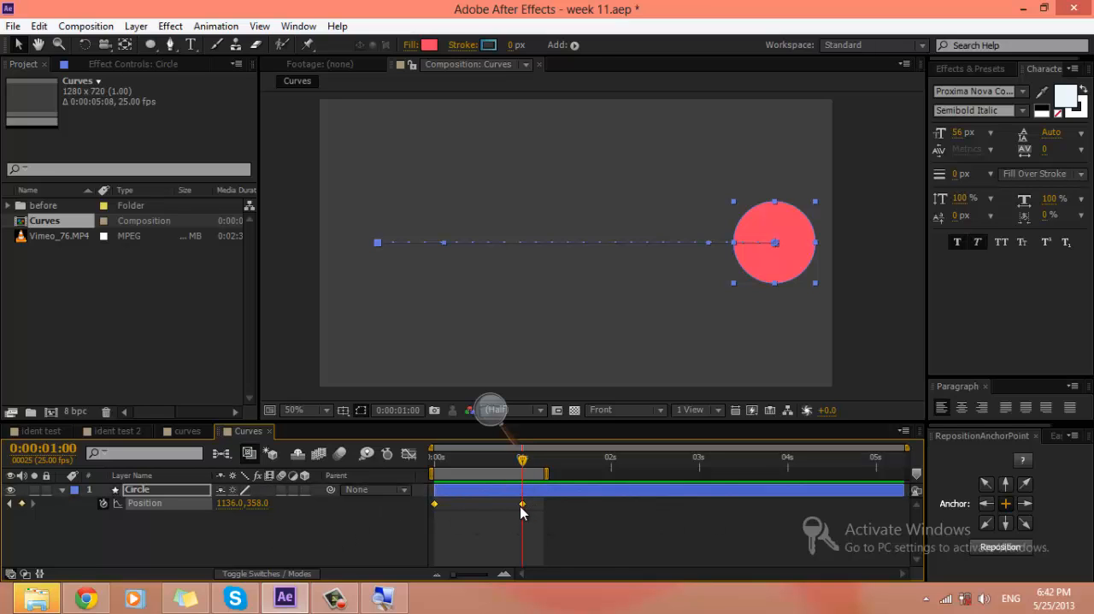
pyautogui.rightClick(522, 506)
pyautogui.moveTo(538, 496)
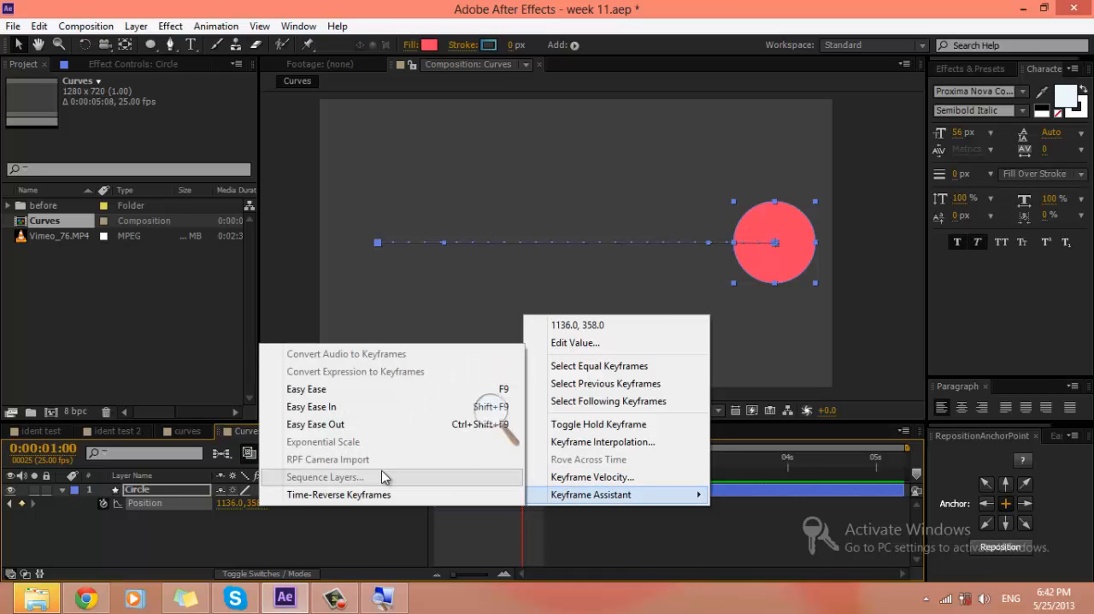
pyautogui.click(358, 414)
pyautogui.click(602, 514)
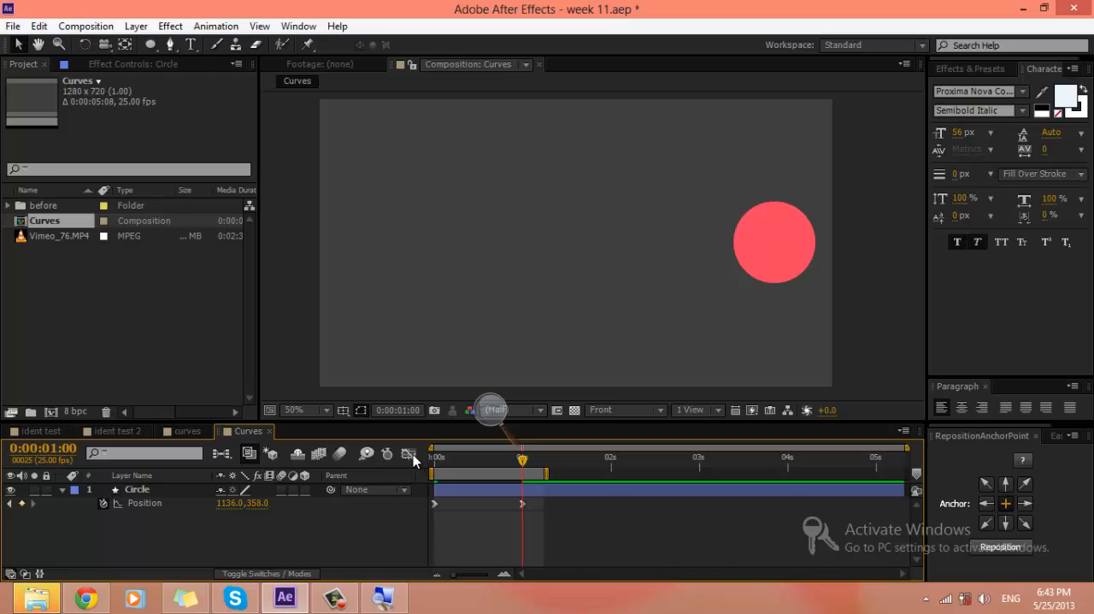
# Step: Compare the Easy Ease In keyframes with their speed graph, and preview the circle's movement from the keyframe view
pyautogui.click(413, 454)
pyautogui.click(413, 454)
pyautogui.click(522, 503)
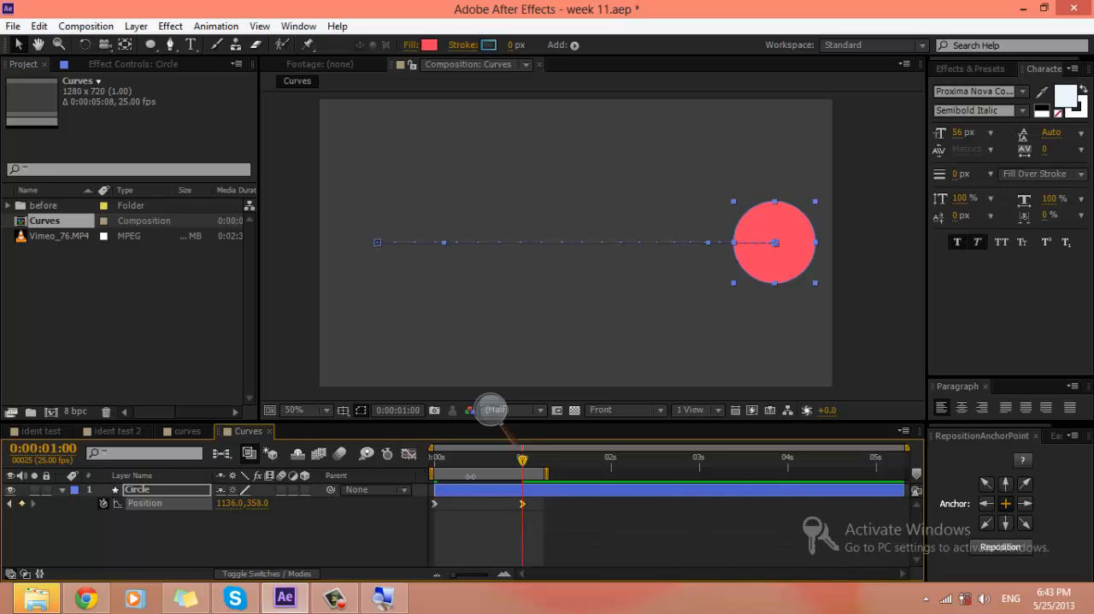
pyautogui.click(410, 454)
pyautogui.click(410, 456)
pyautogui.click(409, 455)
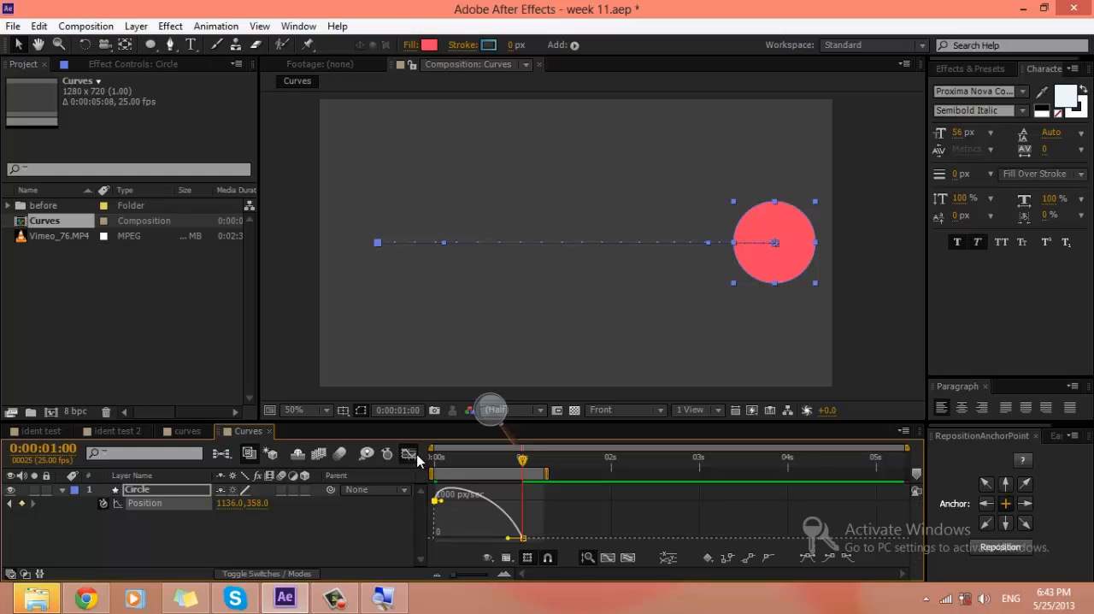
pyautogui.click(416, 456)
pyautogui.click(614, 525)
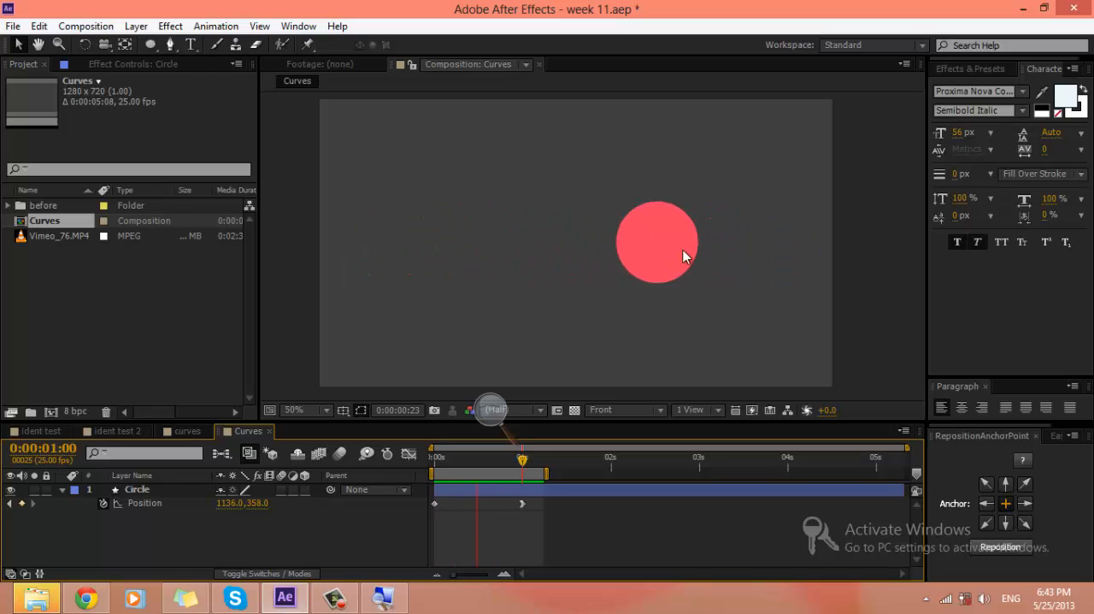
pyautogui.press('space')
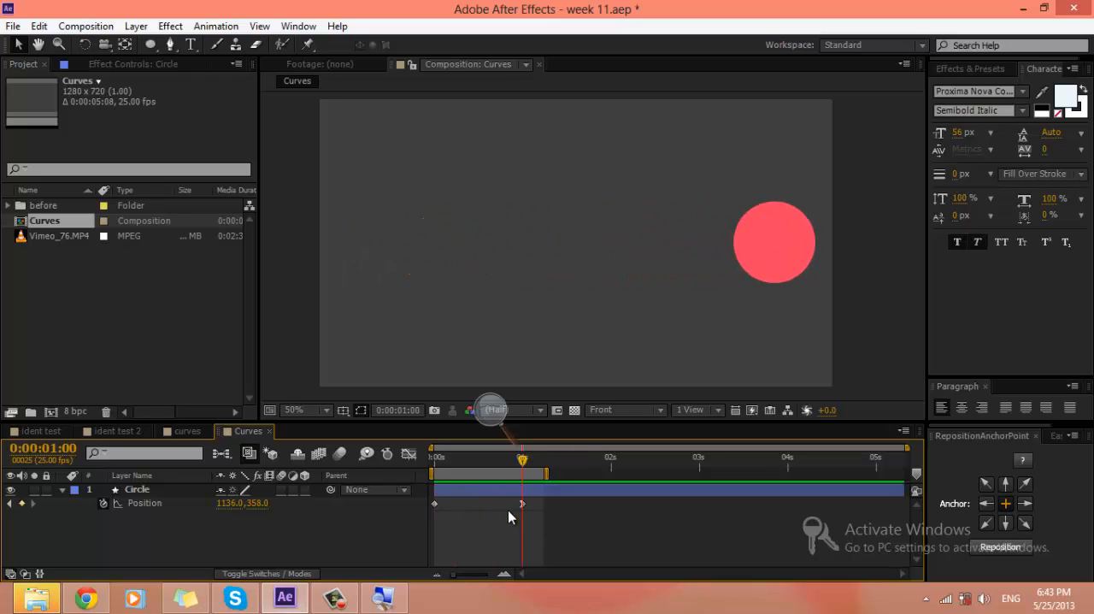
# Step: Apply Easy Ease Out to the end Position keyframe and preview the circle's movement
pyautogui.rightClick(522, 503)
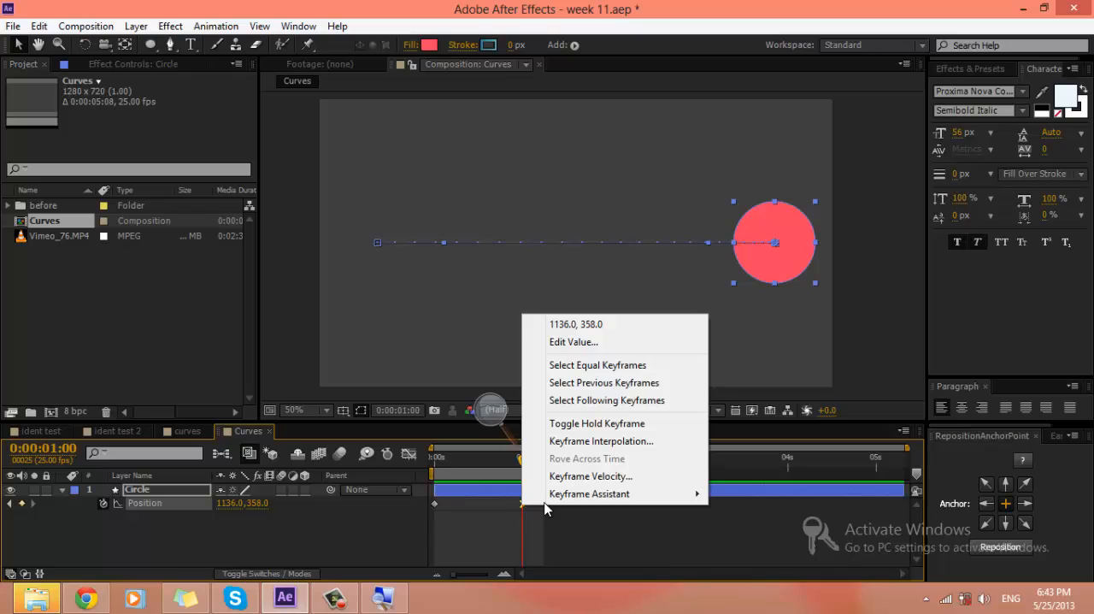
pyautogui.moveTo(544, 508)
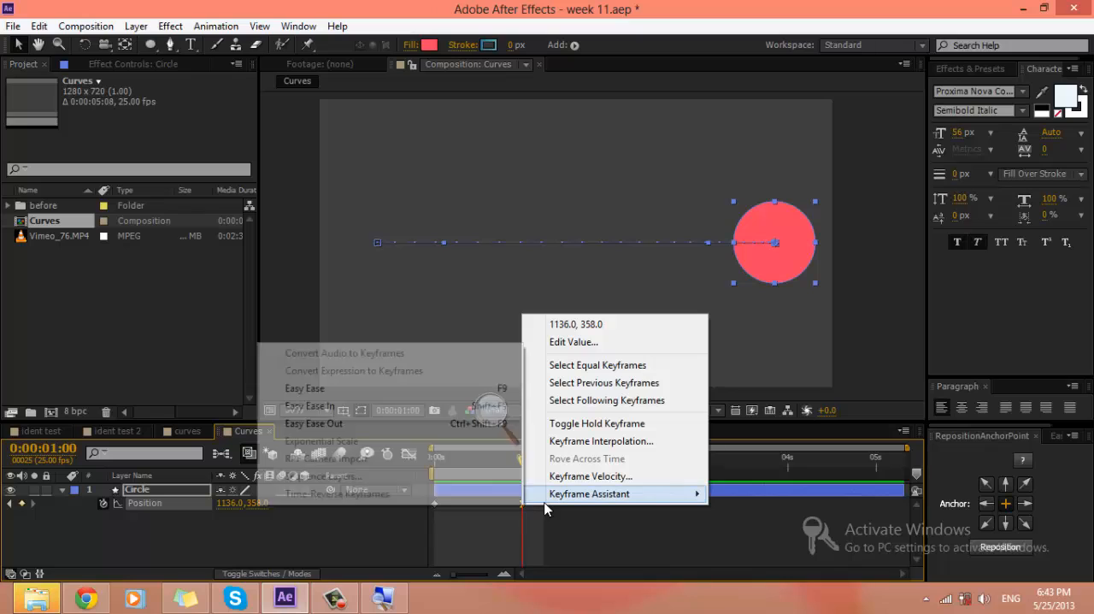
pyautogui.click(395, 425)
pyautogui.click(596, 530)
pyautogui.press('space')
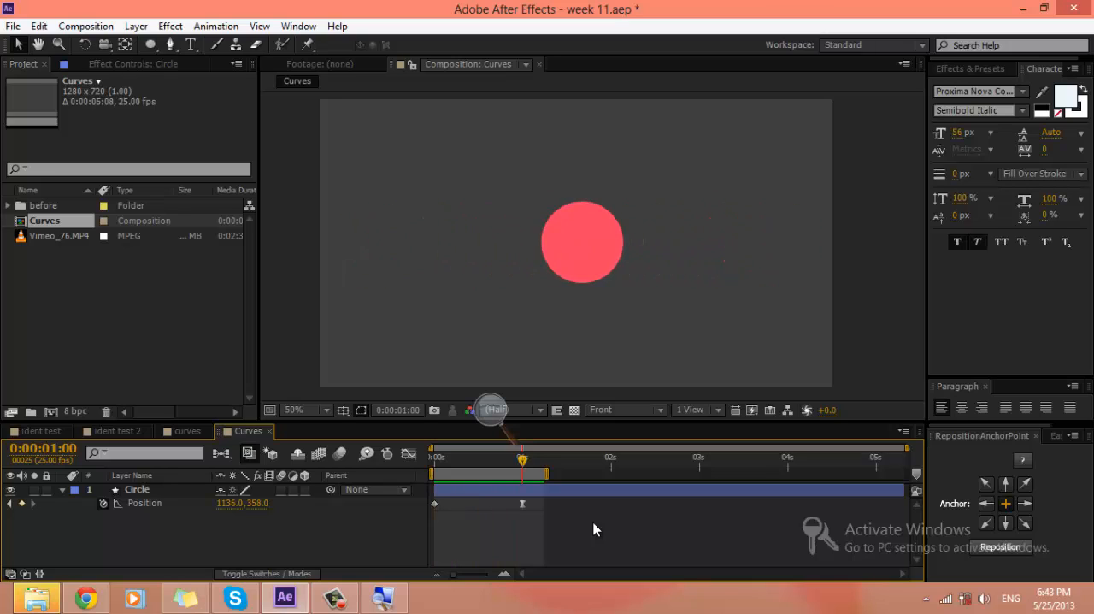
pyautogui.press('space')
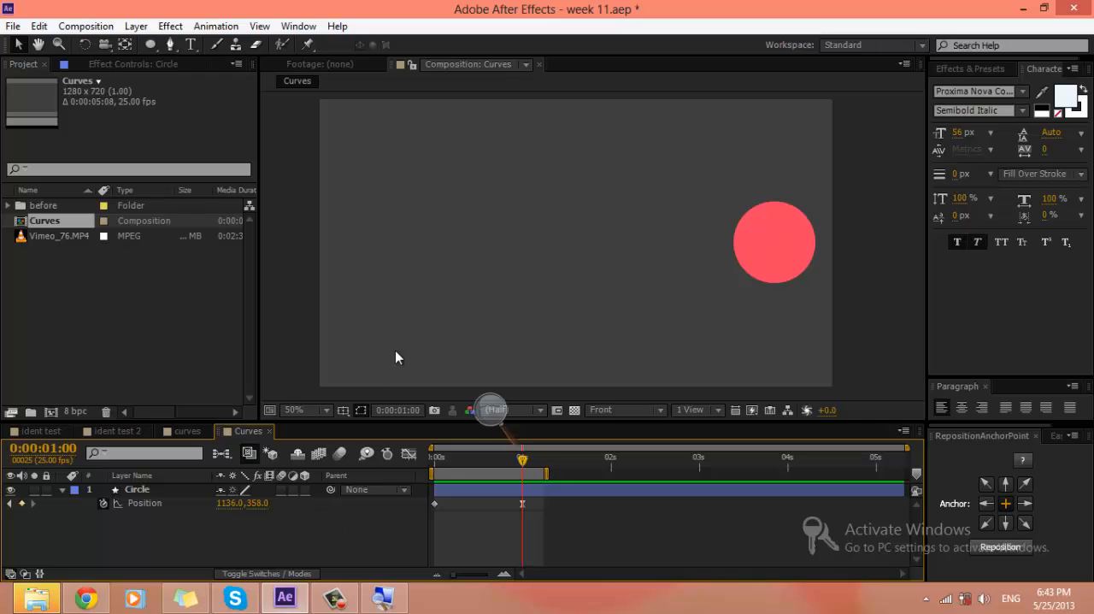
# Step: Open the curves composition with the five labelled circles and move the current time to 0:00:00:00
pyautogui.click(190, 432)
pyautogui.press('Home')
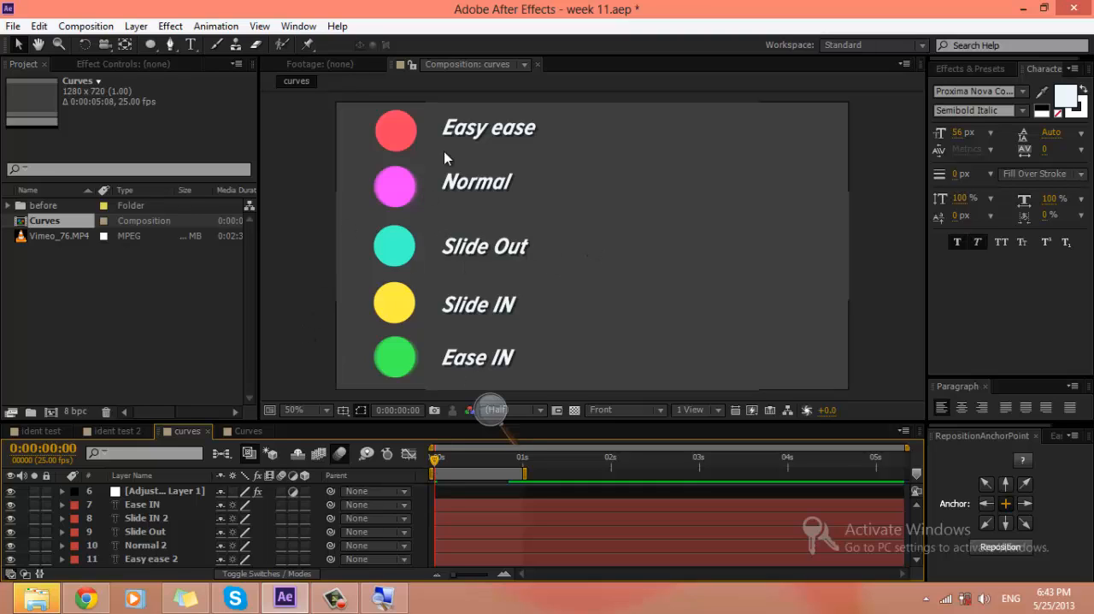
# Step: Preview the movement of the five labelled circles, and hide the text label layers from the timeline as shy layers
pyautogui.click(305, 288)
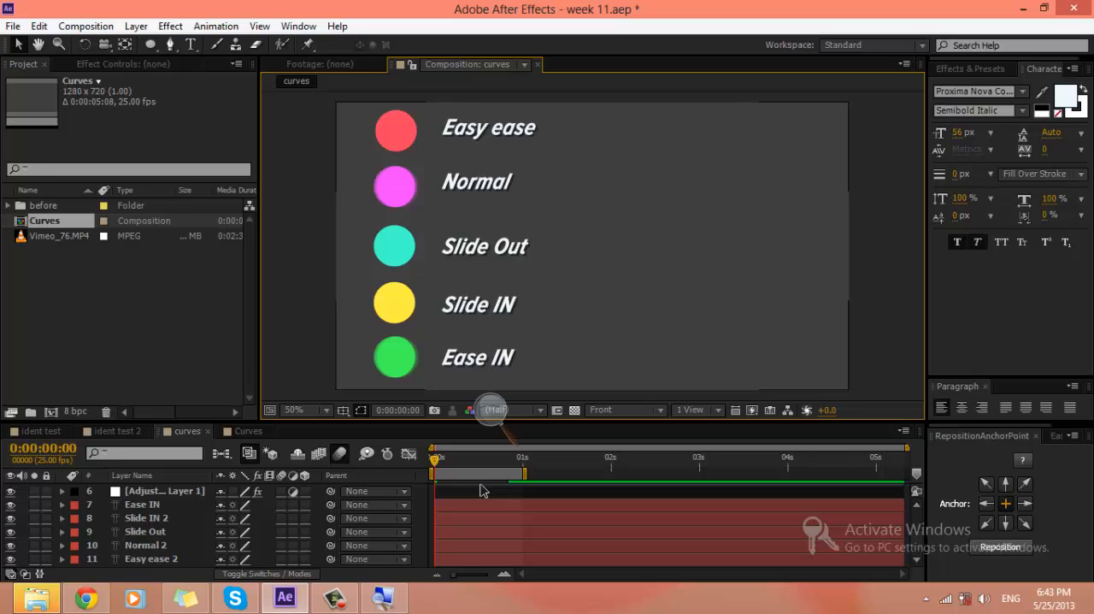
pyautogui.press('space')
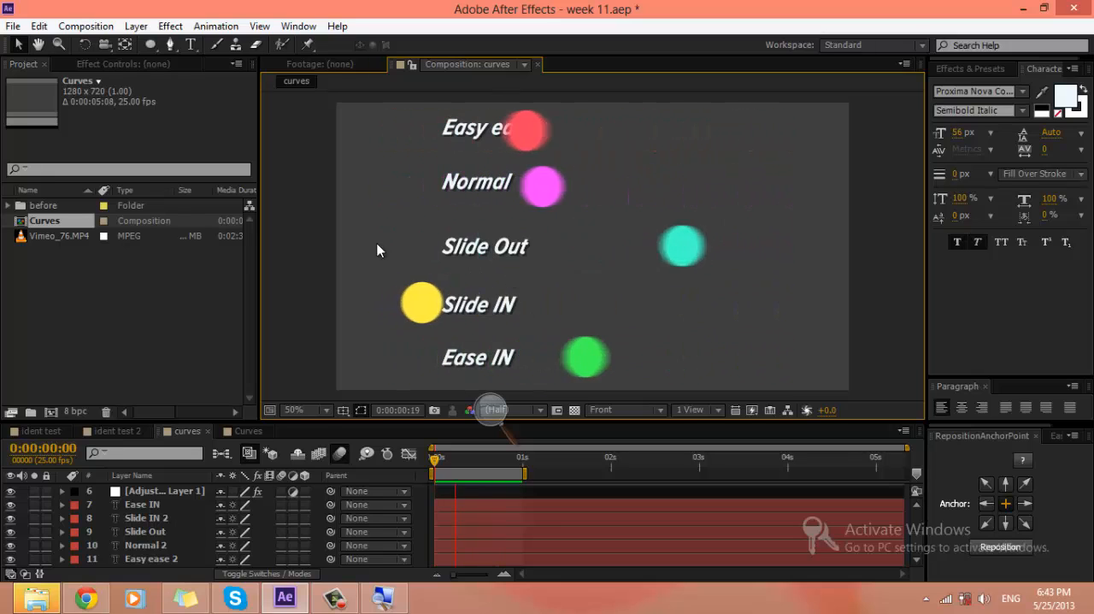
pyautogui.moveTo(222, 504); pyautogui.dragTo(222, 547)
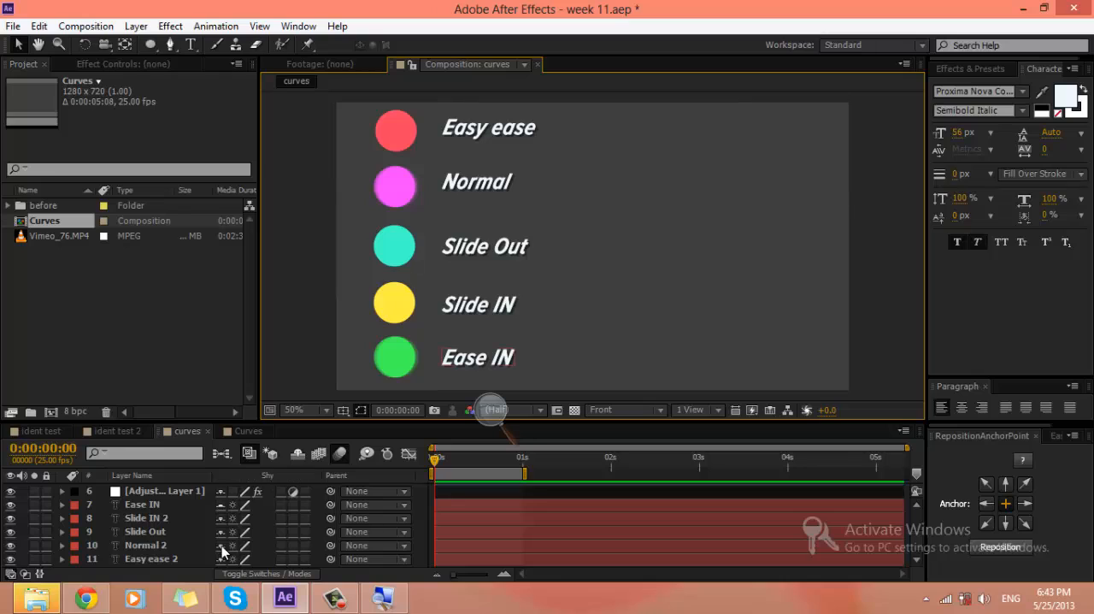
pyautogui.click(297, 454)
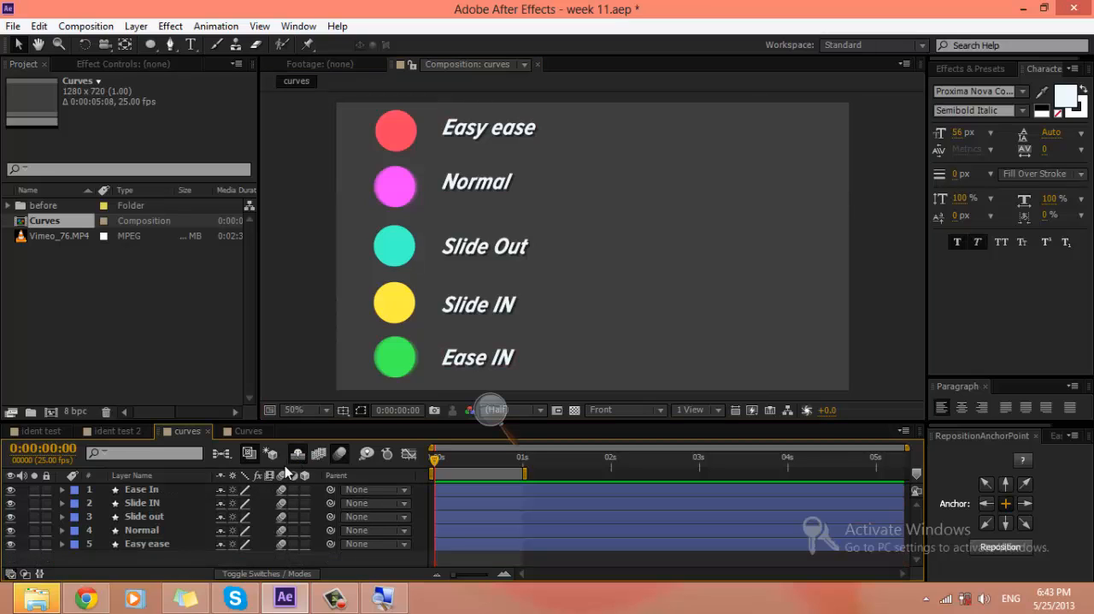
# Step: Reveal the Position keyframes of all five circle layers, compare them in the enlarged timeline, and preview the movement
pyautogui.click(482, 544)
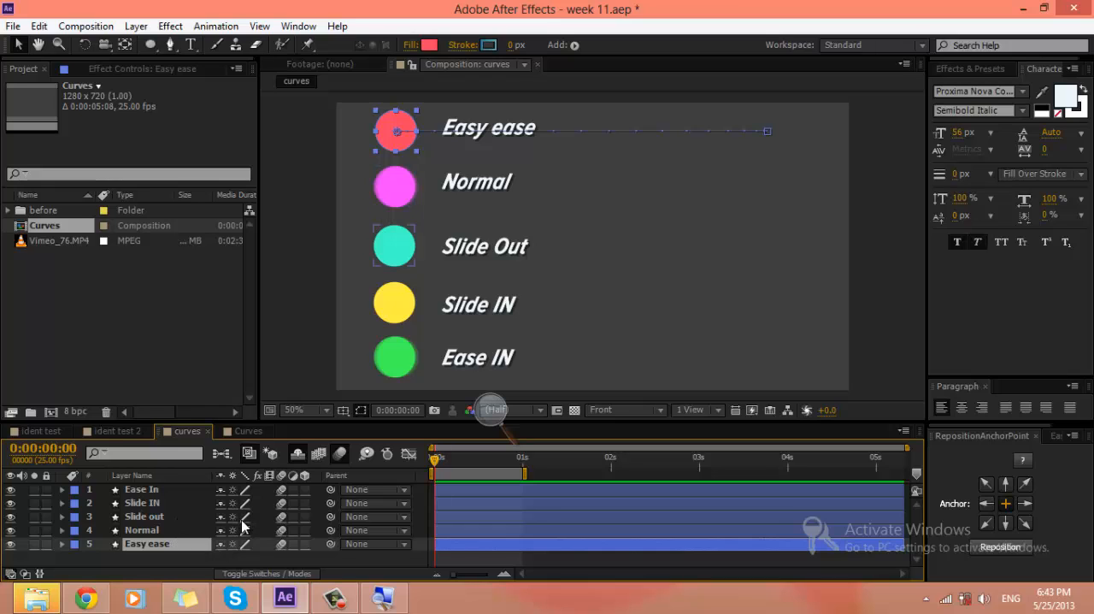
pyautogui.hotkey('ctrl', 'a')
pyautogui.press('p')
pyautogui.scroll(-2, 519, 501)
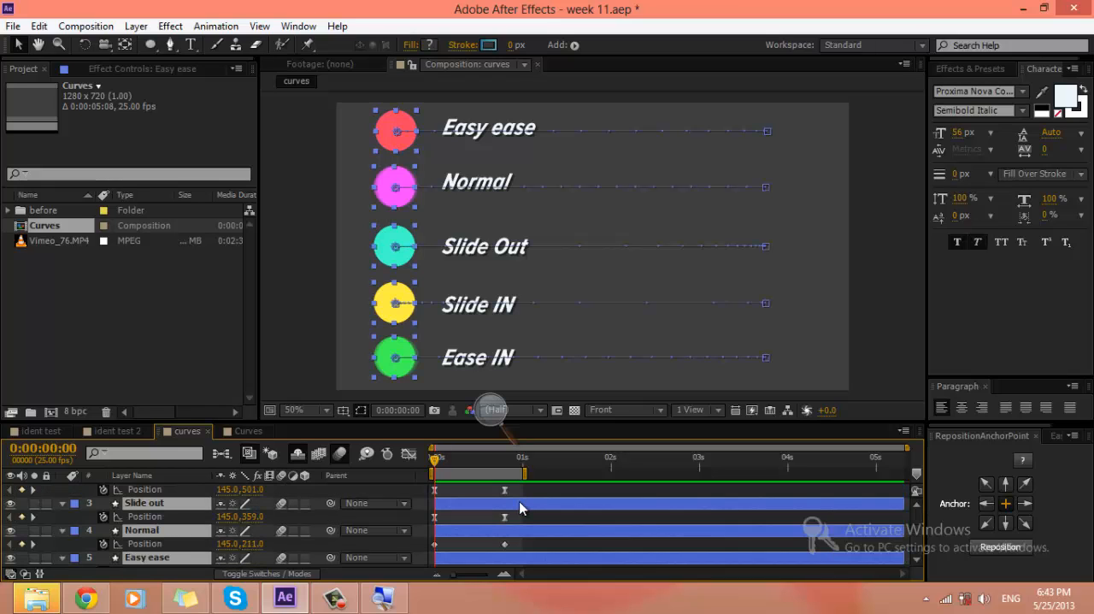
pyautogui.press('`')
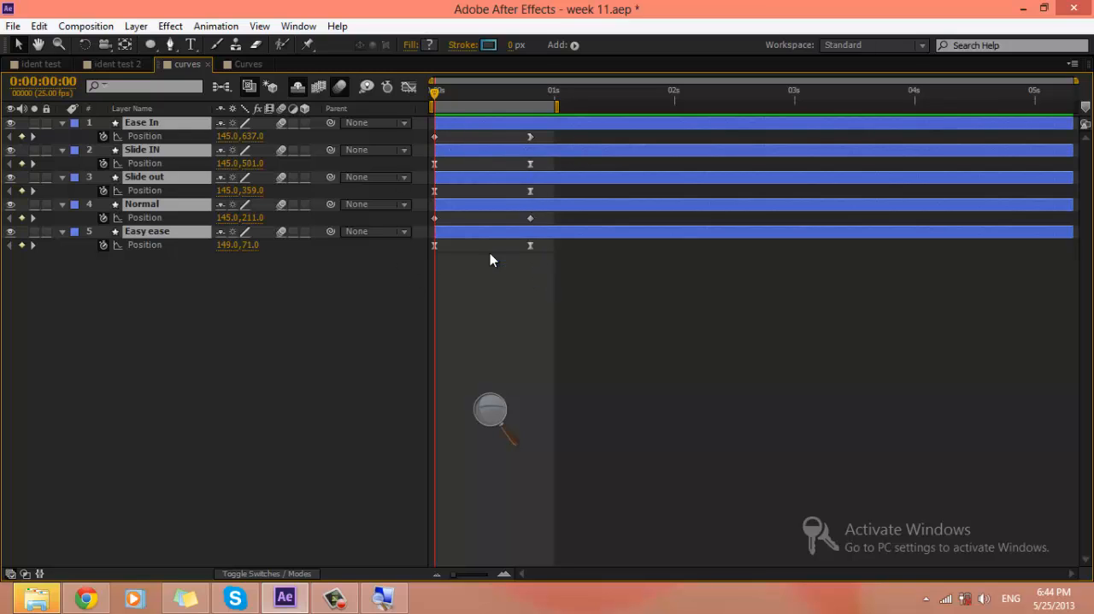
pyautogui.press('`')
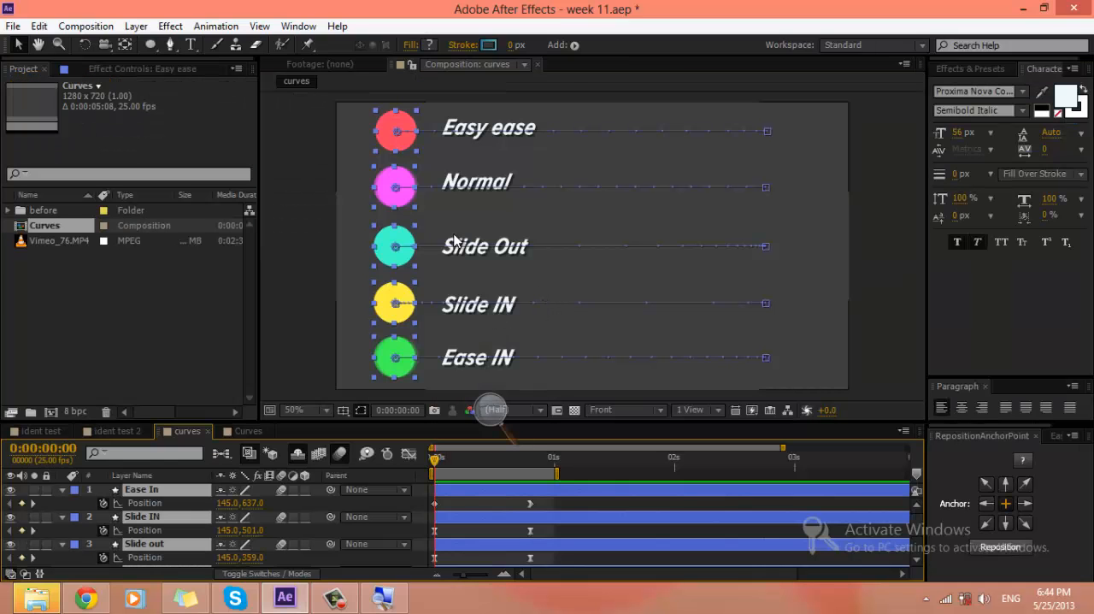
pyautogui.click(578, 506)
pyautogui.press('space')
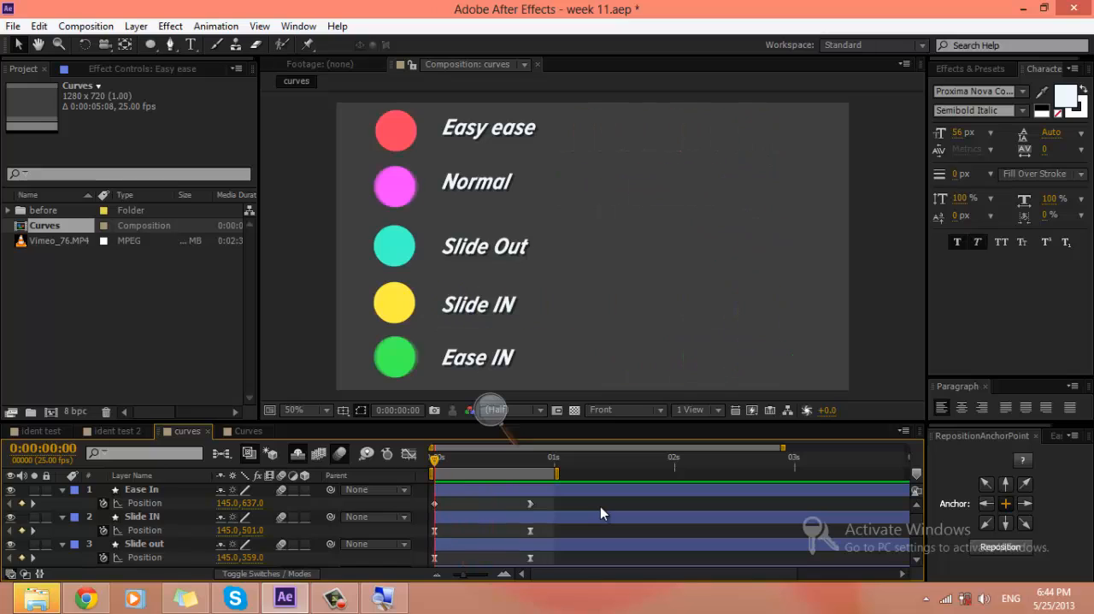
# Step: Open the ident test 2 composition and preview its lower-third animation from the start
pyautogui.click(229, 431)
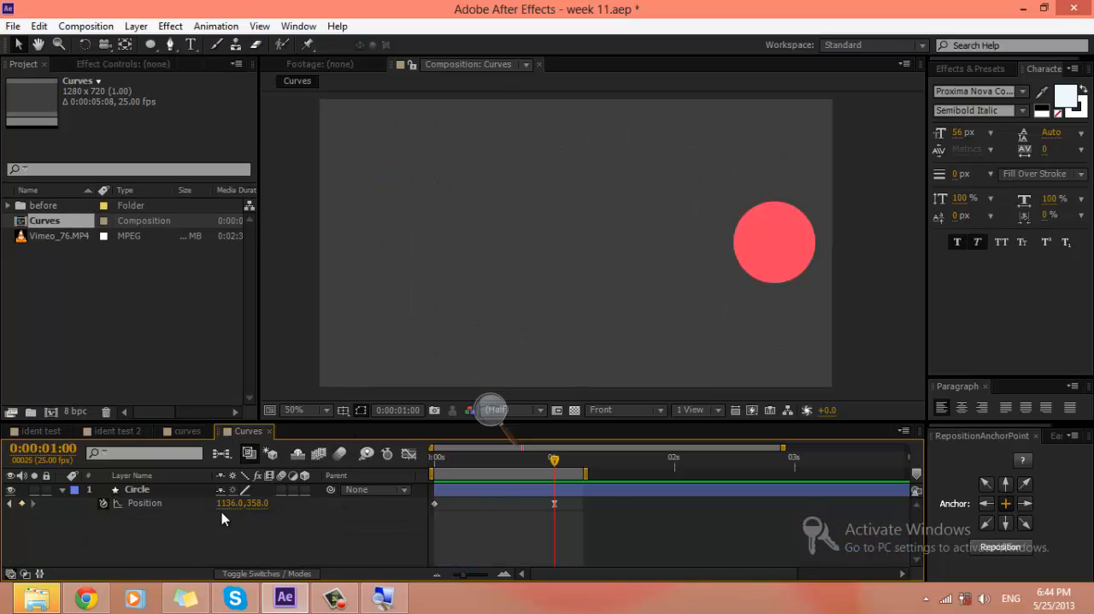
pyautogui.click(154, 516)
pyautogui.click(116, 431)
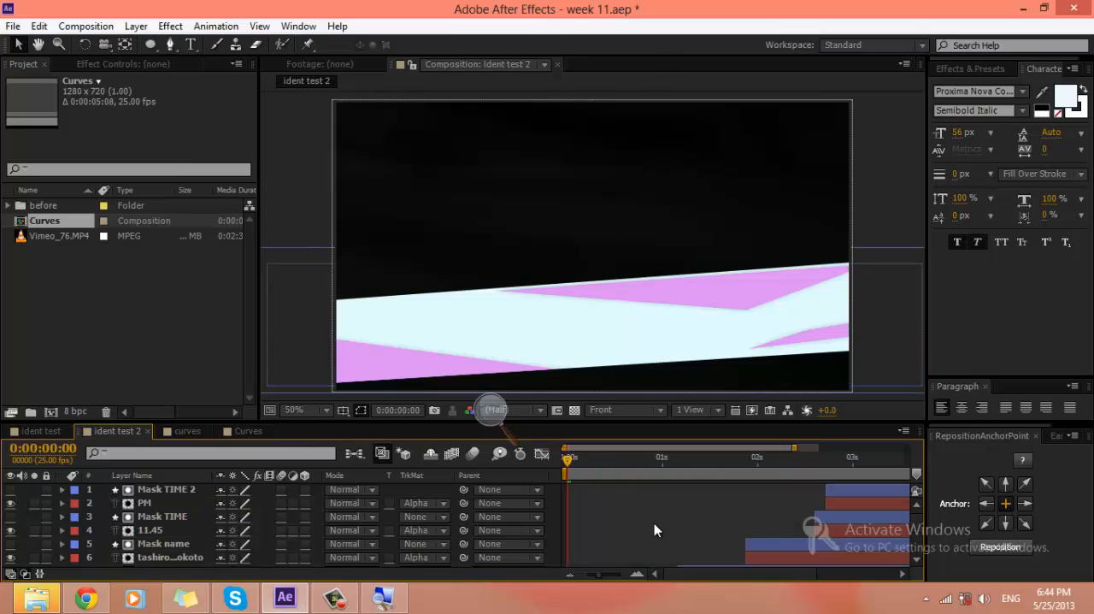
pyautogui.scroll(-3, 655, 525)
pyautogui.scroll(3, 655, 525)
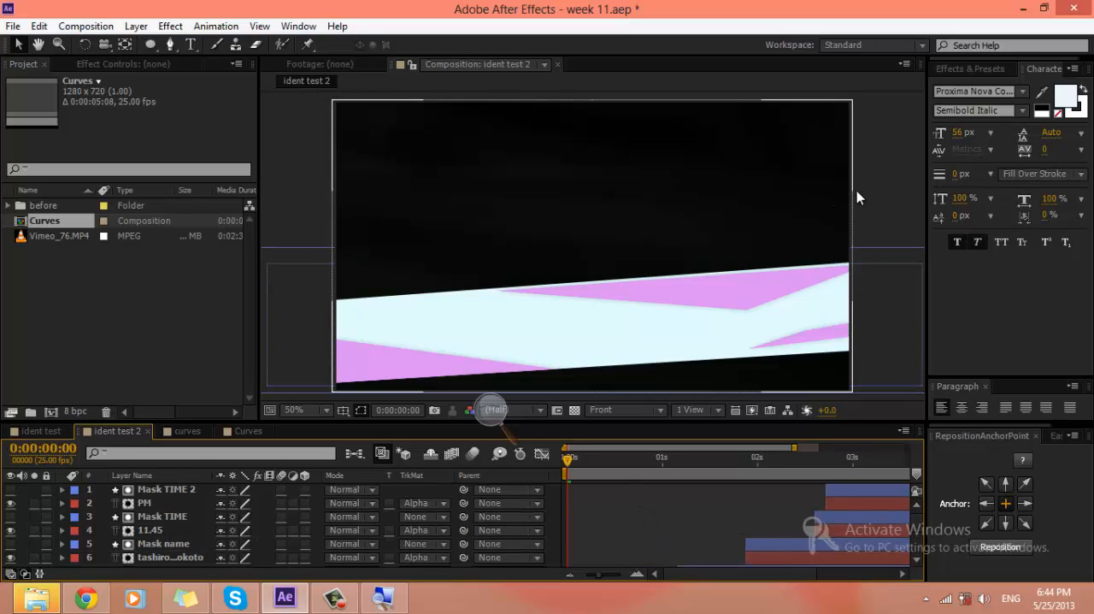
pyautogui.click(878, 166)
pyautogui.press('KP_0')
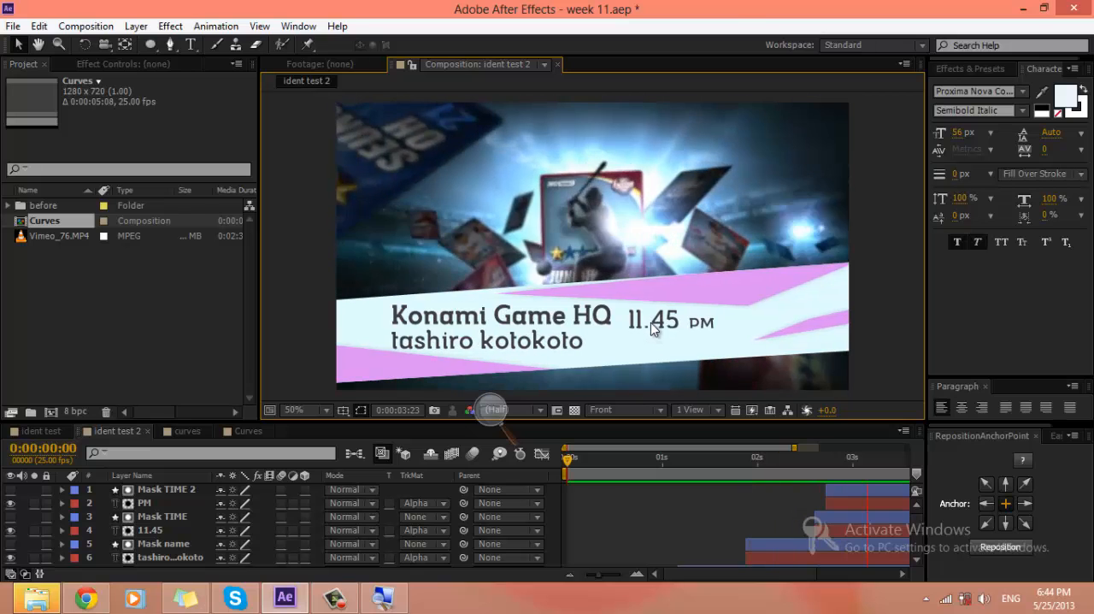
# Step: Examine frame by frame, from 0:00:01:23, how the text line below Konami Game HQ slides into view, and replay the animation
pyautogui.press('space')
pyautogui.click(691, 464)
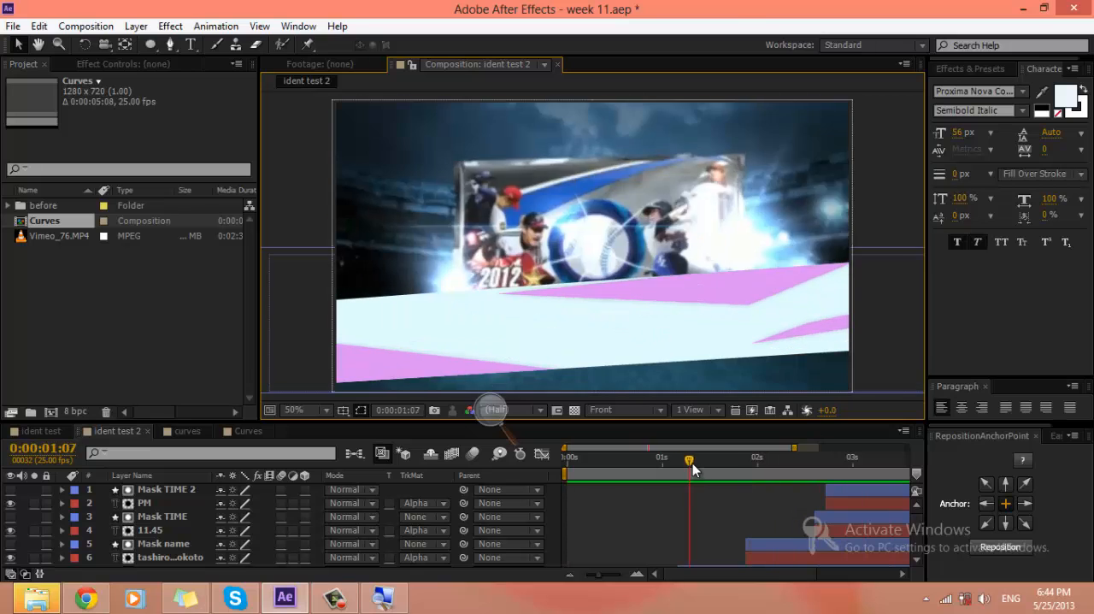
pyautogui.moveTo(692, 464); pyautogui.dragTo(750, 461)
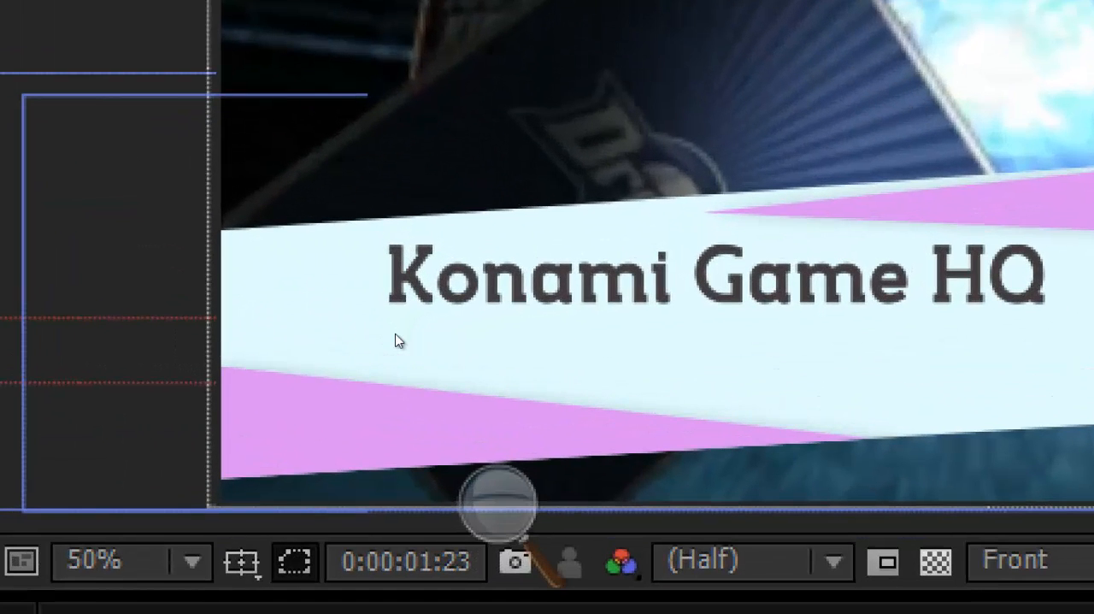
pyautogui.press('pagedown')
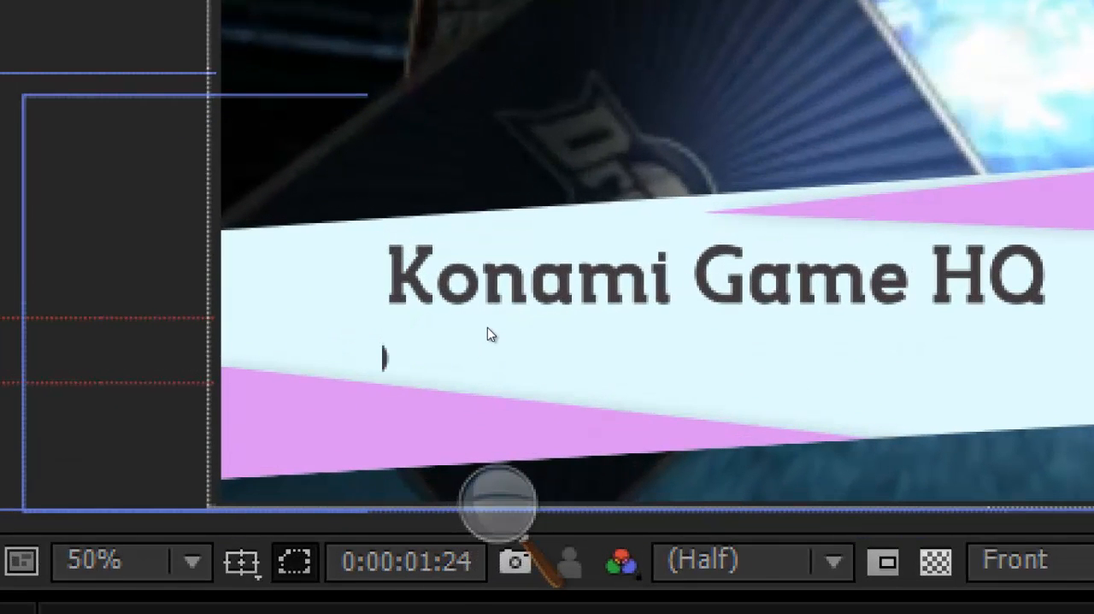
pyautogui.press('pagedown')
pyautogui.press('pagedown')
pyautogui.press('pagedown')
pyautogui.press('pagedown')
pyautogui.press('pageup')
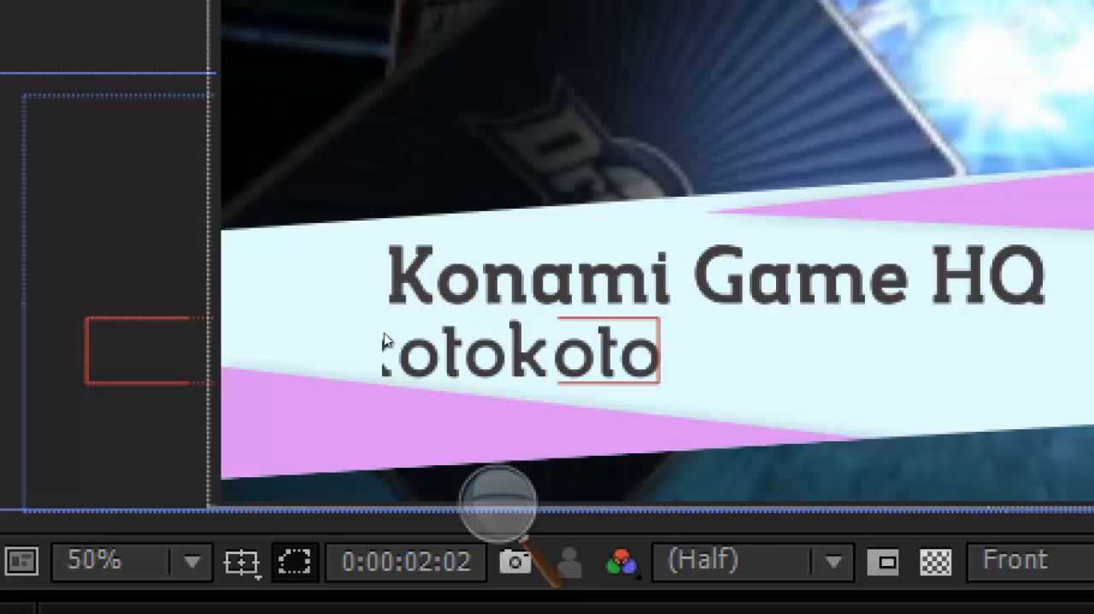
pyautogui.press('pagedown')
pyautogui.press('pagedown')
pyautogui.press('pagedown')
pyautogui.press('pagedown')
pyautogui.press('pagedown')
pyautogui.press('pagedown')
pyautogui.press('pagedown')
pyautogui.press('pagedown')
pyautogui.press('pagedown')
pyautogui.press('pagedown')
pyautogui.press('pagedown')
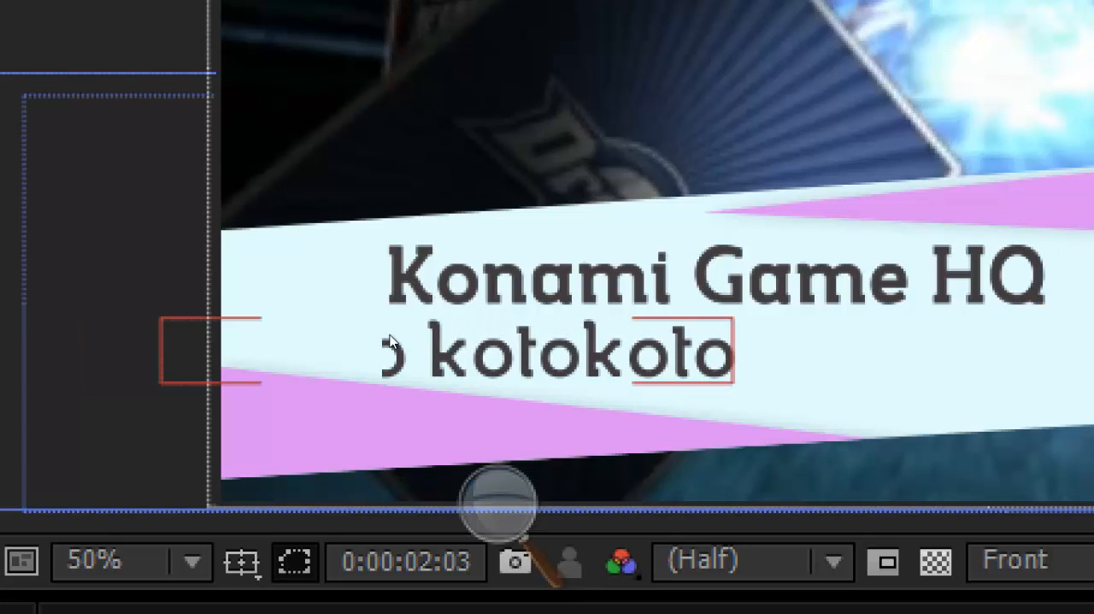
pyautogui.press('pagedown')
pyautogui.press('pagedown')
pyautogui.press('pagedown')
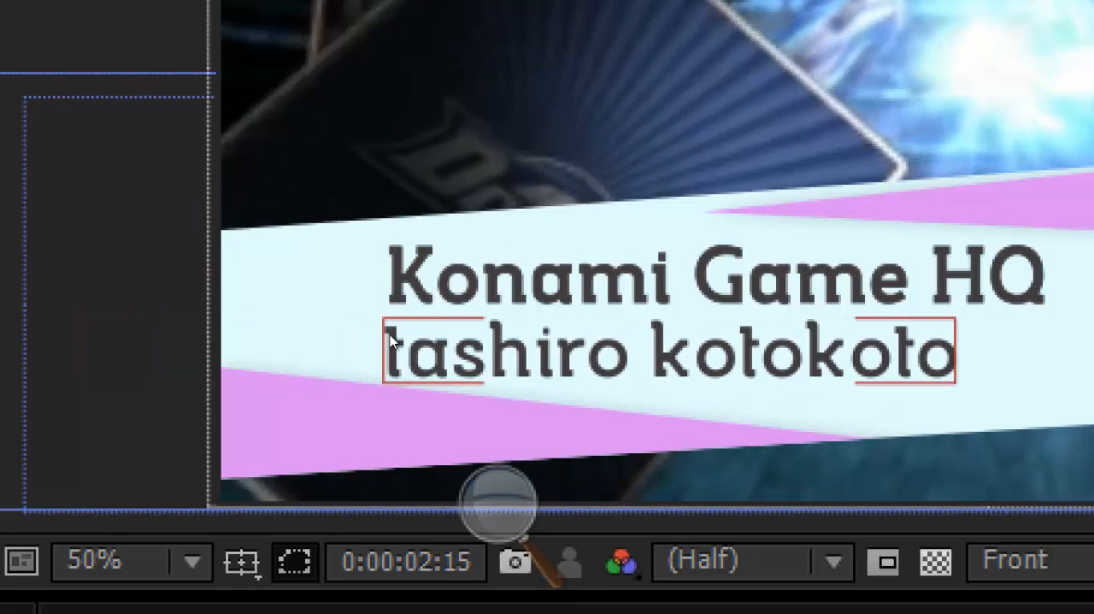
pyautogui.press('pageup')
pyautogui.press('pageup')
pyautogui.press('pageup')
pyautogui.press('pageup')
pyautogui.press('pageup')
pyautogui.press('pageup')
pyautogui.press('pageup')
pyautogui.press('pageup')
pyautogui.press('pageup')
pyautogui.press('pageup')
pyautogui.press('pageup')
pyautogui.press('pageup')
pyautogui.press('pageup')
pyautogui.press('pageup')
pyautogui.press('pageup')
pyautogui.press('pageup')
pyautogui.press('pageup')
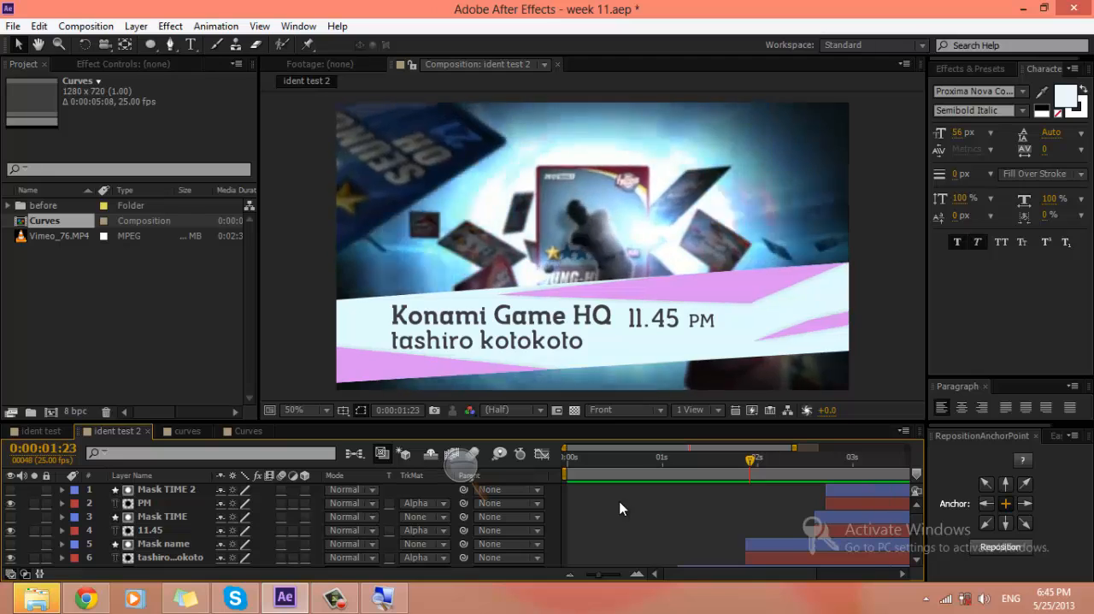
pyautogui.press('space')
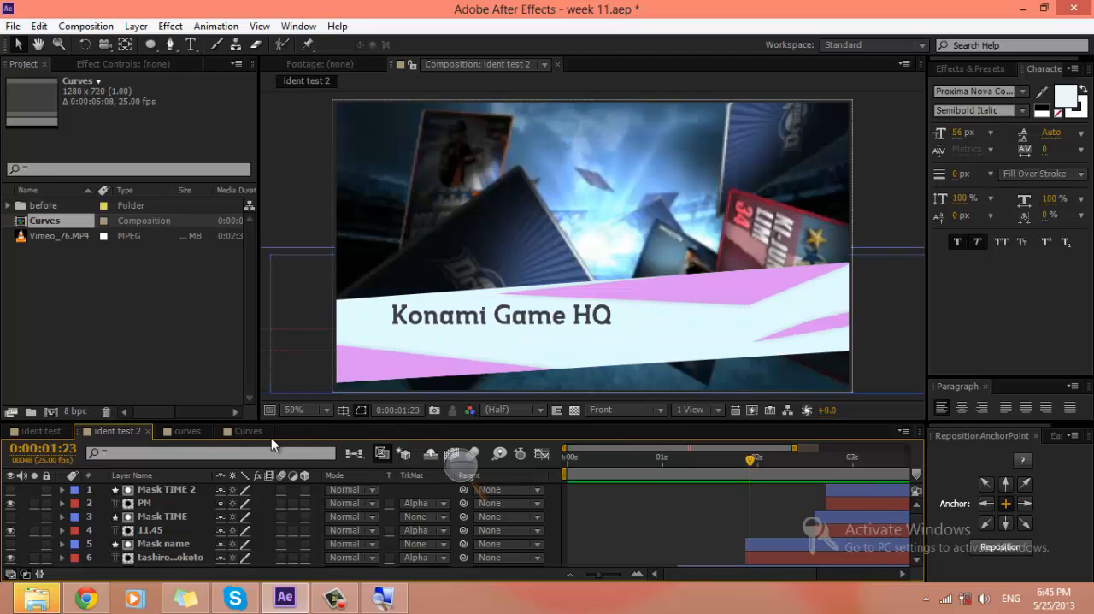
# Step: Close the single-circle Curves composition and delete it from the project
pyautogui.click(236, 433)
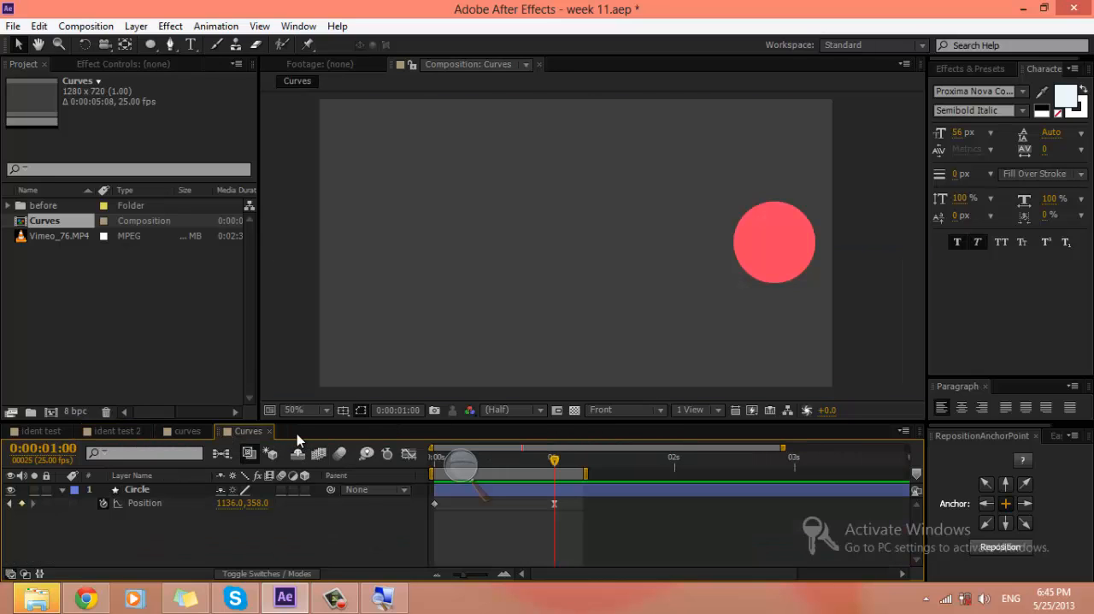
pyautogui.click(269, 432)
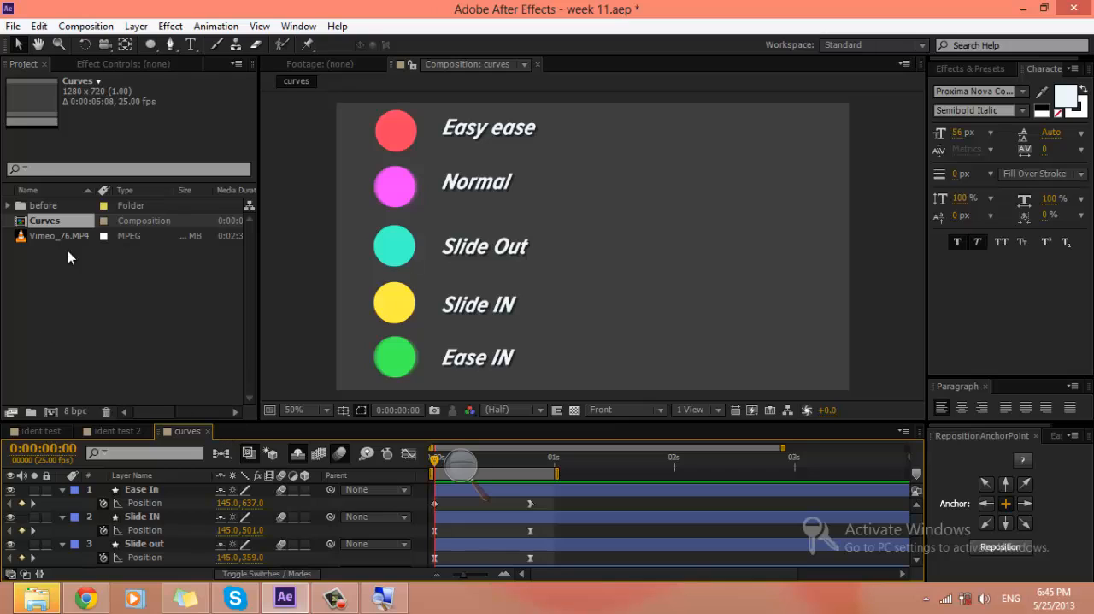
pyautogui.click(51, 224)
pyautogui.click(142, 516)
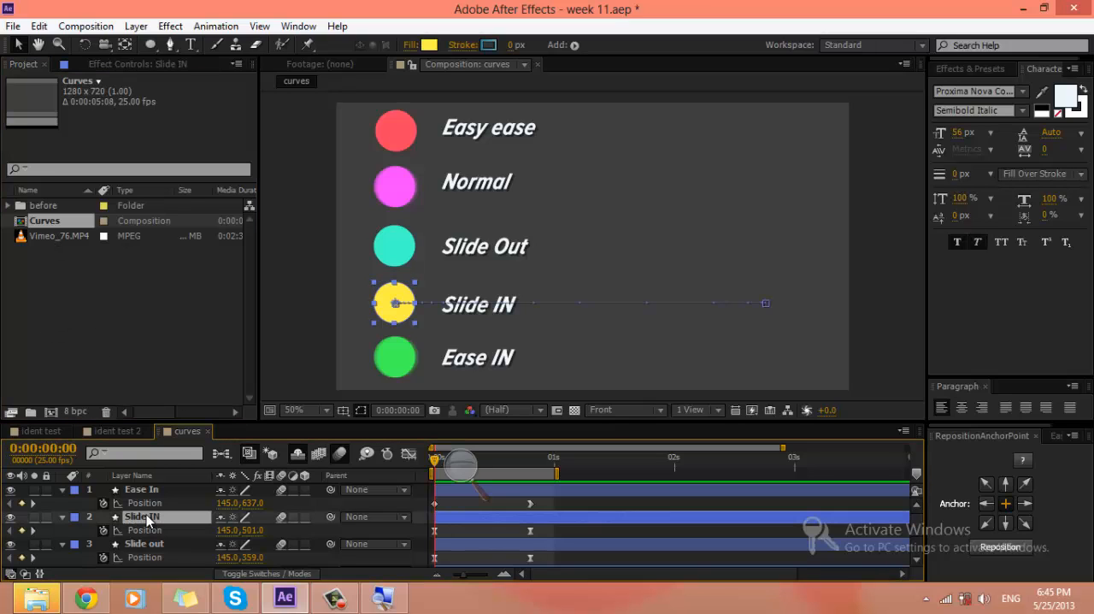
pyautogui.hotkey('ctrl', 'a')
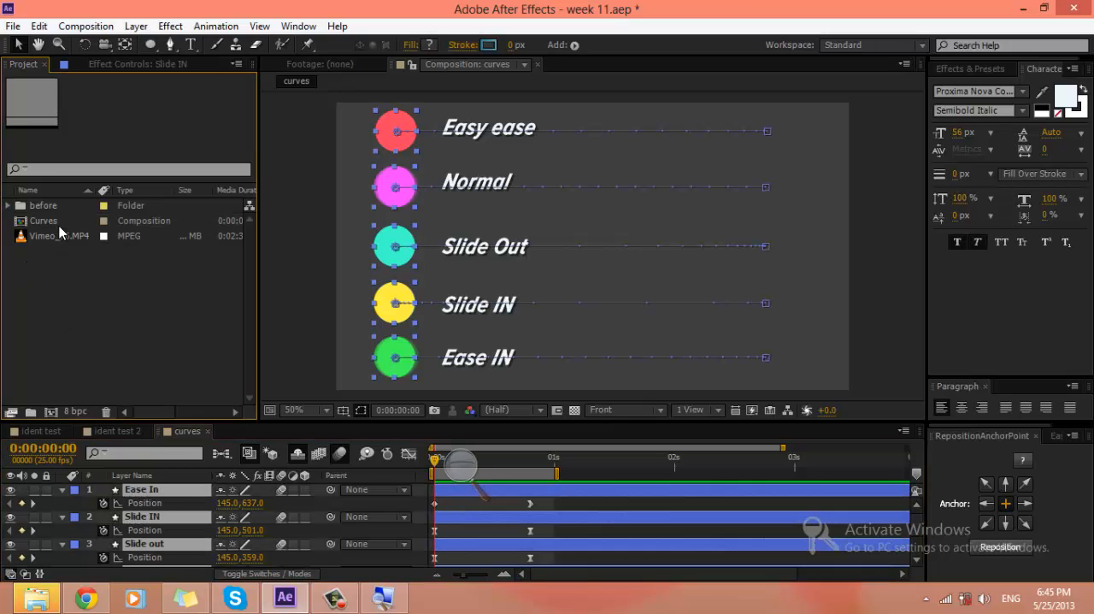
pyautogui.click(59, 224)
pyautogui.press('Delete')
pyautogui.press('Return')
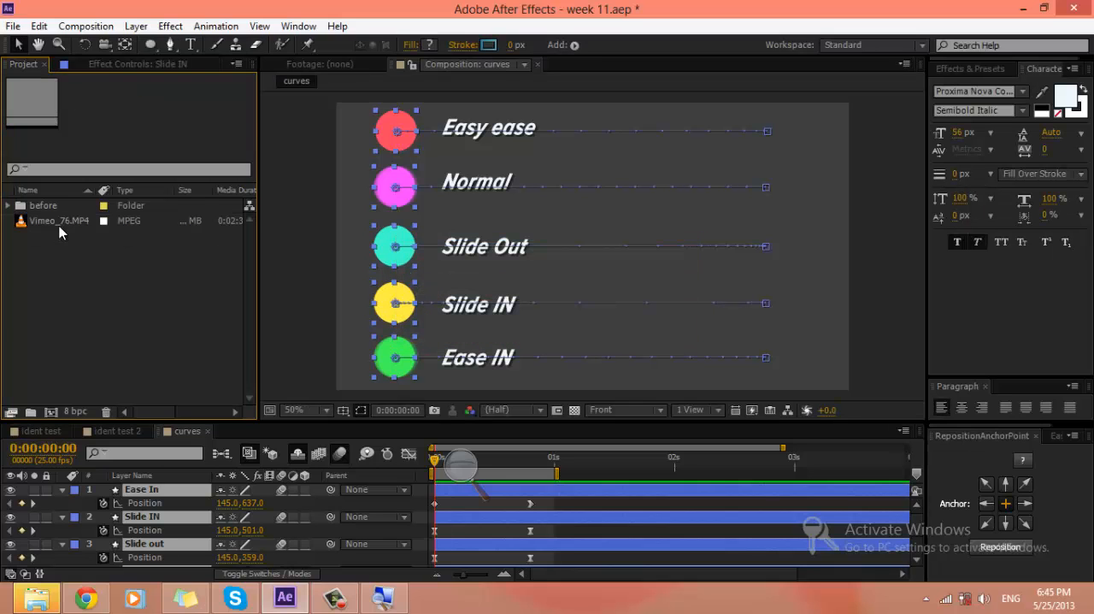
# Step: Create a new 1280 x 720, 25 fps composition named Lower third Alpha tut with a duration of 0:00:05:08
pyautogui.hotkey('ctrl', 'n')
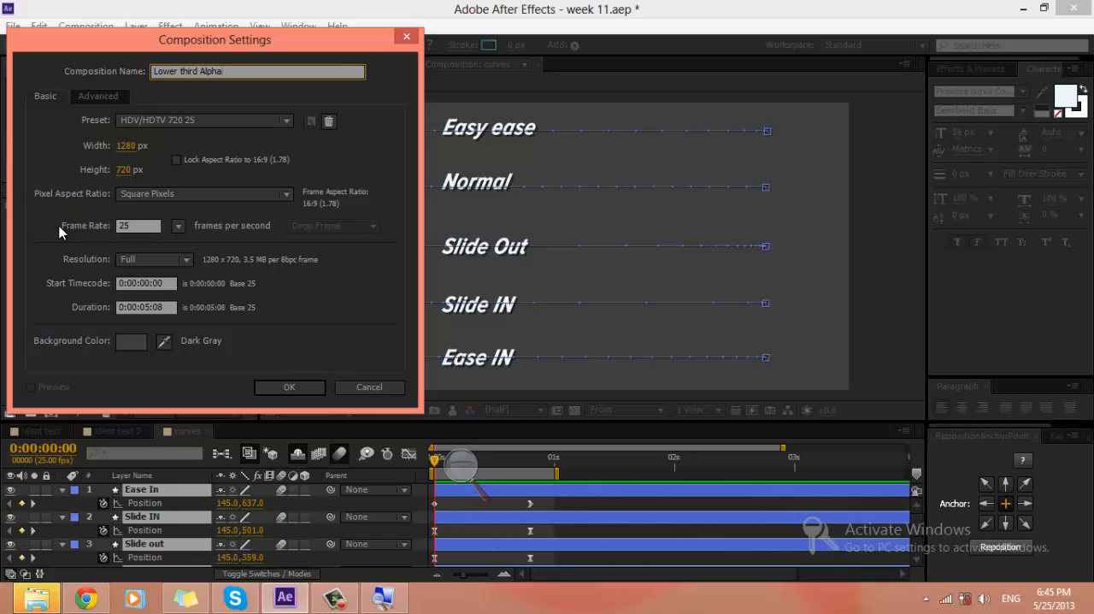
pyautogui.write('Lower third Alpha tut')
pyautogui.press('Return')
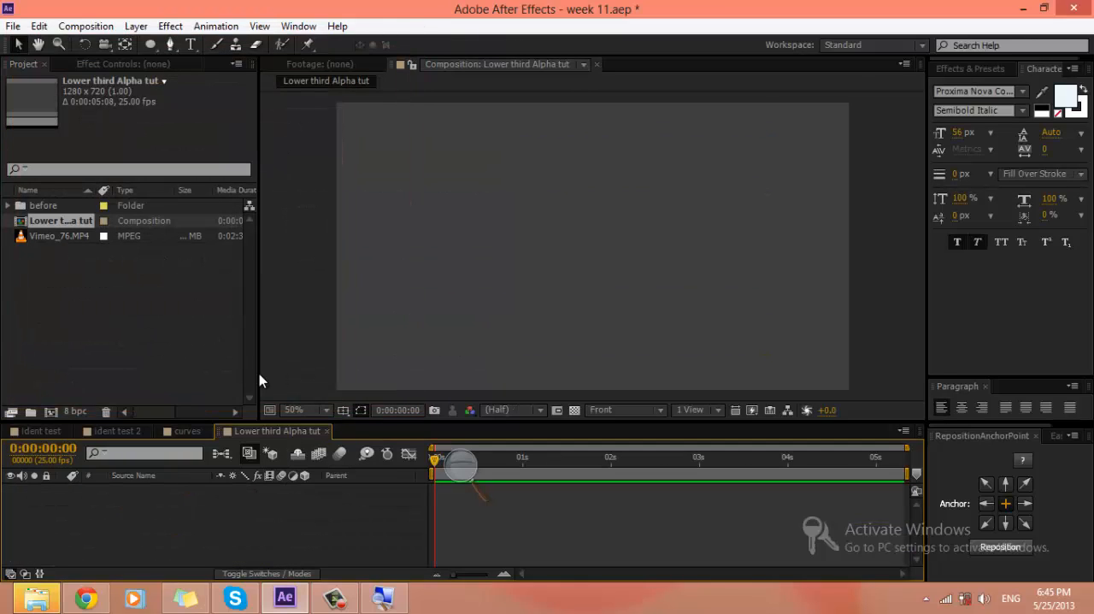
# Step: Add the Vimeo_76.MP4 footage to the new composition as a layer and move the current time to 0:00:02:06
pyautogui.moveTo(63, 234); pyautogui.dragTo(129, 492)
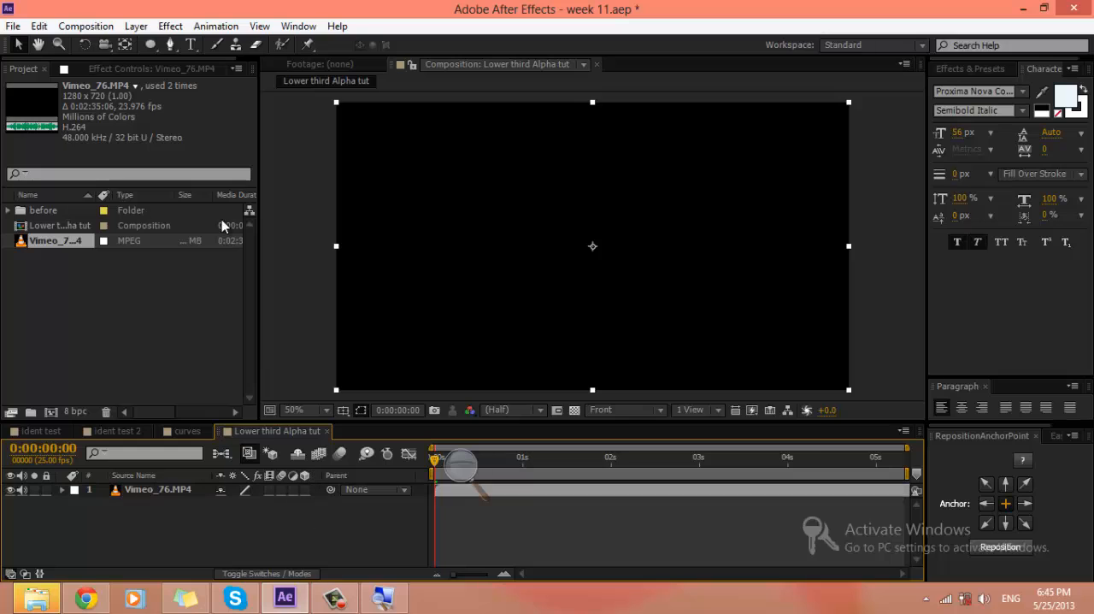
pyautogui.moveTo(567, 462); pyautogui.dragTo(585, 461)
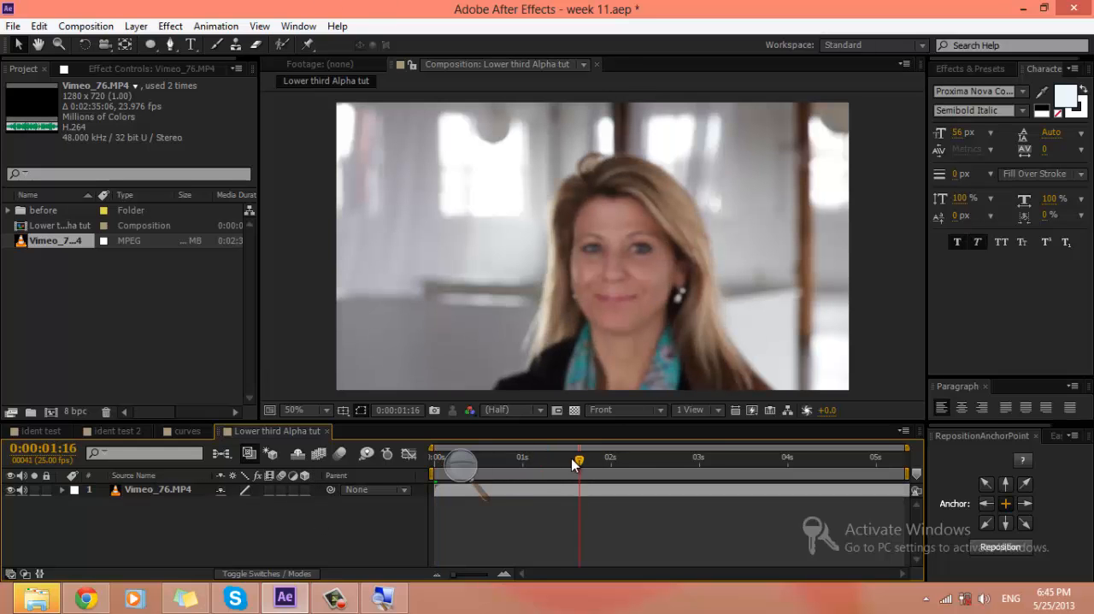
pyautogui.click(826, 463)
pyautogui.moveTo(828, 471); pyautogui.dragTo(632, 466)
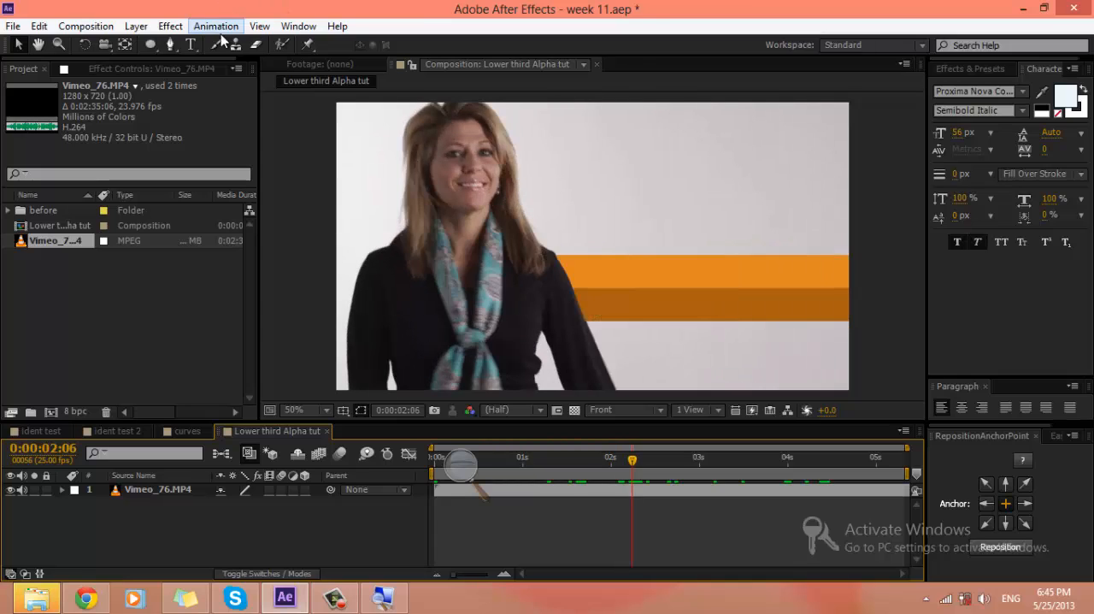
# Step: Activate the Pen tool and set the shape fill colour to off-white F7F7F7
pyautogui.click(172, 45)
pyautogui.click(429, 46)
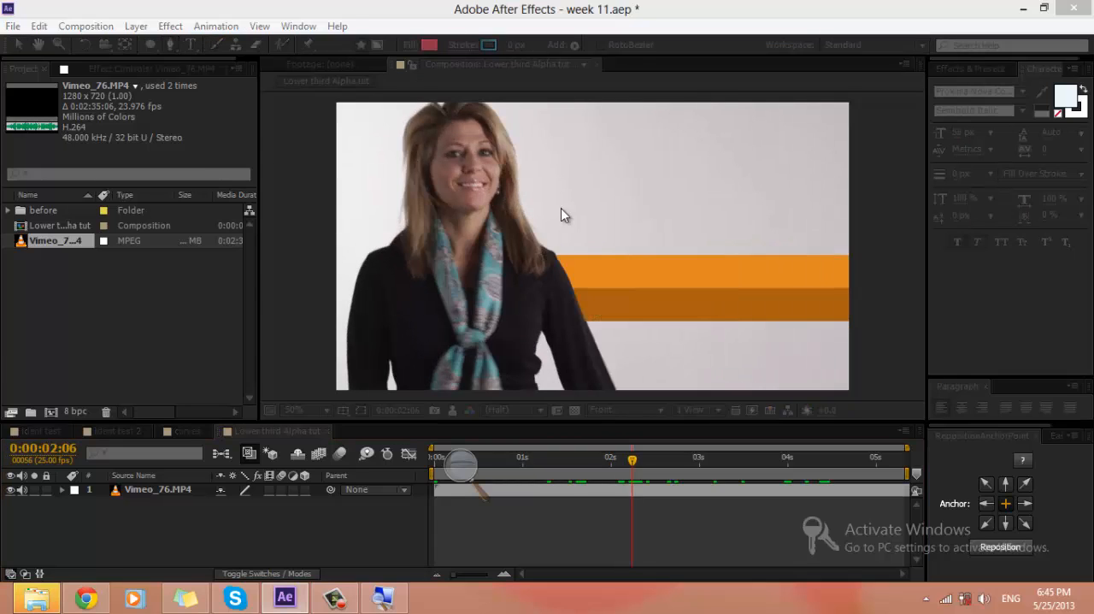
pyautogui.moveTo(173, 136); pyautogui.dragTo(676, 208)
pyautogui.moveTo(537, 259); pyautogui.dragTo(472, 231)
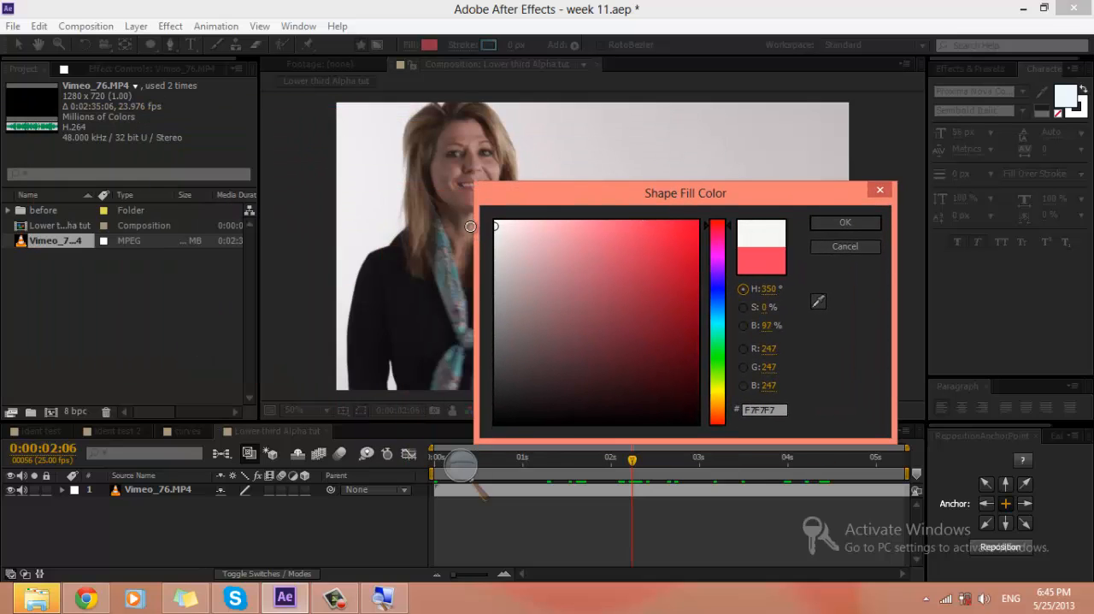
pyautogui.click(834, 224)
# Step: Draw a closed four-point off-white band across the lower part of the frame, extending past both side edges
pyautogui.click(307, 332)
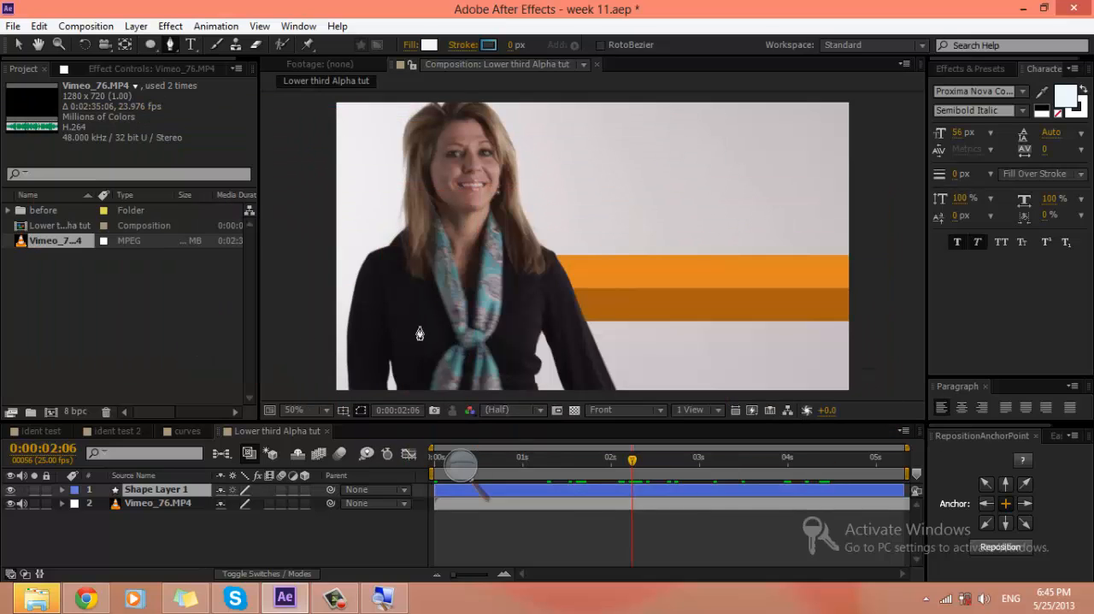
pyautogui.click(882, 331)
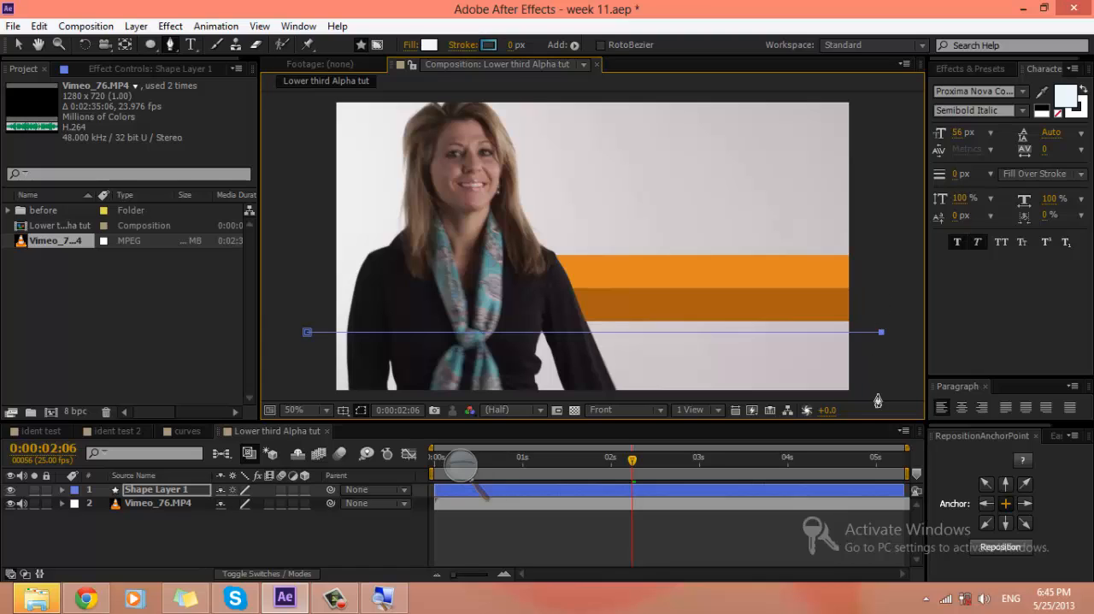
pyautogui.press(',')
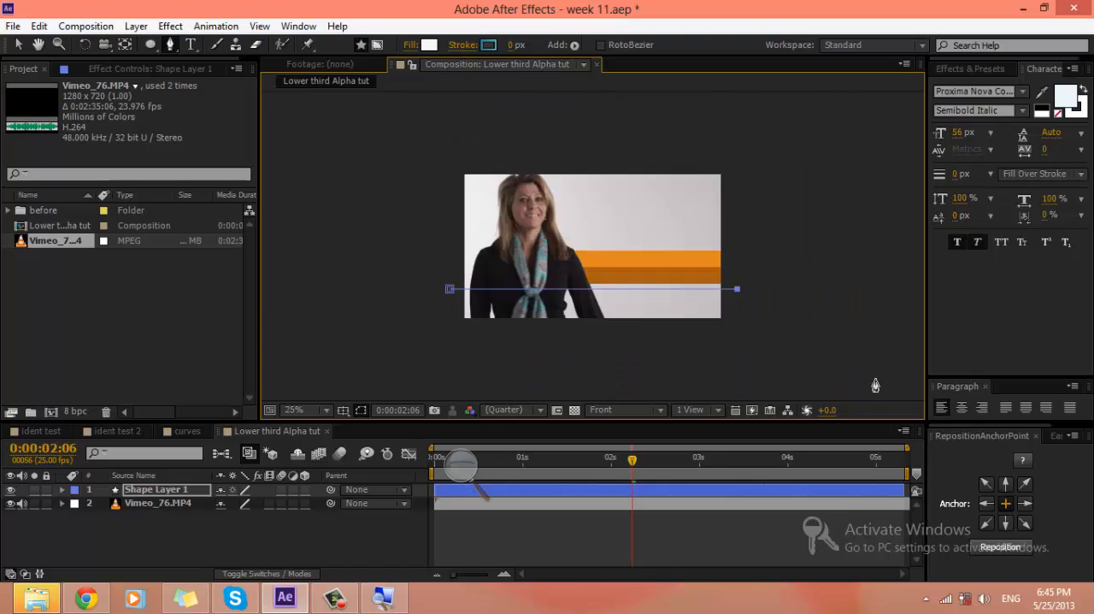
pyautogui.click(737, 339)
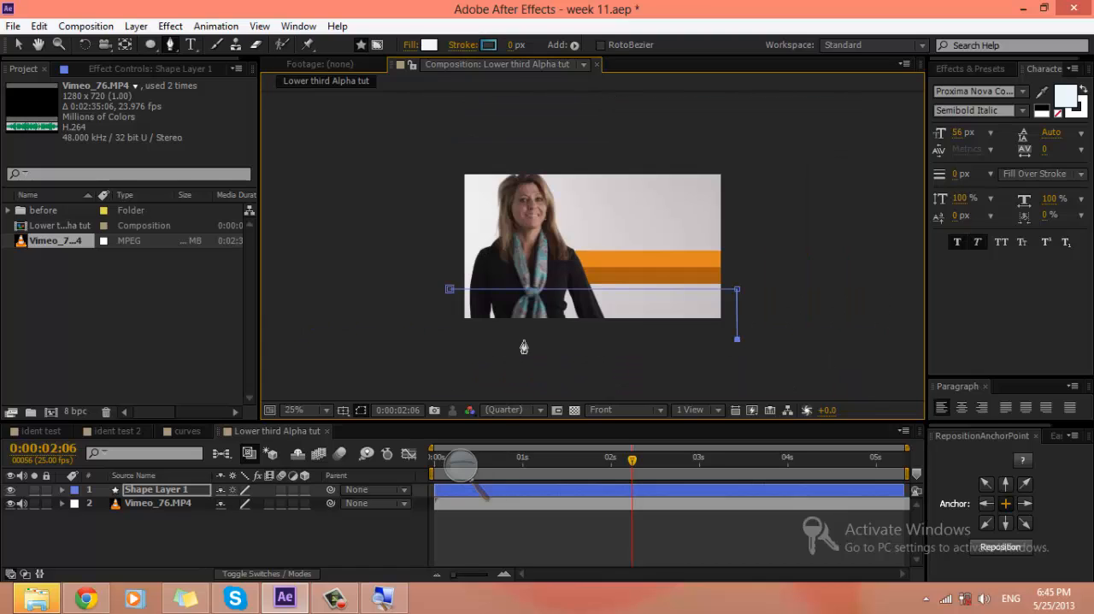
pyautogui.click(449, 292)
# Step: Free-transform the band so it tilts slightly counter-clockwise, sits higher over the footage and is a little less tall
pyautogui.hotkey('ctrl', 't')
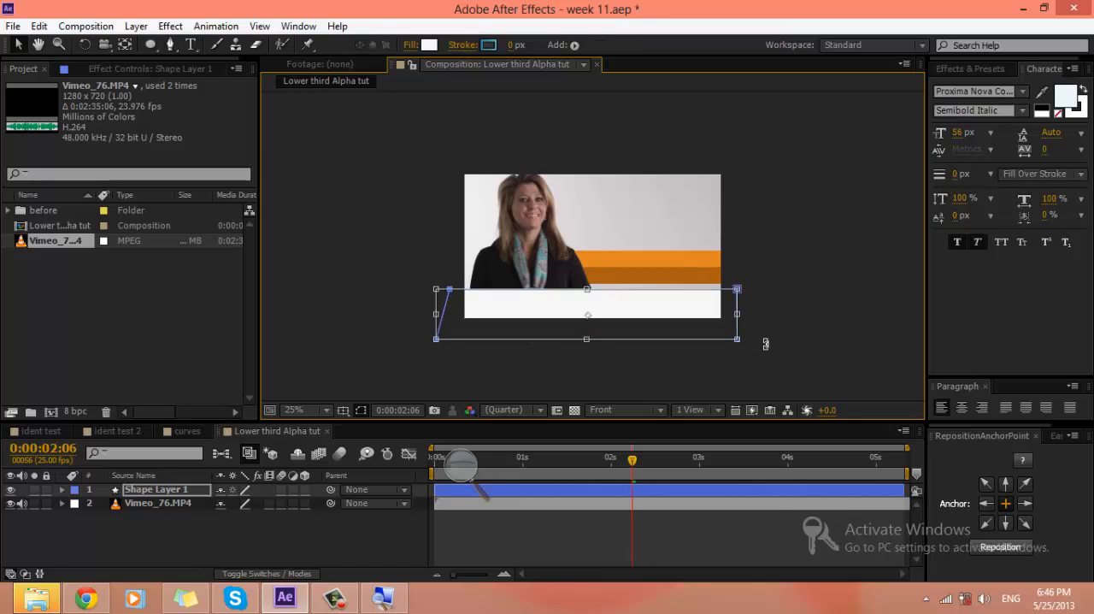
pyautogui.moveTo(765, 342); pyautogui.dragTo(773, 324)
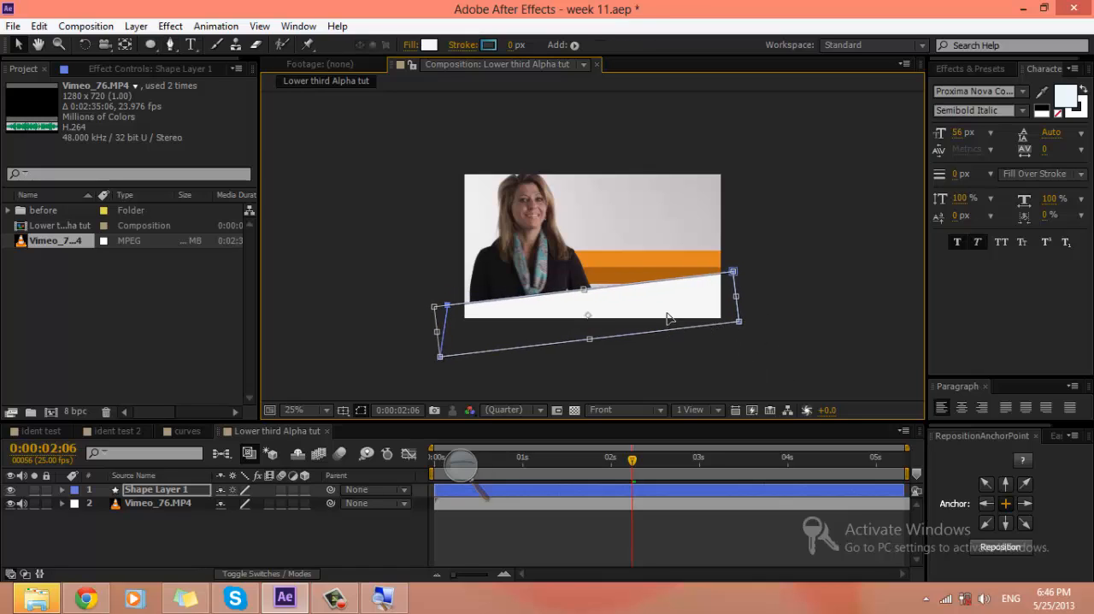
pyautogui.moveTo(669, 318); pyautogui.dragTo(667, 295)
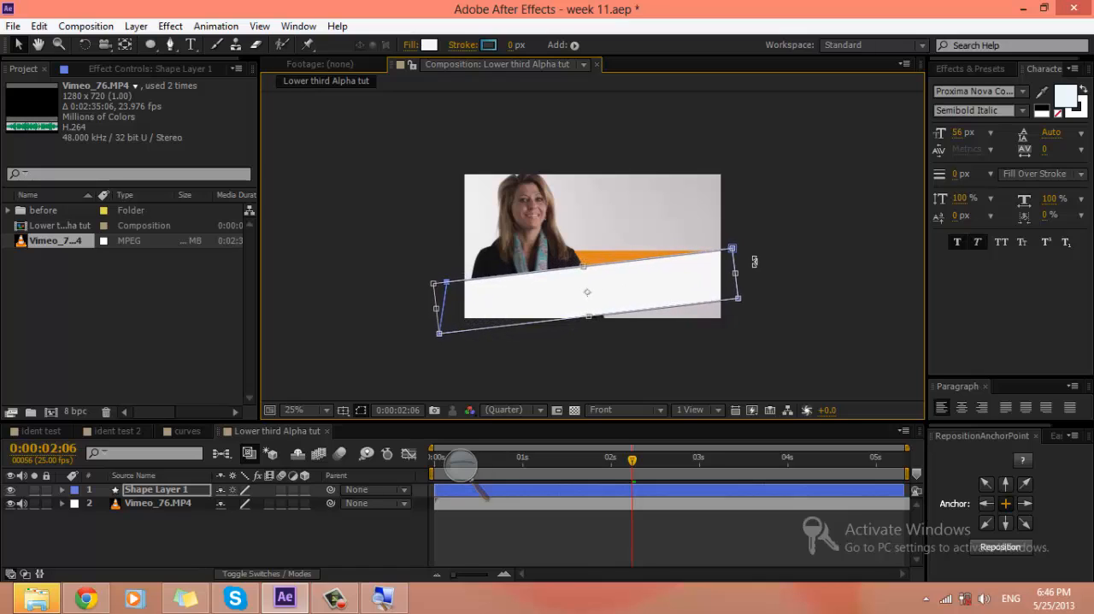
pyautogui.moveTo(754, 262); pyautogui.dragTo(757, 262)
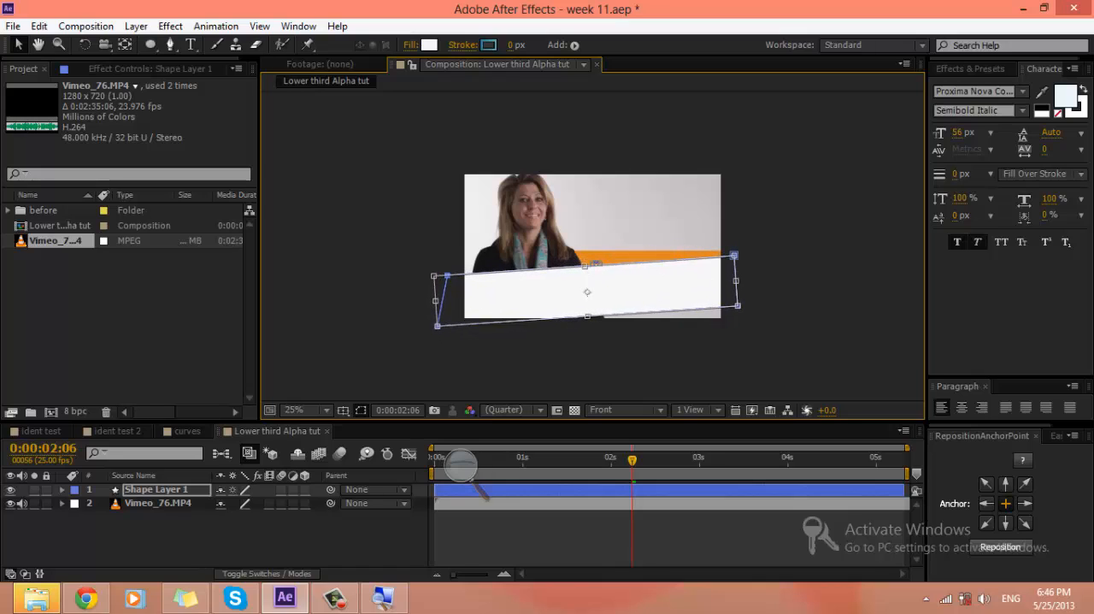
pyautogui.moveTo(585, 268); pyautogui.dragTo(618, 278)
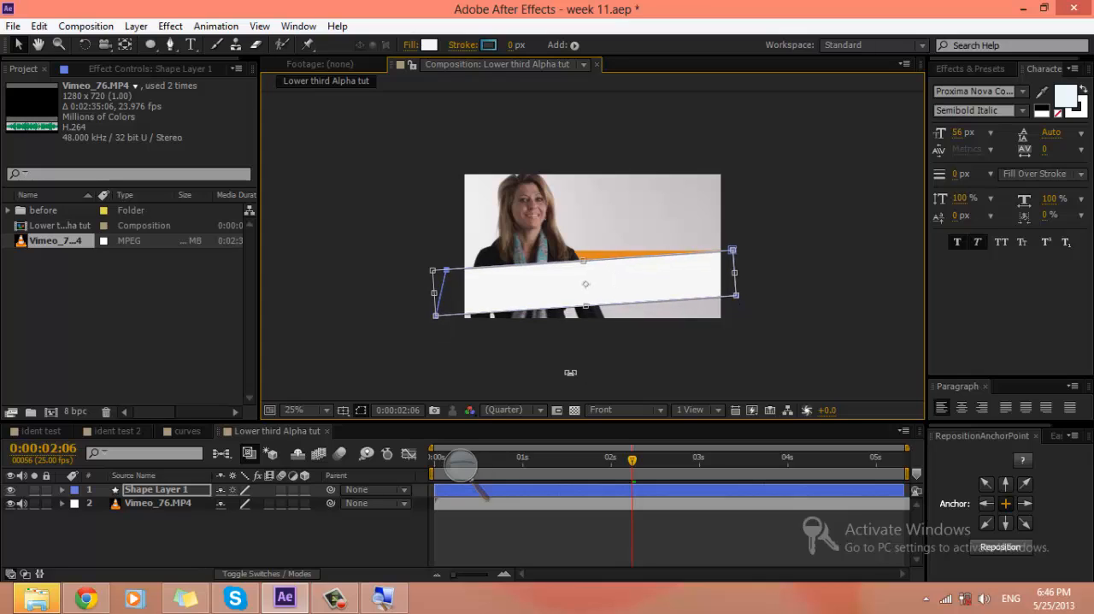
pyautogui.doubleClick(586, 360)
pyautogui.click(596, 352)
pyautogui.click(725, 364)
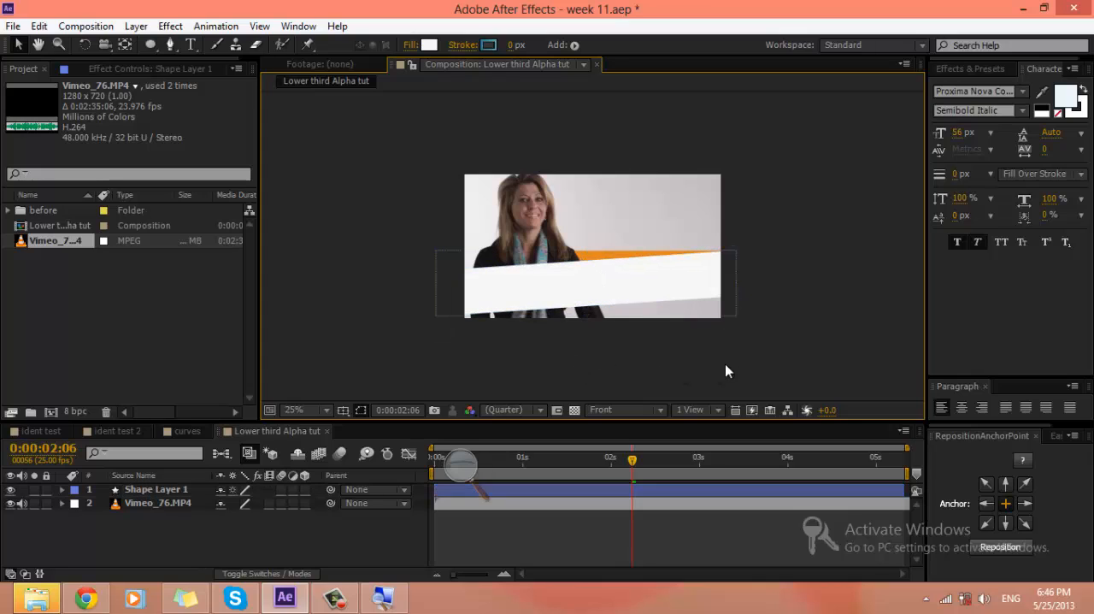
pyautogui.scroll(2, 755, 353)
pyautogui.click(755, 354)
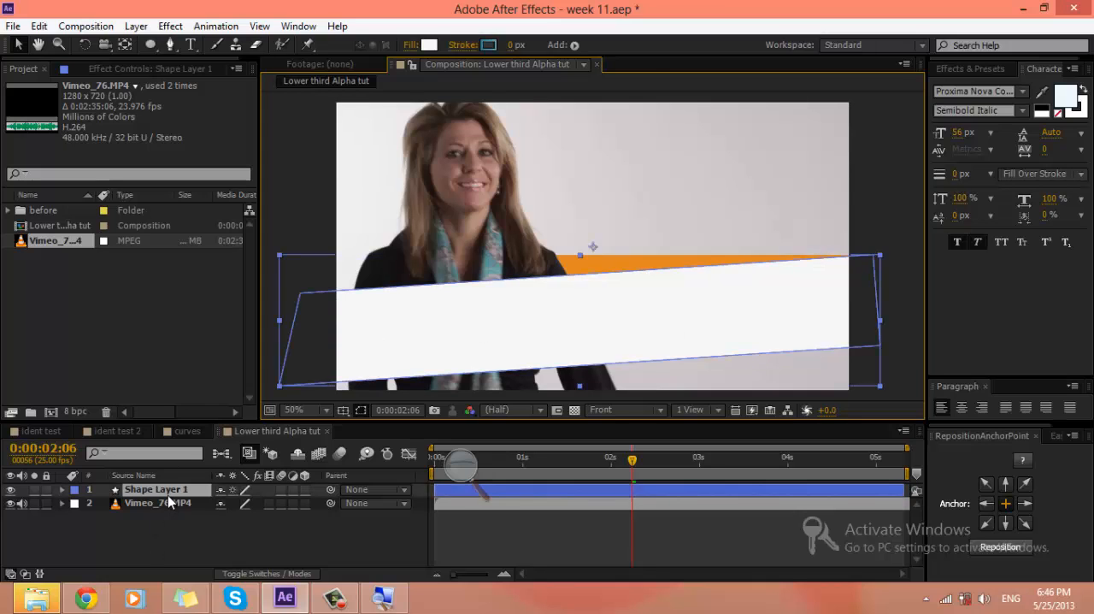
# Step: Play back the composition from the start and set the current time to 0:00:05:07
pyautogui.press('End')
pyautogui.press('r')
pyautogui.press('Home')
pyautogui.press('space')
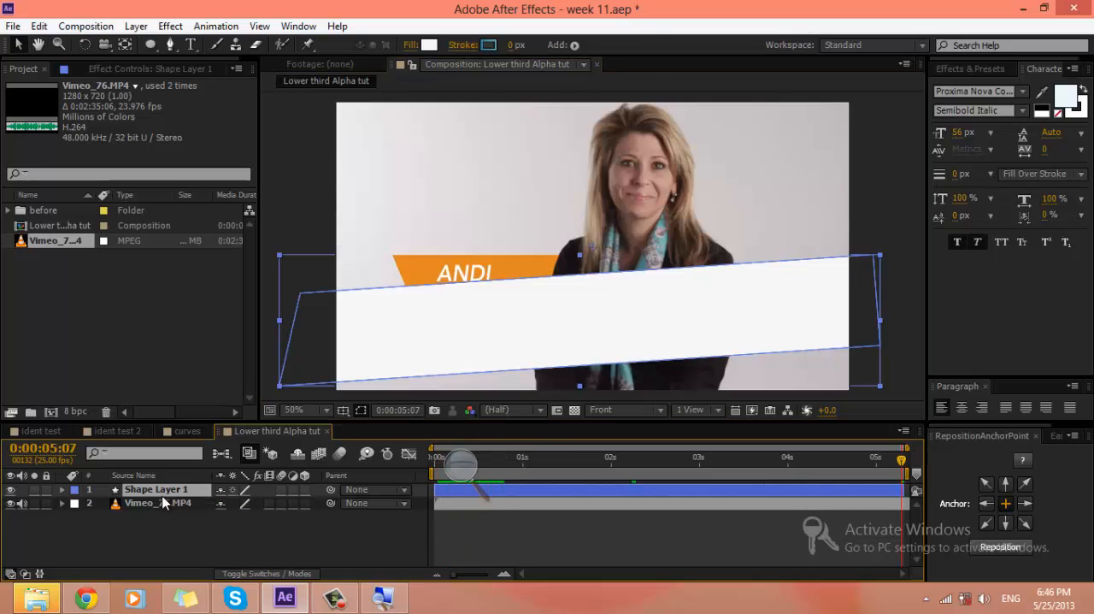
pyautogui.press('w')
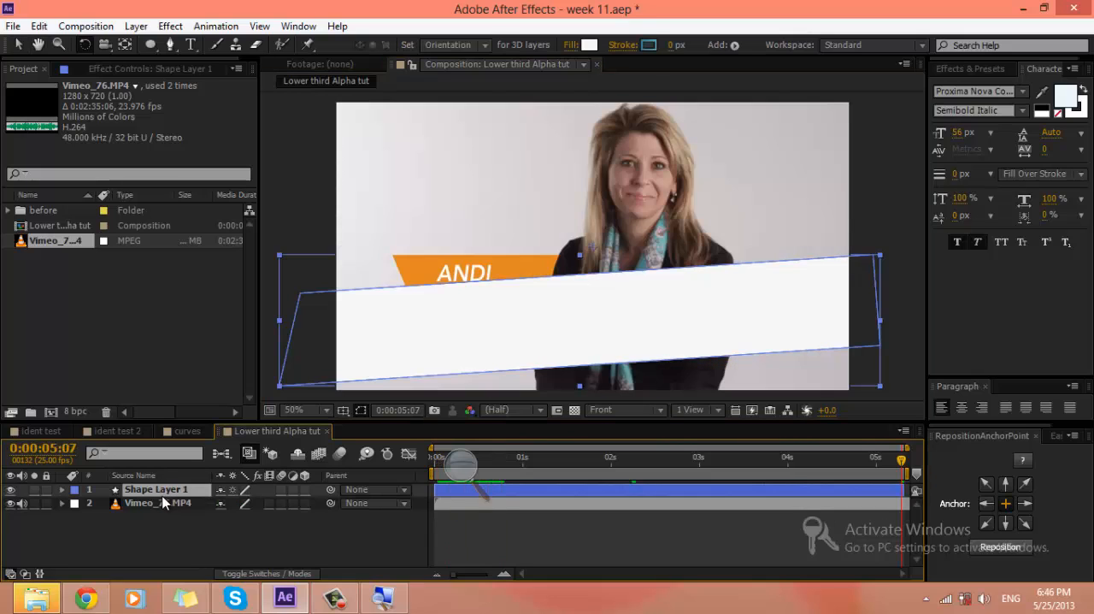
pyautogui.click(163, 503)
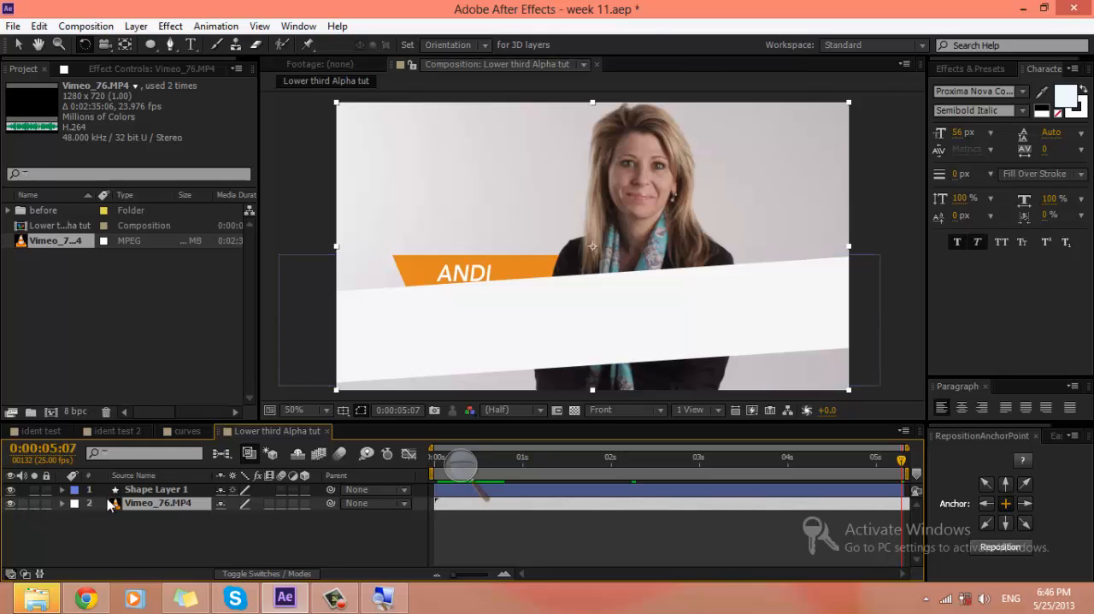
# Step: Rename the band's shape layer as Lower Third
pyautogui.click(141, 490)
pyautogui.press('Return')
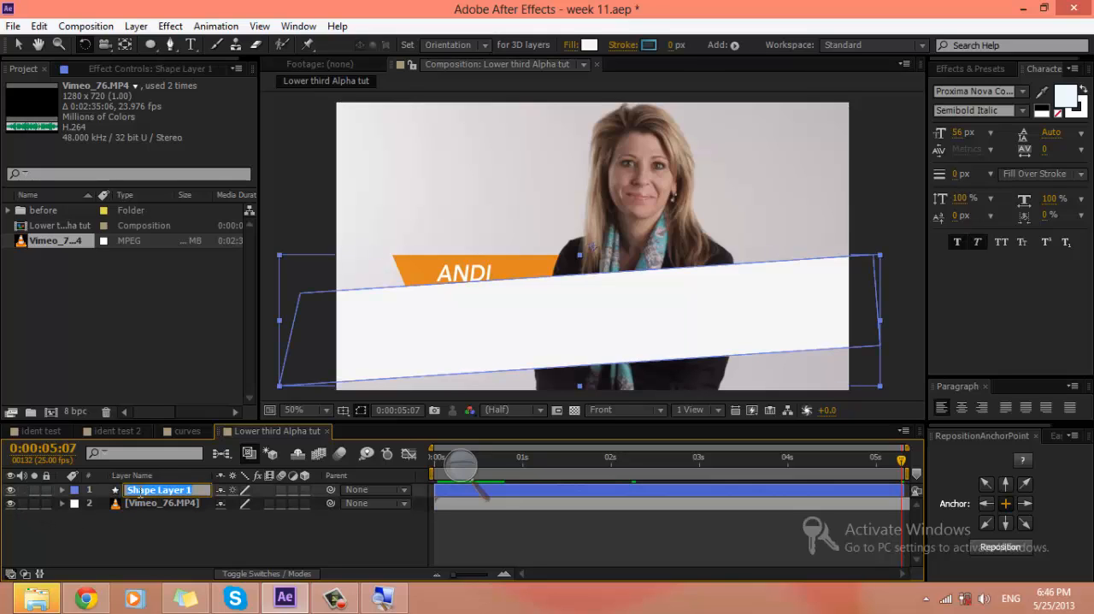
pyautogui.write('Lower Third')
pyautogui.press('Return')
pyautogui.click(216, 512)
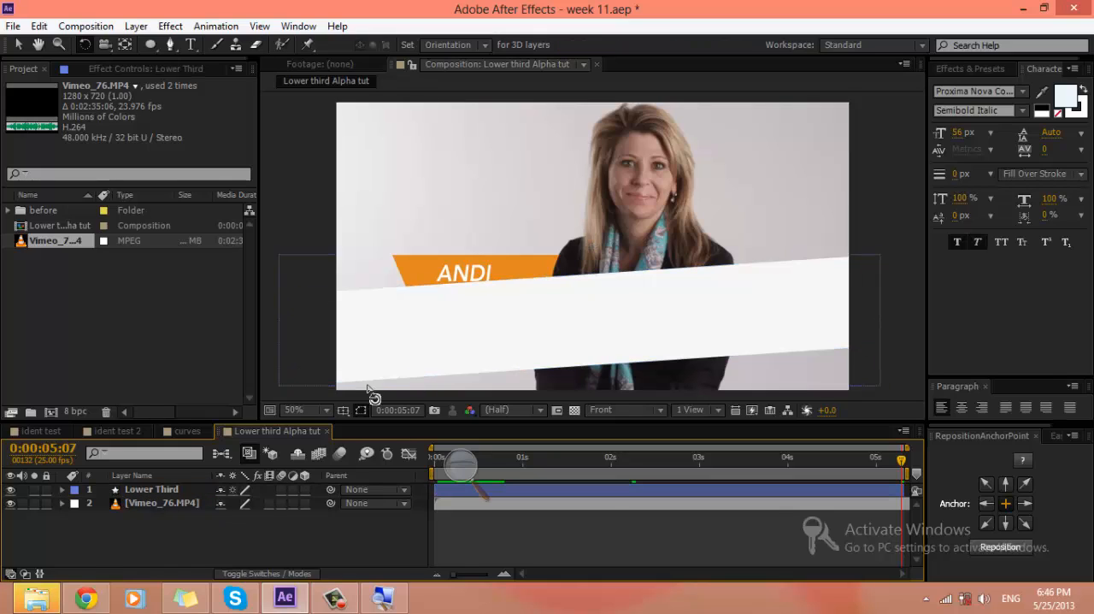
# Step: Add the text TITLE Here on the white band and colour it with the orange sampled from the footage's banner
pyautogui.click(193, 44)
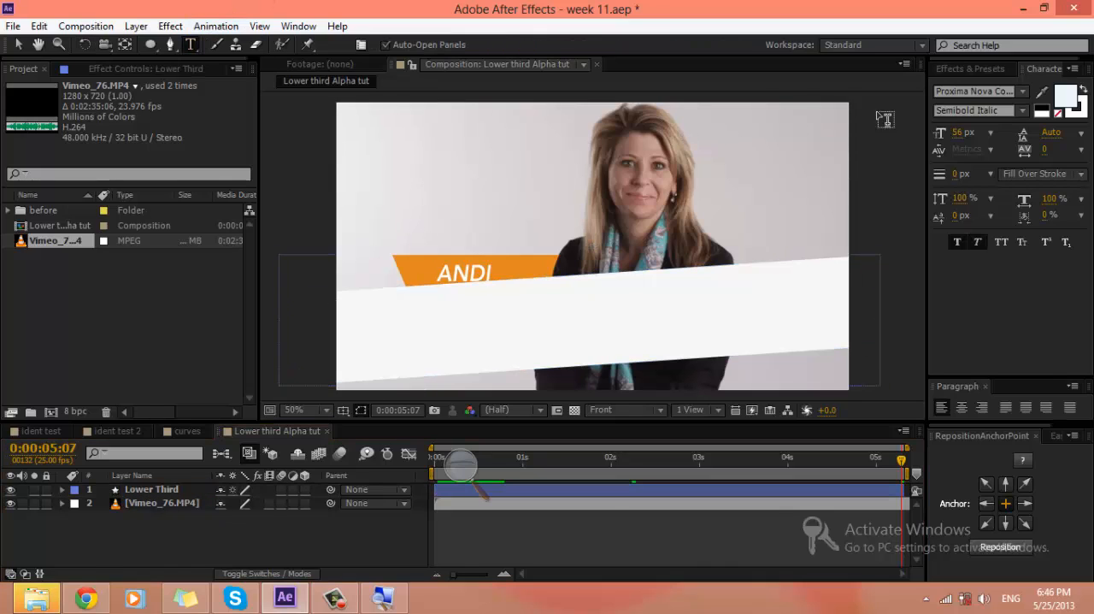
pyautogui.click(449, 322)
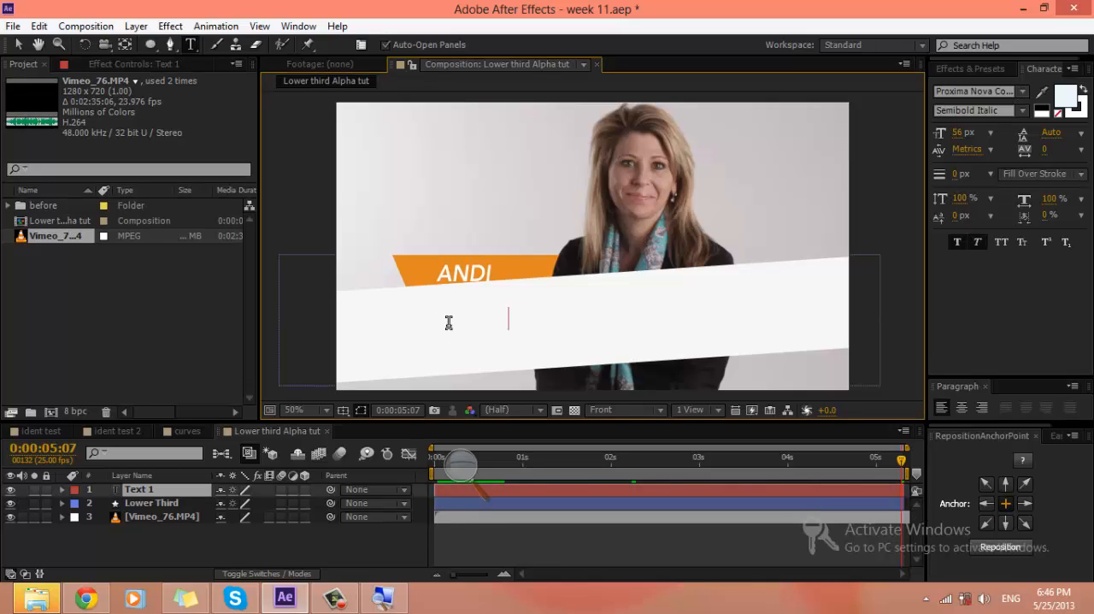
pyautogui.write('M')
pyautogui.hotkey('ctrl', 'a')
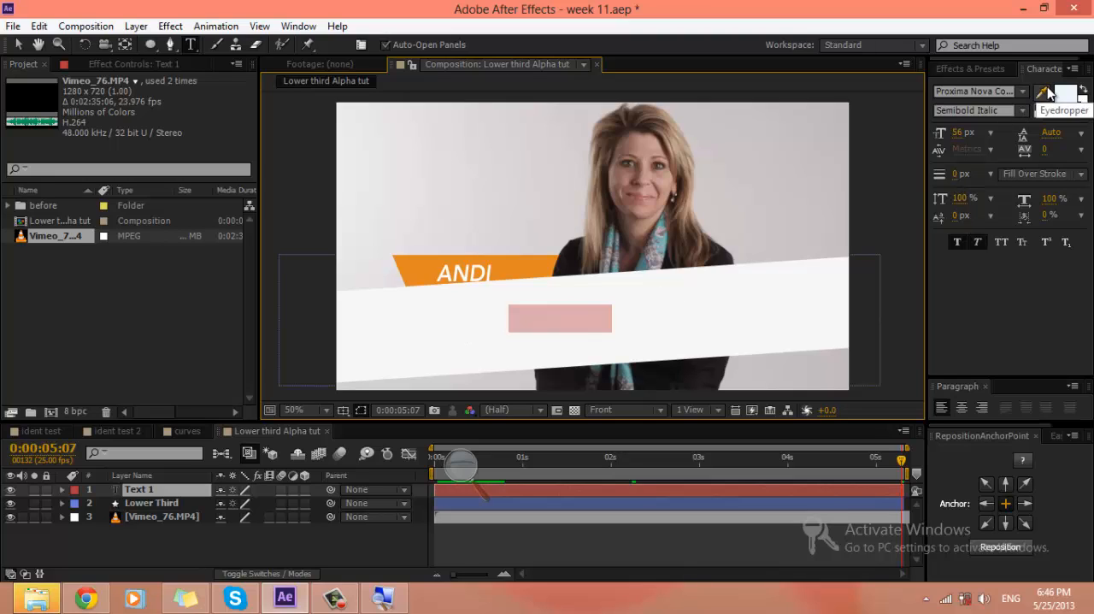
pyautogui.click(1045, 94)
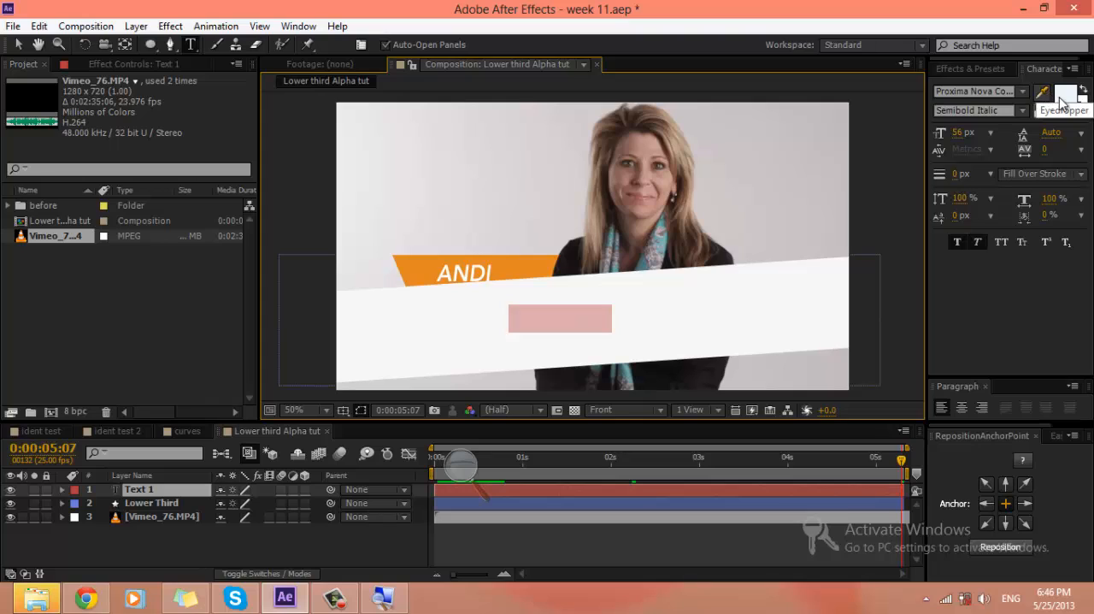
pyautogui.click(533, 270)
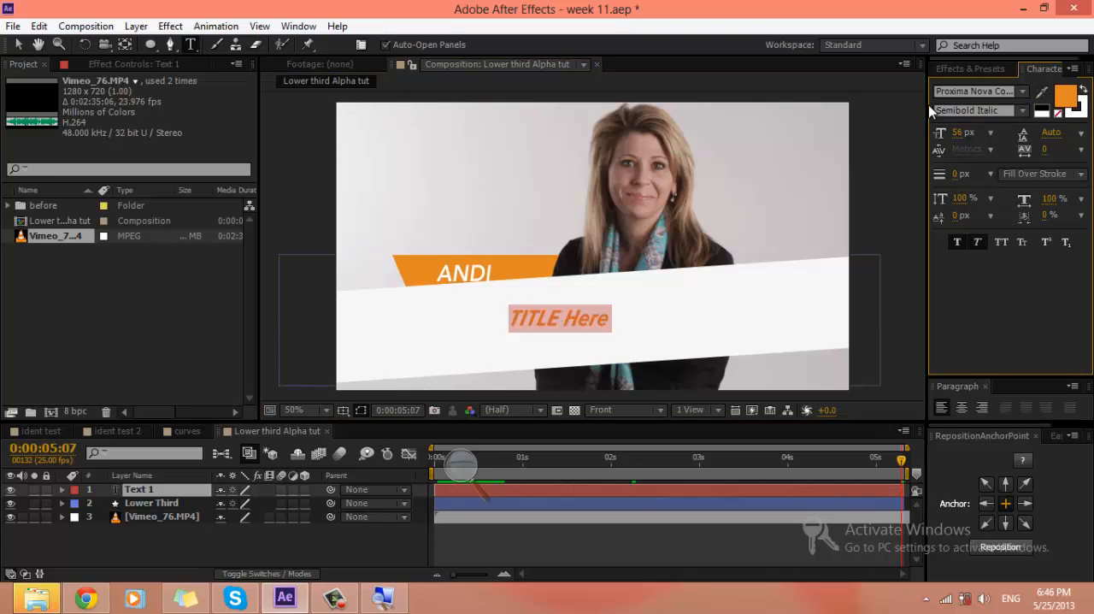
# Step: Turn off faux italic for the title text and set its font style to Semibold
pyautogui.click(1017, 110)
pyautogui.click(1002, 166)
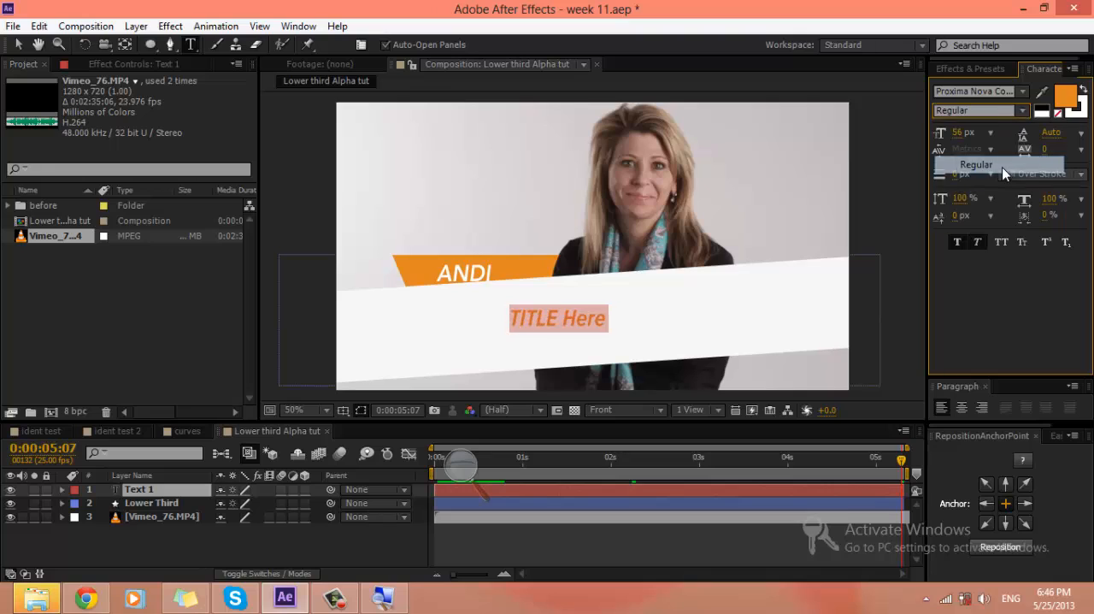
pyautogui.click(978, 243)
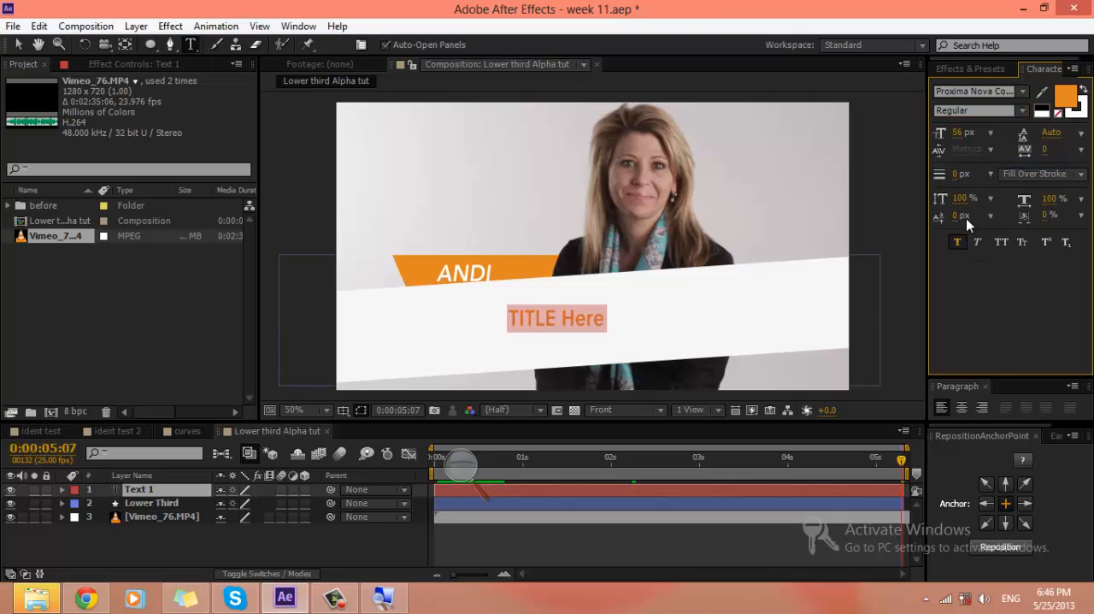
pyautogui.click(1020, 111)
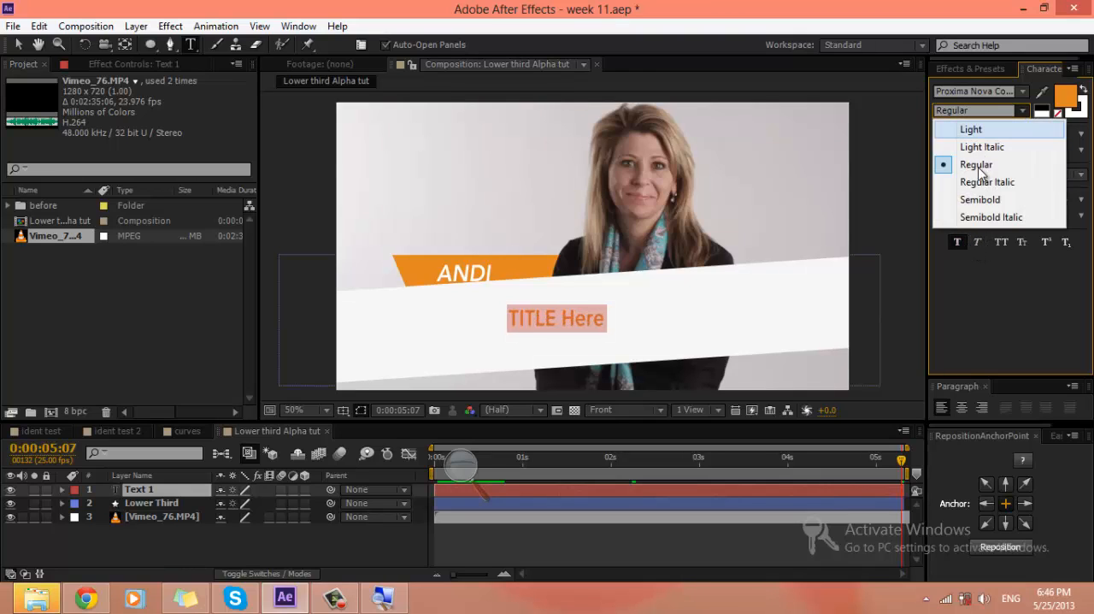
pyautogui.click(990, 218)
pyautogui.click(1020, 111)
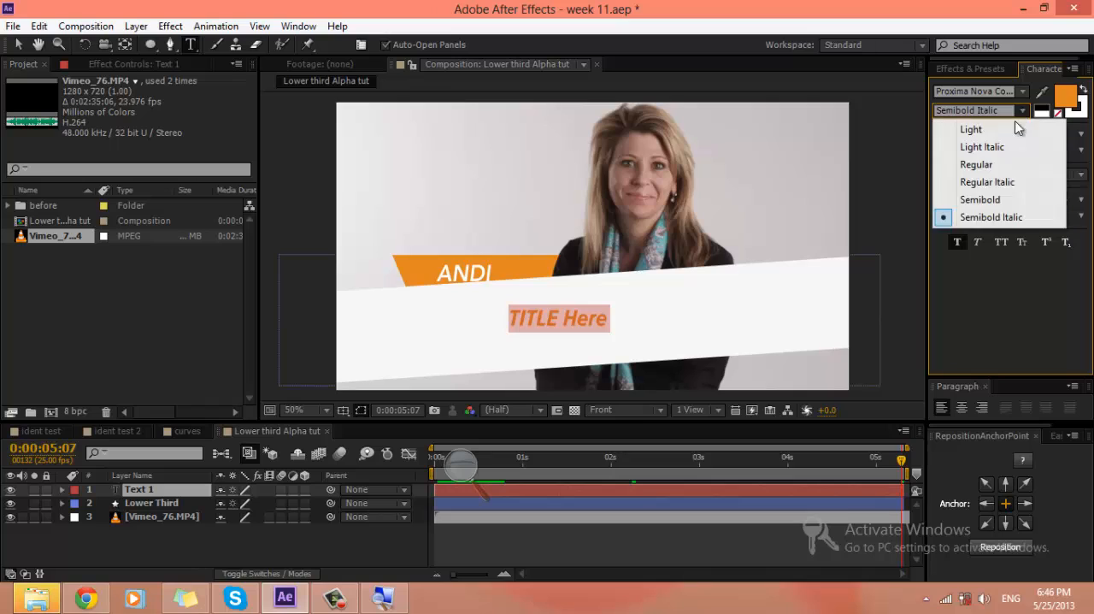
pyautogui.click(996, 197)
# Step: Change the title text's font to Musket and finish editing the text
pyautogui.click(1006, 94)
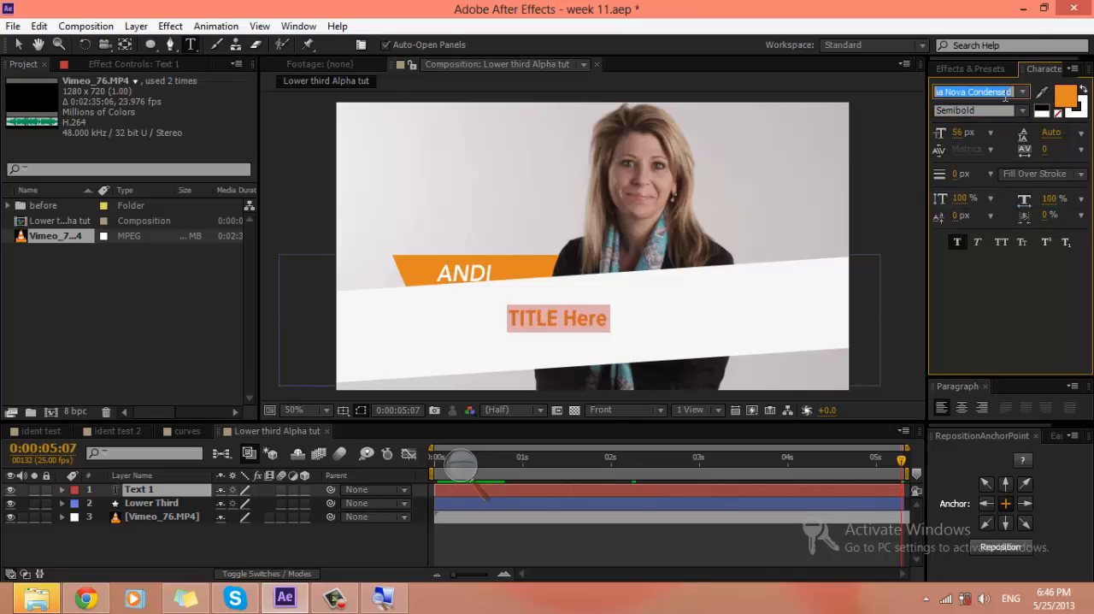
pyautogui.write('m')
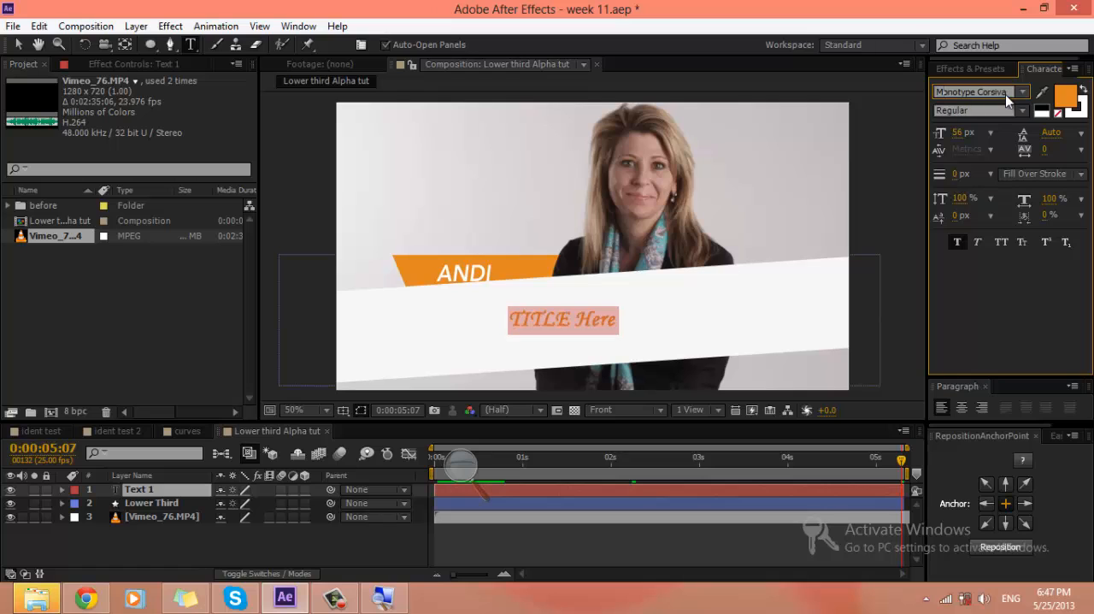
pyautogui.click(1023, 93)
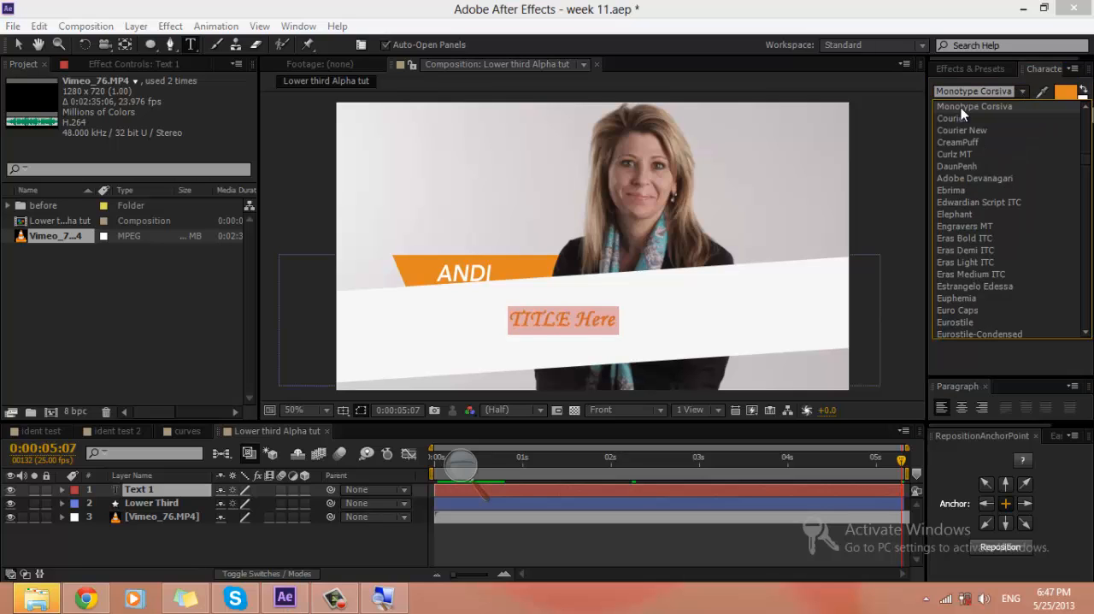
pyautogui.moveTo(1087, 174); pyautogui.dragTo(1086, 223)
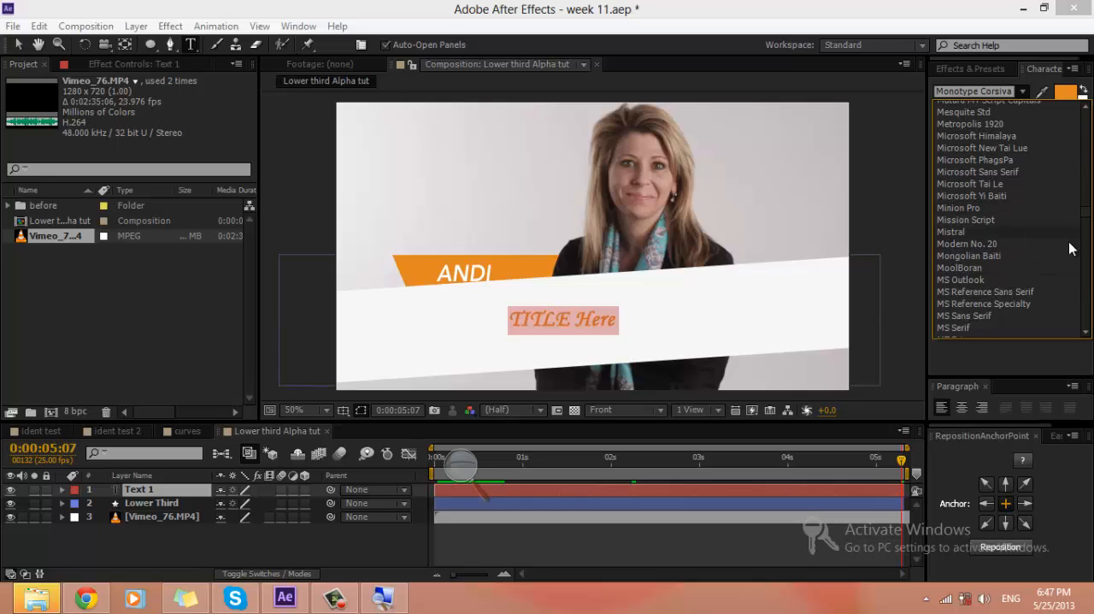
pyautogui.moveTo(1082, 220); pyautogui.dragTo(1086, 224)
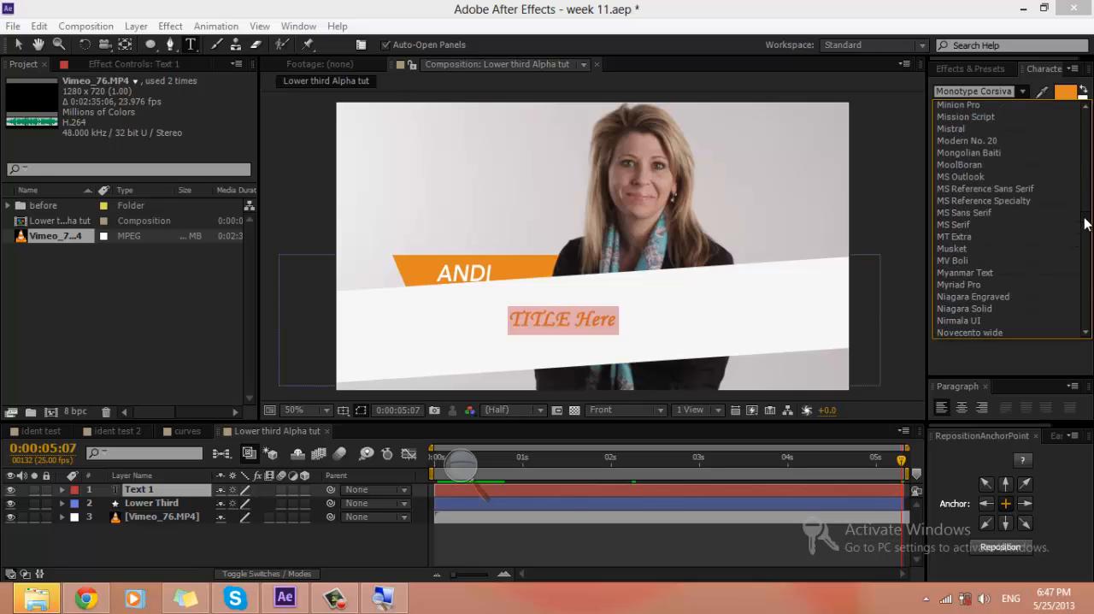
pyautogui.click(979, 248)
pyautogui.click(182, 537)
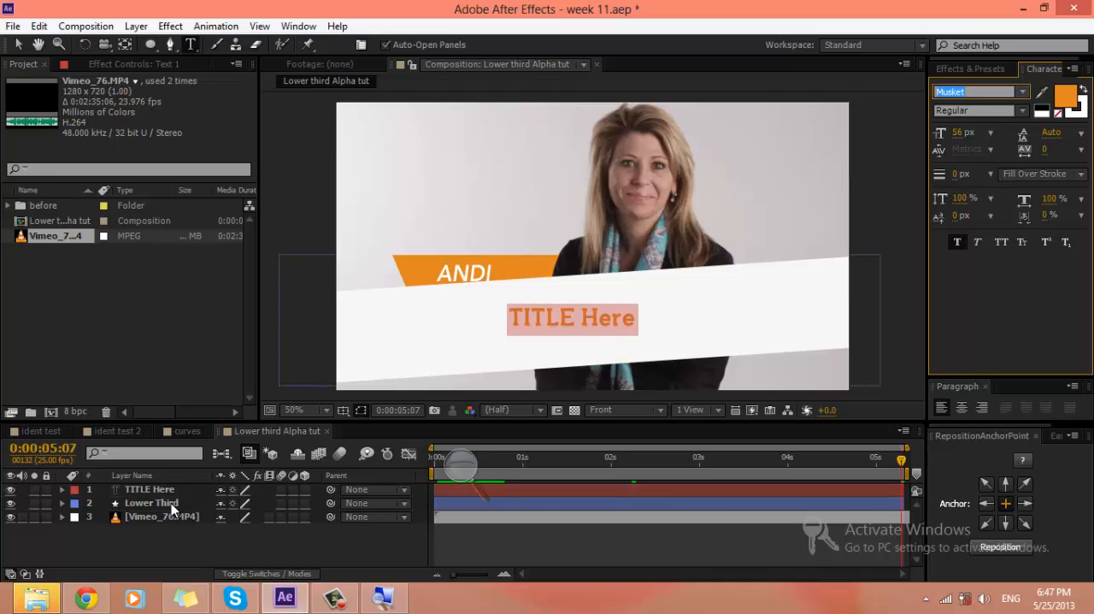
# Step: Reposition the TITLE Here layer's anchor point to the centre of the text
pyautogui.click(173, 492)
pyautogui.scroll(1, 662, 330)
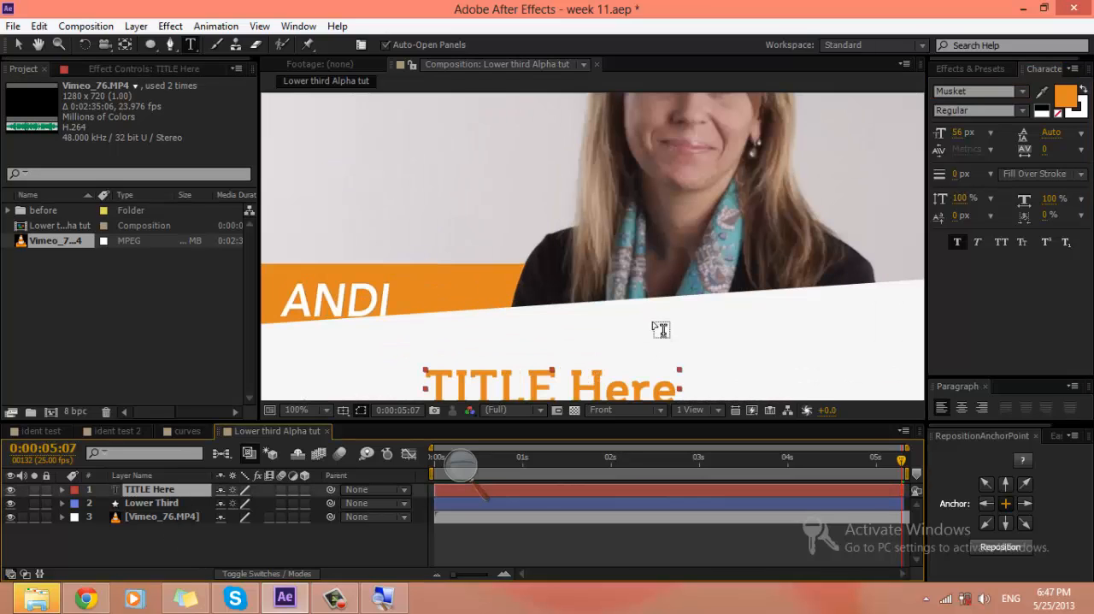
pyautogui.click(999, 547)
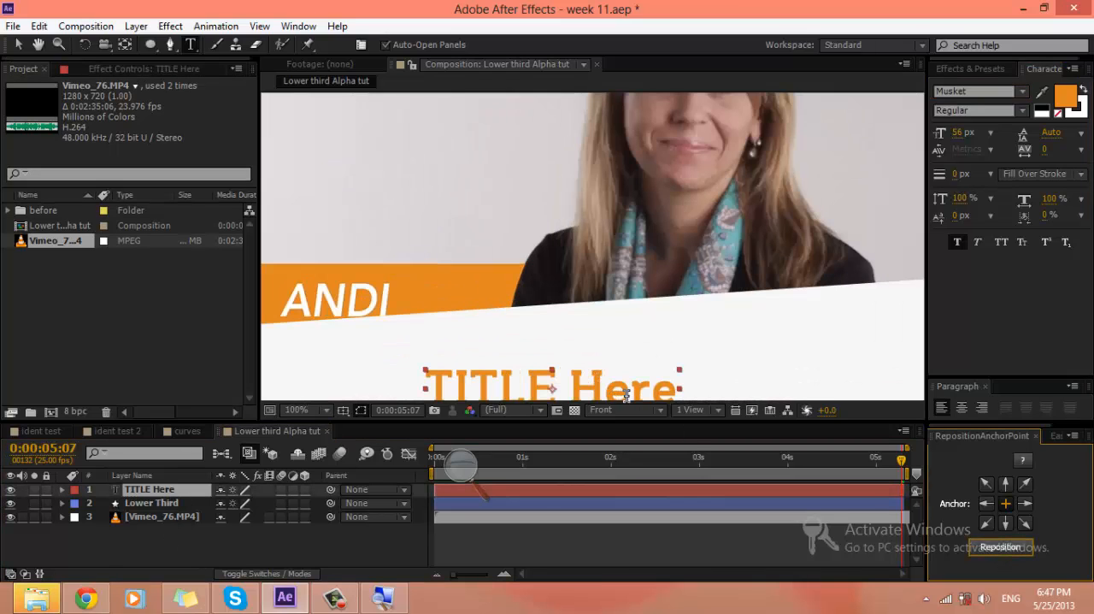
pyautogui.click(189, 534)
pyautogui.click(175, 489)
pyautogui.scroll(-2, 539, 334)
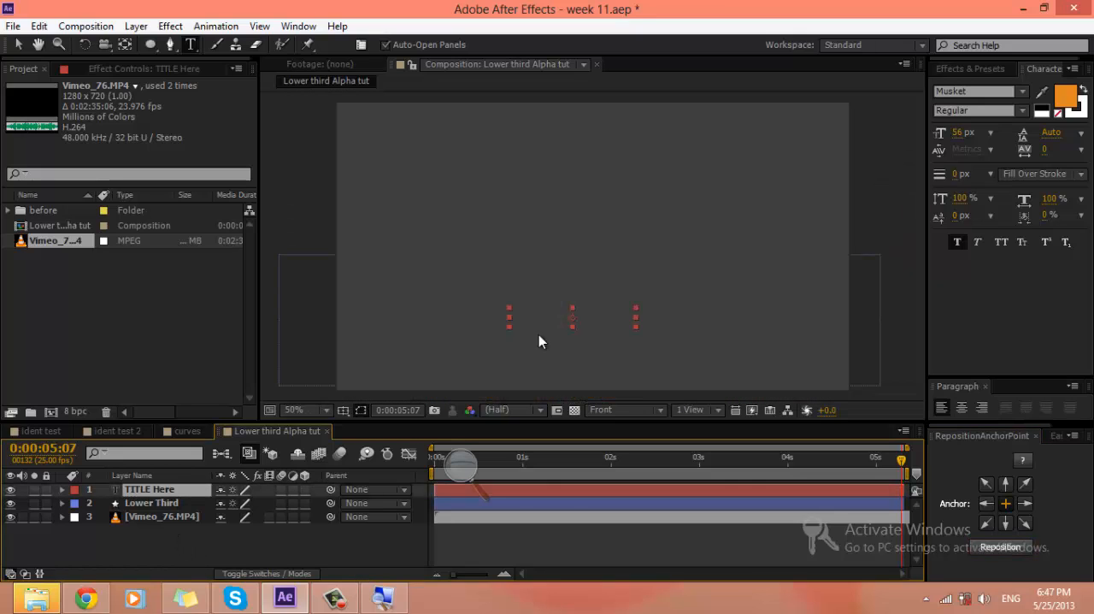
# Step: Move the title text to the upper left part of the white band and select all its characters for editing
pyautogui.press('v')
pyautogui.moveTo(590, 325); pyautogui.dragTo(487, 315)
pyautogui.doubleClick(487, 315)
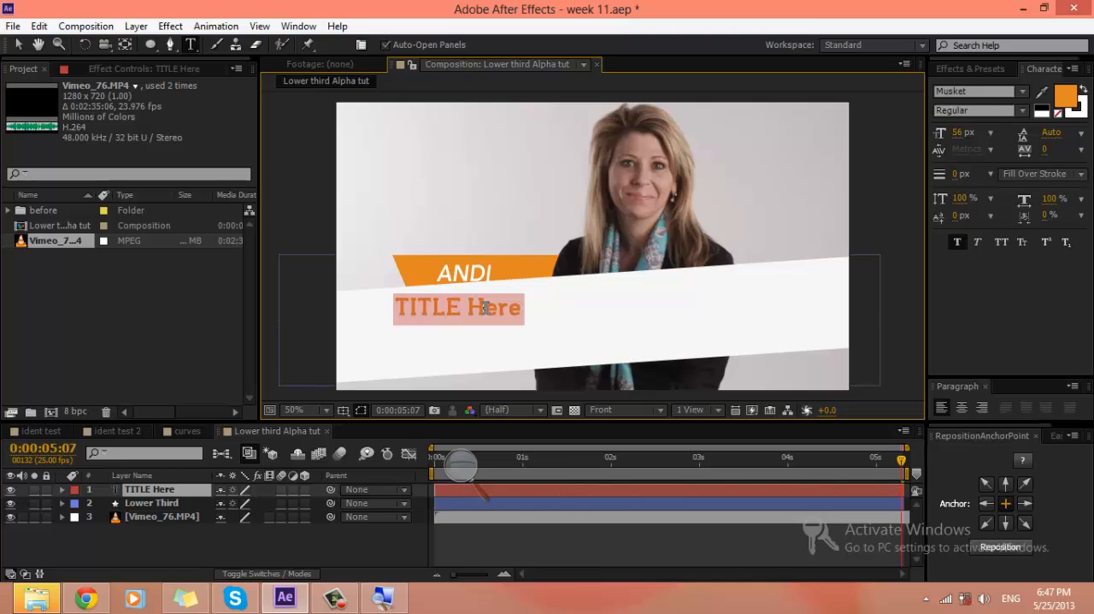
pyautogui.write('Amazing')
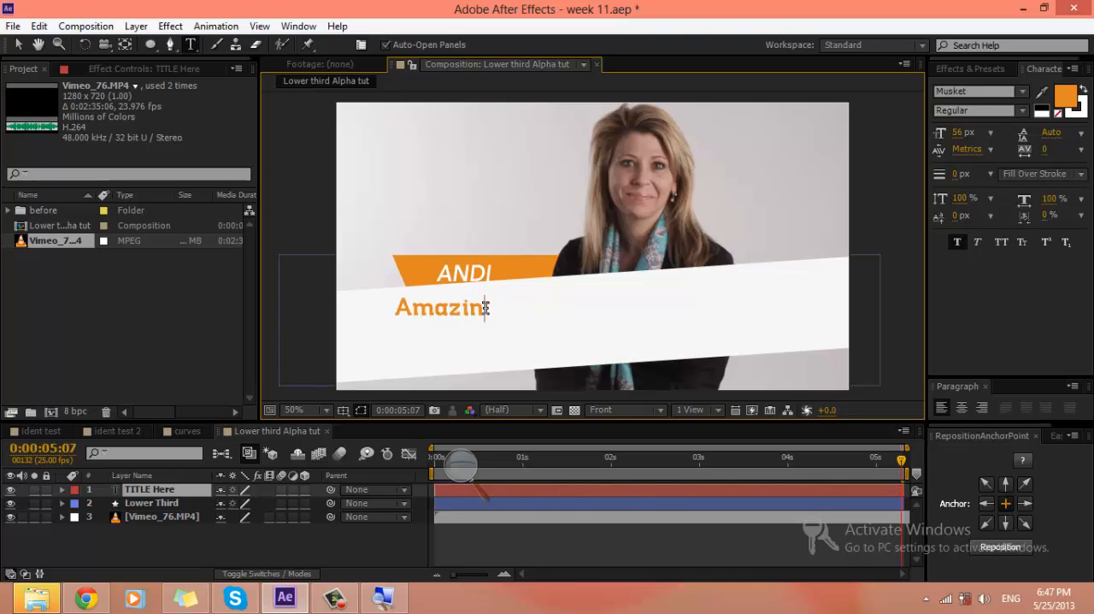
pyautogui.press('BackSpace')
pyautogui.press('BackSpace')
pyautogui.press('BackSpace')
pyautogui.press('BackSpace')
pyautogui.press('BackSpace')
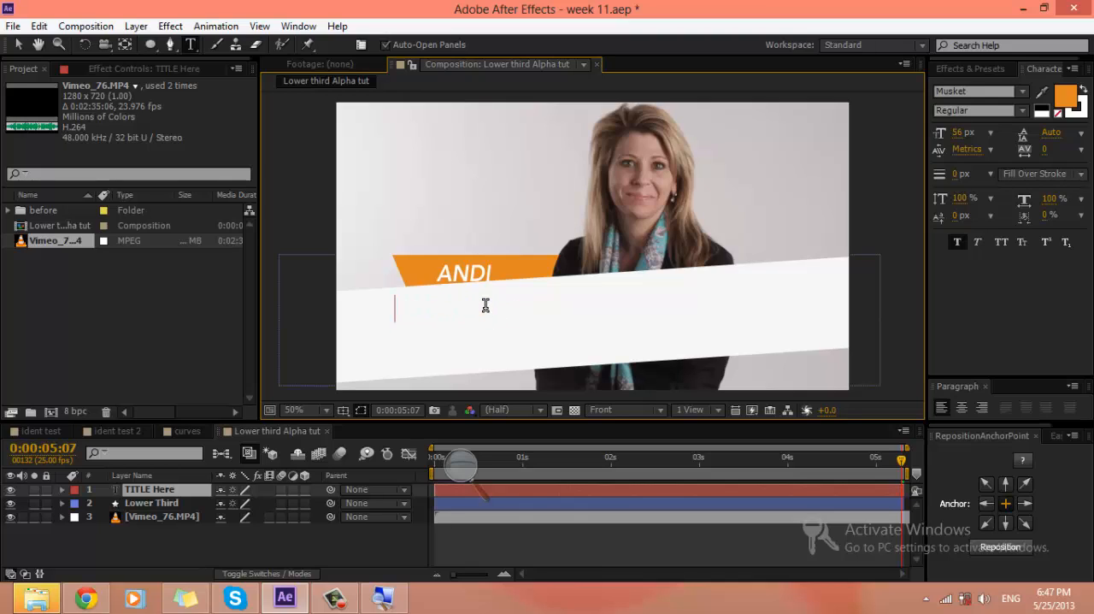
# Step: Replace the title text with "Mr.Popo" and shift it slightly to the right on the white band
pyautogui.write('M ')
pyautogui.write('.Pop')
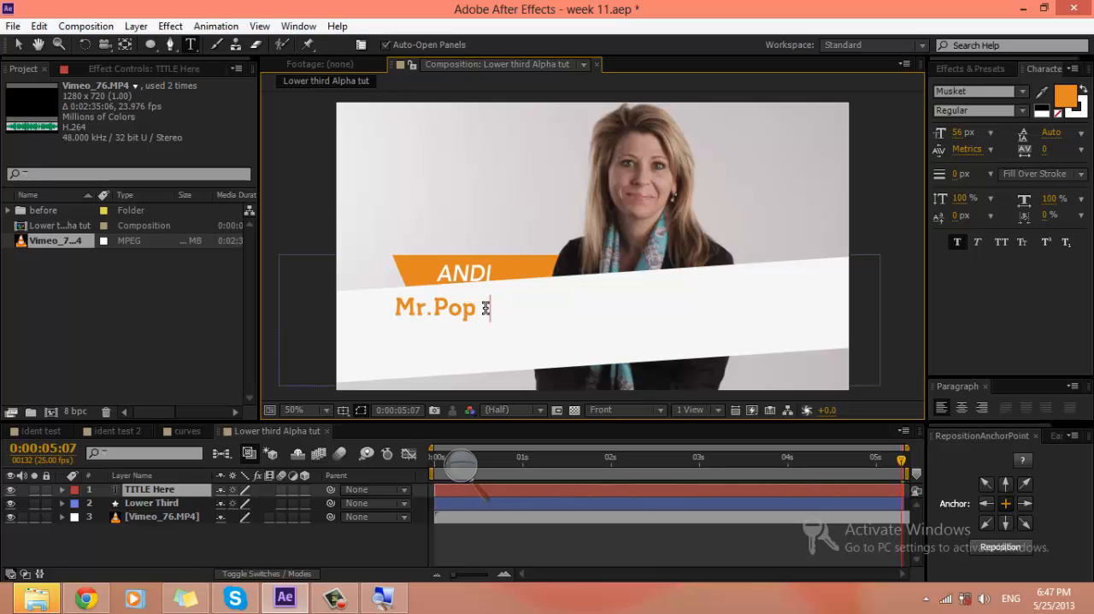
pyautogui.click(139, 540)
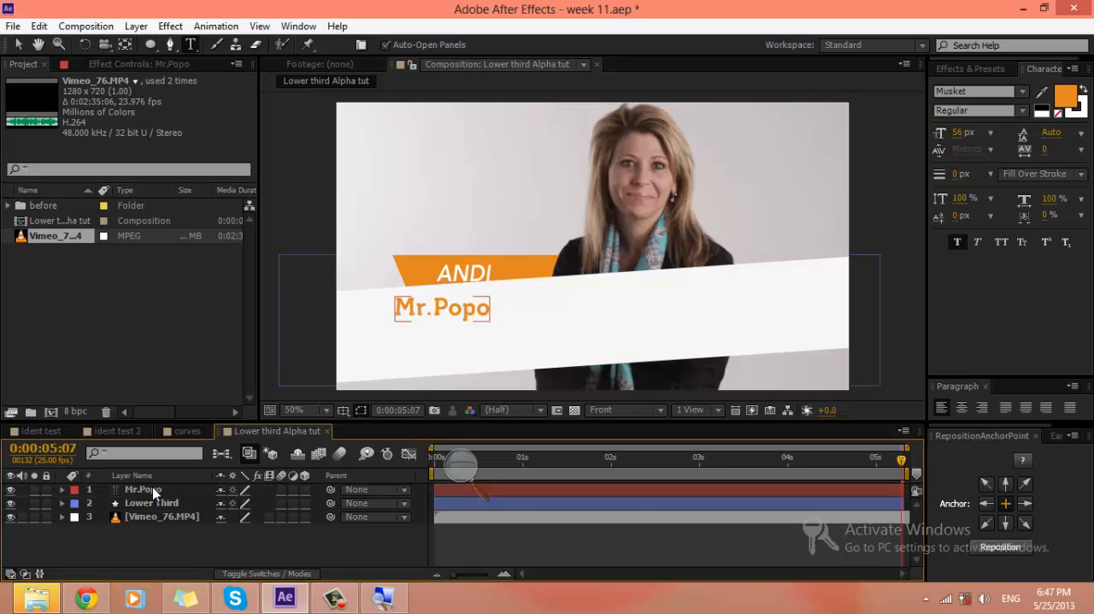
pyautogui.click(152, 488)
pyautogui.press('v')
pyautogui.moveTo(423, 311); pyautogui.dragTo(432, 312)
pyautogui.click(203, 542)
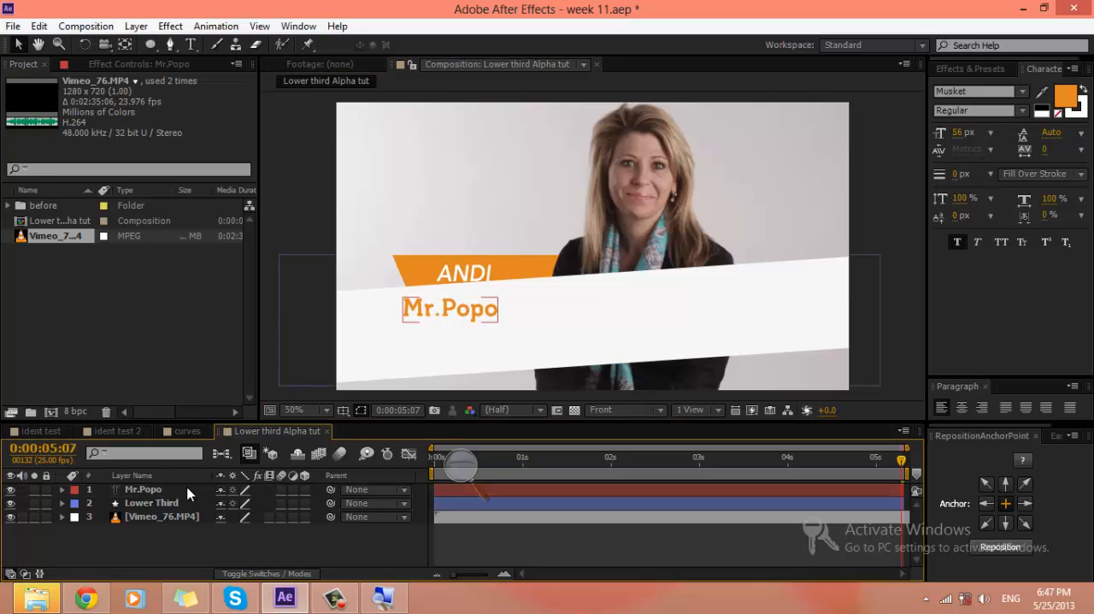
# Step: Duplicate the Mr.Popo text layer, change the copy to "The true Knowledge" and place it directly below the original line
pyautogui.click(168, 492)
pyautogui.hotkey('ctrl', 'd')
pyautogui.doubleClick(169, 492)
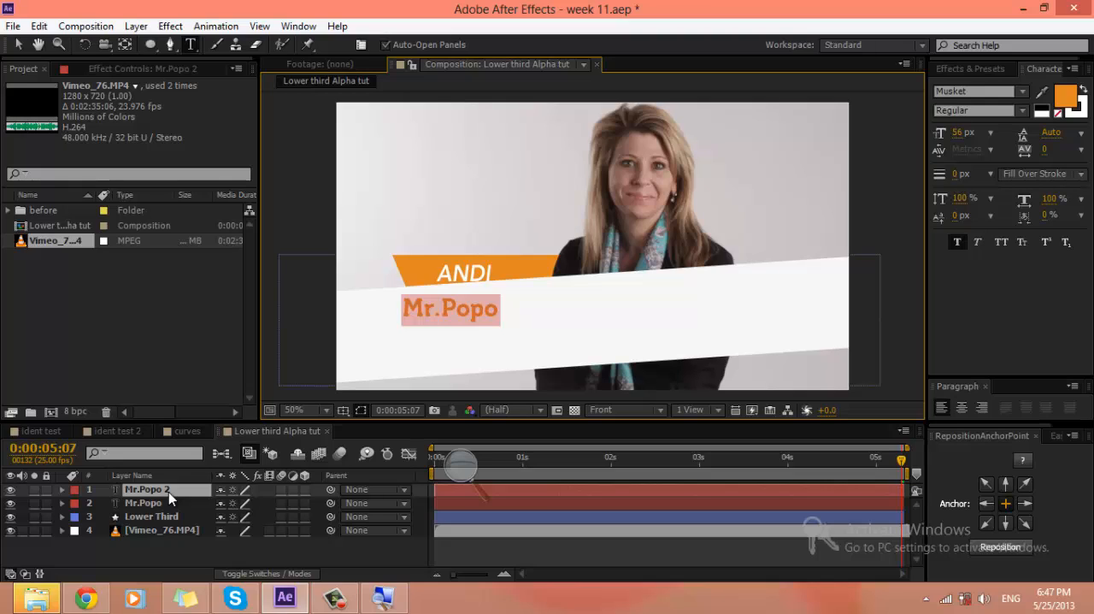
pyautogui.write('Phone ')
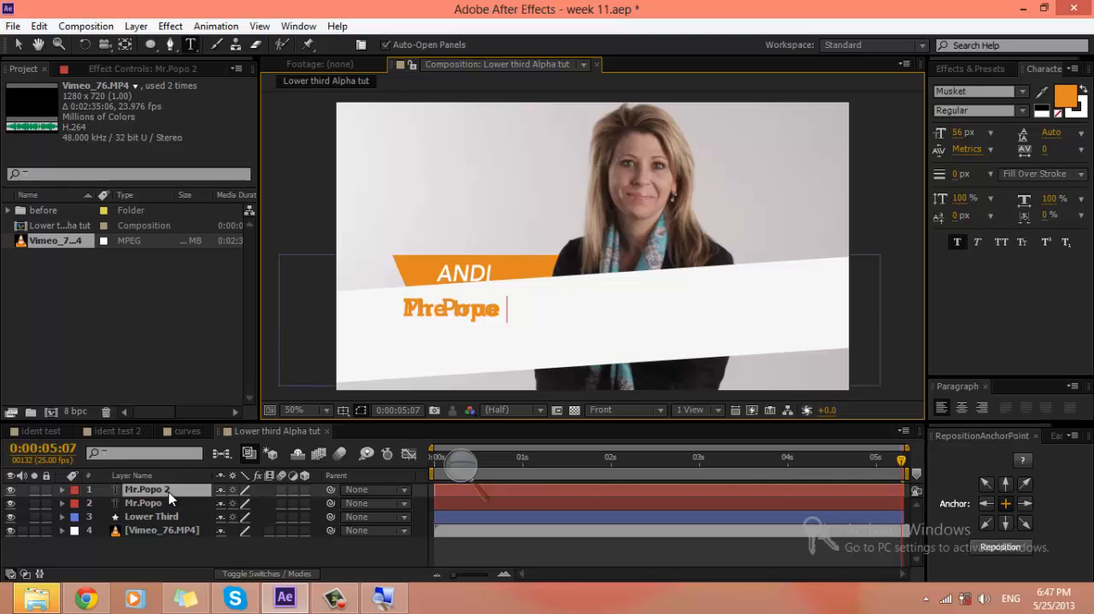
pyautogui.write('Knowledge')
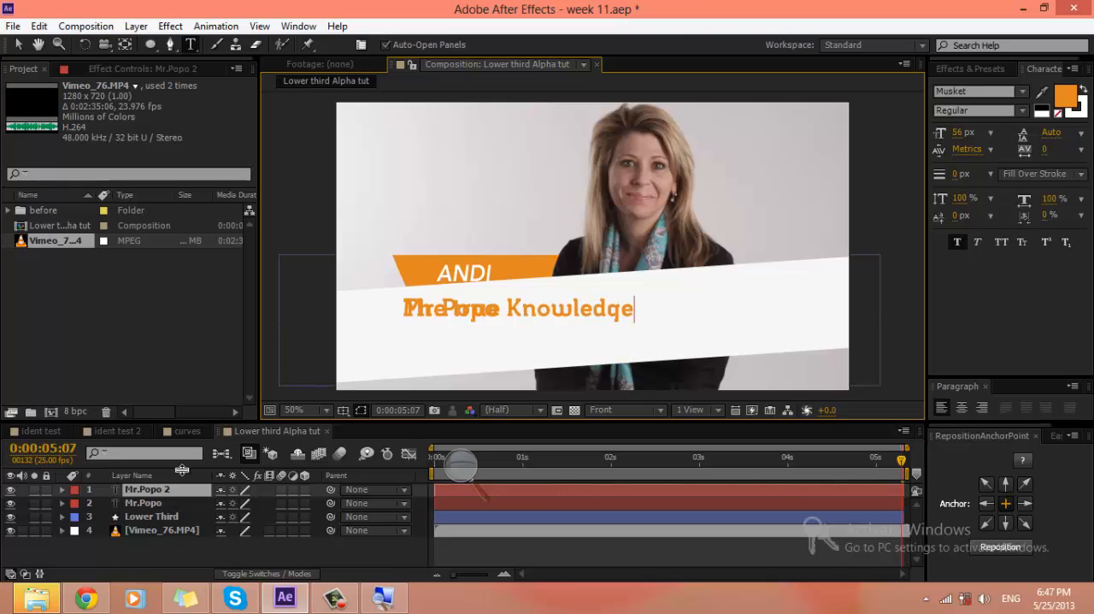
pyautogui.moveTo(580, 368); pyautogui.dragTo(582, 399)
# Step: Change the colour of the whole "The true Knowledge" text to dark grey-brown 504A43
pyautogui.moveTo(645, 341); pyautogui.dragTo(379, 342)
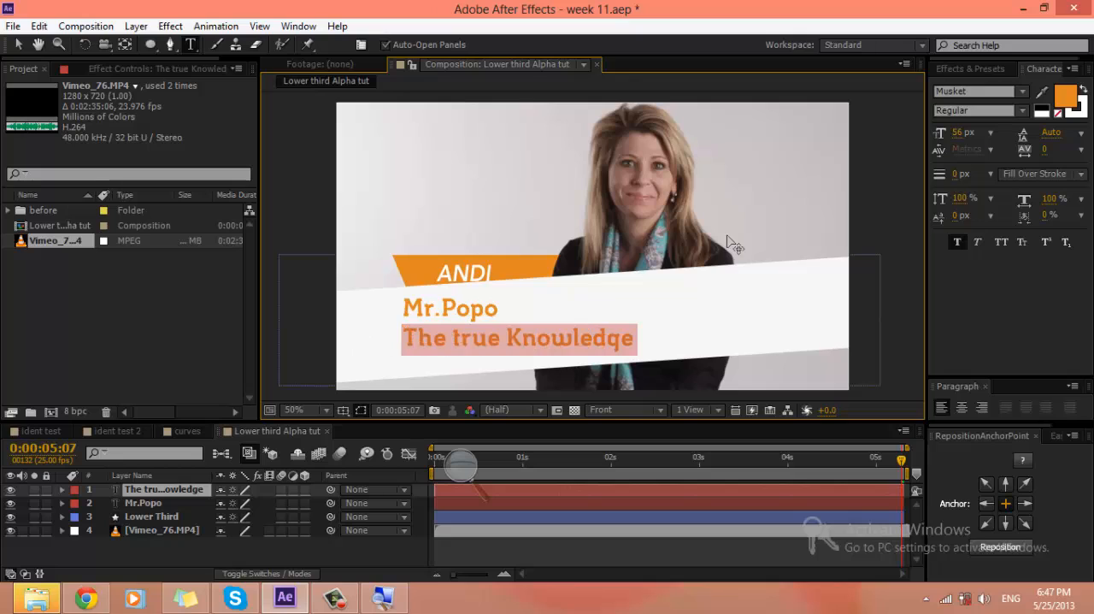
pyautogui.click(1069, 97)
pyautogui.moveTo(657, 231)
pyautogui.mouseDown()
pyautogui.moveTo(611, 234)
pyautogui.moveTo(625, 237)
pyautogui.mouseUp()
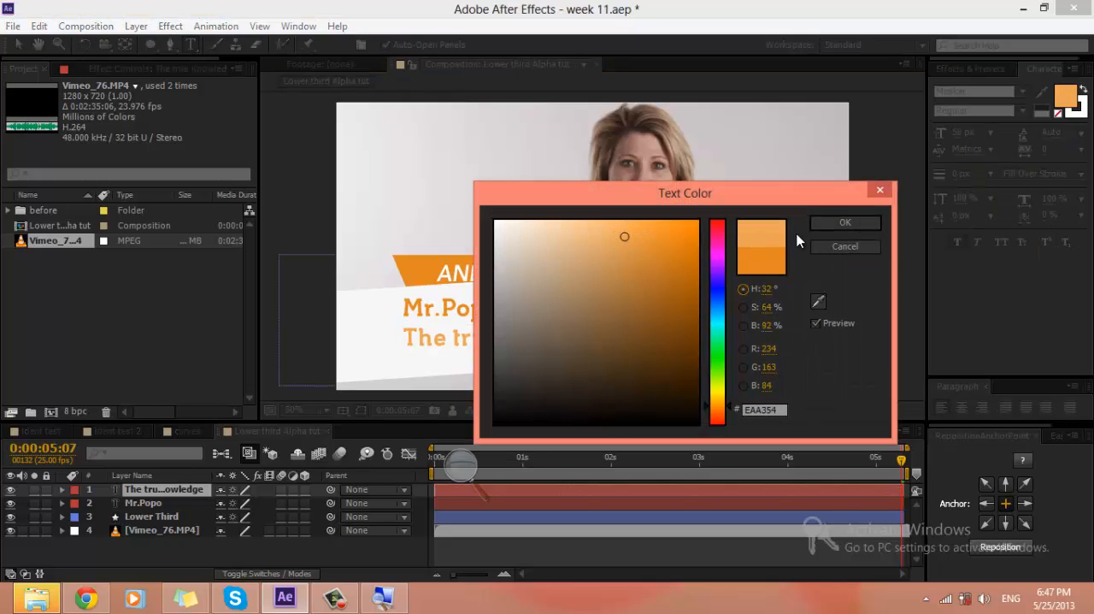
pyautogui.moveTo(648, 347)
pyautogui.mouseDown()
pyautogui.moveTo(513, 391)
pyautogui.moveTo(527, 350)
pyautogui.moveTo(529, 360)
pyautogui.mouseUp()
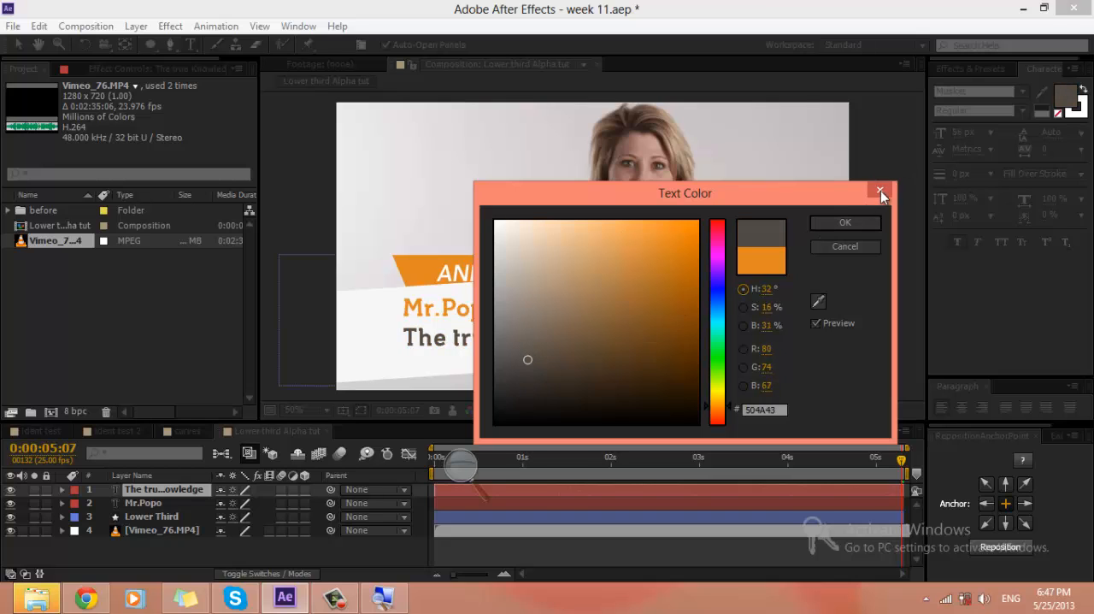
pyautogui.click(846, 222)
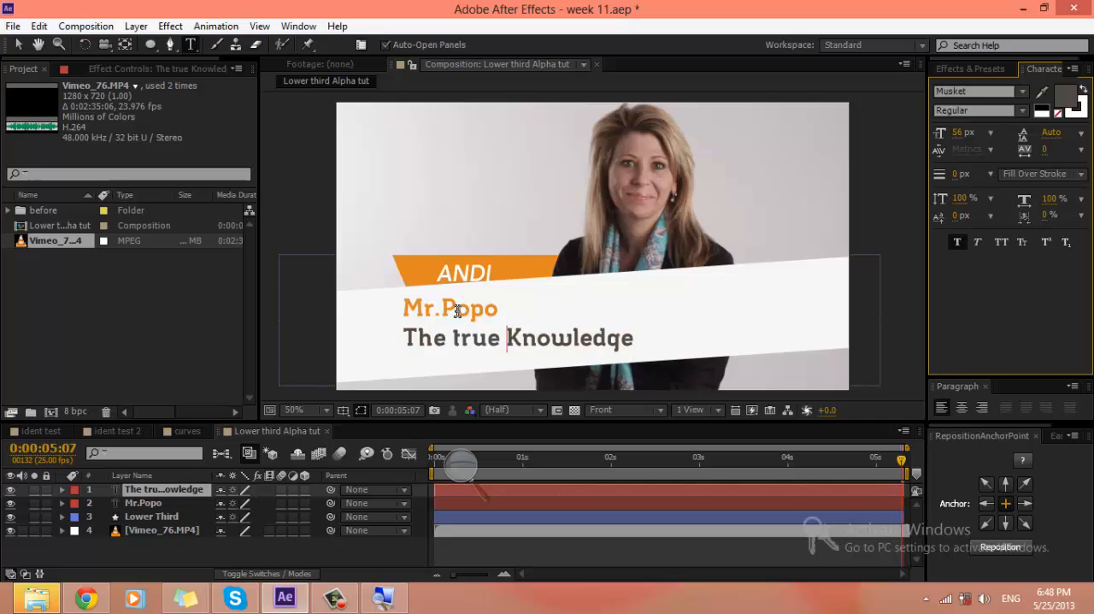
# Step: Set the font style of the Mr.Popo text to Bold
pyautogui.click(169, 502)
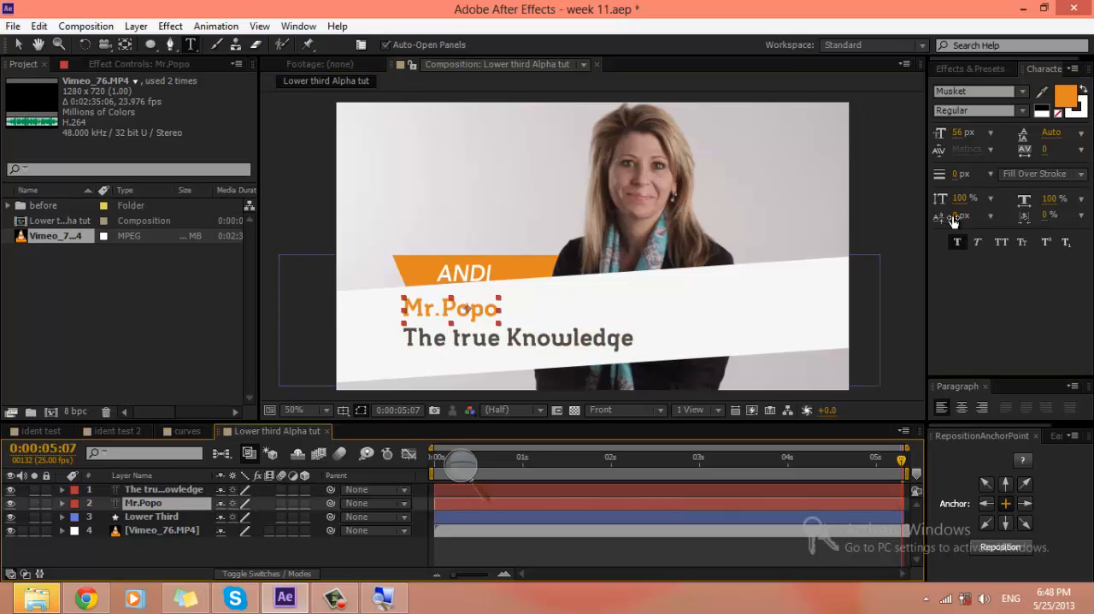
pyautogui.click(1021, 112)
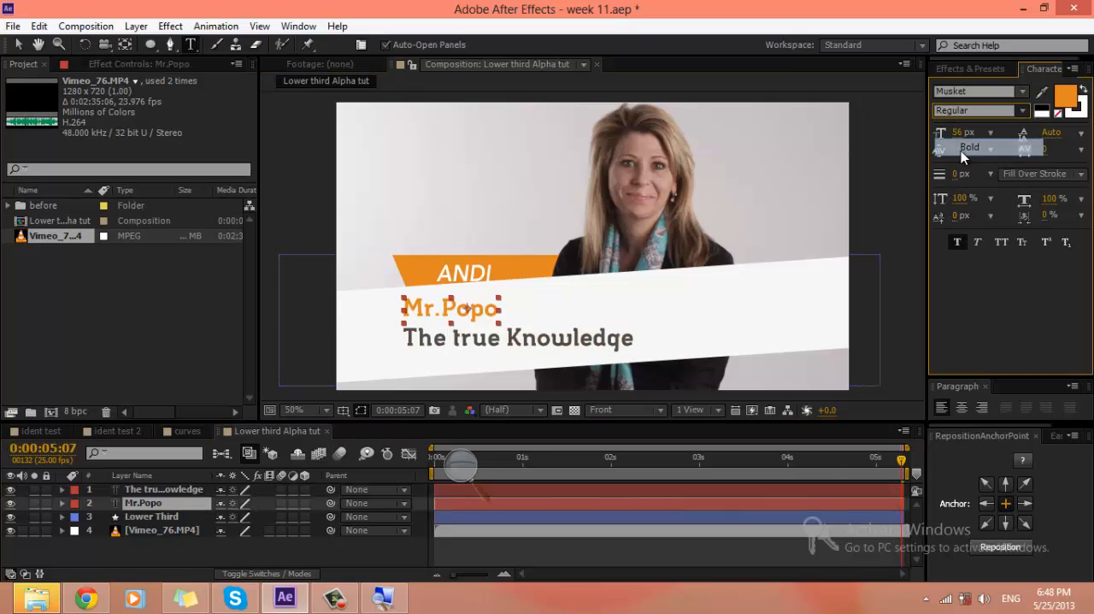
pyautogui.click(961, 149)
pyautogui.click(210, 555)
pyautogui.click(167, 503)
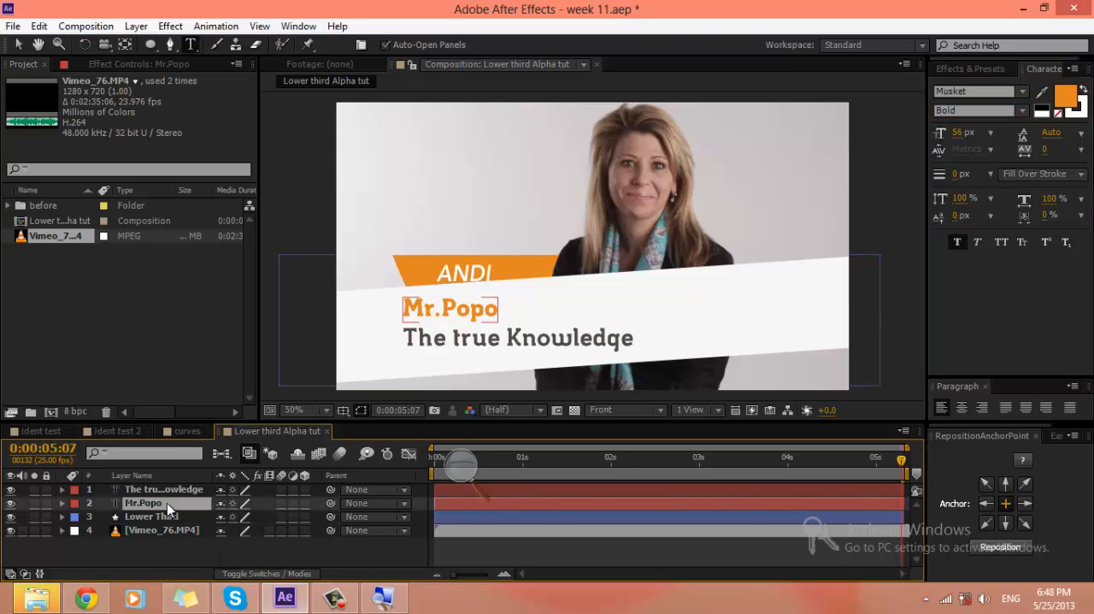
# Step: Reposition the anchor point of "The true Knowledge" layer to the lower left corner of its text
pyautogui.click(180, 483)
pyautogui.click(180, 490)
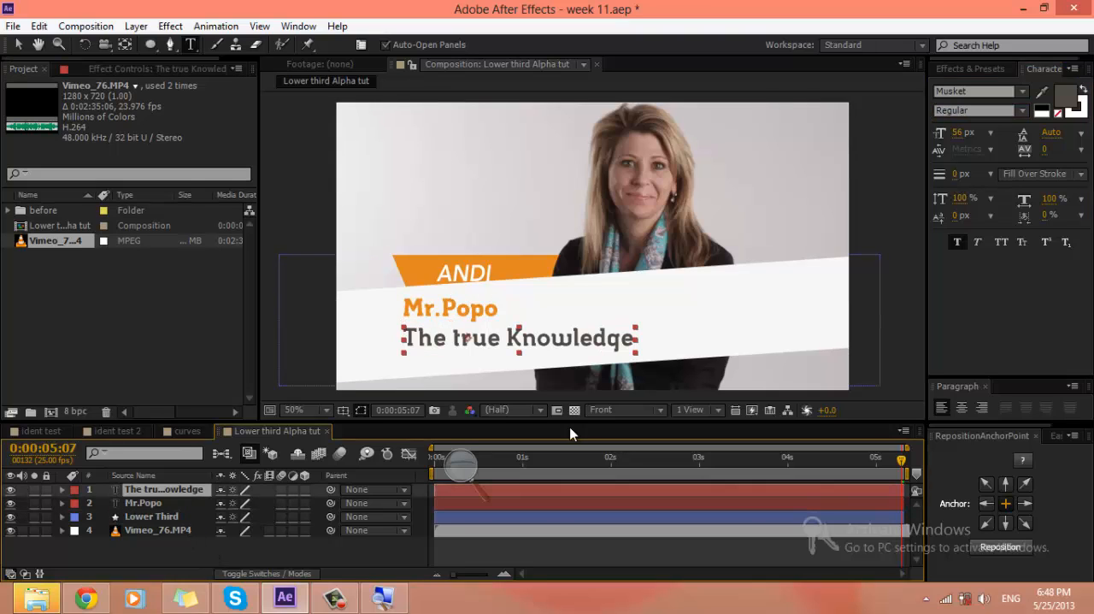
pyautogui.click(1000, 547)
pyautogui.click(986, 523)
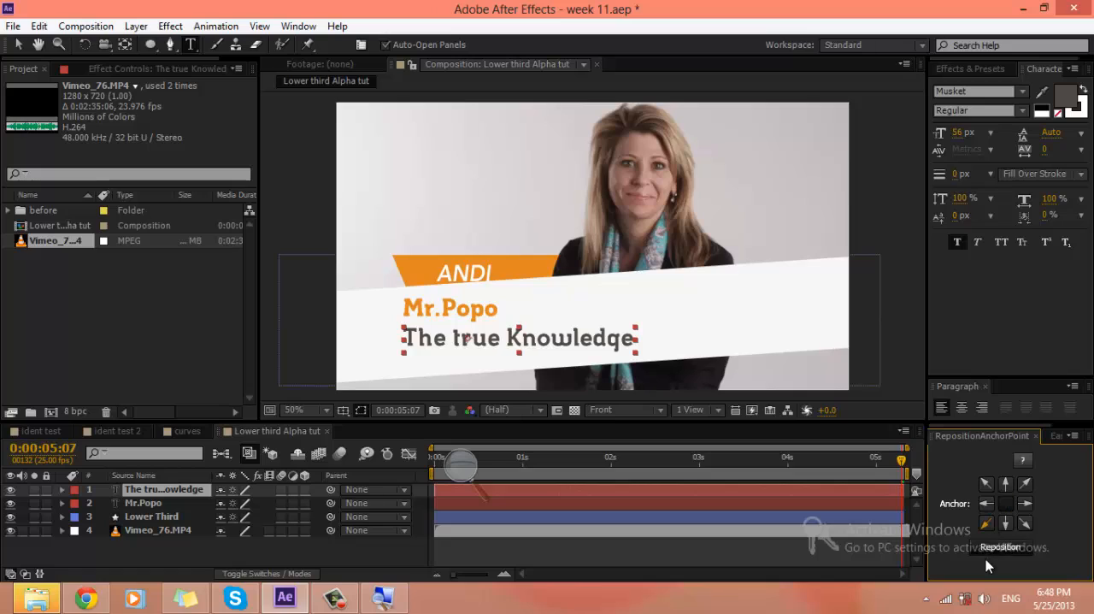
pyautogui.click(1000, 548)
# Step: Scale "The true Knowledge" layer to 82% and move it up closer beneath the Mr.Popo line
pyautogui.click(182, 494)
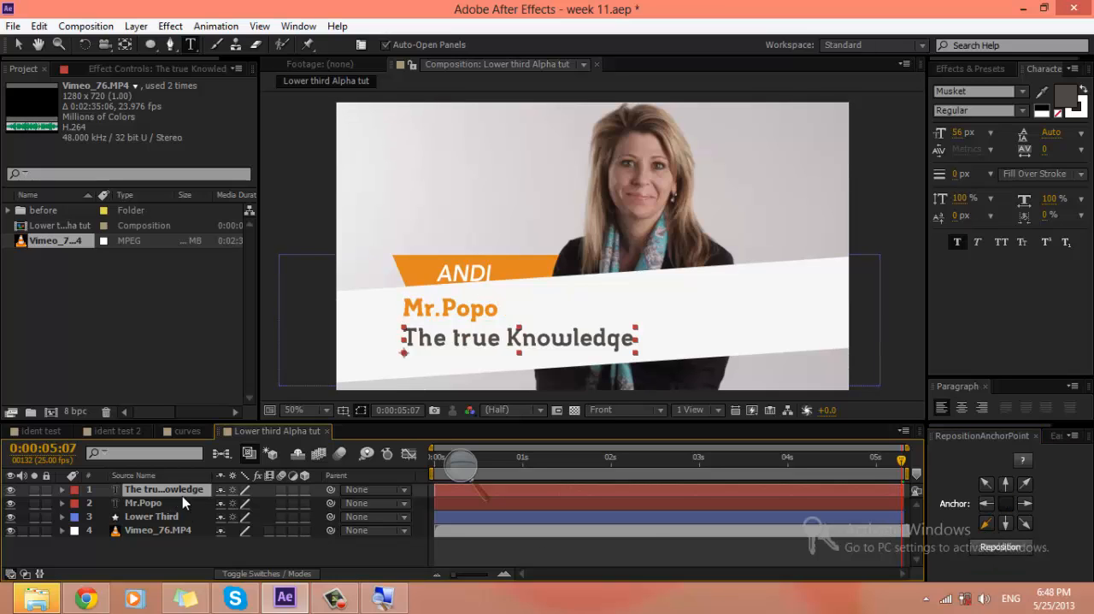
pyautogui.press('s')
pyautogui.moveTo(260, 504); pyautogui.dragTo(247, 506)
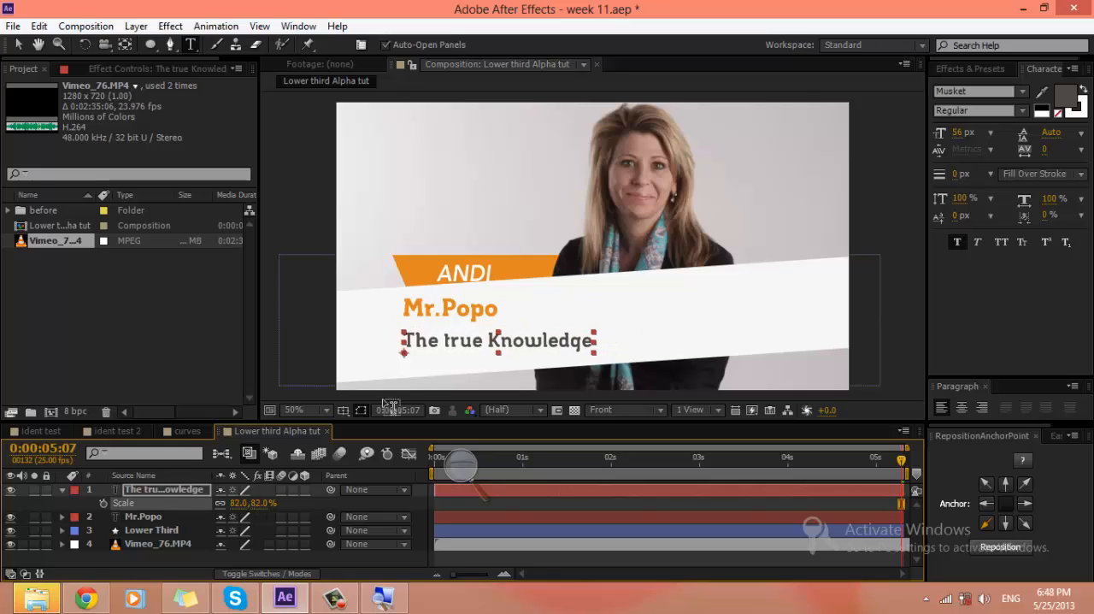
pyautogui.press('v')
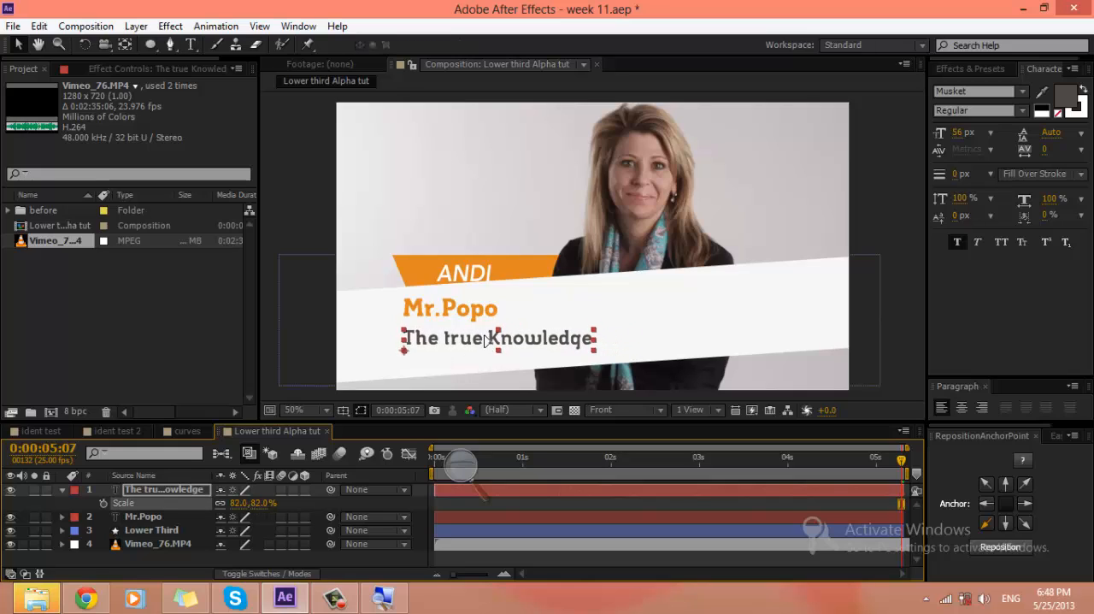
pyautogui.moveTo(483, 344); pyautogui.dragTo(483, 337)
pyautogui.click(999, 546)
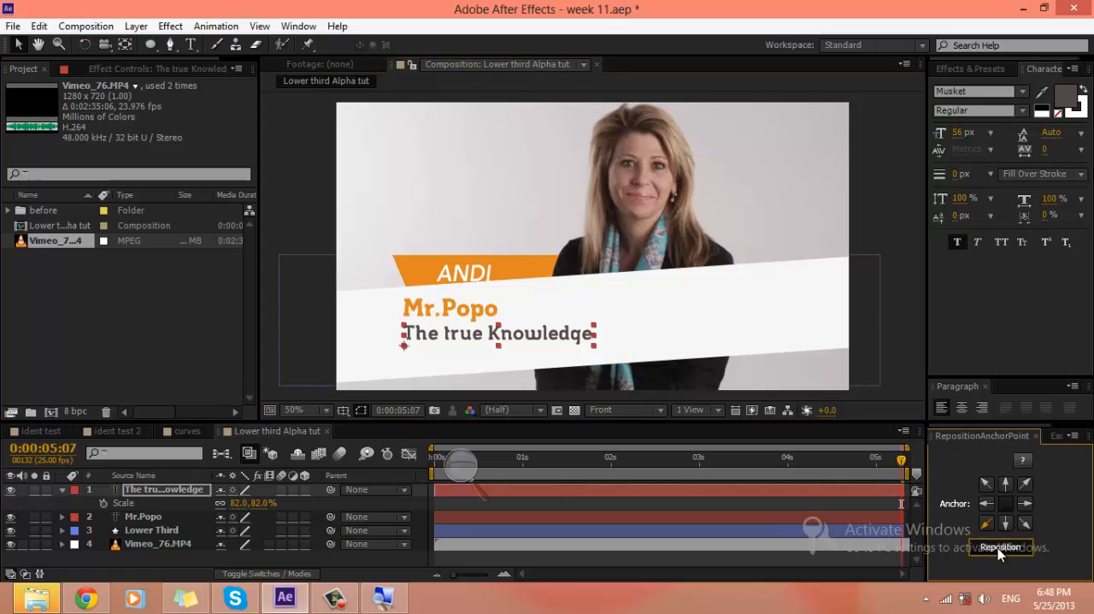
pyautogui.click(61, 489)
pyautogui.click(177, 543)
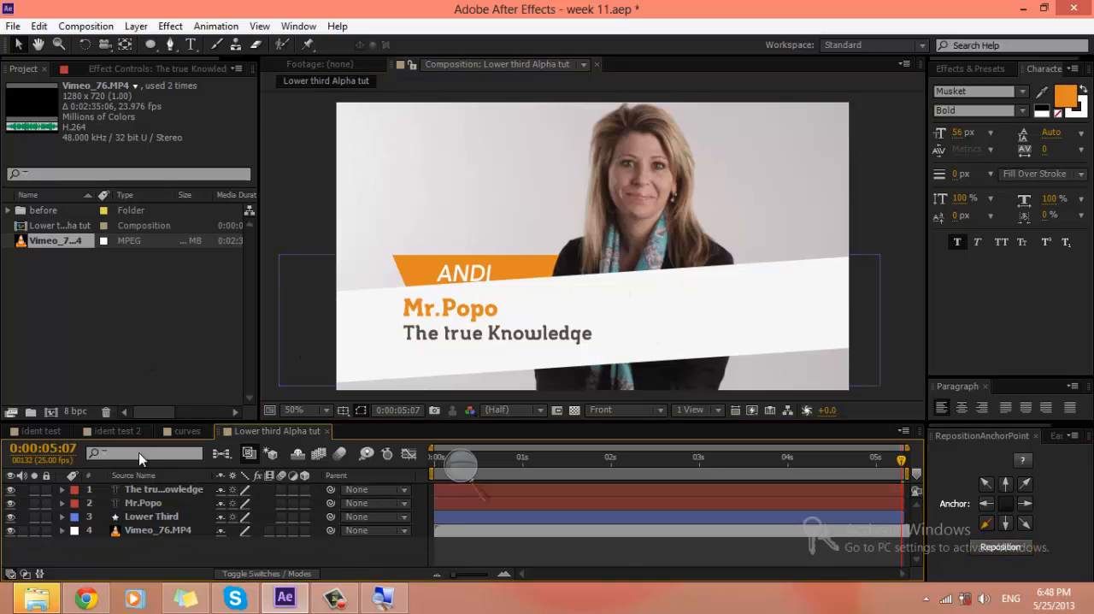
# Step: Add a new text layer reading "11.56" on the right part of the white band
pyautogui.click(188, 46)
pyautogui.click(665, 314)
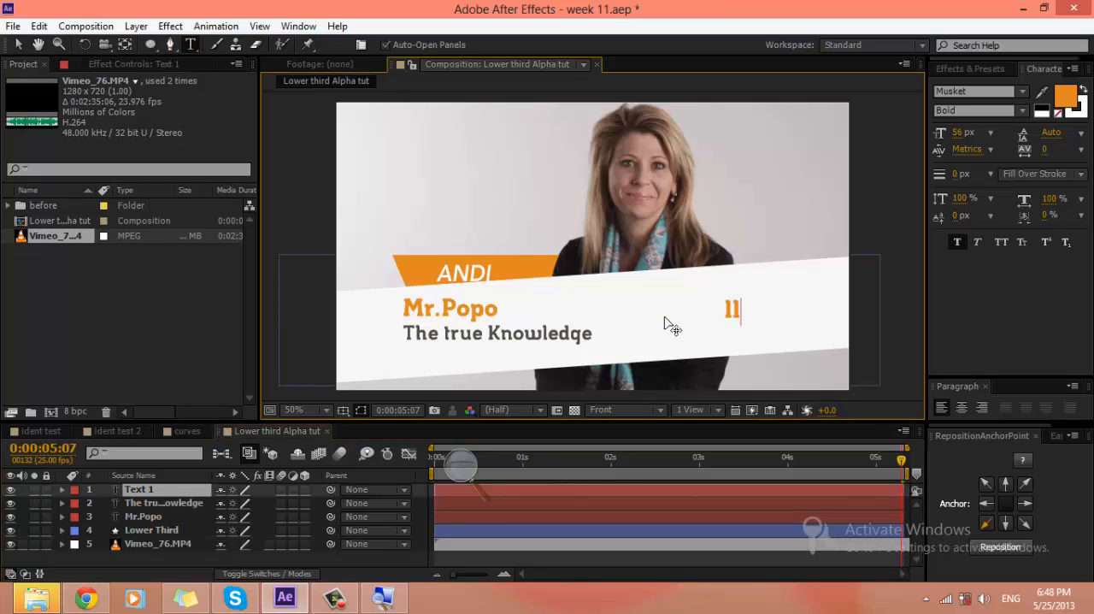
pyautogui.write('11.56')
pyautogui.click(150, 492)
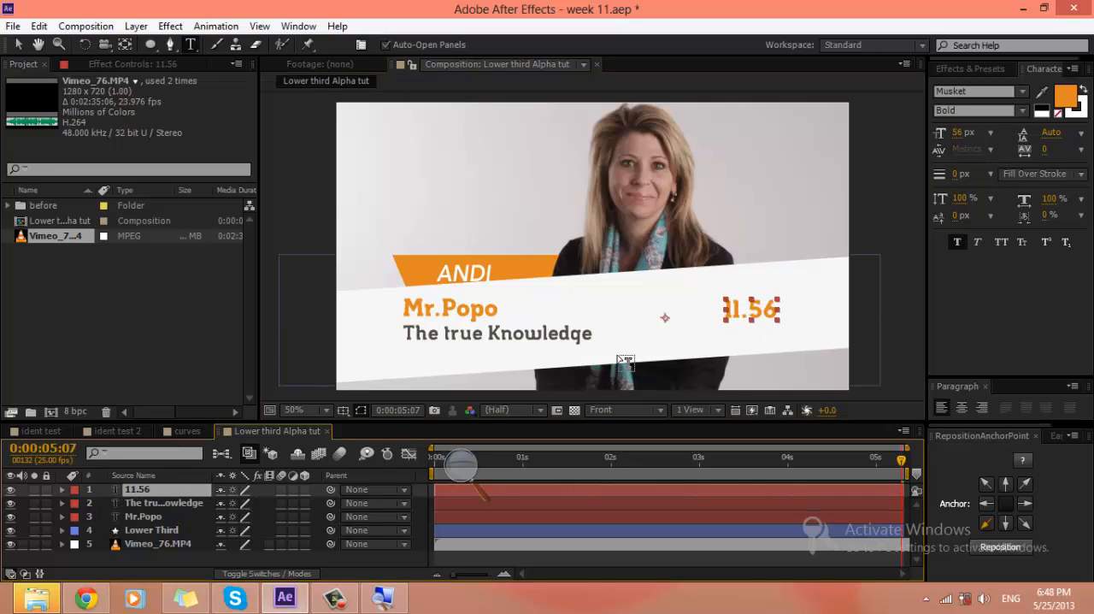
# Step: Move the 11.56 text to the left along the band and centre its anchor point on the text
pyautogui.press('v')
pyautogui.moveTo(754, 315); pyautogui.dragTo(705, 317)
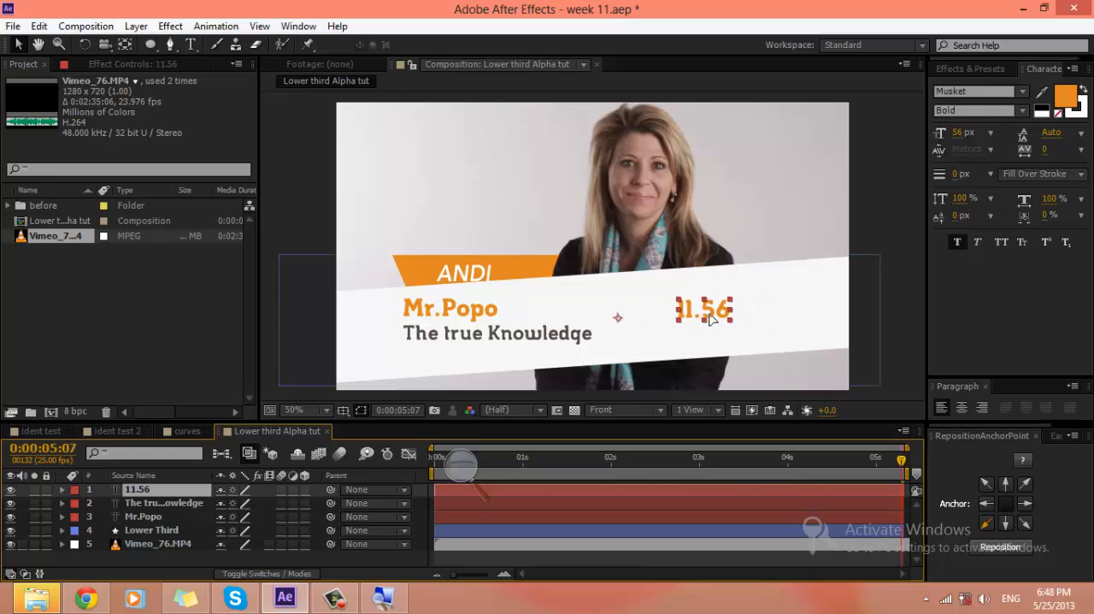
pyautogui.click(1005, 505)
pyautogui.click(1009, 548)
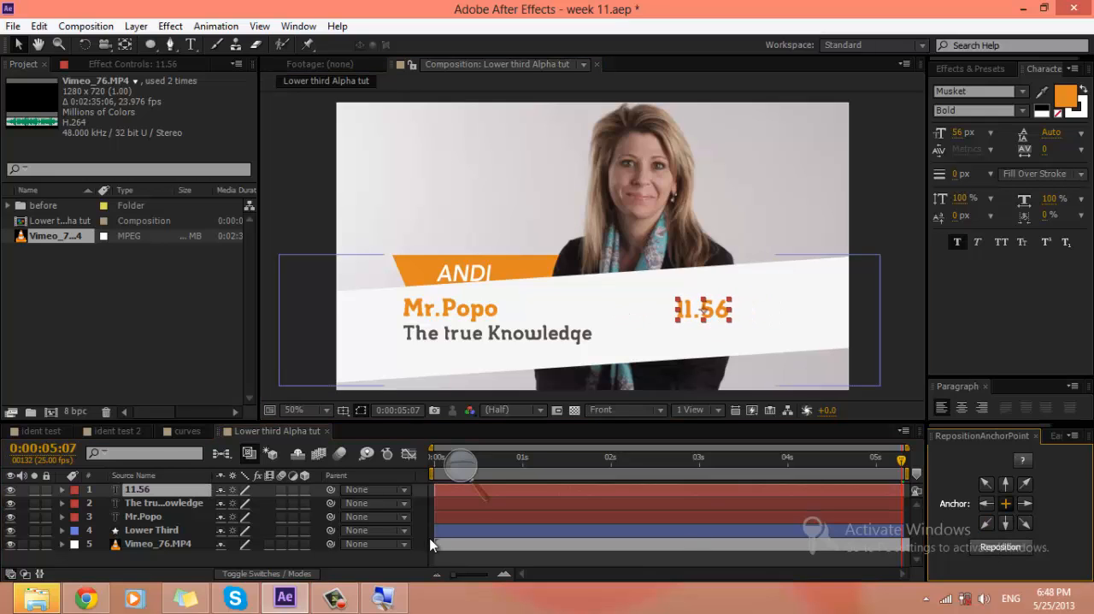
pyautogui.click(155, 558)
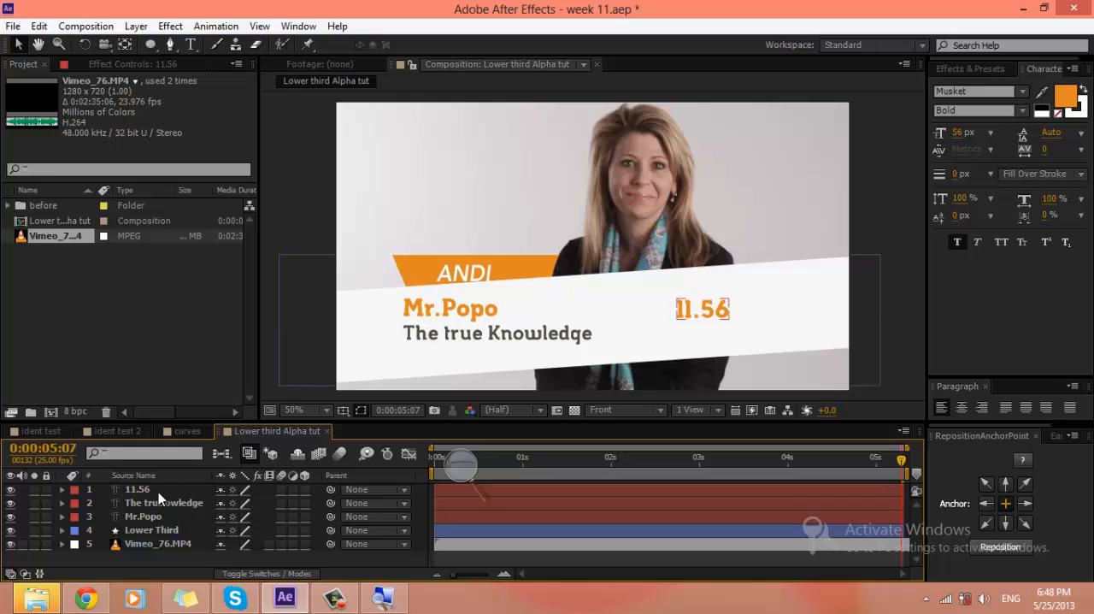
# Step: Duplicate "The true Knowledge" layer and move the copy to the top of the layer stack
pyautogui.click(158, 492)
pyautogui.click(162, 504)
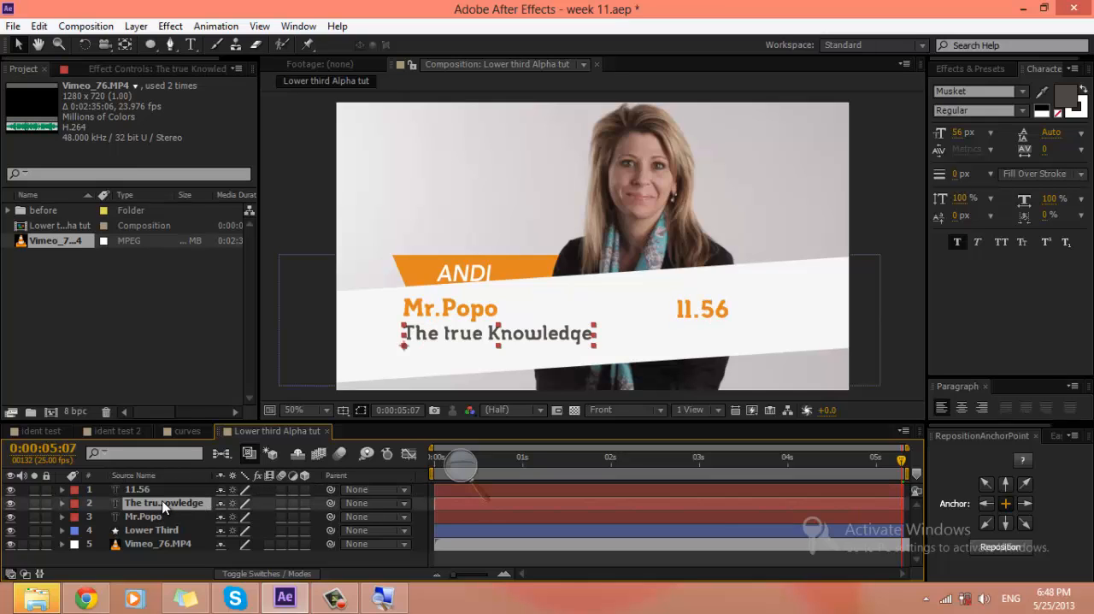
pyautogui.hotkey('ctrl', 'd')
pyautogui.moveTo(162, 504); pyautogui.dragTo(156, 484)
# Step: Change the duplicated text to "Pm" and place it just right of 11.56 with its anchor point centred
pyautogui.doubleClick(159, 490)
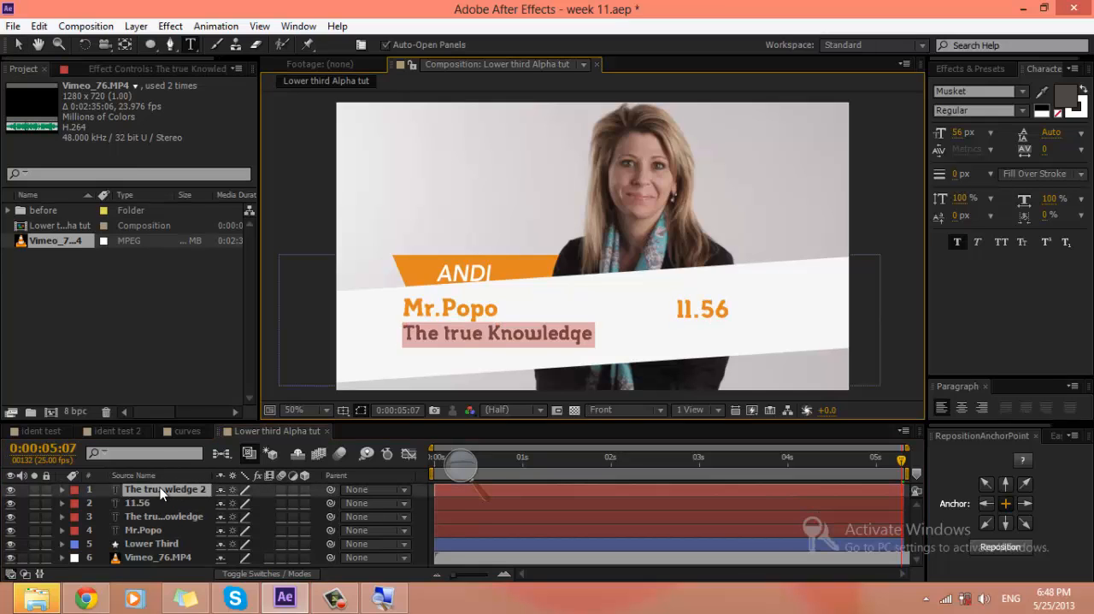
pyautogui.write('Pre')
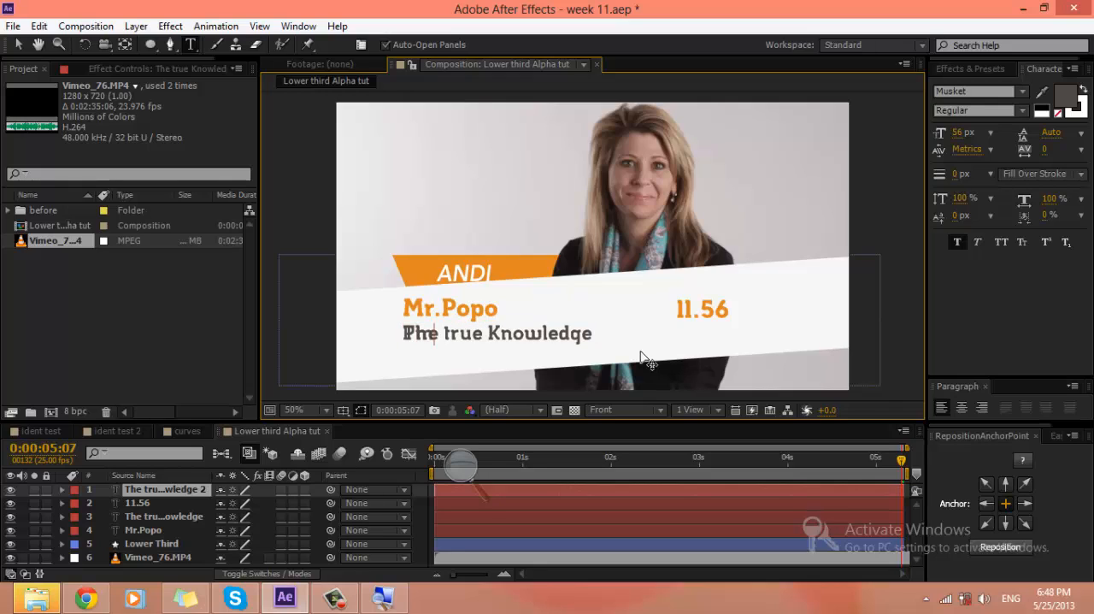
pyautogui.moveTo(459, 371); pyautogui.dragTo(796, 354)
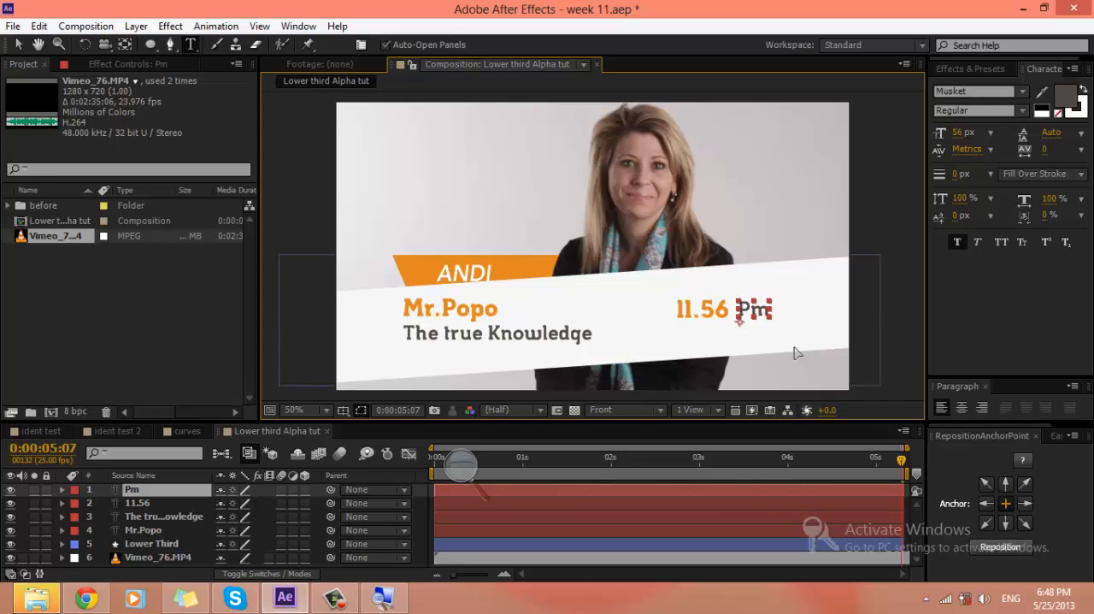
pyautogui.click(997, 546)
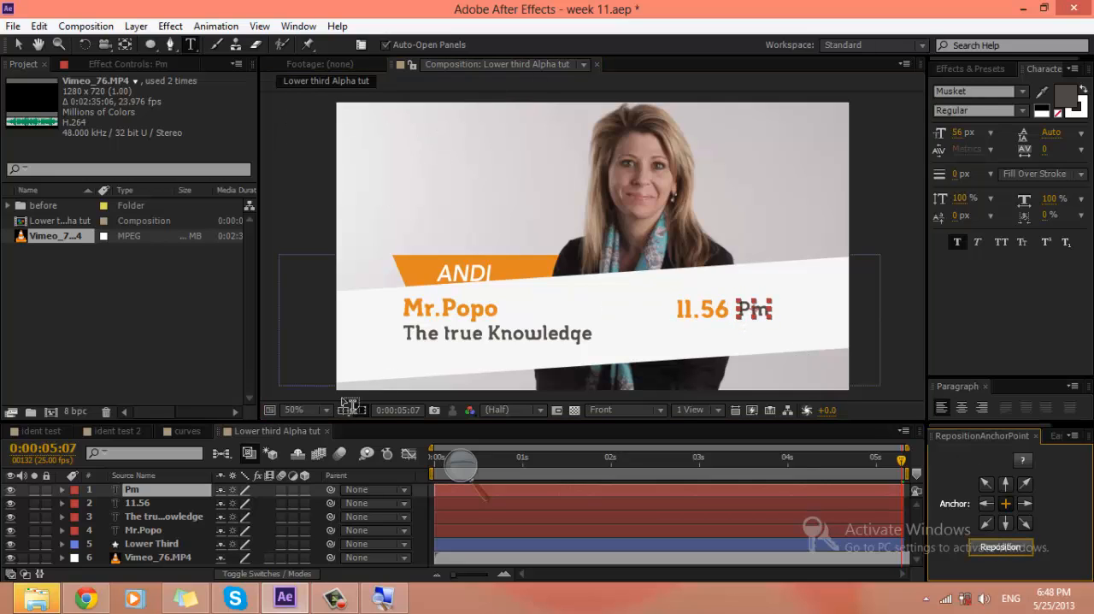
# Step: Show the rulers and add a horizontal guide at about 538 px near the baseline of the 11.56 text
pyautogui.click(343, 410)
pyautogui.click(376, 504)
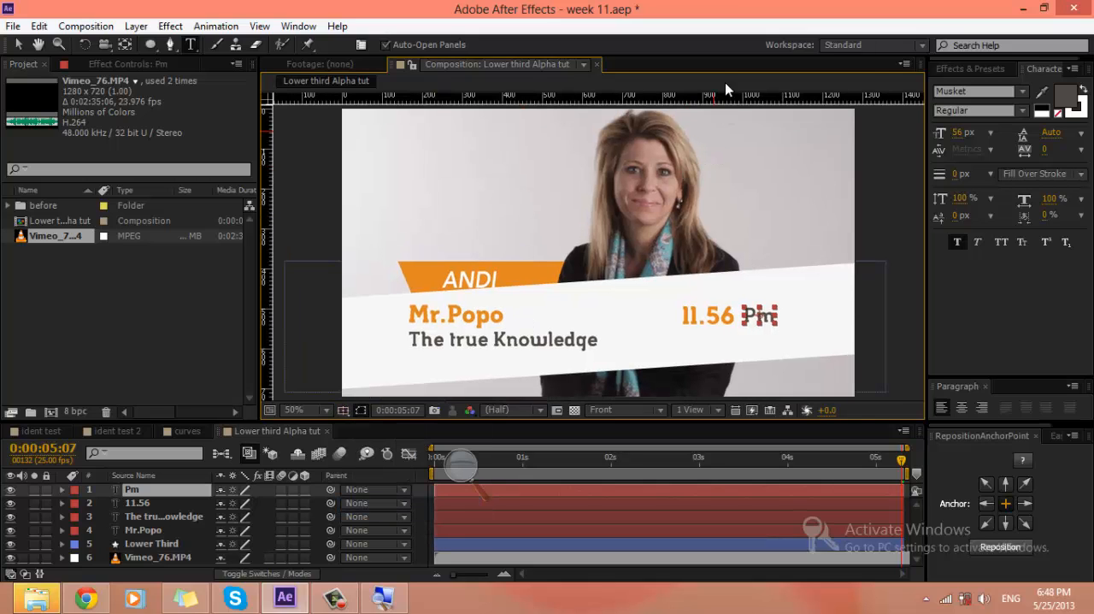
pyautogui.moveTo(725, 98); pyautogui.dragTo(734, 322)
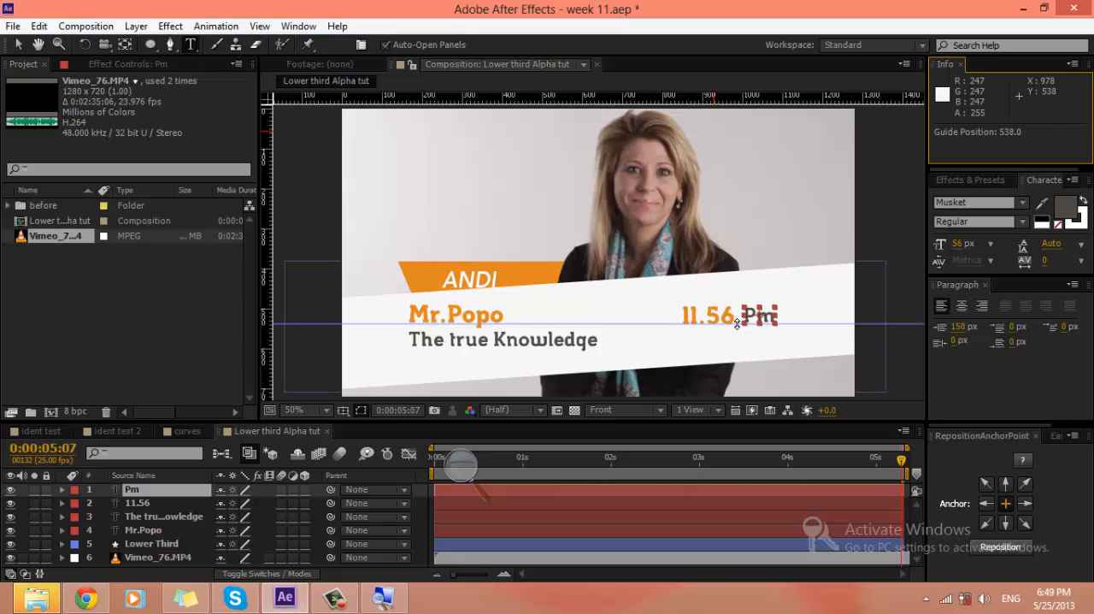
pyautogui.scroll(2, 639, 354)
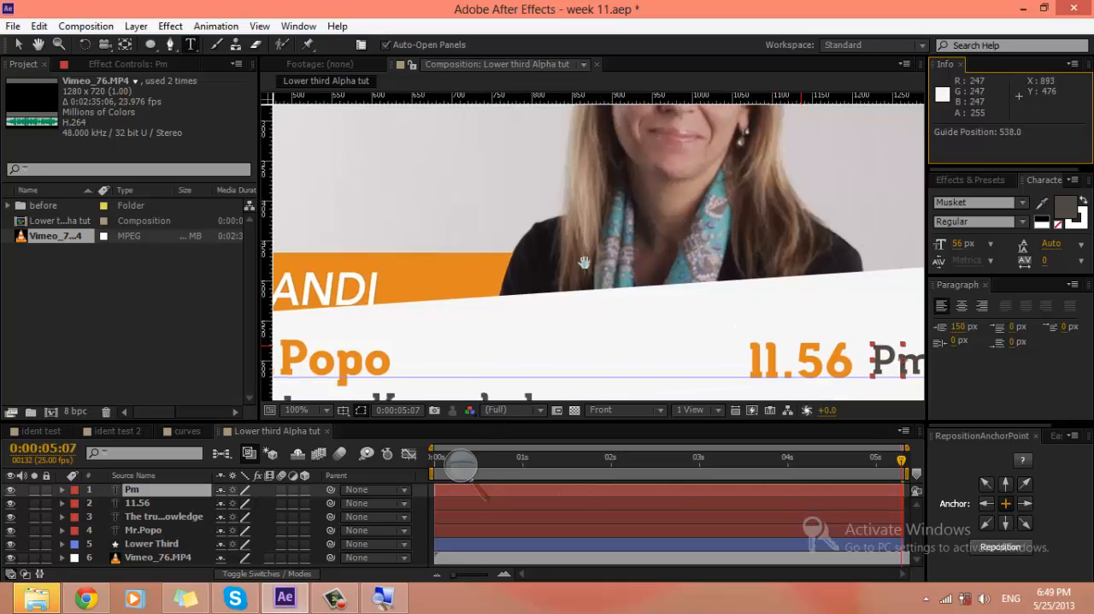
# Step: Nudge the Mr.Popo text down to position 325.5, 516.9 so its baseline sits on the guide
pyautogui.moveTo(584, 263); pyautogui.dragTo(837, 251)
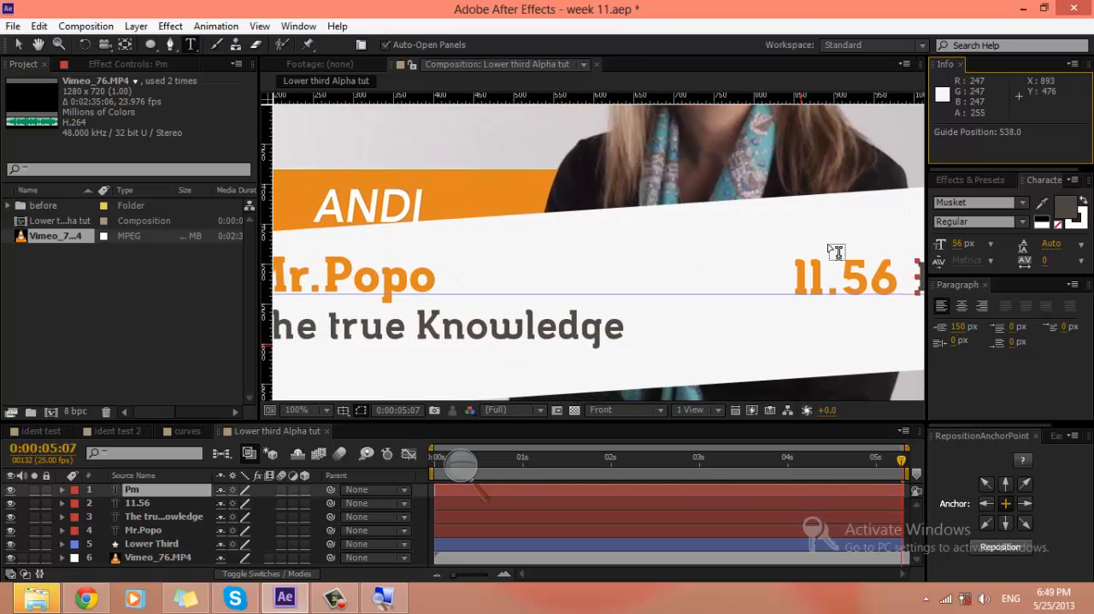
pyautogui.press('v')
pyautogui.click(382, 285)
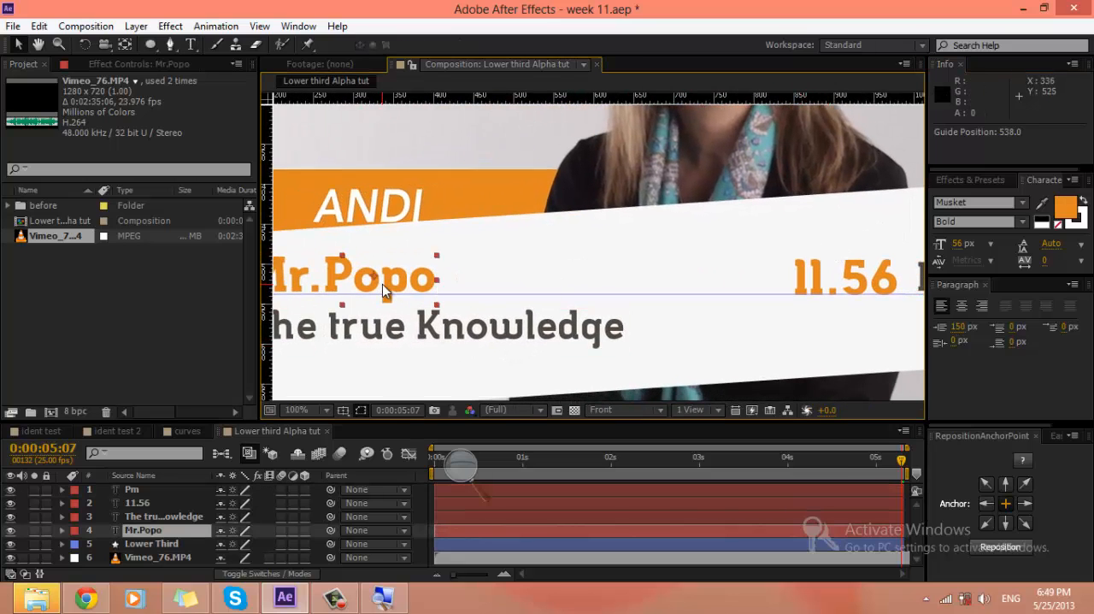
pyautogui.press('Down')
pyautogui.press('Down')
pyautogui.press('Down')
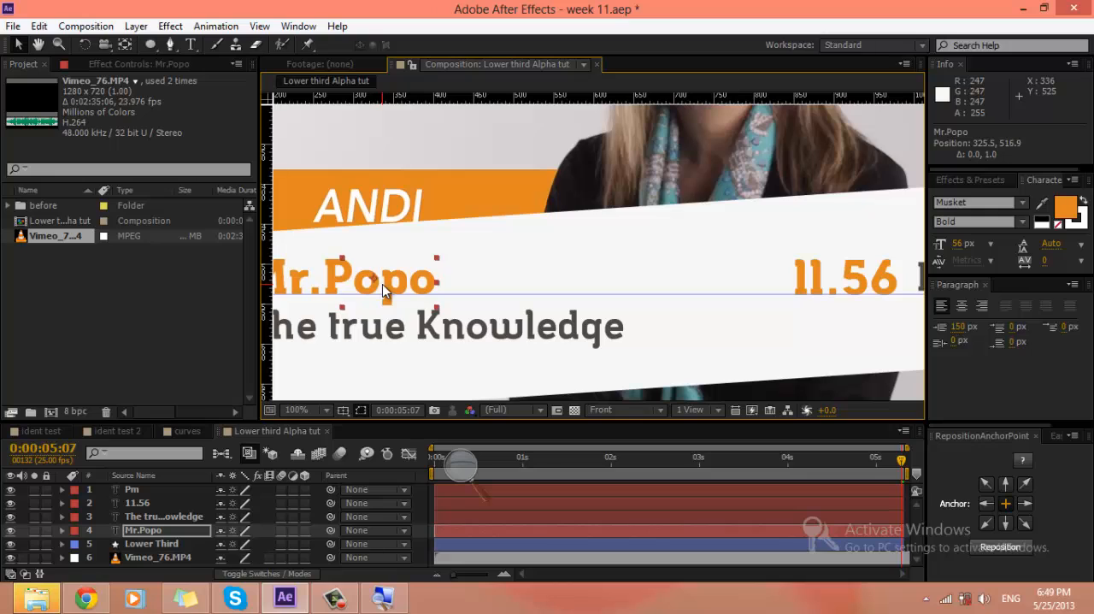
# Step: Nudge the Pm text down onto the guide and closer to 11.56, to position 1030.0, 518.7
pyautogui.moveTo(678, 246); pyautogui.dragTo(522, 241)
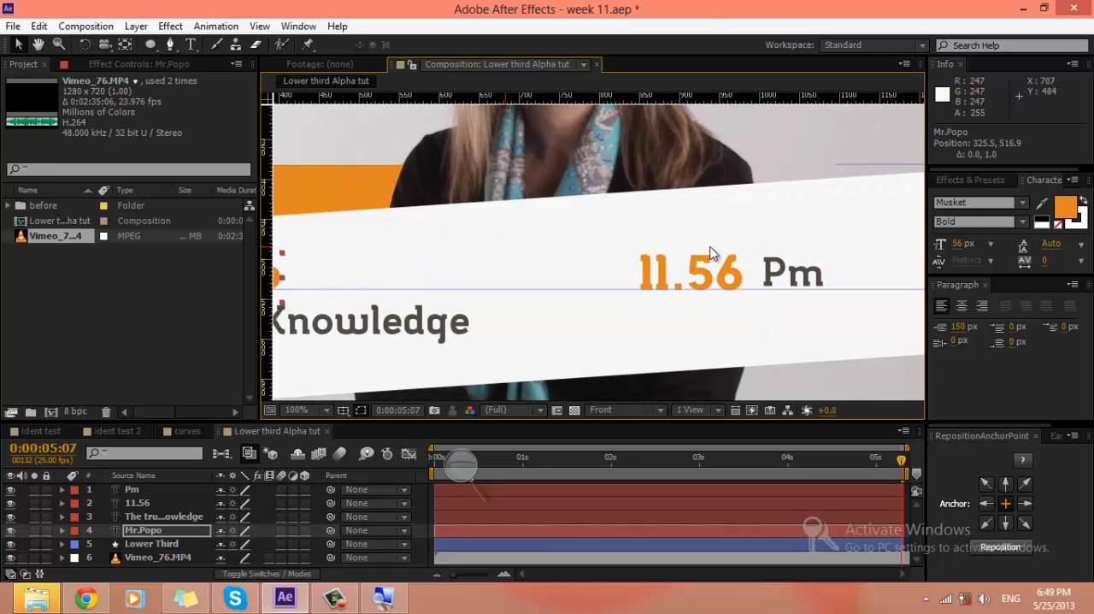
pyautogui.click(793, 280)
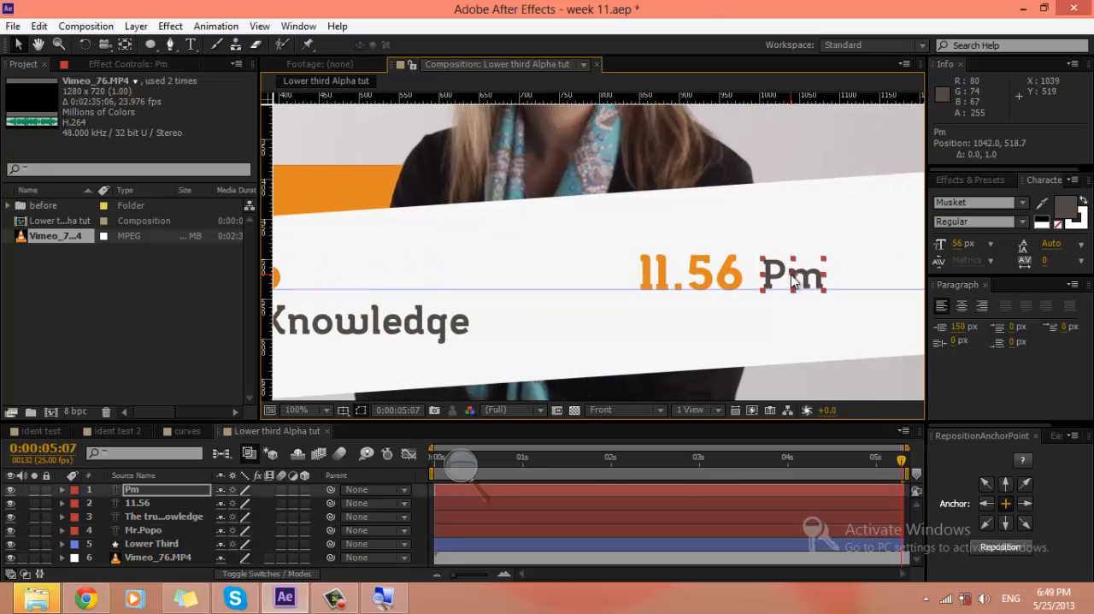
pyautogui.press('Left')
pyautogui.press('Left')
pyautogui.press('Left')
pyautogui.press('Left')
pyautogui.press('Left')
pyautogui.press('Left')
pyautogui.press('Left')
pyautogui.press('Left')
pyautogui.press('Left')
pyautogui.press('Left')
pyautogui.press('Left')
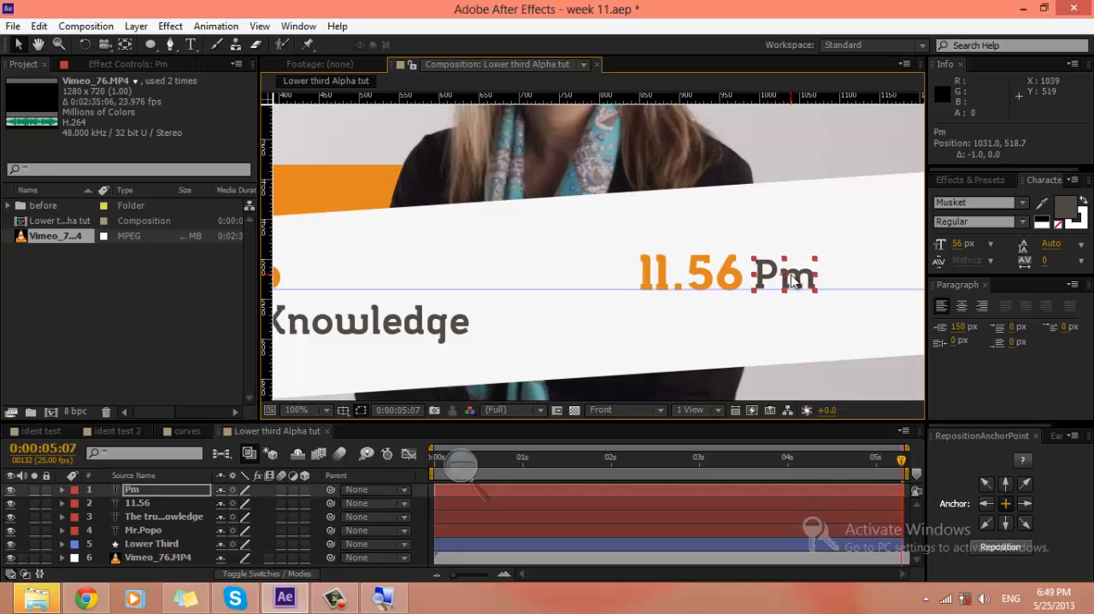
pyautogui.press('Left')
# Step: Deselect the text layers and remove the horizontal guide from the composition
pyautogui.press(',')
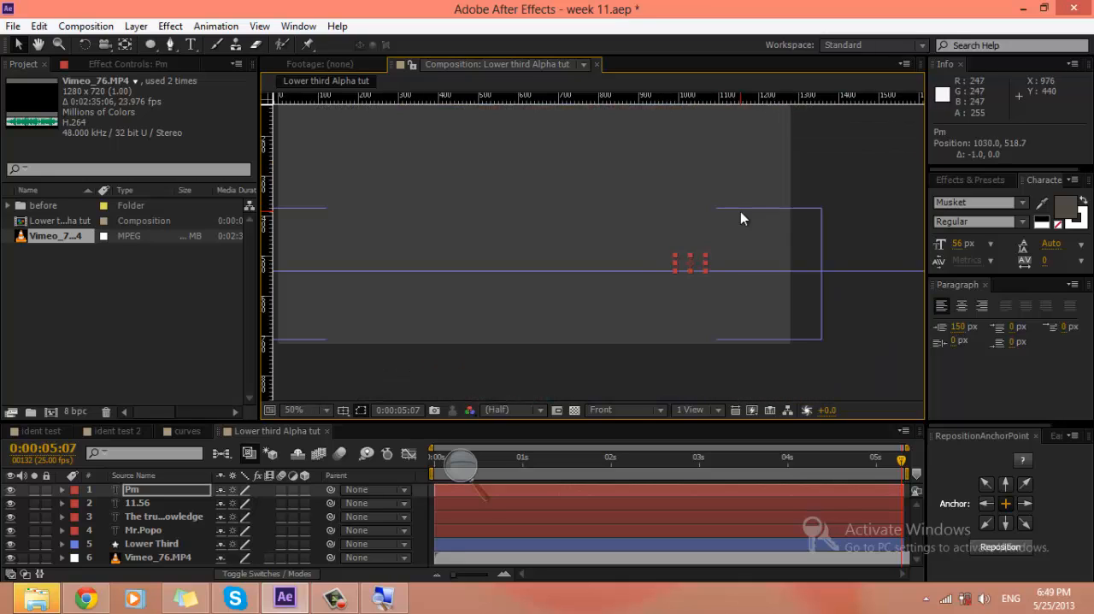
pyautogui.press(',')
pyautogui.click(426, 499)
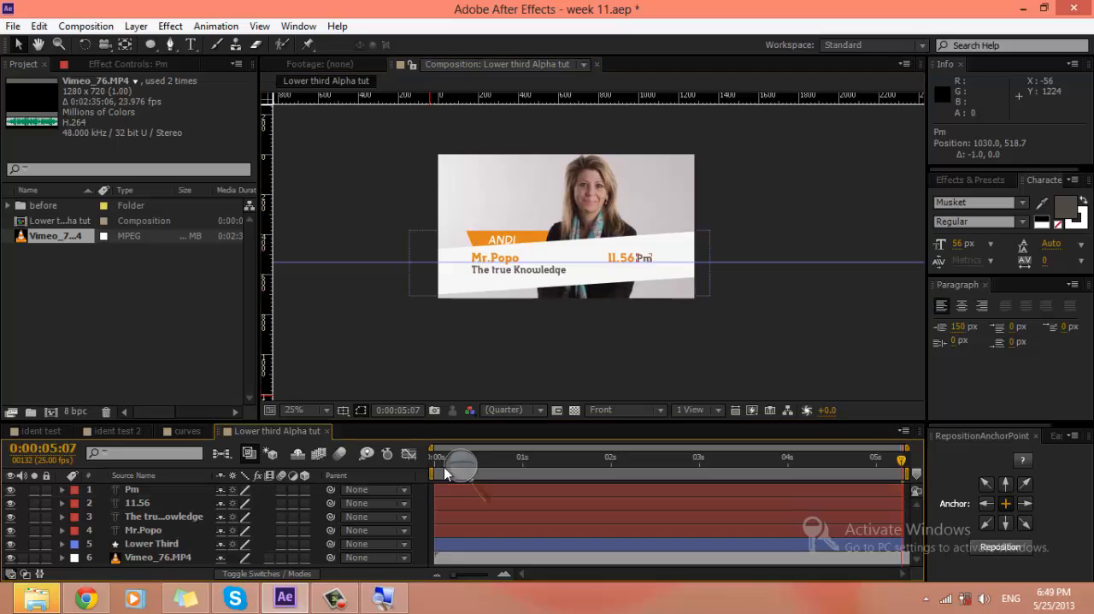
pyautogui.click(614, 246)
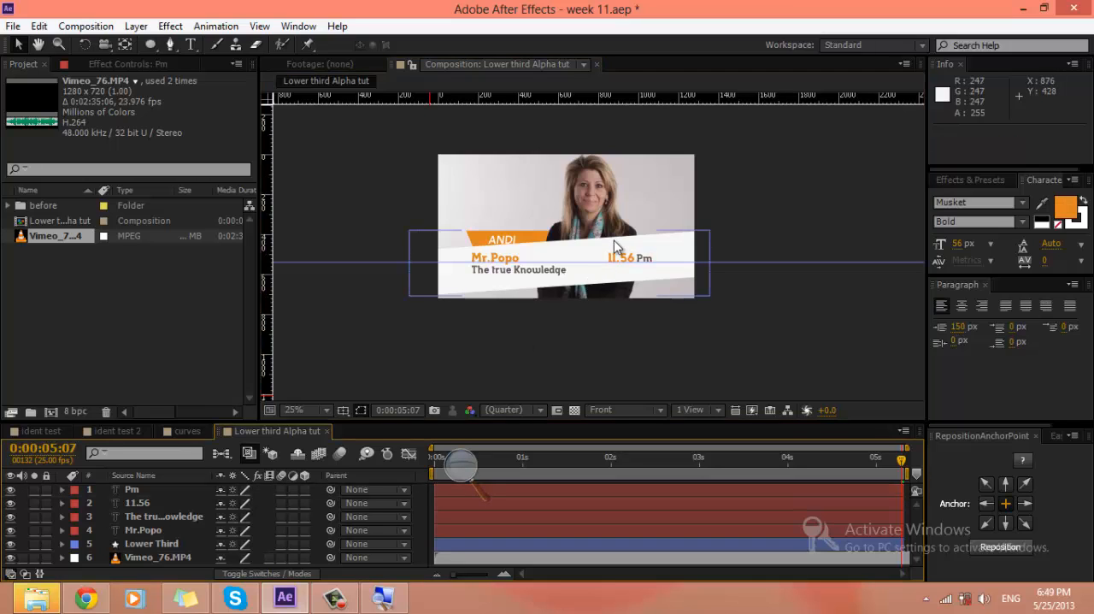
pyautogui.scroll(2, 613, 246)
pyautogui.moveTo(610, 232); pyautogui.dragTo(602, 96)
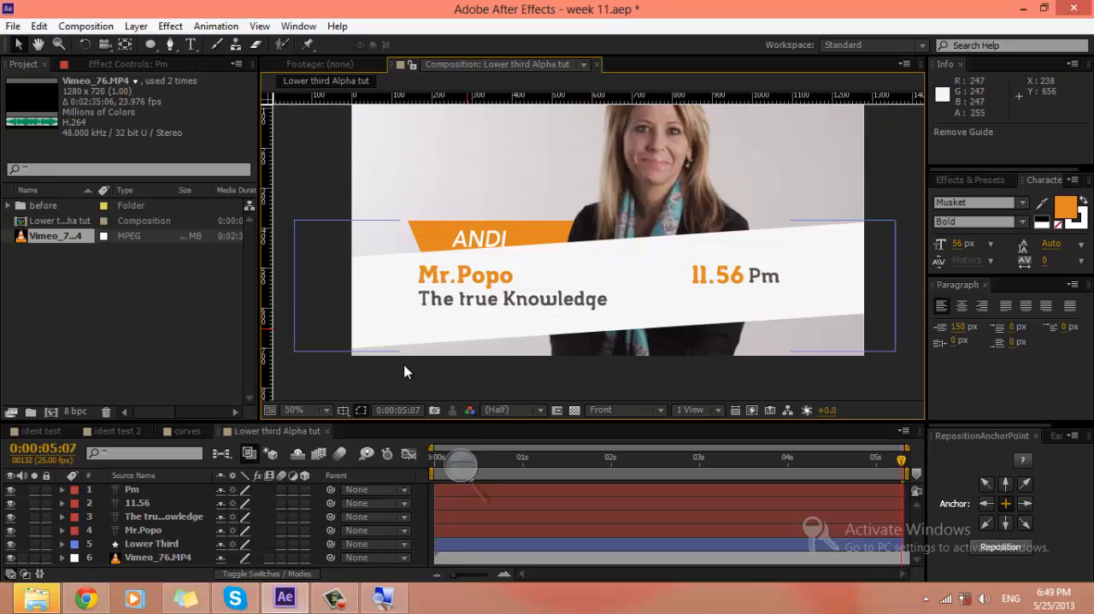
# Step: Hide the Vimeo_76.MP4 footage layer so only the lower third shows, leaving no layer selected
pyautogui.click(10, 557)
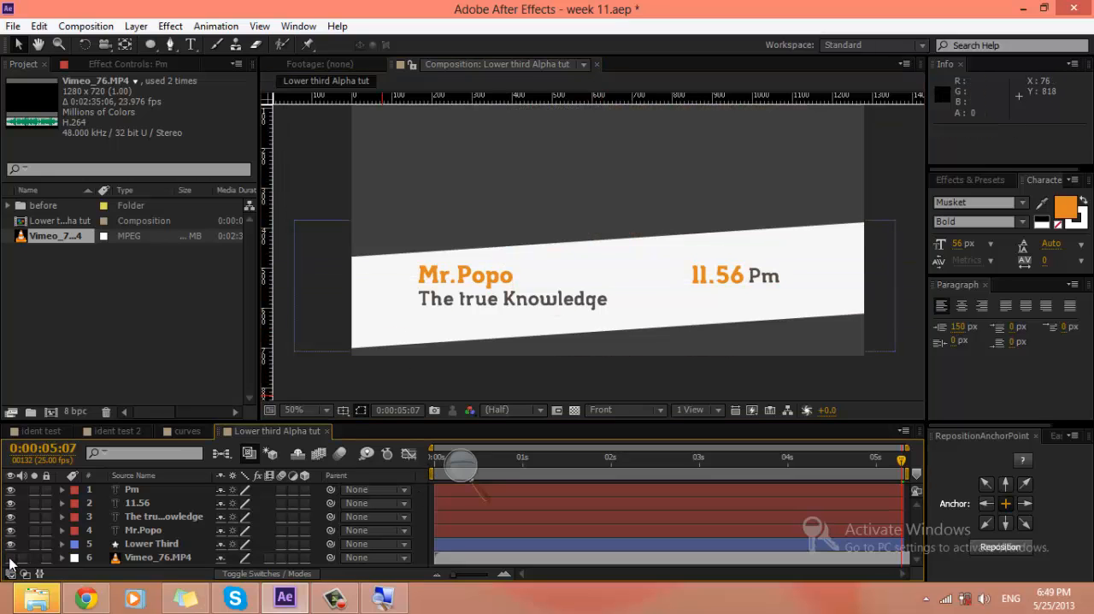
pyautogui.click(477, 272)
pyautogui.click(332, 167)
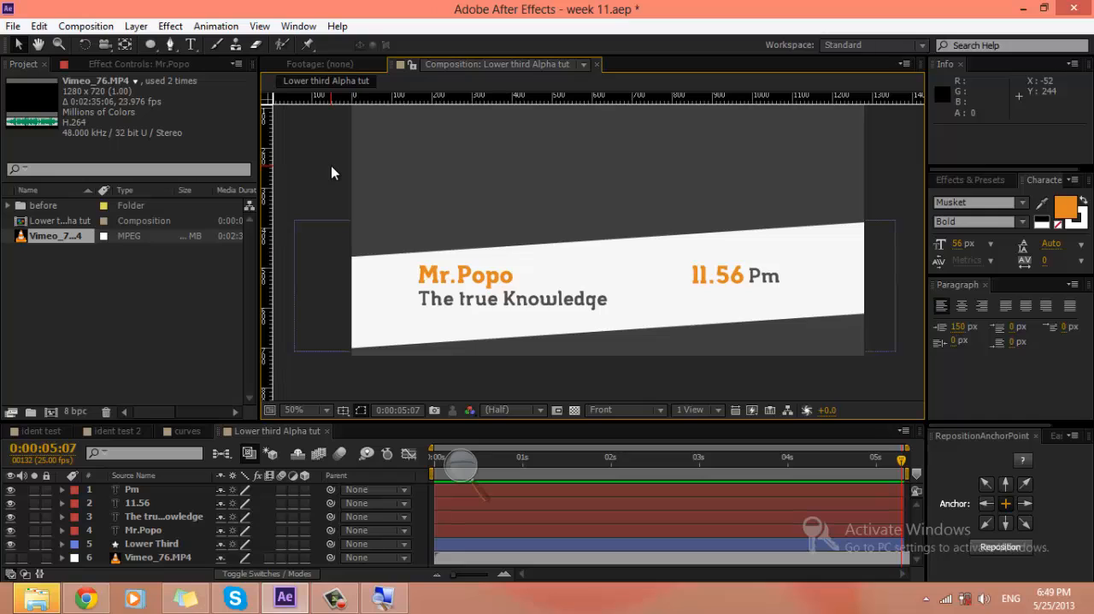
# Step: Create a new composition from the Vimeo_76.MP4 footage and move the current time to 0:00:33:14
pyautogui.click(36, 273)
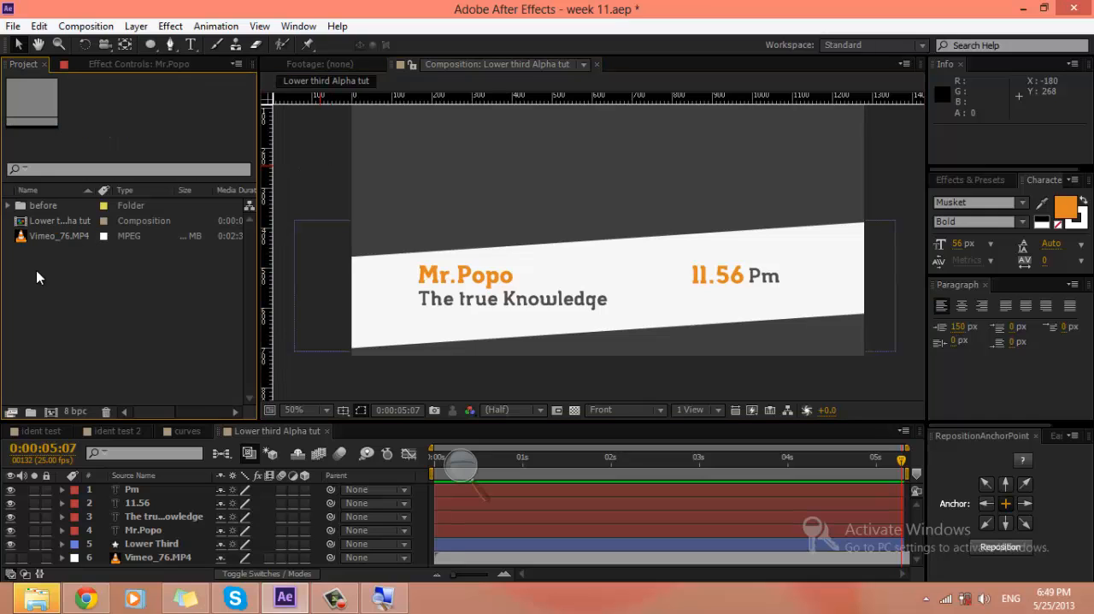
pyautogui.moveTo(43, 242); pyautogui.dragTo(51, 412)
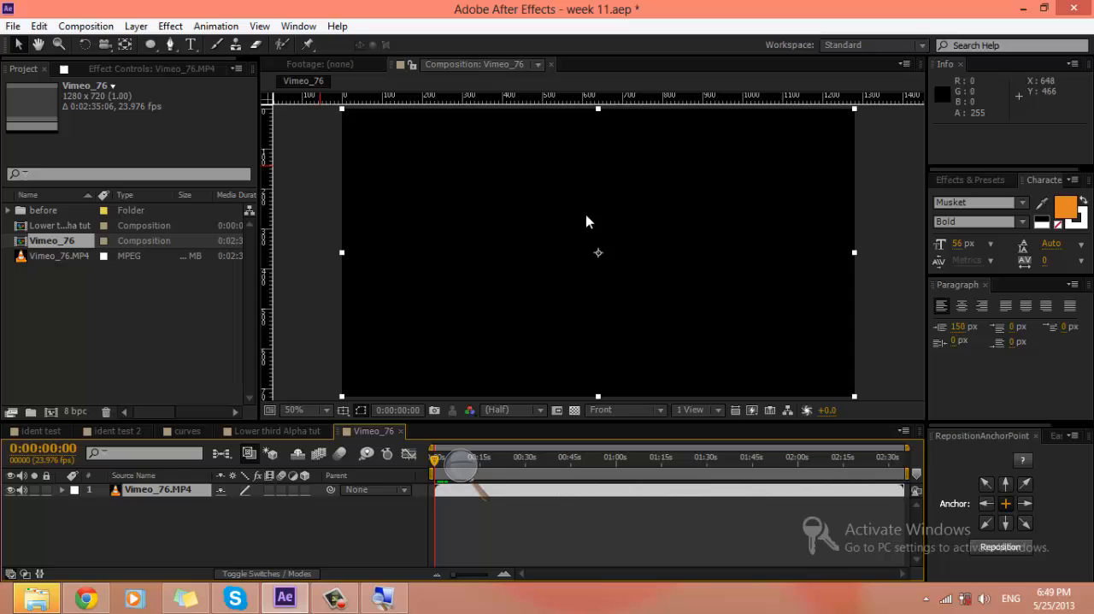
pyautogui.click(536, 455)
# Step: Draw a white star shape over the graphics beside the woman and turn off its stroke
pyautogui.moveTo(158, 44); pyautogui.dragTo(211, 116)
pyautogui.moveTo(529, 169)
pyautogui.mouseDown()
pyautogui.moveTo(616, 222)
pyautogui.moveTo(573, 210)
pyautogui.moveTo(552, 171)
pyautogui.moveTo(560, 227)
pyautogui.mouseUp()
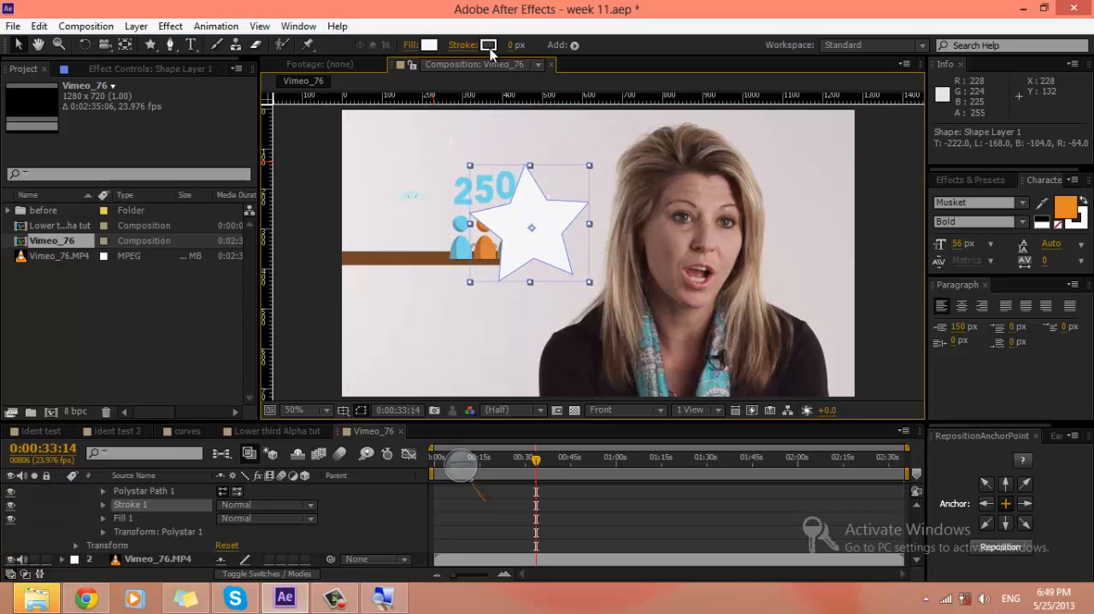
pyautogui.keyDown('alt'); pyautogui.click(488, 45); pyautogui.keyUp('alt')
pyautogui.keyDown('alt'); pyautogui.click(490, 49); pyautogui.keyUp('alt')
pyautogui.keyDown('alt'); pyautogui.click(490, 48); pyautogui.keyUp('alt')
pyautogui.scroll(2, 68, 525)
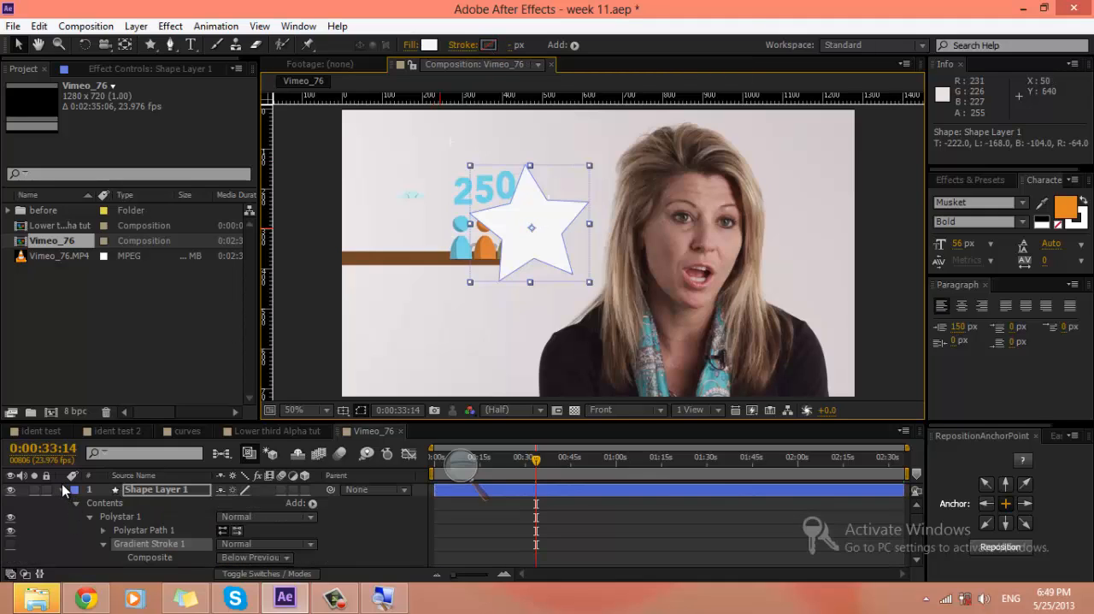
# Step: Collapse the properties of Shape Layer 1, deselect it, and display the Mode and TrkMat columns in the timeline
pyautogui.click(62, 489)
pyautogui.click(156, 516)
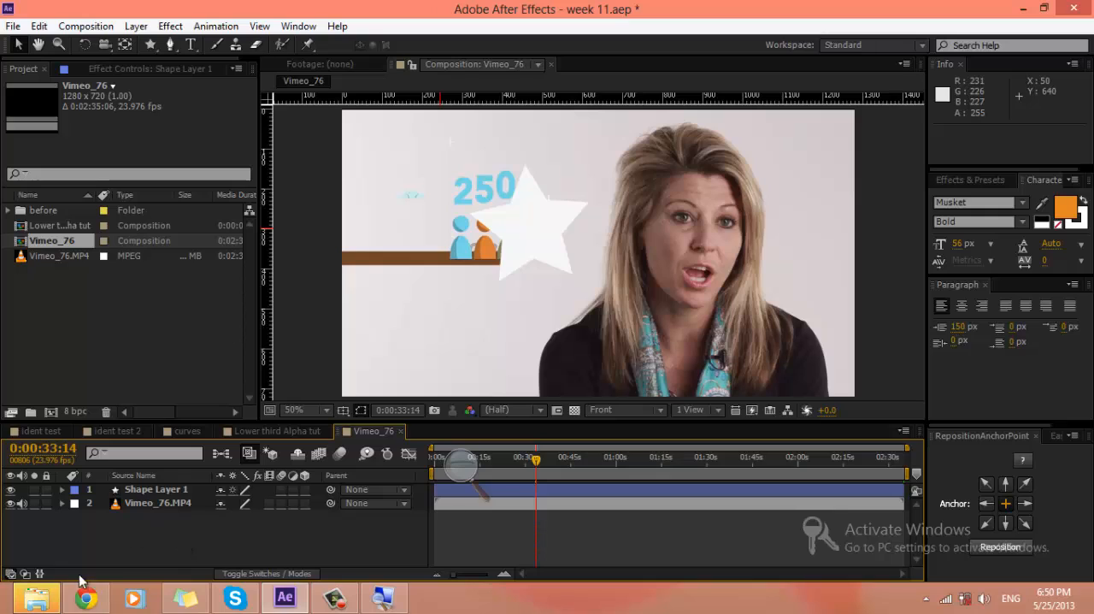
pyautogui.click(25, 574)
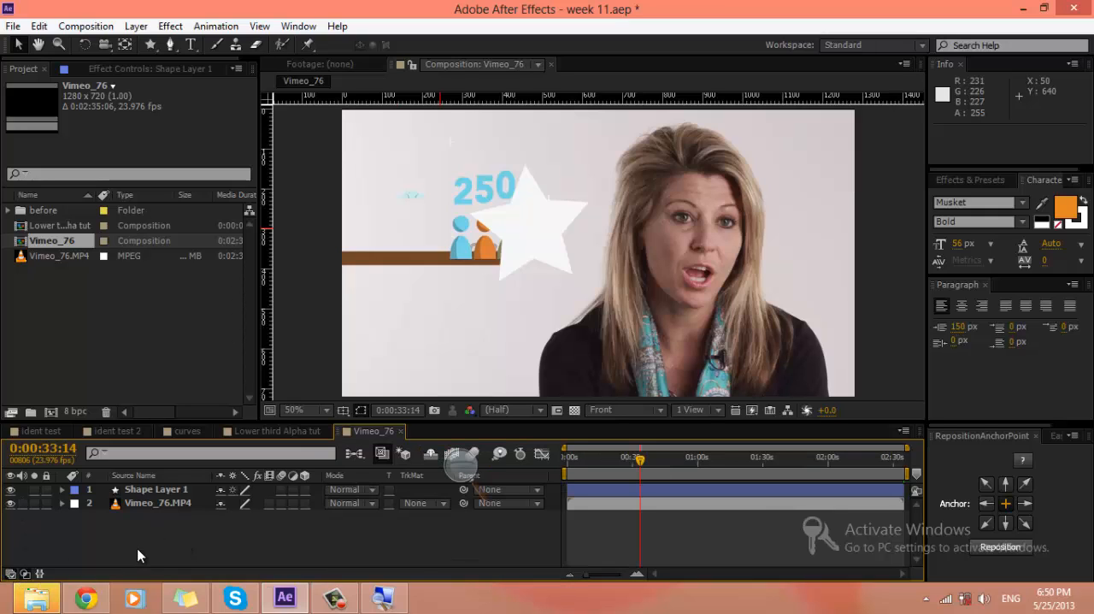
# Step: Try moving the star and the Vimeo_76.MP4 footage independently, and undo the footage's move
pyautogui.moveTo(537, 236); pyautogui.dragTo(696, 329)
pyautogui.hotkey('ctrl', 'z')
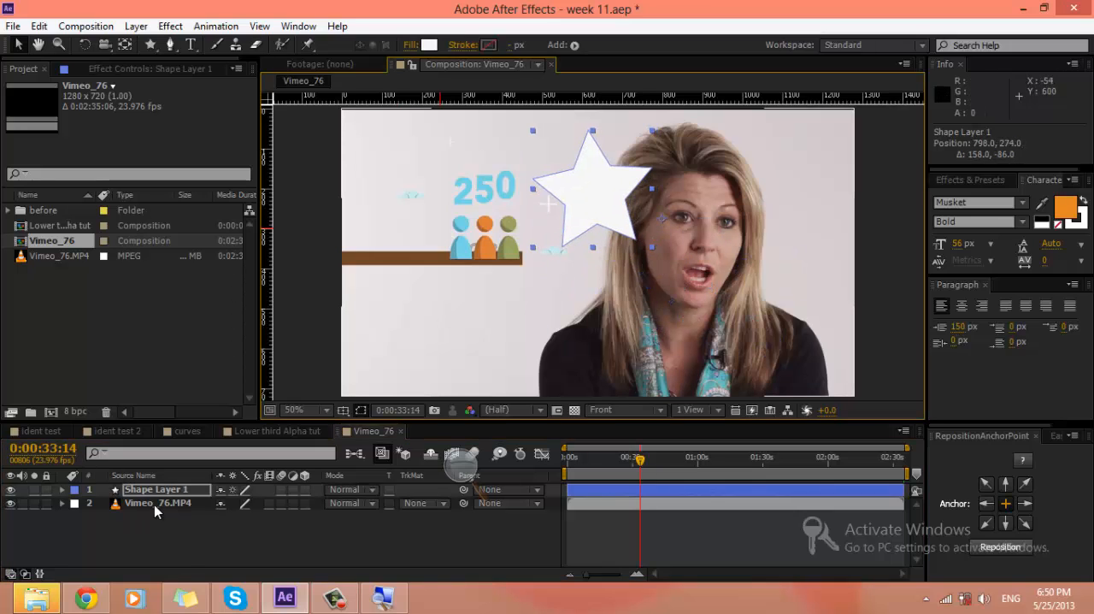
pyautogui.click(156, 504)
pyautogui.moveTo(605, 196)
pyautogui.mouseDown()
pyautogui.moveTo(573, 205)
pyautogui.moveTo(616, 188)
pyautogui.mouseUp()
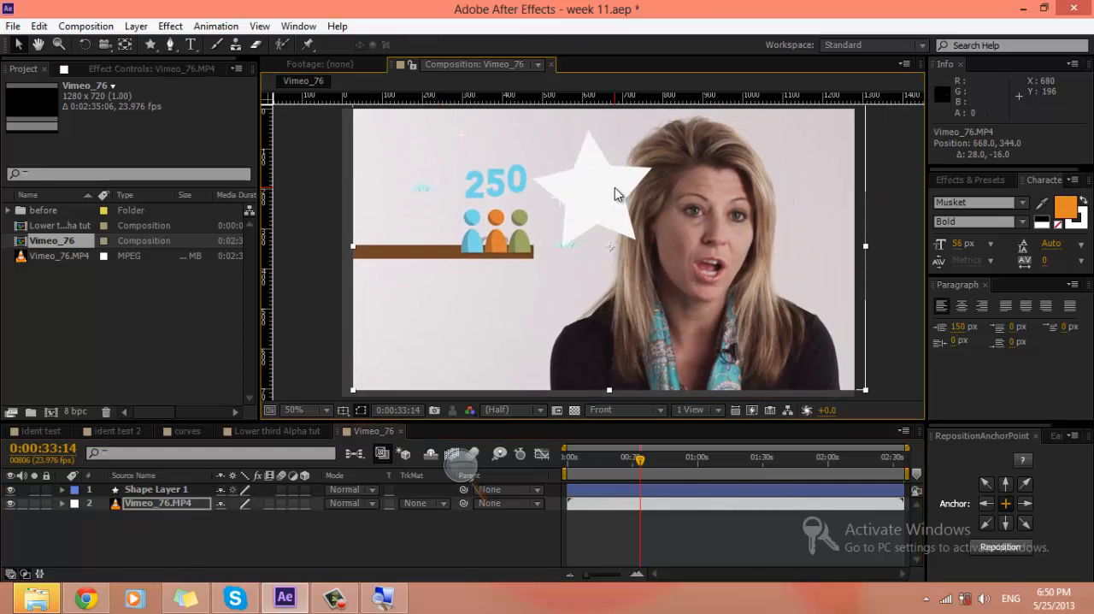
pyautogui.hotkey('ctrl', 'z')
# Step: Move the star in Shape Layer 1 over the woman's face, to position 1058.0, 374.0
pyautogui.click(183, 491)
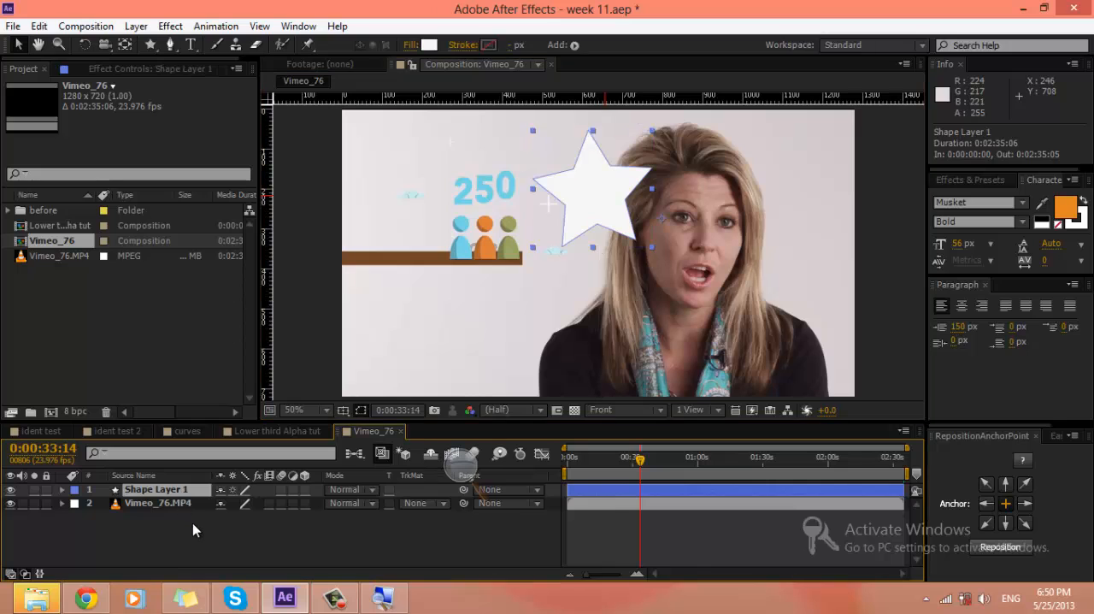
pyautogui.click(193, 523)
pyautogui.moveTo(612, 191); pyautogui.dragTo(673, 236)
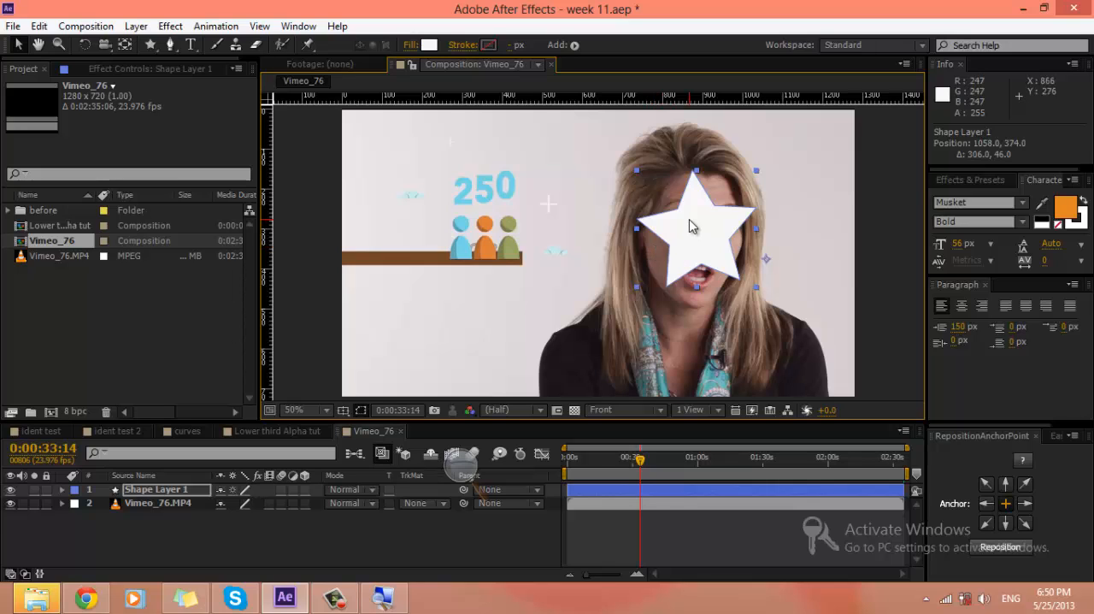
# Step: Hide Shape Layer 1 and draw a closed ten-vertex star mask around the woman's face on the Vimeo_76.MP4 layer with the Pen tool
pyautogui.click(157, 502)
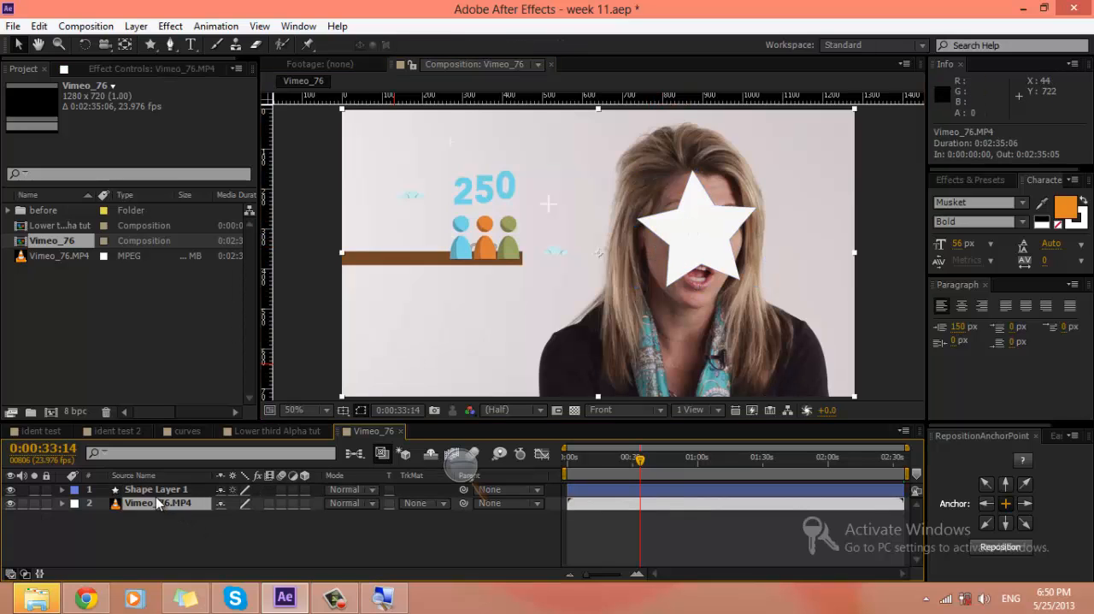
pyautogui.click(10, 489)
pyautogui.click(170, 44)
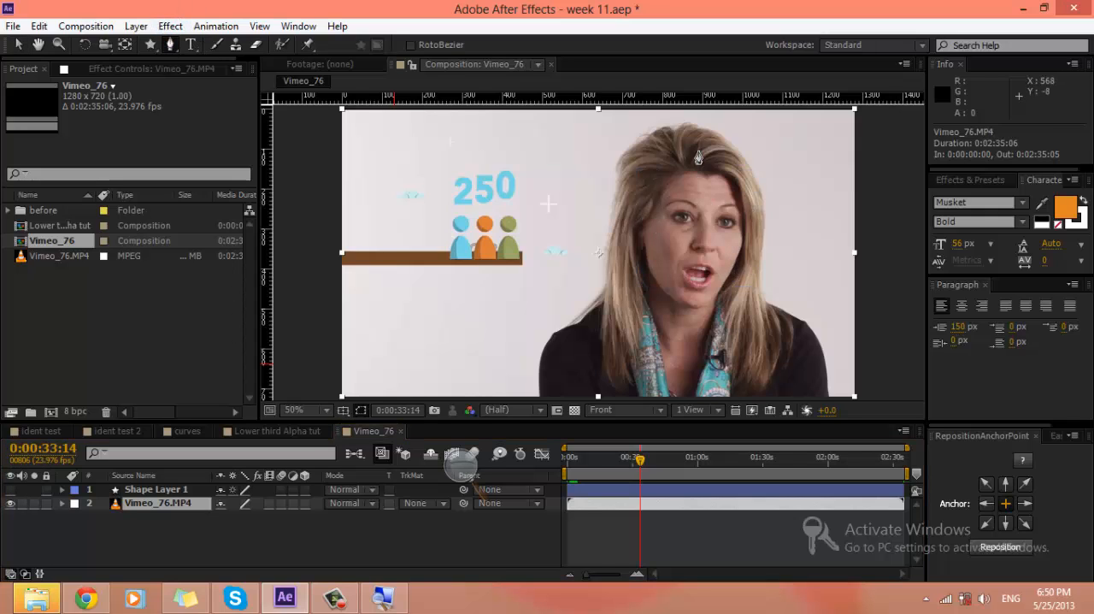
pyautogui.click(688, 162)
pyautogui.click(673, 224)
pyautogui.click(554, 230)
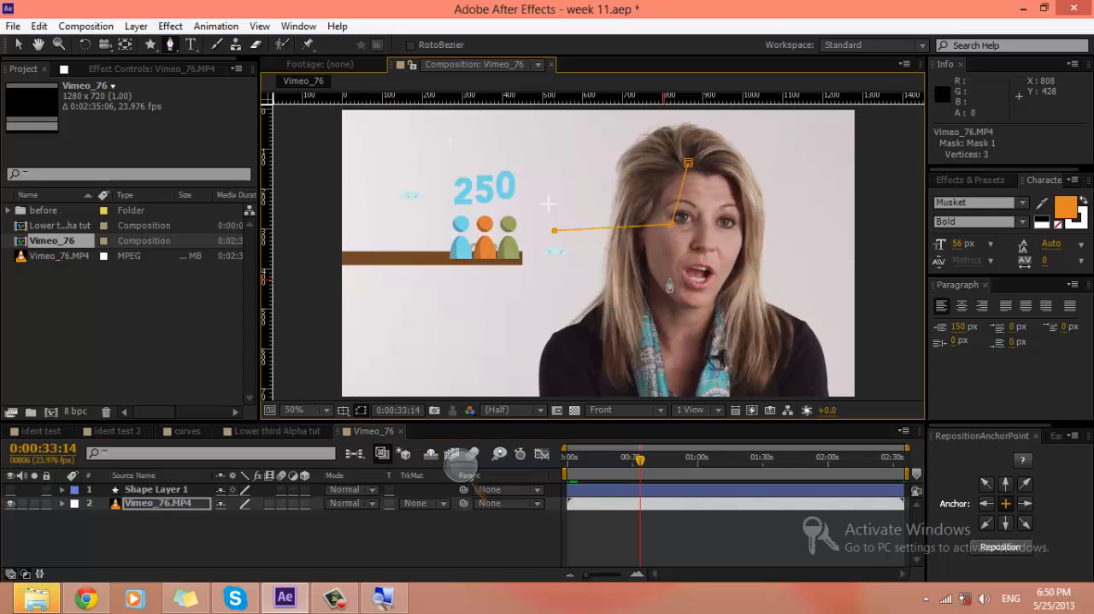
pyautogui.click(666, 280)
pyautogui.click(634, 374)
pyautogui.click(729, 301)
pyautogui.click(821, 368)
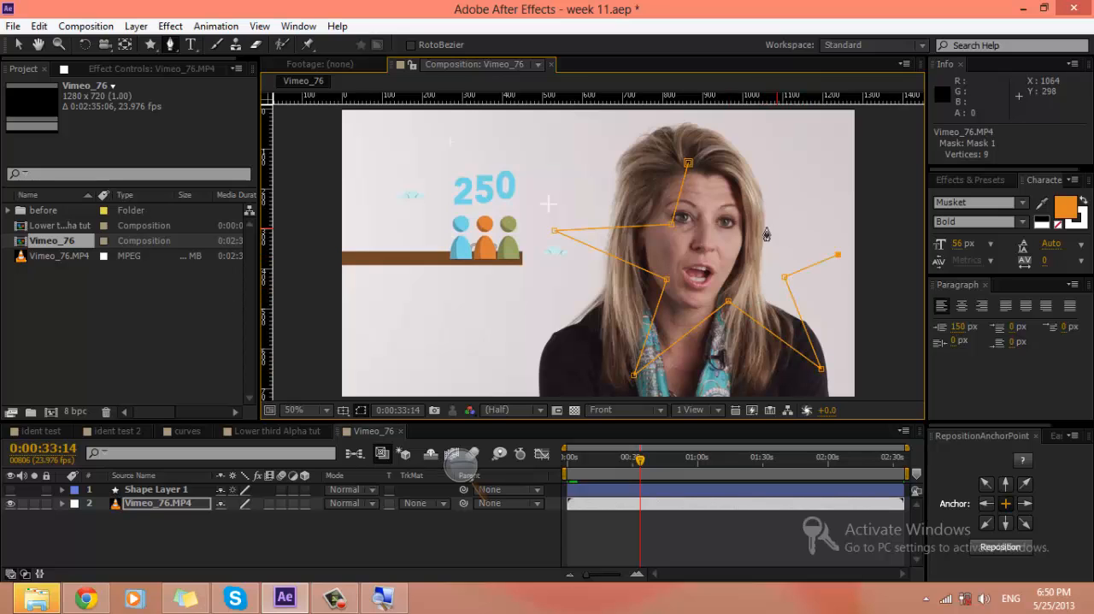
pyautogui.click(688, 163)
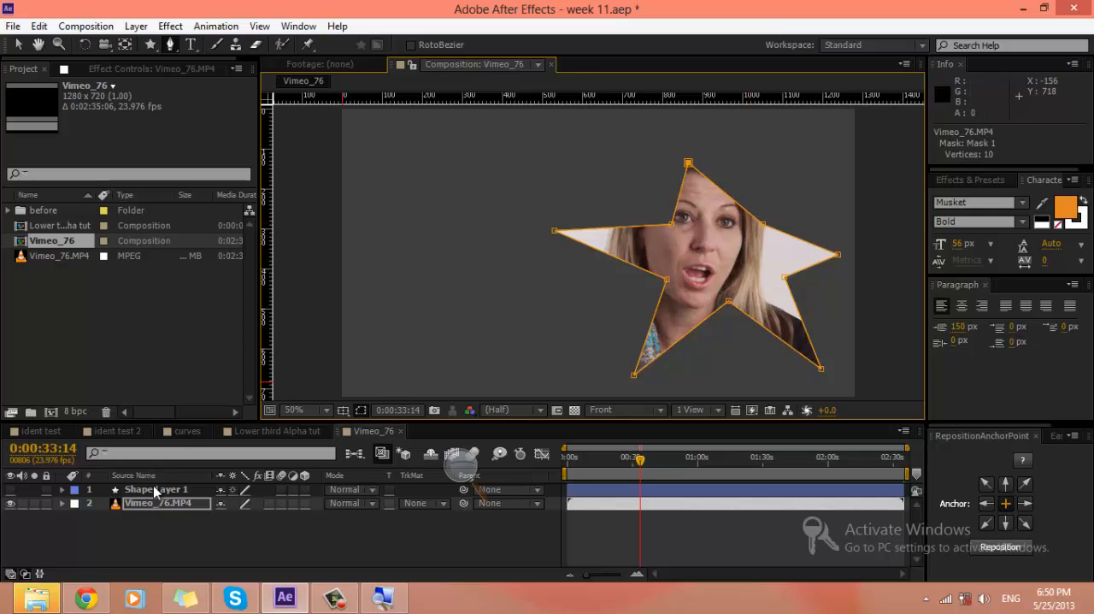
# Step: Undo the whole star mask on Vimeo_76.MP4, dismiss the notification, and deselect the layer
pyautogui.hotkey('ctrl', 'z')
pyautogui.hotkey('ctrl', 'z')
pyautogui.hotkey('ctrl', 'z')
pyautogui.hotkey('ctrl', 'z')
pyautogui.hotkey('ctrl', 'z')
pyautogui.hotkey('ctrl', 'z')
pyautogui.hotkey('ctrl', 'z')
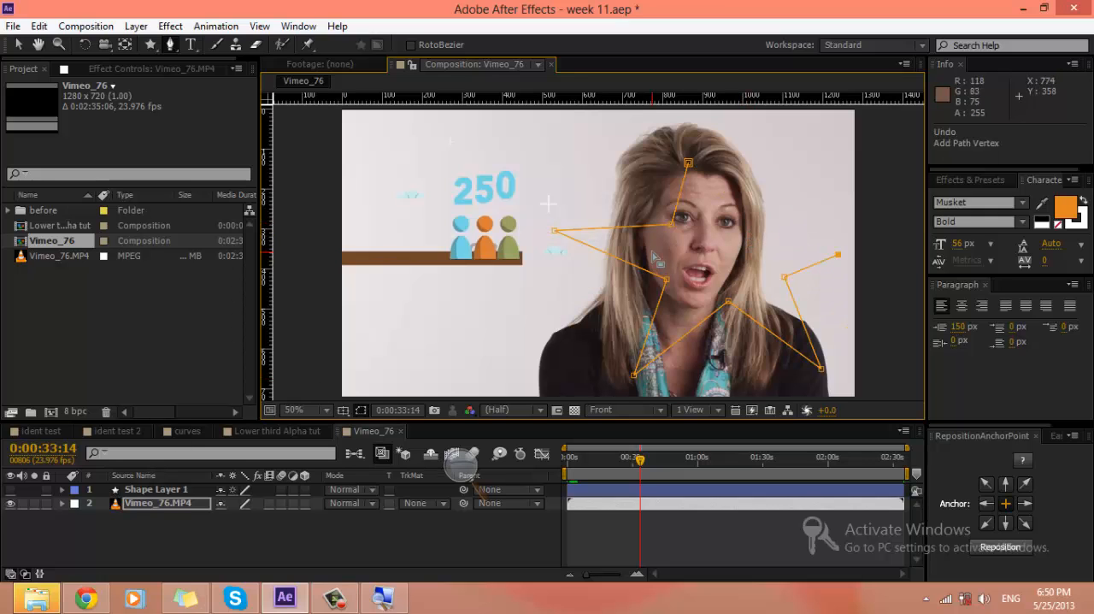
pyautogui.hotkey('ctrl', 'z')
pyautogui.hotkey('ctrl', 'z')
pyautogui.hotkey('ctrl', 'z')
pyautogui.hotkey('ctrl', 'z')
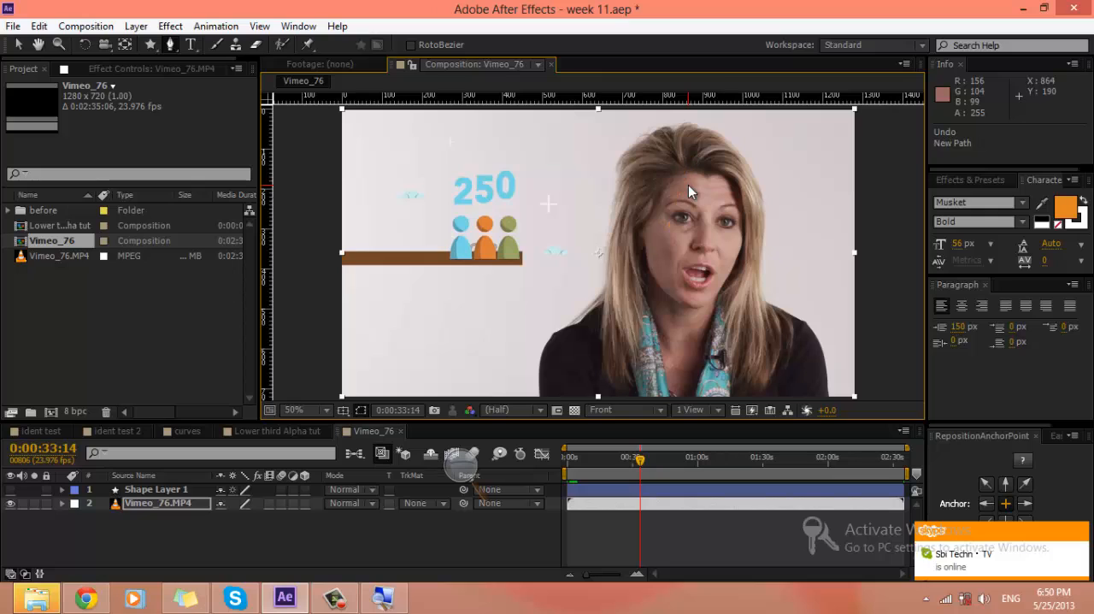
pyautogui.click(1080, 534)
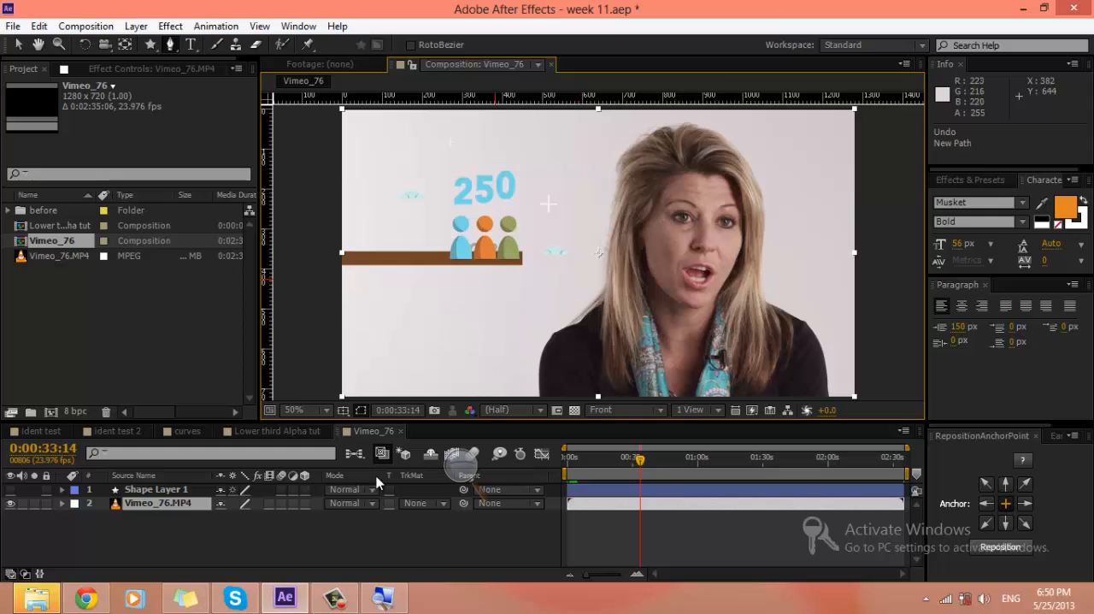
pyautogui.click(164, 521)
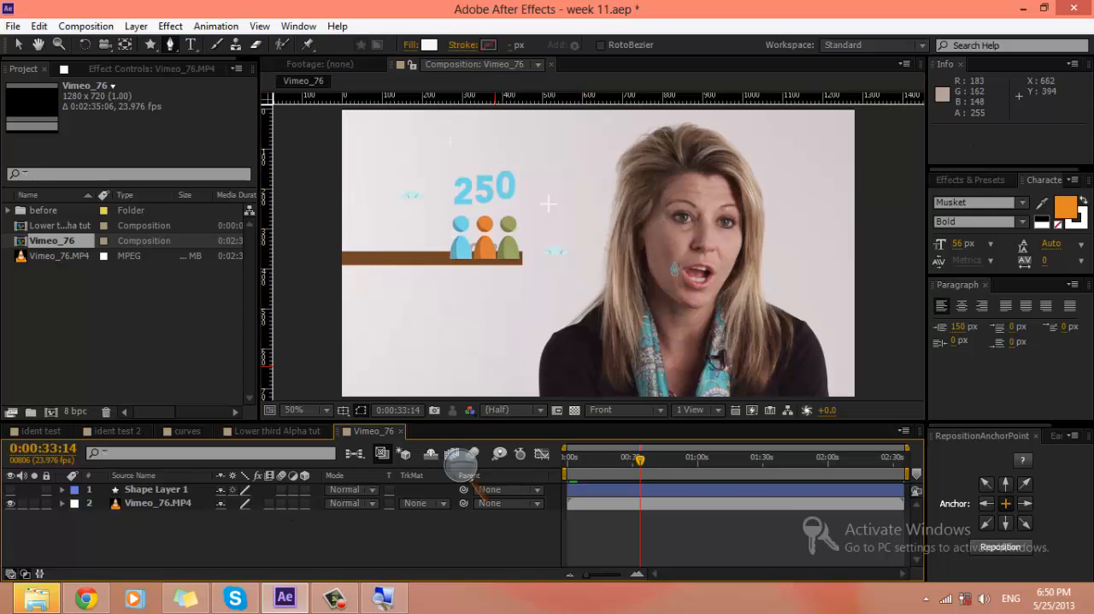
# Step: Show Shape Layer 1 again and set the Vimeo_76.MP4 track matte to Alpha Matte "Shape Layer 1"
pyautogui.click(138, 489)
pyautogui.click(10, 489)
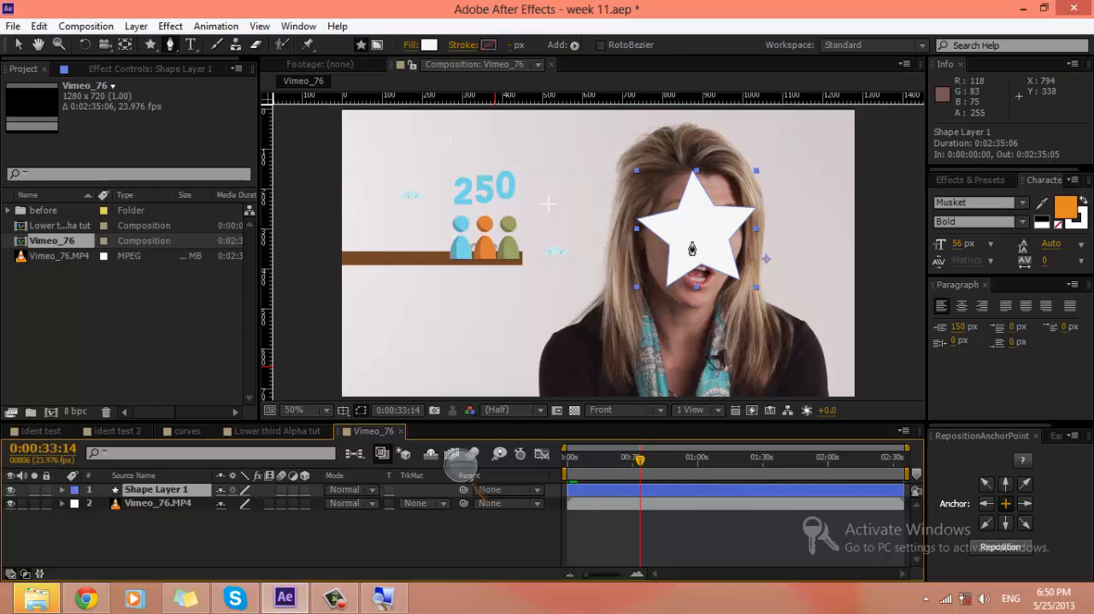
pyautogui.click(155, 503)
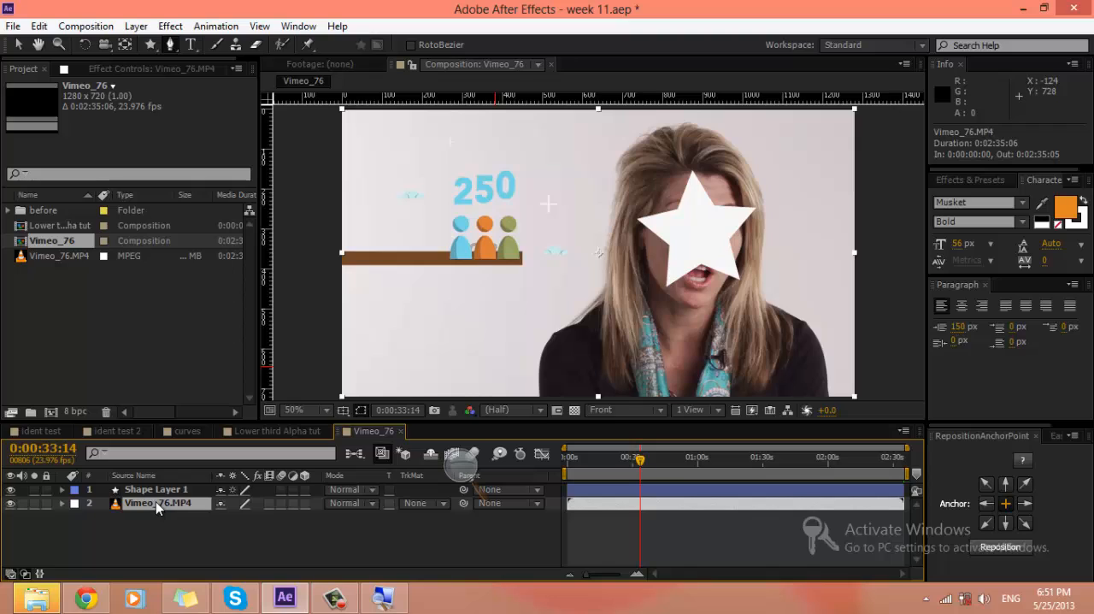
pyautogui.click(154, 491)
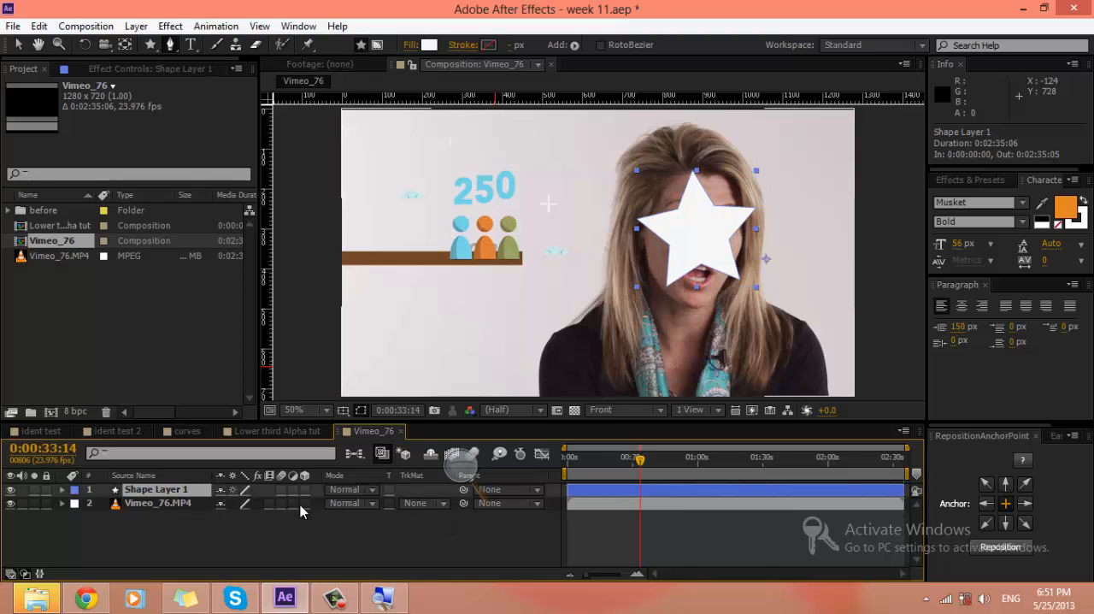
pyautogui.click(177, 505)
pyautogui.click(413, 503)
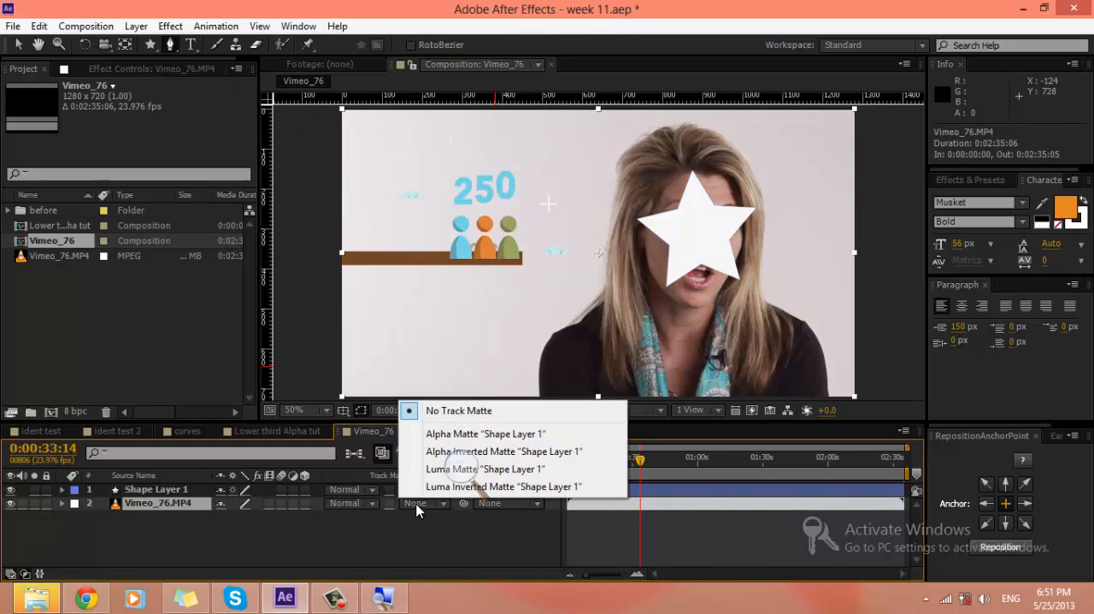
pyautogui.click(430, 435)
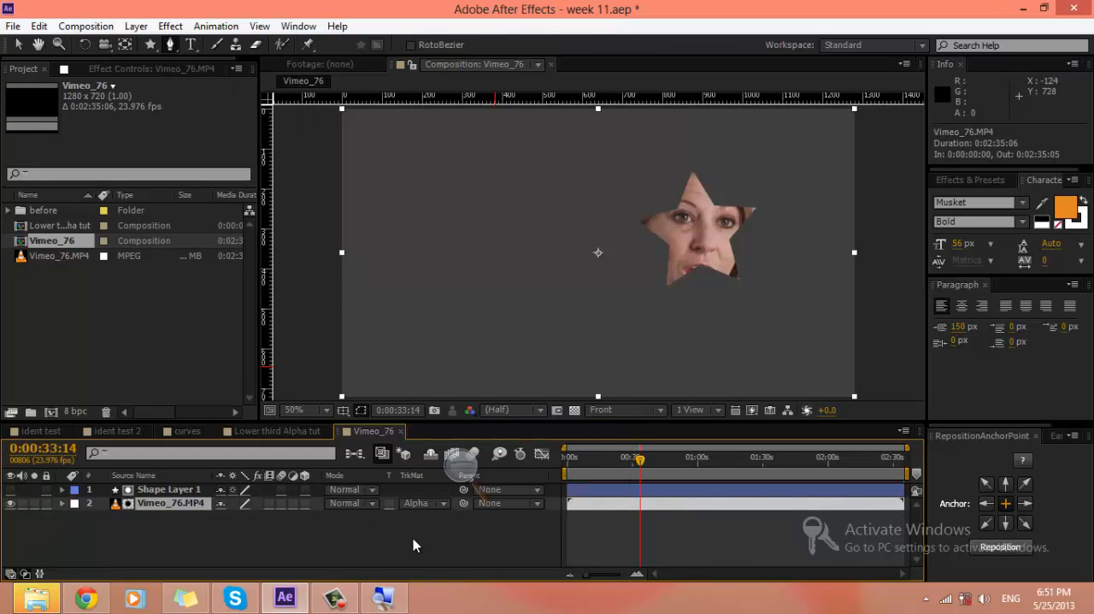
# Step: Scale the star in Shape Layer 1 to 310% and reposition its anchor point to its centre
pyautogui.click(167, 489)
pyautogui.moveTo(690, 270); pyautogui.dragTo(791, 334)
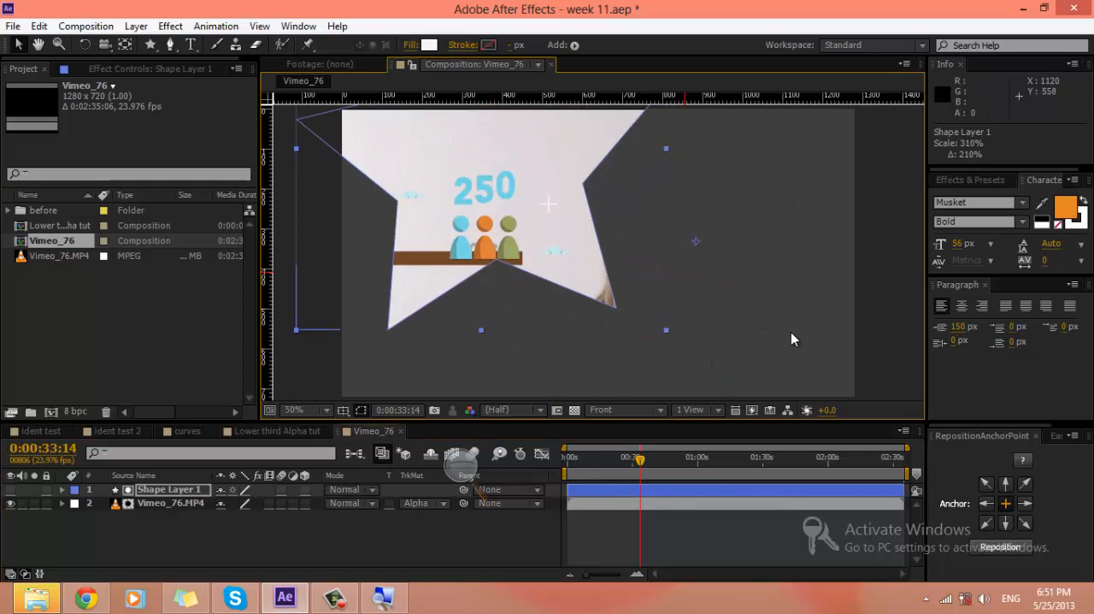
pyautogui.click(1002, 551)
# Step: Move the star matte to position 674.8, 270.6 and check the footage inside it at 0:00:40:22
pyautogui.moveTo(499, 213); pyautogui.dragTo(626, 285)
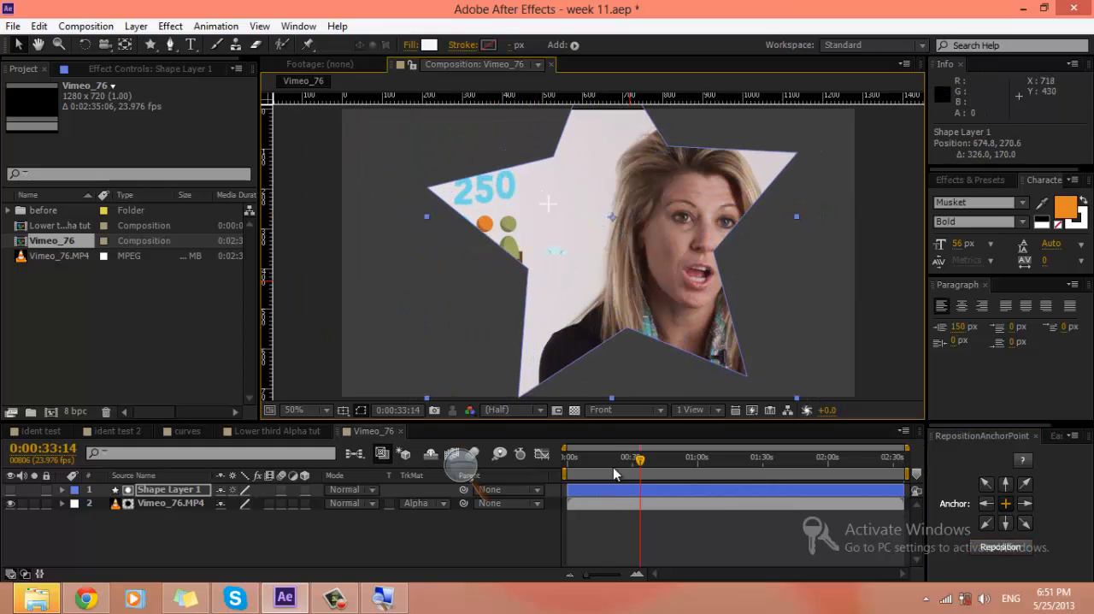
pyautogui.moveTo(581, 462); pyautogui.dragTo(656, 460)
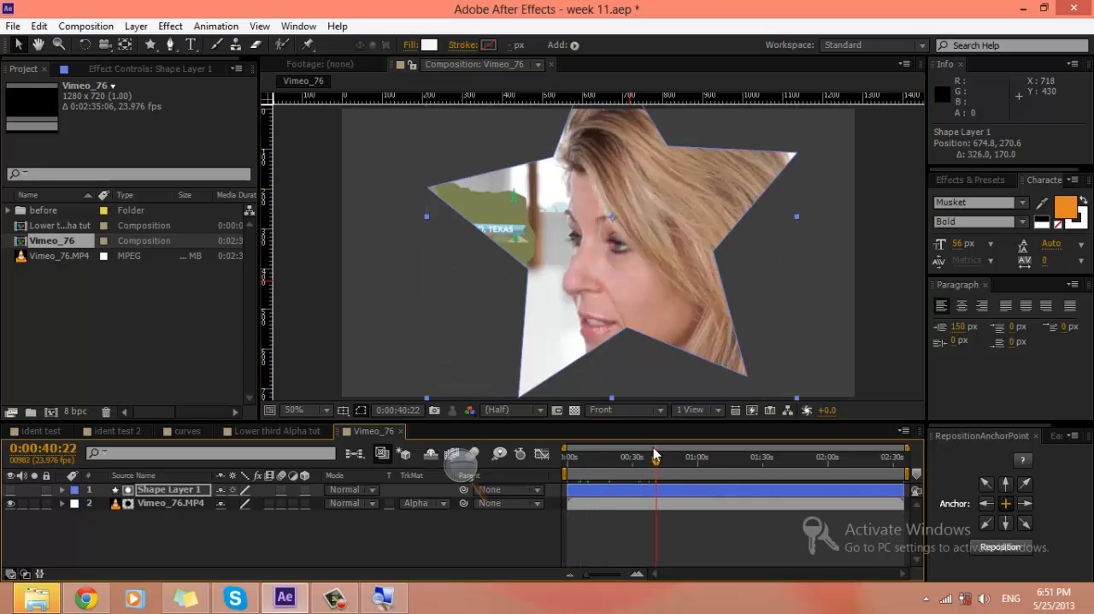
pyautogui.click(272, 553)
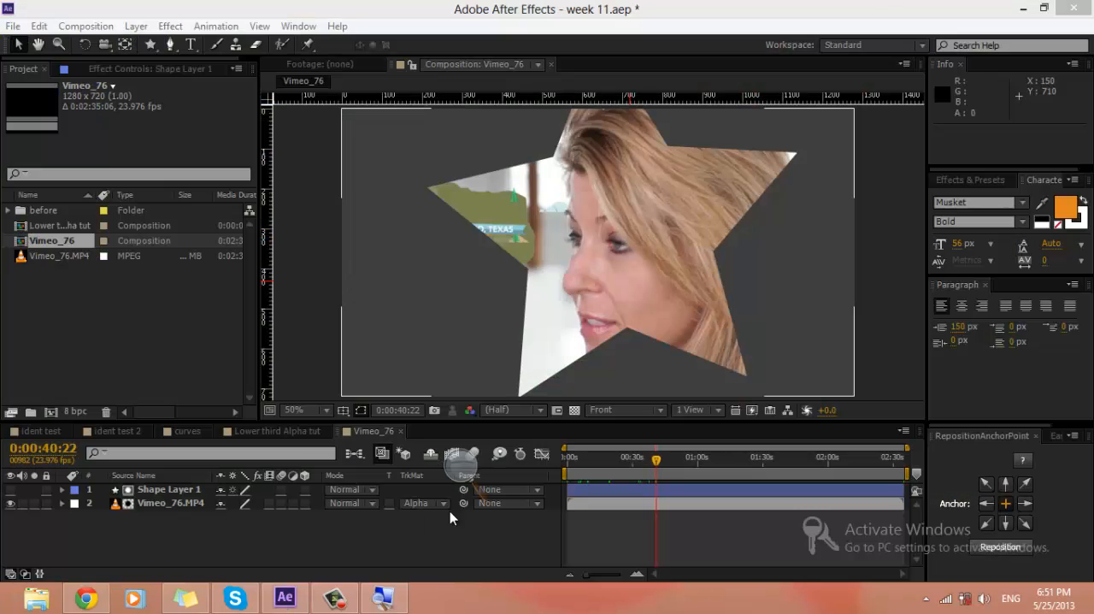
# Step: Add a closed, curved freeform shape to Shape Layer 1 below the star's left arm with the Pen tool
pyautogui.click(152, 489)
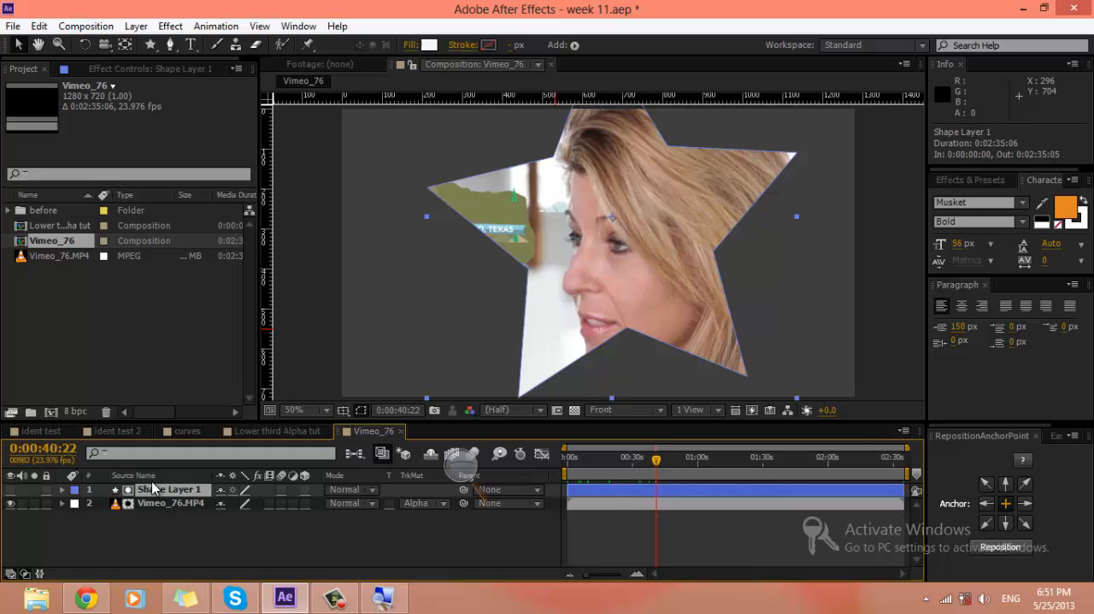
pyautogui.click(170, 47)
pyautogui.click(503, 314)
pyautogui.click(440, 274)
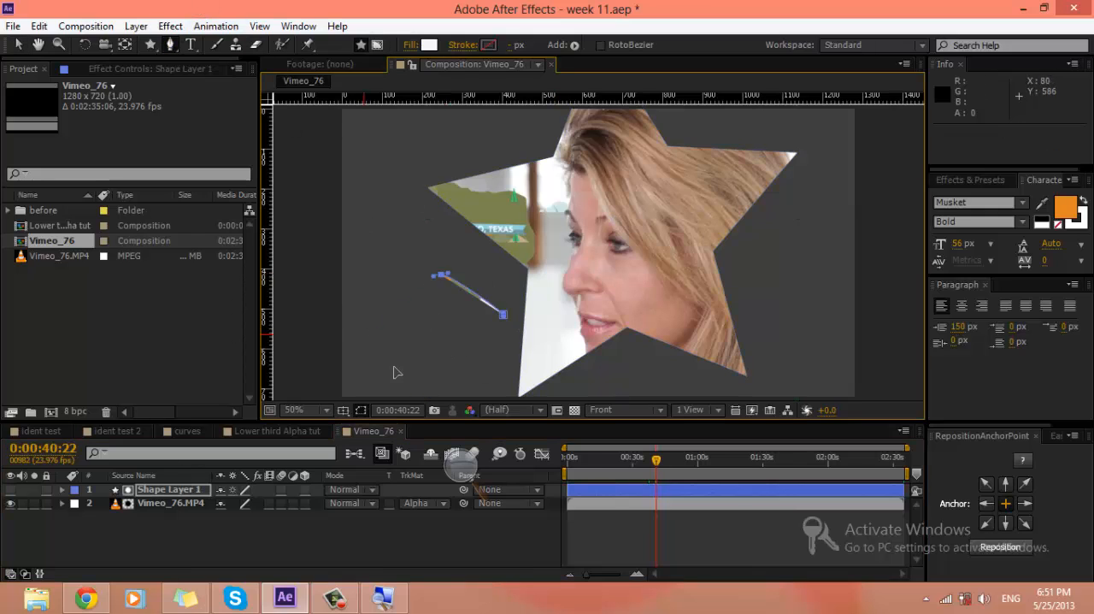
pyautogui.moveTo(372, 340); pyautogui.dragTo(478, 375)
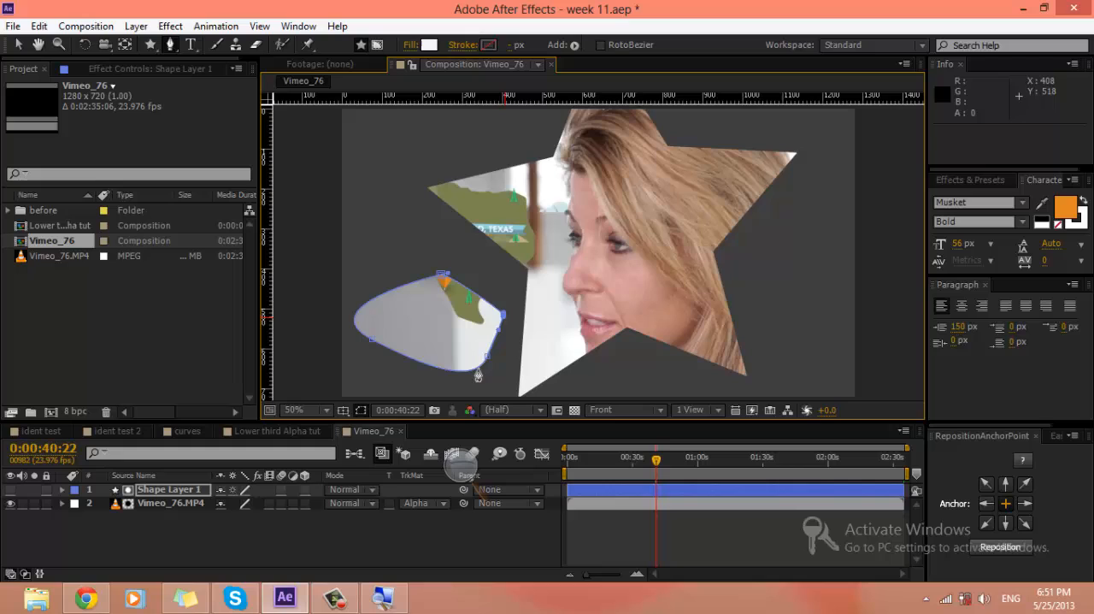
pyautogui.click(172, 542)
# Step: Toggle the visibility of Shape Layer 1 on and off, and examine how it mattes the Vimeo_76.MP4 layer beneath it
pyautogui.click(148, 492)
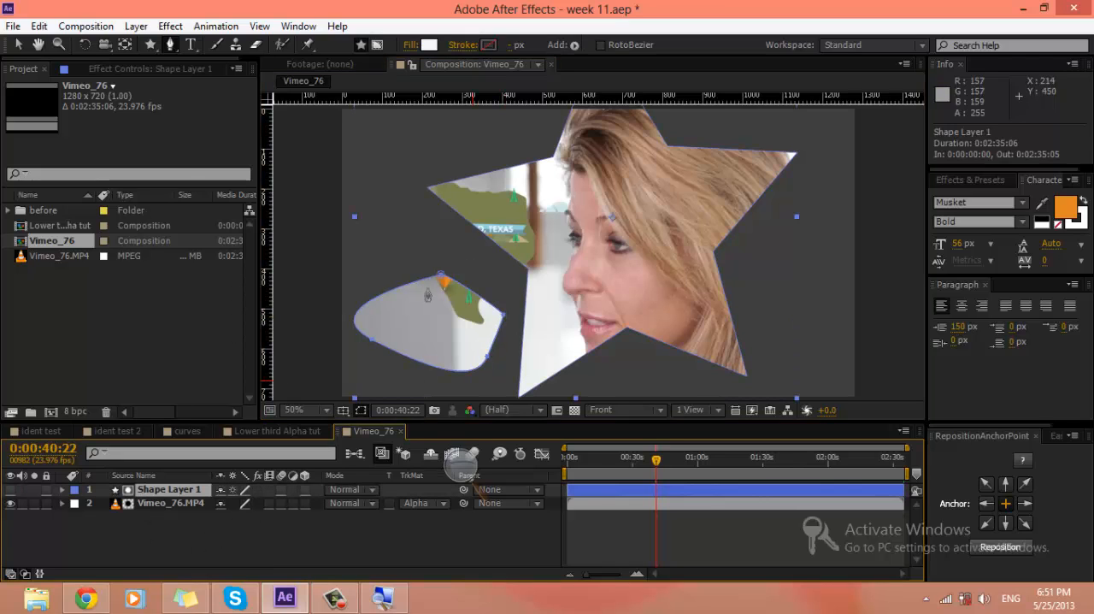
pyautogui.click(11, 490)
pyautogui.click(12, 490)
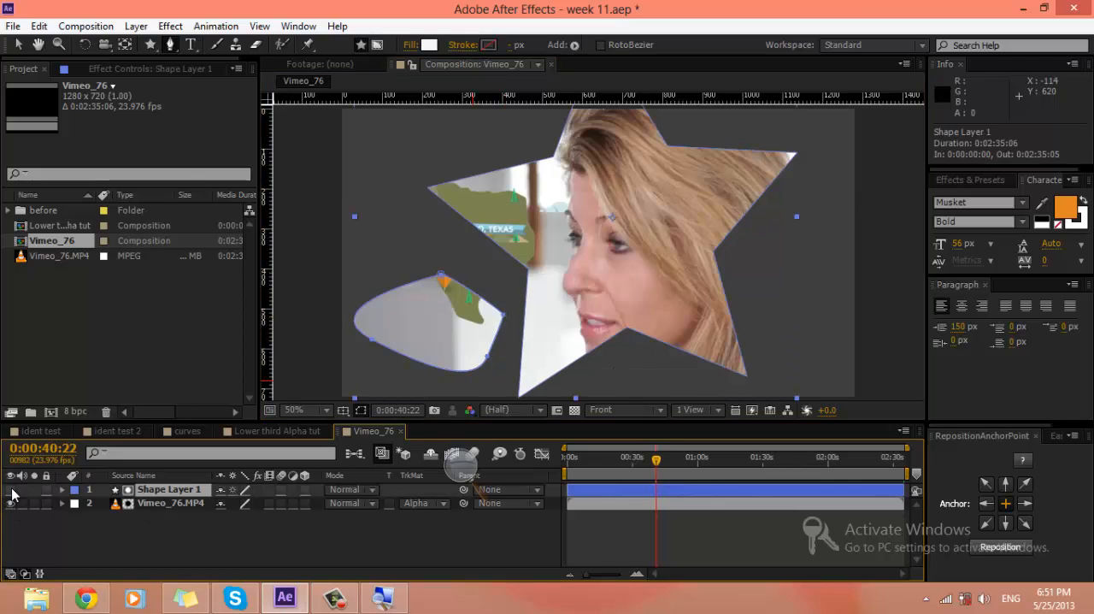
pyautogui.click(12, 492)
pyautogui.click(12, 492)
pyautogui.click(141, 505)
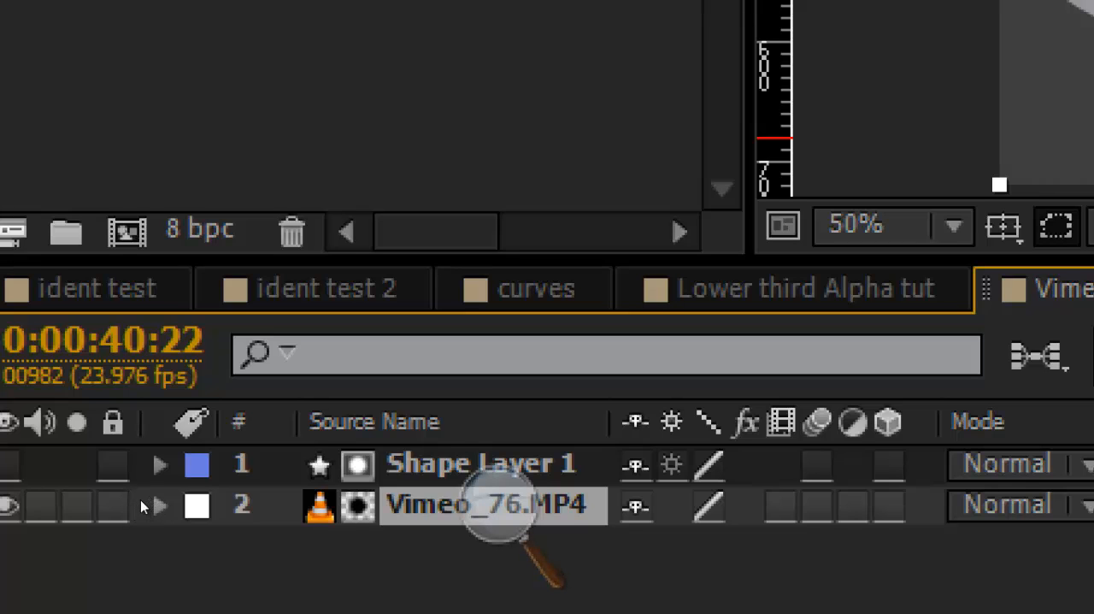
pyautogui.click(140, 485)
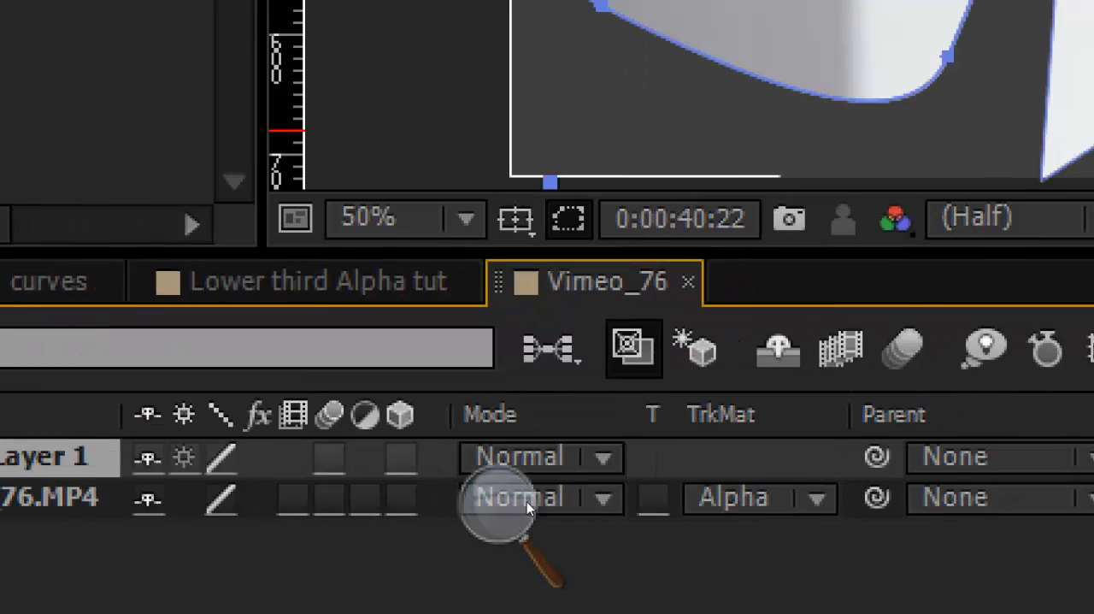
# Step: Review the track matte options of the Vimeo_76.MP4 layer, and delete Shape Layer 1 from the composition
pyautogui.click(753, 497)
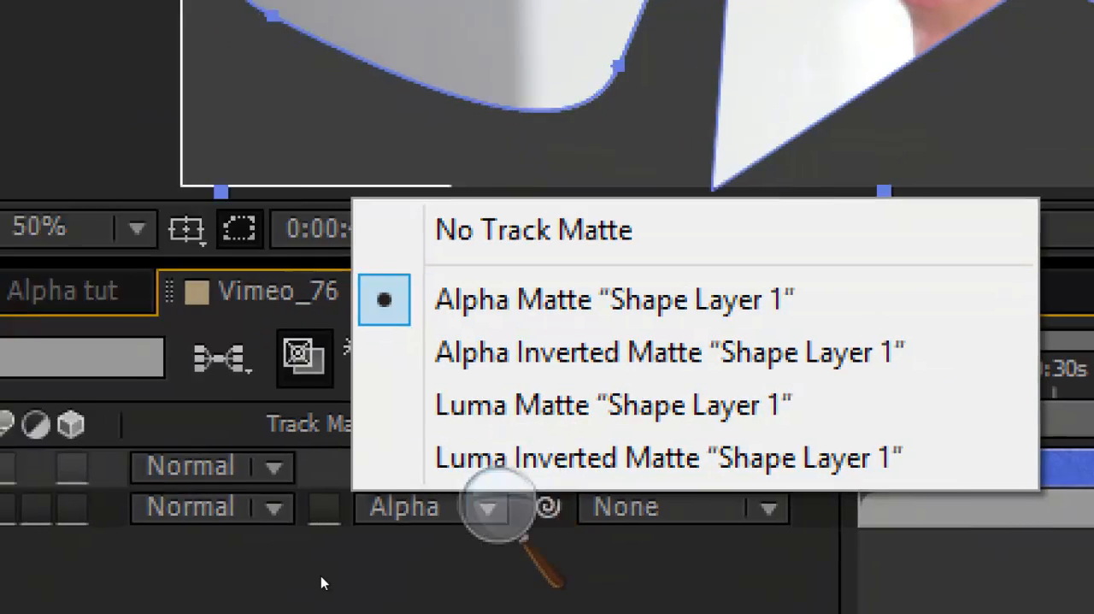
pyautogui.click(320, 576)
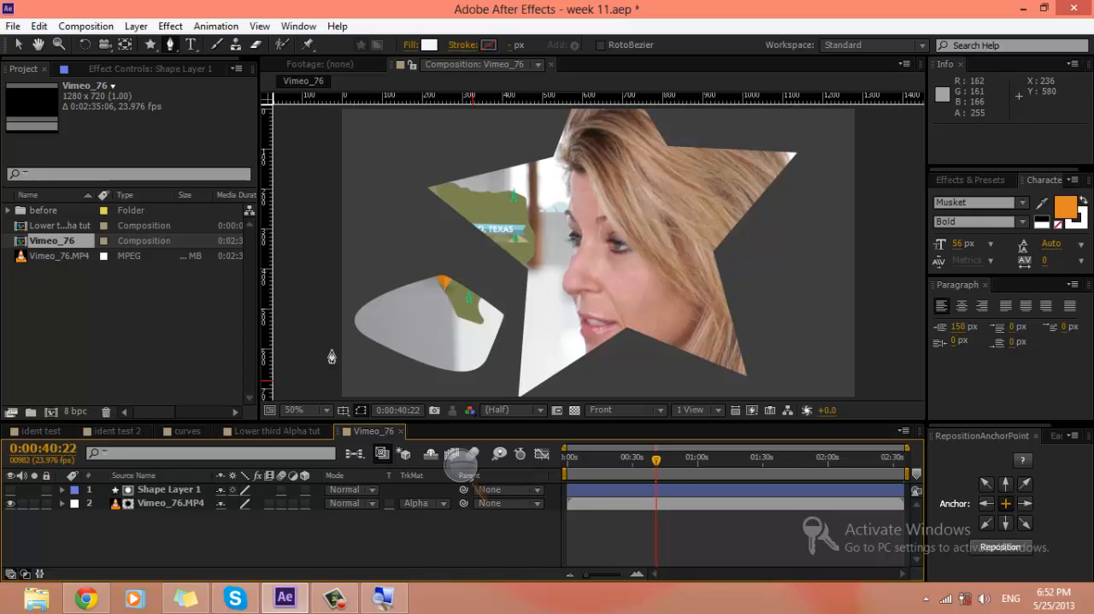
pyautogui.click(192, 488)
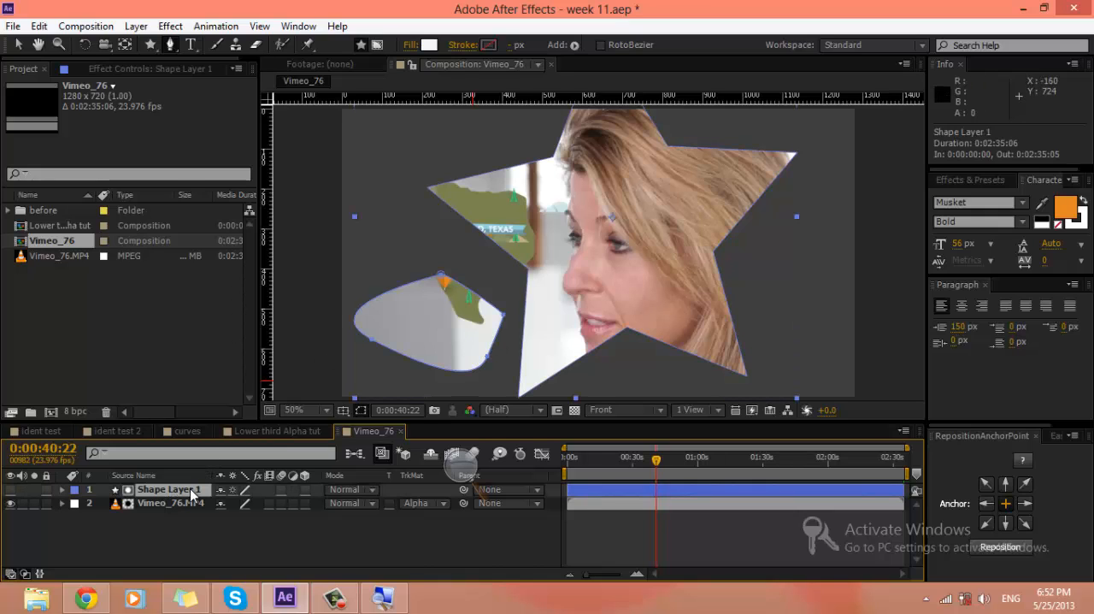
pyautogui.press('Delete')
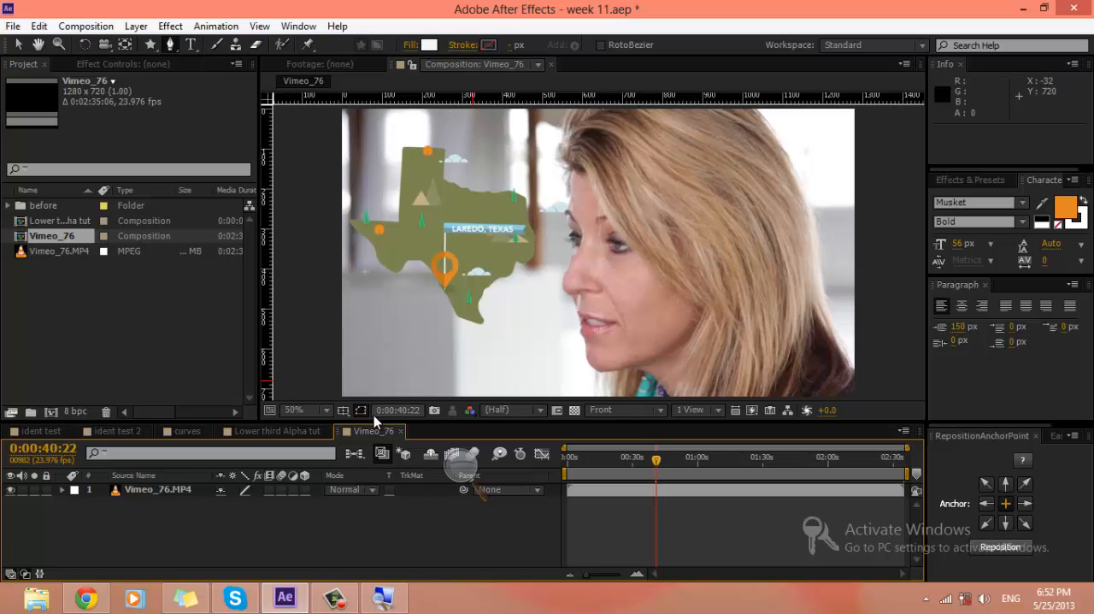
# Step: Close the Vimeo_76 composition and delete it from the project, keeping the Vimeo_76.MP4 footage
pyautogui.click(401, 431)
pyautogui.click(42, 236)
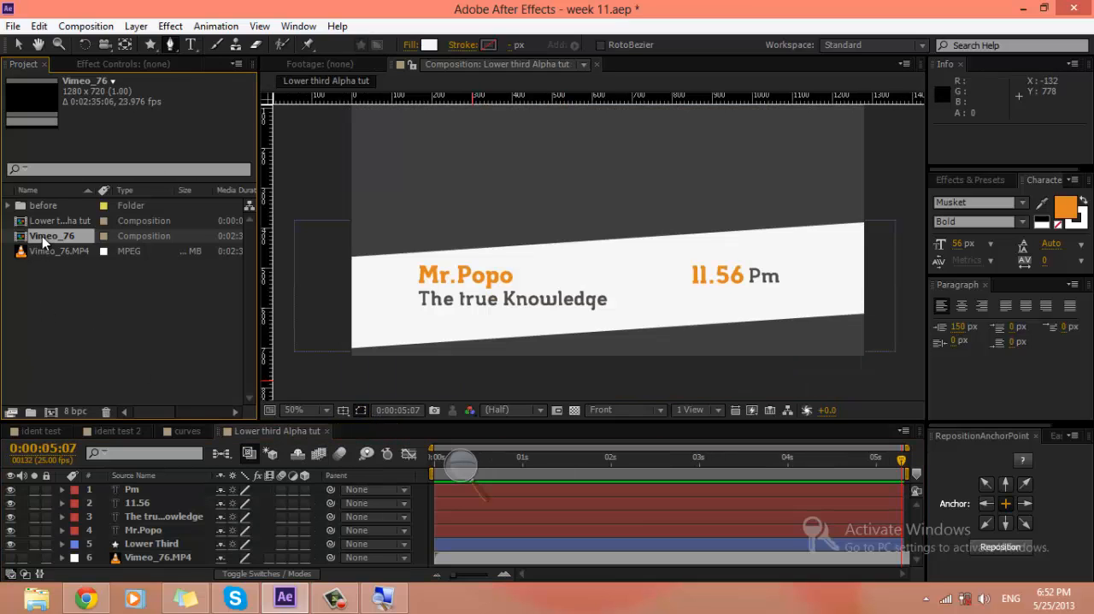
pyautogui.press('Delete')
pyautogui.click(577, 319)
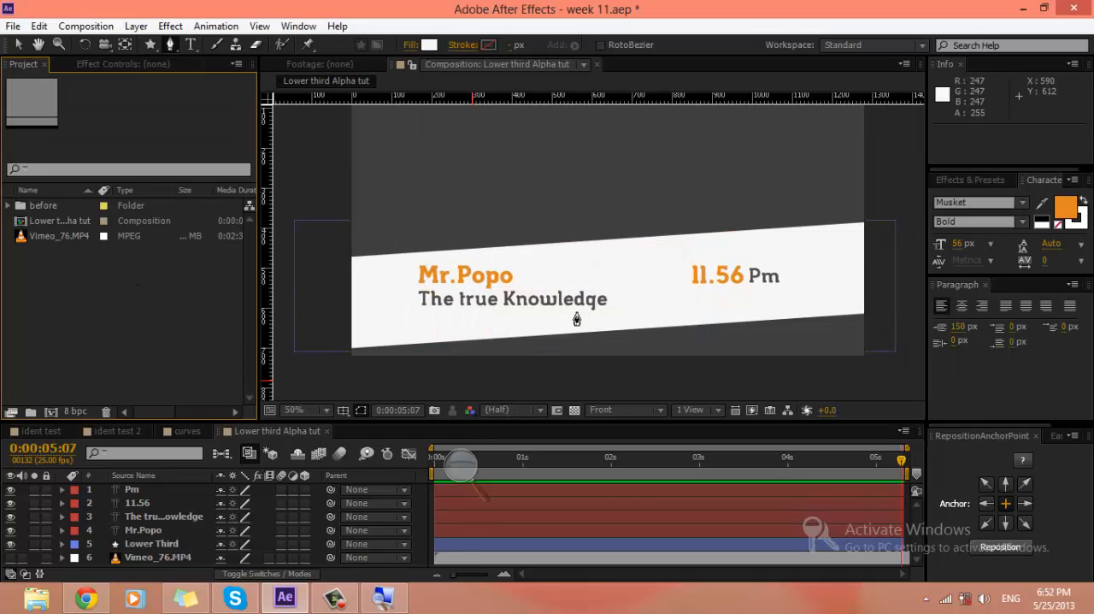
# Step: Lock the Lower Third and Vimeo_76.MP4 layers, and test moving the Mr.Popo text upward before undoing the move
pyautogui.click(138, 533)
pyautogui.click(152, 545)
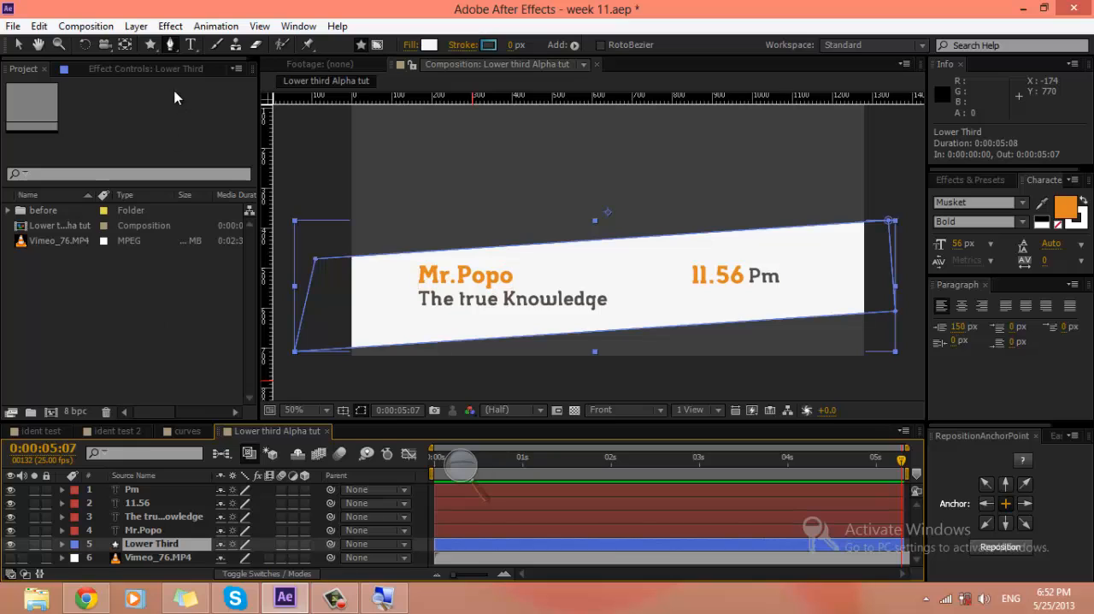
pyautogui.press('v')
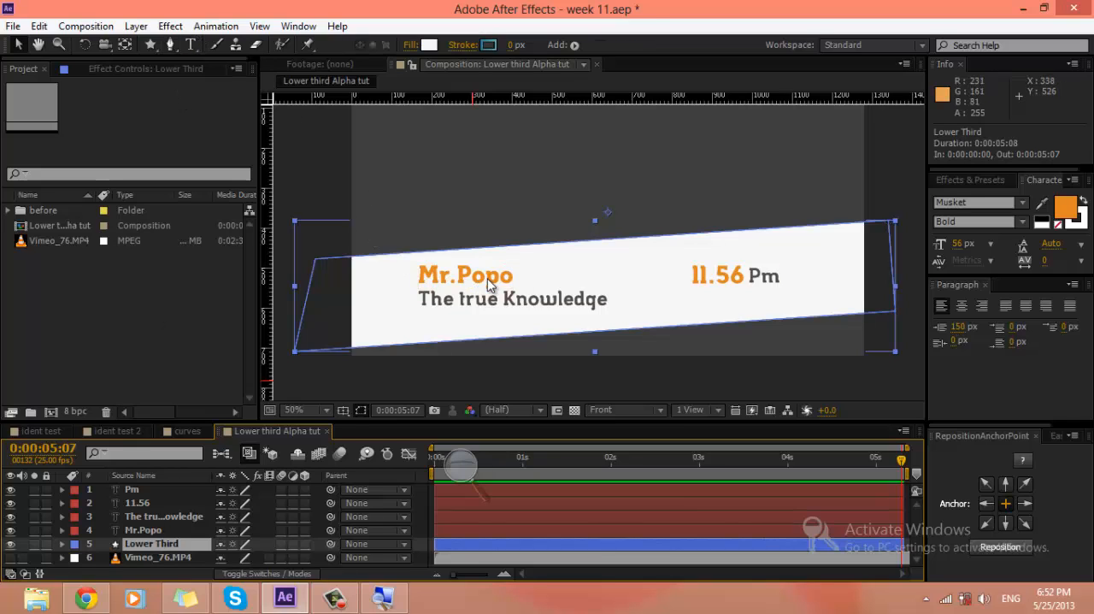
pyautogui.click(151, 531)
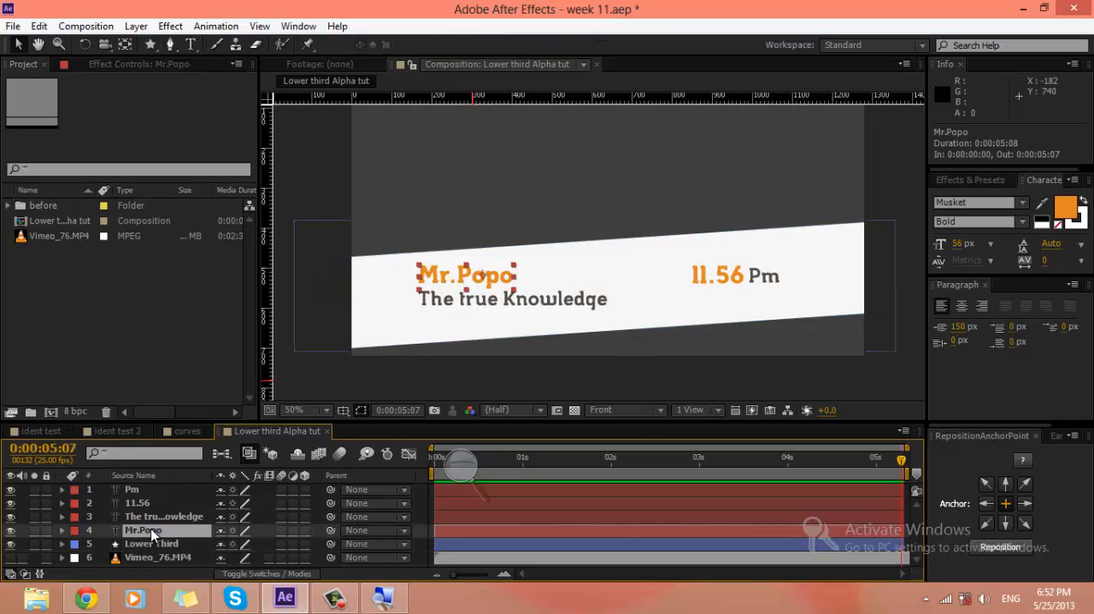
pyautogui.click(46, 544)
pyautogui.moveTo(479, 281); pyautogui.dragTo(479, 229)
pyautogui.hotkey('ctrl', 'z')
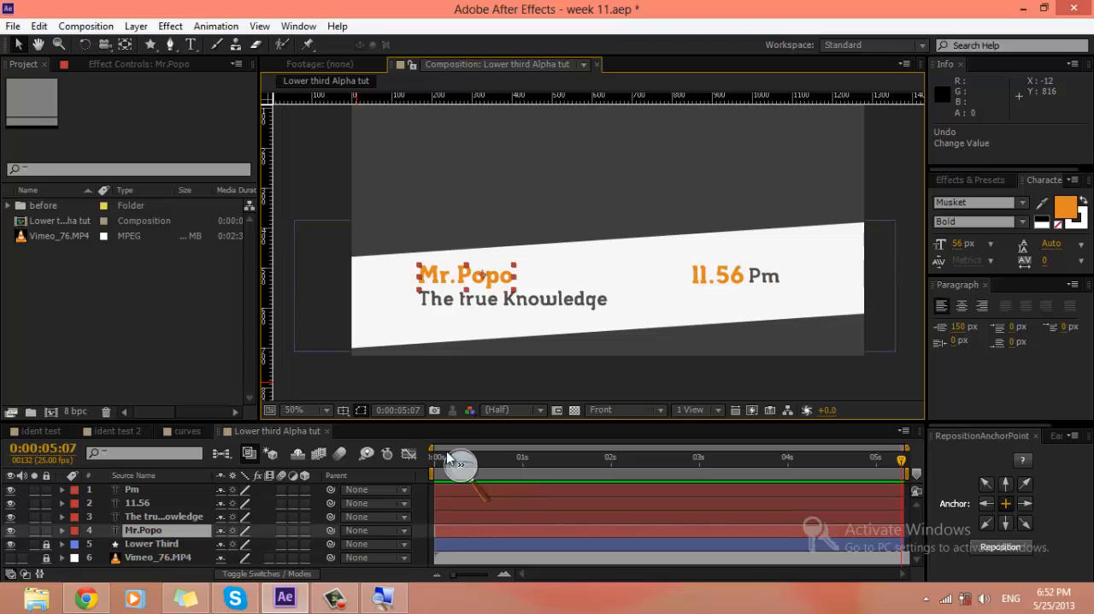
# Step: Add Position keyframes to the Mr.Popo layer at 0:00:00:00 and 0:00:00:20, keeping the same position at both
pyautogui.click(432, 462)
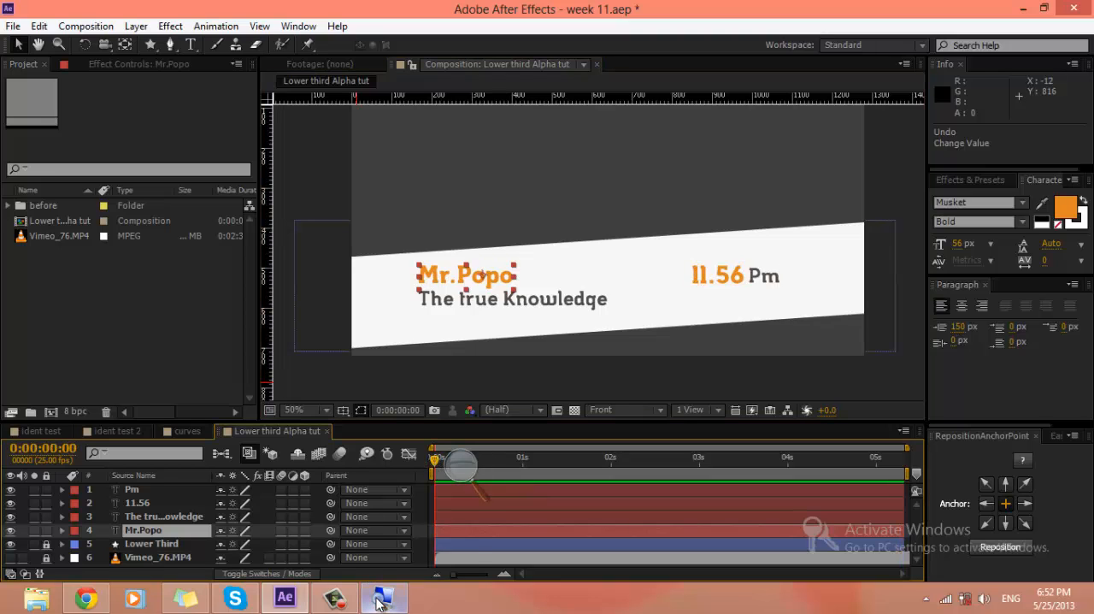
pyautogui.moveTo(379, 601)
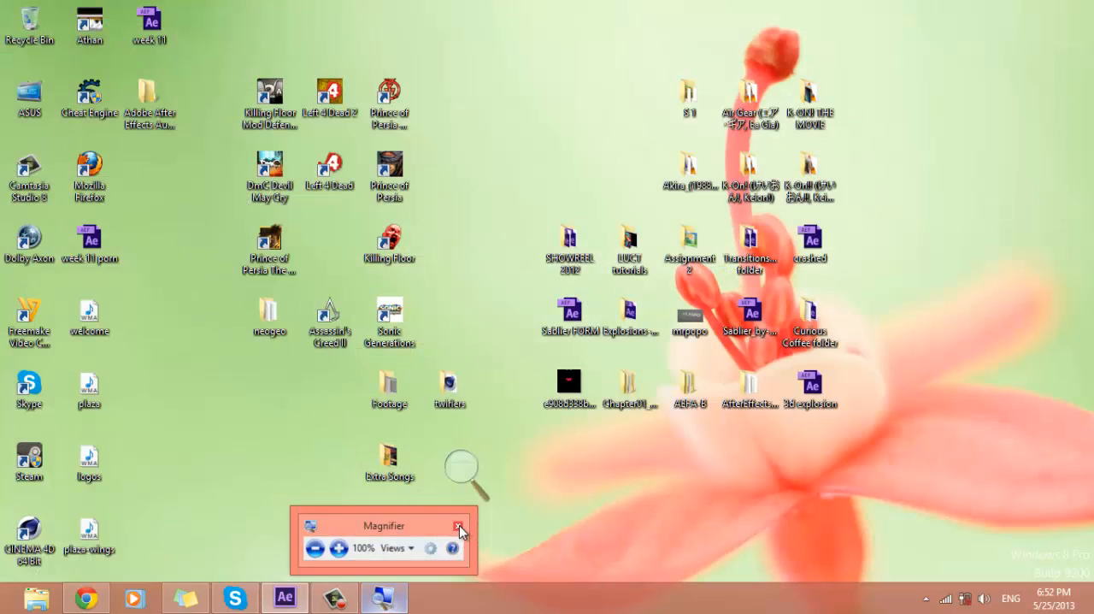
pyautogui.click(460, 526)
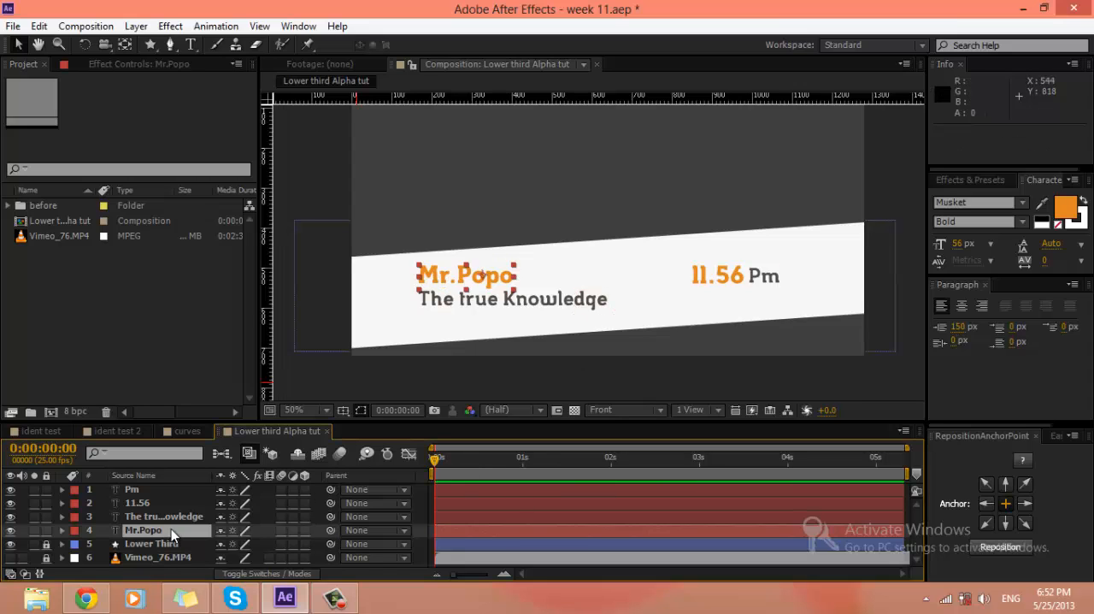
pyautogui.press('p')
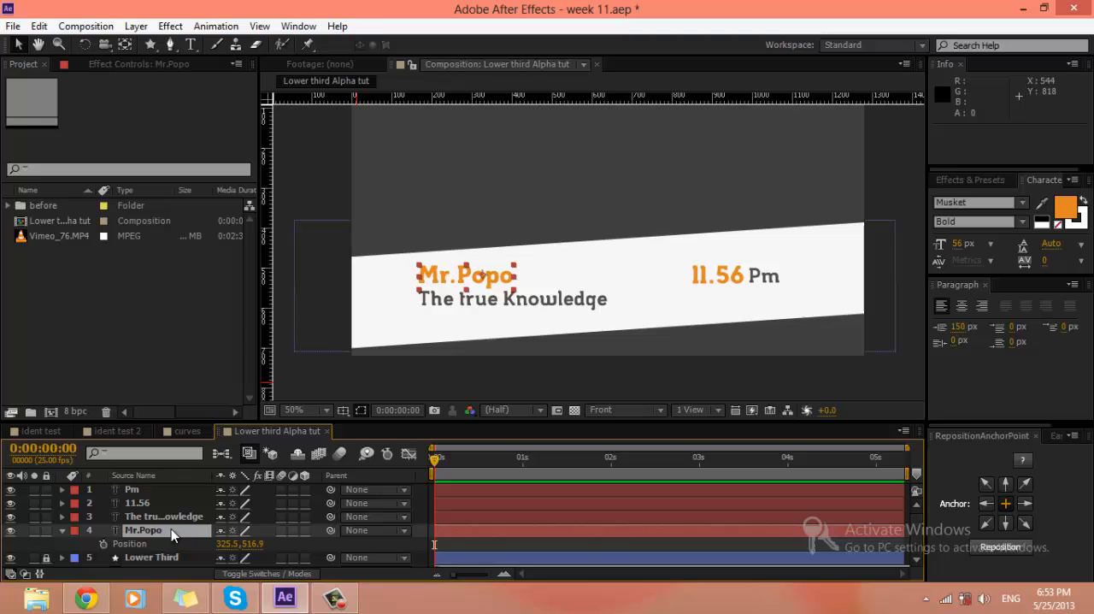
pyautogui.click(103, 543)
pyautogui.hotkey('shift', 'pagedown')
pyautogui.hotkey('shift', 'pagedown')
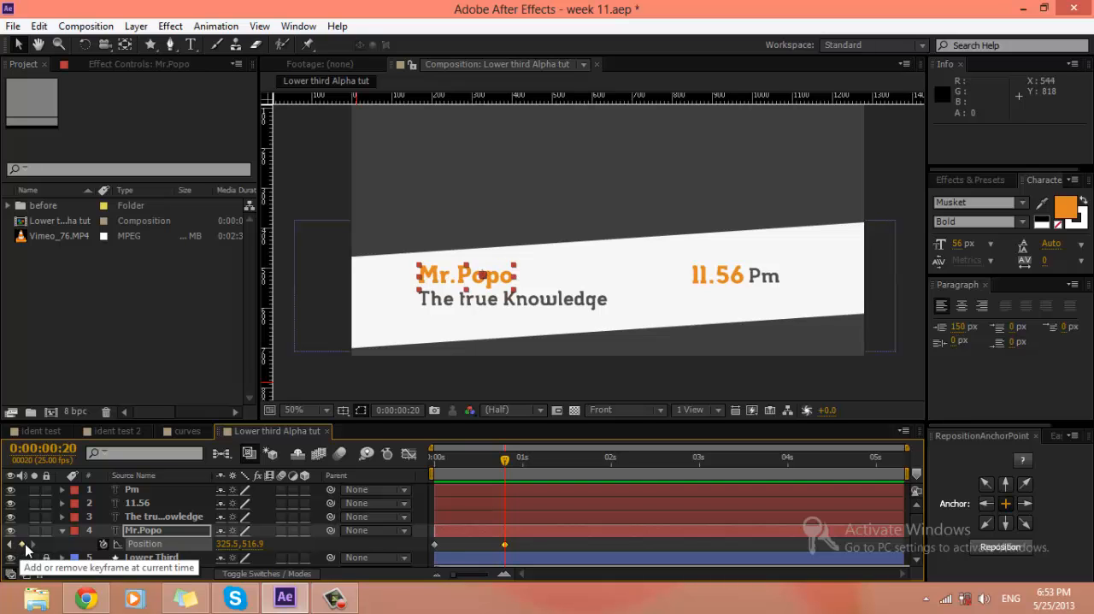
# Step: At 0:00:00:00, move the Mr.Popo text straight up out of the white band to position 325.5, 408.9
pyautogui.press('super+plus')
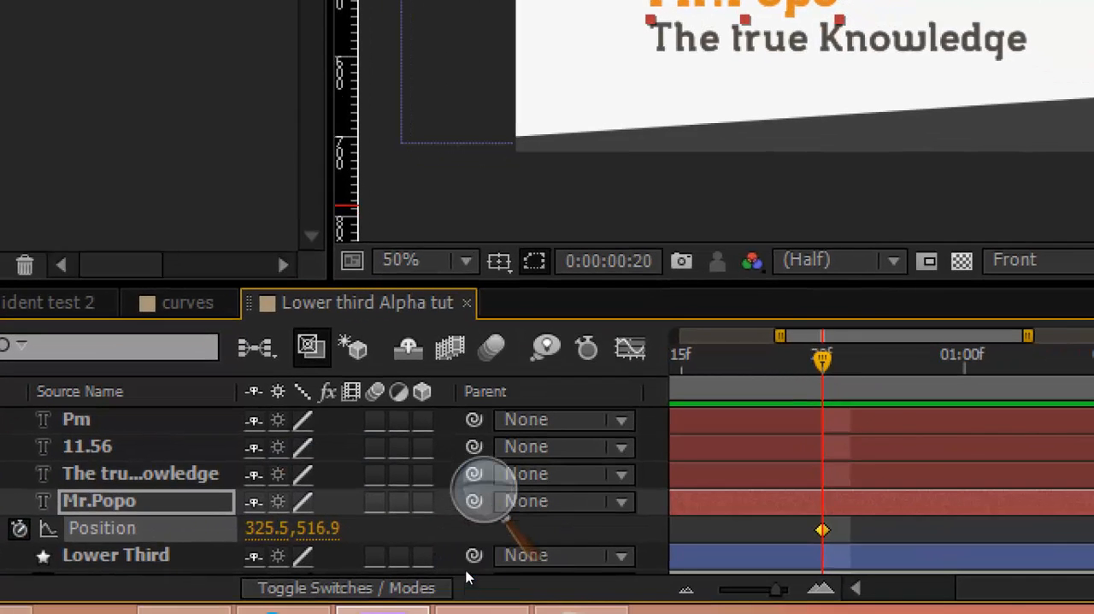
pyautogui.press('-')
pyautogui.press('-')
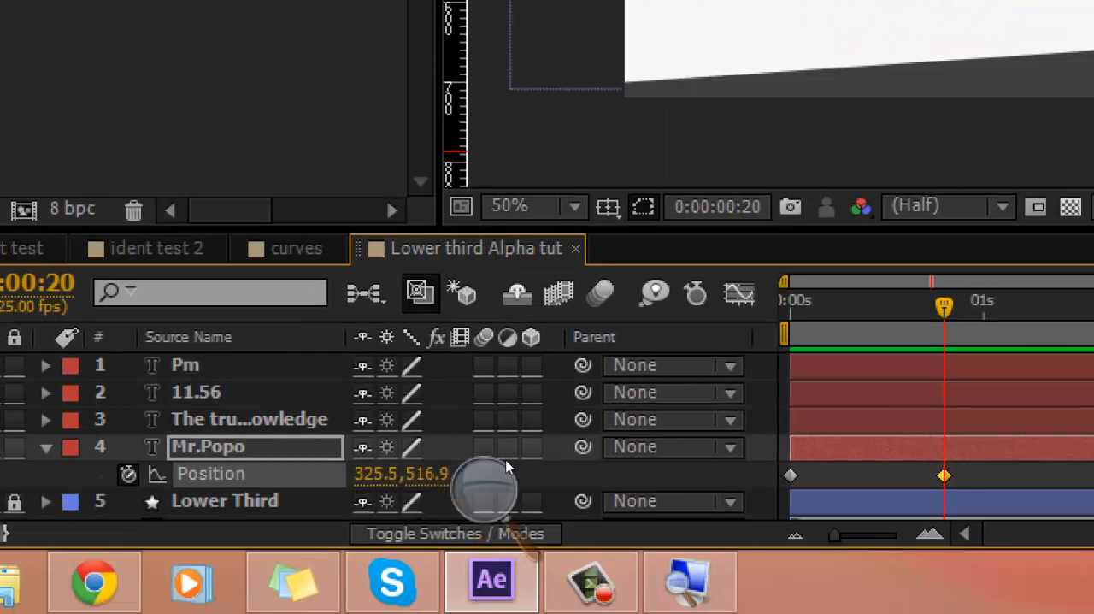
pyautogui.press('Home')
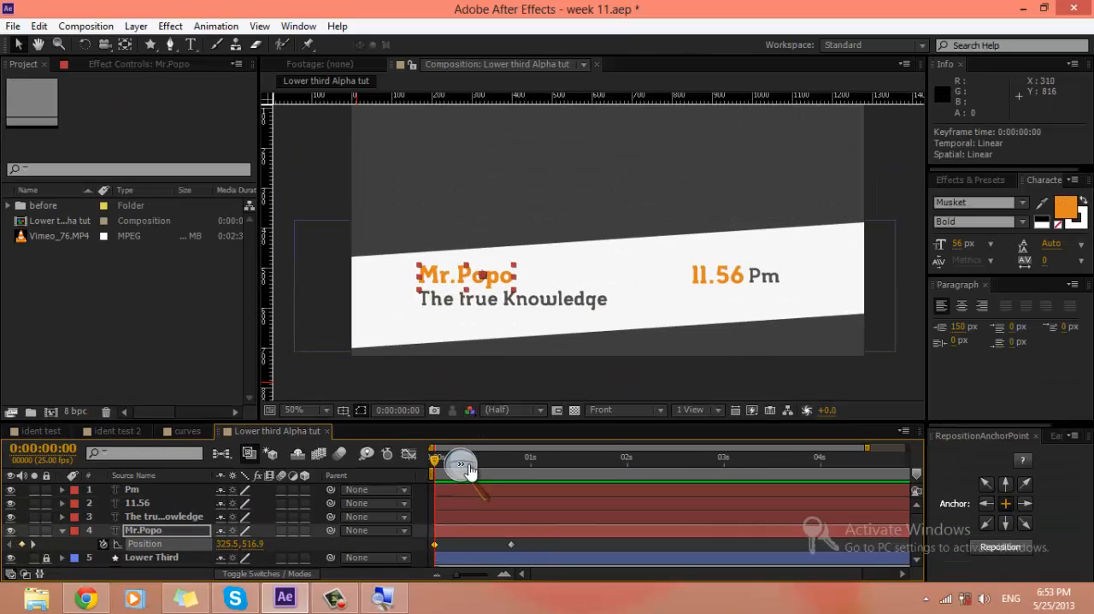
pyautogui.click(462, 466)
pyautogui.click(592, 449)
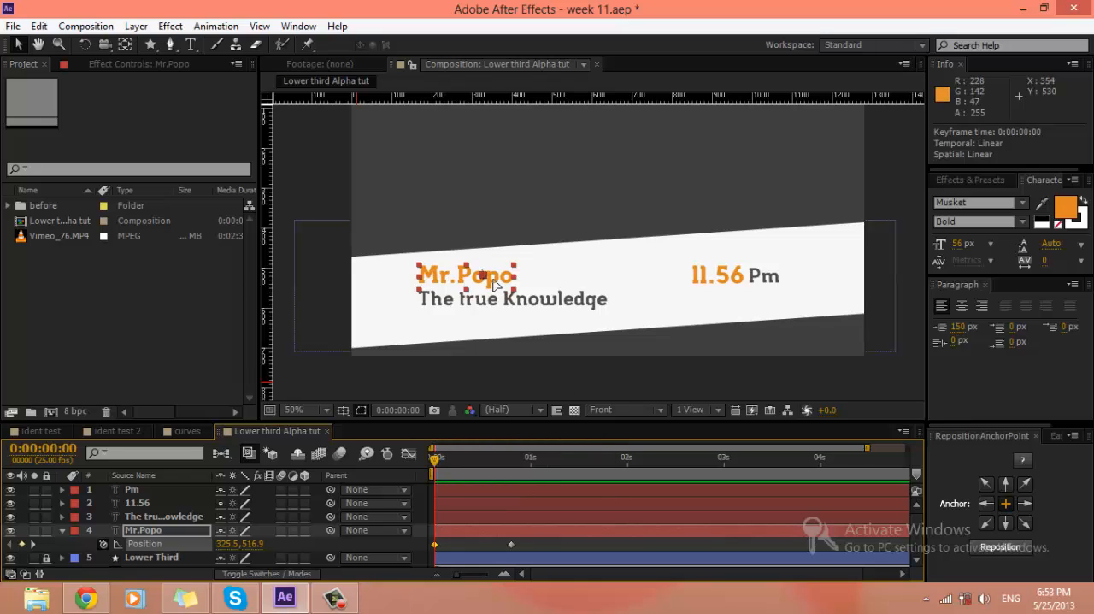
pyautogui.moveTo(493, 283); pyautogui.dragTo(497, 242)
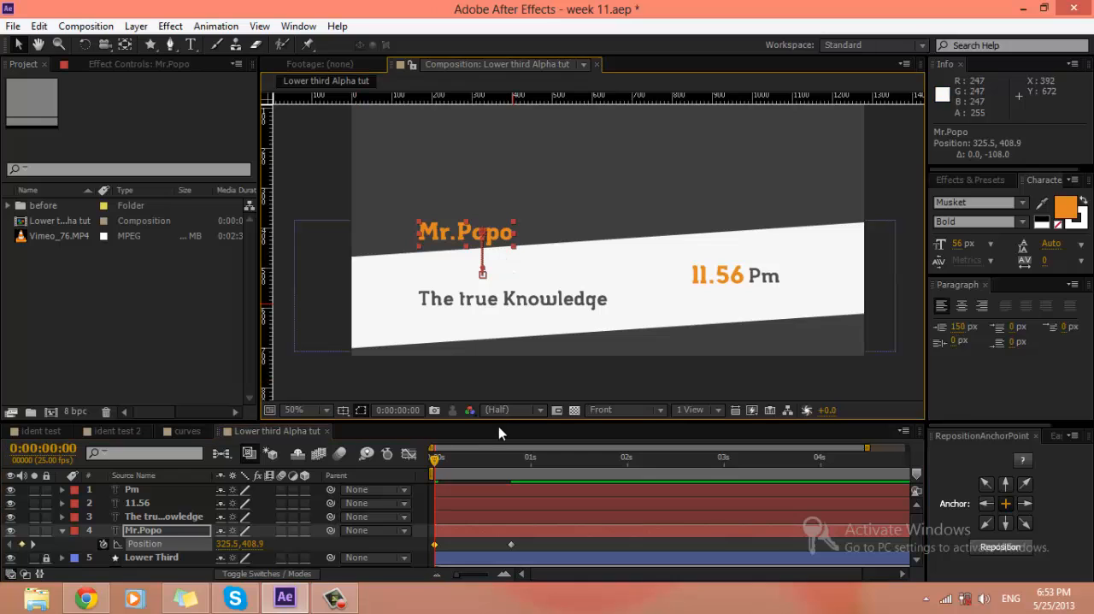
# Step: Apply Easy Ease to both Position keyframes of the Mr.Popo layer
pyautogui.click(511, 545)
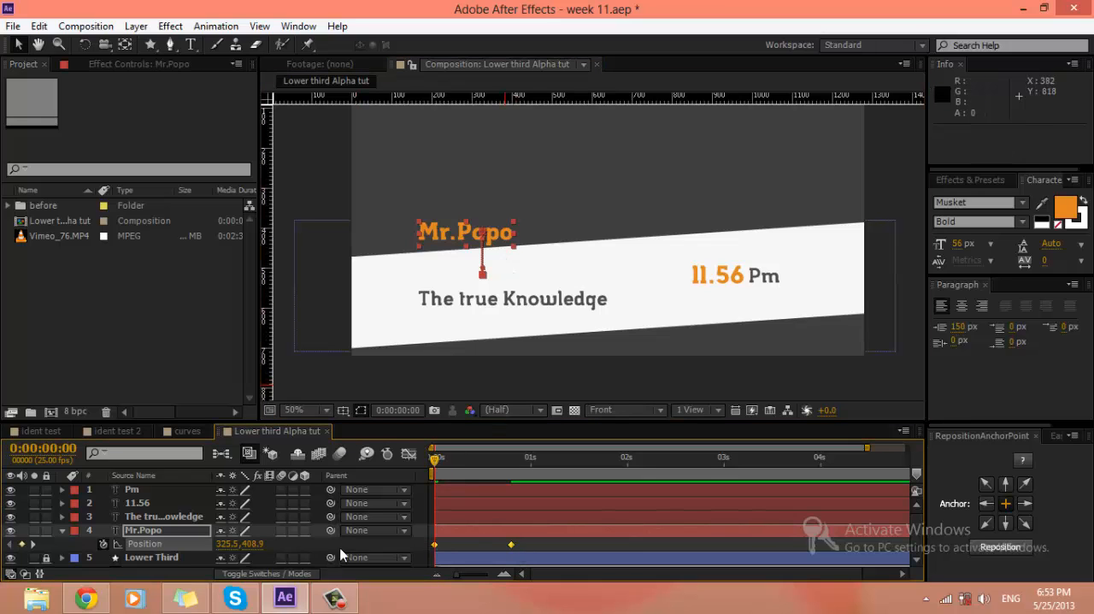
pyautogui.rightClick(511, 548)
pyautogui.moveTo(598, 535)
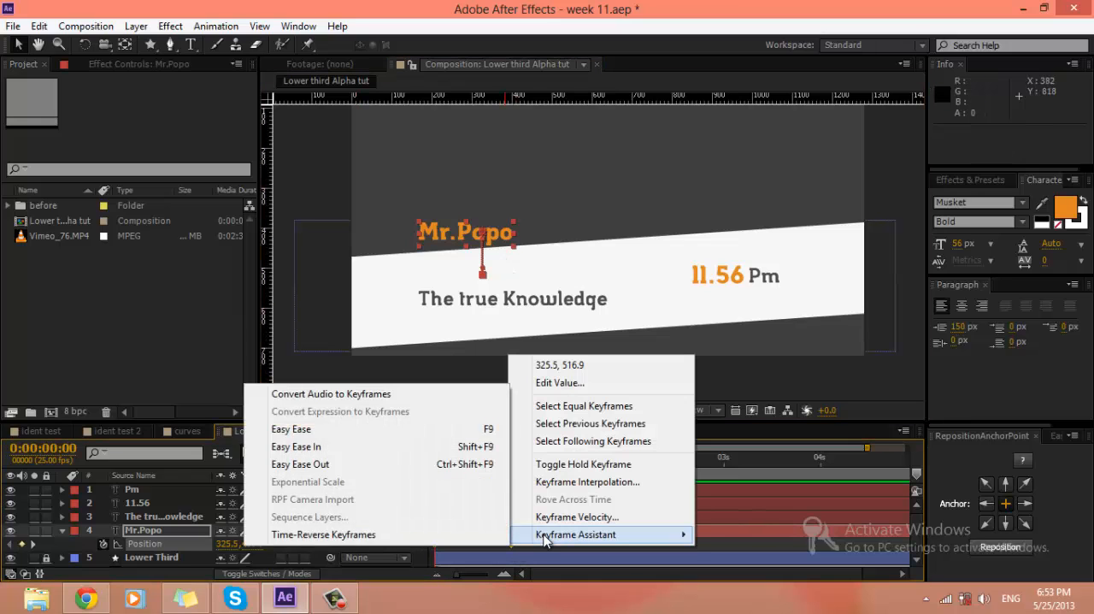
pyautogui.click(366, 431)
pyautogui.click(334, 599)
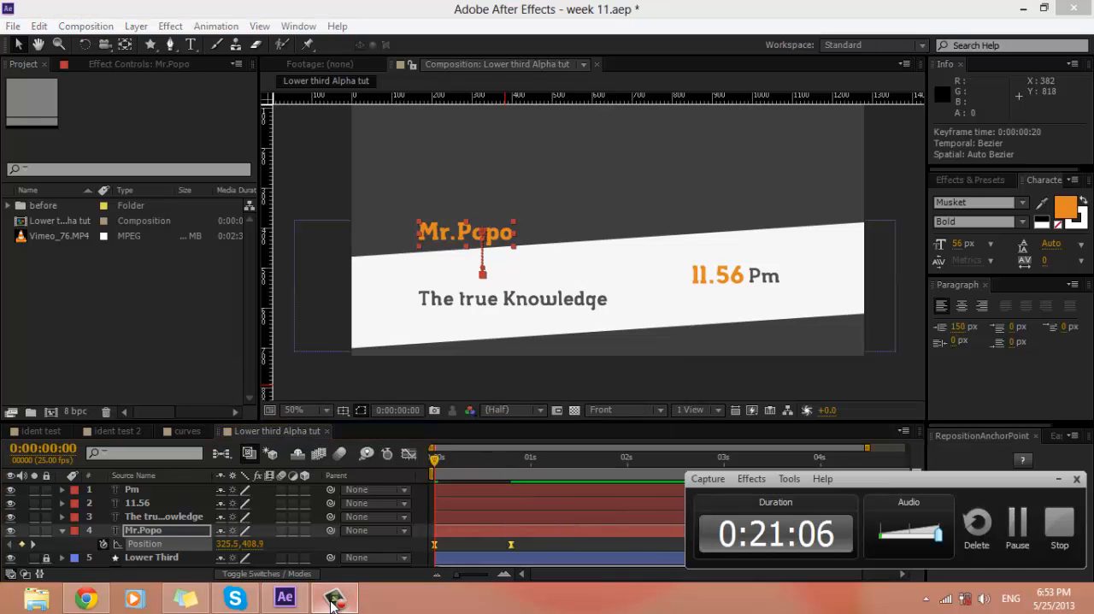
pyautogui.click(1057, 481)
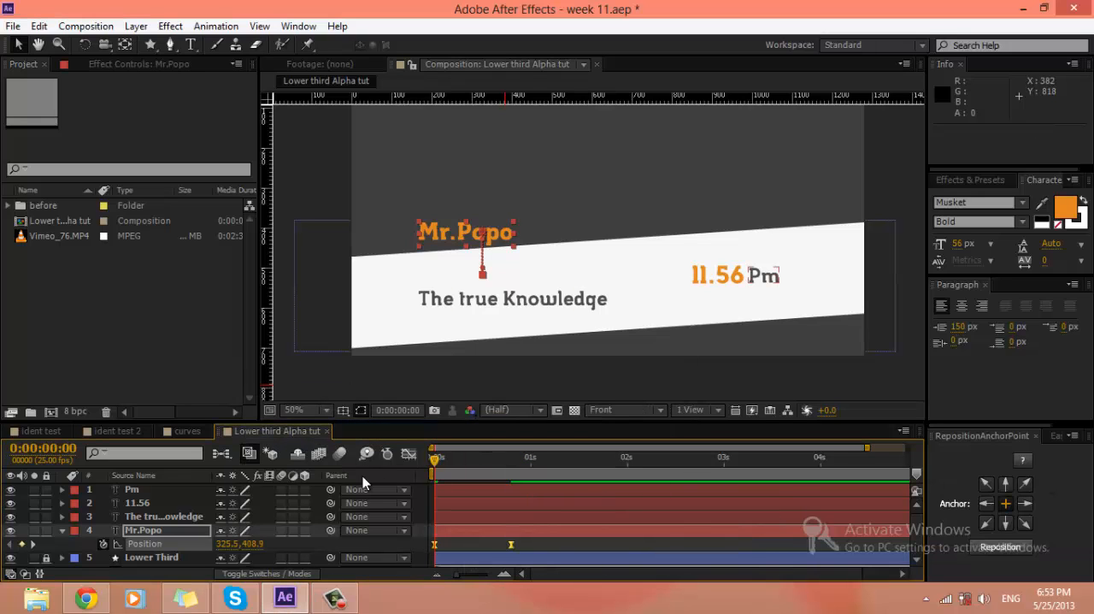
# Step: Switch to Chrome, skip the playing Fresh House Spring 2013 Part.2 mix back to an earlier point, and return to After Effects
pyautogui.click(86, 598)
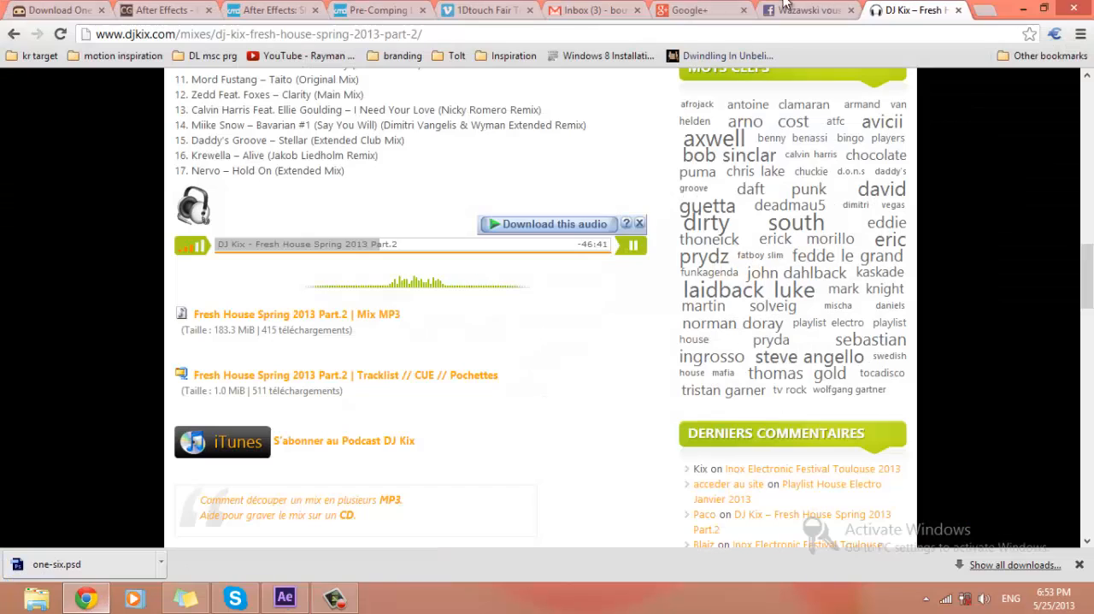
pyautogui.click(314, 255)
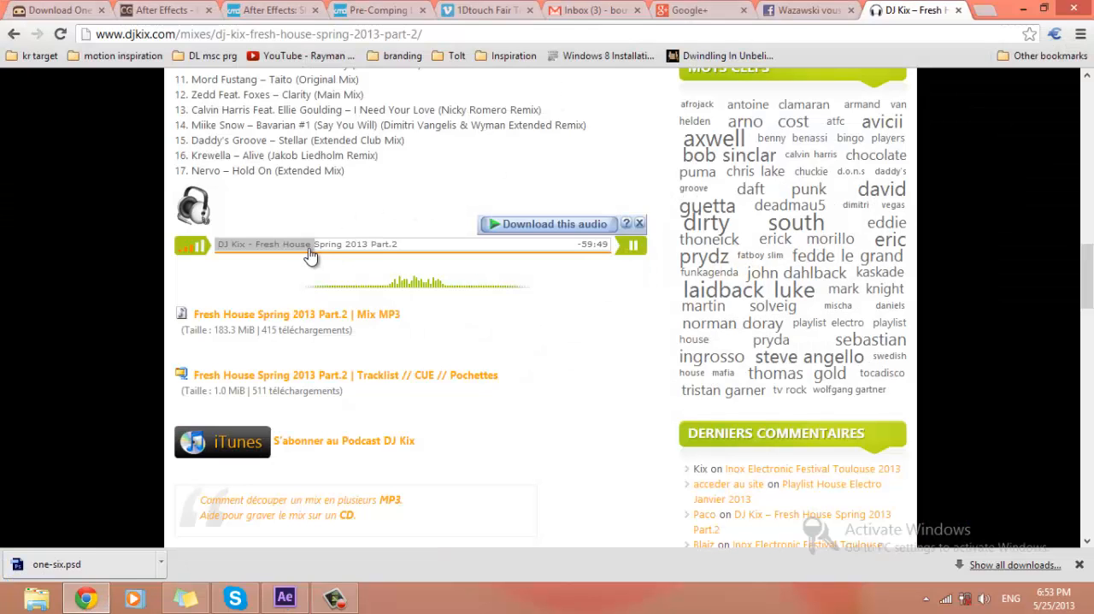
pyautogui.click(294, 254)
pyautogui.click(312, 249)
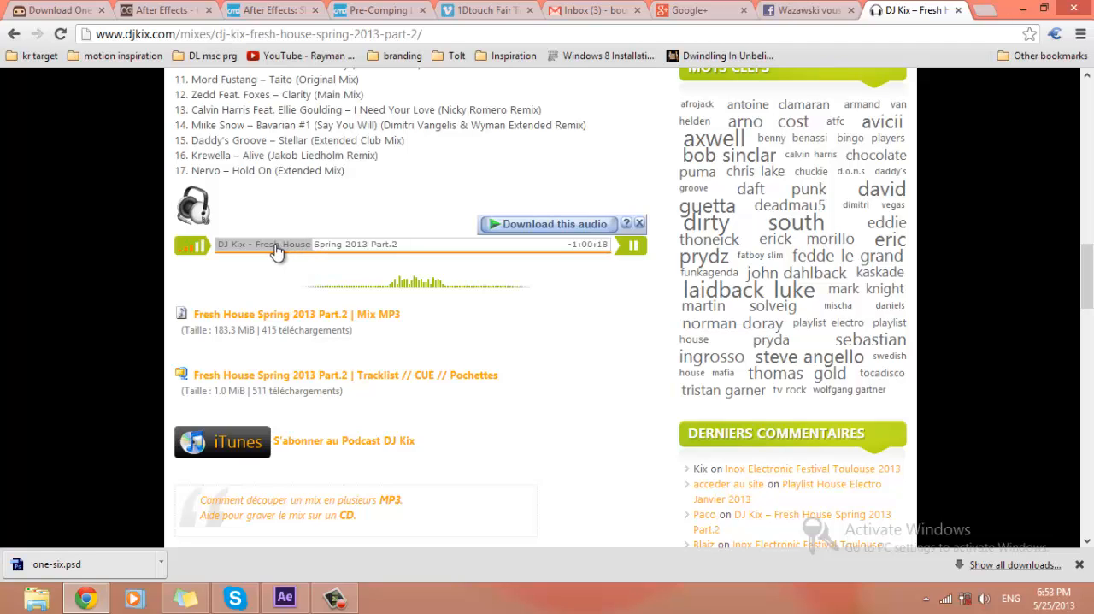
pyautogui.click(276, 248)
pyautogui.click(1023, 8)
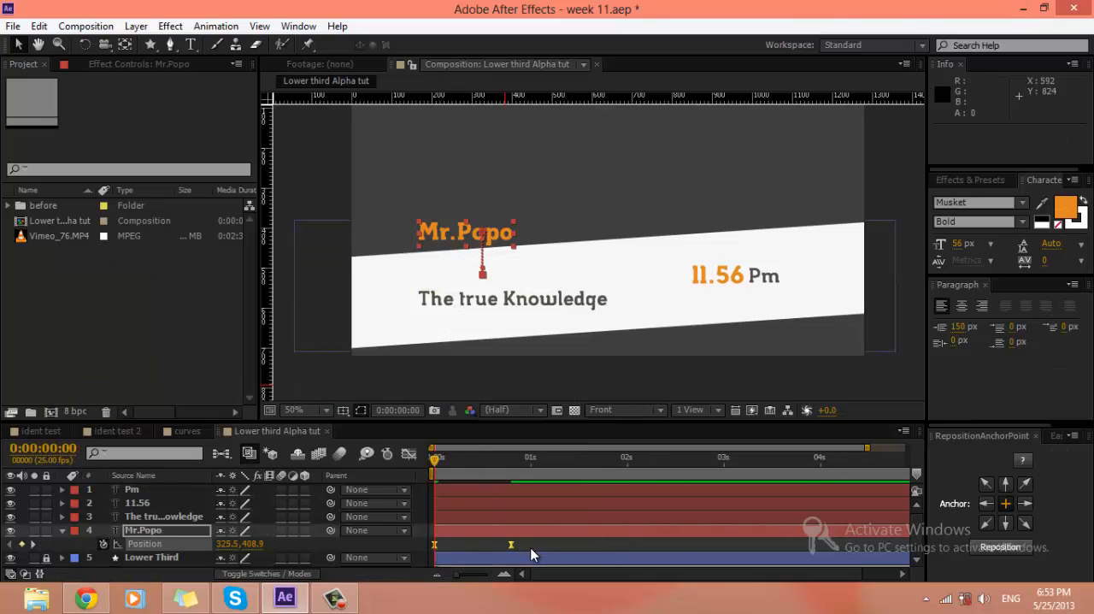
# Step: Play the composition from the start to check the eased drop of the Mr.Popo text
pyautogui.click(452, 506)
pyautogui.press('space')
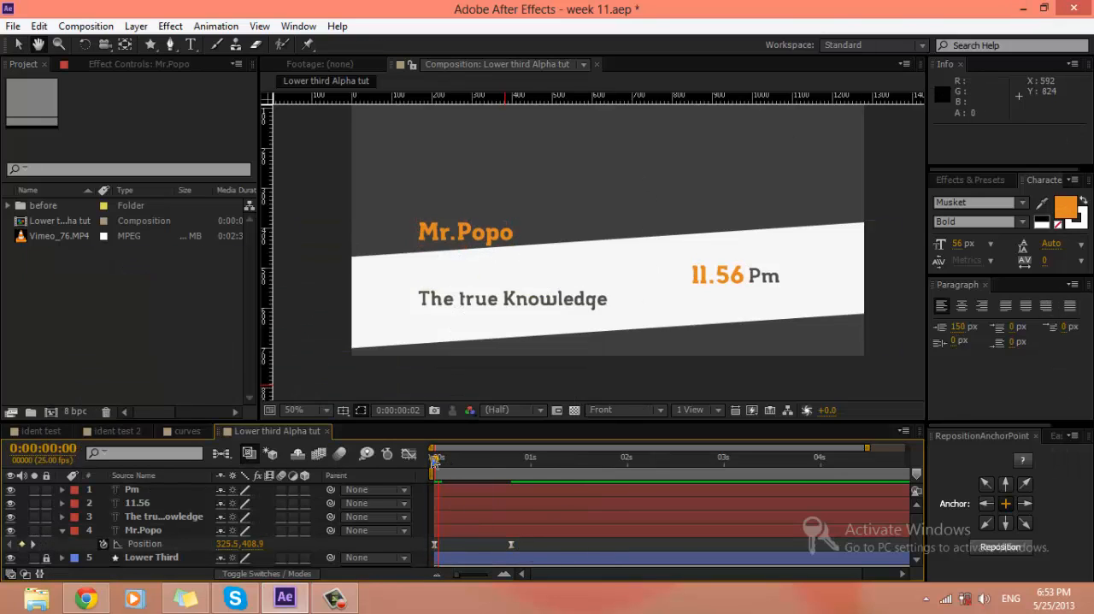
pyautogui.click(360, 544)
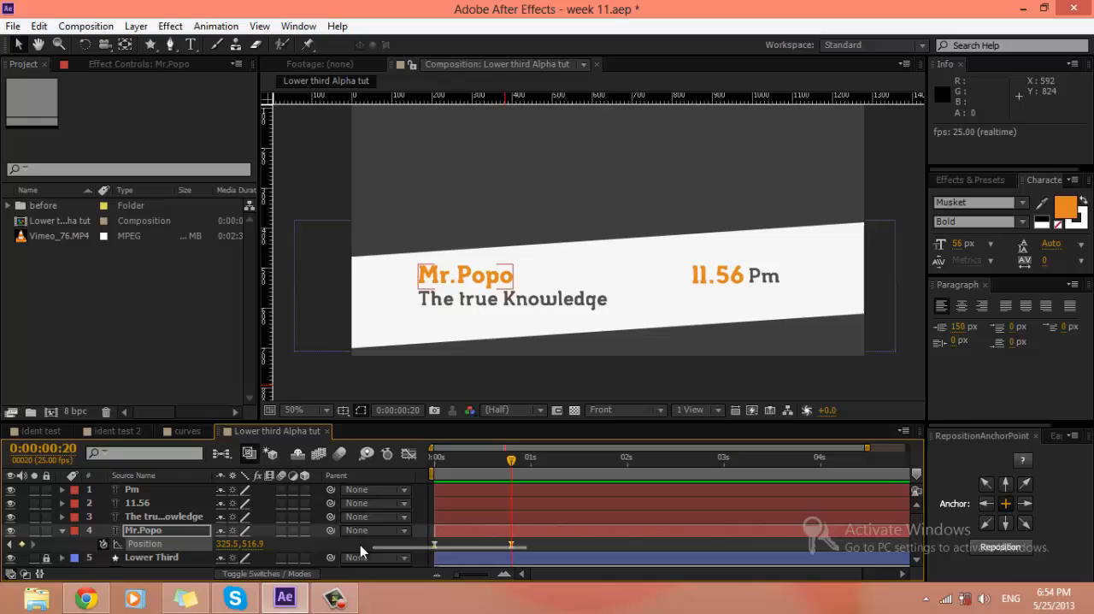
# Step: In the Graph Editor, lengthen the incoming ease of Mr.Popo's Position keyframe at 0:00:00:20 so the motion starts fast and slows gradually
pyautogui.click(409, 454)
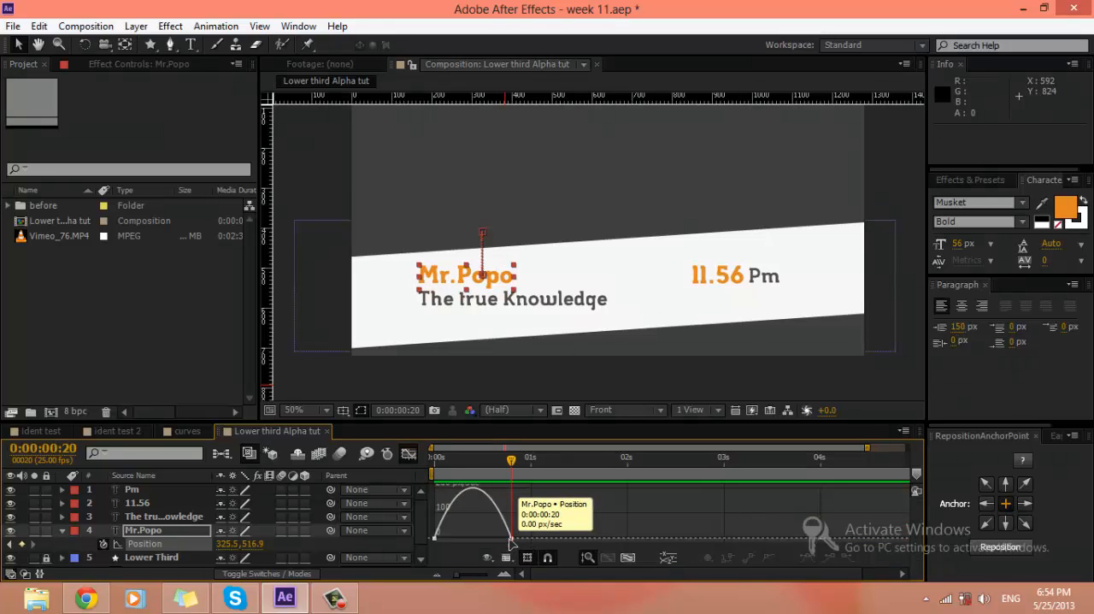
pyautogui.click(511, 538)
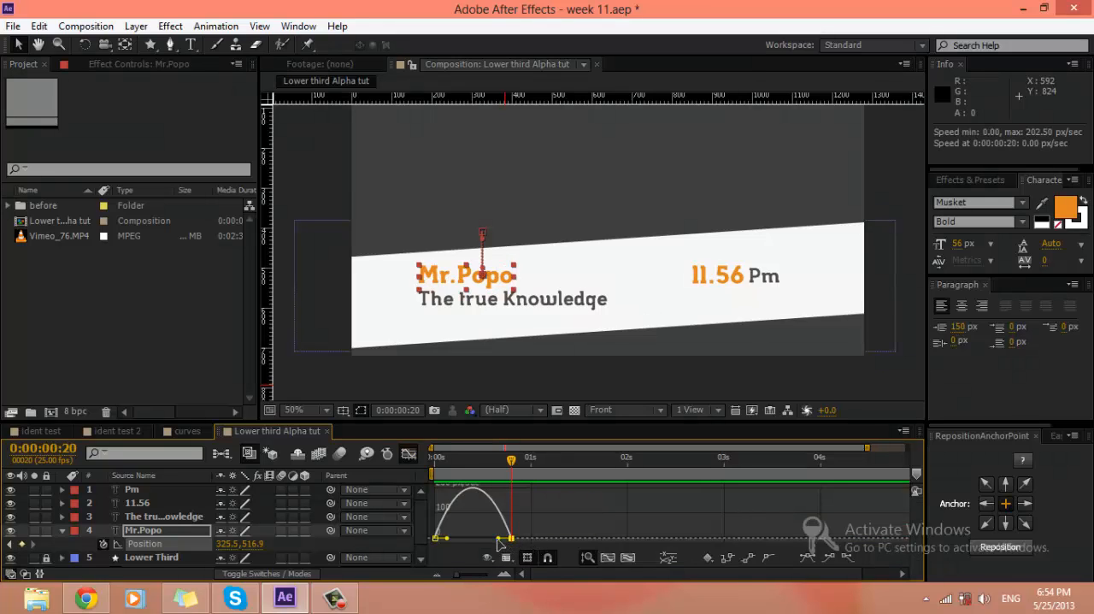
pyautogui.moveTo(498, 537); pyautogui.dragTo(462, 538)
# Step: End the work area at 0:00:01:07, return to the layer bars and run a RAM preview of the Mr.Popo animation
pyautogui.click(558, 459)
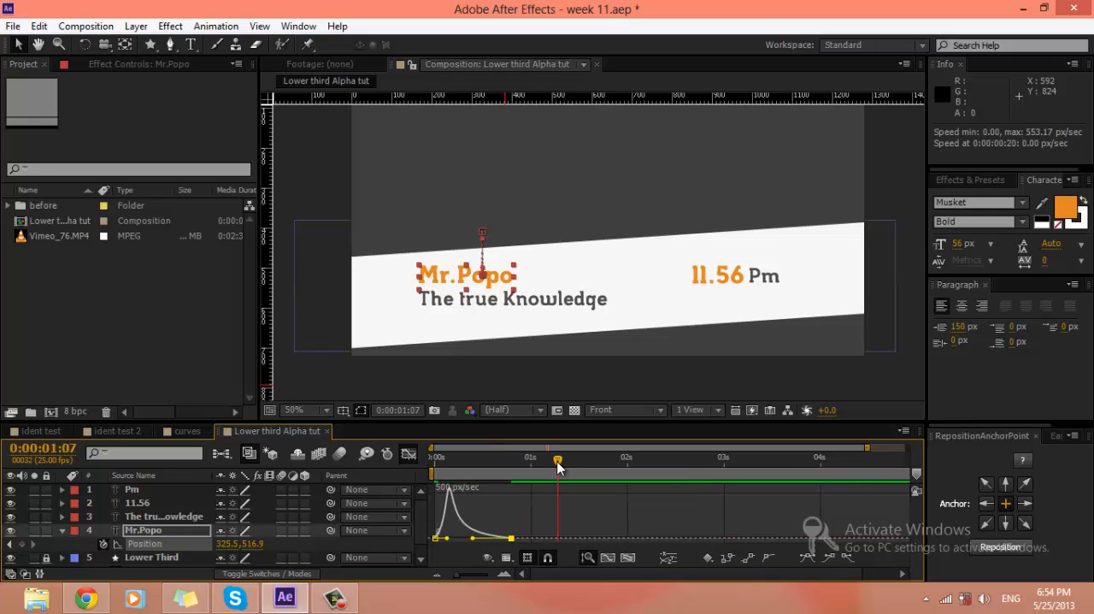
pyautogui.press('n')
pyautogui.click(409, 453)
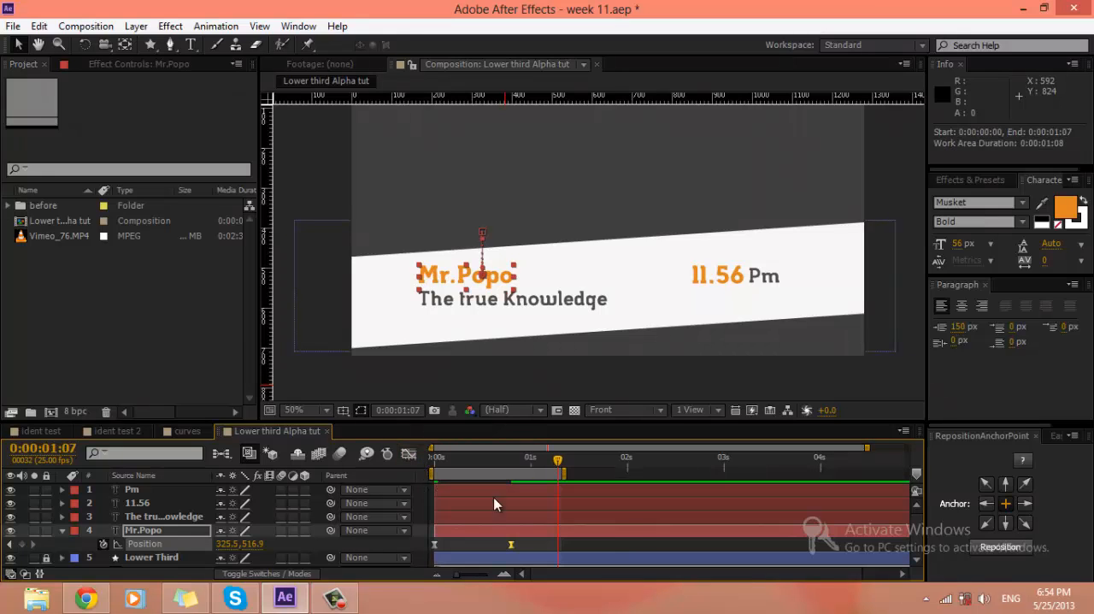
pyautogui.click(618, 543)
pyautogui.press('KP_0')
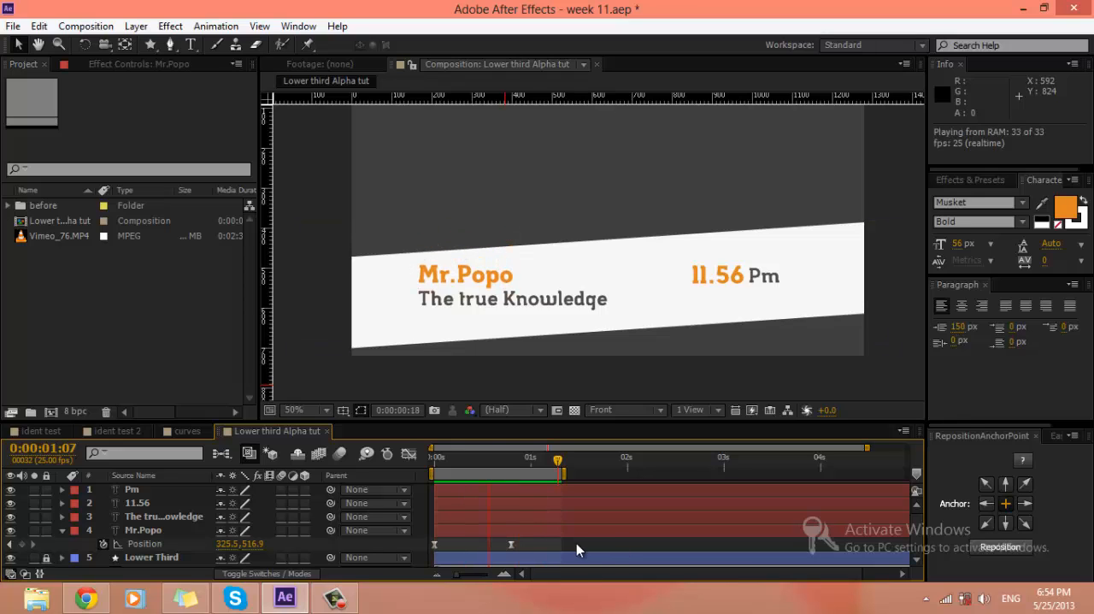
# Step: Hide the Pm, 11.56 and The true Knowledge text layers and play Mr.Popo's slide alone on the band
pyautogui.click(591, 552)
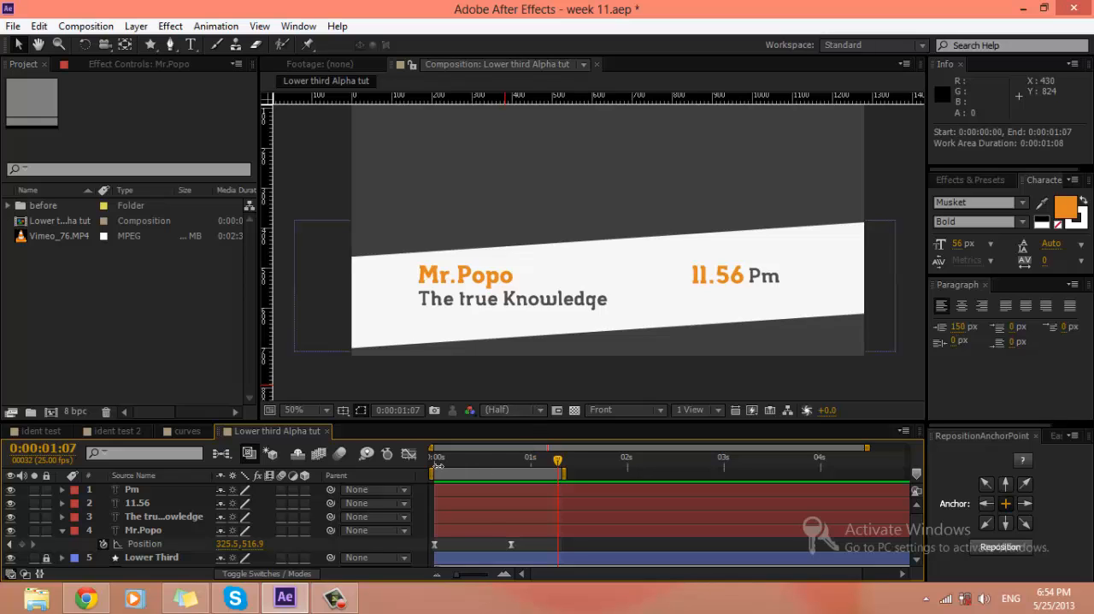
pyautogui.moveTo(470, 462); pyautogui.dragTo(449, 459)
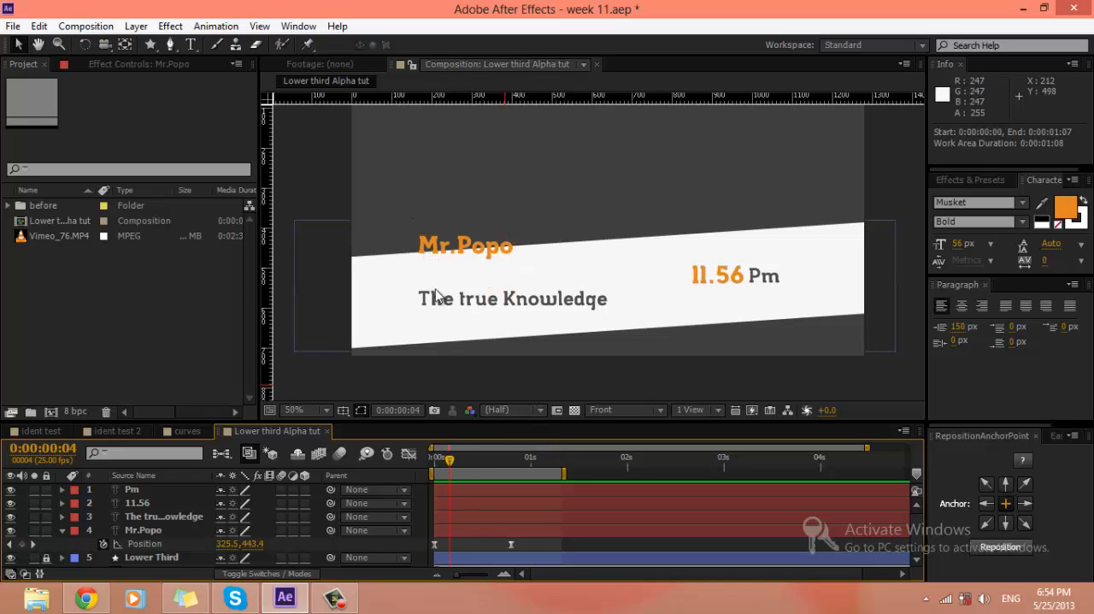
pyautogui.click(395, 311)
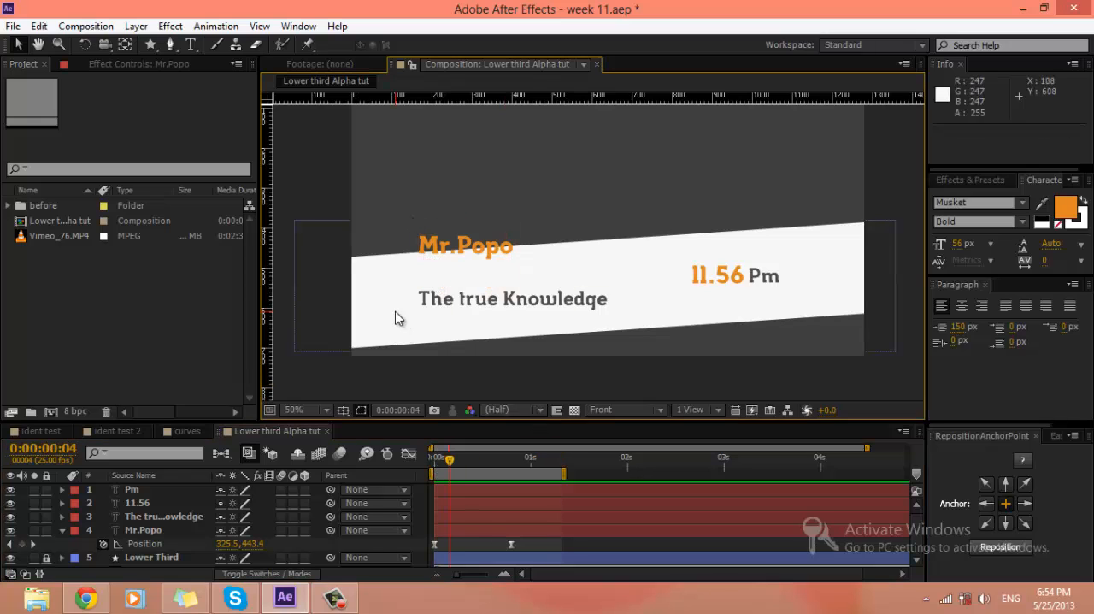
pyautogui.click(557, 548)
pyautogui.click(870, 282)
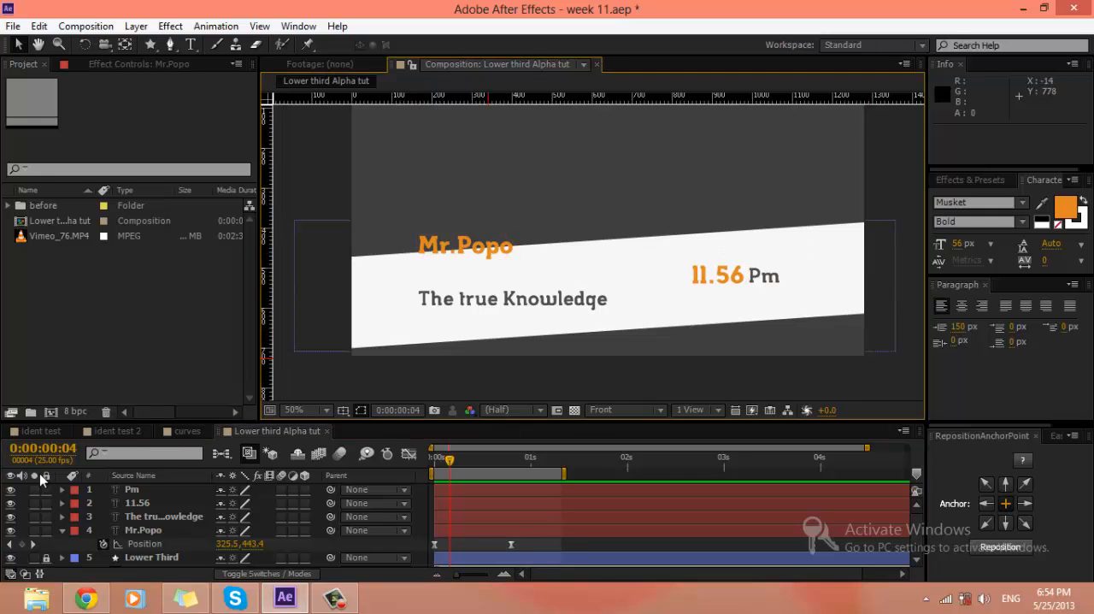
pyautogui.moveTo(11, 517); pyautogui.dragTo(10, 489)
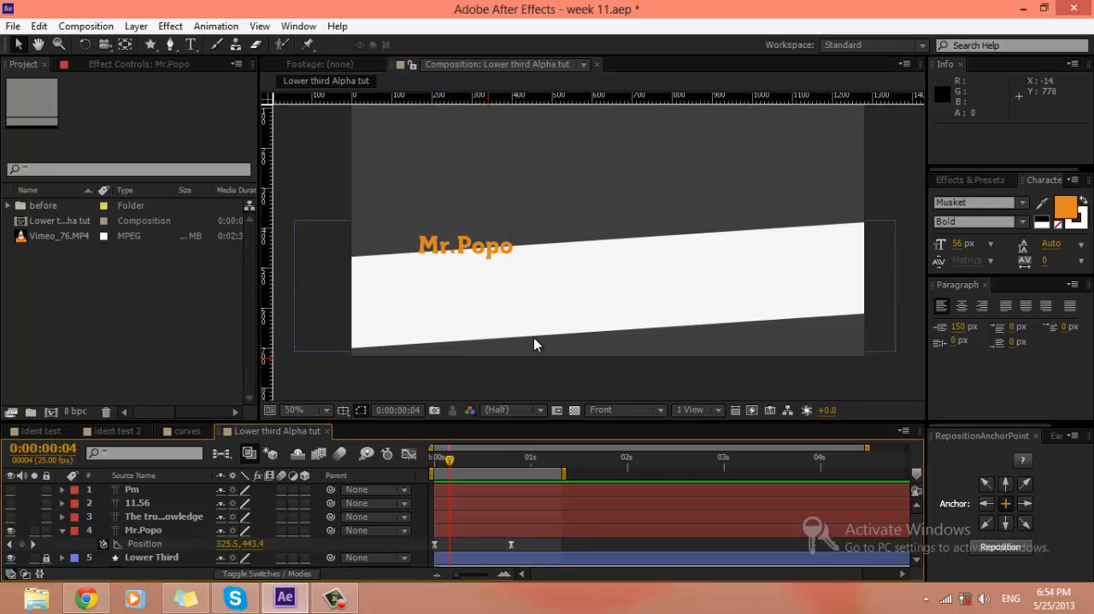
pyautogui.press('space')
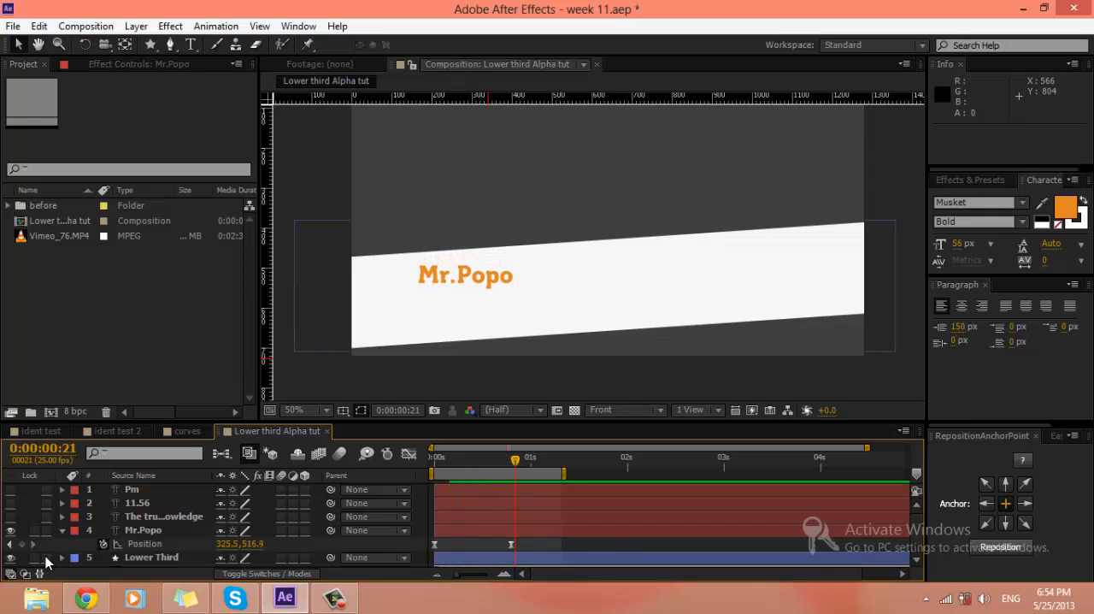
# Step: Duplicate the Lower Third shape layer and place the copy directly above the Mr.Popo layer
pyautogui.click(147, 558)
pyautogui.hotkey('ctrl', 'd')
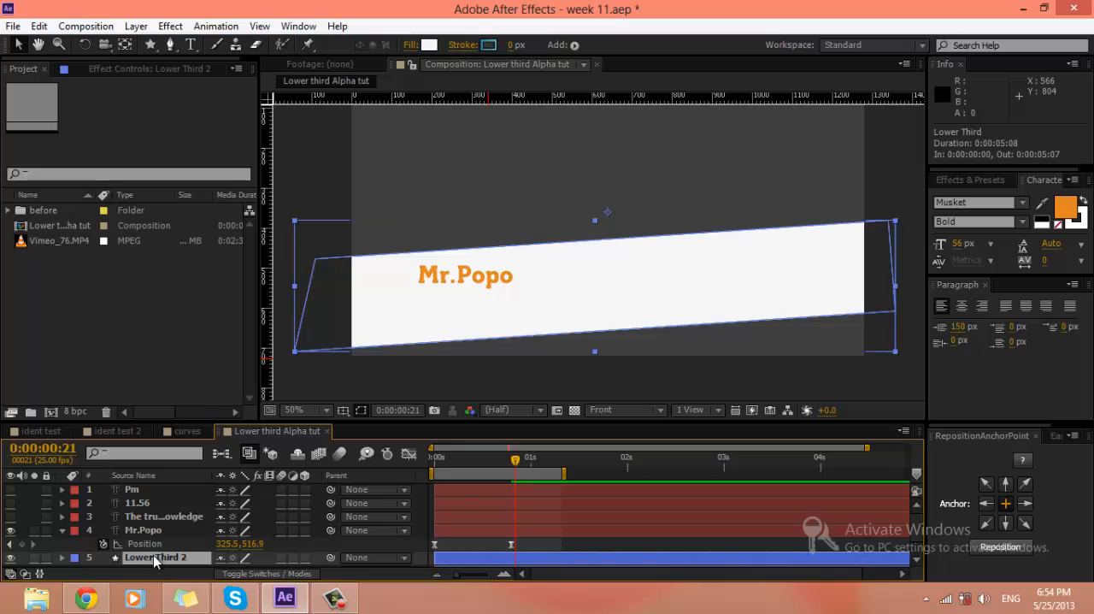
pyautogui.moveTo(147, 557); pyautogui.dragTo(158, 532)
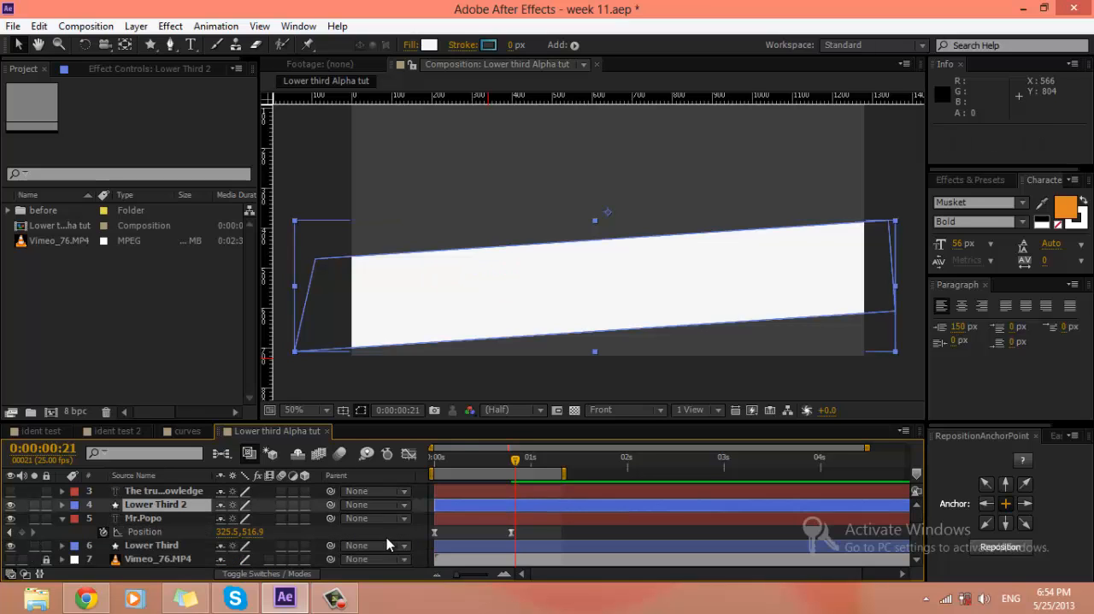
# Step: Set Mr.Popo's track matte to Alpha Matte "Lower Third 2" and run a RAM preview of the masked slide
pyautogui.click(151, 518)
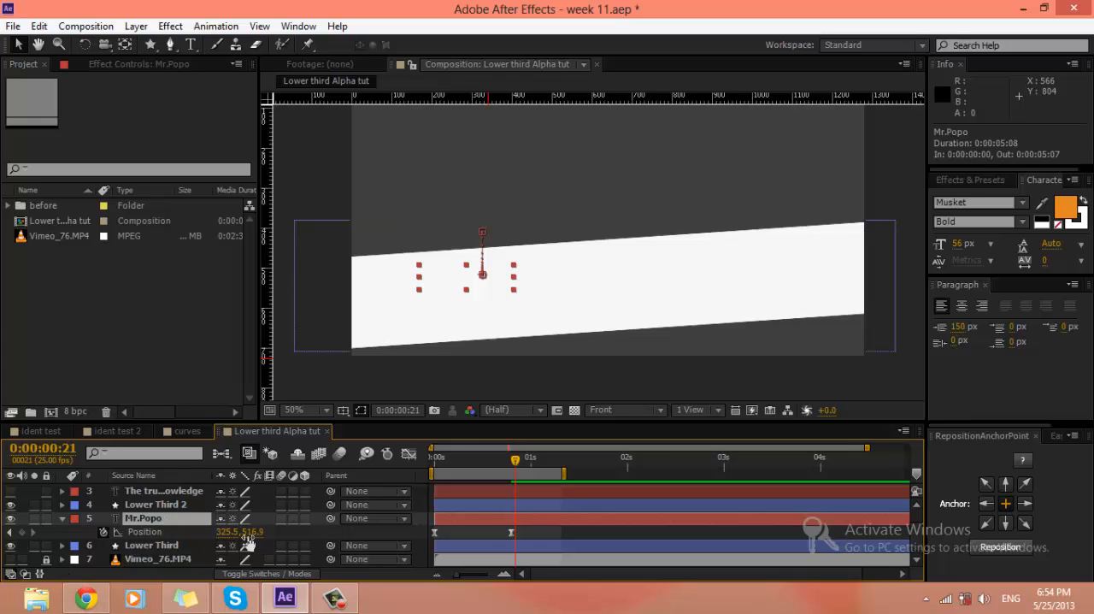
pyautogui.press('F4')
pyautogui.click(319, 517)
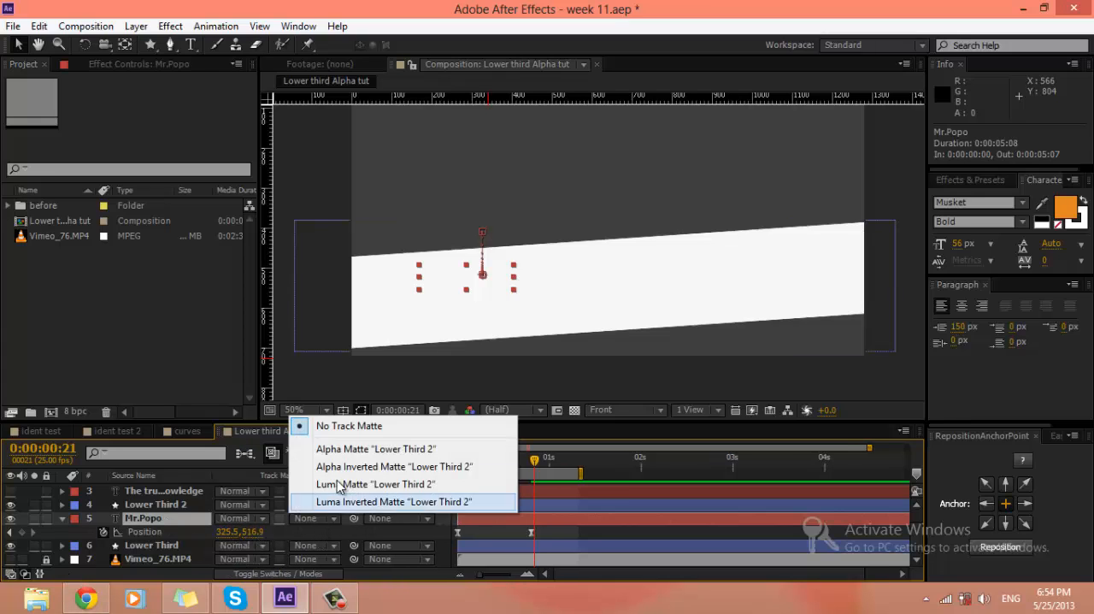
pyautogui.click(342, 450)
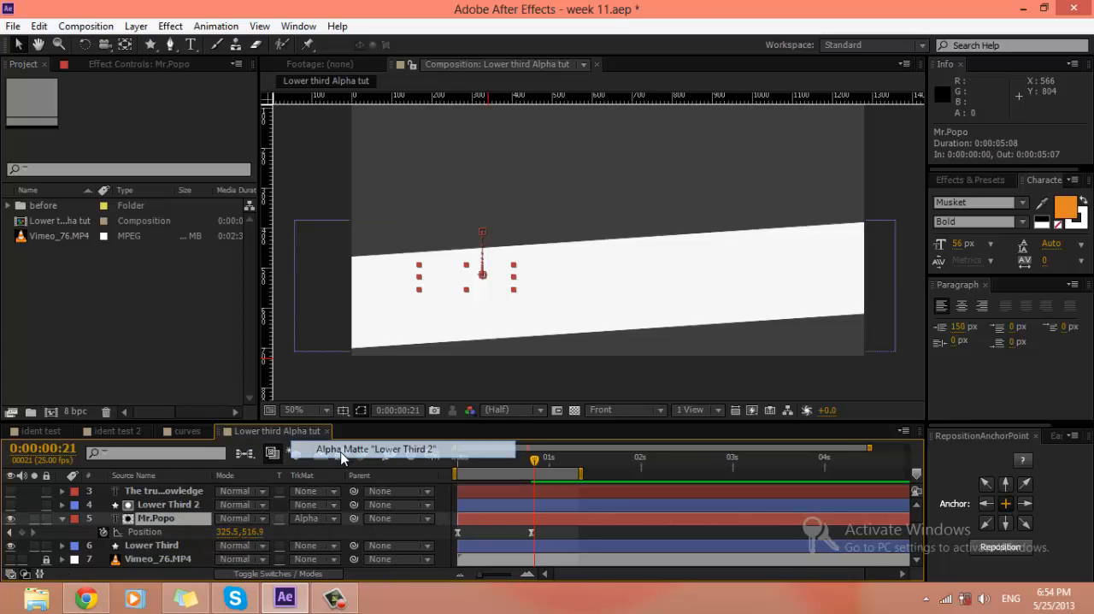
pyautogui.click(628, 531)
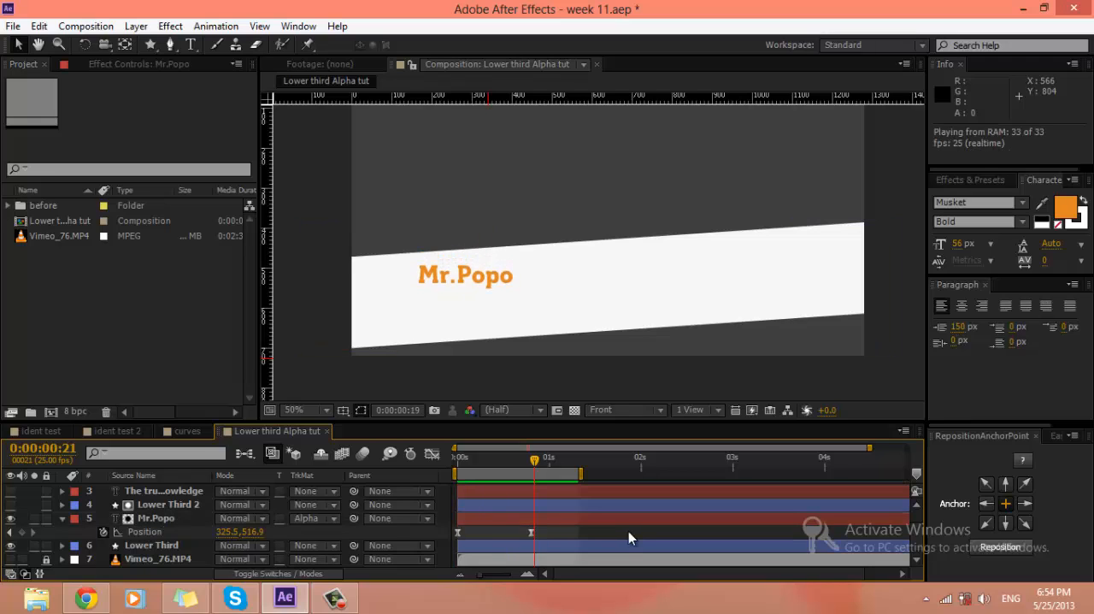
pyautogui.press('space')
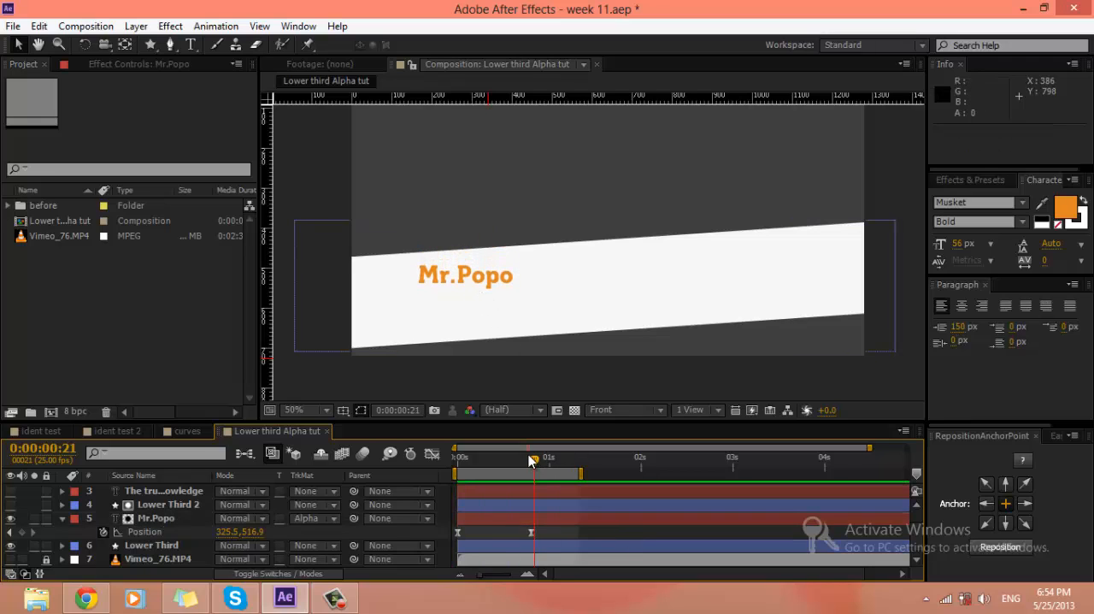
# Step: At 0:00:00:05, shift the Lower Third 2 matte 5 px across and 13 px down over Mr.Popo, and undo the move
pyautogui.moveTo(532, 461); pyautogui.dragTo(477, 462)
pyautogui.press('.')
pyautogui.press('.')
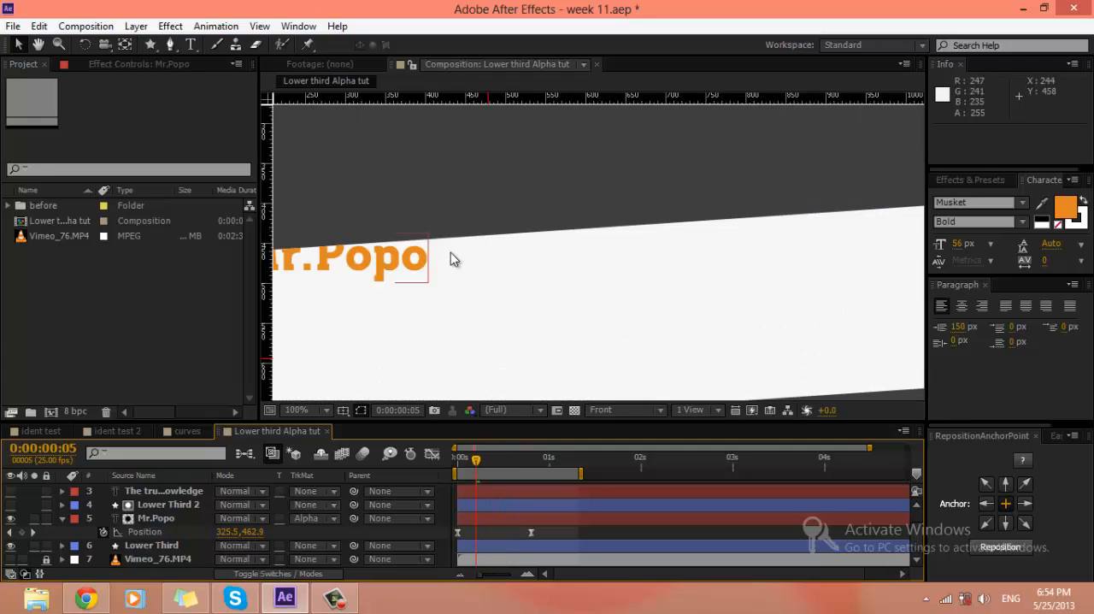
pyautogui.click(532, 317)
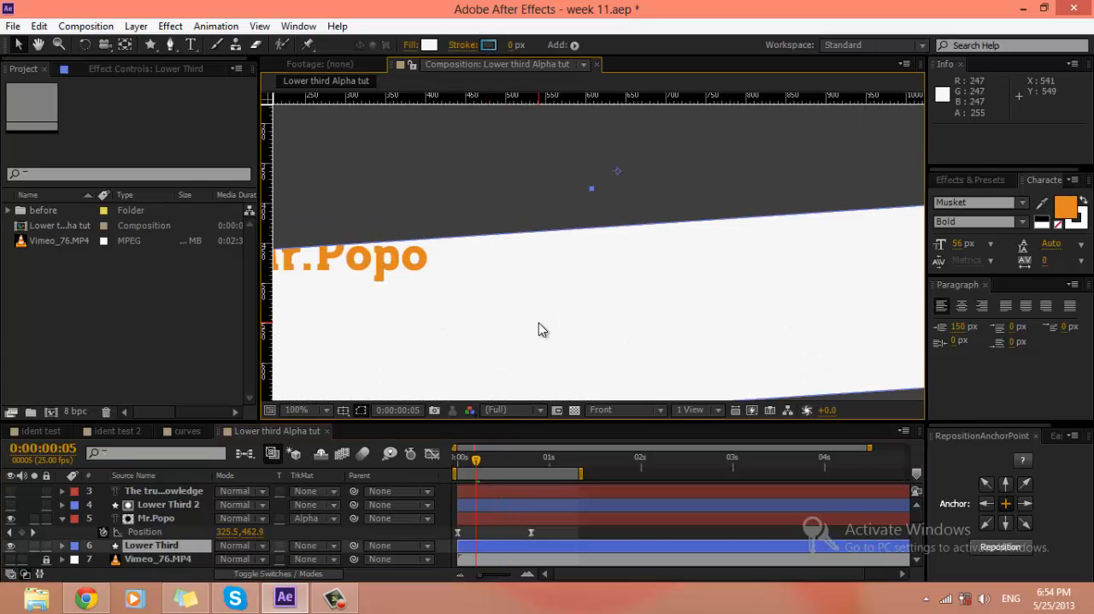
pyautogui.click(180, 505)
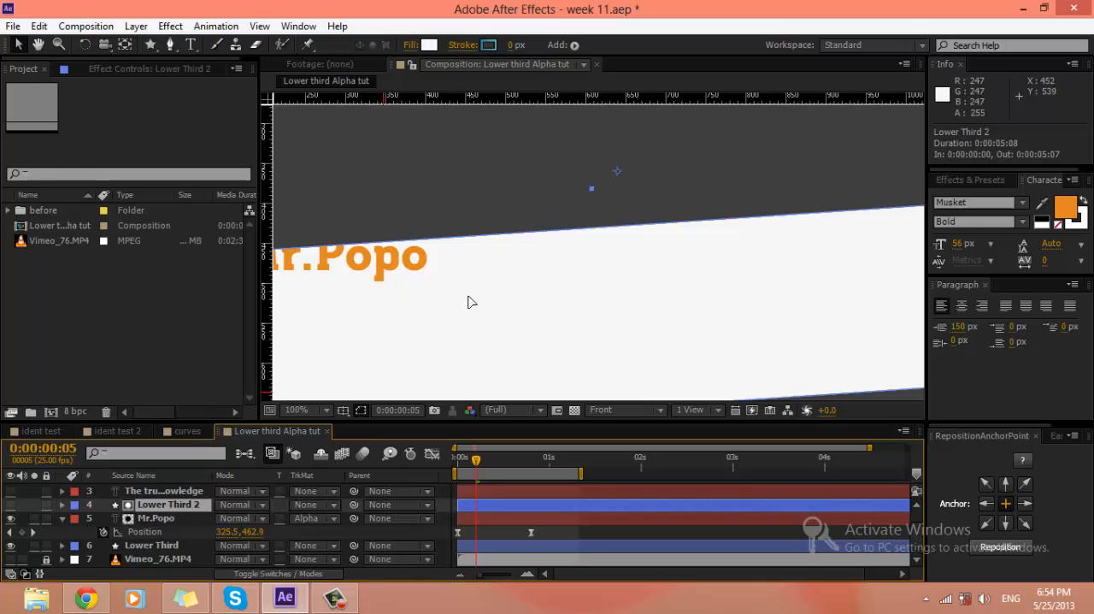
pyautogui.moveTo(468, 302); pyautogui.dragTo(474, 331)
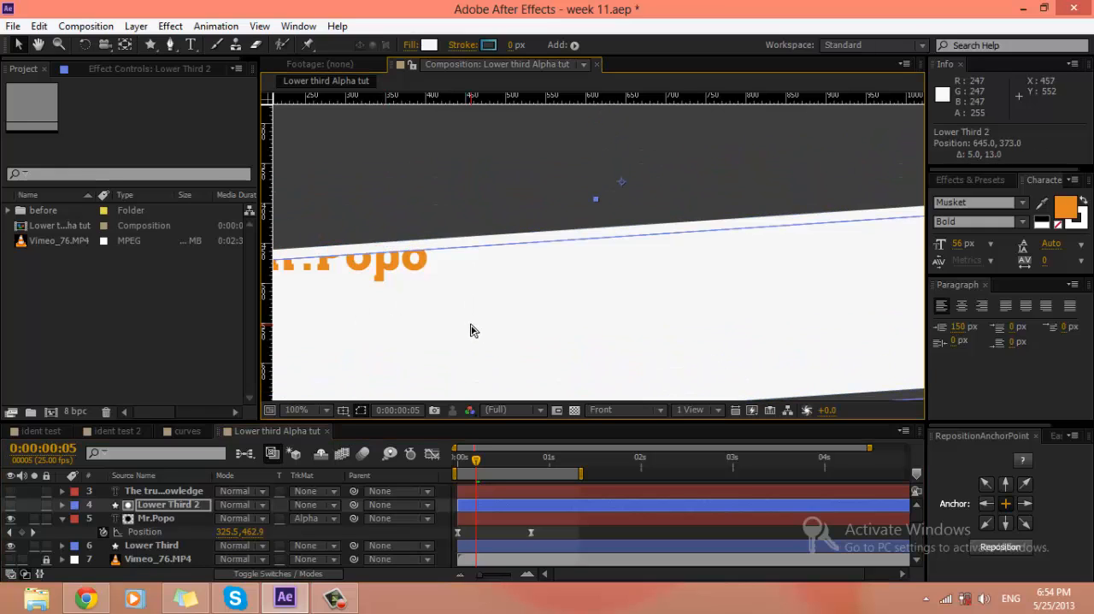
pyautogui.hotkey('ctrl', 'z')
pyautogui.scroll(-2, 472, 296)
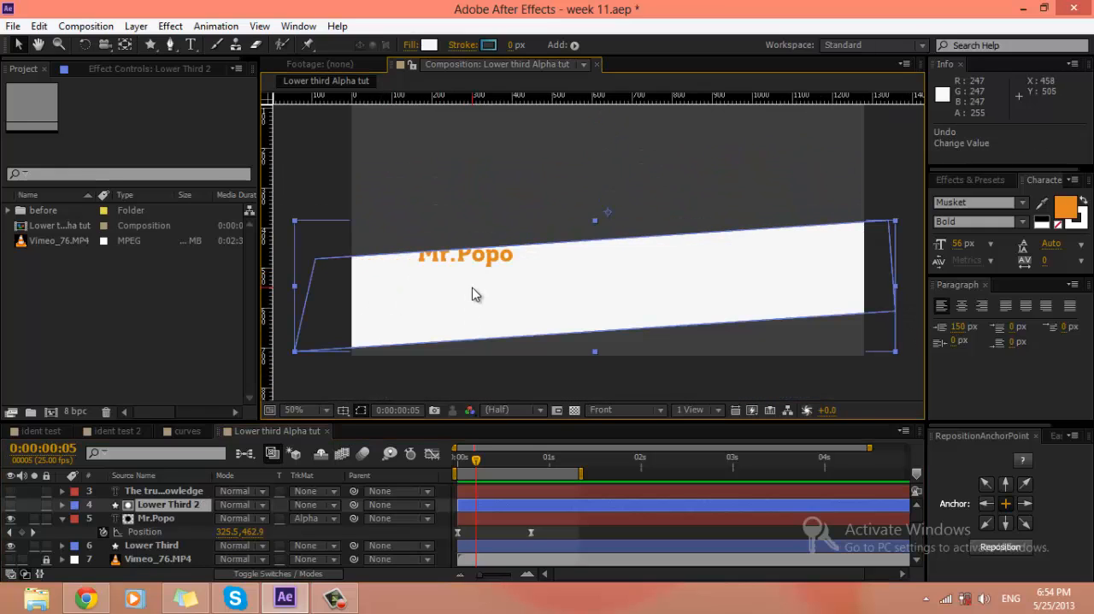
# Step: Delete the Lower Third 2 layer and set Mr.Popo's track matte back to No Track Matte
pyautogui.click(576, 530)
pyautogui.moveTo(477, 461)
pyautogui.mouseDown()
pyautogui.moveTo(464, 461)
pyautogui.moveTo(507, 466)
pyautogui.moveTo(476, 469)
pyautogui.mouseUp()
pyautogui.click(517, 503)
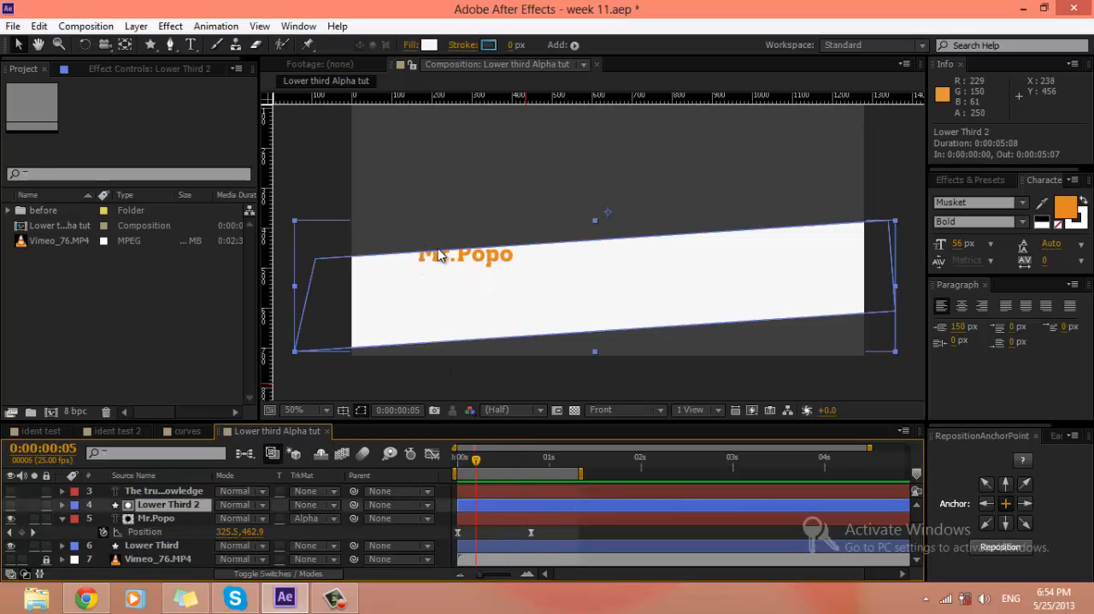
pyautogui.press('Delete')
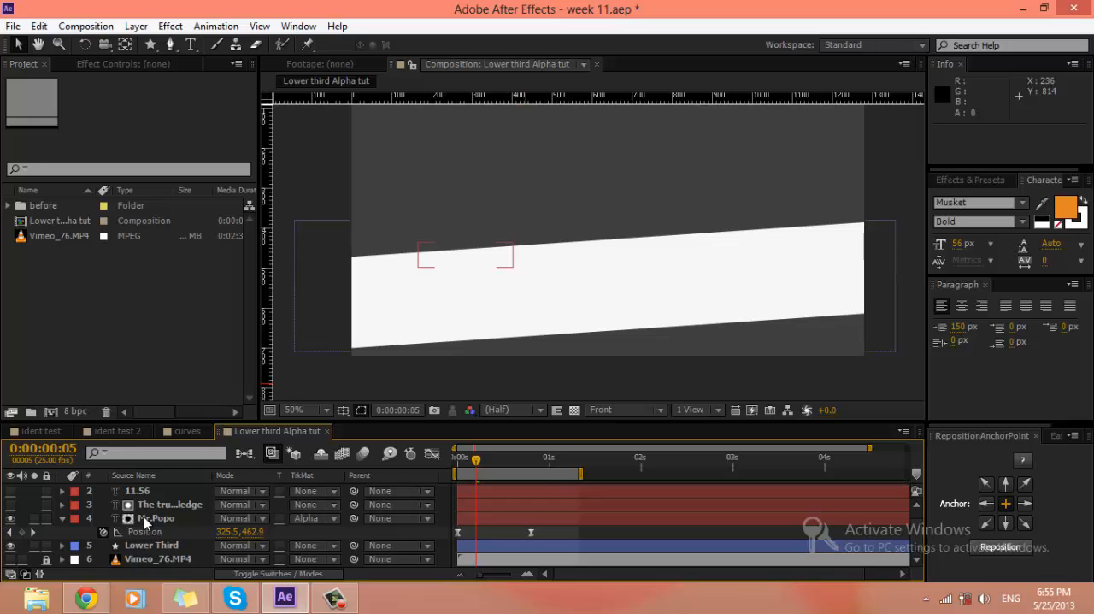
pyautogui.click(148, 518)
pyautogui.click(308, 518)
pyautogui.click(323, 426)
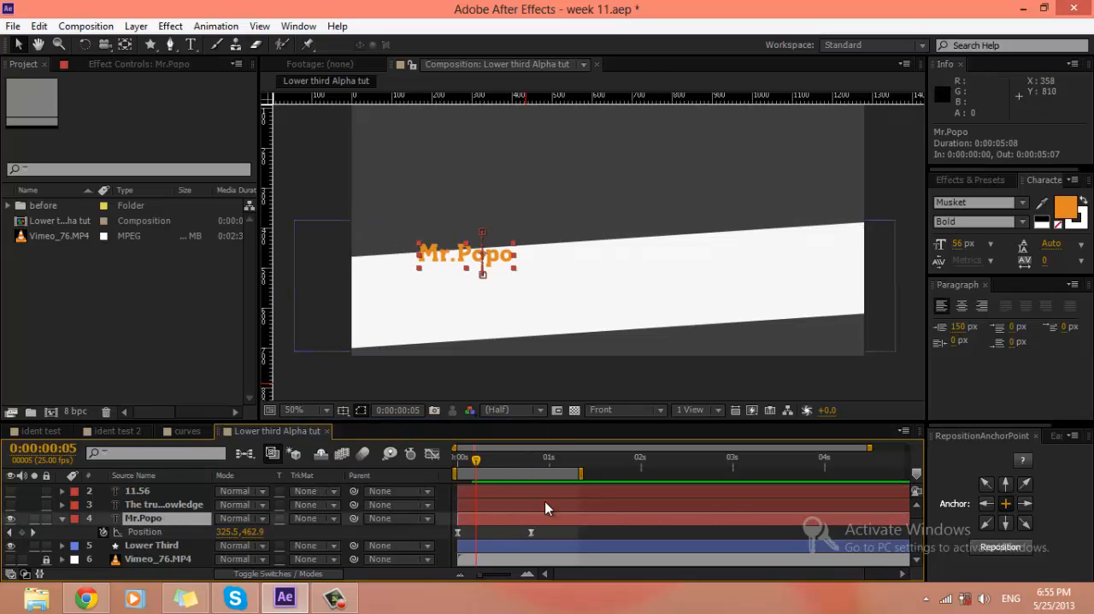
# Step: At 0:00:00:20, draw a rectangle shape about 320 × 99 px covering the Mr.Popo text, on its own shape layer
pyautogui.moveTo(477, 462); pyautogui.dragTo(531, 462)
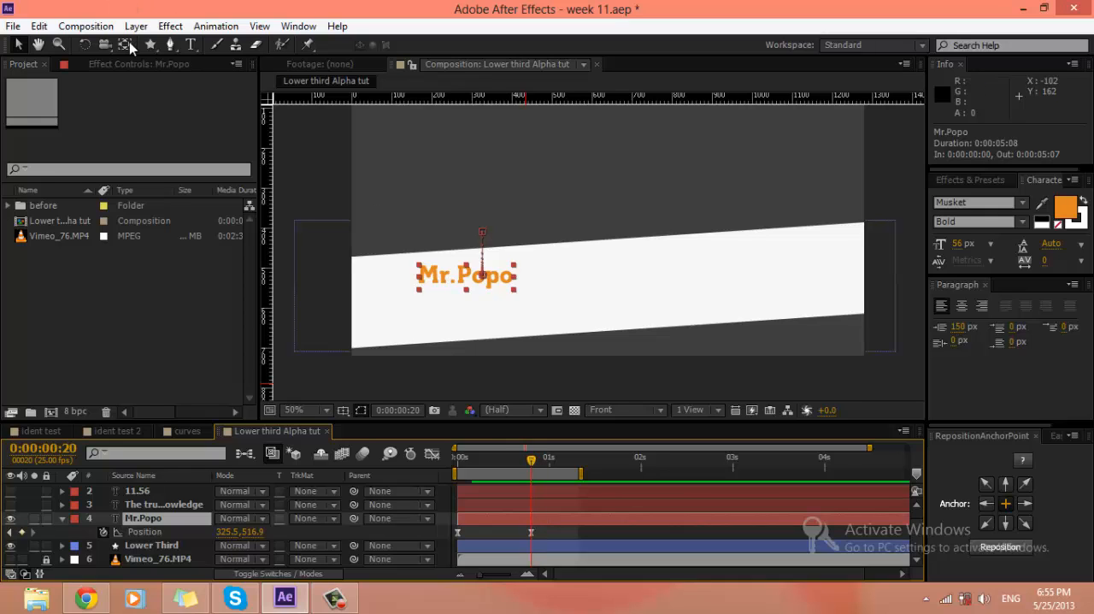
pyautogui.moveTo(151, 44); pyautogui.dragTo(210, 43)
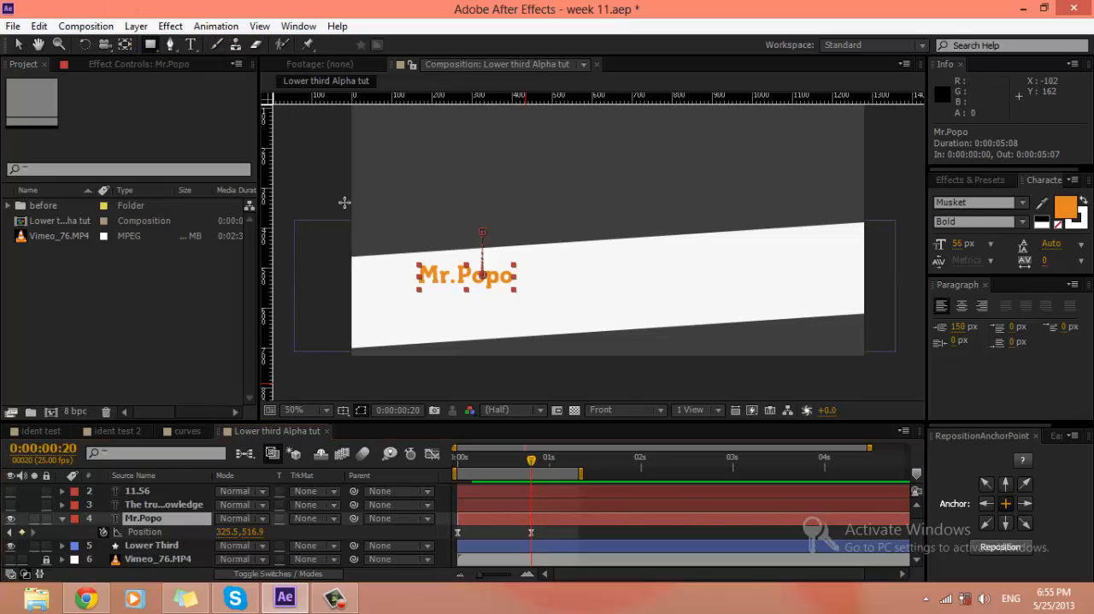
pyautogui.click(556, 530)
pyautogui.scroll(1, 408, 291)
pyautogui.moveTo(347, 281); pyautogui.dragTo(519, 287)
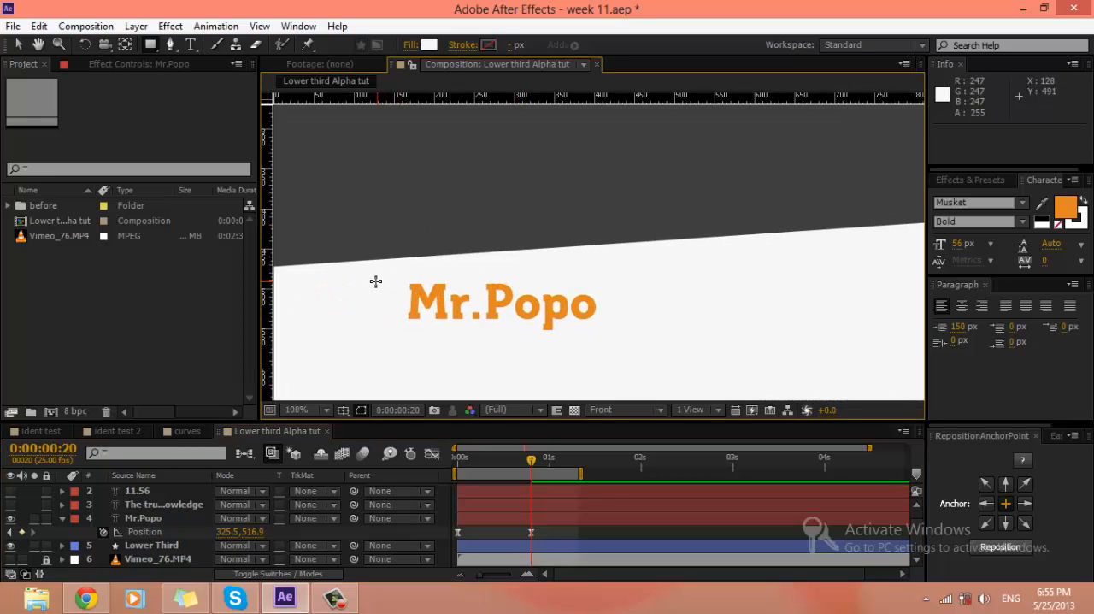
pyautogui.moveTo(375, 281); pyautogui.dragTo(632, 360)
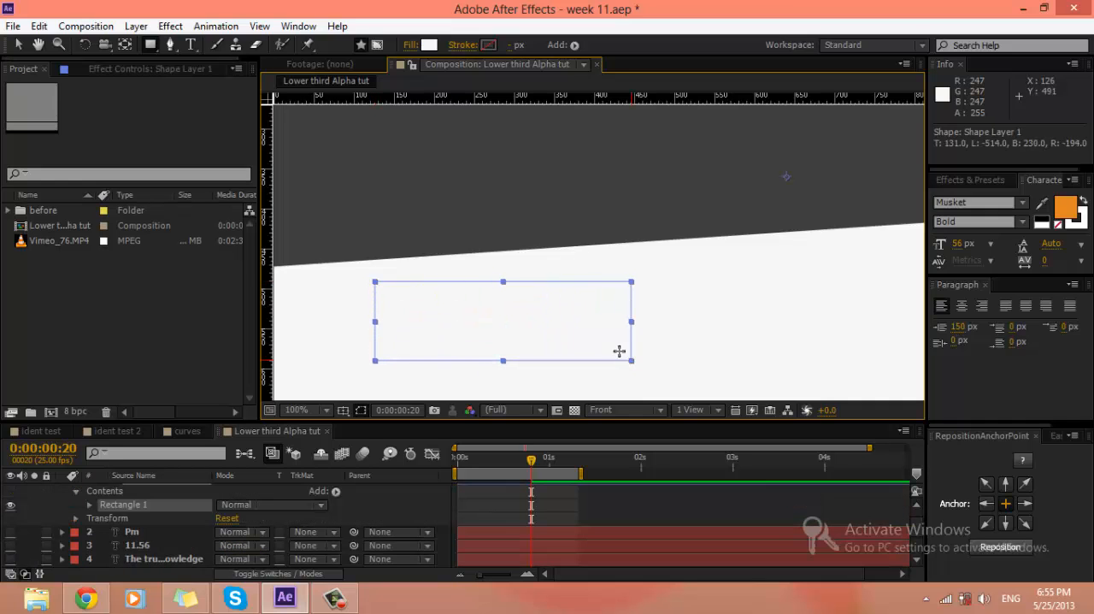
# Step: Change the rectangle's fill colour to yellow-green D9F830
pyautogui.click(428, 44)
pyautogui.moveTo(665, 319); pyautogui.dragTo(717, 391)
pyautogui.moveTo(641, 259); pyautogui.dragTo(659, 225)
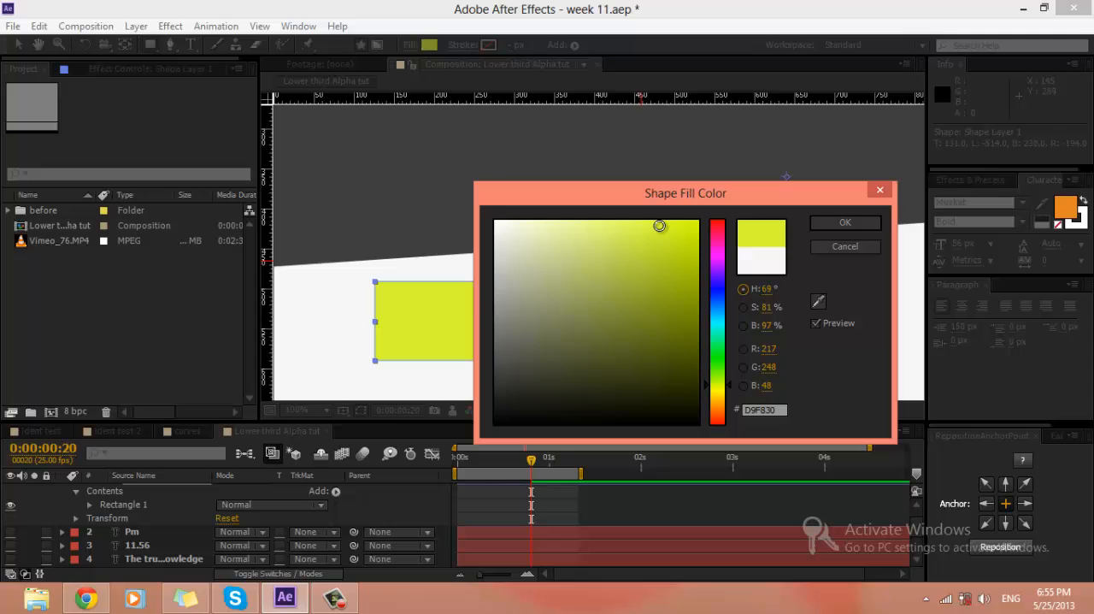
pyautogui.click(820, 224)
# Step: Collapse Shape Layer 1 and move it directly above the Mr.Popo layer, below The true Knowledge
pyautogui.scroll(1, 142, 514)
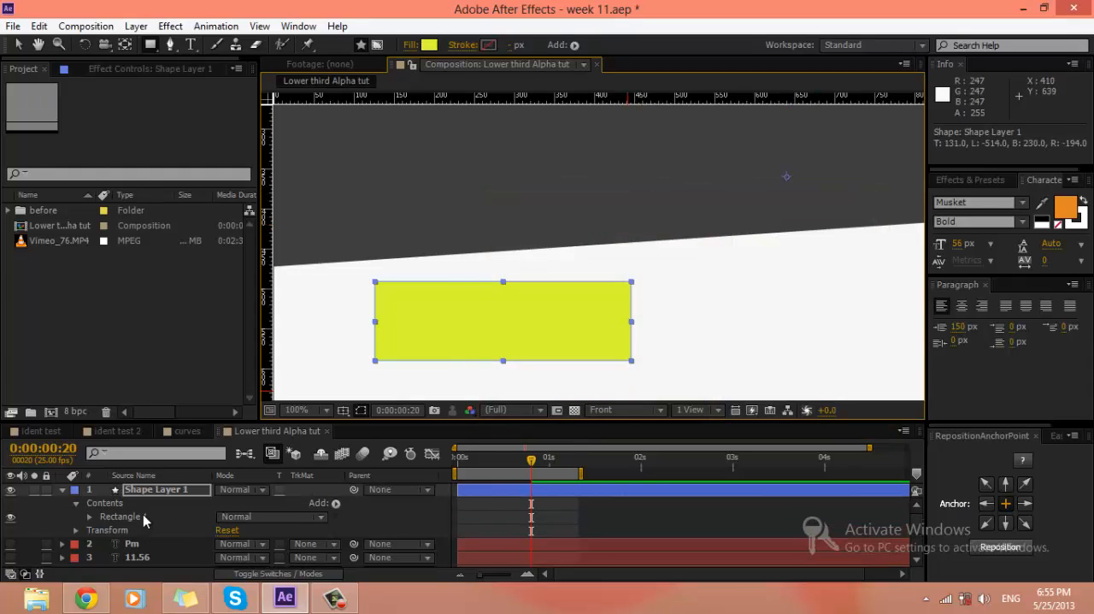
pyautogui.click(61, 493)
pyautogui.moveTo(142, 496); pyautogui.dragTo(143, 532)
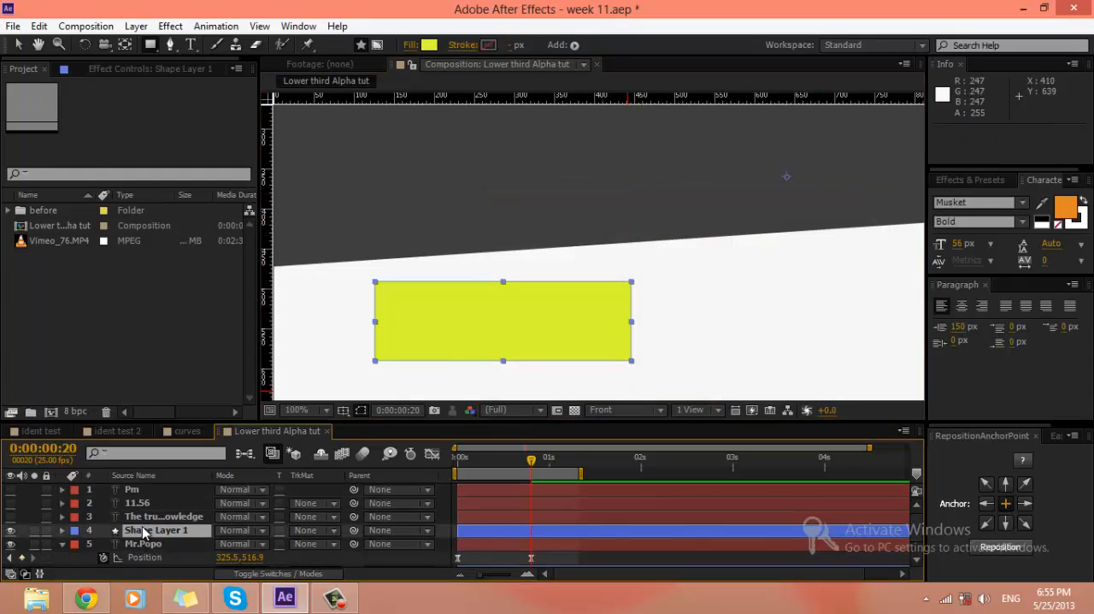
pyautogui.scroll(-1, 143, 532)
pyautogui.click(144, 520)
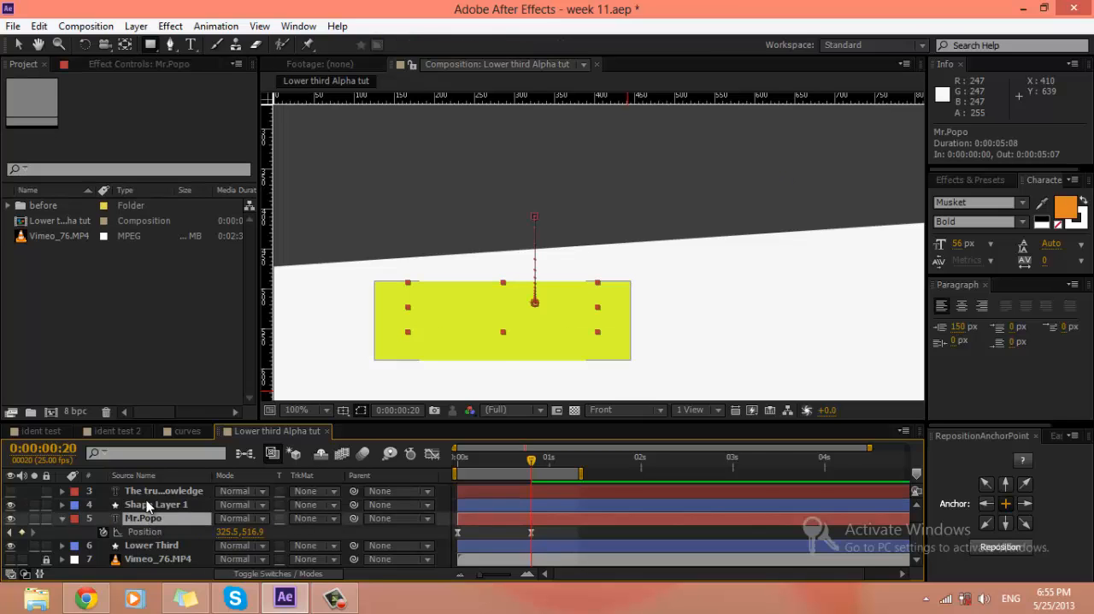
pyautogui.click(147, 506)
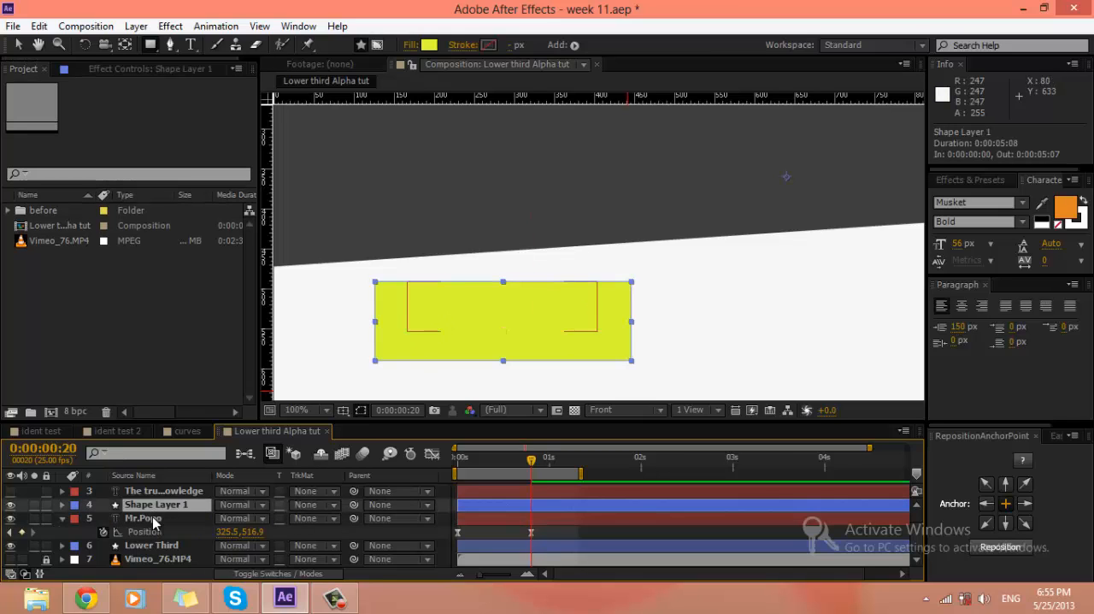
# Step: Set Mr.Popo's track matte to Alpha Matte "Shape Layer 1" and run a RAM preview of the reveal
pyautogui.click(144, 518)
pyautogui.click(310, 518)
pyautogui.click(402, 449)
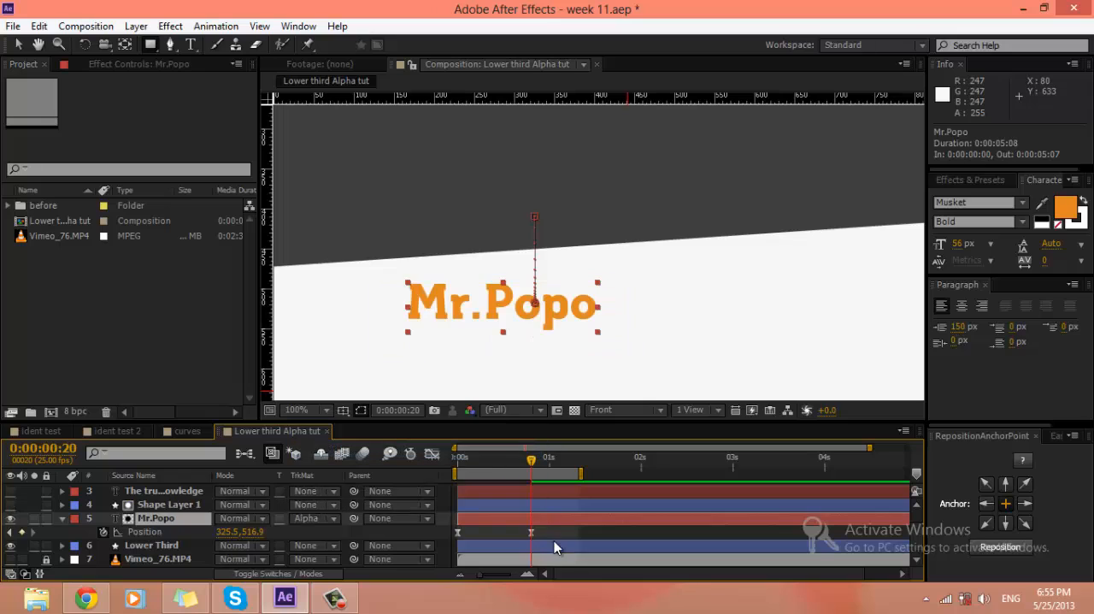
pyautogui.click(549, 283)
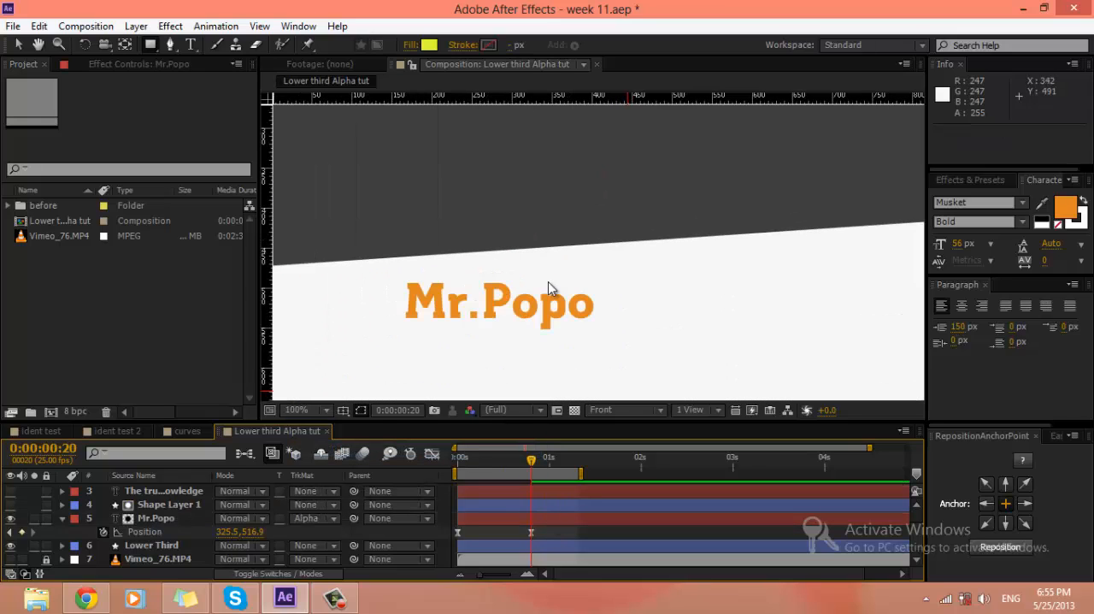
pyautogui.press('space')
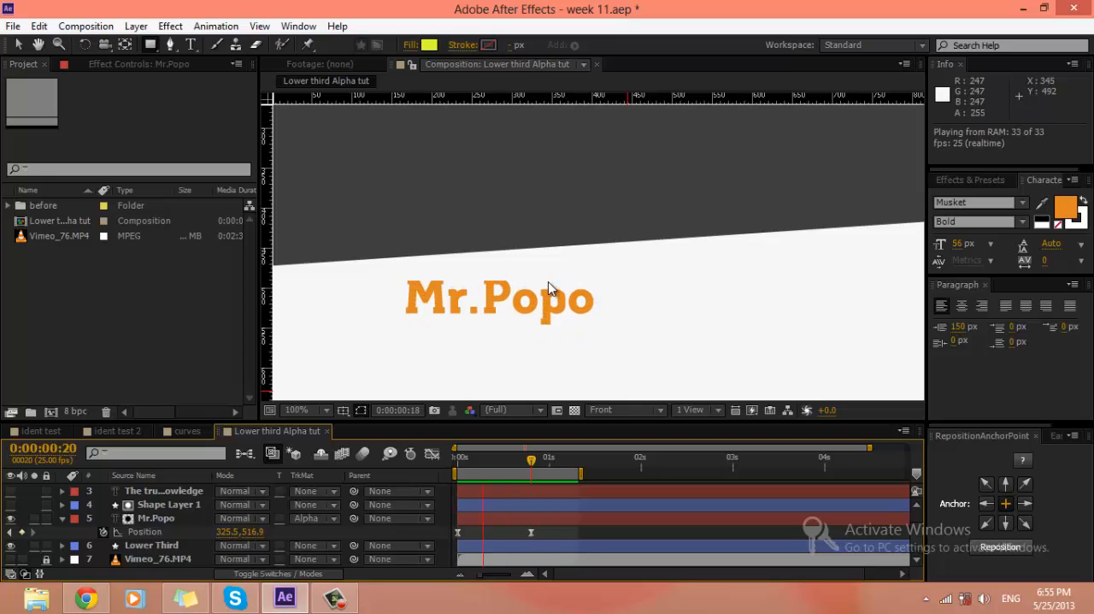
# Step: Move the Shape Layer 1 matte 15 px up to position 640, 345 so it surrounds the Mr.Popo text
pyautogui.click(548, 346)
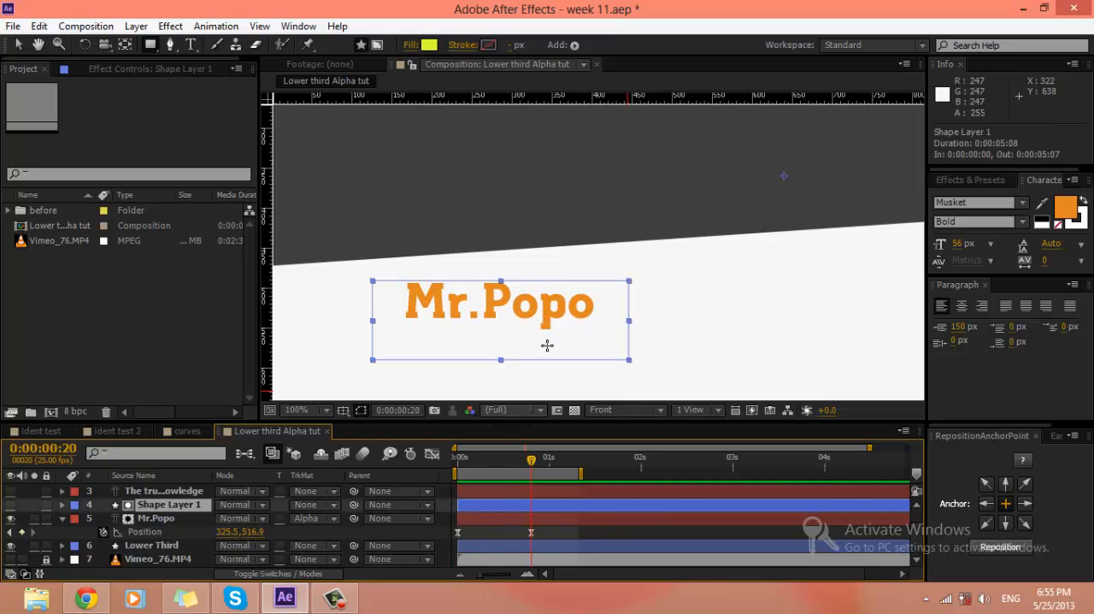
pyautogui.moveTo(559, 339); pyautogui.dragTo(560, 333)
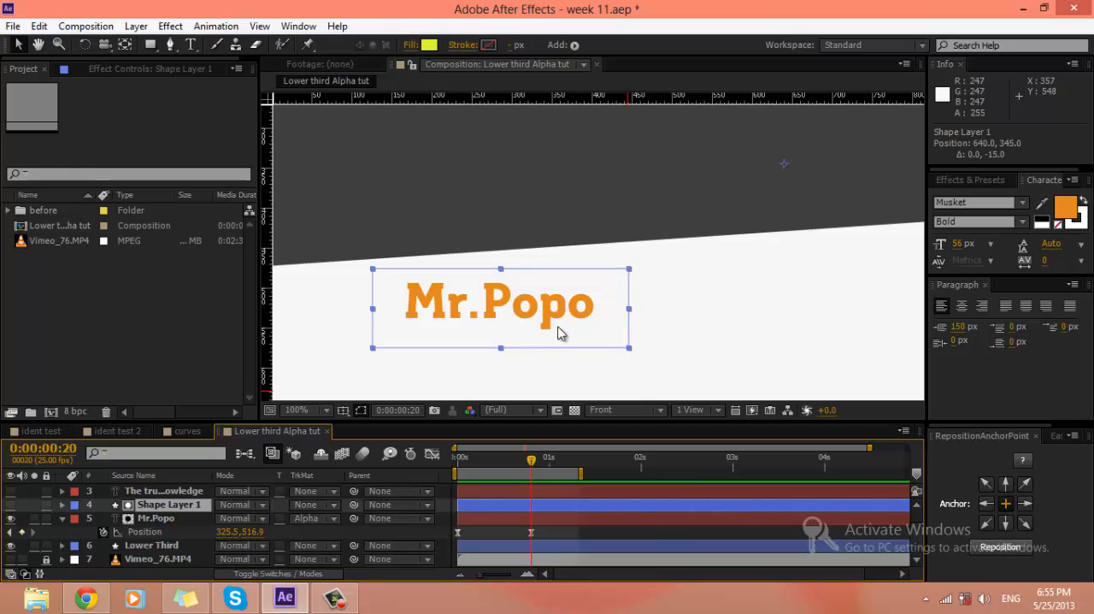
pyautogui.click(644, 530)
pyautogui.scroll(-1, 630, 348)
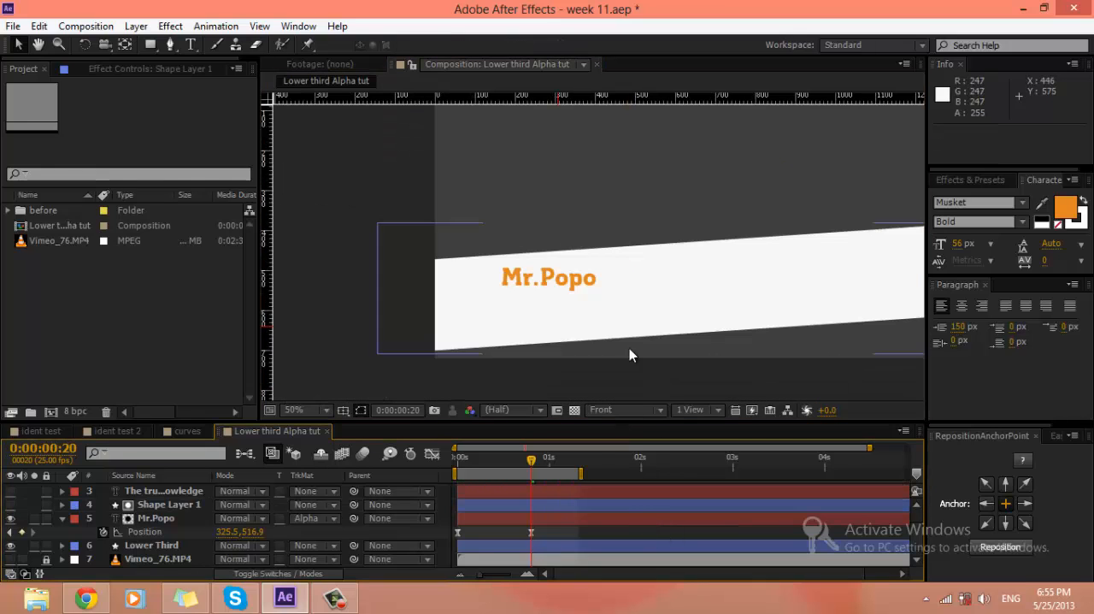
# Step: Move the Shape Layer 1 matte up 10 px to position 640, 335 around the Mr.Popo text and preview the reveal
pyautogui.click(554, 506)
pyautogui.scroll(1, 569, 320)
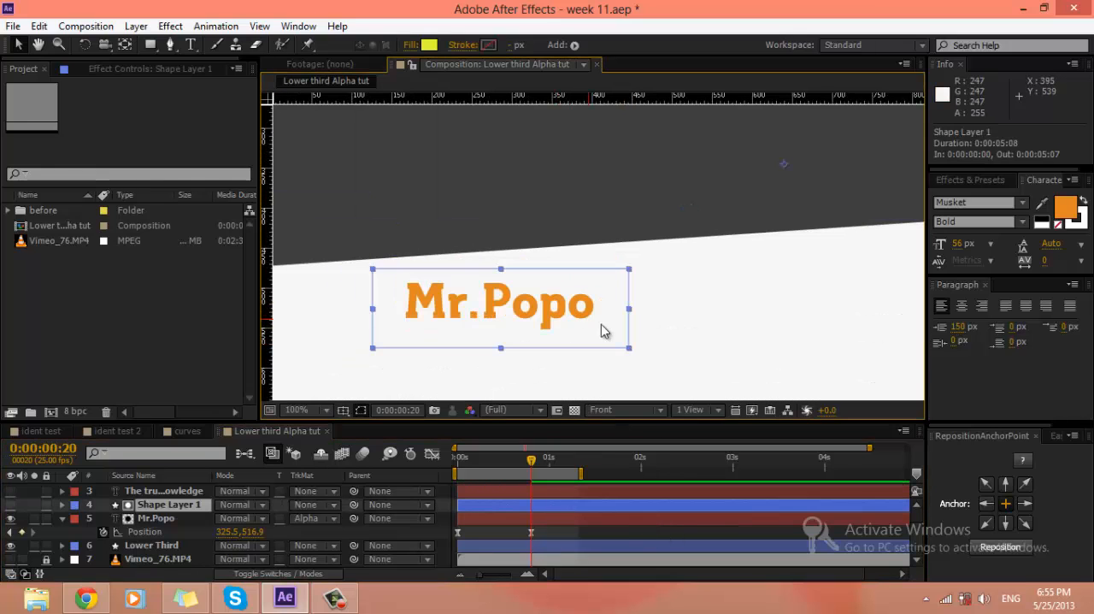
pyautogui.moveTo(601, 331); pyautogui.dragTo(612, 323)
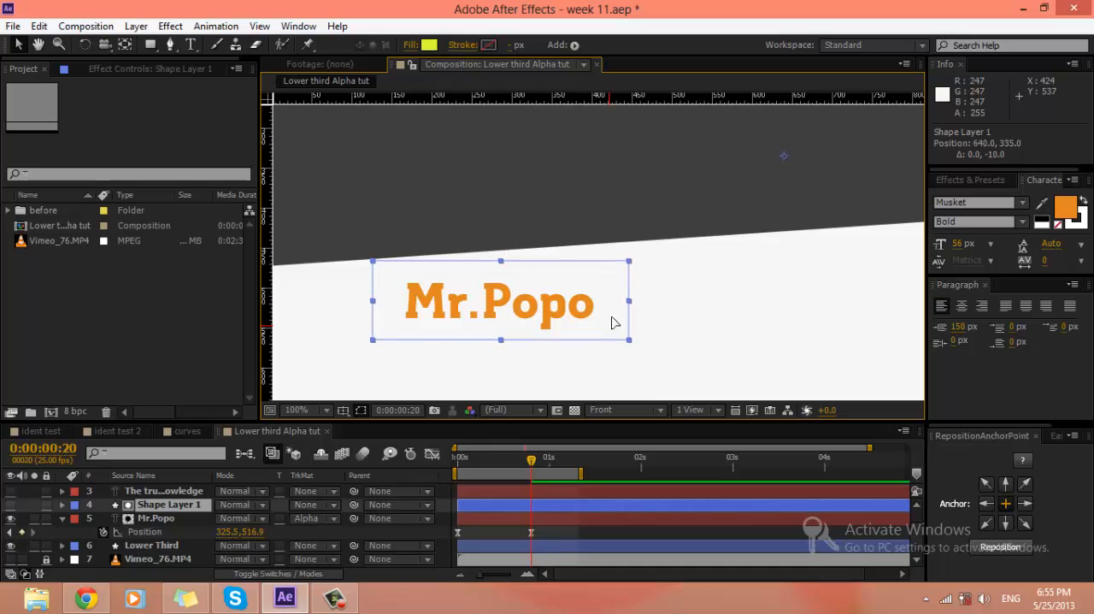
pyautogui.click(678, 528)
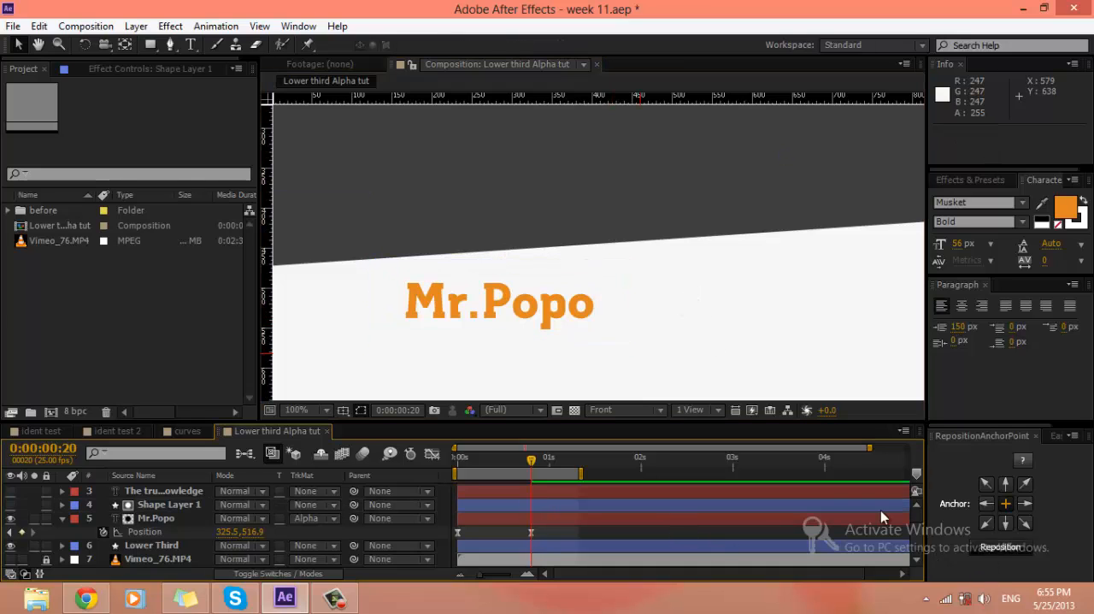
pyautogui.click(881, 509)
pyautogui.click(642, 531)
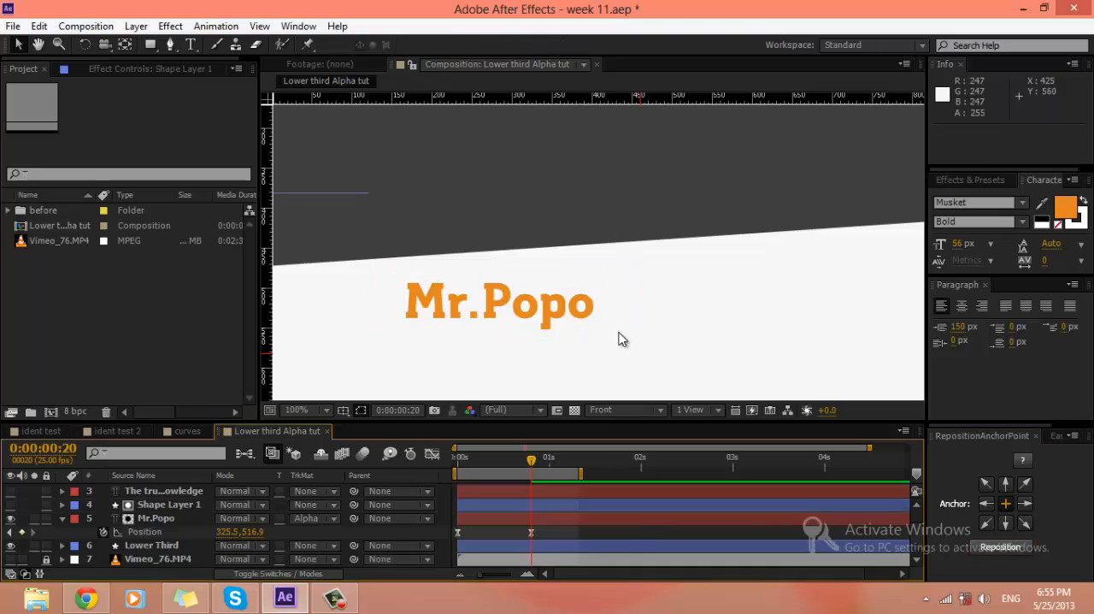
pyautogui.scroll(-2, 619, 340)
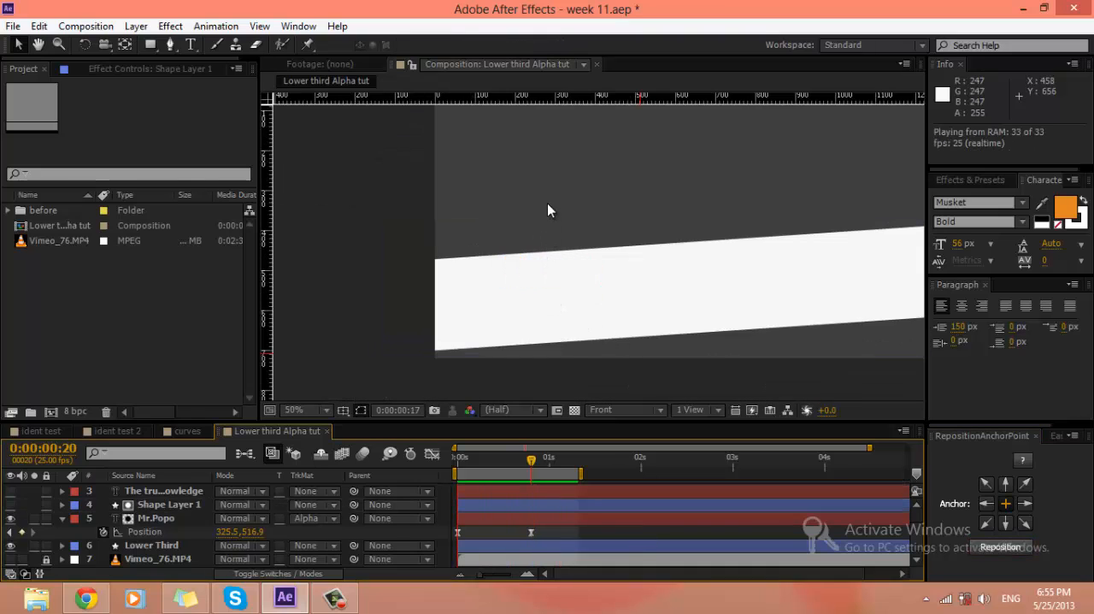
pyautogui.click(547, 508)
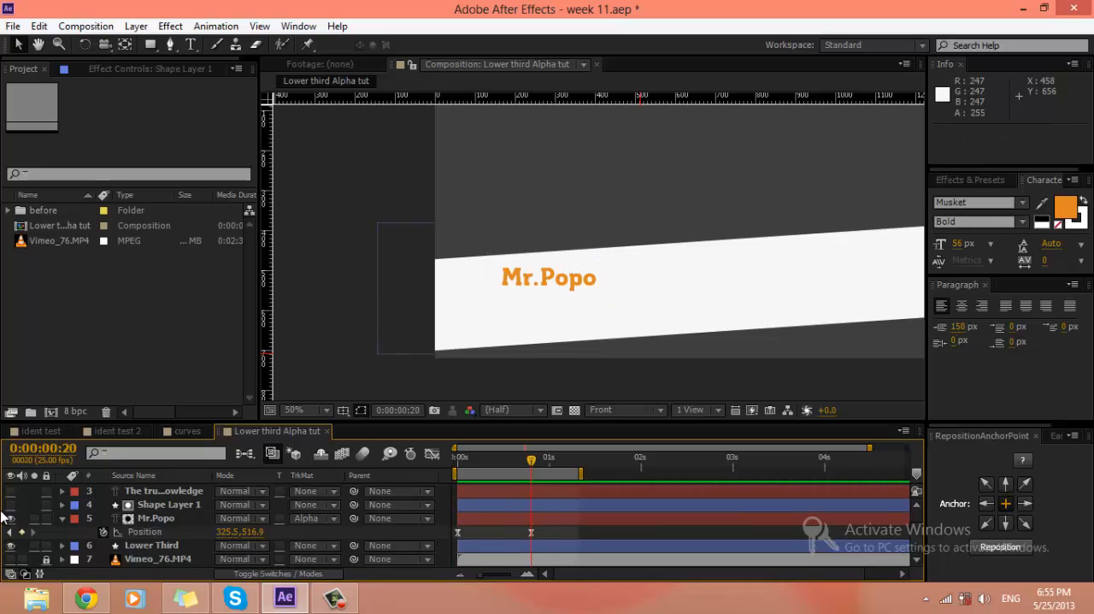
pyautogui.click(566, 509)
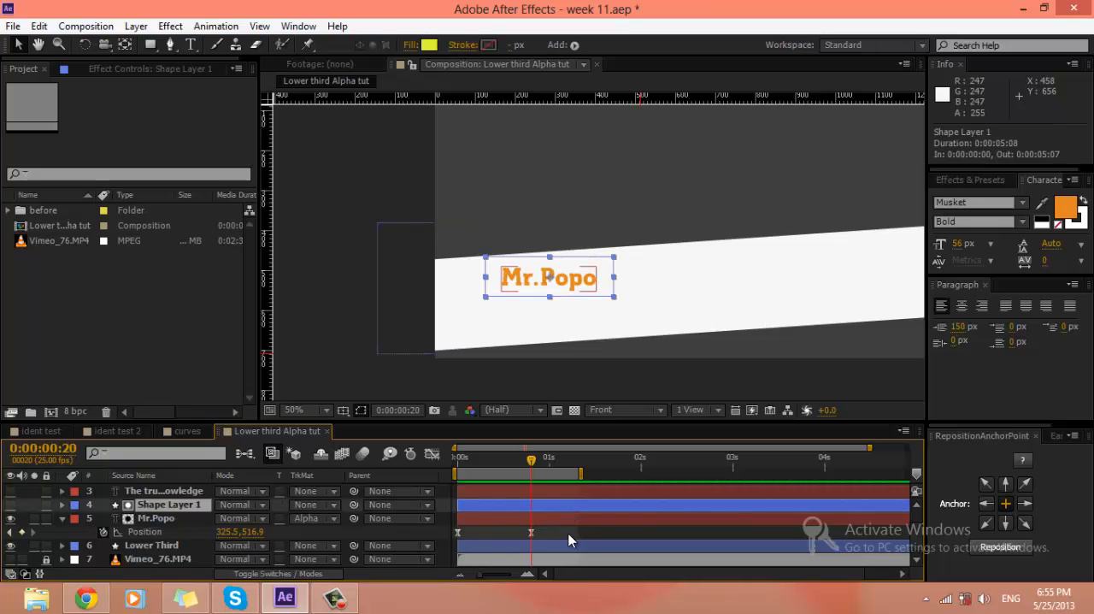
# Step: Collapse the Mr.Popo layer, make The true Knowledge layer visible and reveal its Position property
pyautogui.click(62, 519)
pyautogui.click(146, 505)
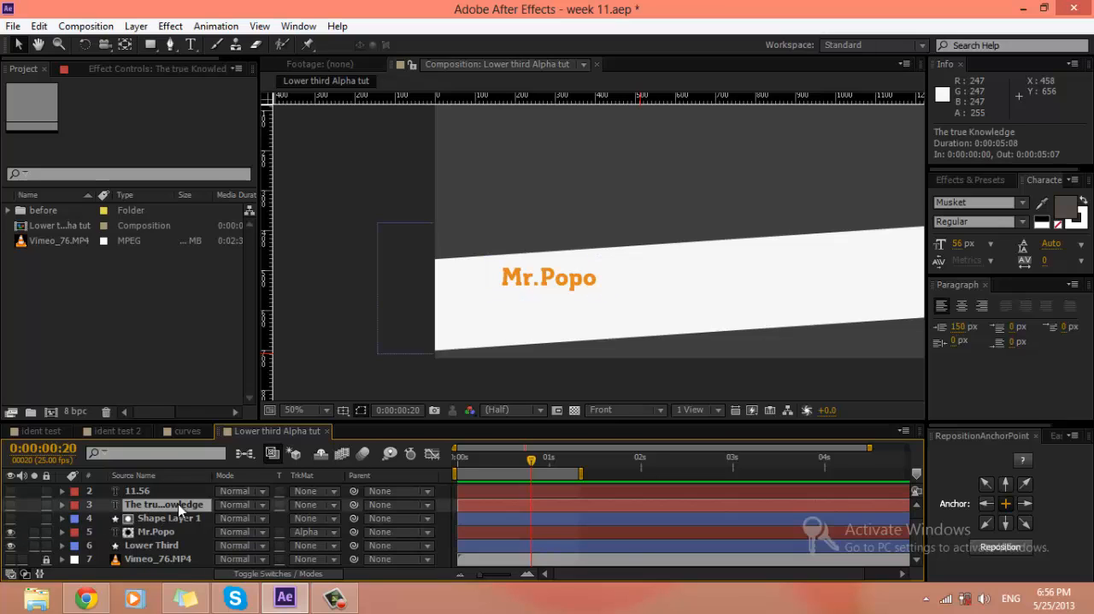
pyautogui.scroll(1, 343, 507)
pyautogui.click(10, 517)
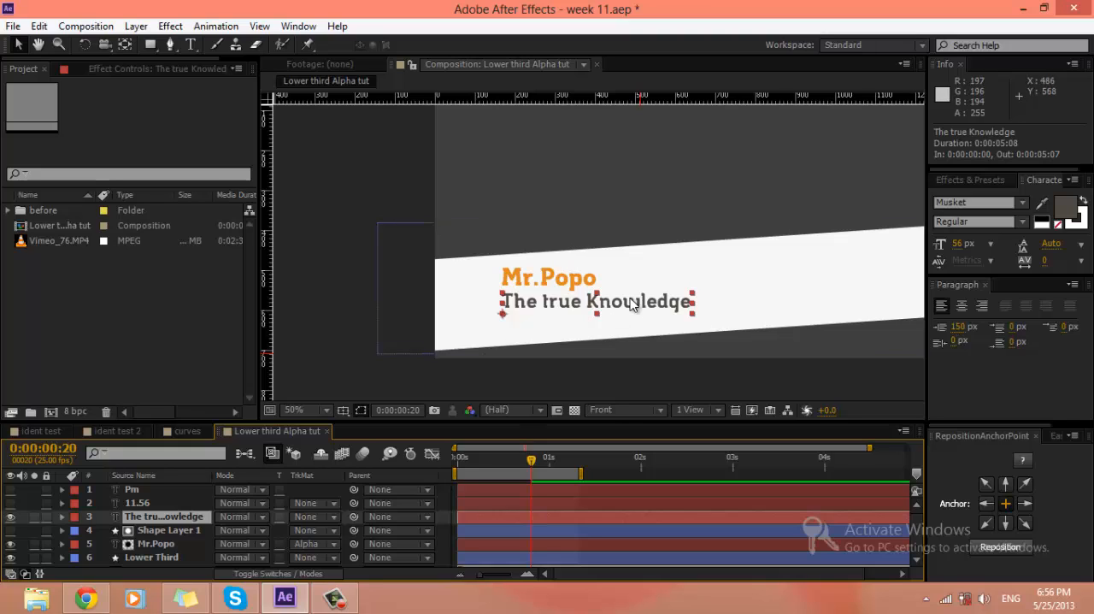
pyautogui.press('p')
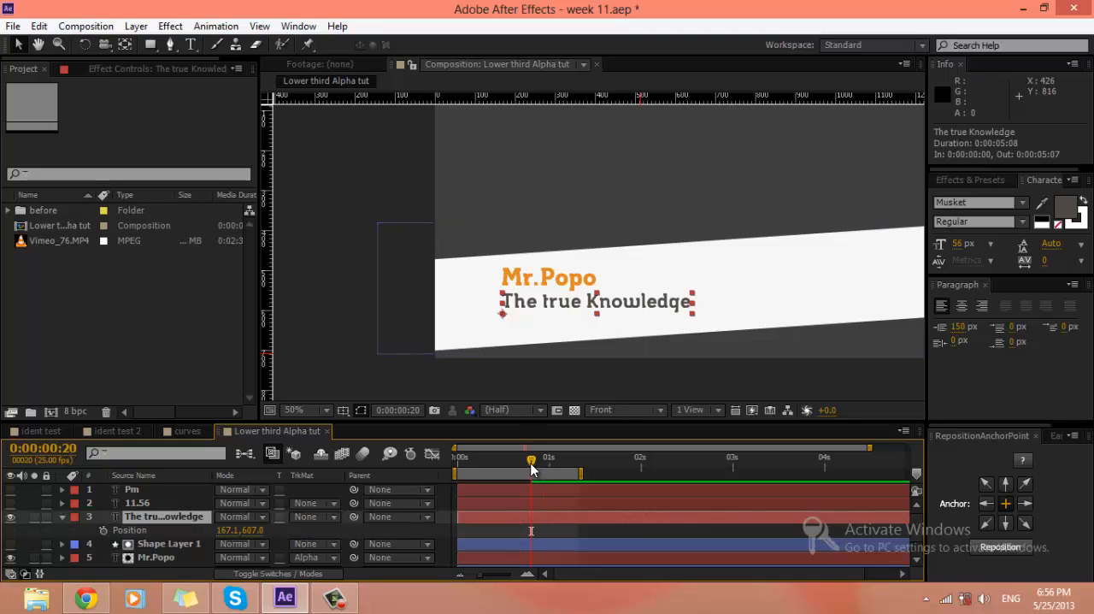
# Step: Add Position keyframes to The true Knowledge at 0:00:00:15 and 0:00:01:10, and extend the work area's end to 0:00:01:21
pyautogui.moveTo(476, 471); pyautogui.dragTo(513, 472)
pyautogui.click(104, 530)
pyautogui.click(157, 530)
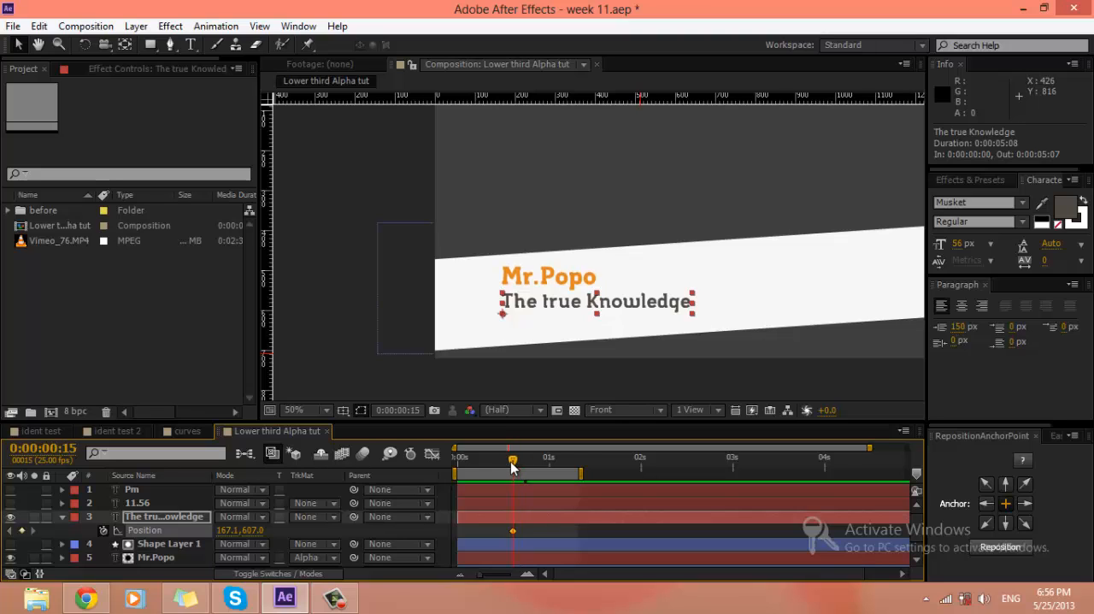
pyautogui.hotkey('shift', 'pagedown')
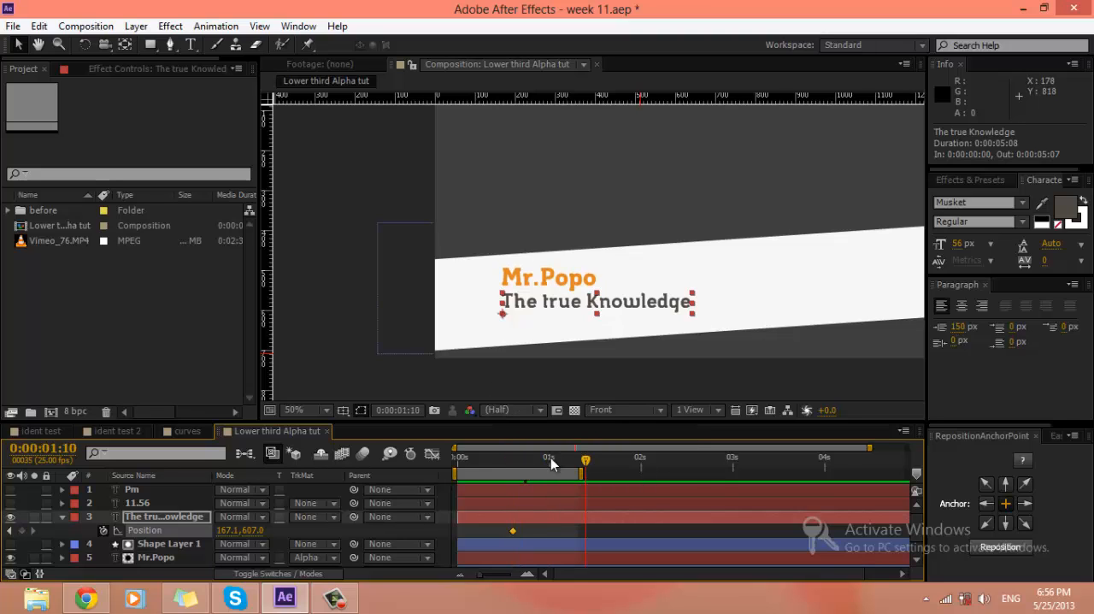
pyautogui.moveTo(582, 472); pyautogui.dragTo(633, 472)
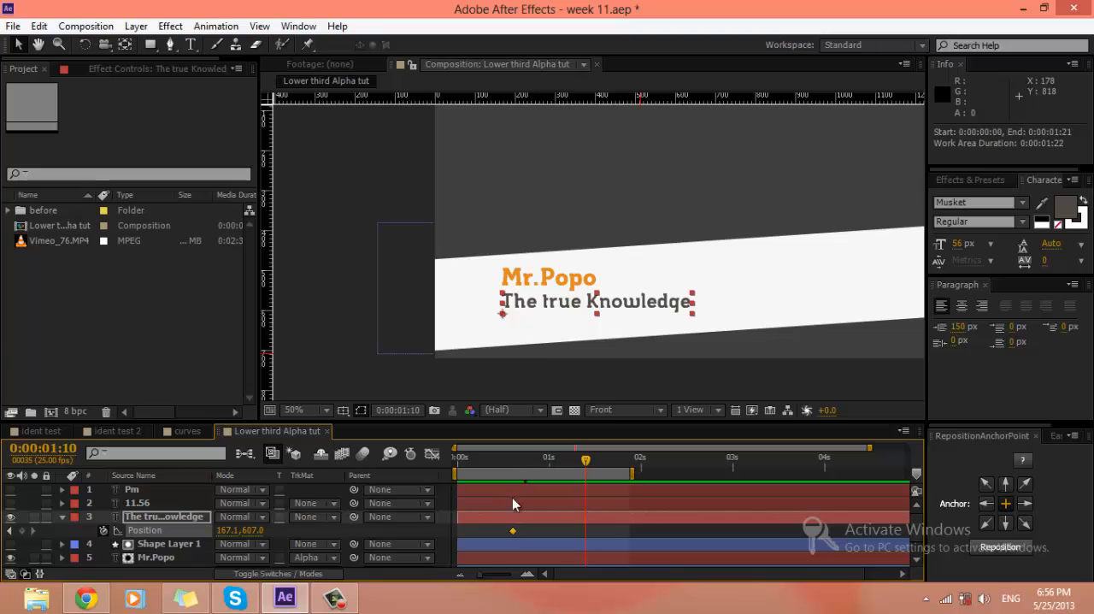
pyautogui.press('j')
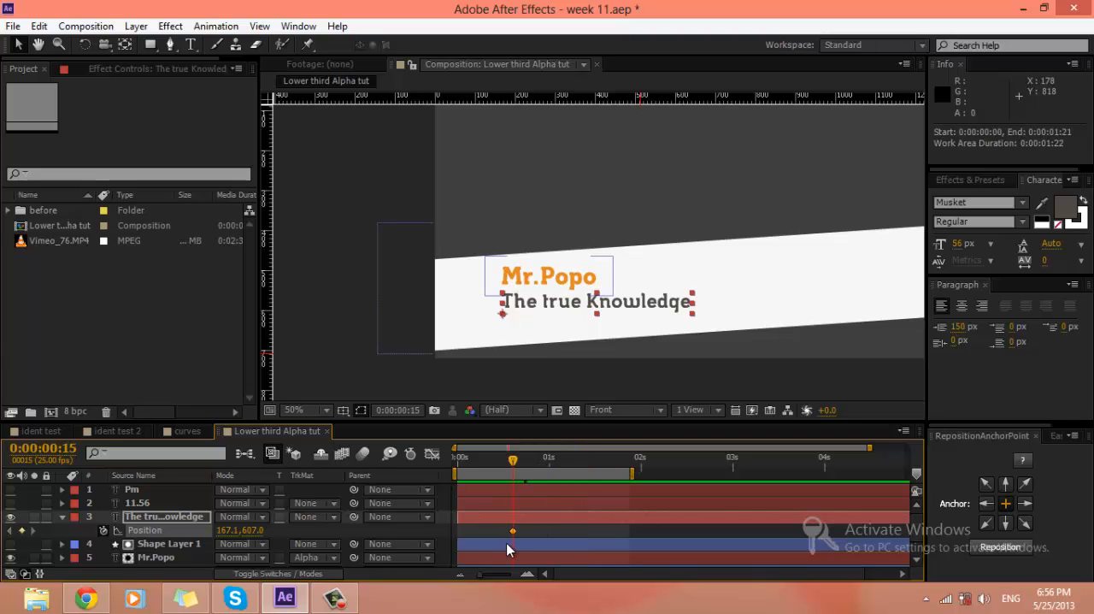
pyautogui.hotkey('shift', 'pagedown')
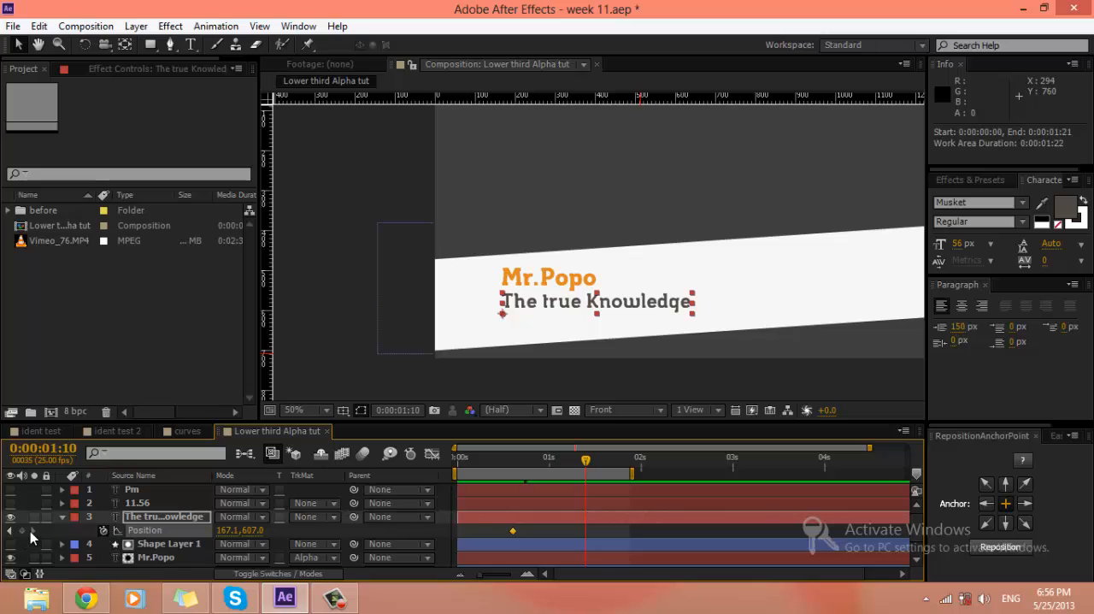
# Step: At 0:00:00:15, move The true Knowledge text straight up 100 px to position 167.1, 507.0
pyautogui.click(512, 464)
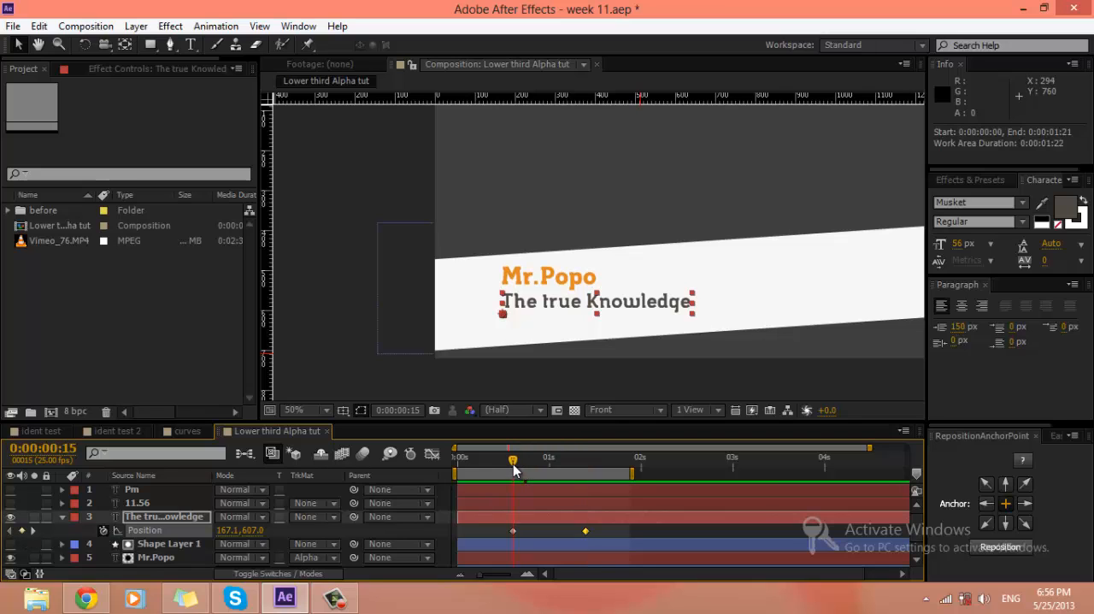
pyautogui.moveTo(631, 306); pyautogui.dragTo(612, 267)
pyautogui.hotkey('ctrl', 'z')
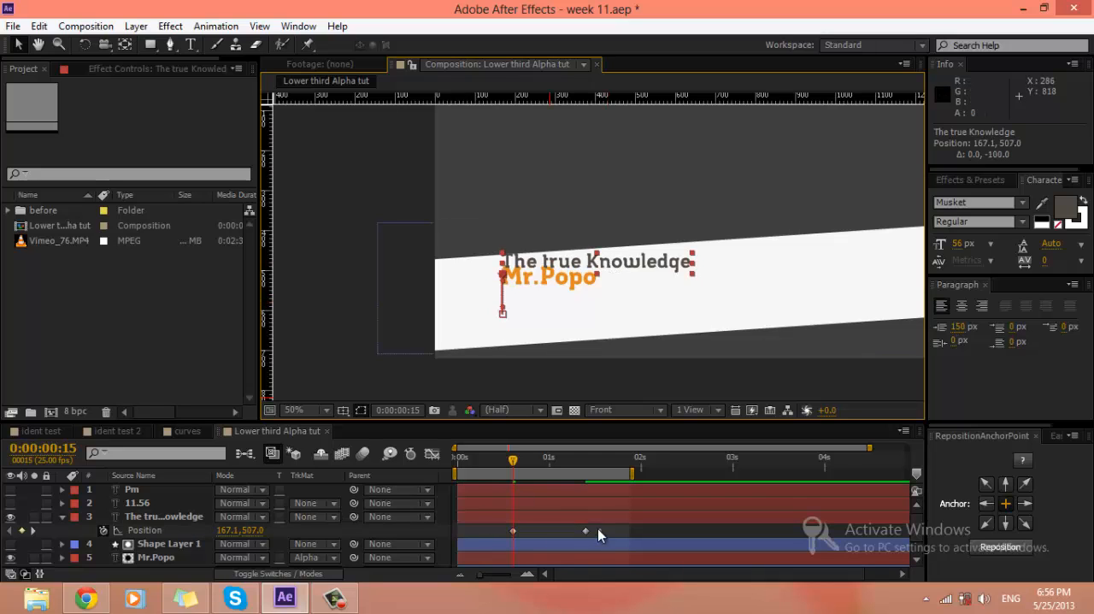
# Step: Apply Easy Ease to both Position keyframes of The true Knowledge and stretch the end keyframe's speed-graph handle back to the first keyframe
pyautogui.moveTo(598, 528); pyautogui.dragTo(468, 531)
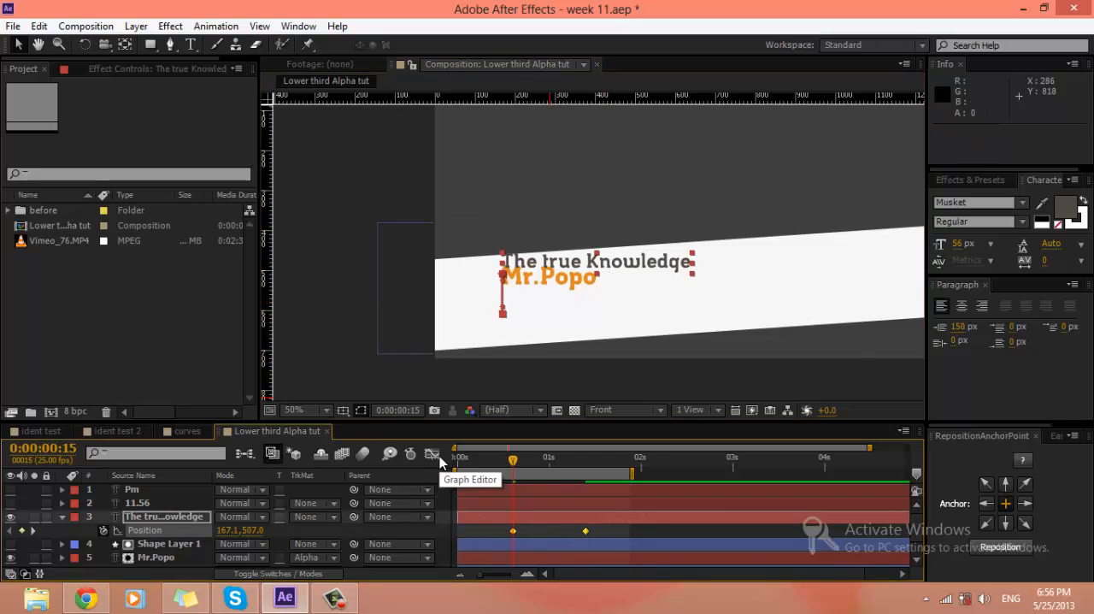
pyautogui.rightClick(514, 531)
pyautogui.moveTo(549, 521)
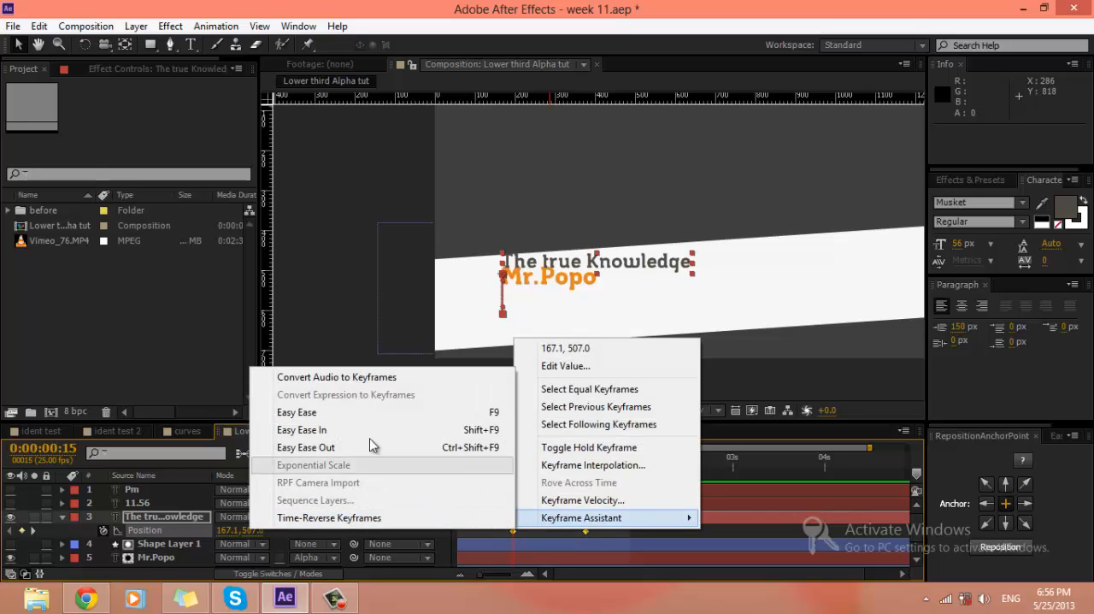
pyautogui.click(279, 410)
pyautogui.click(432, 453)
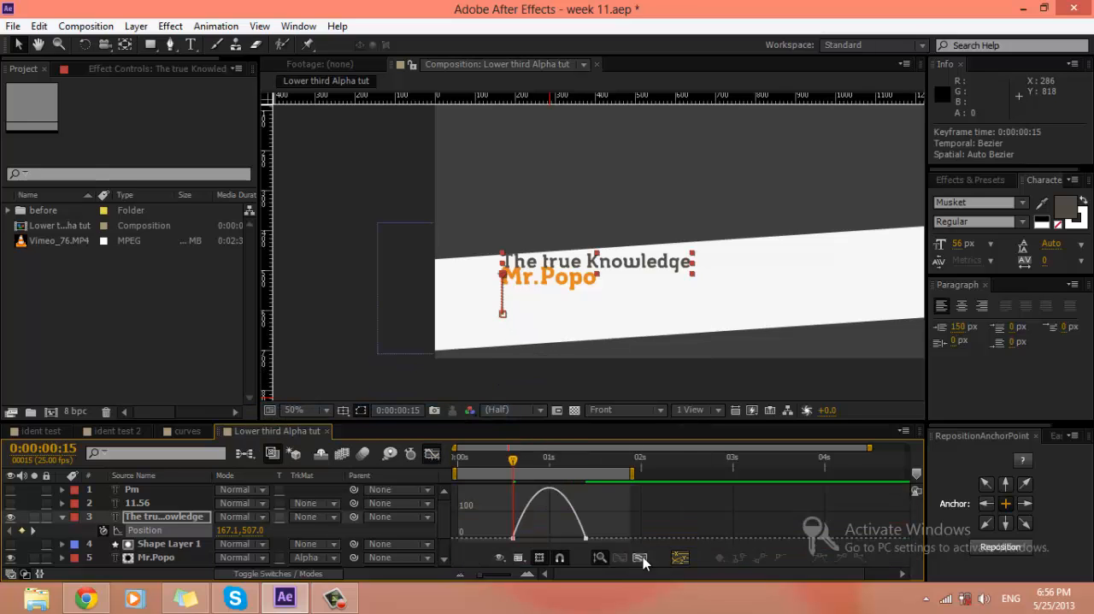
pyautogui.click(585, 538)
pyautogui.moveTo(573, 538); pyautogui.dragTo(512, 539)
pyautogui.click(432, 454)
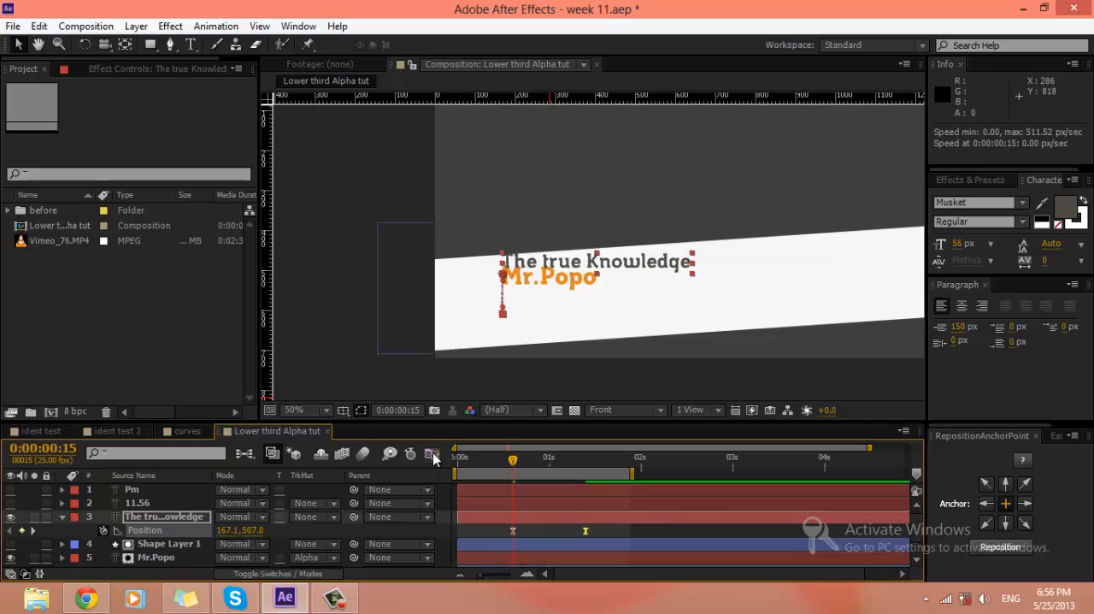
# Step: At 0:00:01:03, draw a yellow-green rectangle about 509 by 68 px over The true Knowledge text and centre its anchor point
pyautogui.moveTo(512, 462); pyautogui.dragTo(561, 469)
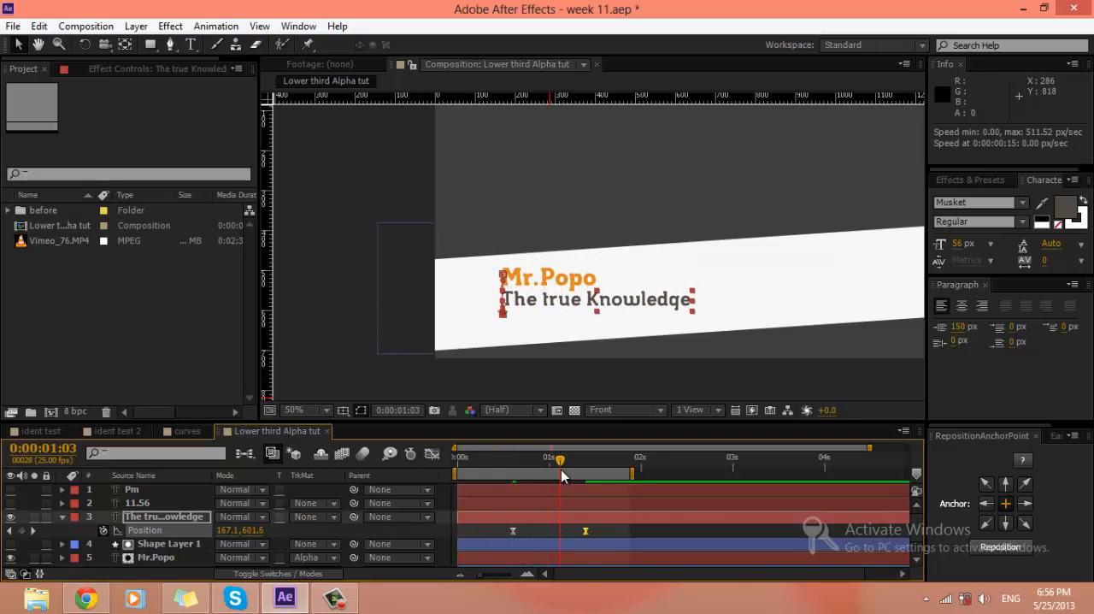
pyautogui.click(631, 524)
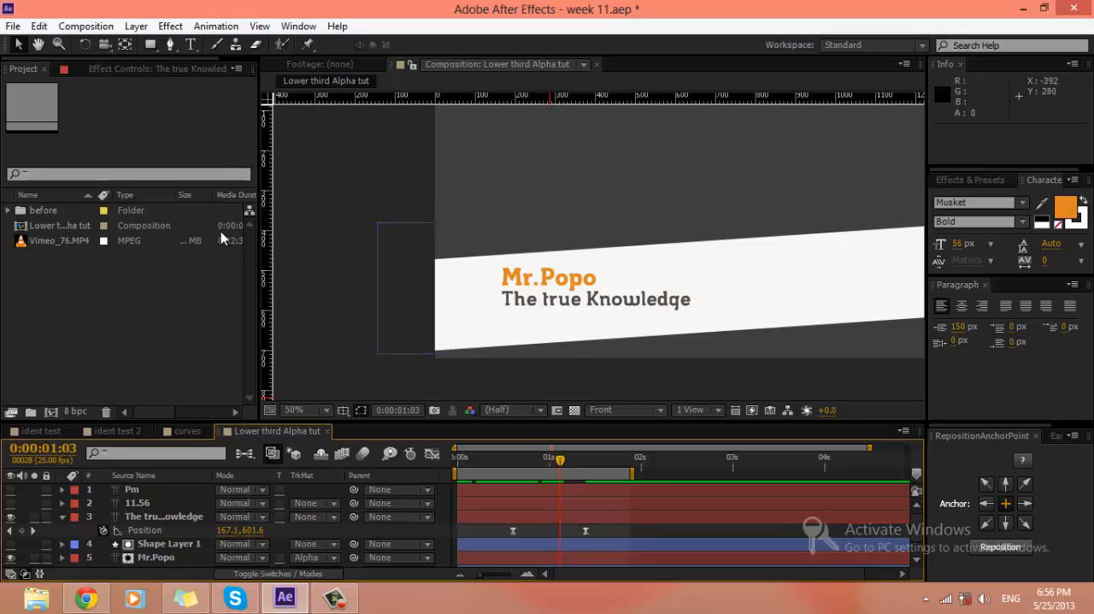
pyautogui.press('q')
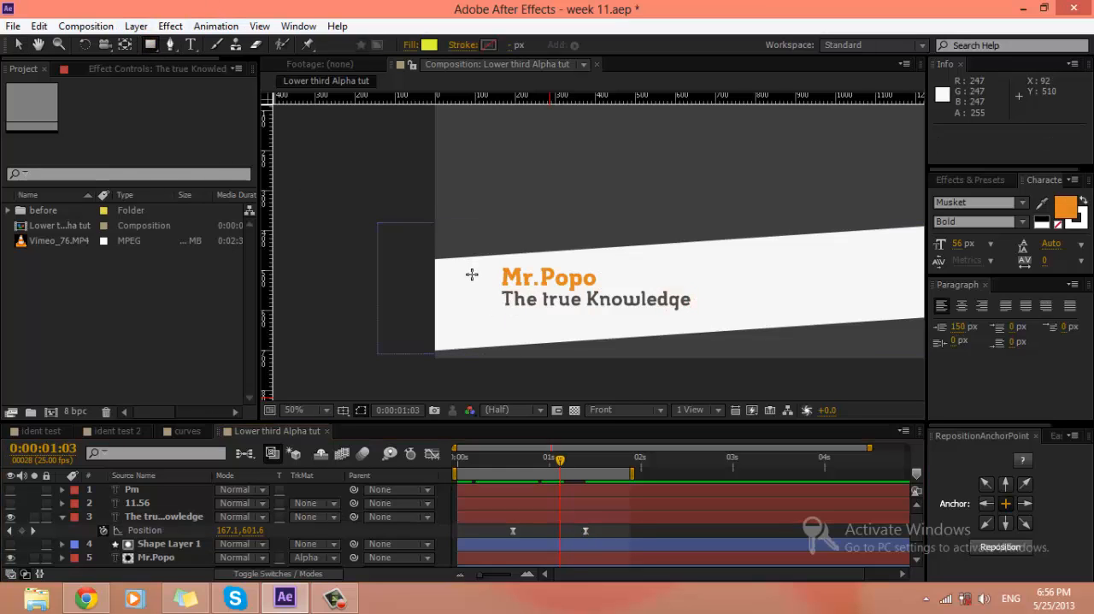
pyautogui.scroll(2, 490, 287)
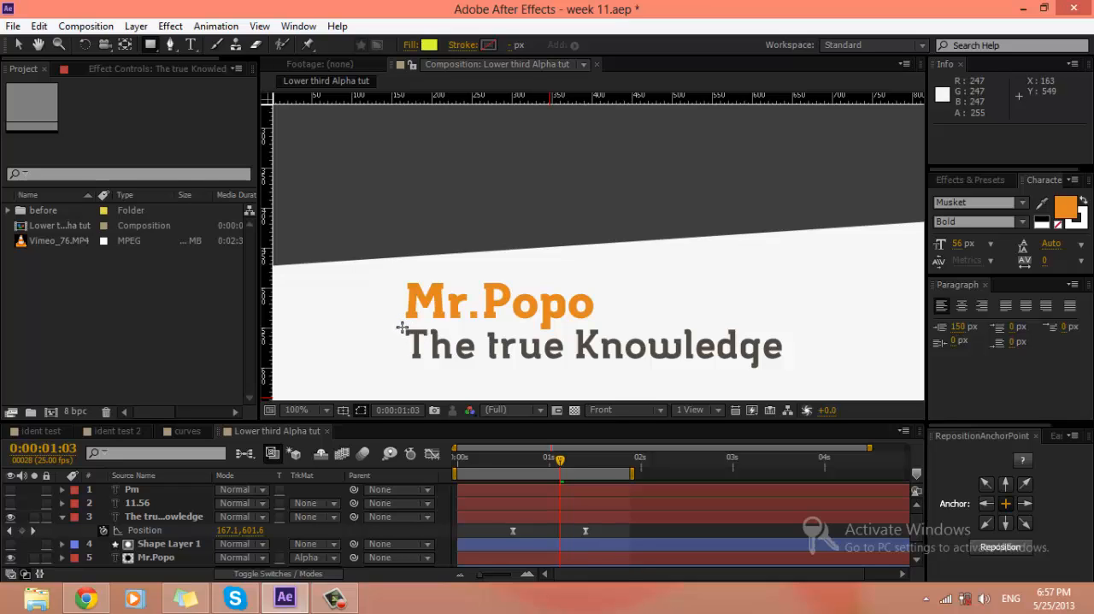
pyautogui.moveTo(402, 328)
pyautogui.mouseDown()
pyautogui.moveTo(592, 362)
pyautogui.moveTo(809, 381)
pyautogui.mouseUp()
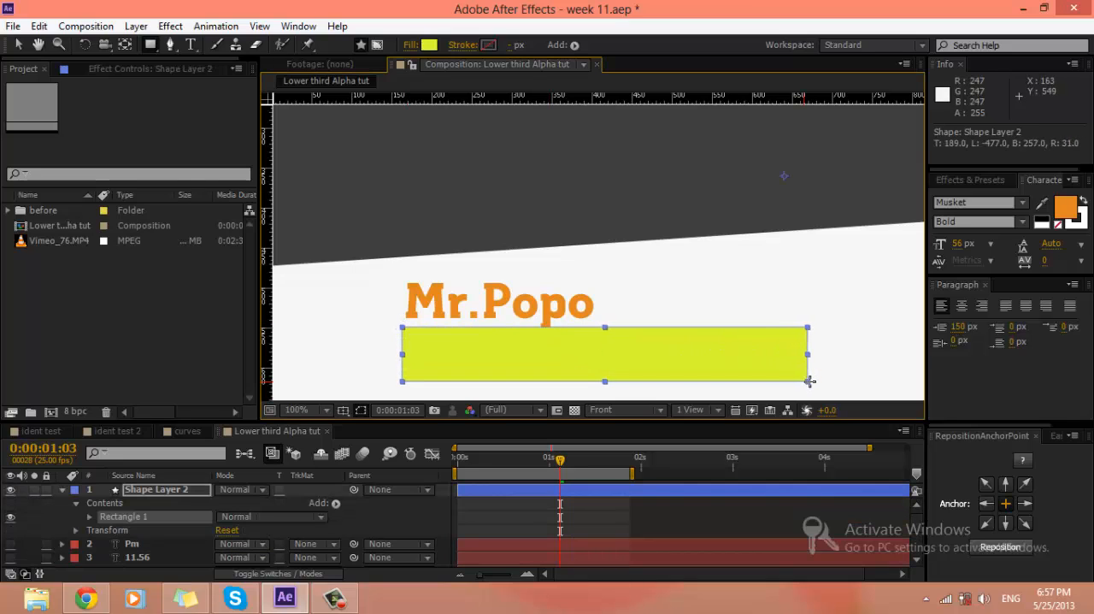
pyautogui.click(1002, 547)
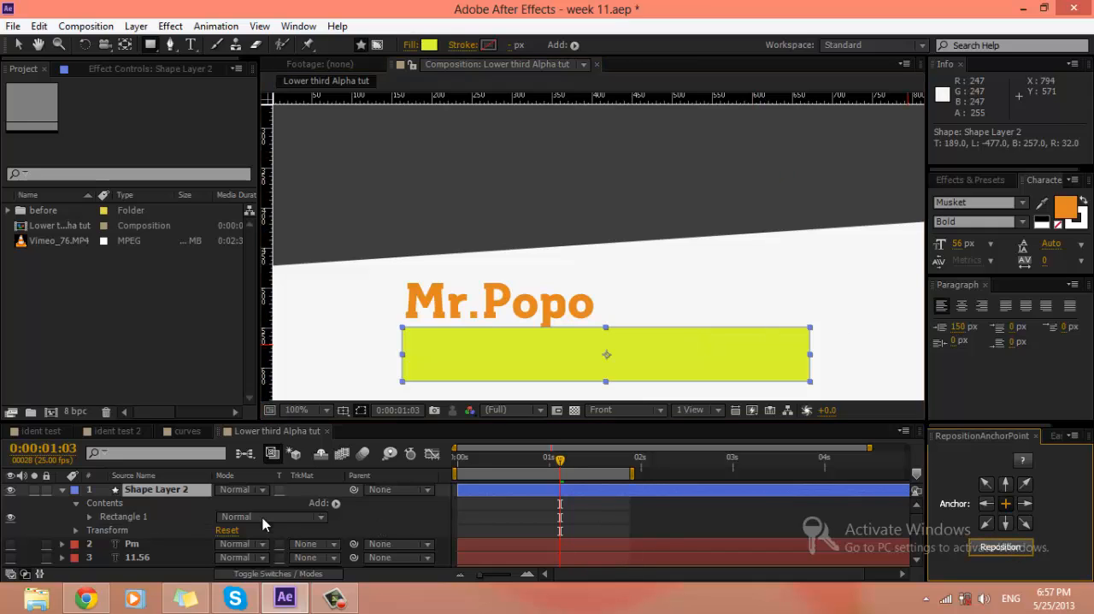
# Step: Place Shape Layer 2 directly above The true Knowledge and set that text's track matte to Alpha Matte "Shape Layer 2"
pyautogui.click(61, 489)
pyautogui.moveTo(159, 491); pyautogui.dragTo(158, 524)
pyautogui.click(155, 531)
pyautogui.click(298, 530)
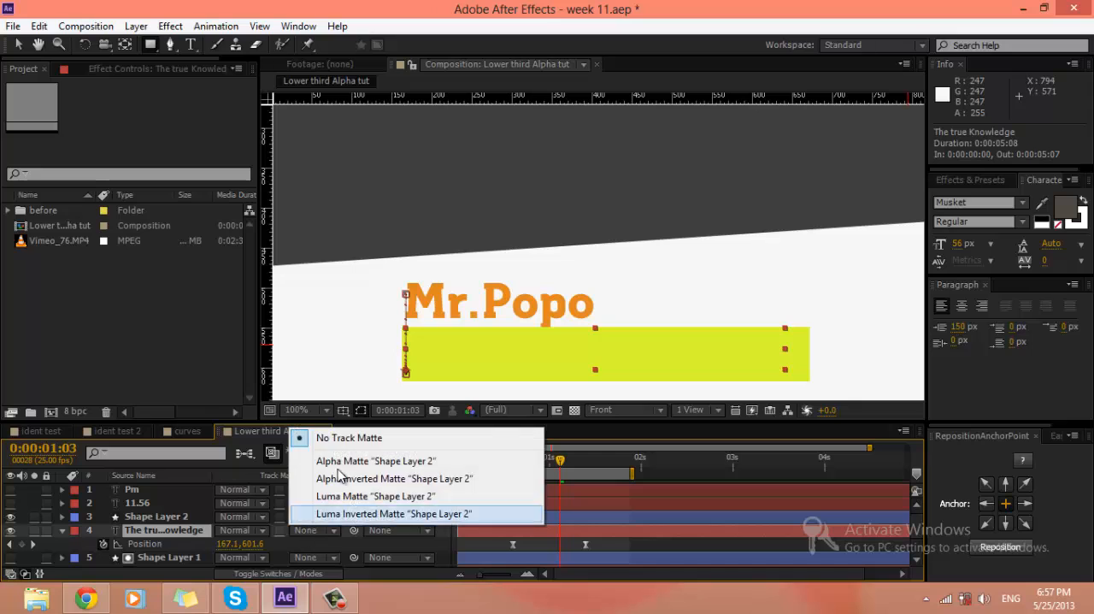
pyautogui.click(350, 457)
# Step: Run a RAM preview of the matted The true Knowledge reveal together with Mr.Popo
pyautogui.click(610, 544)
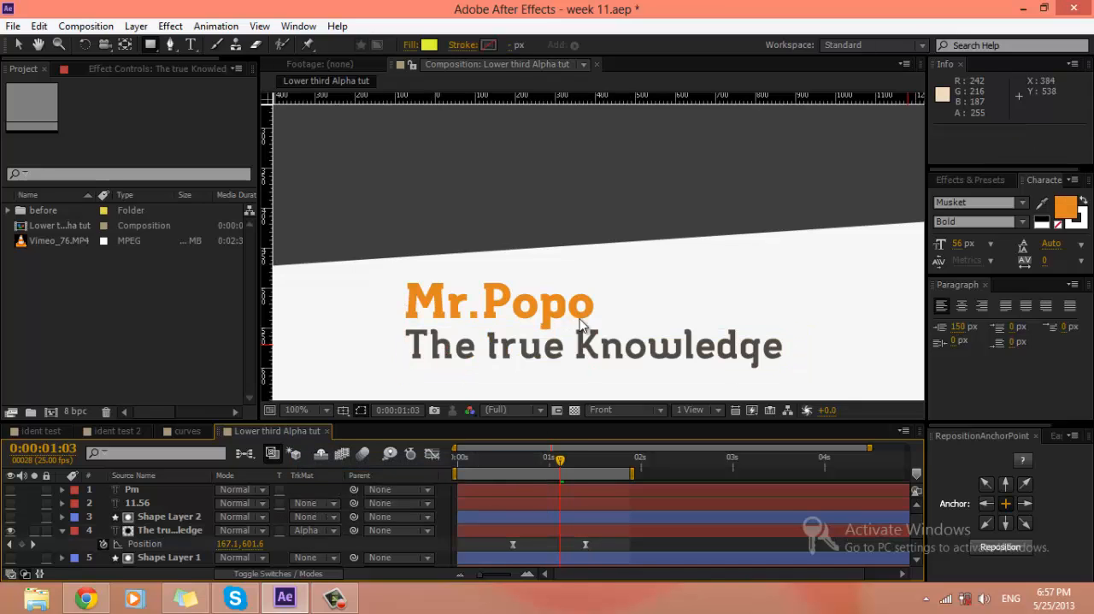
pyautogui.scroll(-1, 582, 326)
pyautogui.scroll(1, 581, 326)
pyautogui.scroll(-1, 581, 326)
pyautogui.press('space')
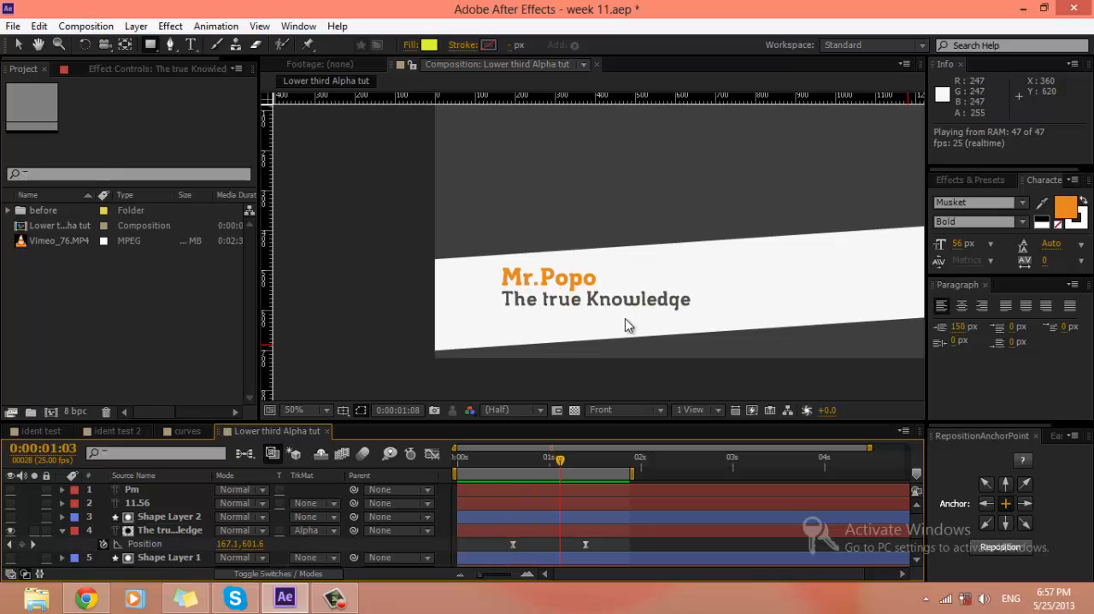
pyautogui.press('space')
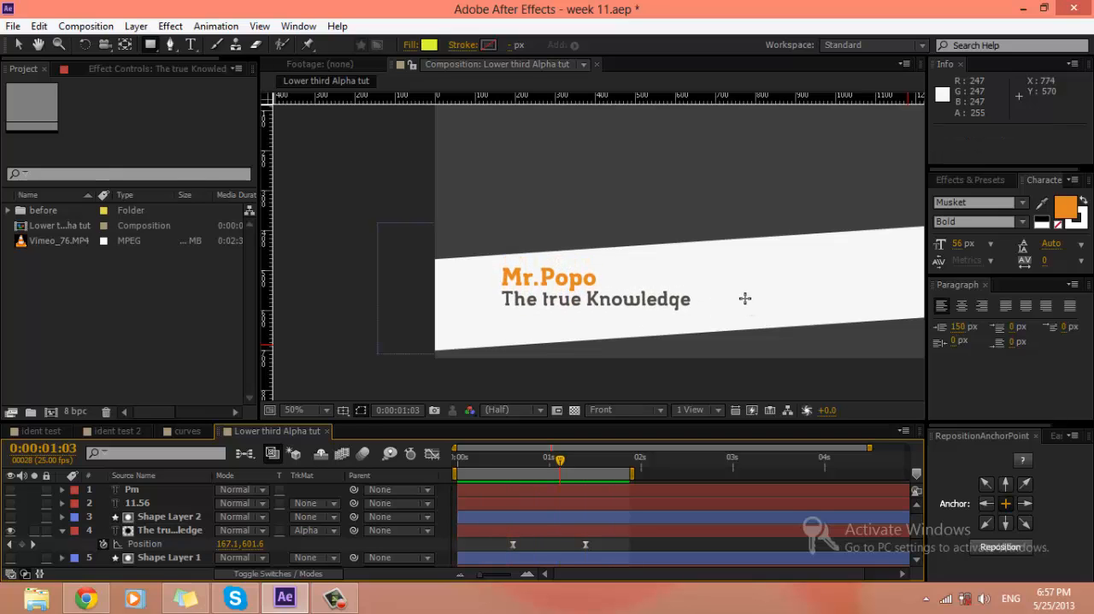
# Step: Move the current time to 0:00:01:10, frame the whole lower third and save the project
pyautogui.moveTo(561, 462); pyautogui.dragTo(587, 461)
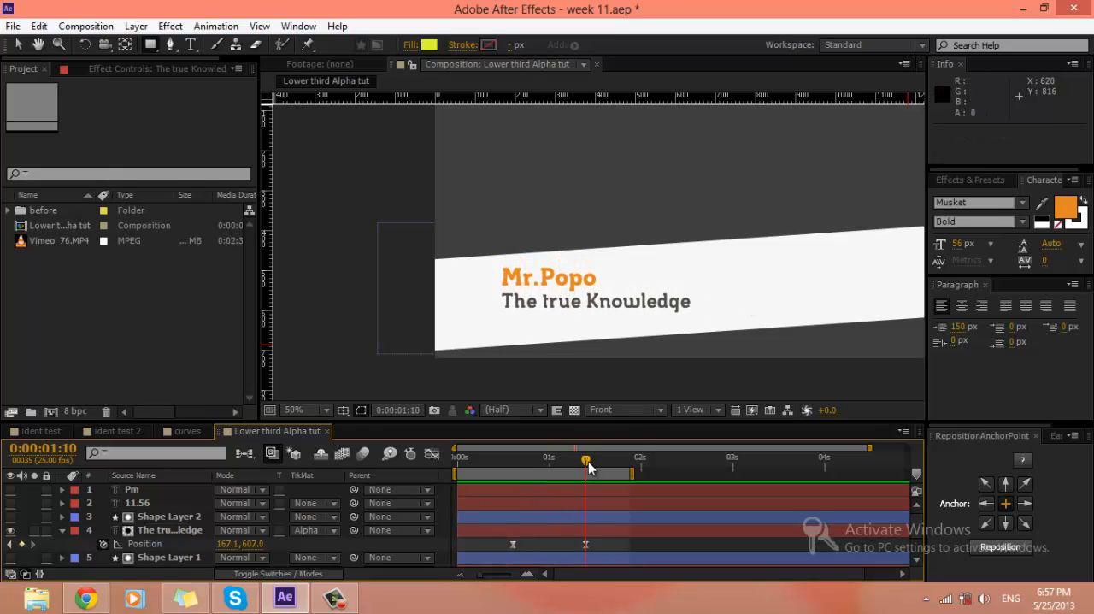
pyautogui.moveTo(667, 243); pyautogui.dragTo(561, 283)
pyautogui.hotkey('ctrl', 's')
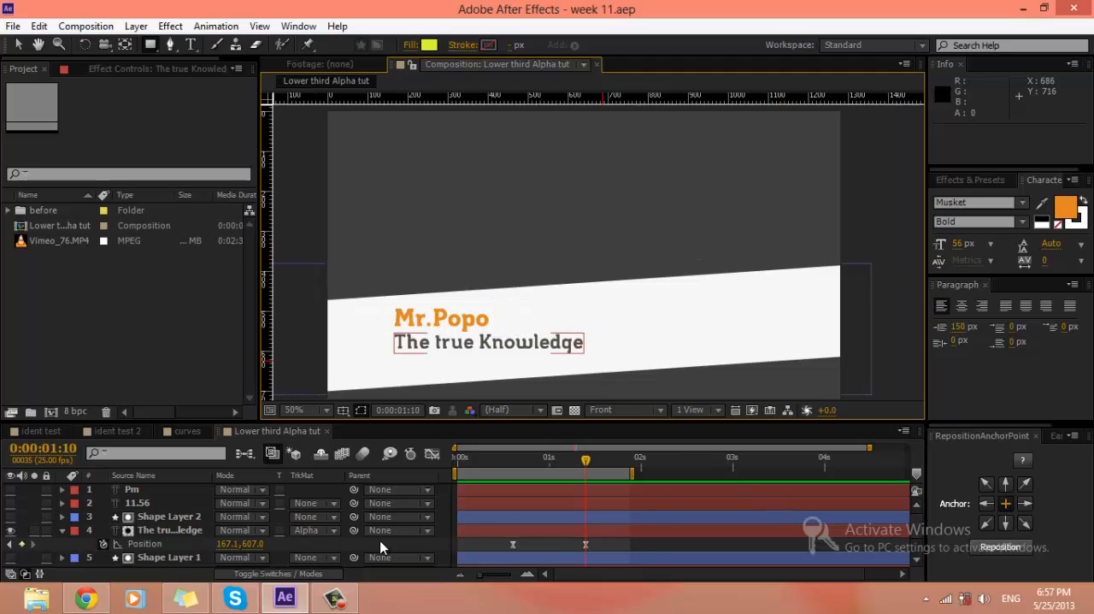
# Step: Trim the start of Shape Layer 2 and The true Knowledge to their first Position keyframe at 0:00:00:15
pyautogui.click(478, 527)
pyautogui.keyDown('ctrl'); pyautogui.click(489, 515); pyautogui.keyUp('ctrl')
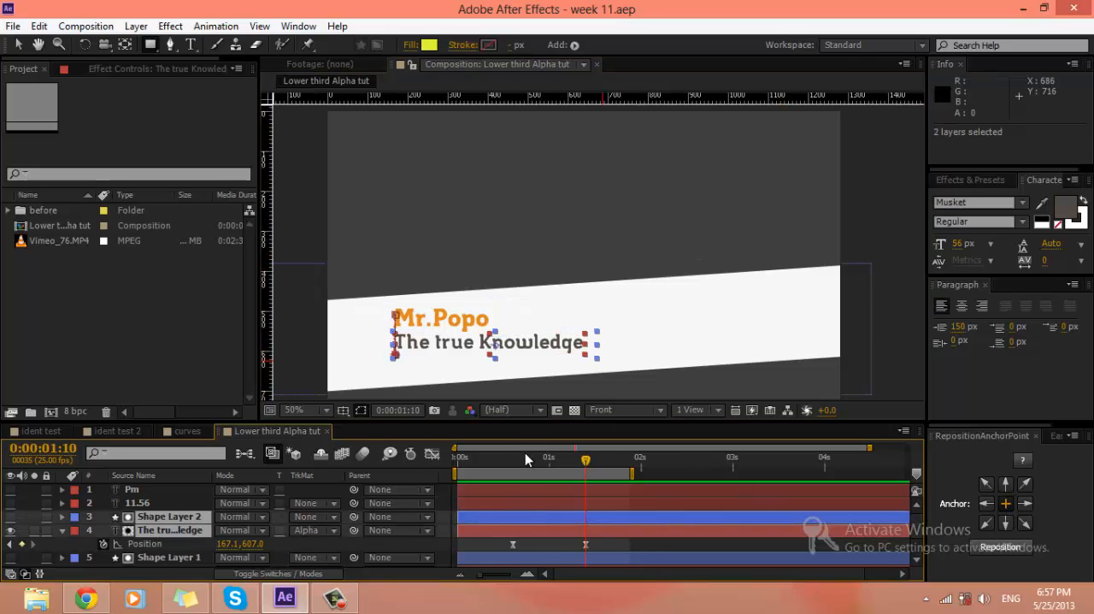
pyautogui.moveTo(525, 452); pyautogui.dragTo(515, 459)
pyautogui.moveTo(458, 517); pyautogui.dragTo(513, 517)
pyautogui.click(482, 535)
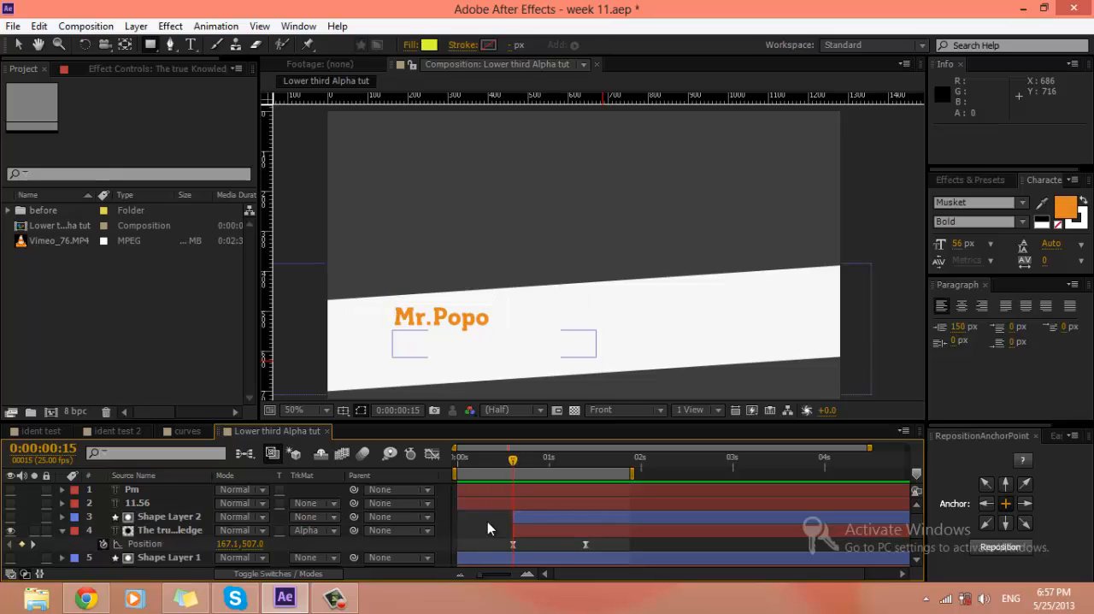
# Step: Display the keyframes of Shape Layer 1 and Mr.Popo, and preview the Mr.Popo and The true Knowledge reveals from the start
pyautogui.scroll(-2, 491, 518)
pyautogui.click(490, 519)
pyautogui.keyDown('shift'); pyautogui.click(489, 532); pyautogui.keyUp('shift')
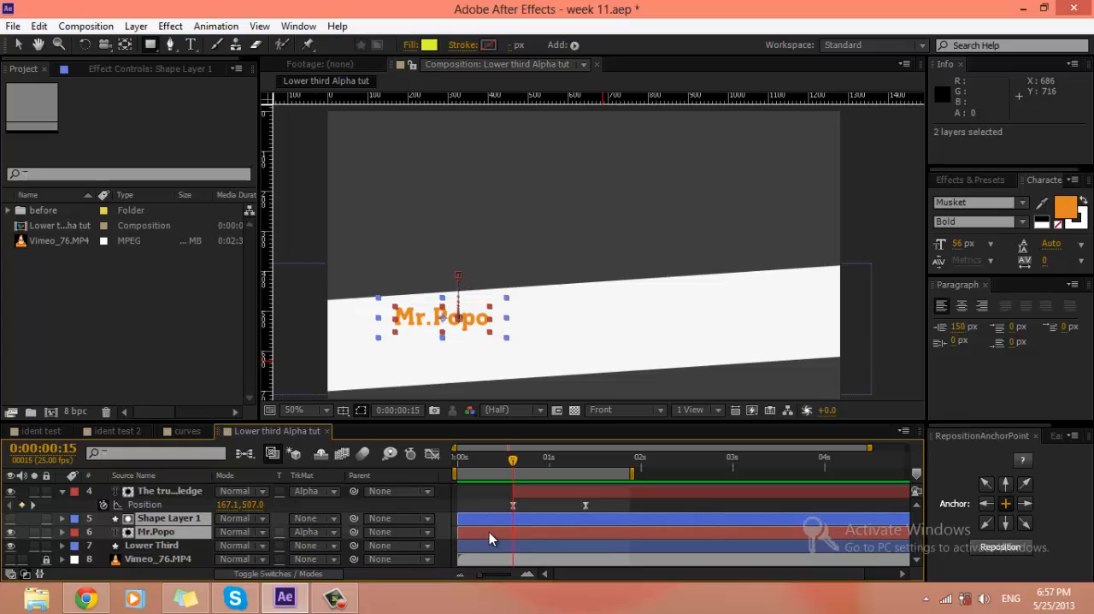
pyautogui.press('u')
pyautogui.click(610, 549)
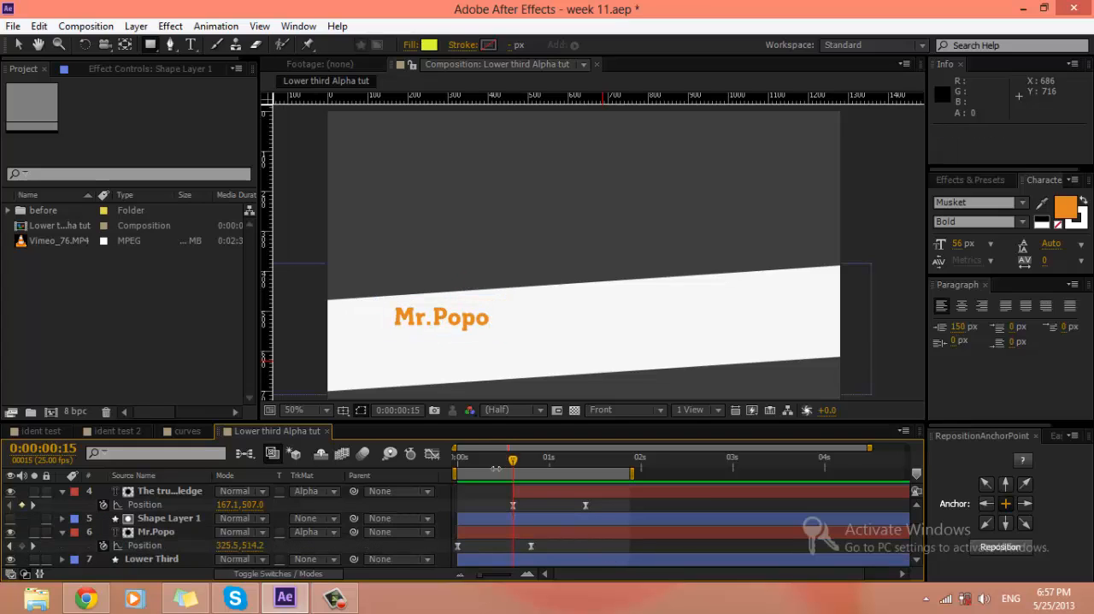
pyautogui.press('space')
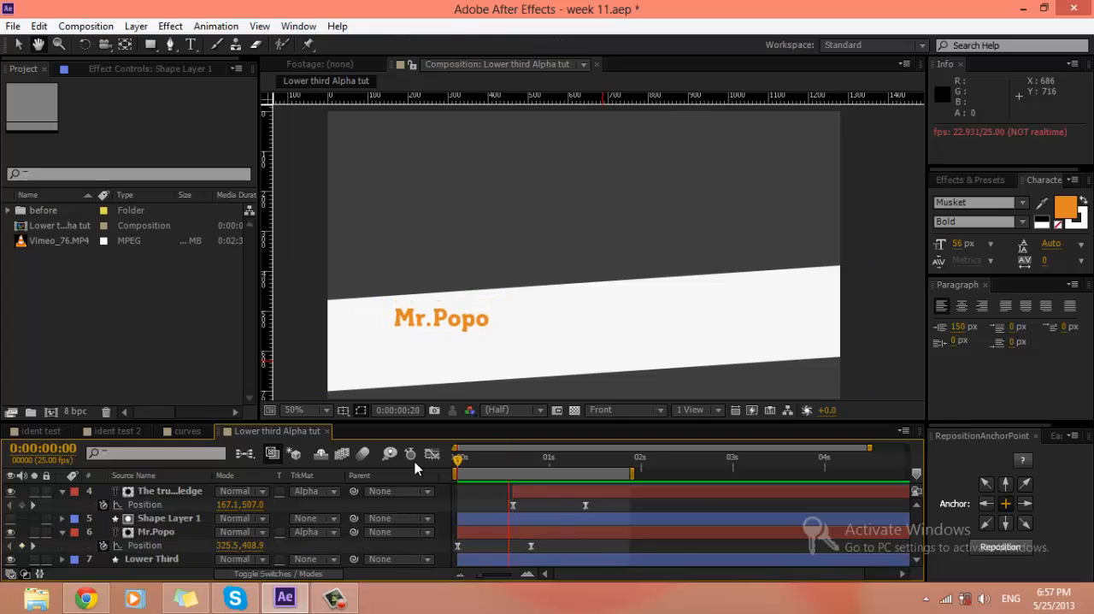
pyautogui.press('space')
# Step: Collapse the displayed Position properties of The true Knowledge and Mr.Popo in the layer list
pyautogui.scroll(1, 55, 530)
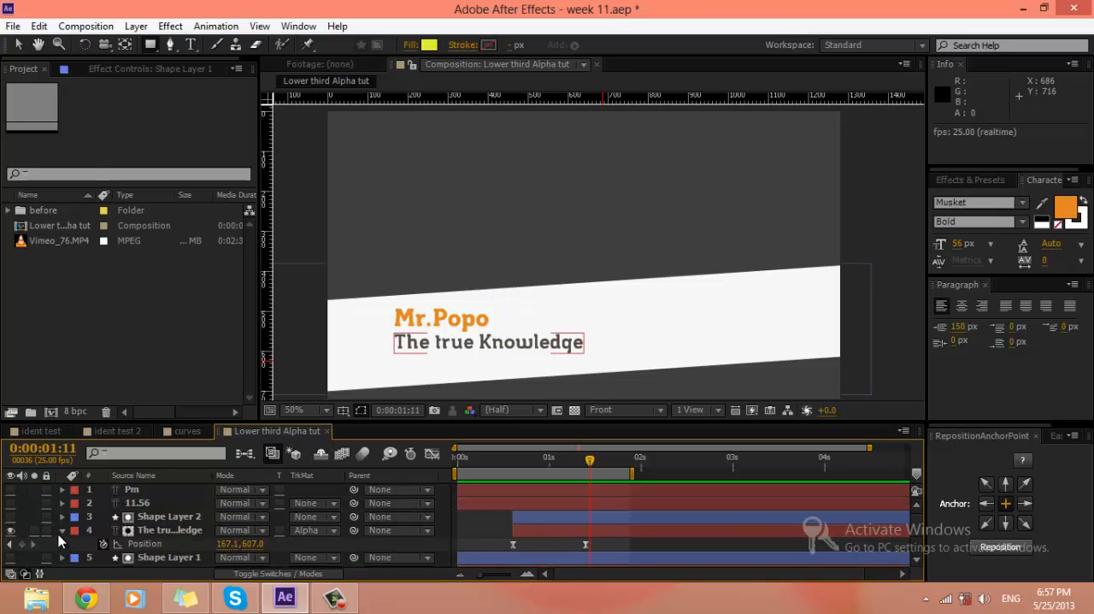
pyautogui.click(62, 530)
pyautogui.scroll(-1, 63, 530)
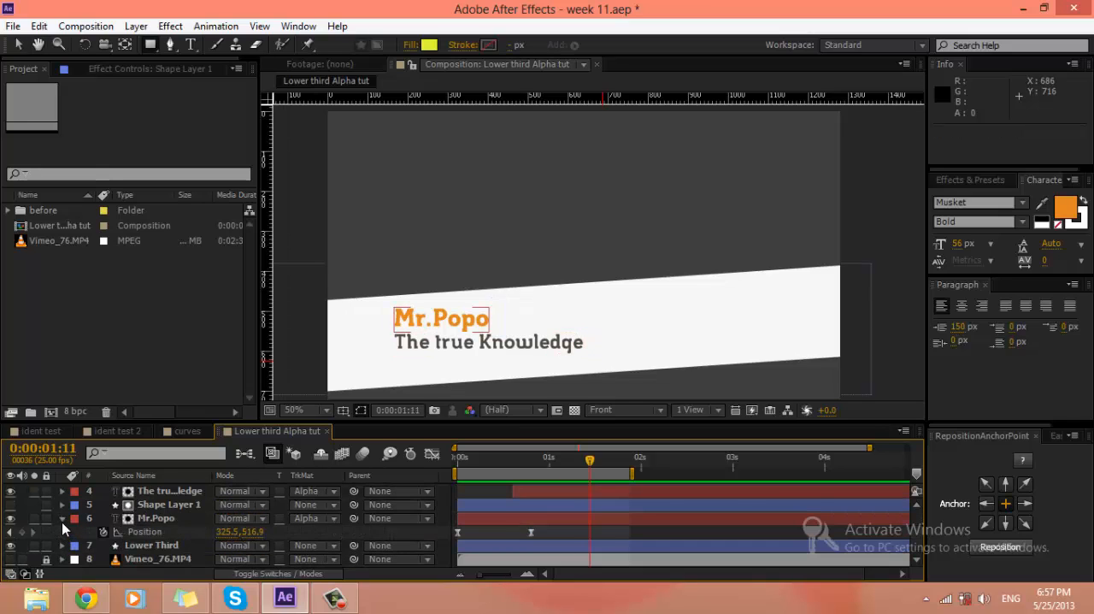
pyautogui.click(62, 520)
pyautogui.scroll(1, 174, 525)
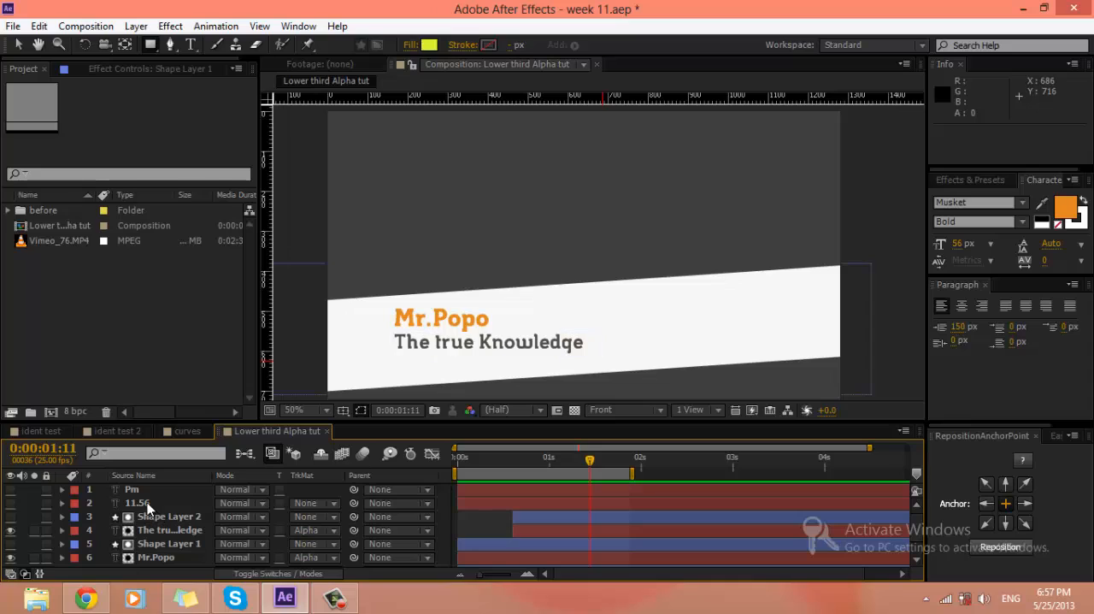
# Step: Make the 11.56 text layer visible and set a Position keyframe on it at 0:00:01:11
pyautogui.click(147, 505)
pyautogui.click(10, 503)
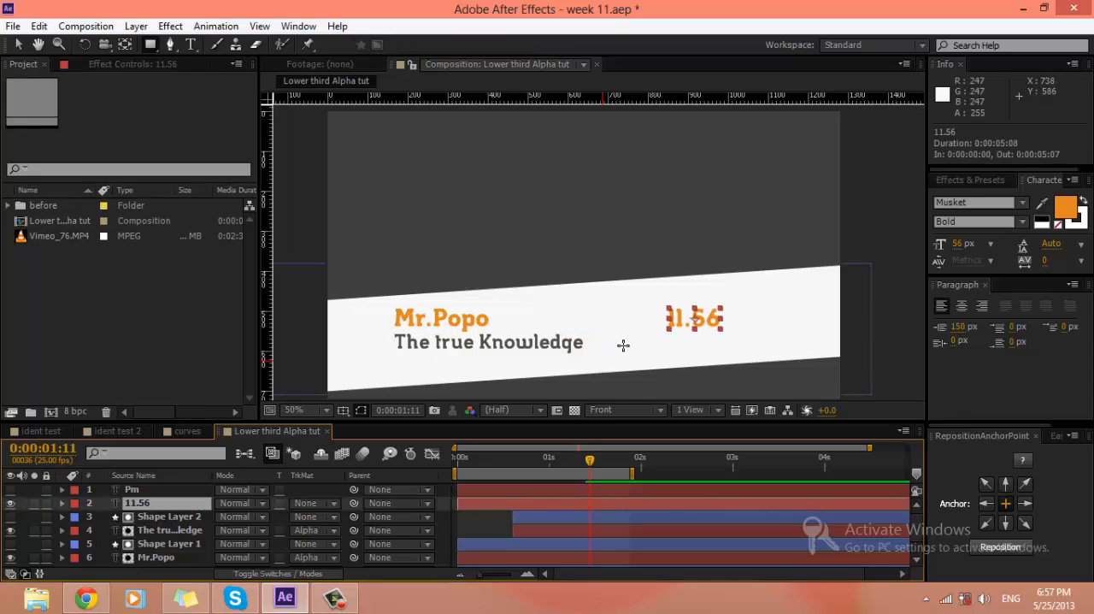
pyautogui.press('p')
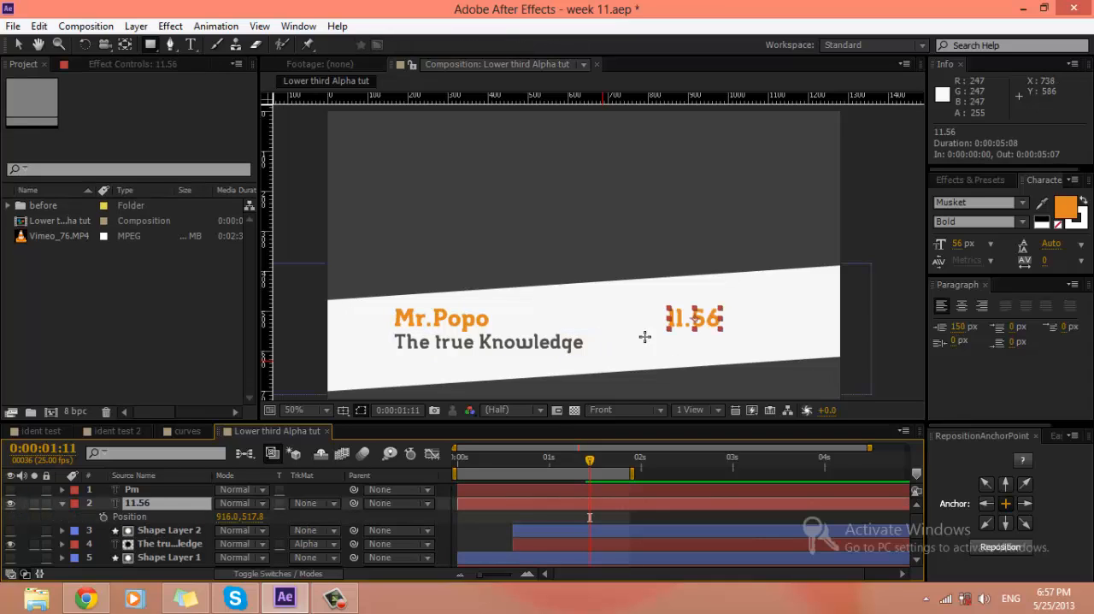
pyautogui.click(103, 517)
# Step: Lower 11.56 to Position 916.0, 575.8 at 0:00:00:16, and shift both its keyframes so the first sits at 0:00:01:00
pyautogui.hotkey('shift', 'pageup')
pyautogui.hotkey('shift', 'pageup')
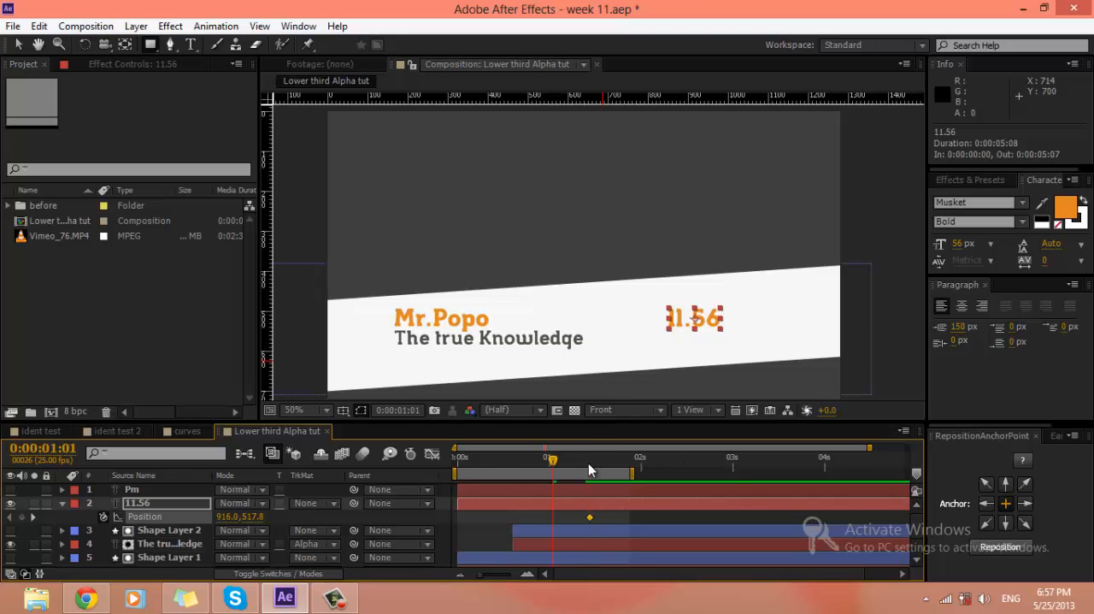
pyautogui.click(705, 319)
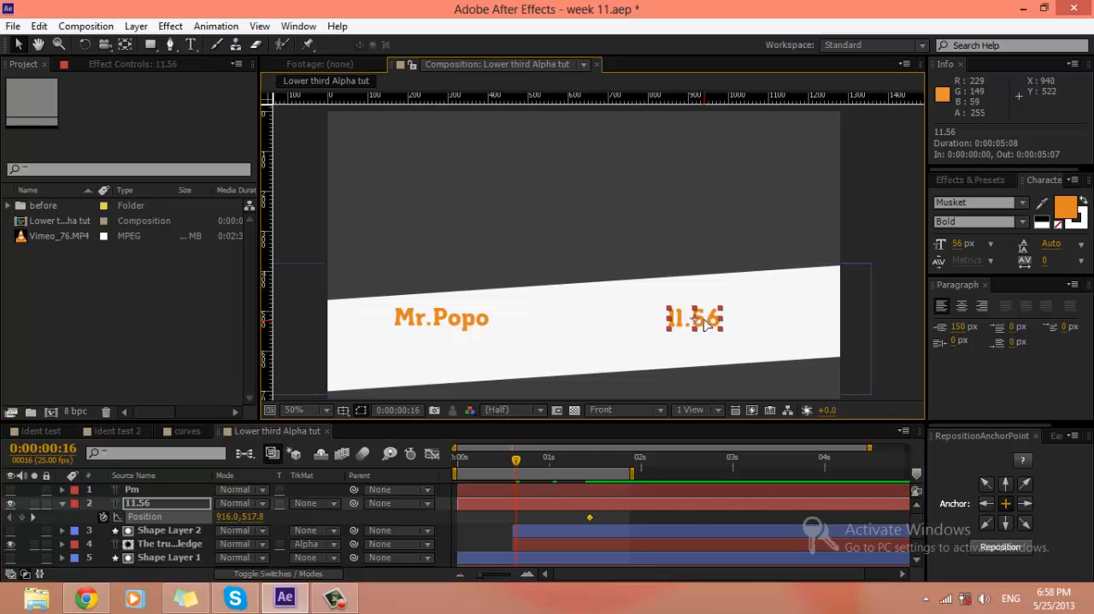
pyautogui.moveTo(704, 319); pyautogui.dragTo(700, 343)
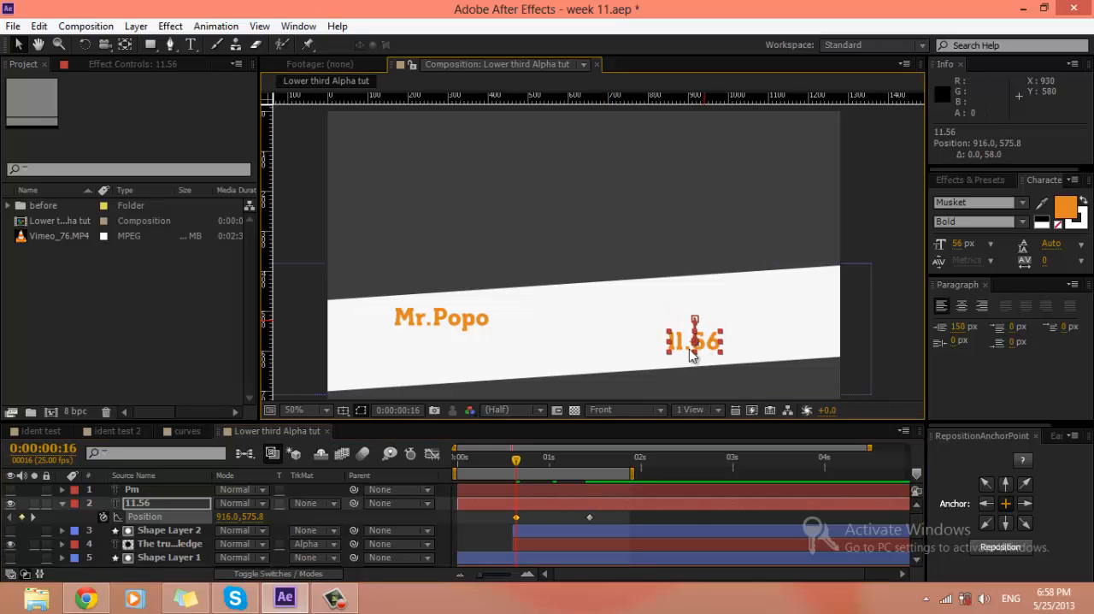
pyautogui.moveTo(608, 514); pyautogui.dragTo(533, 514)
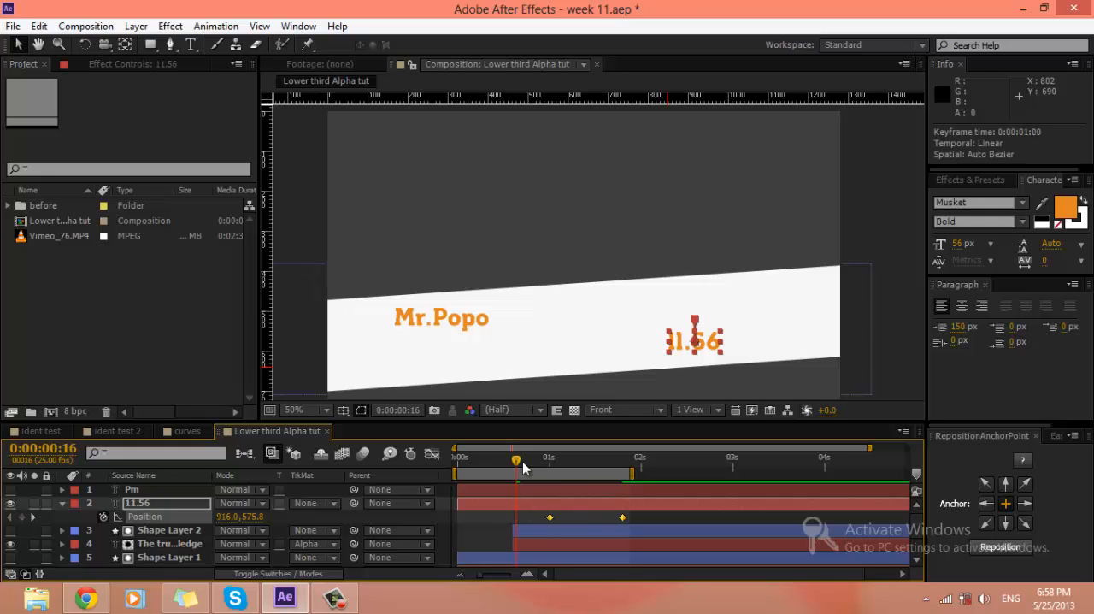
# Step: Move the current time to 0:00:01:20 and select both Position keyframes of 11.56 in the Graph Editor
pyautogui.moveTo(519, 460); pyautogui.dragTo(621, 468)
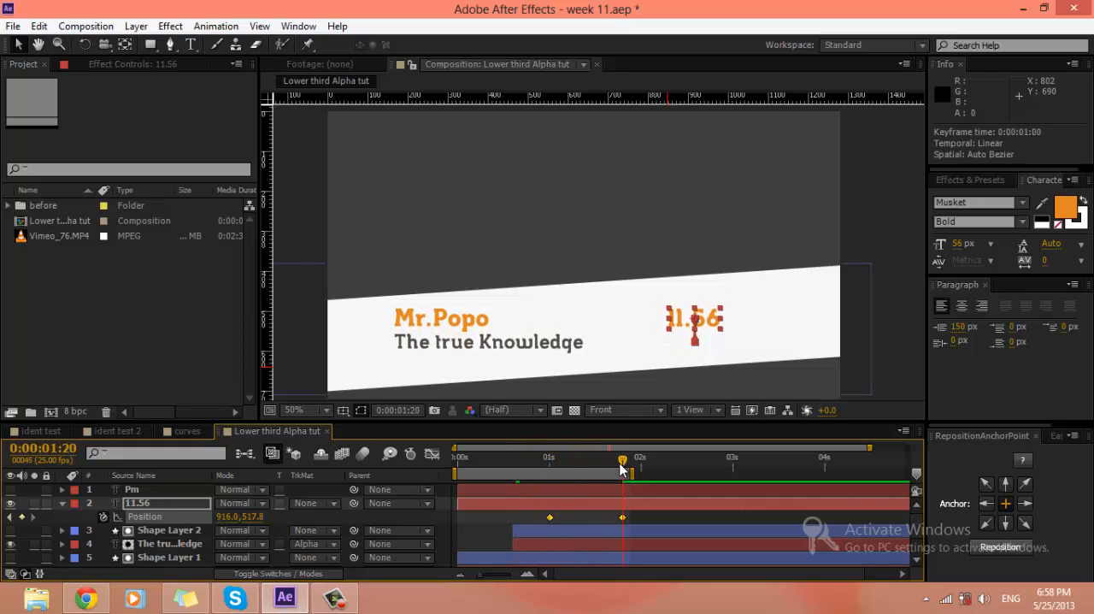
pyautogui.click(433, 454)
pyautogui.moveTo(664, 528); pyautogui.dragTo(504, 485)
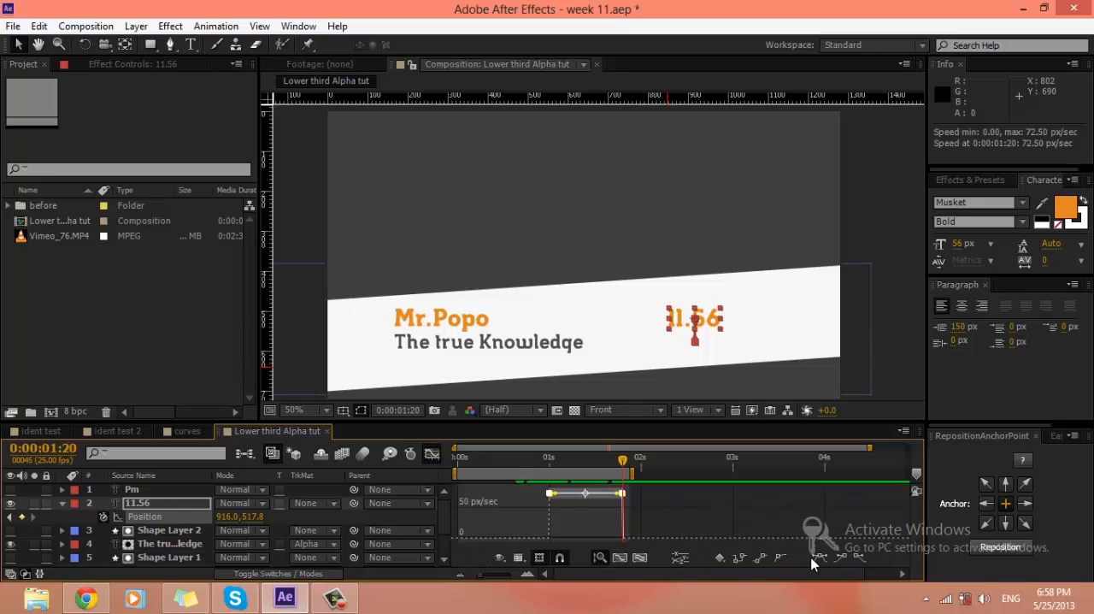
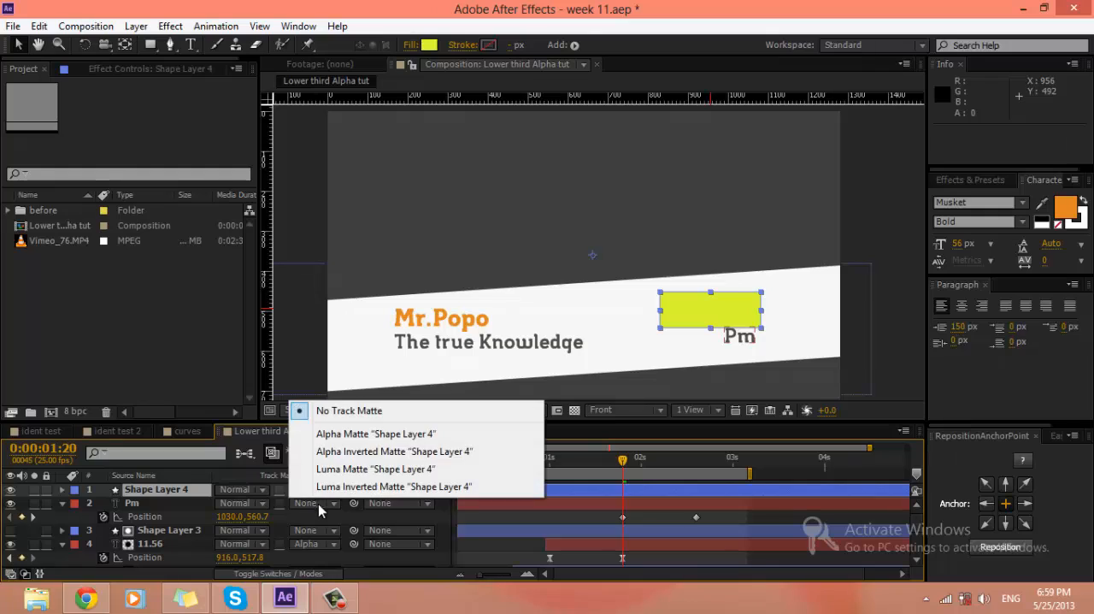
# Step: Set Pm's track matte to Alpha Matte "Shape Layer 4" and apply Easy Ease to both its Position keyframes in the Graph Editor
pyautogui.click(359, 431)
pyautogui.moveTo(726, 519); pyautogui.dragTo(574, 520)
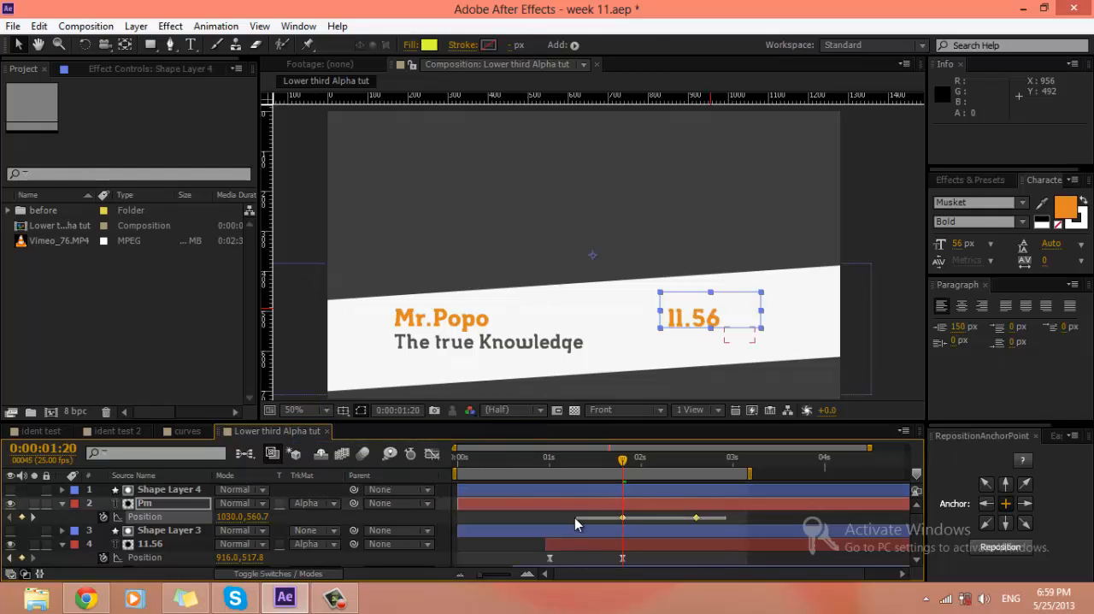
pyautogui.click(431, 453)
pyautogui.moveTo(487, 484); pyautogui.dragTo(489, 484)
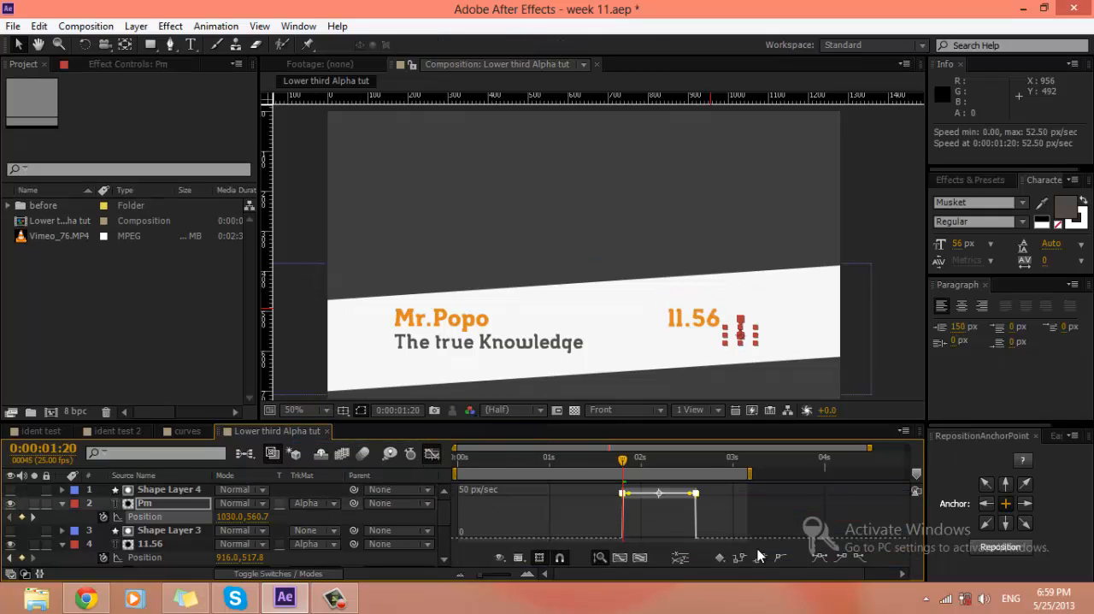
pyautogui.click(818, 558)
pyautogui.click(712, 521)
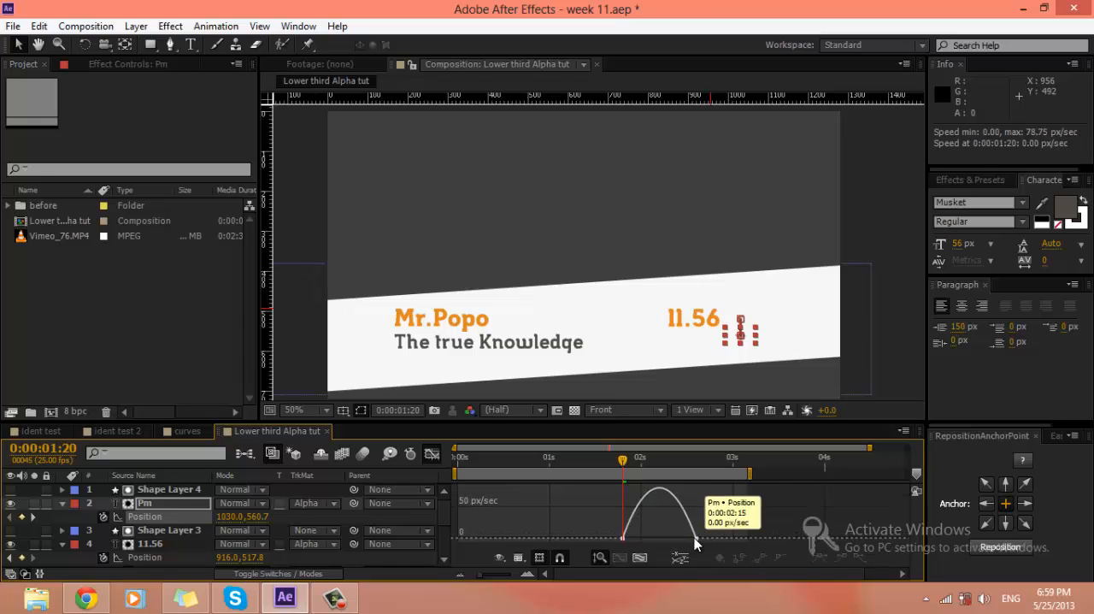
# Step: Lengthen the incoming ease of Pm's last Position keyframe so the speed peaks early, and close the Graph Editor
pyautogui.click(697, 538)
pyautogui.moveTo(673, 537); pyautogui.dragTo(625, 538)
pyautogui.click(765, 519)
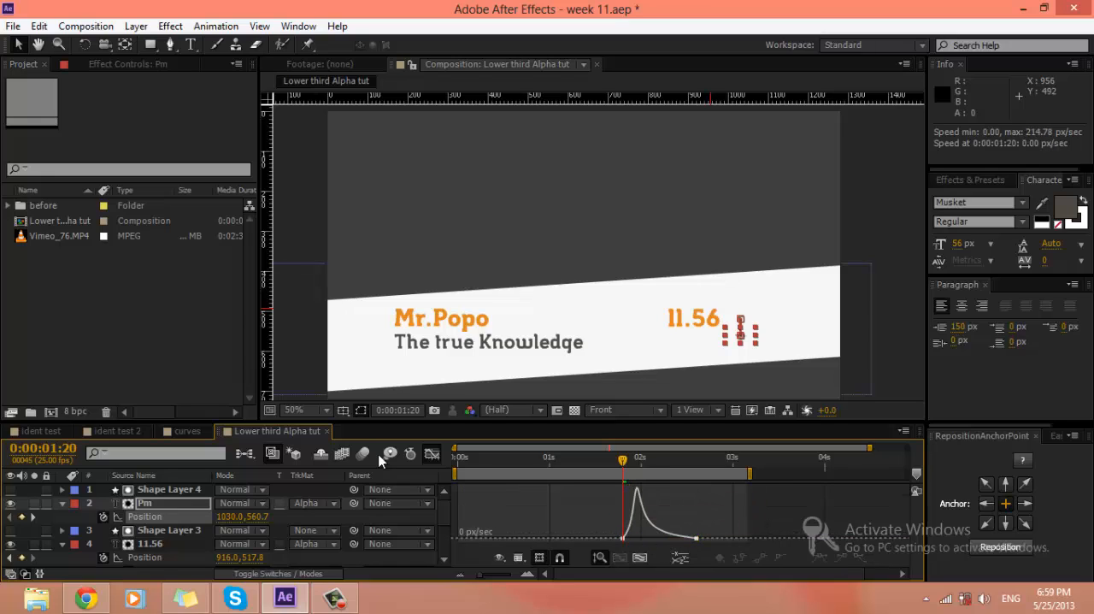
pyautogui.click(431, 454)
# Step: Trim the starts of Pm and Shape Layer 4 to 0:00:01:20 and the start of Shape Layer 3 to 0:00:00:24
pyautogui.moveTo(460, 490); pyautogui.dragTo(624, 490)
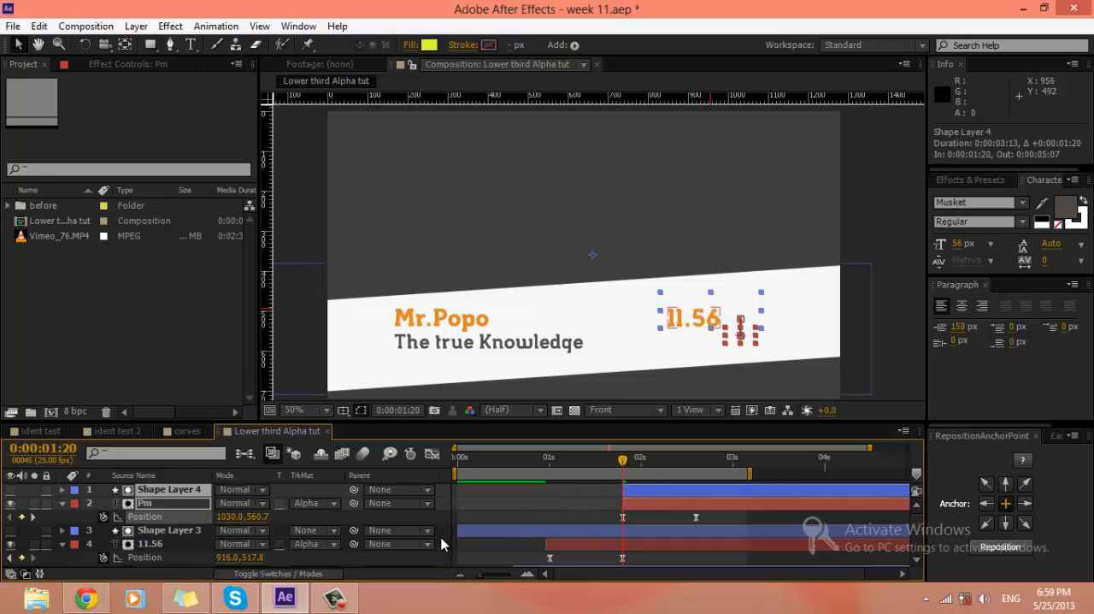
pyautogui.moveTo(460, 531); pyautogui.dragTo(529, 526)
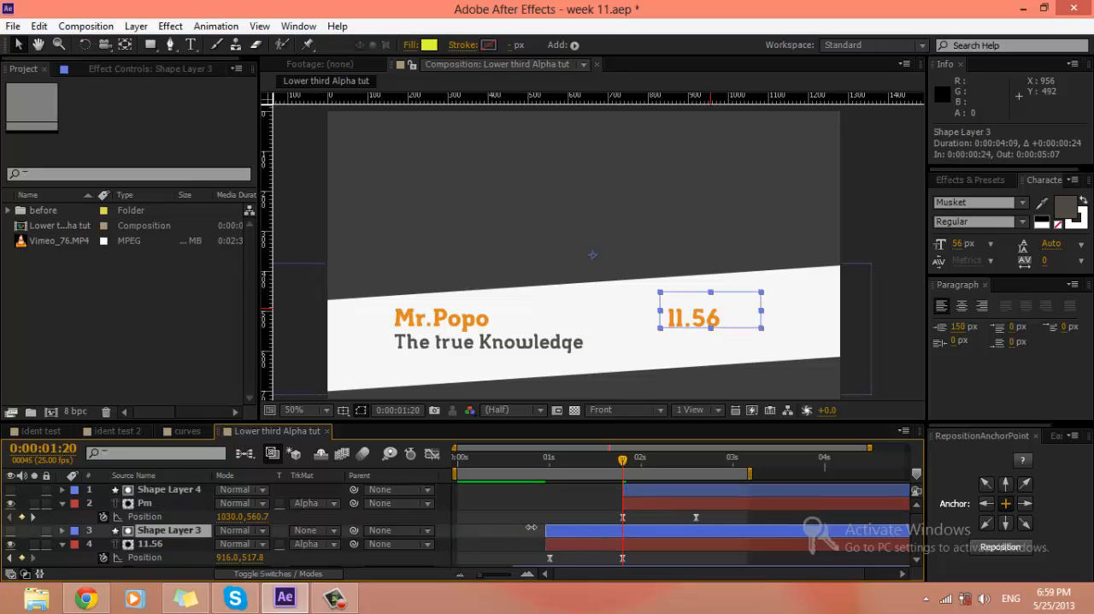
pyautogui.click(596, 487)
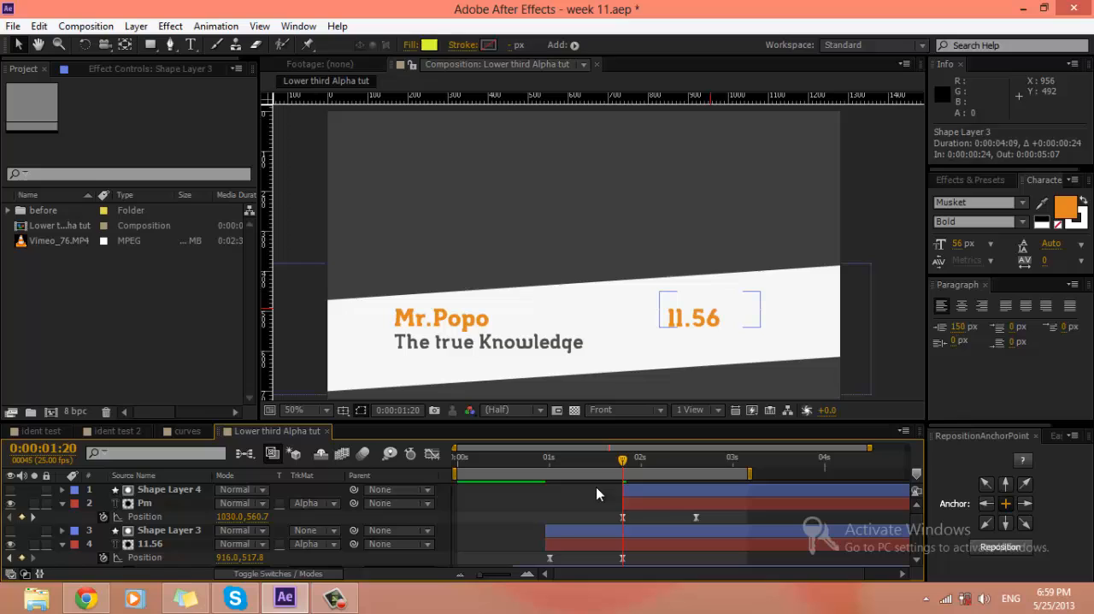
# Step: Shift Pm and Shape Layer 4 together so they start at 0:00:01:14, and preview the animation
pyautogui.click(662, 503)
pyautogui.keyDown('ctrl'); pyautogui.click(667, 487); pyautogui.keyUp('ctrl')
pyautogui.moveTo(677, 502); pyautogui.dragTo(655, 507)
pyautogui.click(723, 376)
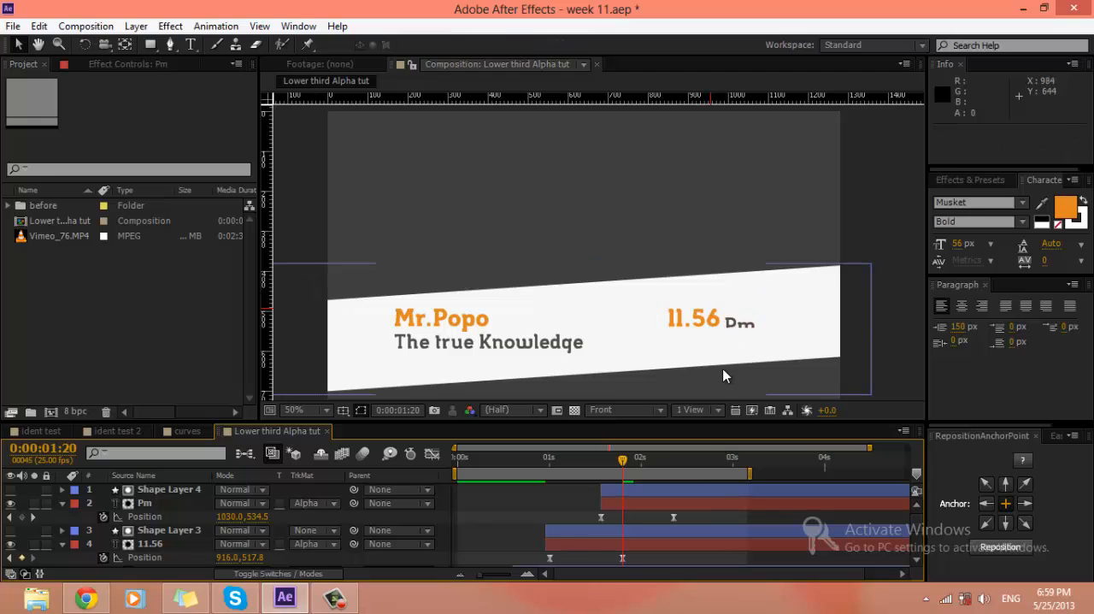
pyautogui.press('KP_0')
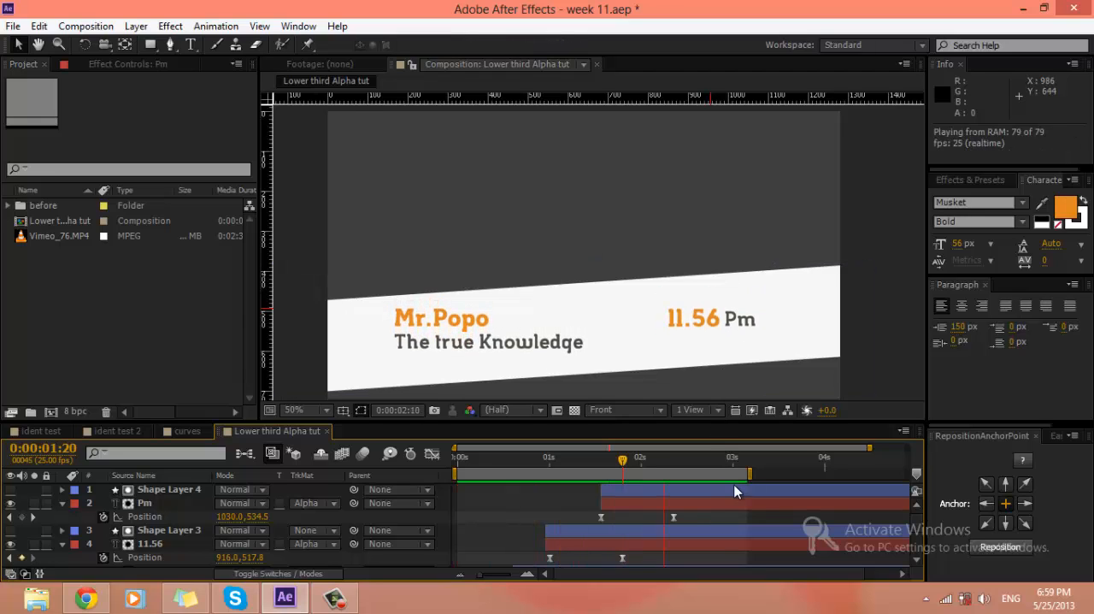
# Step: Move Pm and Shape Layer 4 earlier so they start at 0:00:01:09, and preview the timing
pyautogui.click(691, 502)
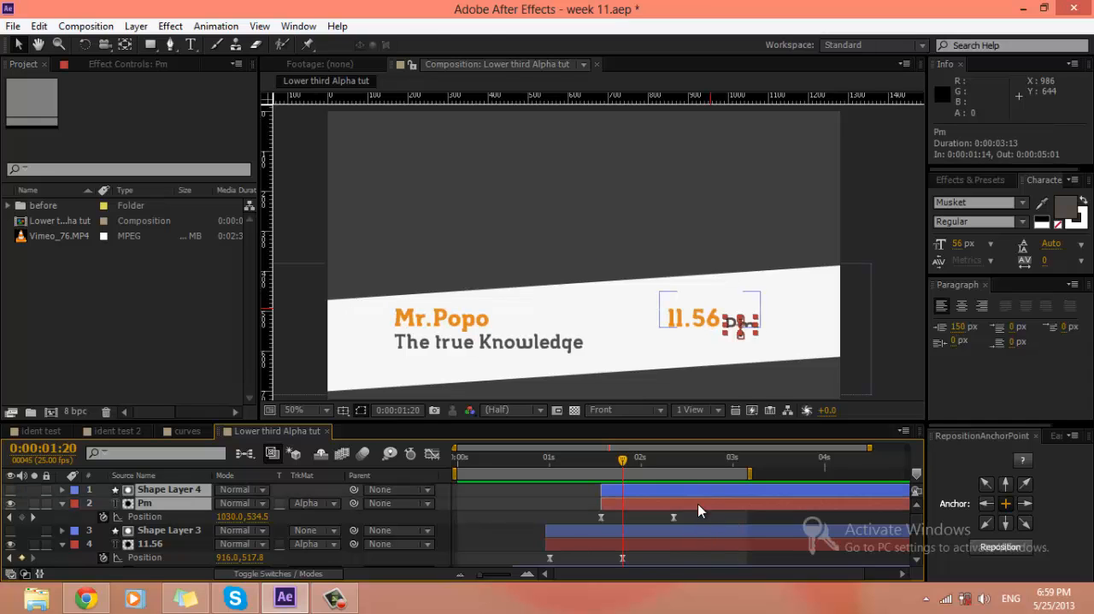
pyautogui.moveTo(685, 503); pyautogui.dragTo(667, 504)
pyautogui.click(494, 510)
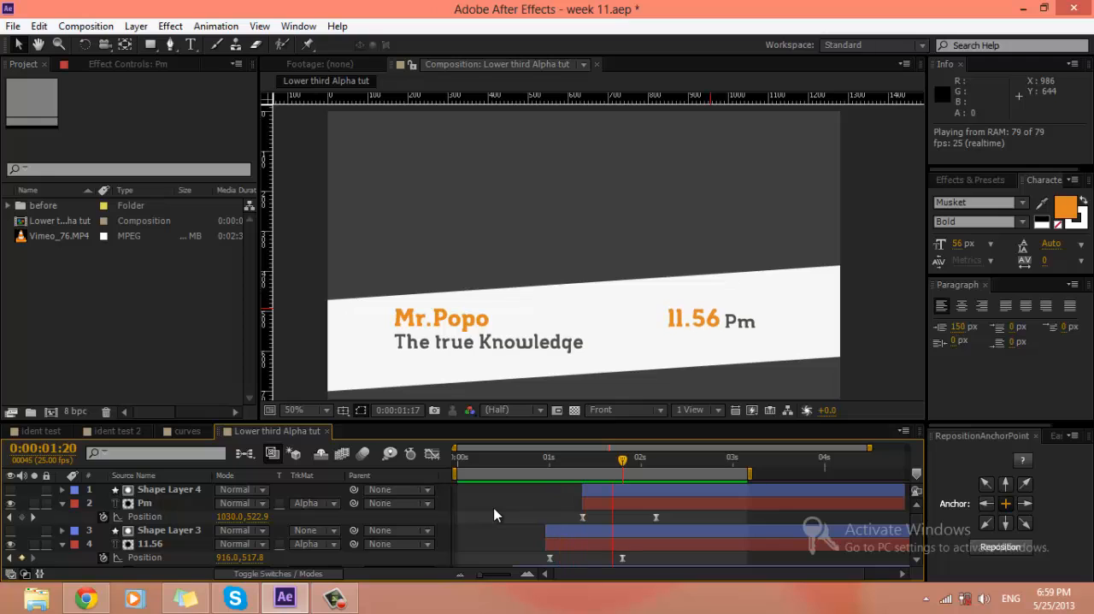
pyautogui.press('space')
# Step: Shift Shape Layer 4, Pm, Shape Layer 3 and 11.56 four frames earlier together, and preview the result
pyautogui.click(603, 491)
pyautogui.keyDown('shift'); pyautogui.click(566, 548); pyautogui.keyUp('shift')
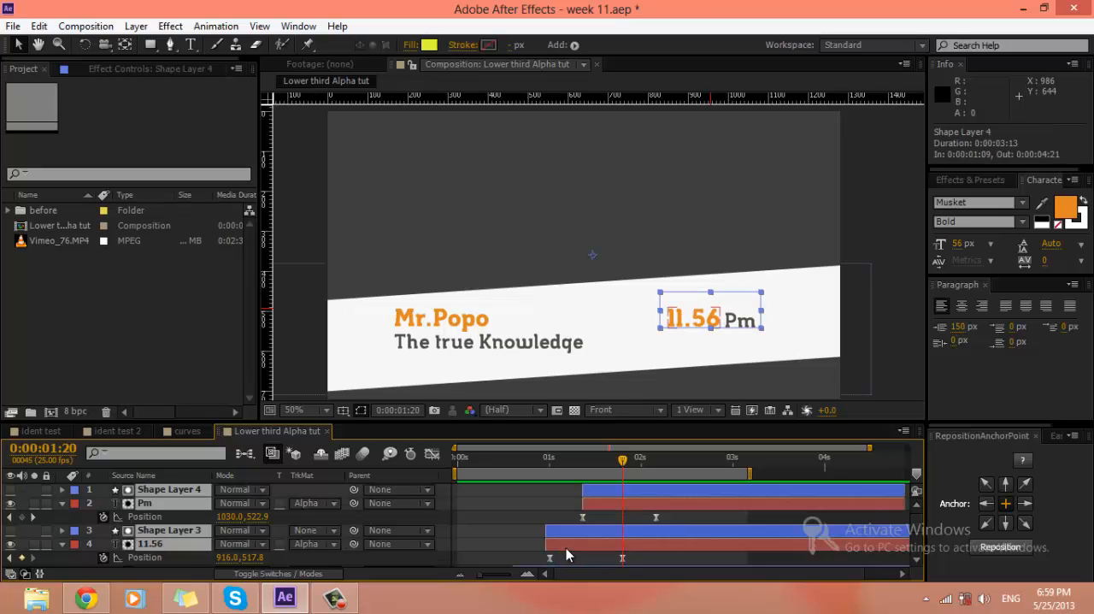
pyautogui.scroll(-1, 564, 550)
pyautogui.moveTo(562, 503); pyautogui.dragTo(548, 509)
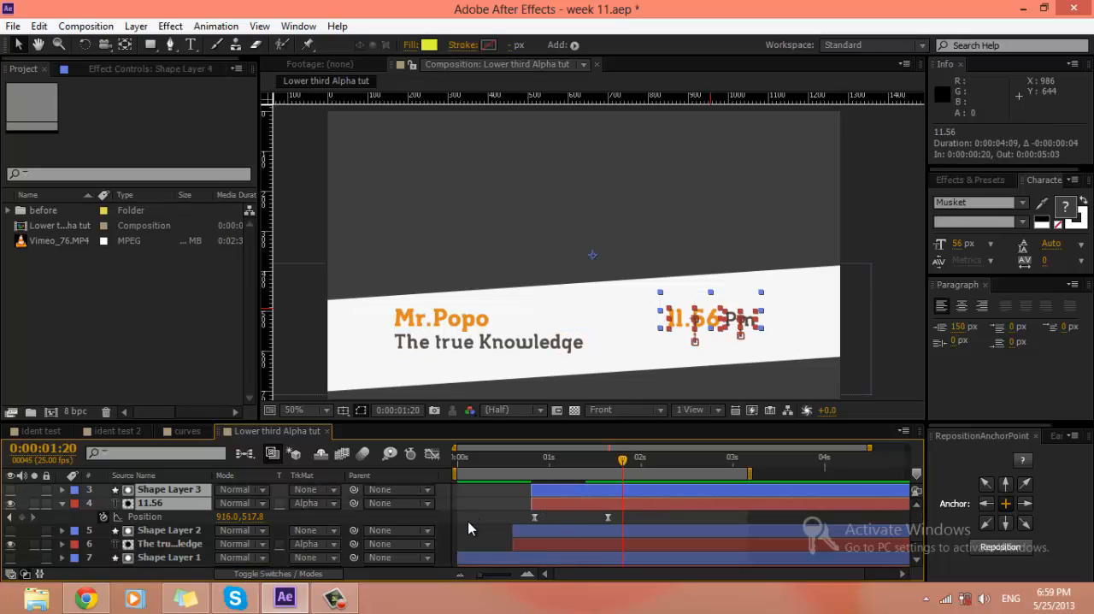
pyautogui.press('space')
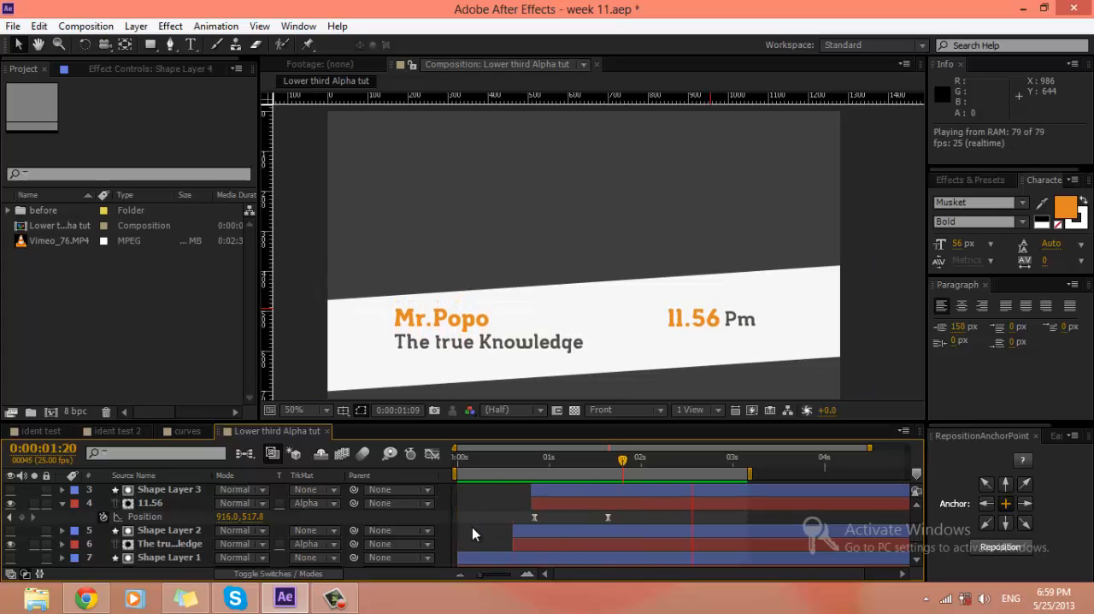
# Step: Make the Vimeo_76.MP4 layer visible behind the lower third and preview the complete animation
pyautogui.scroll(-2, 473, 529)
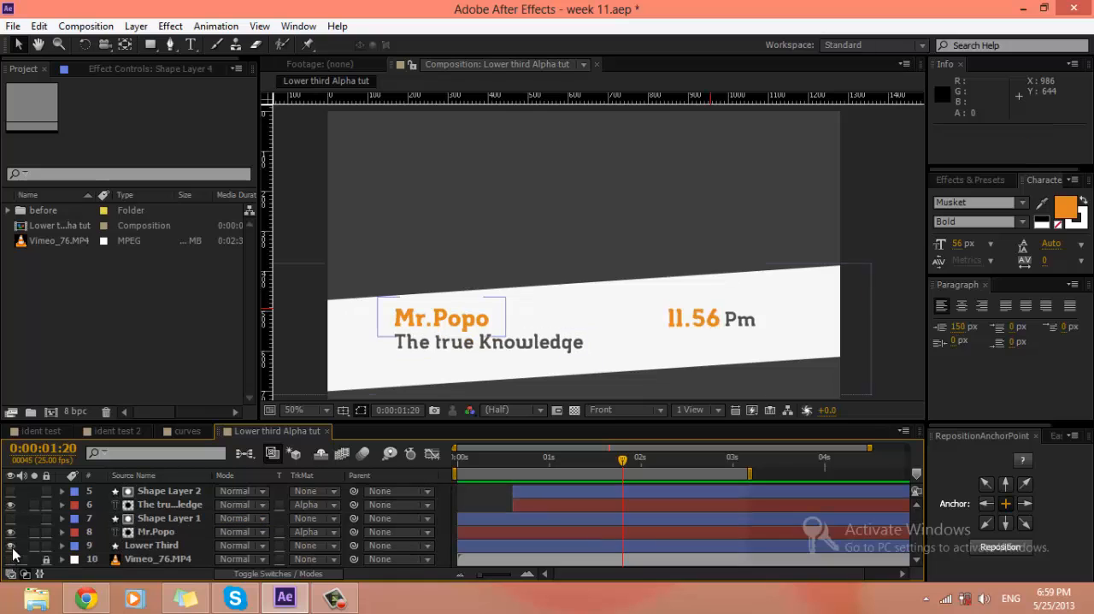
pyautogui.click(9, 559)
pyautogui.press('space')
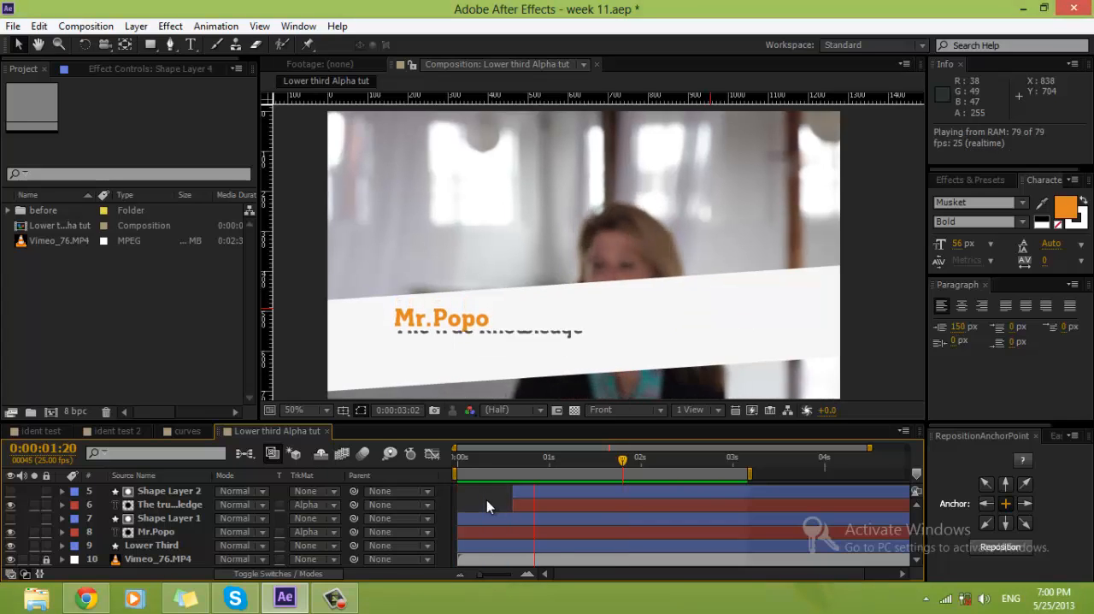
pyautogui.press('space')
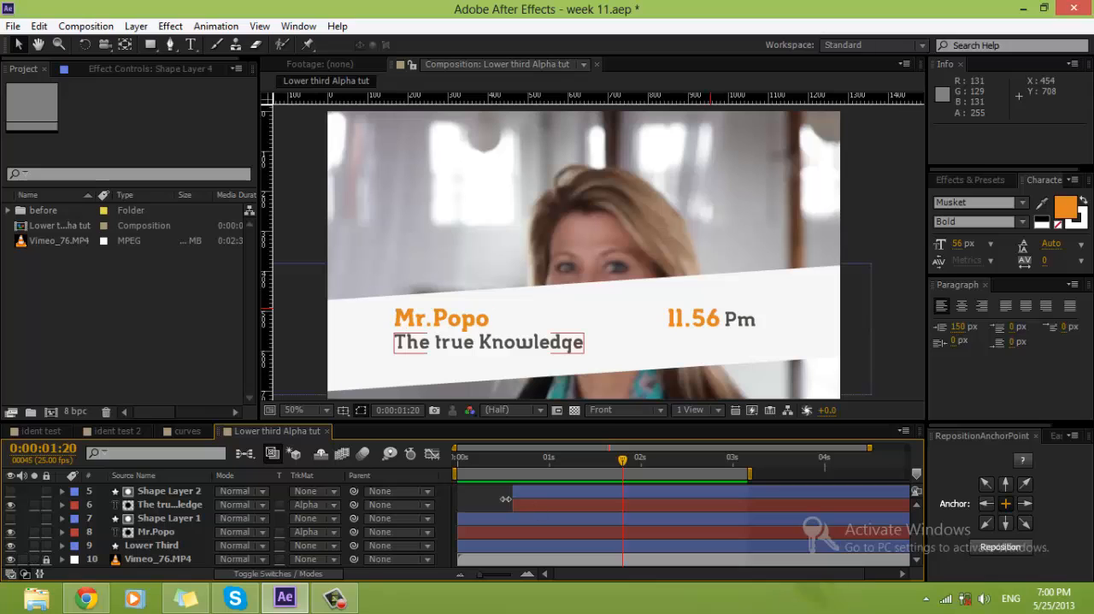
# Step: Open the ident test composition and preview its animation as a reference
pyautogui.click(29, 433)
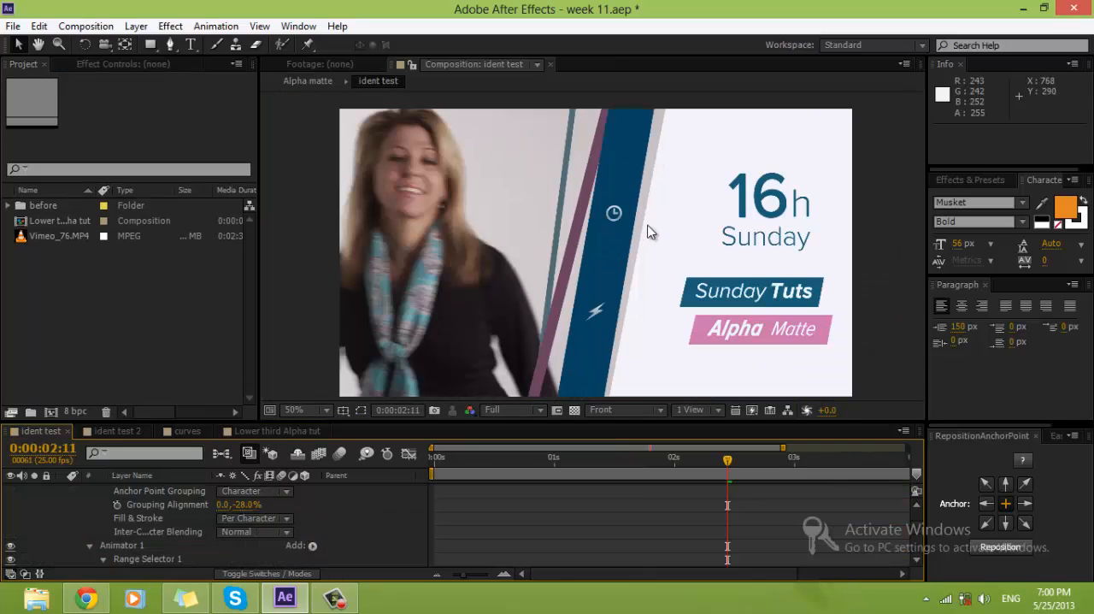
pyautogui.press('space')
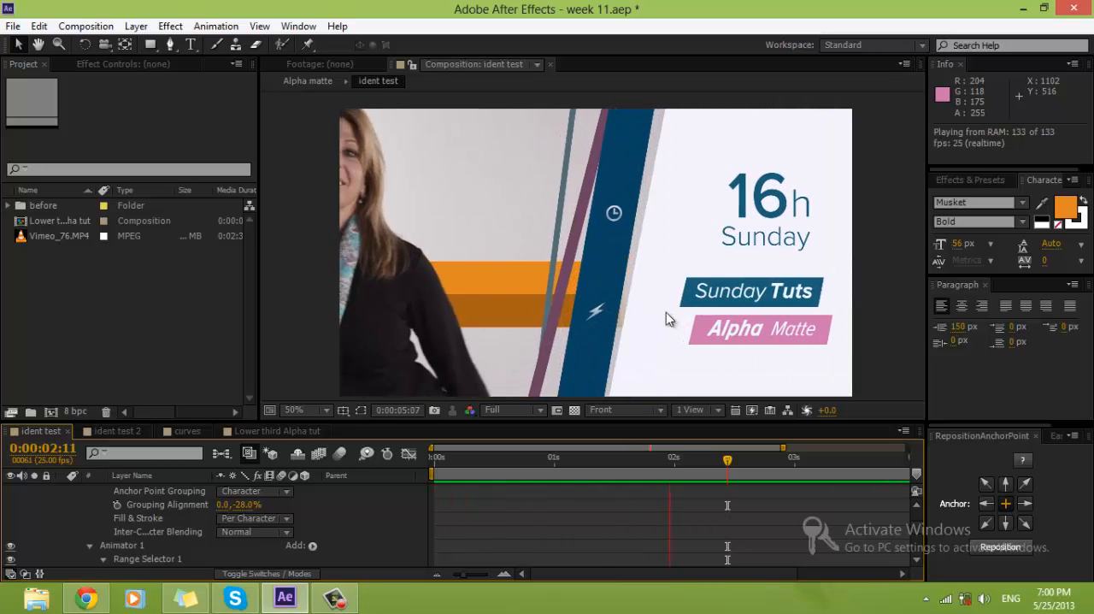
pyautogui.press('space')
# Step: Create a new composition named SUNDAY IDENT with the HDV/HDTV 720 25 preset and a duration of 0:00:05:08
pyautogui.click(27, 297)
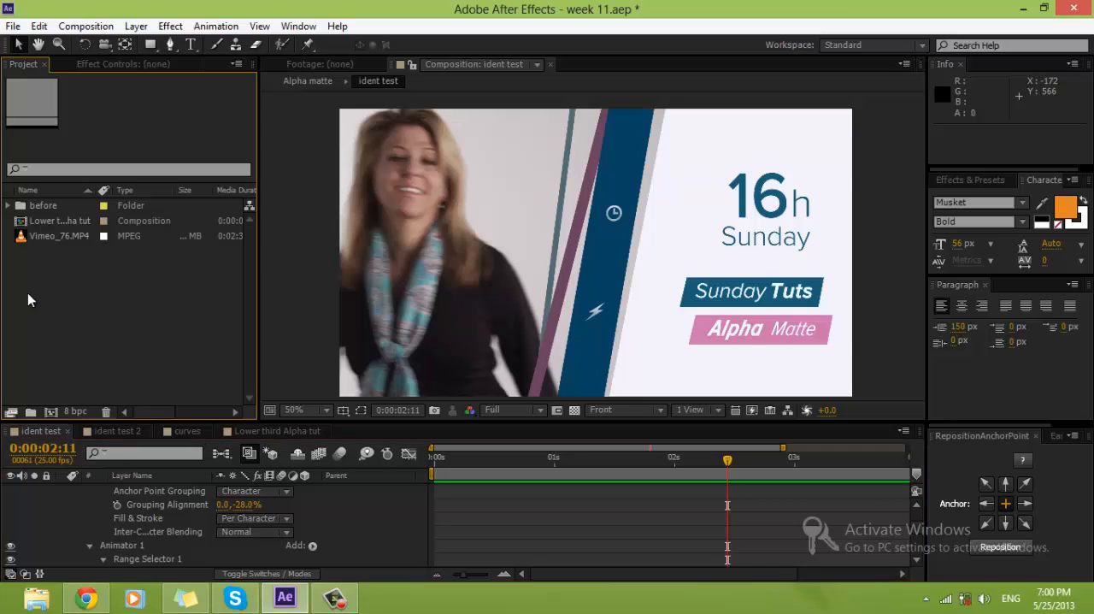
pyautogui.hotkey('ctrl', 'n')
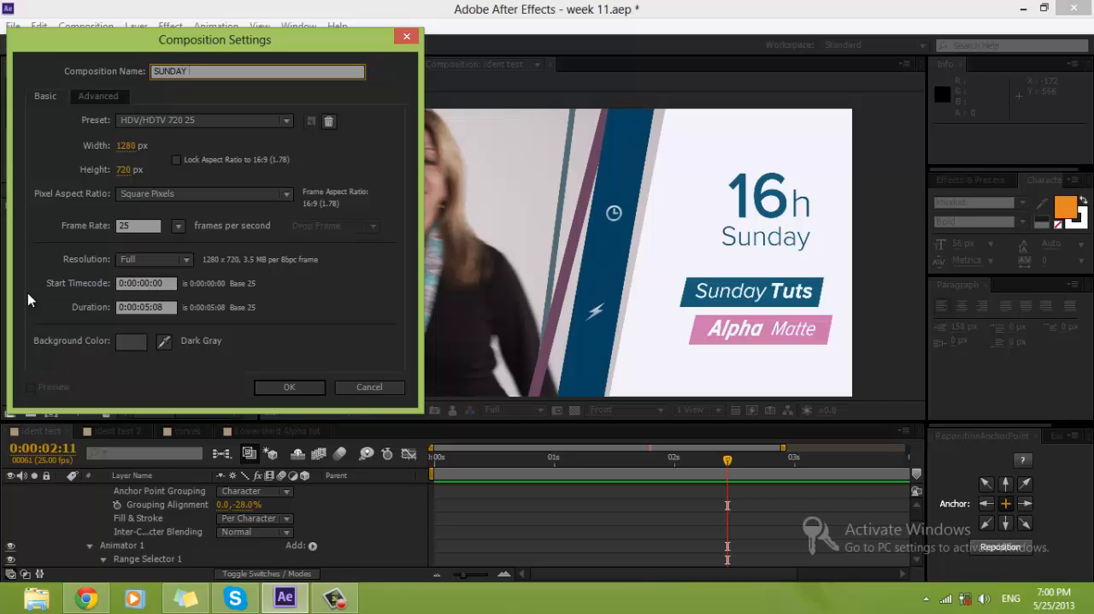
pyautogui.press('Return')
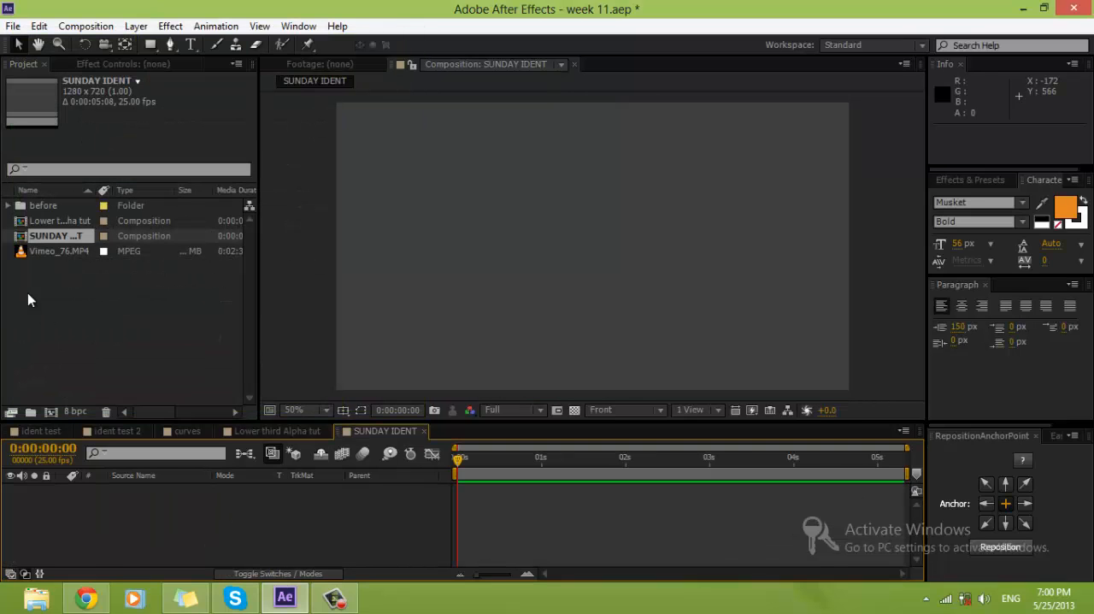
# Step: Add Vimeo_76.MP4 to the SUNDAY IDENT composition and move the current time to 0:00:02:07
pyautogui.click(67, 251)
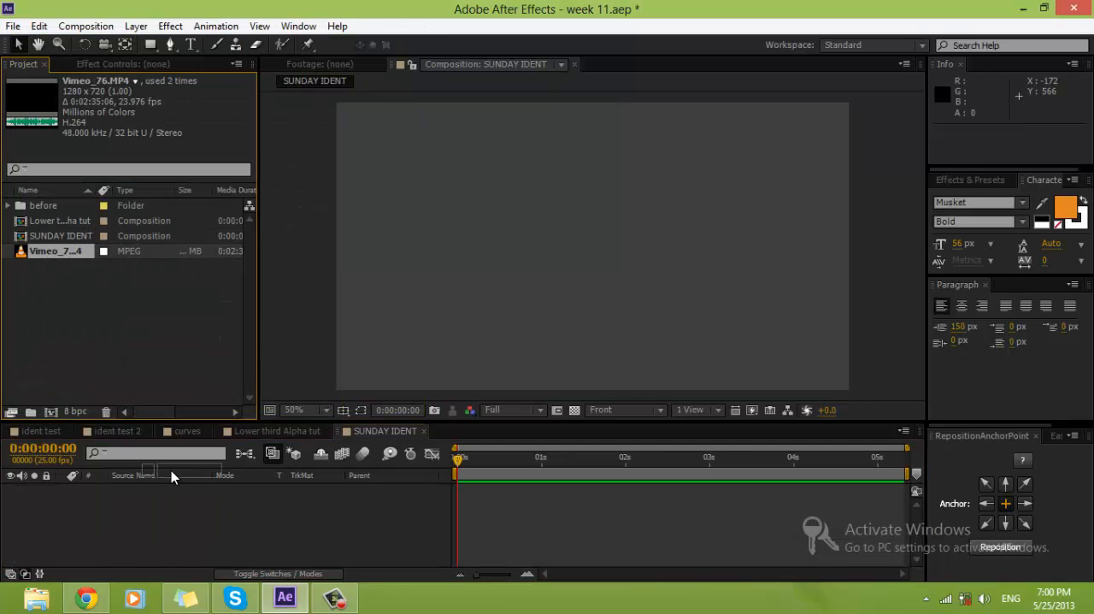
pyautogui.moveTo(171, 476); pyautogui.dragTo(176, 520)
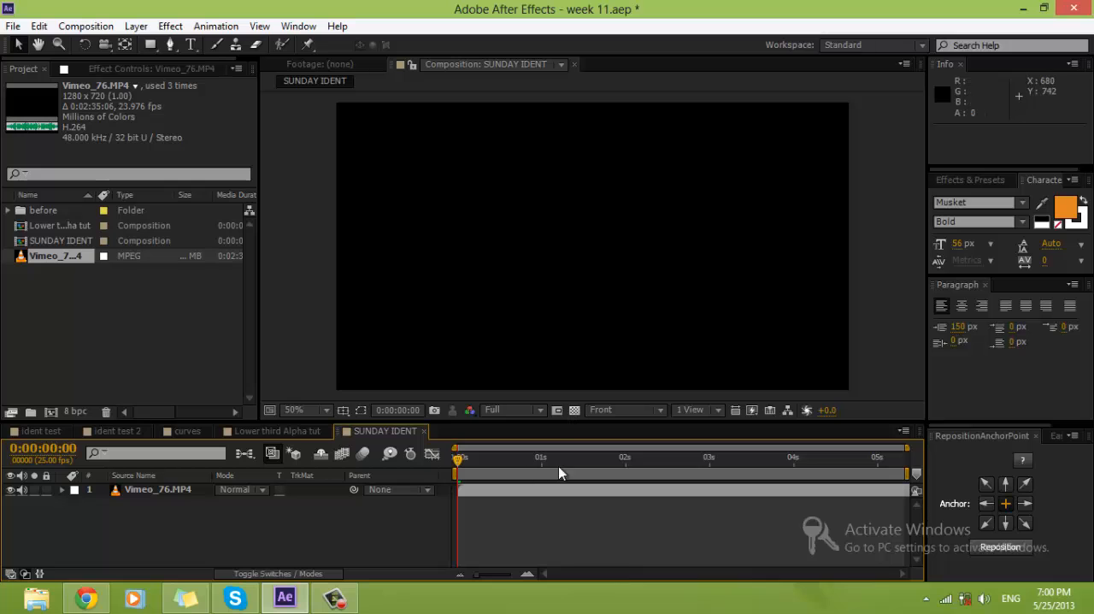
pyautogui.moveTo(558, 466); pyautogui.dragTo(659, 461)
# Step: Choose the Pen tool and set its shape fill to white
pyautogui.press(',')
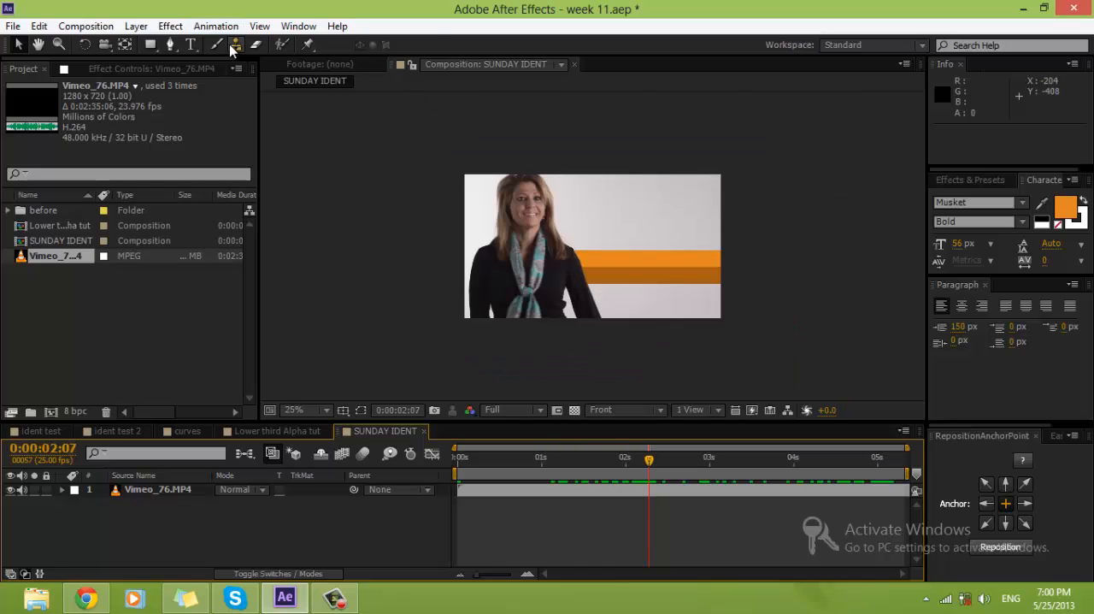
pyautogui.click(170, 44)
pyautogui.click(428, 46)
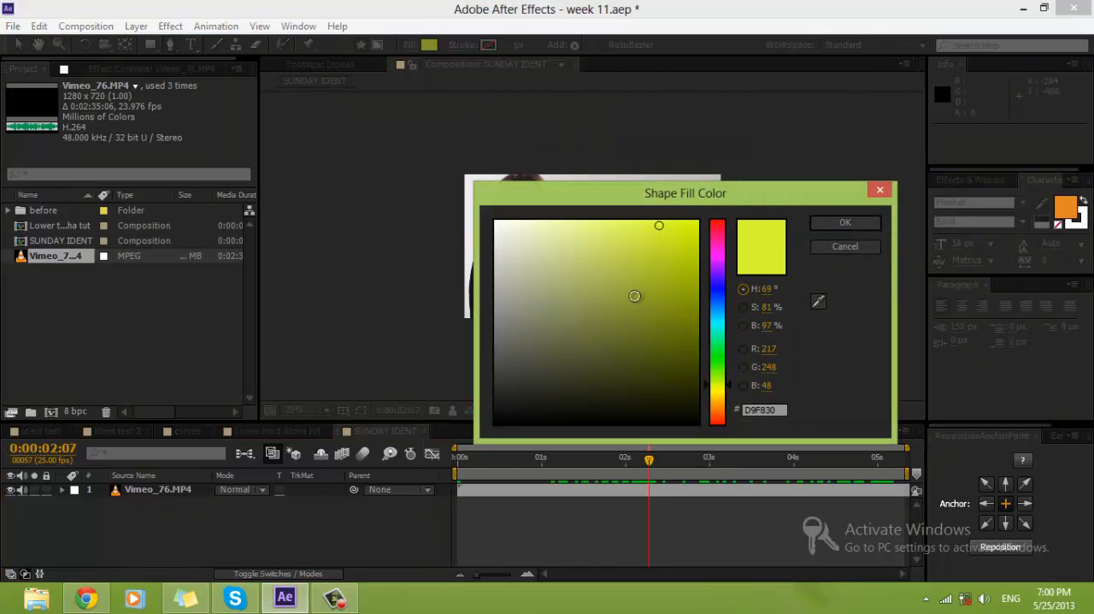
pyautogui.moveTo(634, 296); pyautogui.dragTo(432, 220)
pyautogui.click(844, 225)
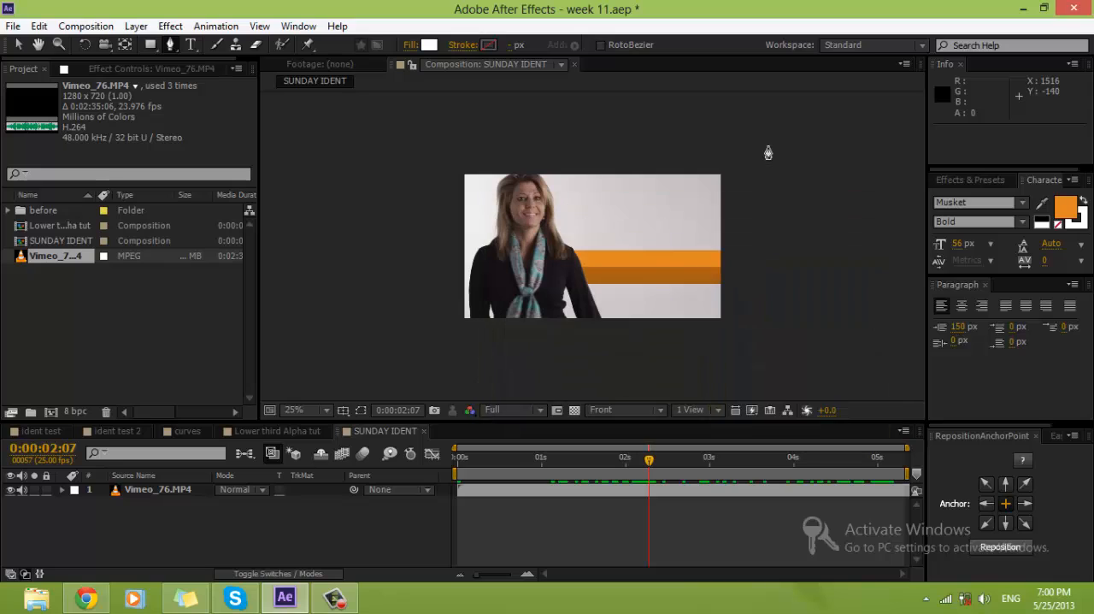
# Step: Draw a closed four-point shape over the frame's right part, extending beyond its edges, and move its lower-left vertex inward to steepen the slanted edge
pyautogui.click(668, 147)
pyautogui.click(768, 146)
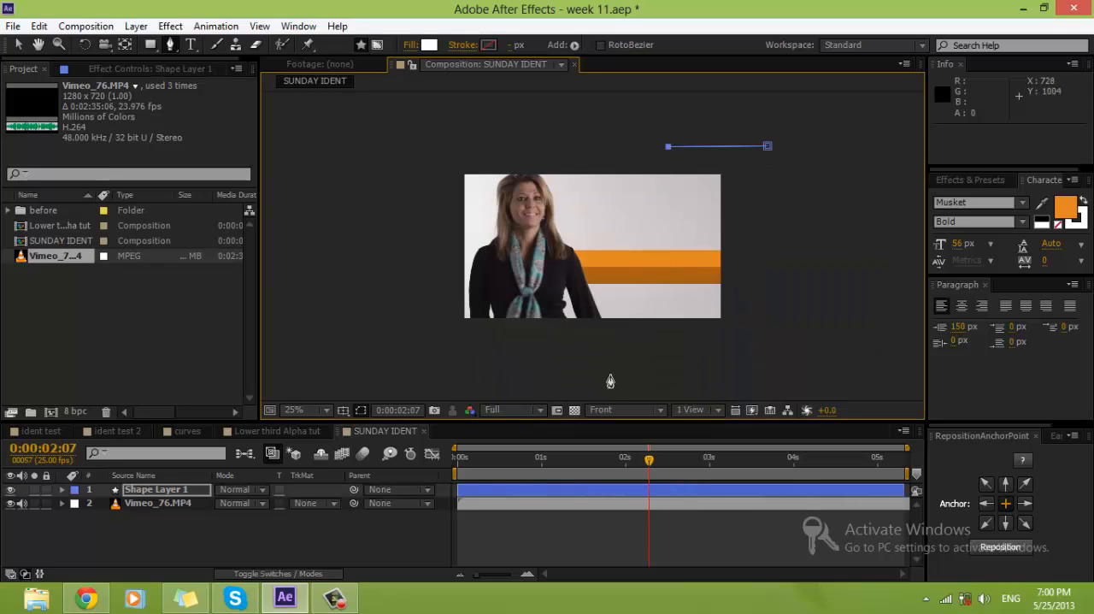
pyautogui.click(610, 373)
pyautogui.click(782, 374)
pyautogui.click(768, 147)
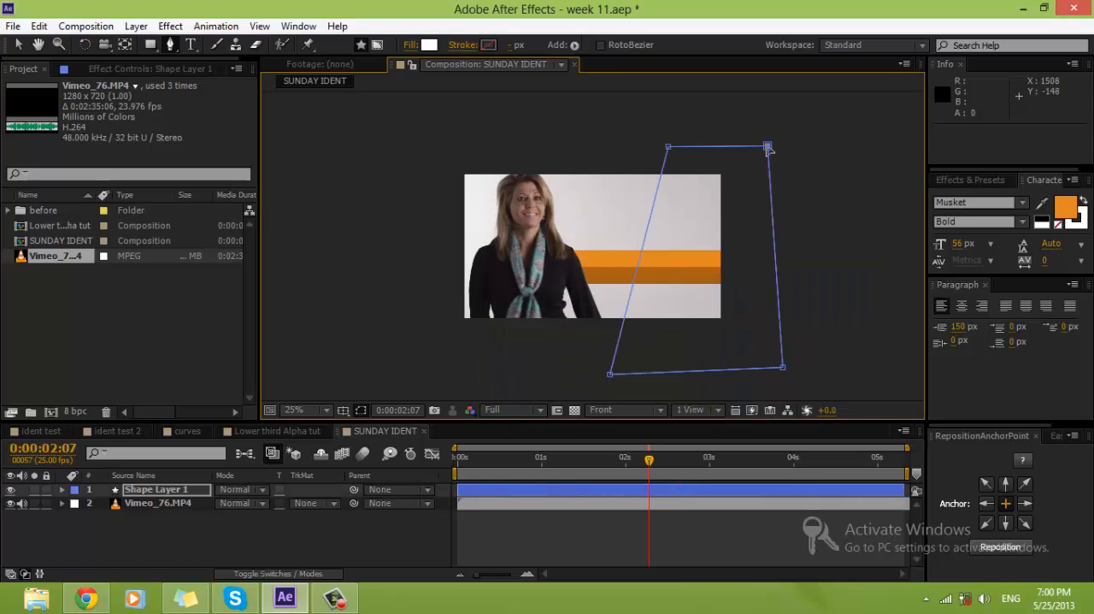
pyautogui.press('.')
pyautogui.scroll(-1, 776, 251)
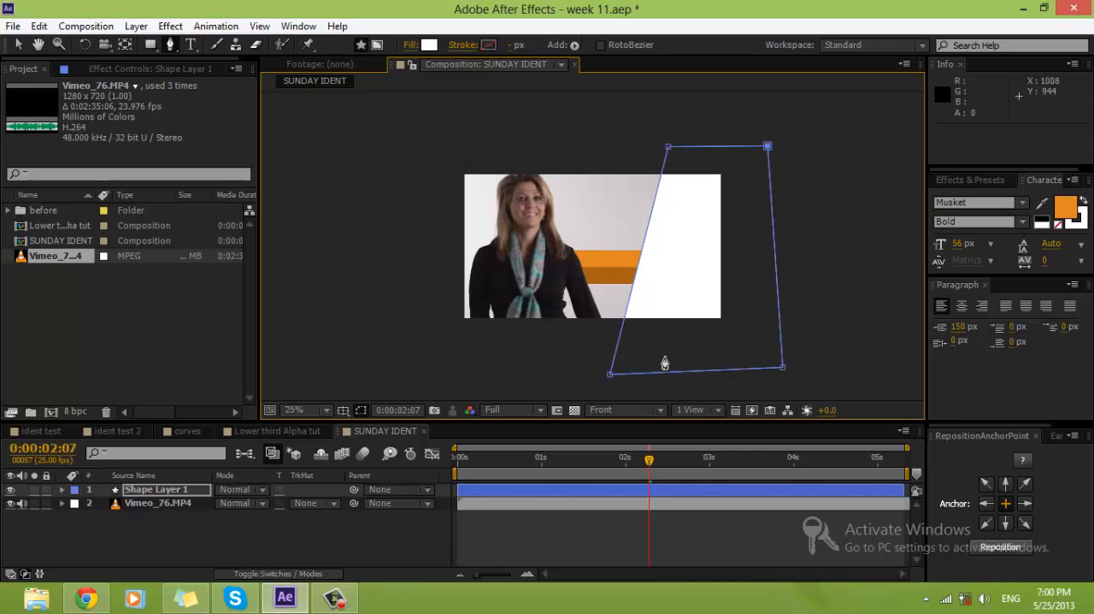
pyautogui.moveTo(610, 375); pyautogui.dragTo(629, 373)
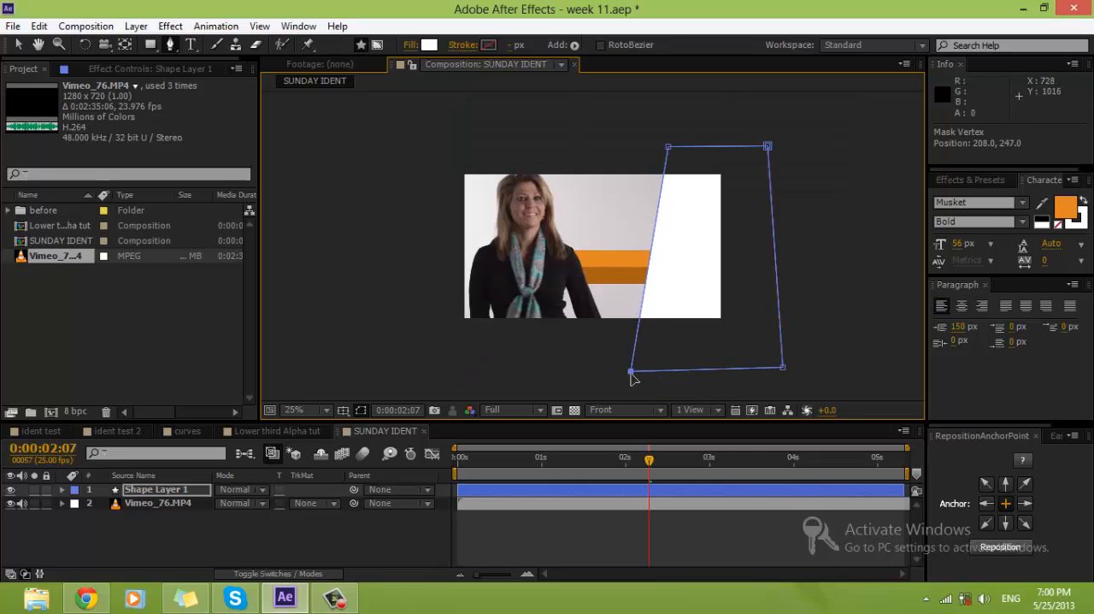
# Step: Center the anchor point of Shape Layer 1 and move the layer horizontally to Position 1102.0, 424.0
pyautogui.click(156, 492)
pyautogui.click(1016, 548)
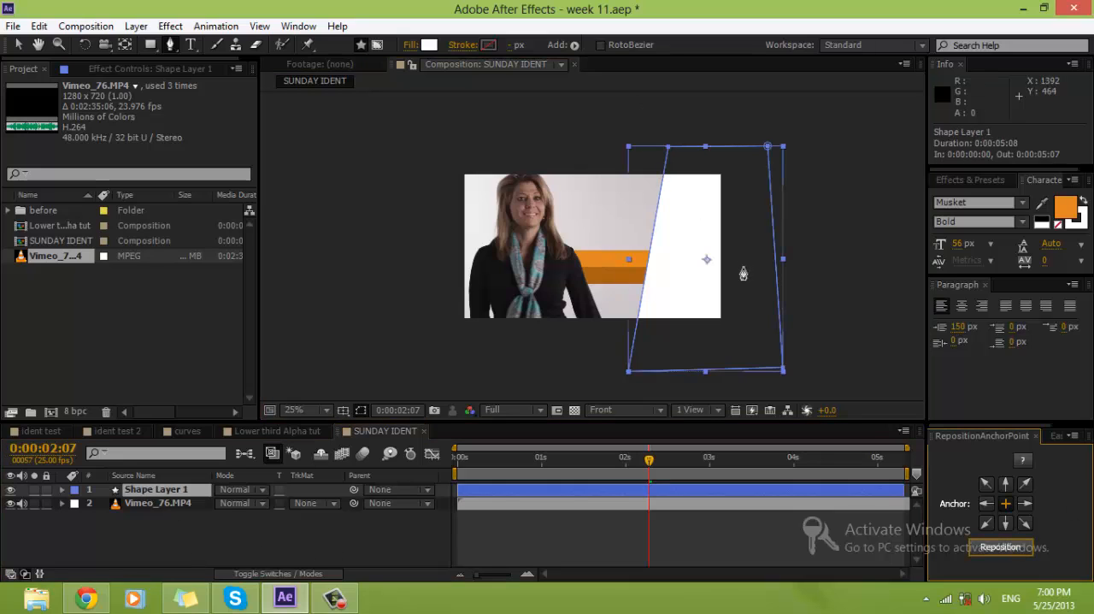
pyautogui.click(630, 503)
pyautogui.click(627, 490)
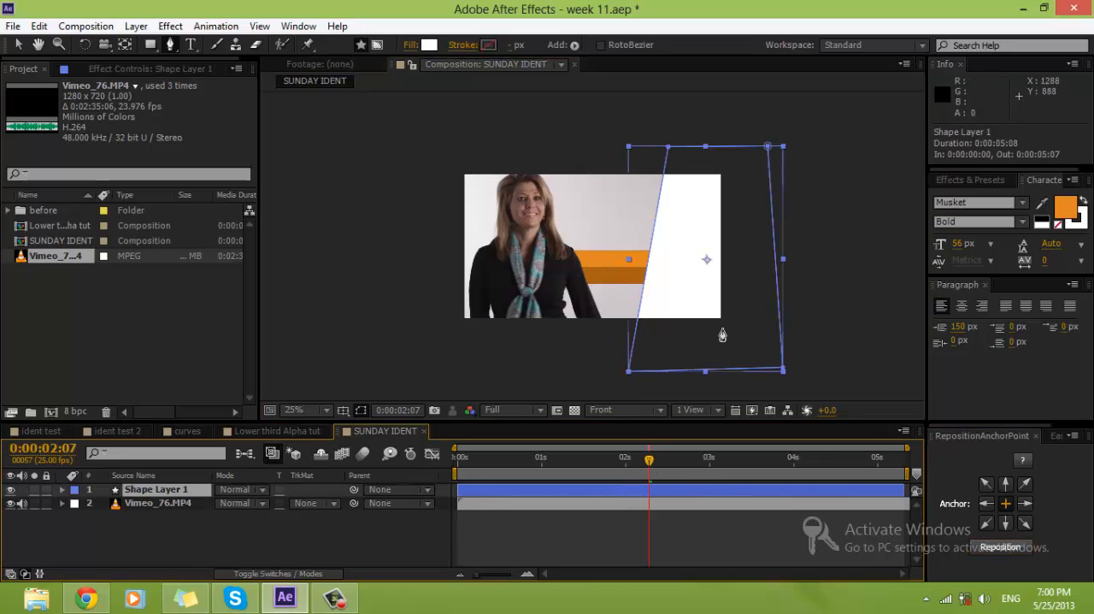
pyautogui.press('v')
pyautogui.moveTo(732, 293); pyautogui.dragTo(723, 294)
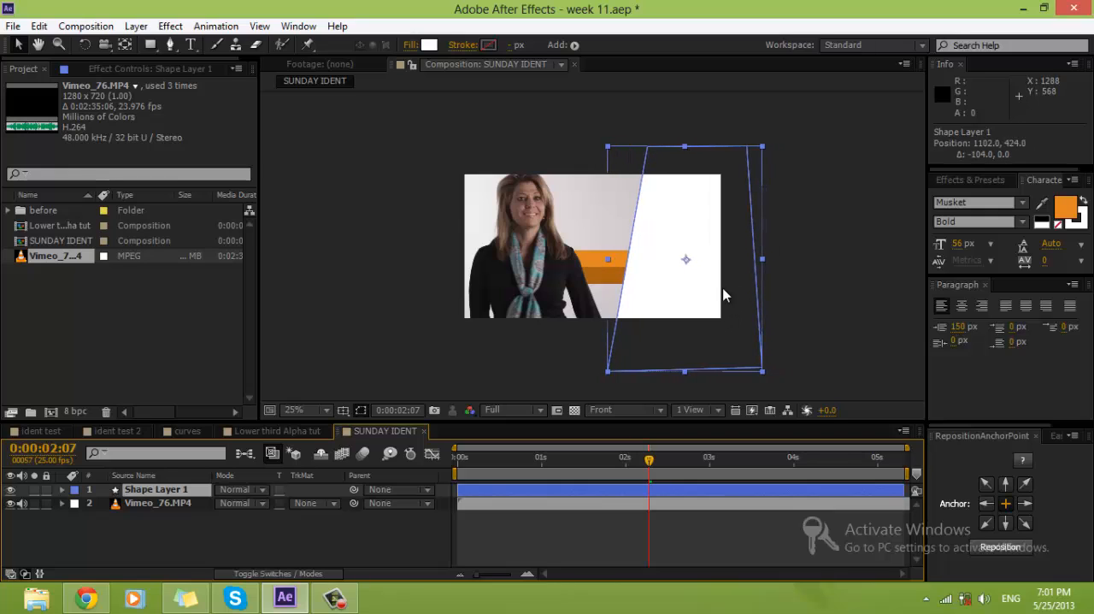
pyautogui.click(272, 541)
pyautogui.scroll(2, 664, 202)
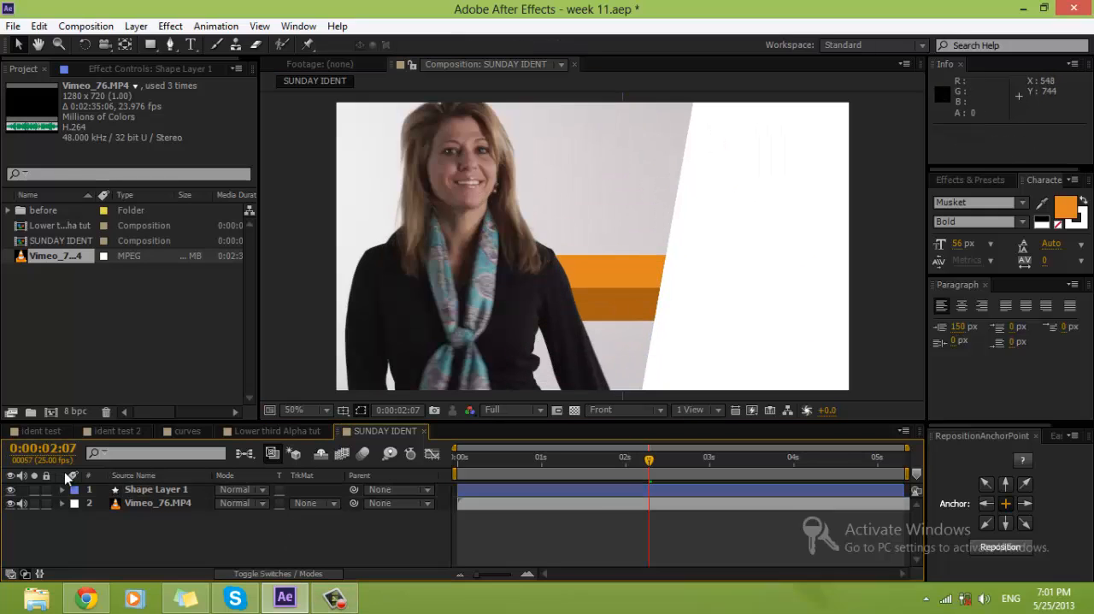
# Step: Copy the white layer and Shape Layers 1, 2 and 3 from the ident test composition
pyautogui.click(154, 489)
pyautogui.click(41, 431)
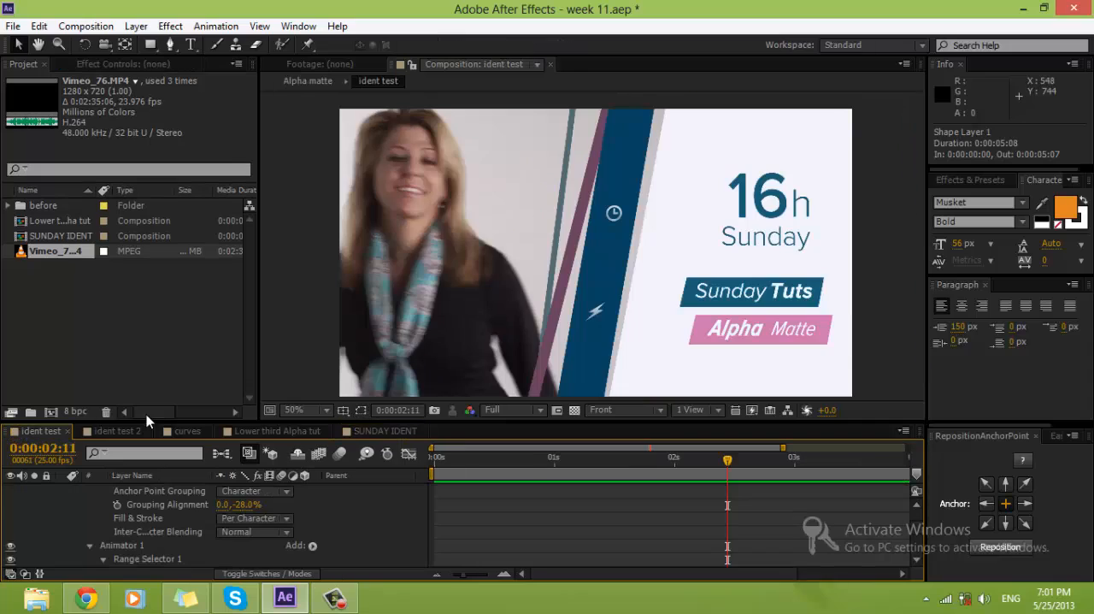
pyautogui.scroll(3, 94, 513)
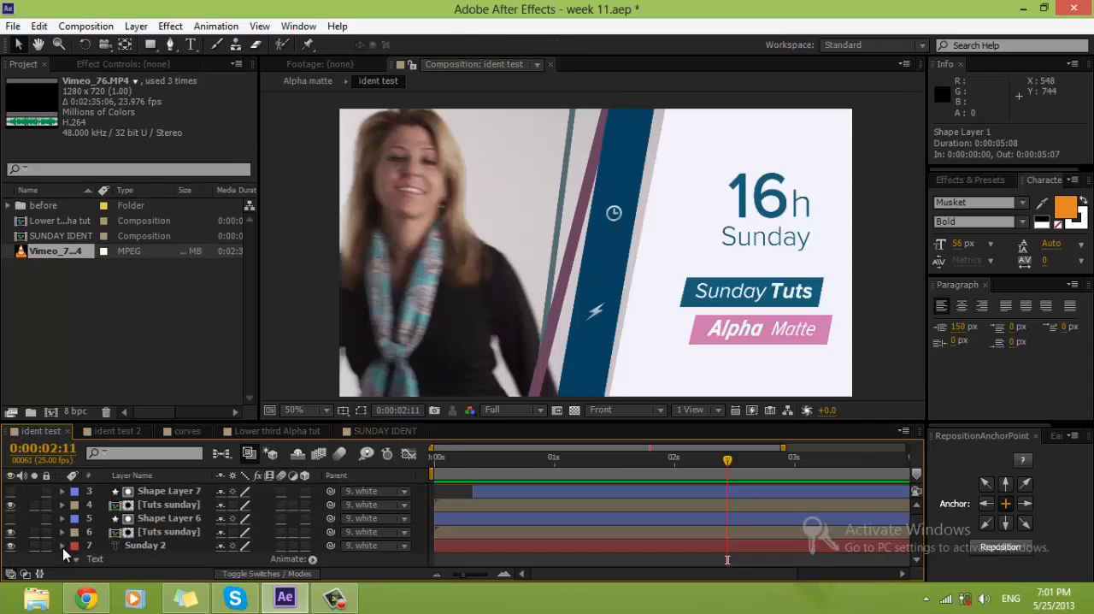
pyautogui.click(63, 546)
pyautogui.click(117, 431)
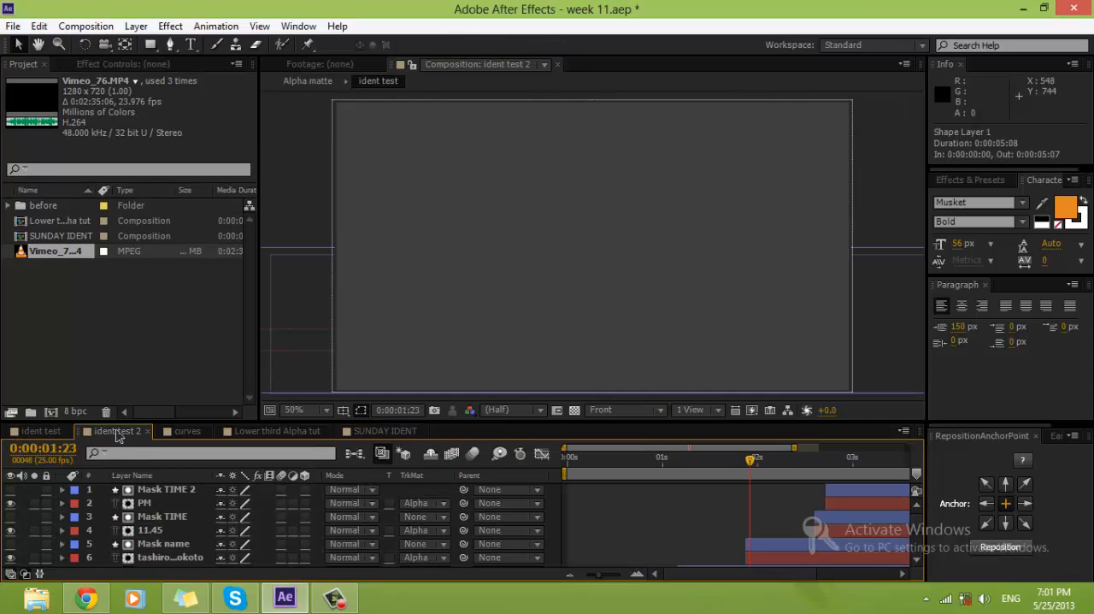
pyautogui.click(39, 431)
pyautogui.scroll(-3, 172, 504)
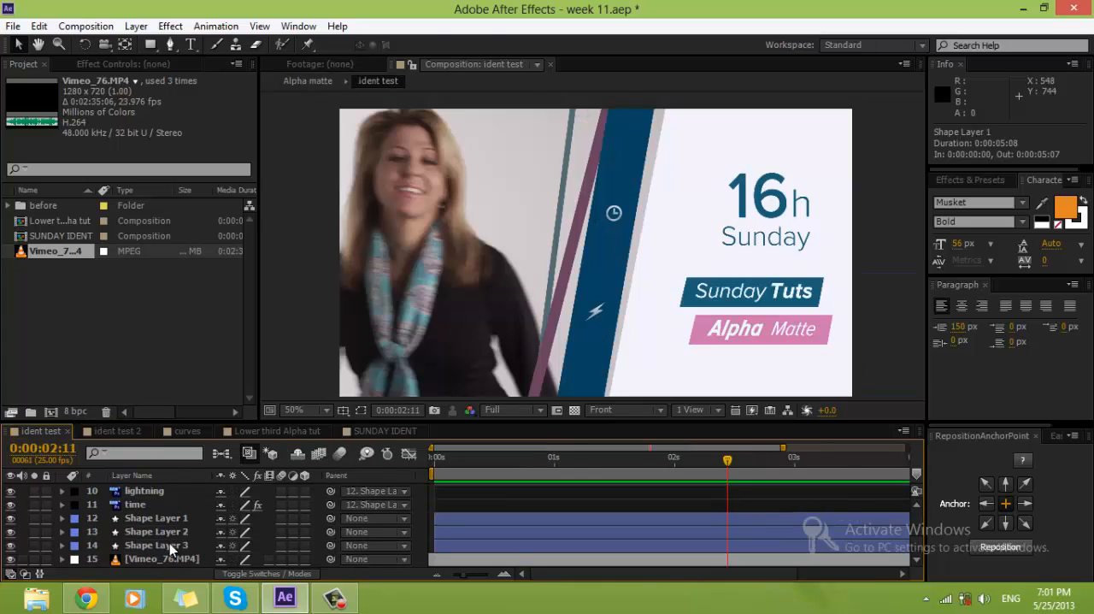
pyautogui.click(170, 543)
pyautogui.keyDown('shift'); pyautogui.click(173, 517); pyautogui.keyUp('shift')
pyautogui.scroll(1, 173, 517)
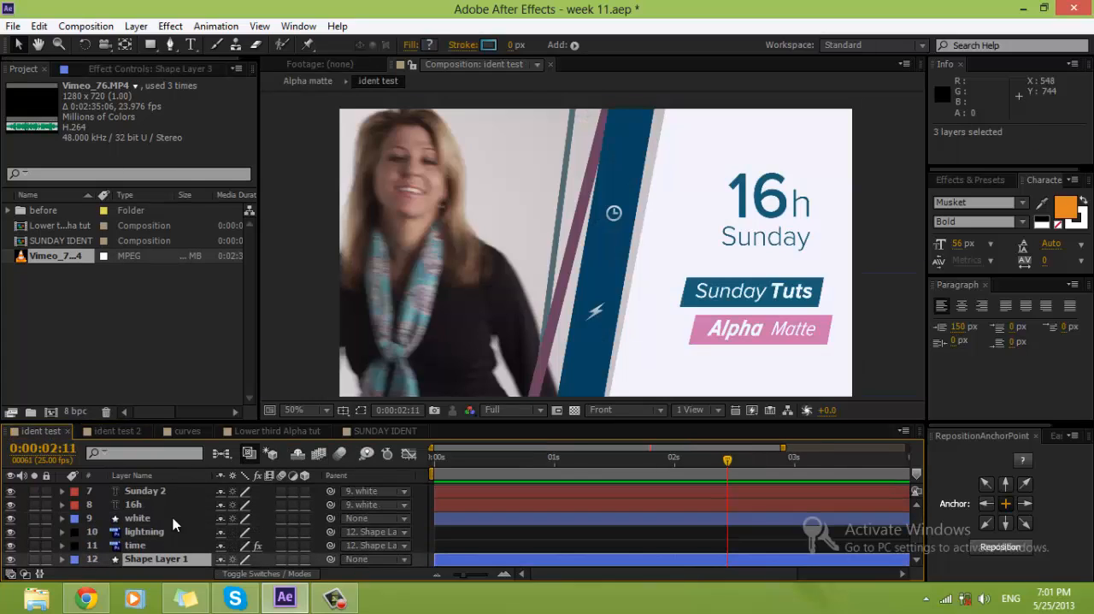
pyautogui.keyDown('ctrl'); pyautogui.click(152, 519); pyautogui.keyUp('ctrl')
pyautogui.hotkey('ctrl', 'c')
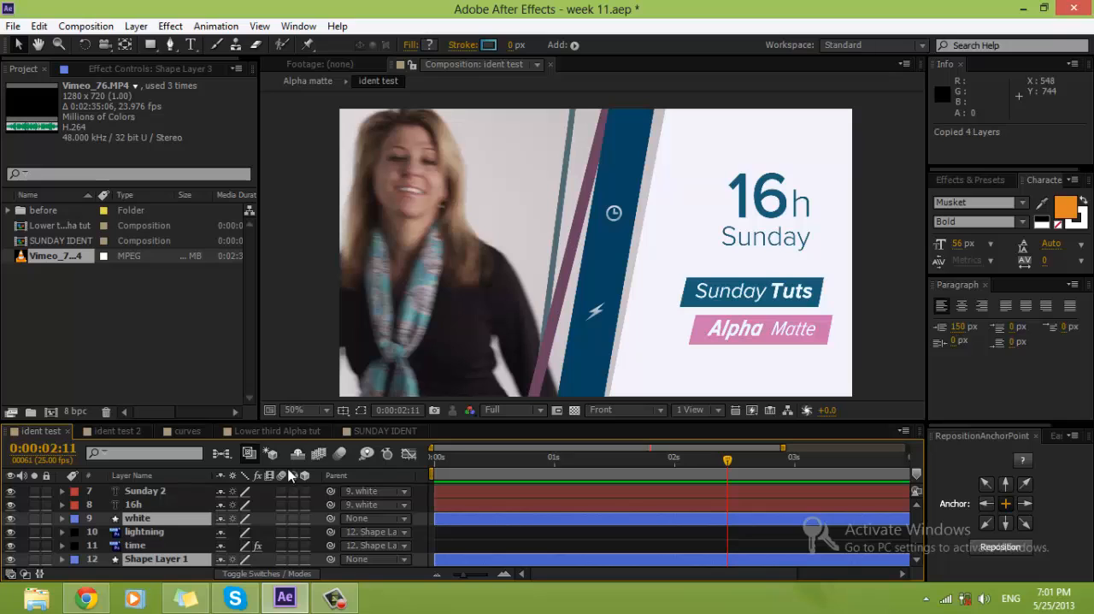
# Step: In SUNDAY IDENT, delete the hand-drawn Shape Layer 1 and paste the four copied shape layers in its place
pyautogui.click(385, 431)
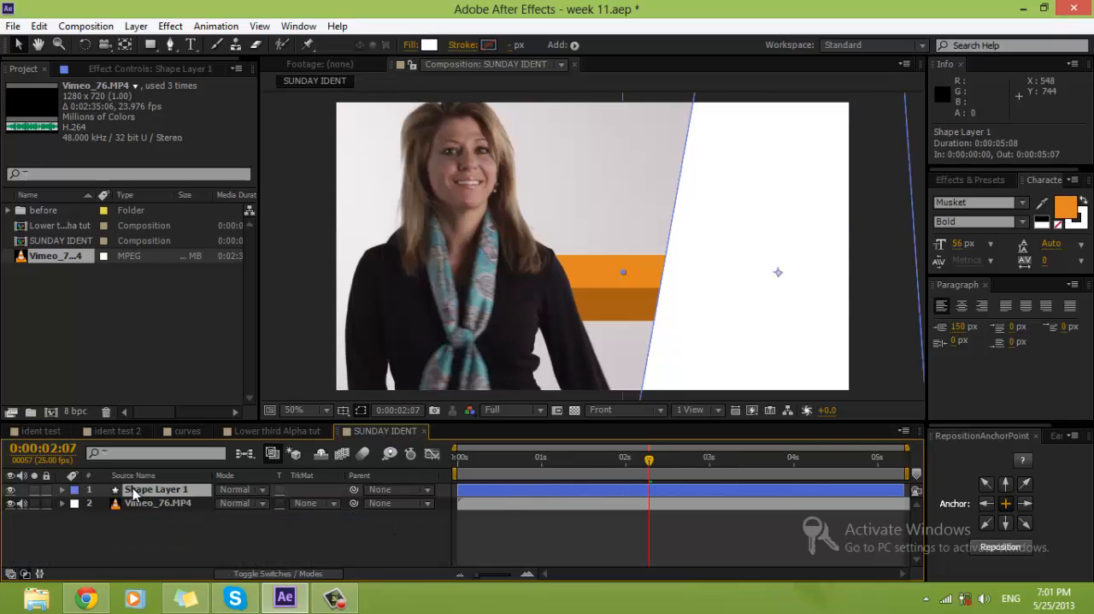
pyautogui.press('Delete')
pyautogui.hotkey('ctrl', 'v')
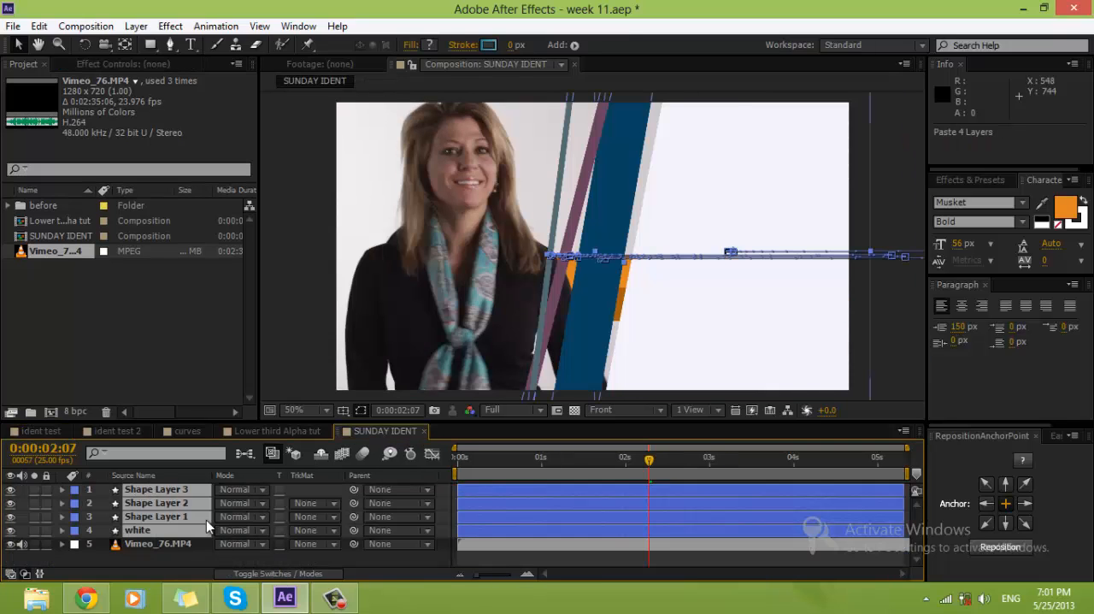
# Step: At time 0:00:00:00, remove all Position and Rotation keyframes from the white layer and Shape Layers 1 to 3
pyautogui.click(205, 560)
pyautogui.click(183, 530)
pyautogui.keyDown('shift'); pyautogui.click(183, 490); pyautogui.keyUp('shift')
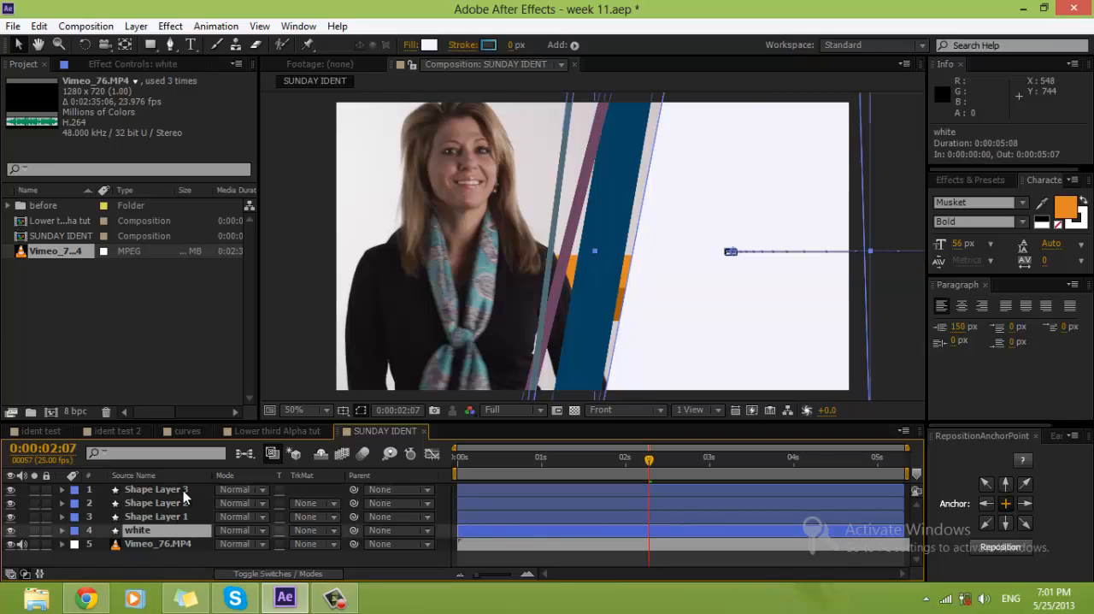
pyautogui.press('Home')
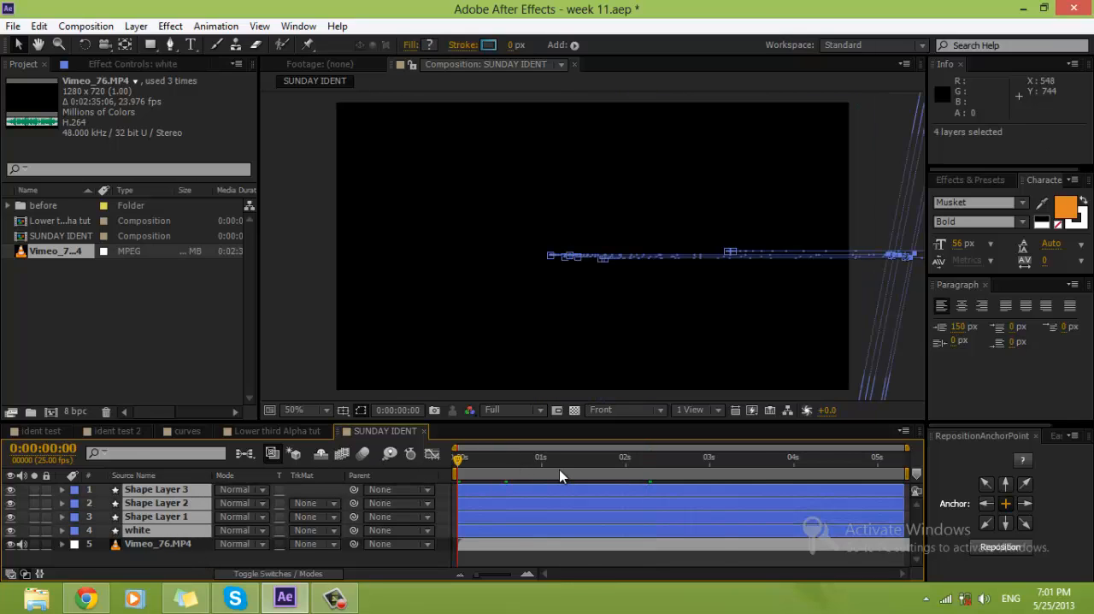
pyautogui.press('u')
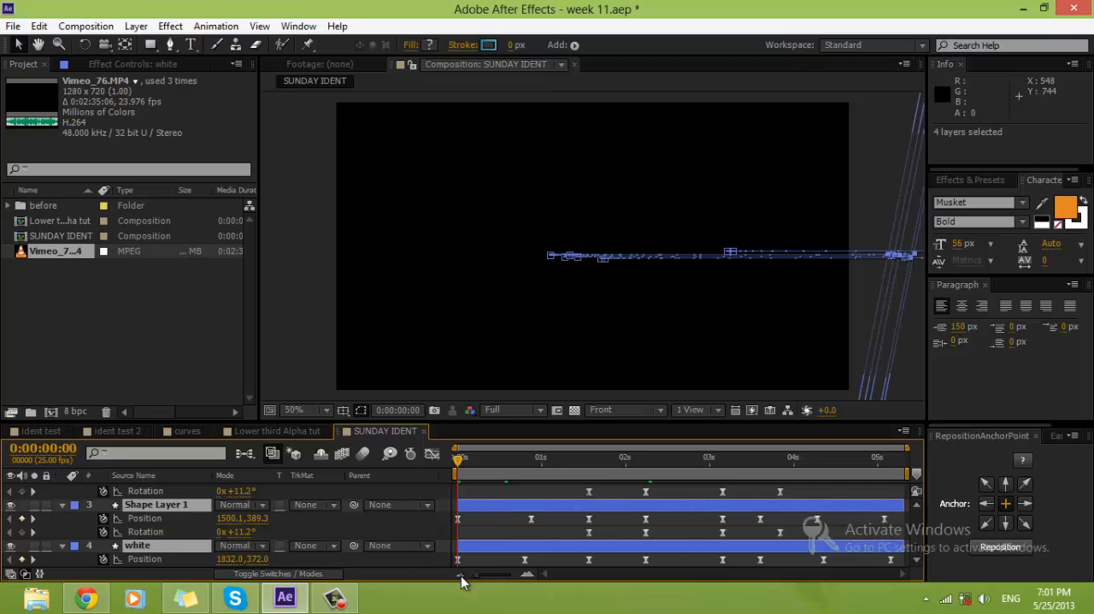
pyautogui.press('`')
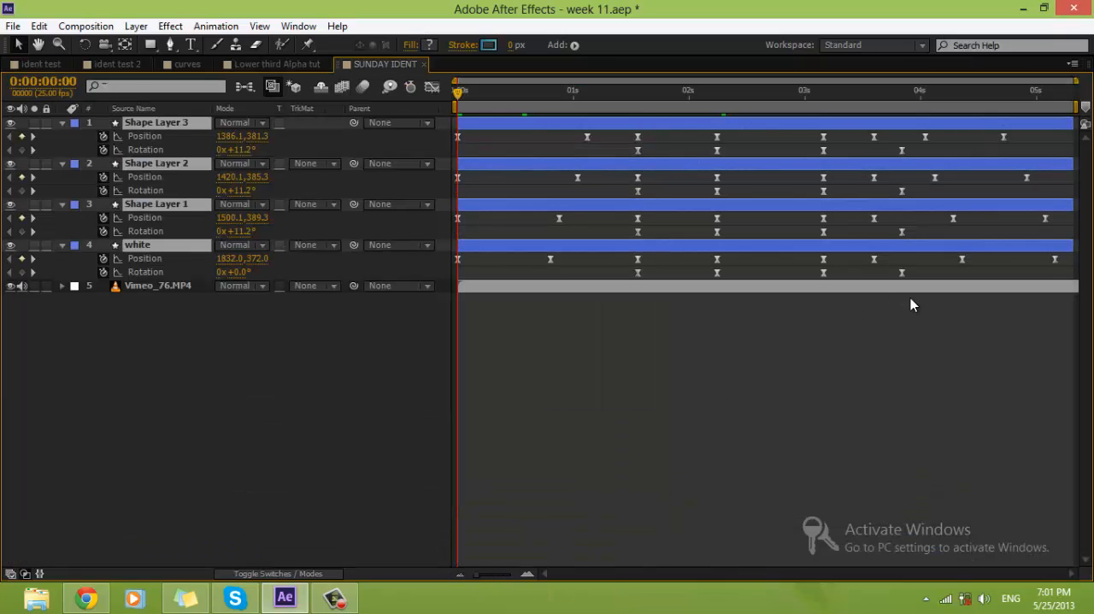
pyautogui.moveTo(1072, 280); pyautogui.dragTo(379, 140)
pyautogui.press('Delete')
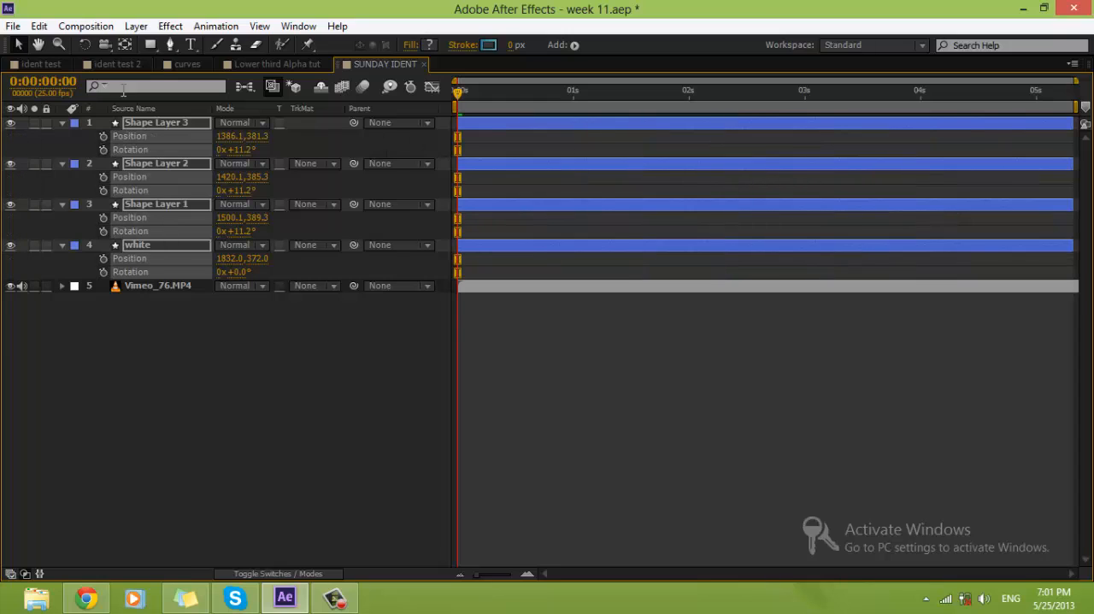
pyautogui.keyDown('ctrl'); pyautogui.click(62, 122); pyautogui.keyUp('ctrl')
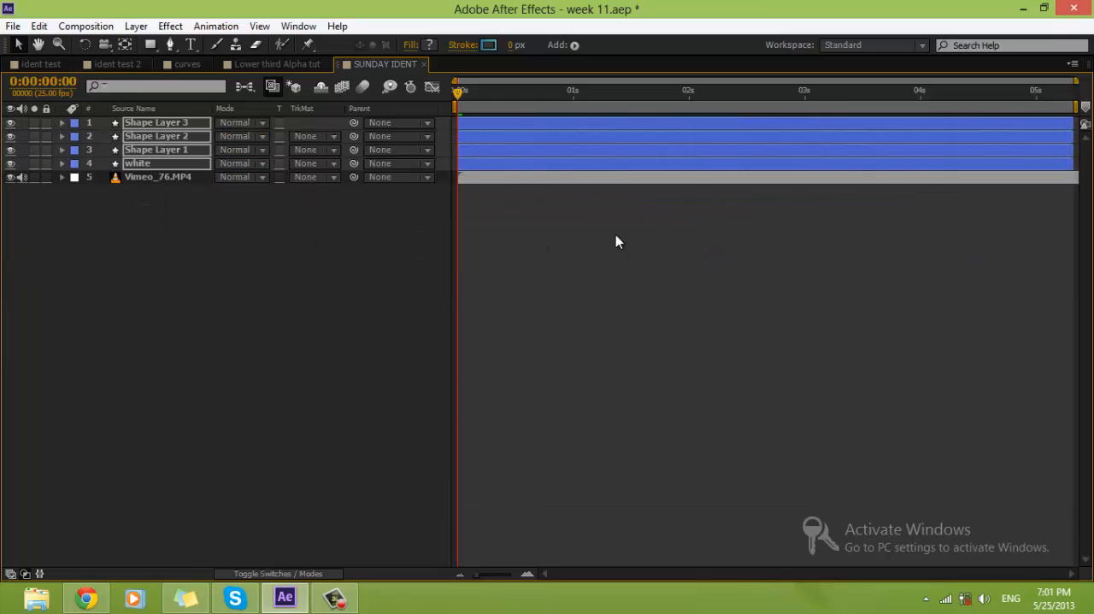
pyautogui.press('`')
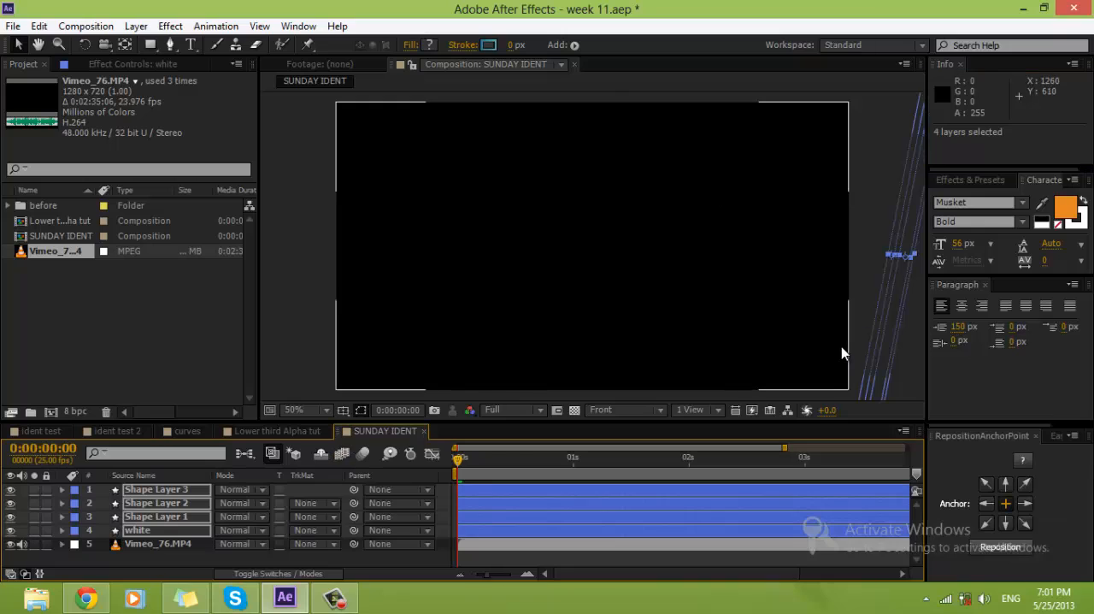
# Step: Move the four shape layers together horizontally by -768 px, placing the white layer at Position 1064.0, 372.0
pyautogui.scroll(-2, 841, 346)
pyautogui.moveTo(826, 312); pyautogui.dragTo(706, 318)
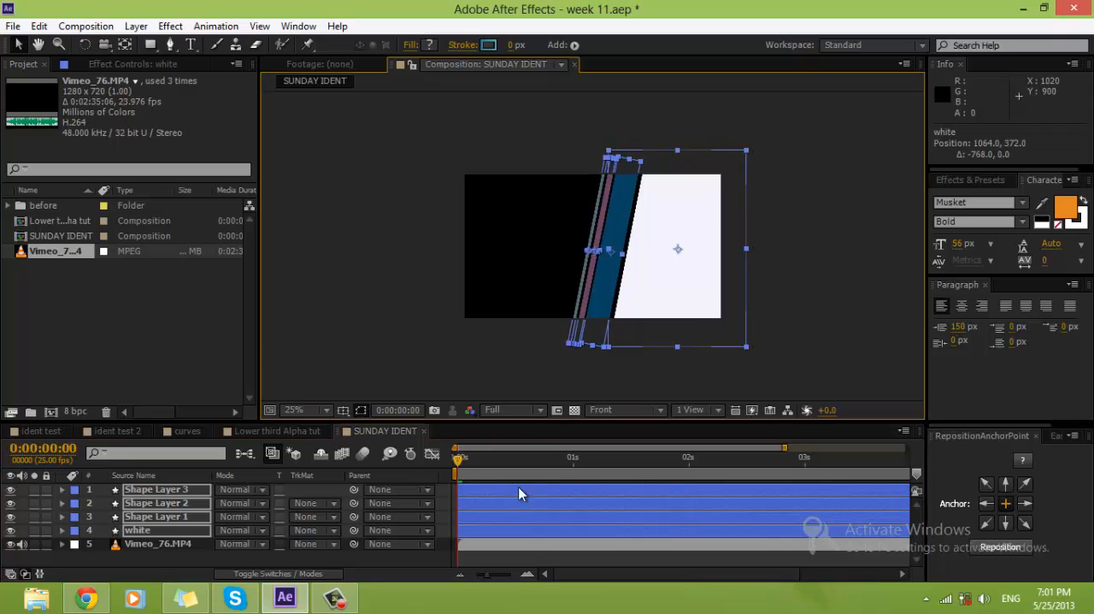
pyautogui.click(508, 558)
# Step: Reorder the shape layers above the footage as white, Shape Layer 1, Shape Layer 2 and Shape Layer 3, from front to back
pyautogui.click(139, 530)
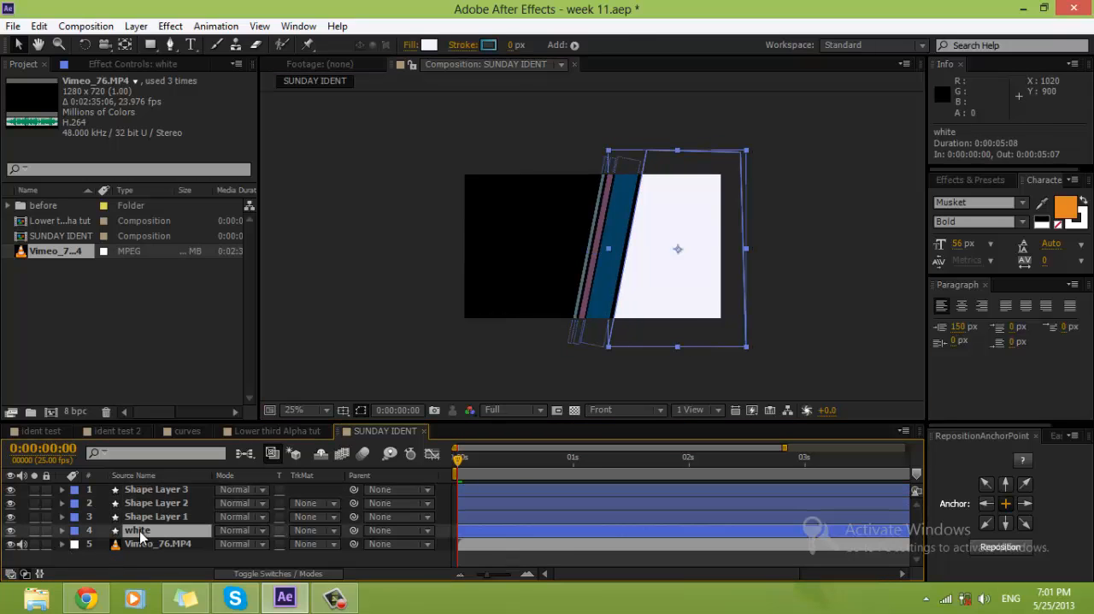
pyautogui.moveTo(139, 531); pyautogui.dragTo(135, 484)
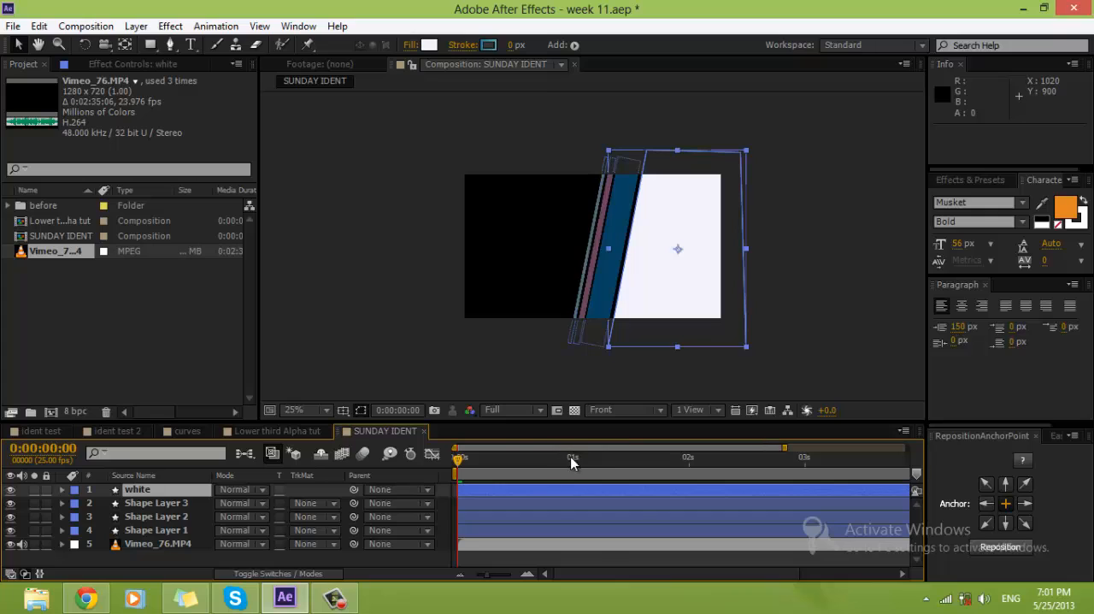
pyautogui.moveTo(571, 460); pyautogui.dragTo(751, 462)
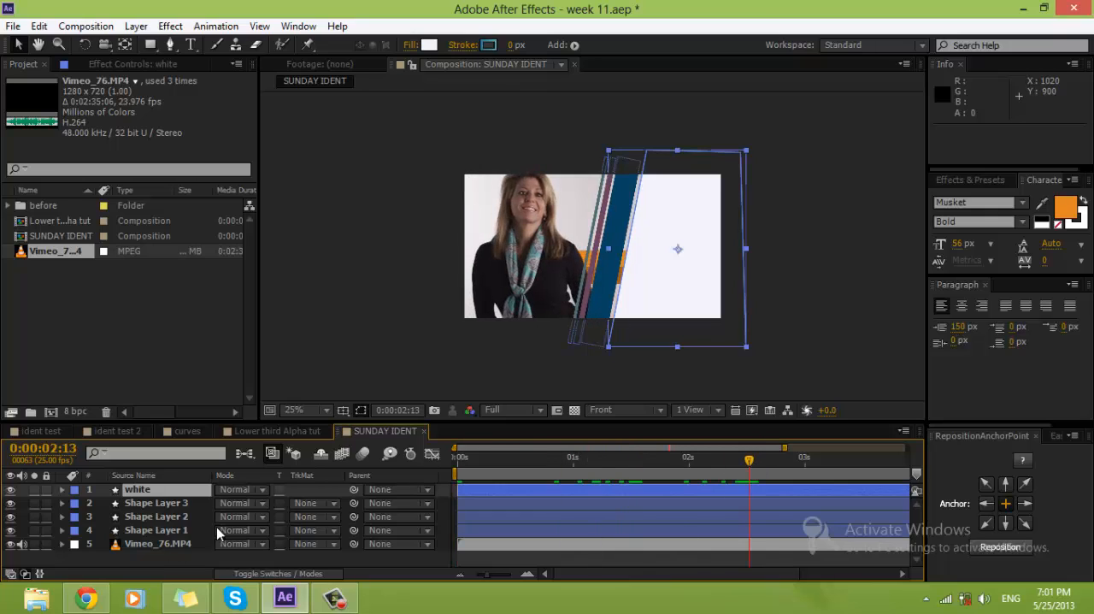
pyautogui.click(166, 503)
pyautogui.moveTo(167, 532)
pyautogui.mouseDown()
pyautogui.moveTo(164, 498)
pyautogui.moveTo(165, 517)
pyautogui.mouseUp()
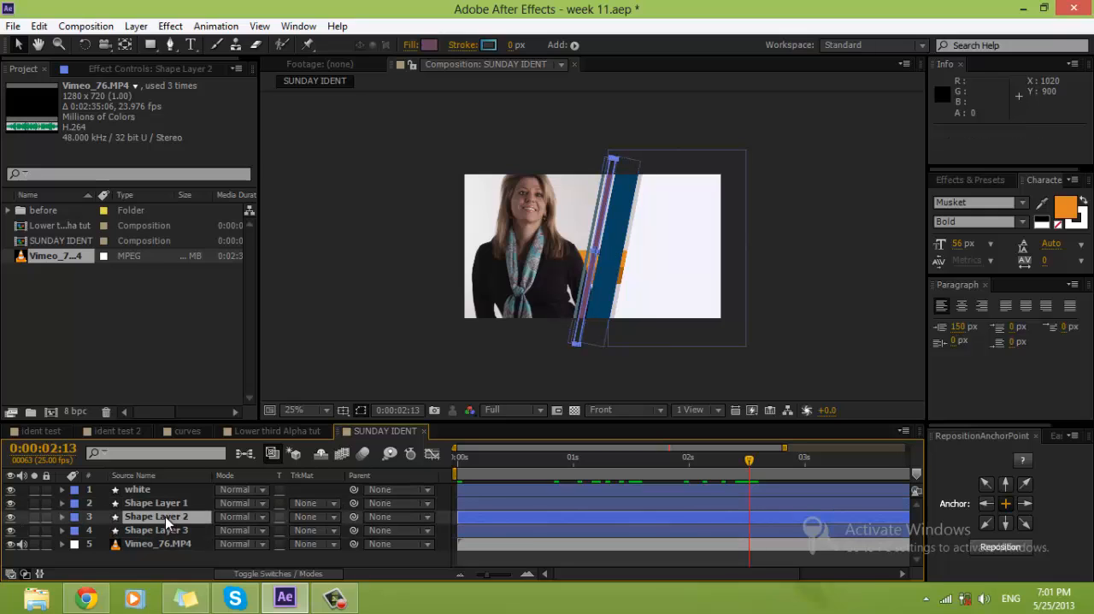
pyautogui.click(138, 563)
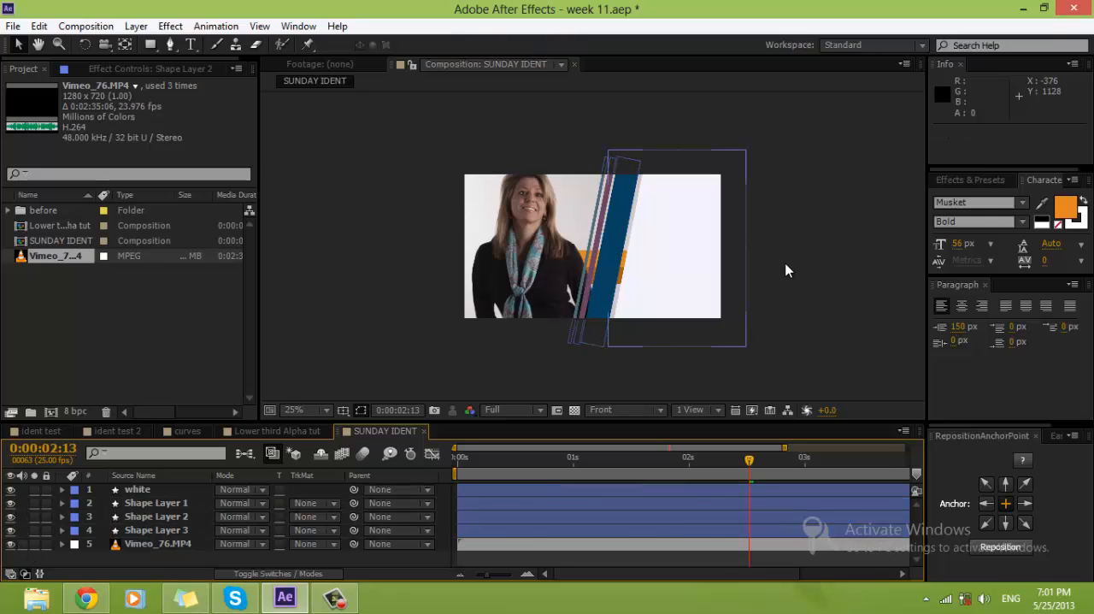
# Step: Set the composition preview resolution to Auto and scrub from the start of SUNDAY IDENT to 0:00:05:07
pyautogui.scroll(2, 678, 255)
pyautogui.click(513, 410)
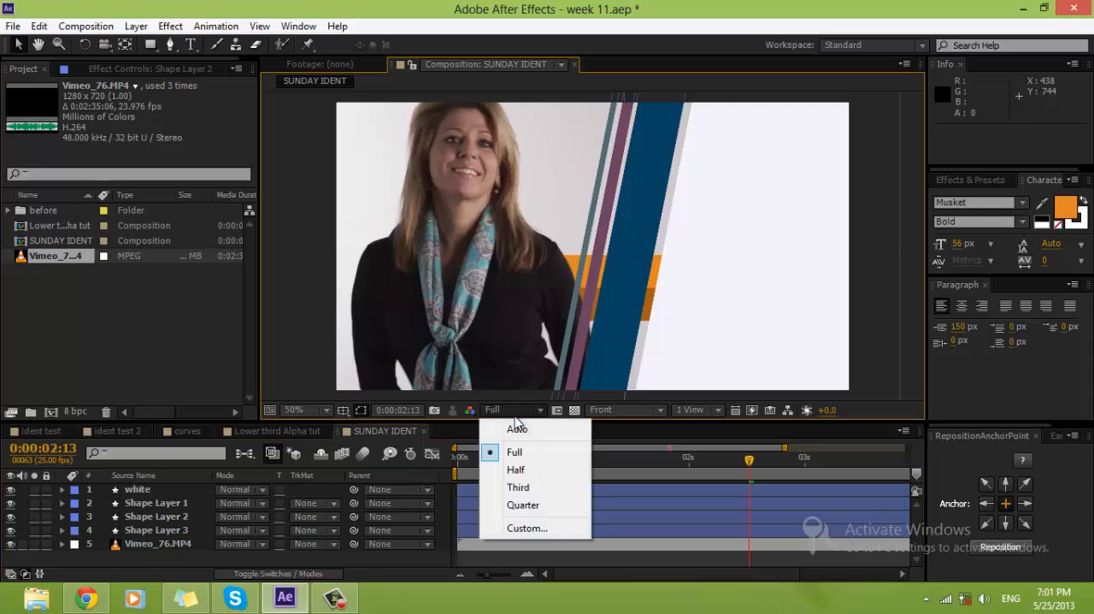
pyautogui.click(516, 431)
pyautogui.click(460, 459)
pyautogui.moveTo(461, 460); pyautogui.dragTo(992, 485)
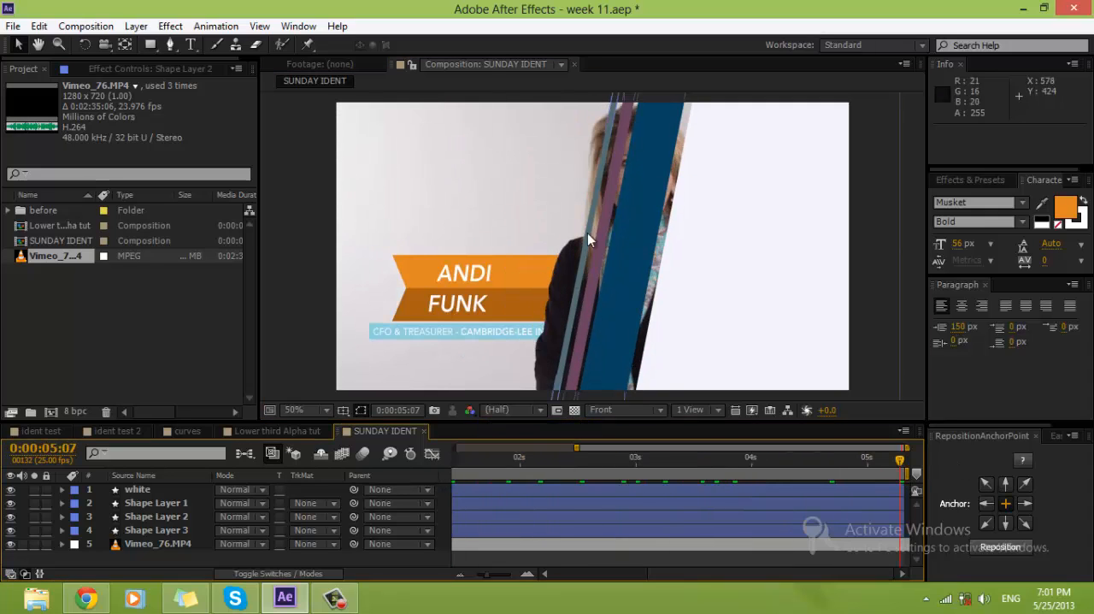
# Step: Copy the 16h and Sunday 2 text layers from the ident test composition
pyautogui.click(39, 431)
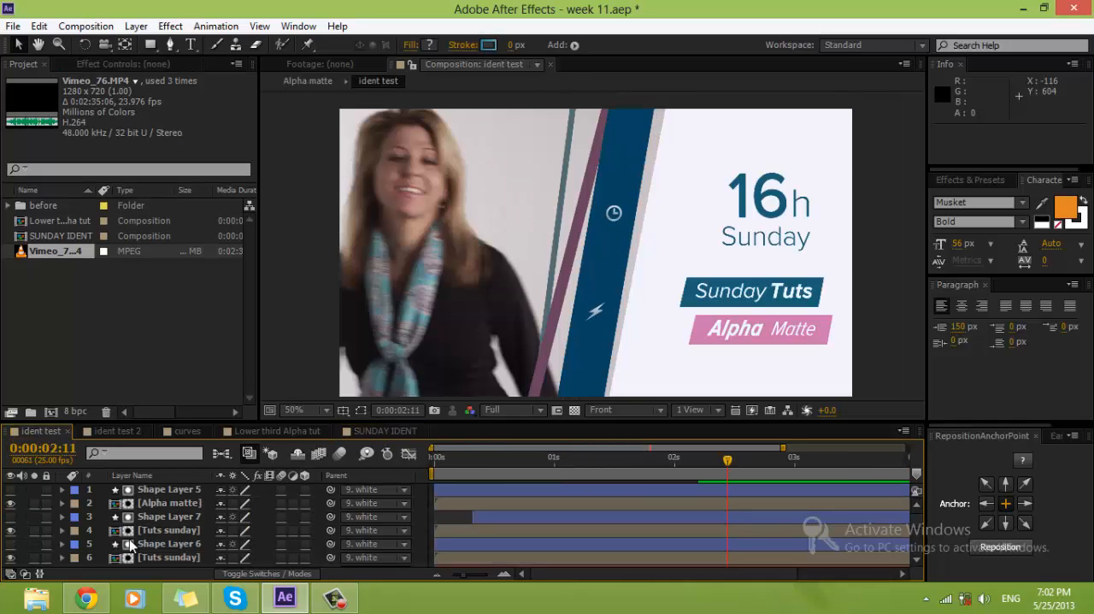
pyautogui.click(101, 433)
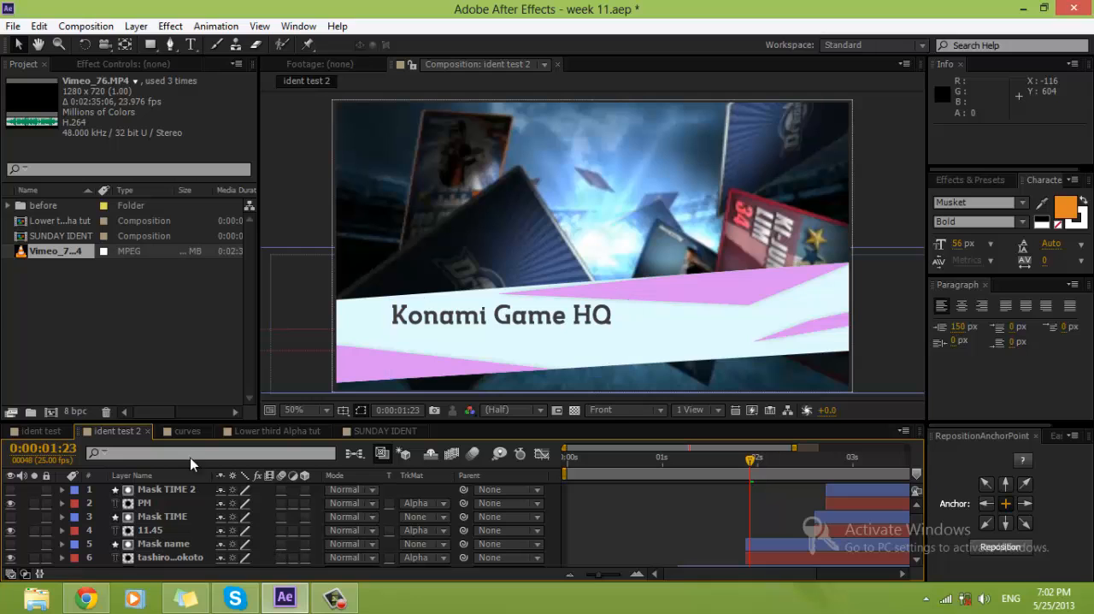
pyautogui.click(38, 431)
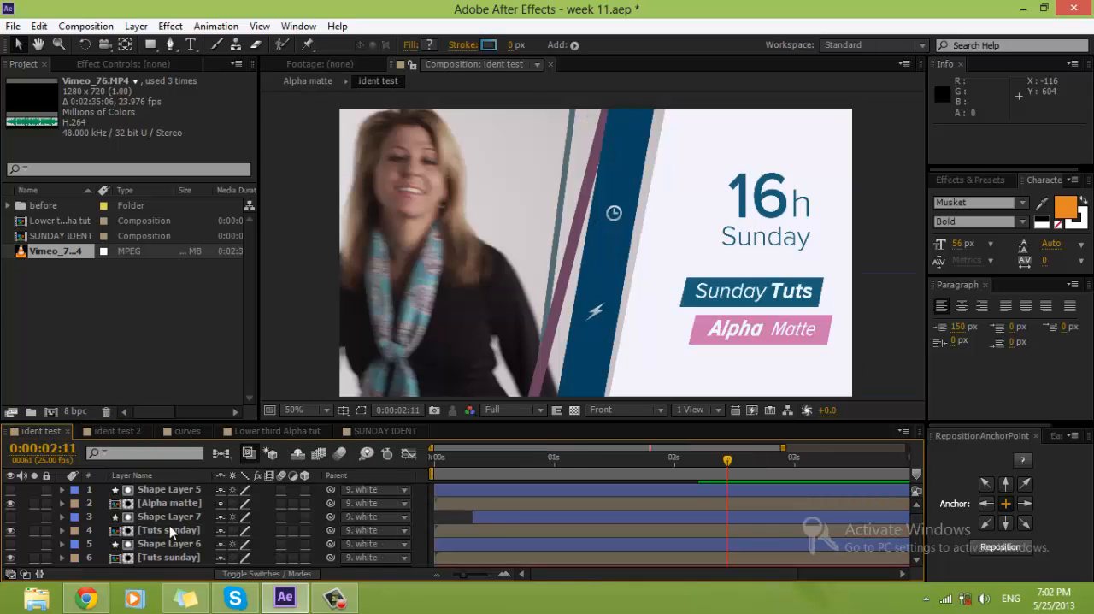
pyautogui.scroll(-3, 170, 525)
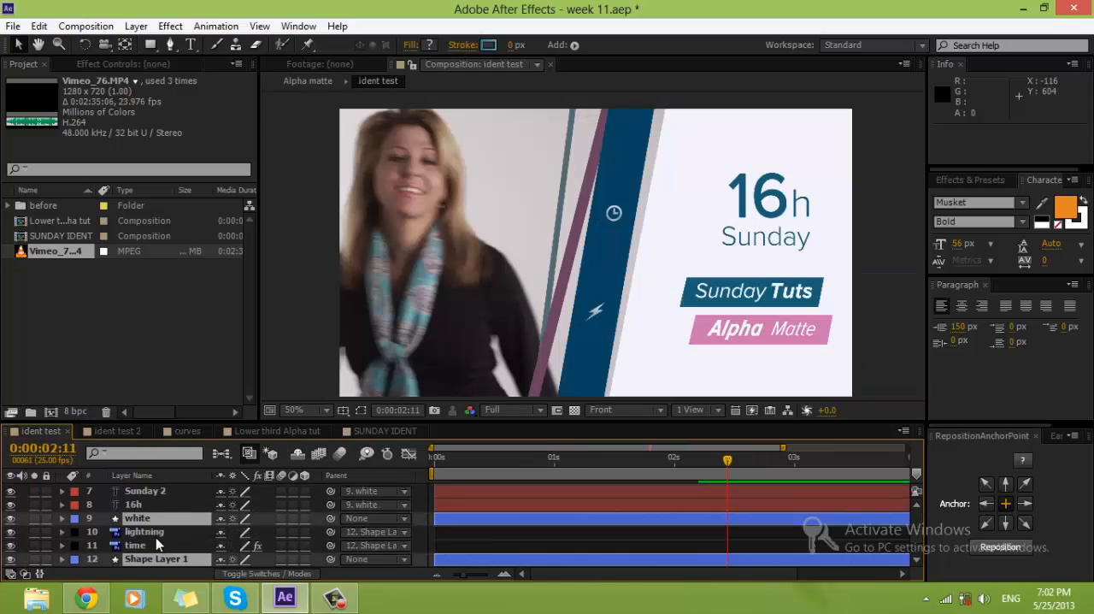
pyautogui.scroll(2, 155, 545)
pyautogui.click(146, 545)
pyautogui.keyDown('shift'); pyautogui.click(147, 533); pyautogui.keyUp('shift')
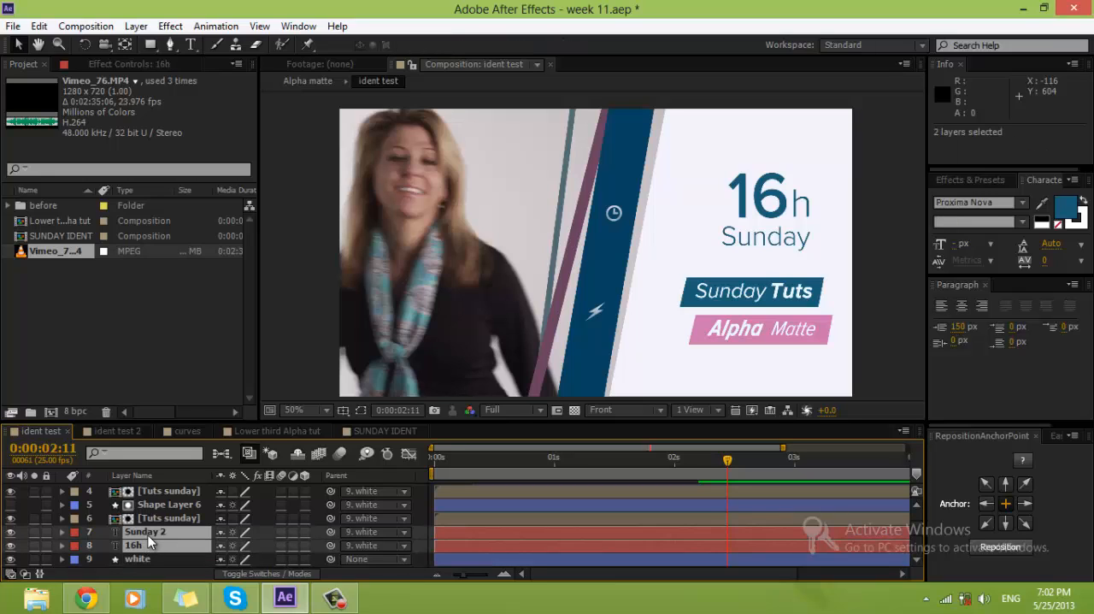
pyautogui.hotkey('ctrl', 'c')
# Step: Paste the two text layers into SUNDAY IDENT and shift them 22 px to the right, placing Sunday 2 at Position 1080.9, 355.6
pyautogui.click(366, 432)
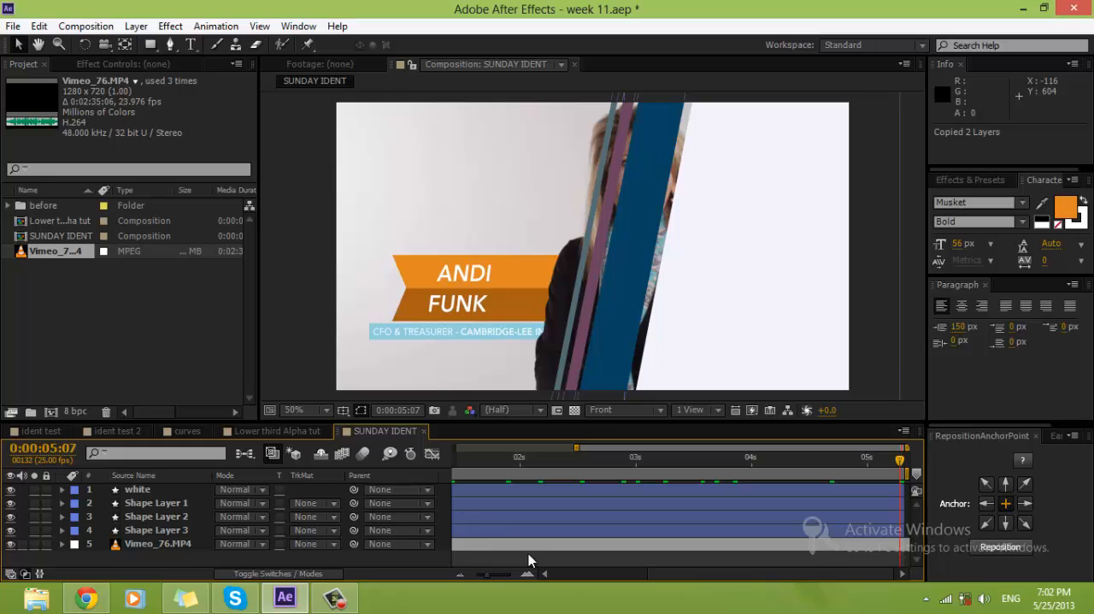
pyautogui.hotkey('ctrl', 'v')
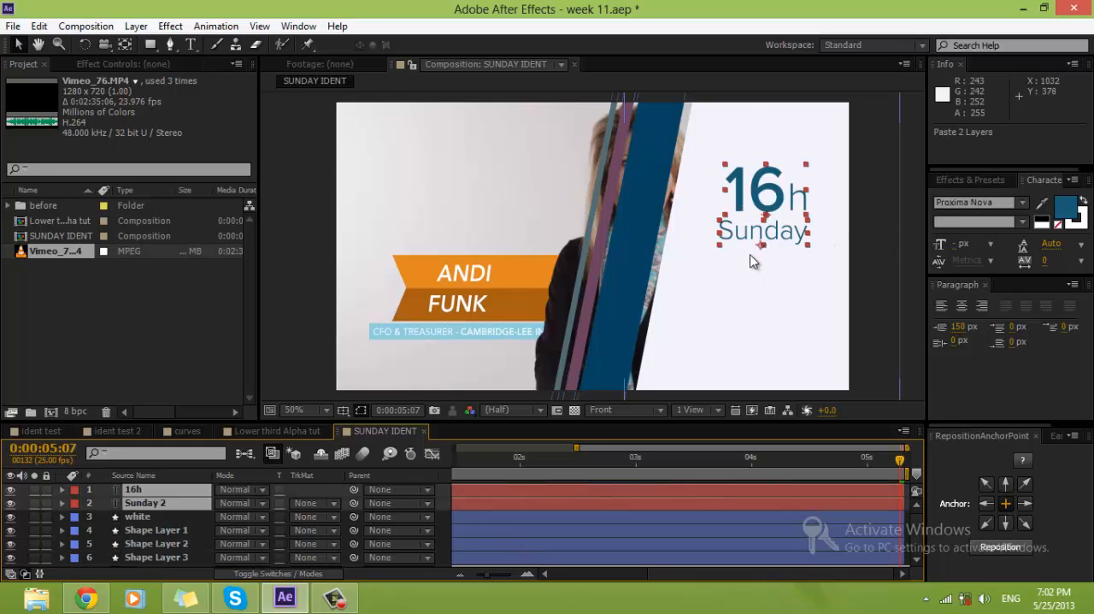
pyautogui.moveTo(780, 244); pyautogui.dragTo(789, 244)
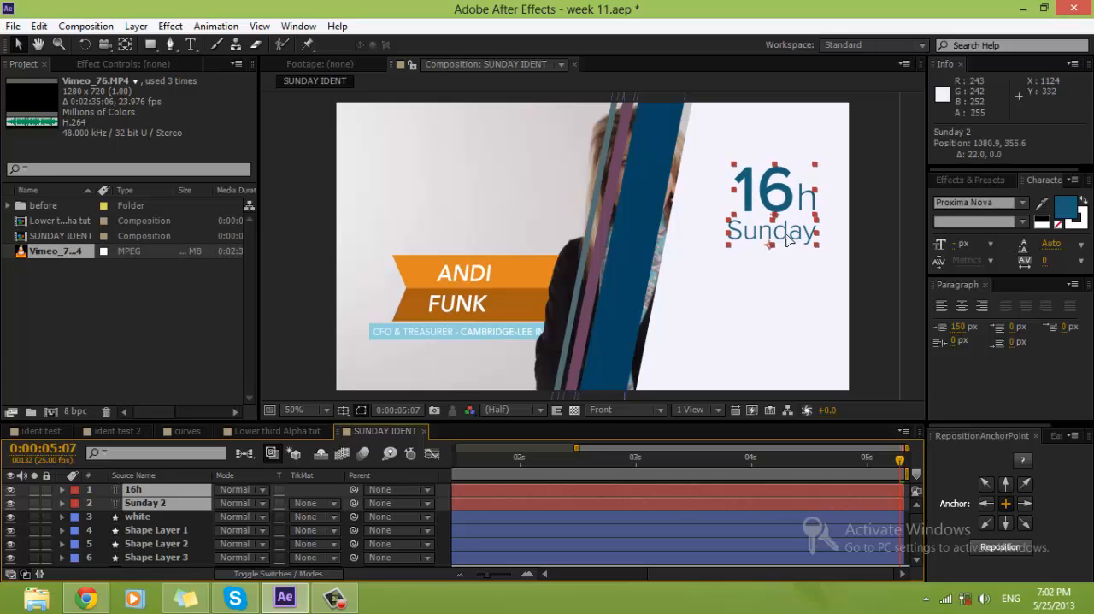
# Step: Check the keyframes of the Sunday 2 and 16h text layers over the composition's full duration
pyautogui.click(492, 504)
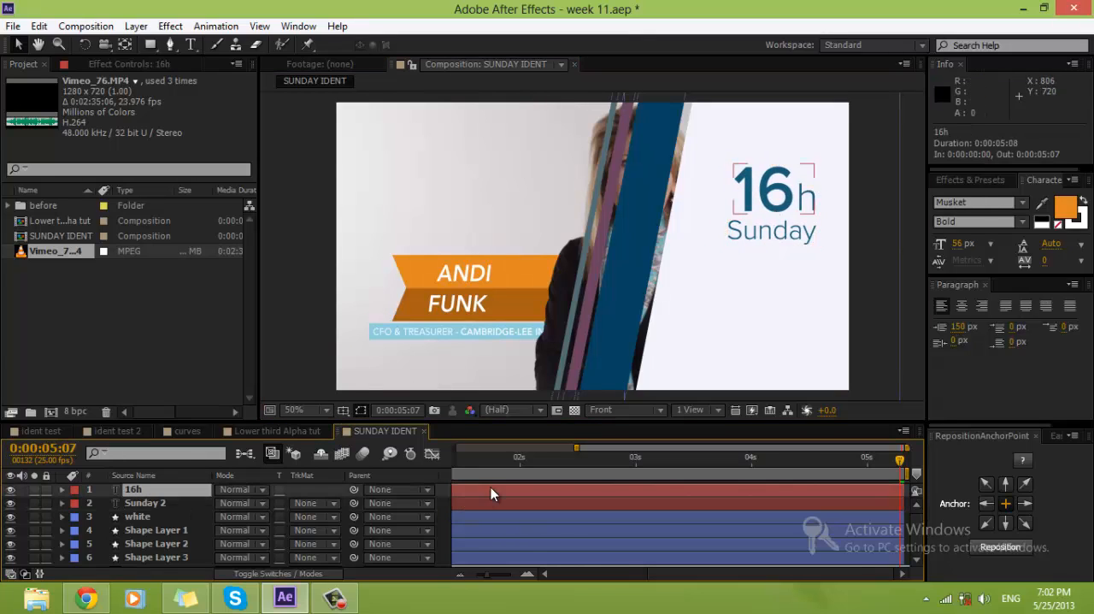
pyautogui.press('u')
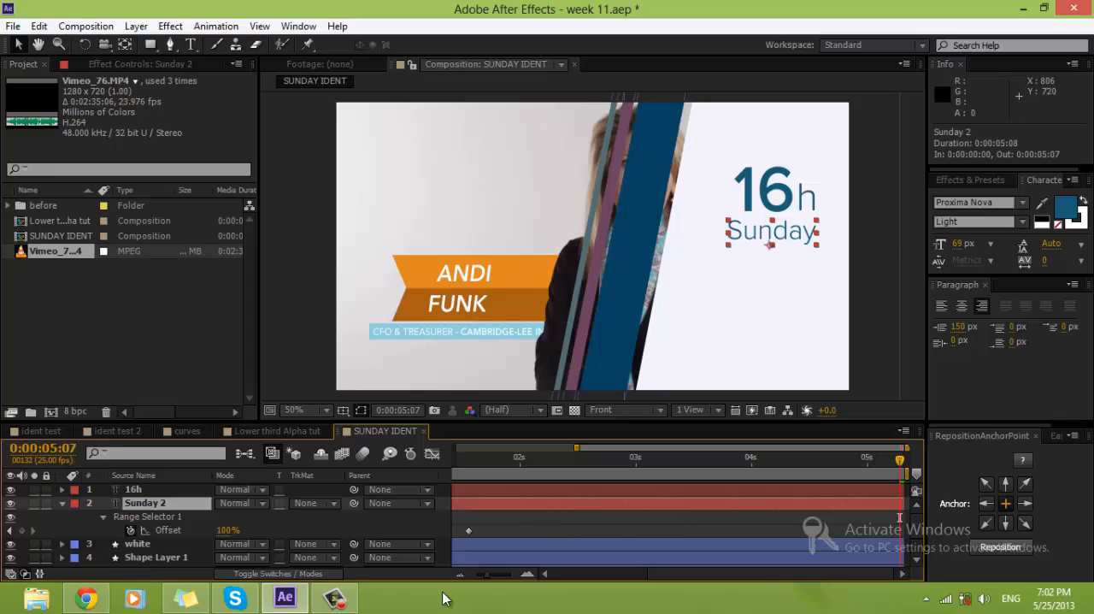
pyautogui.moveTo(491, 579); pyautogui.dragTo(462, 581)
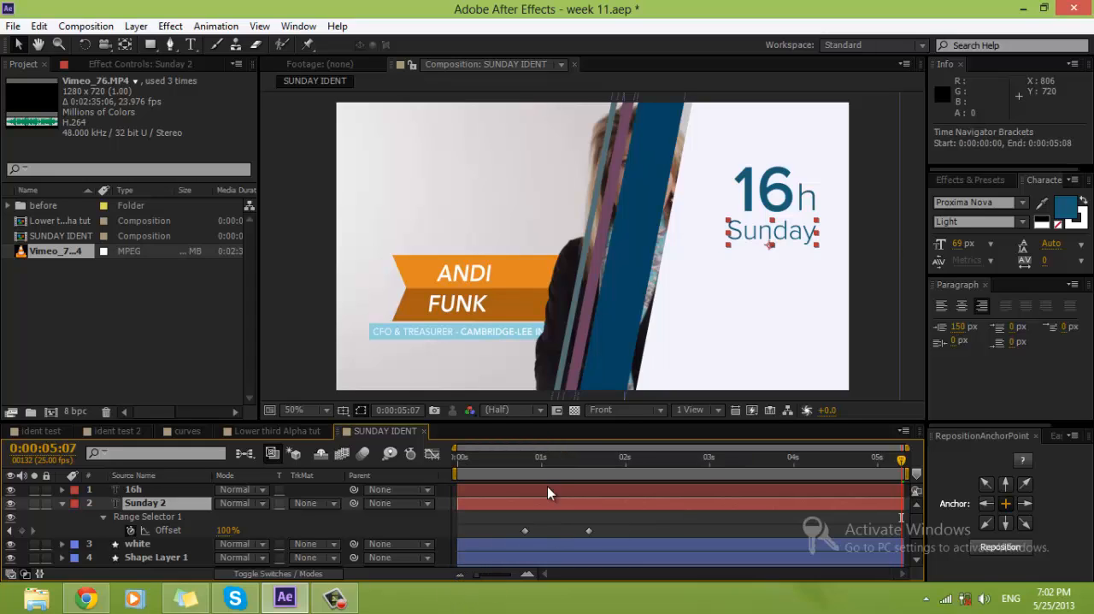
pyautogui.keyDown('shift'); pyautogui.click(552, 489); pyautogui.keyUp('shift')
pyautogui.press('u')
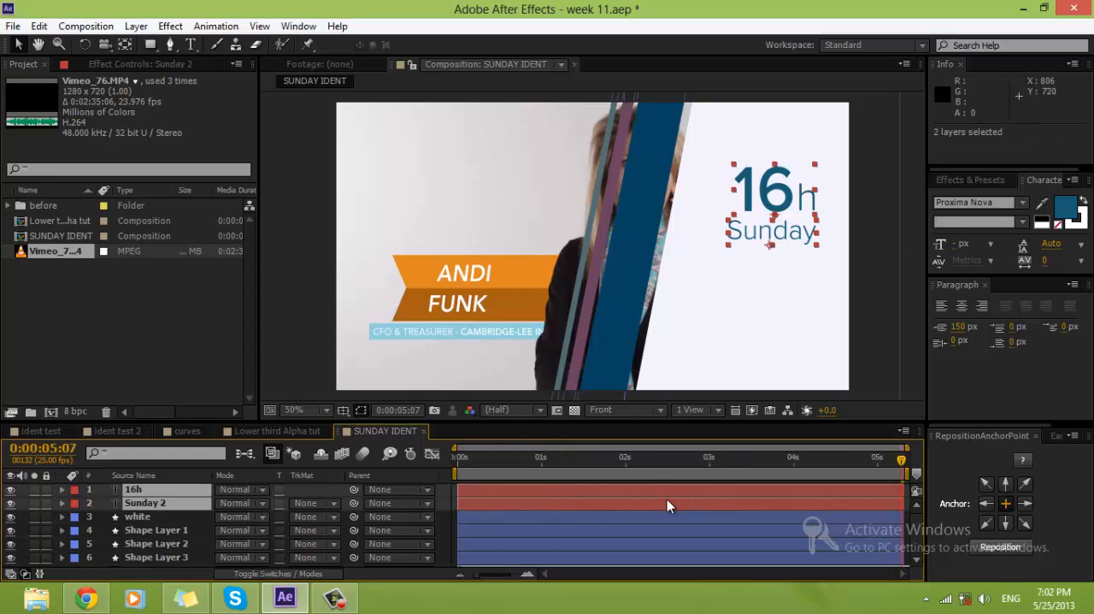
# Step: Delete the Scale keyframes of the 16h text layer and the Range Selector Offset keyframes of Sunday 2
pyautogui.press('`')
pyautogui.press('u')
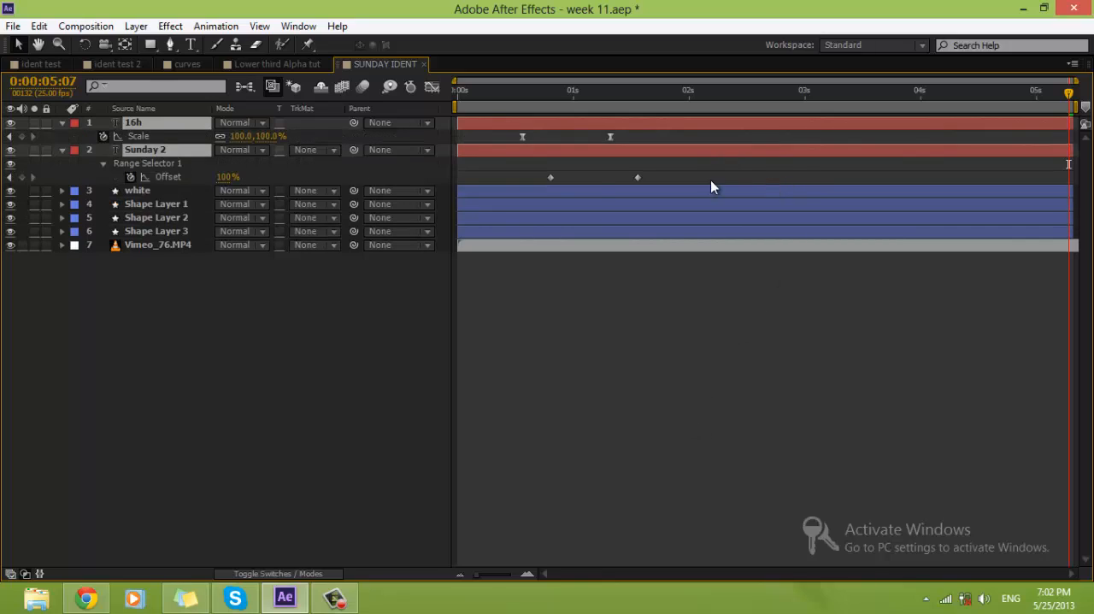
pyautogui.moveTo(712, 181); pyautogui.dragTo(501, 130)
pyautogui.press('Delete')
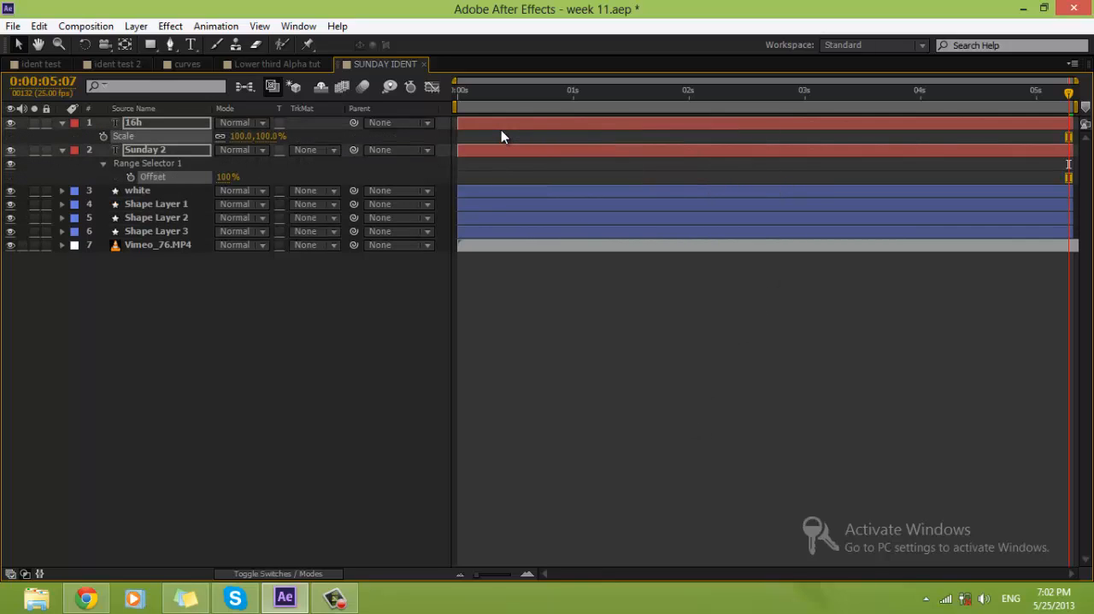
pyautogui.press('u')
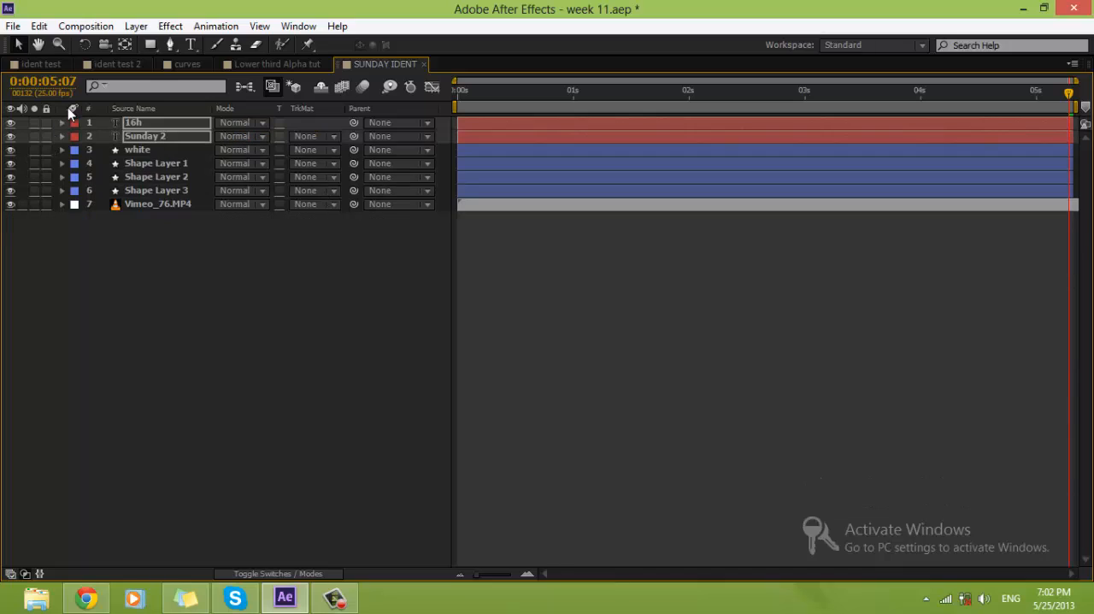
pyautogui.press('`')
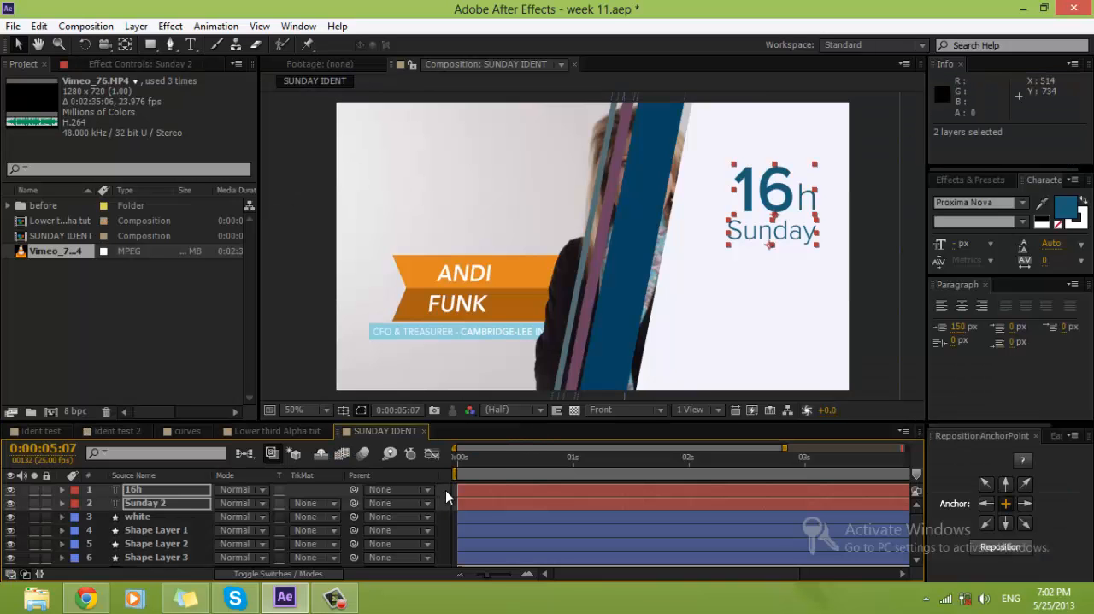
pyautogui.press('F2')
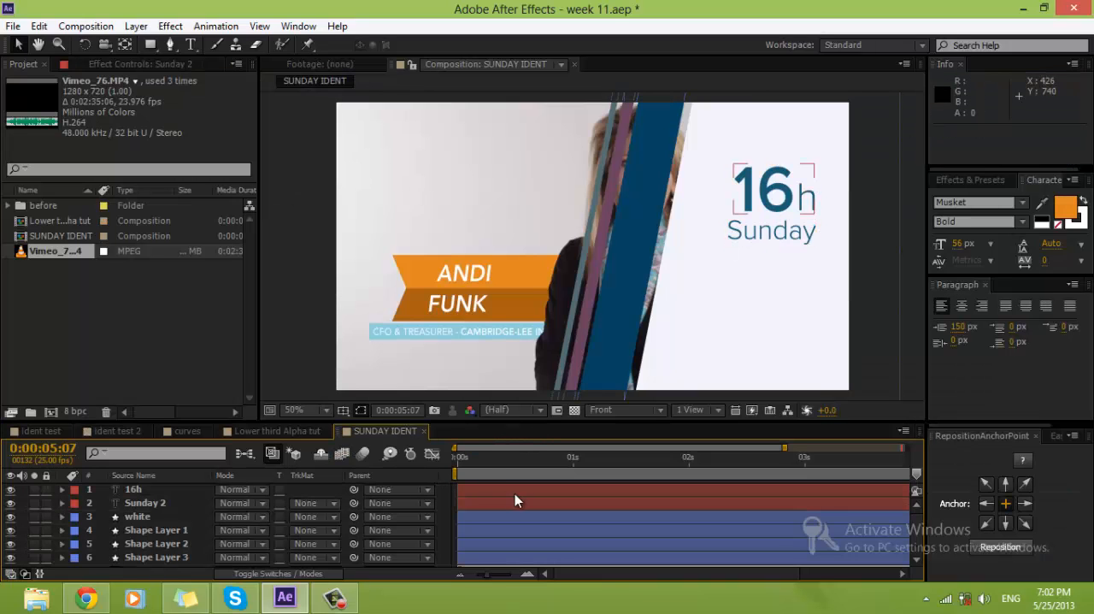
# Step: Move the Vimeo_76.MP4 layer earlier in time so its in point is at -0:00:02:01
pyautogui.scroll(-1, 514, 501)
pyautogui.click(518, 561)
pyautogui.moveTo(464, 462); pyautogui.dragTo(497, 464)
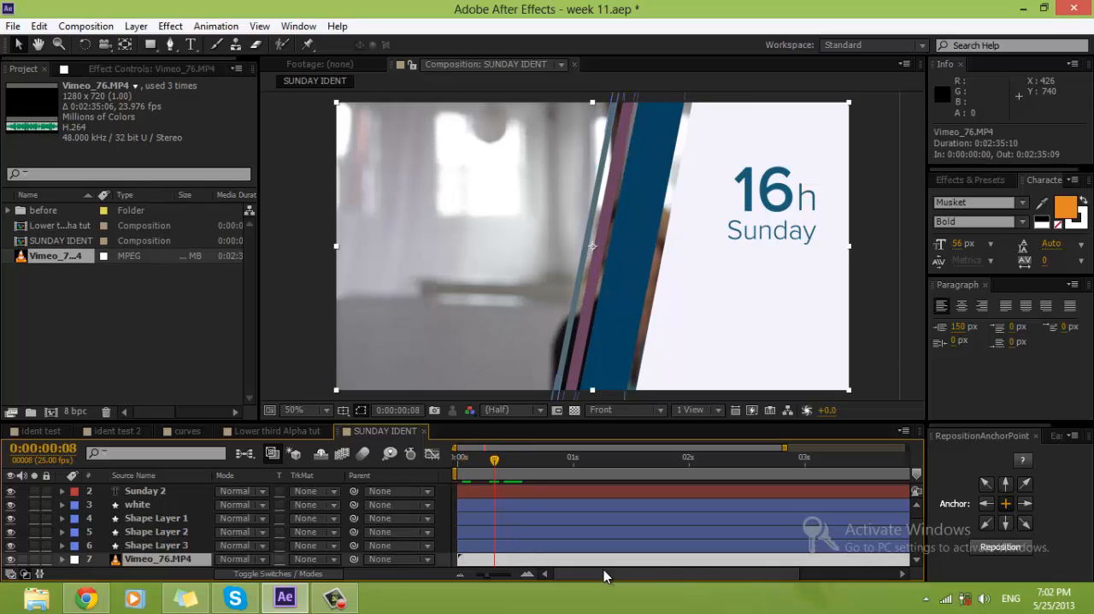
pyautogui.moveTo(603, 561); pyautogui.dragTo(365, 564)
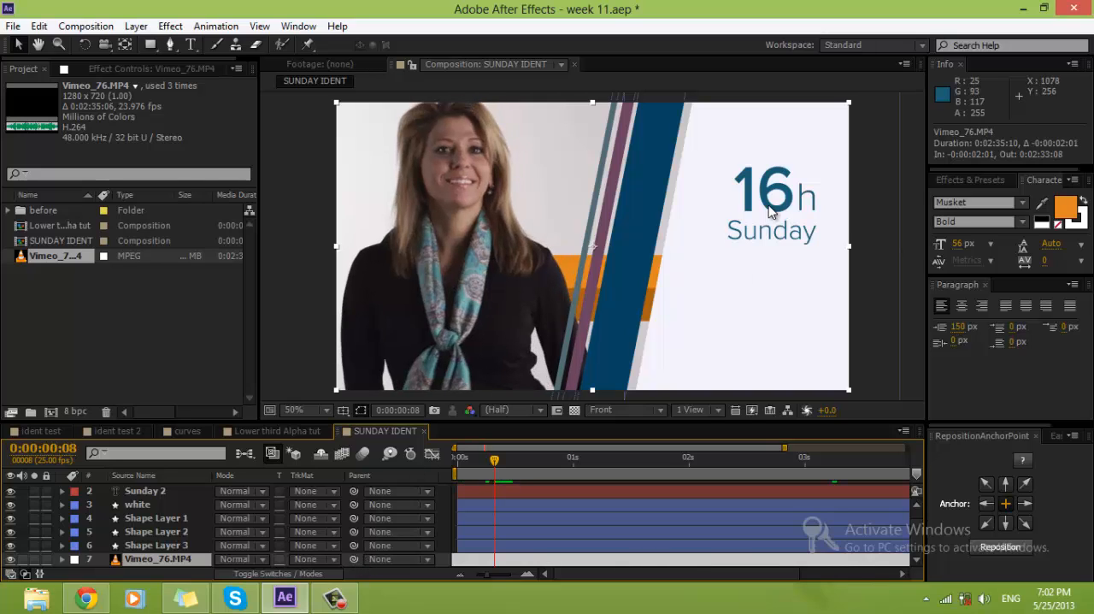
pyautogui.scroll(1, 133, 499)
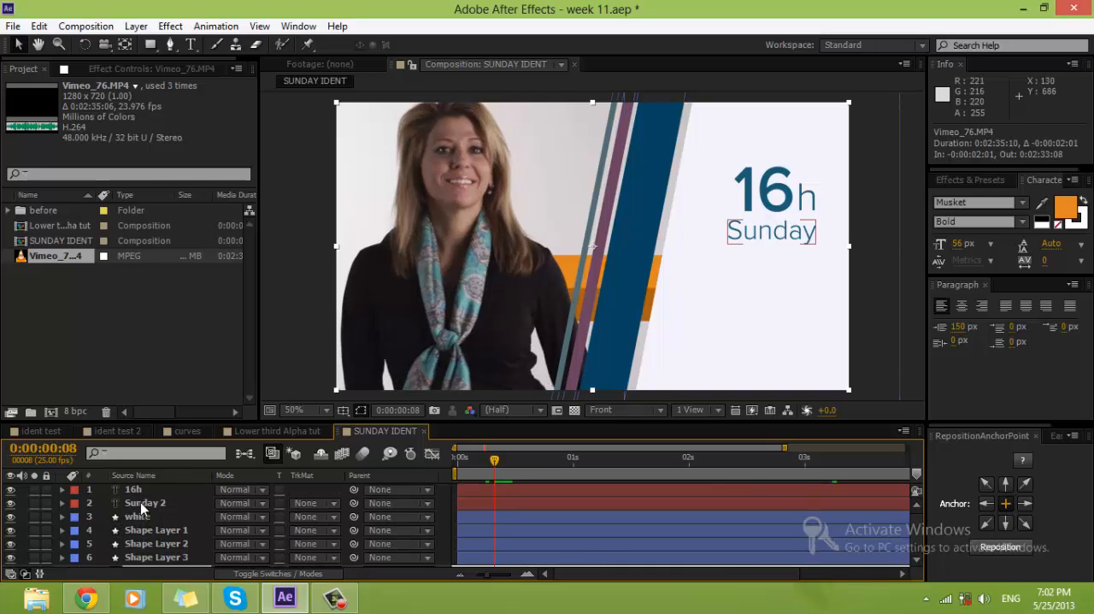
# Step: Check the ident test 2 composition, then expand the before folder in the project and select Alpha matte
pyautogui.click(135, 490)
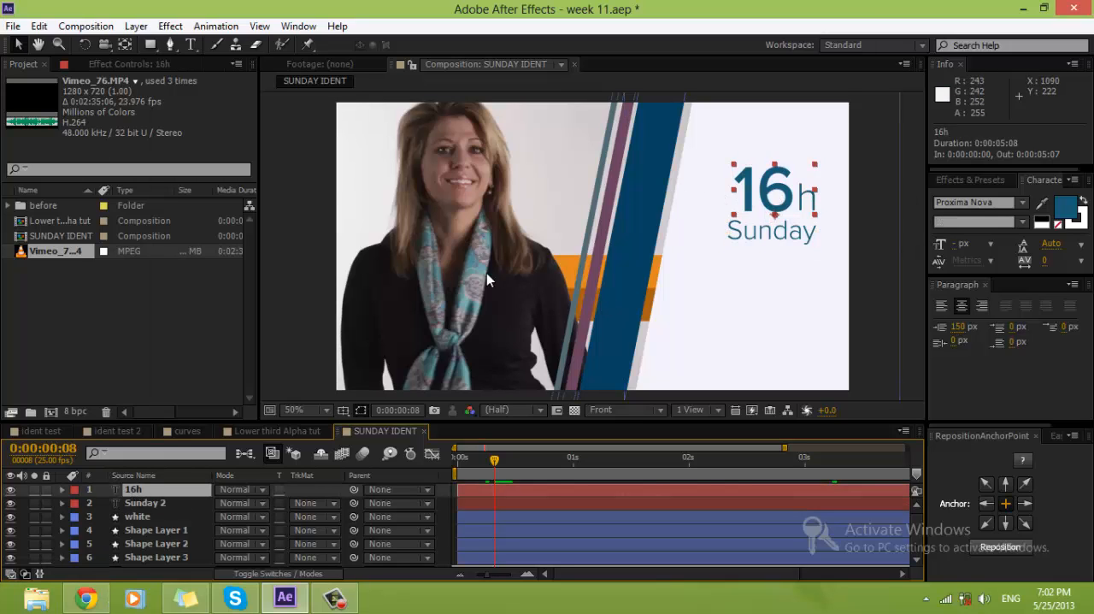
pyautogui.click(119, 432)
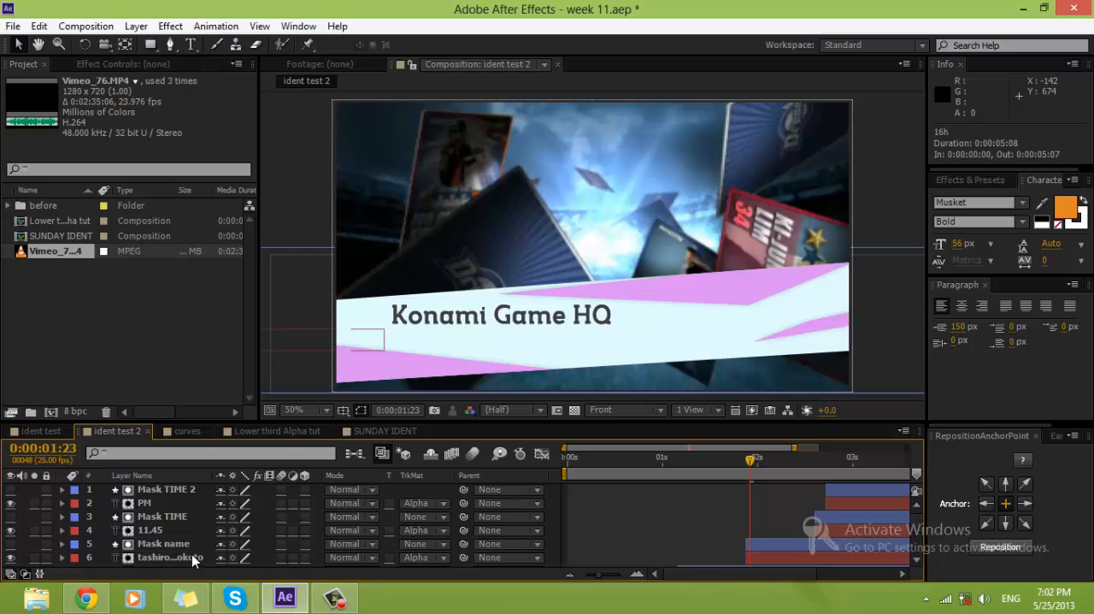
pyautogui.click(389, 431)
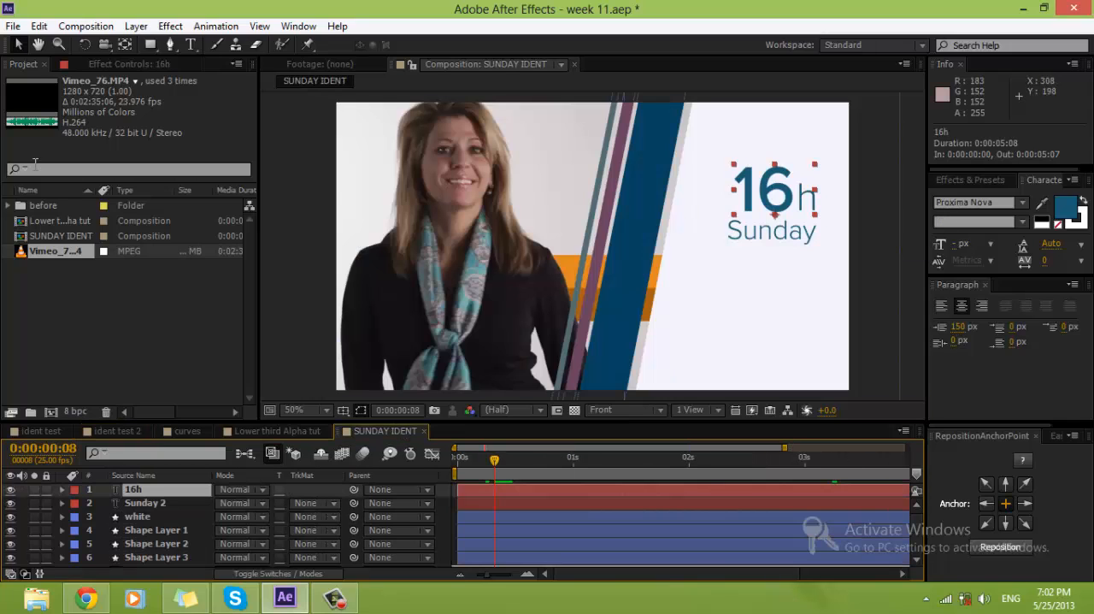
pyautogui.click(60, 222)
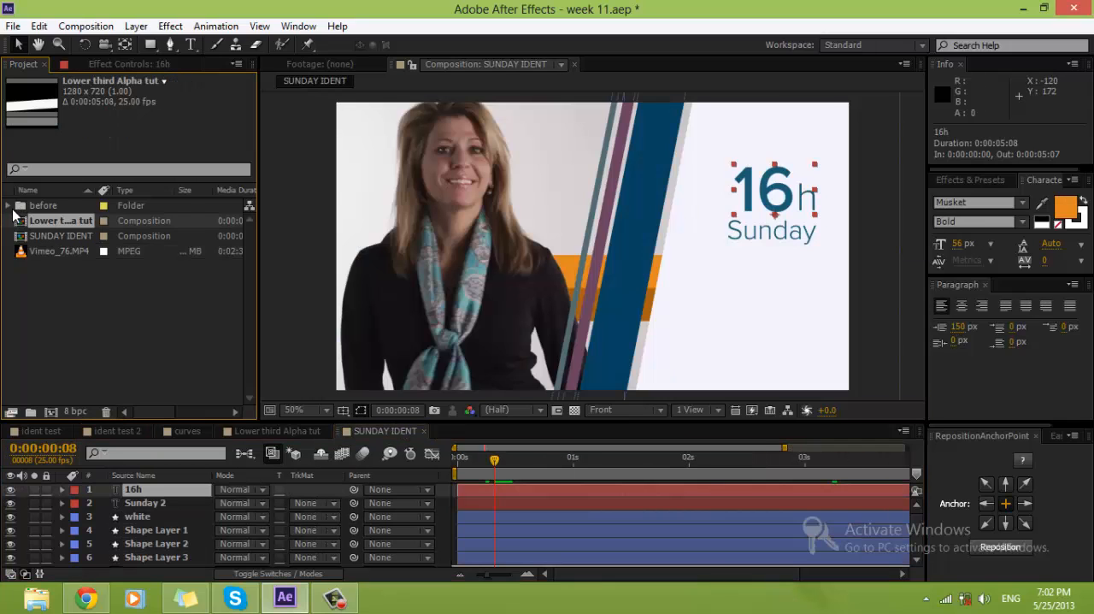
pyautogui.click(9, 206)
pyautogui.click(61, 223)
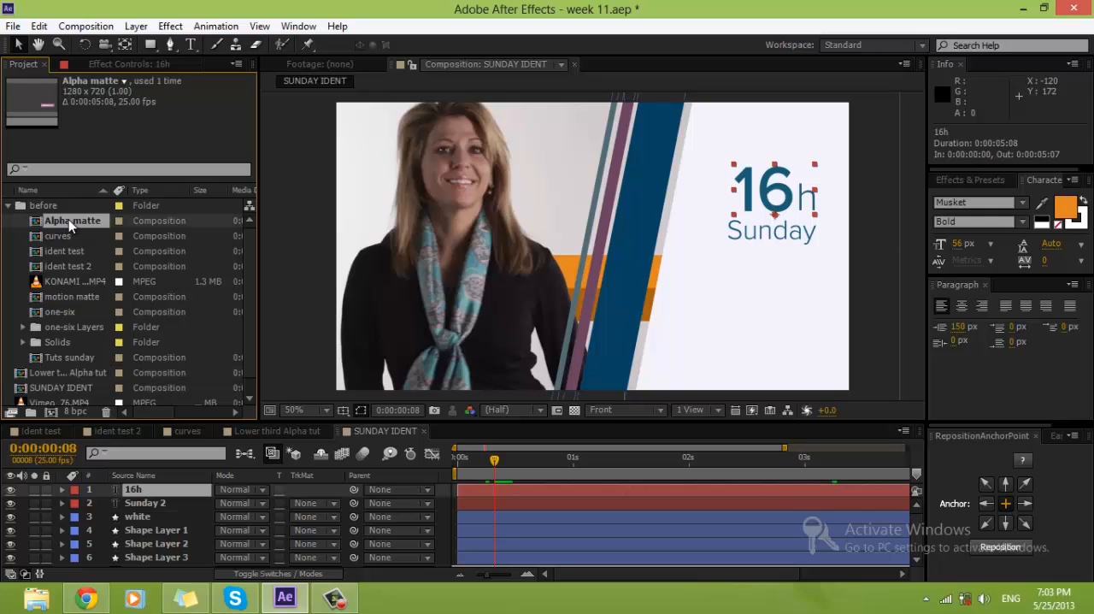
# Step: Inspect the Alpha matte composition's layers, then add it on top of SUNDAY IDENT and move it to Position 656, 368
pyautogui.doubleClick(69, 219)
pyautogui.click(750, 322)
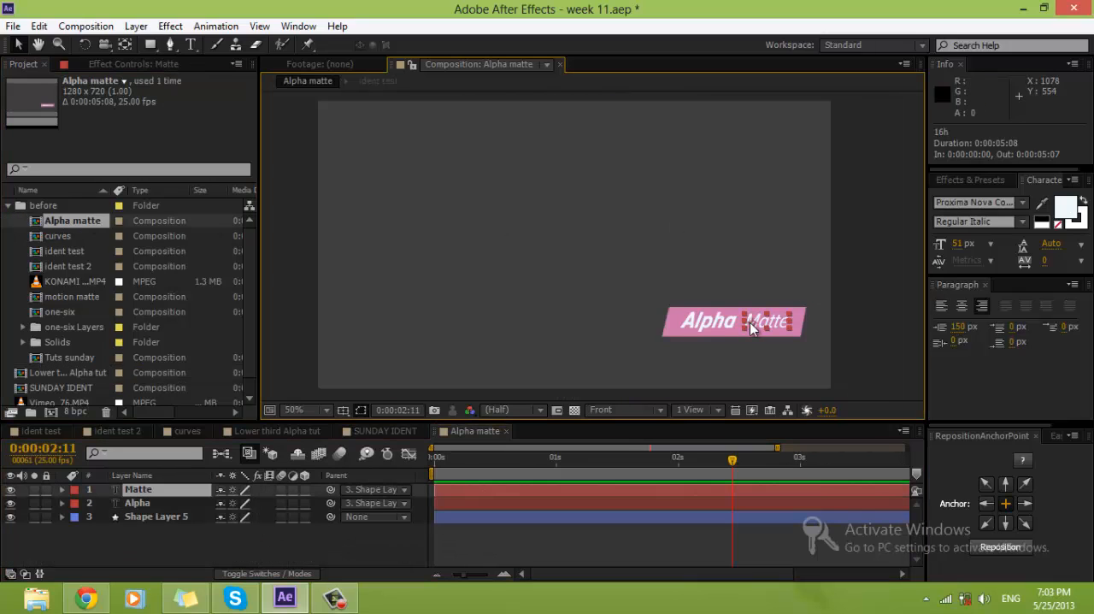
pyautogui.click(705, 329)
pyautogui.click(649, 556)
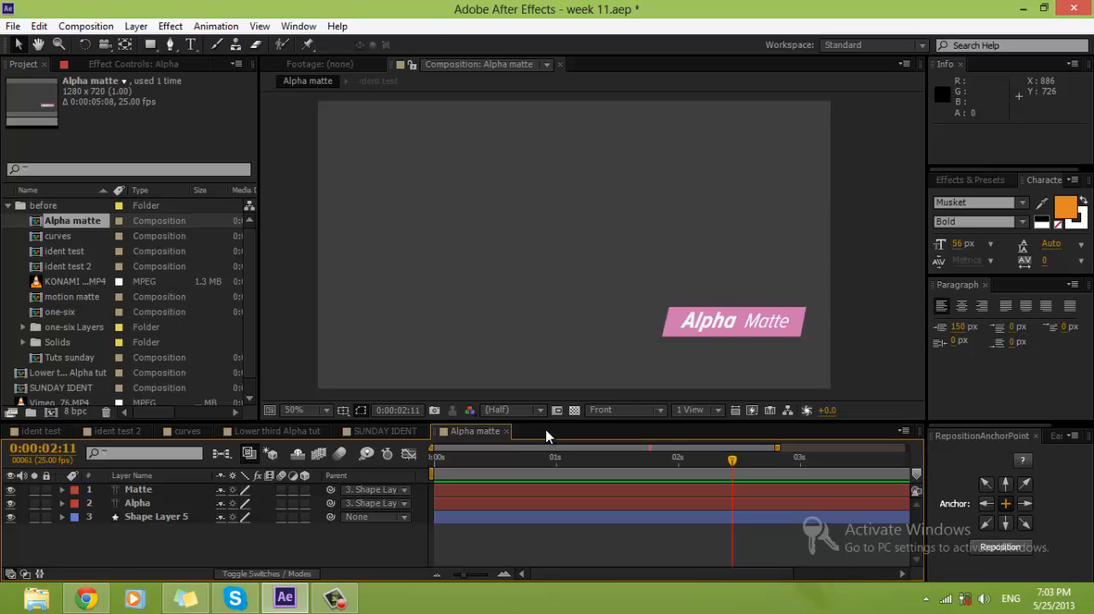
pyautogui.hotkey('ctrl', 'a')
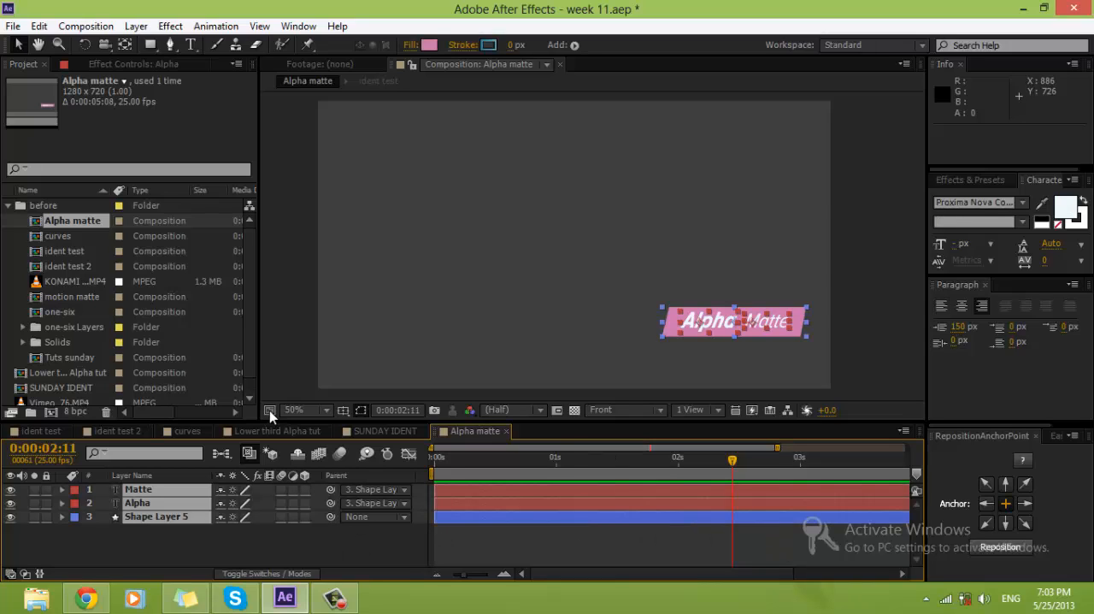
pyautogui.click(507, 431)
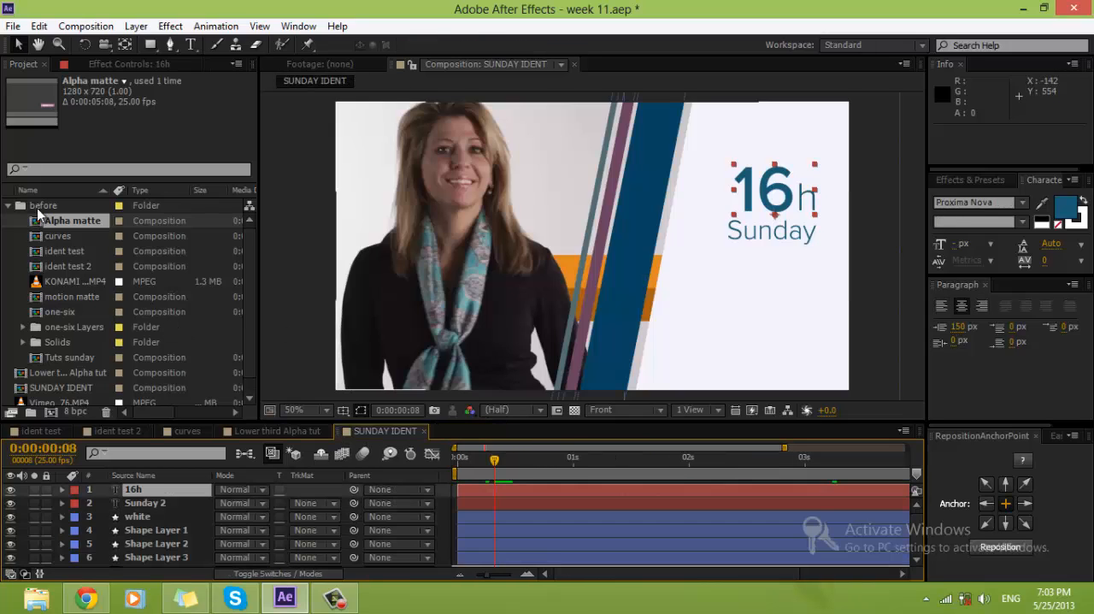
pyautogui.moveTo(50, 220); pyautogui.dragTo(166, 489)
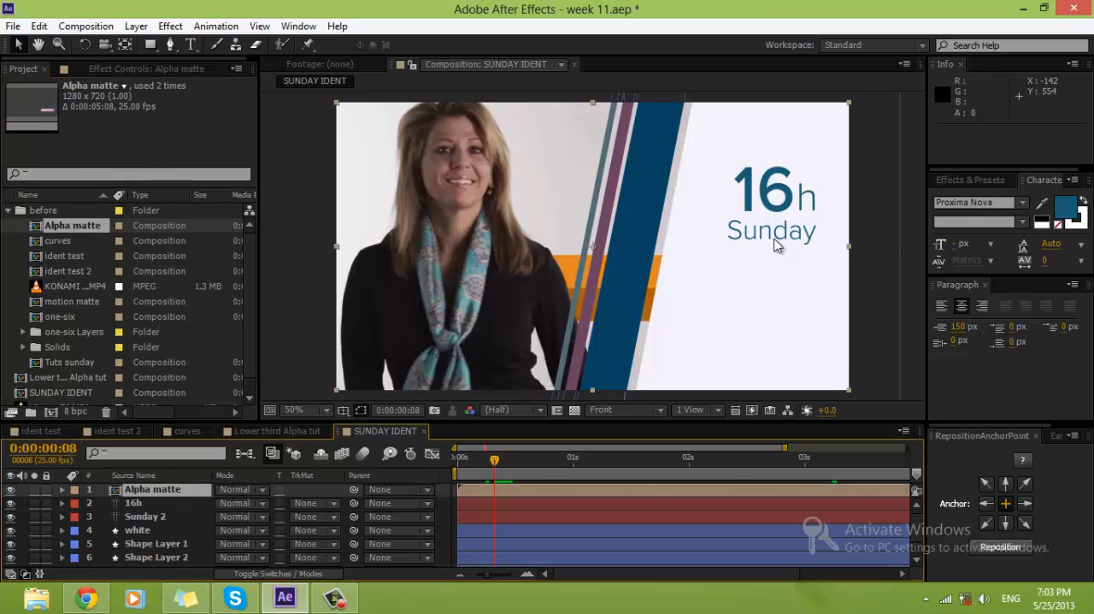
pyautogui.moveTo(750, 333); pyautogui.dragTo(756, 337)
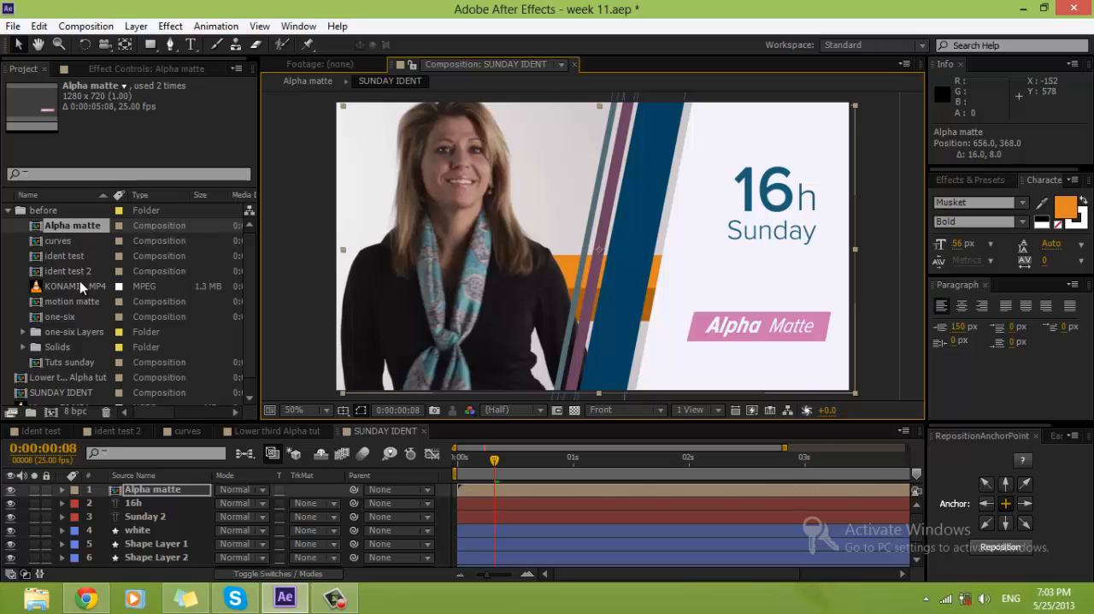
# Step: Preview the Tuts sunday composition and add it to SUNDAY IDENT directly beneath the Alpha matte layer
pyautogui.click(79, 301)
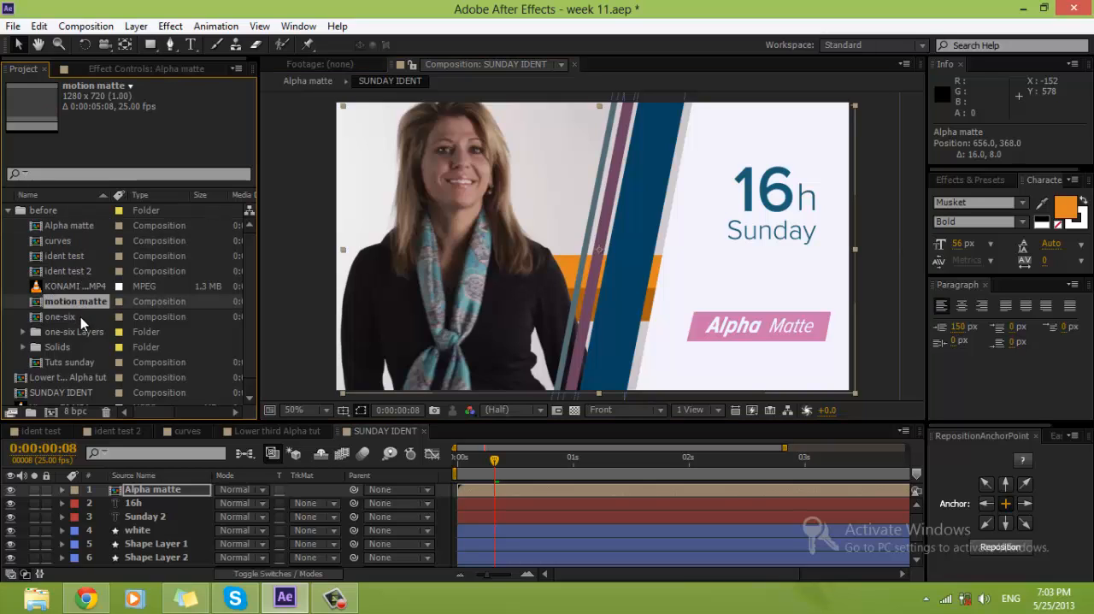
pyautogui.click(81, 315)
pyautogui.click(70, 362)
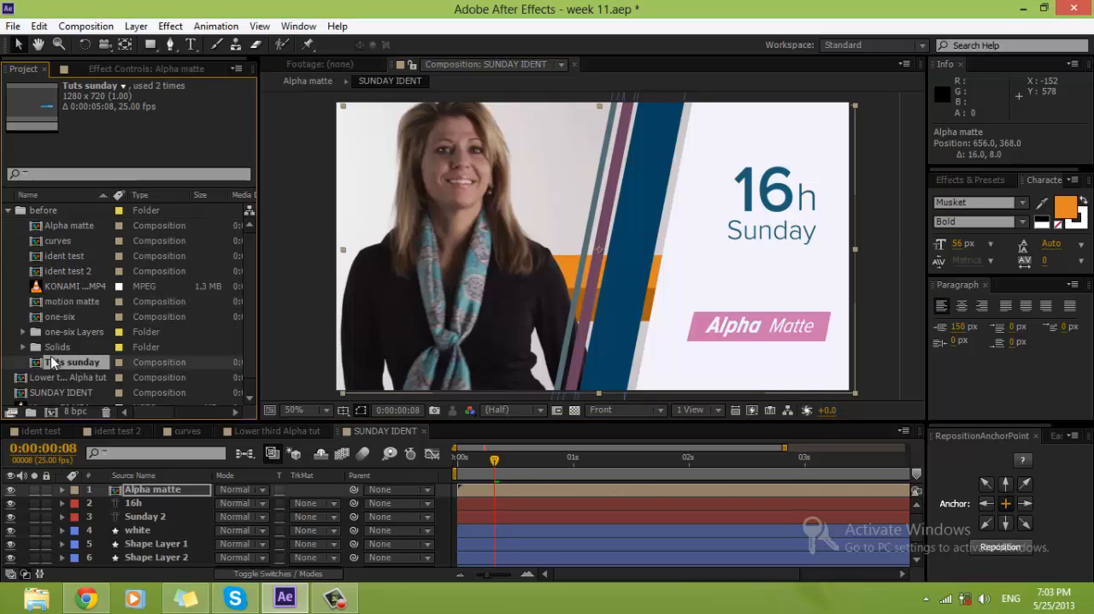
pyautogui.doubleClick(64, 362)
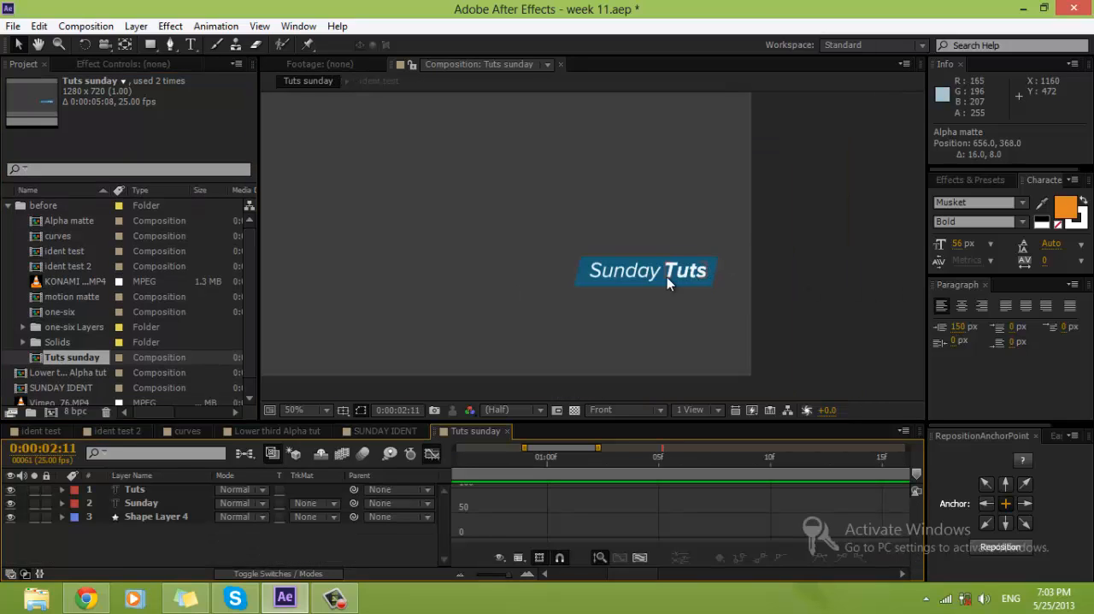
pyautogui.click(508, 431)
pyautogui.moveTo(97, 369); pyautogui.dragTo(151, 484)
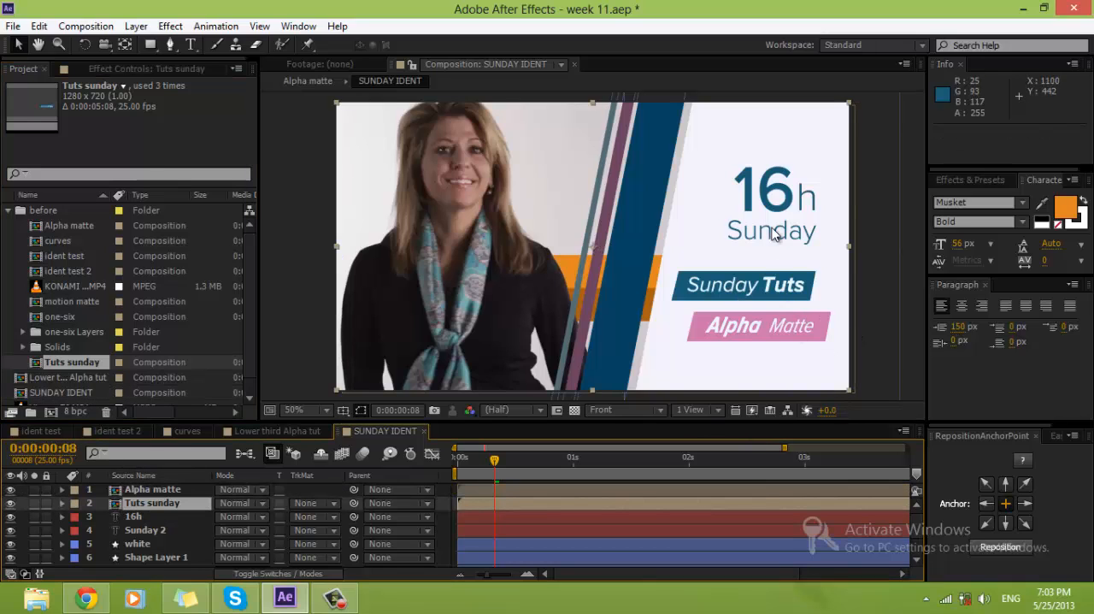
# Step: Return to 0:00:00:00 and shift the wide blue stripe, Shape Layer 1, 28 px right to Position 760.1, 389.3
pyautogui.moveTo(466, 460); pyautogui.dragTo(325, 489)
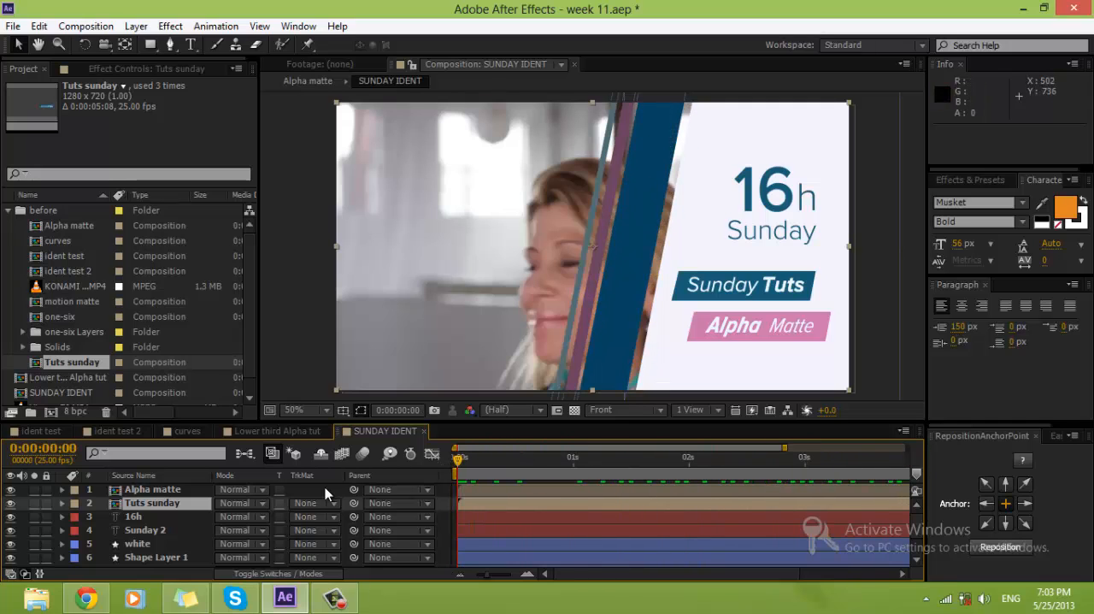
pyautogui.click(621, 328)
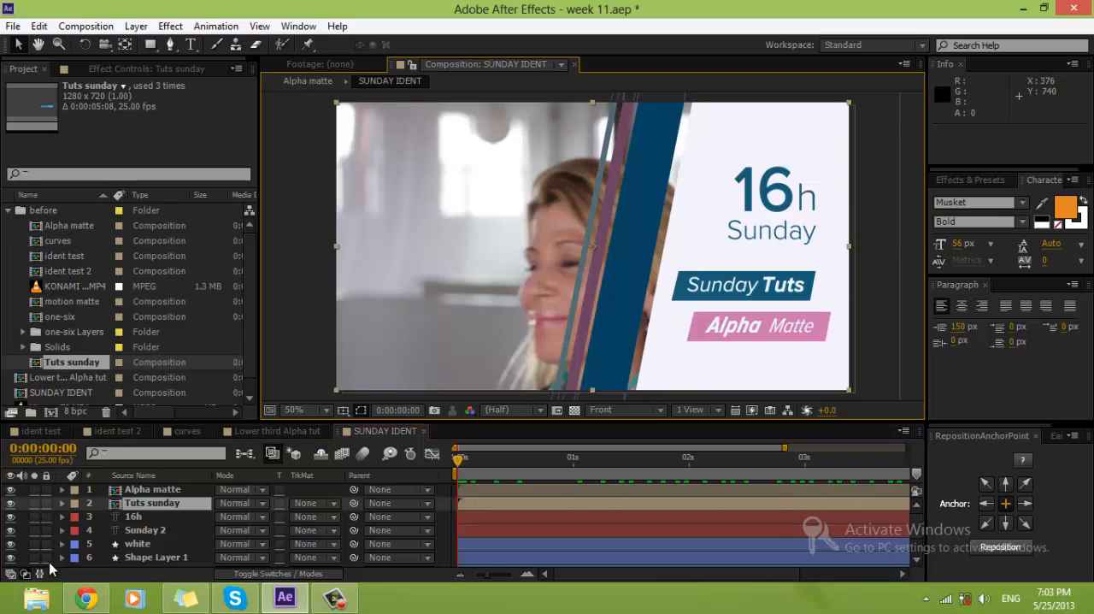
pyautogui.scroll(-3, 125, 548)
pyautogui.click(133, 505)
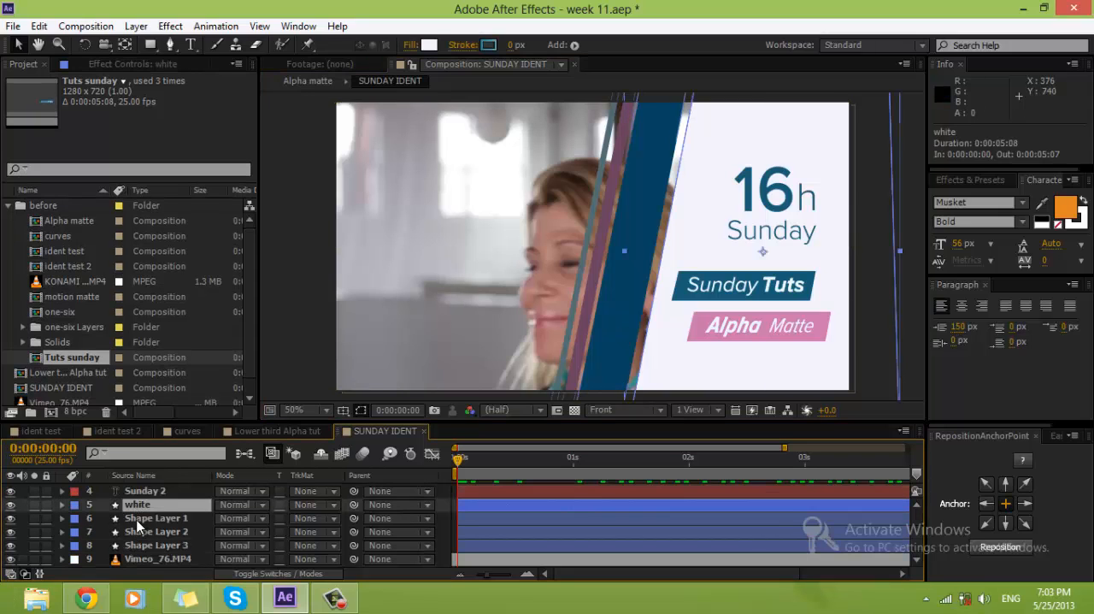
pyautogui.click(134, 518)
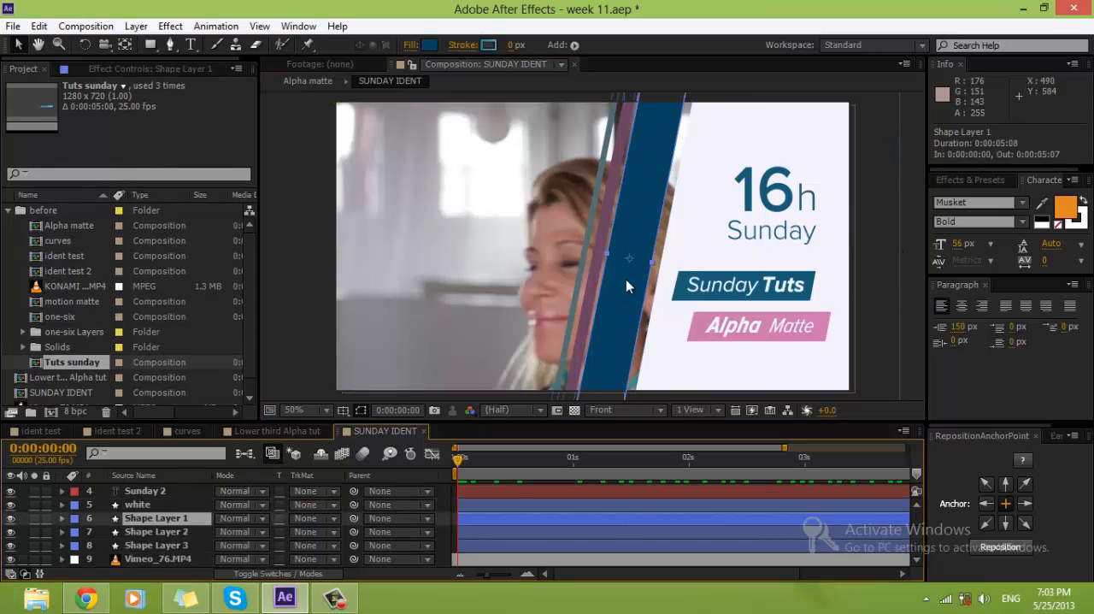
pyautogui.moveTo(617, 299); pyautogui.dragTo(627, 299)
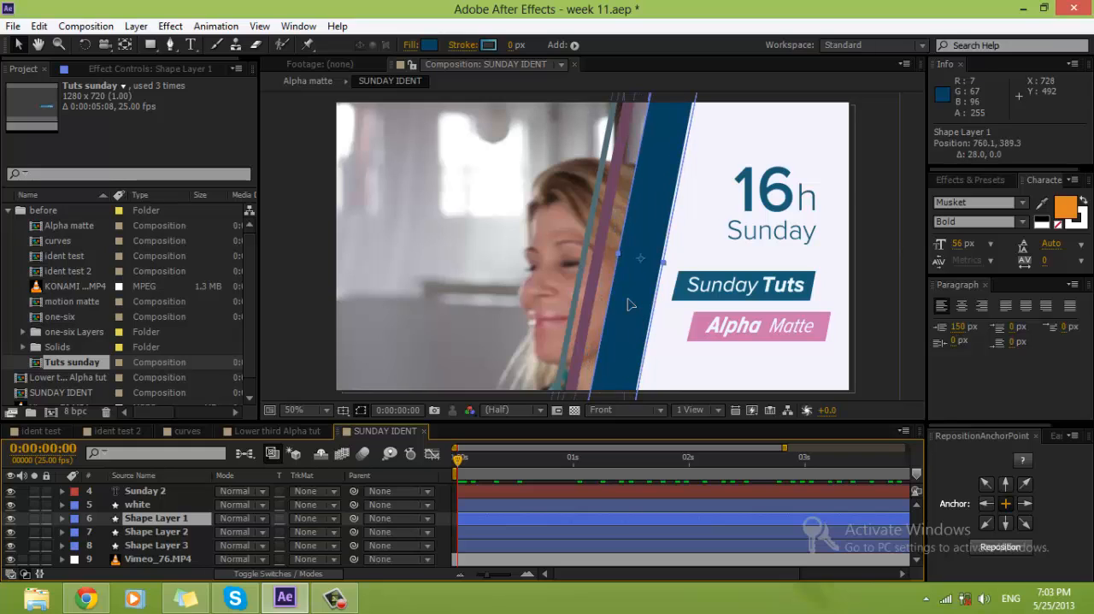
pyautogui.click(596, 299)
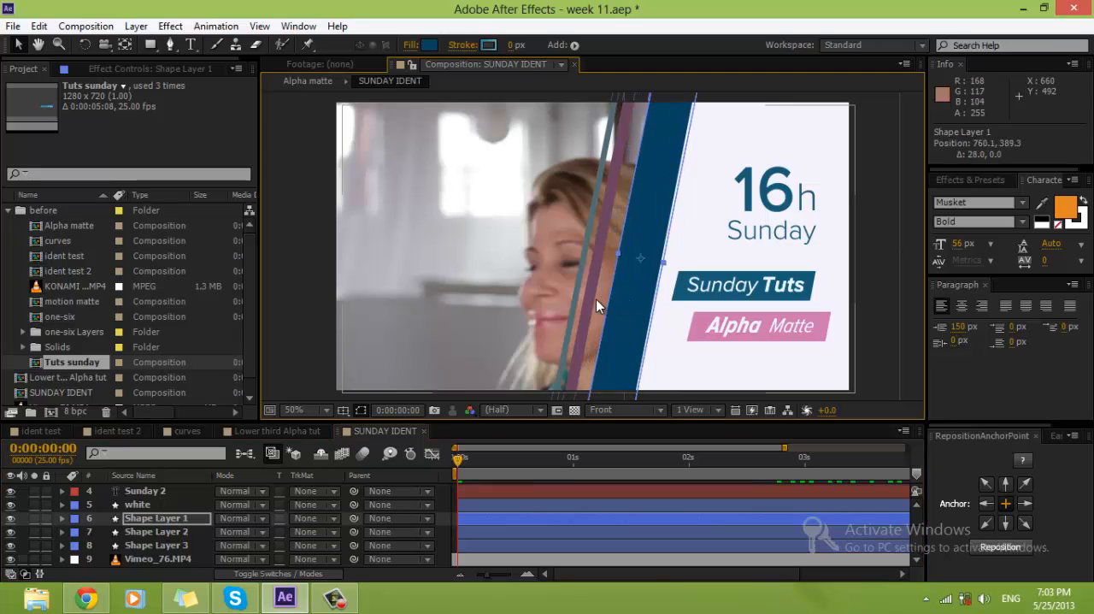
# Step: Lock the Vimeo_76.MP4 layer and shift the purple stripe, Shape Layer 2, 42 px right to Position 694.1, 385.3
pyautogui.click(149, 531)
pyautogui.click(34, 559)
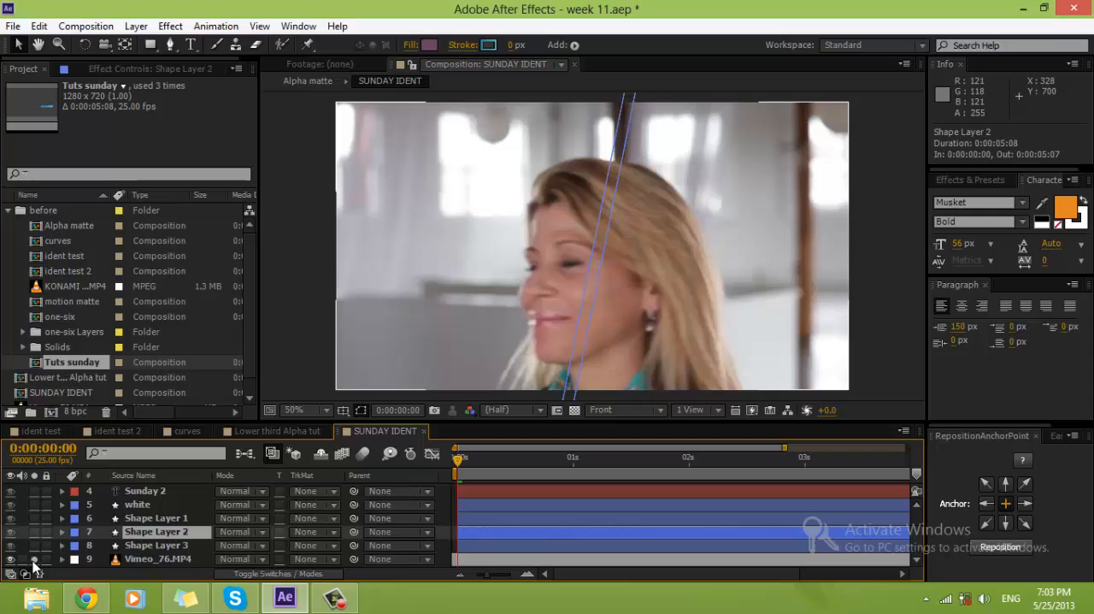
pyautogui.click(34, 560)
pyautogui.click(47, 560)
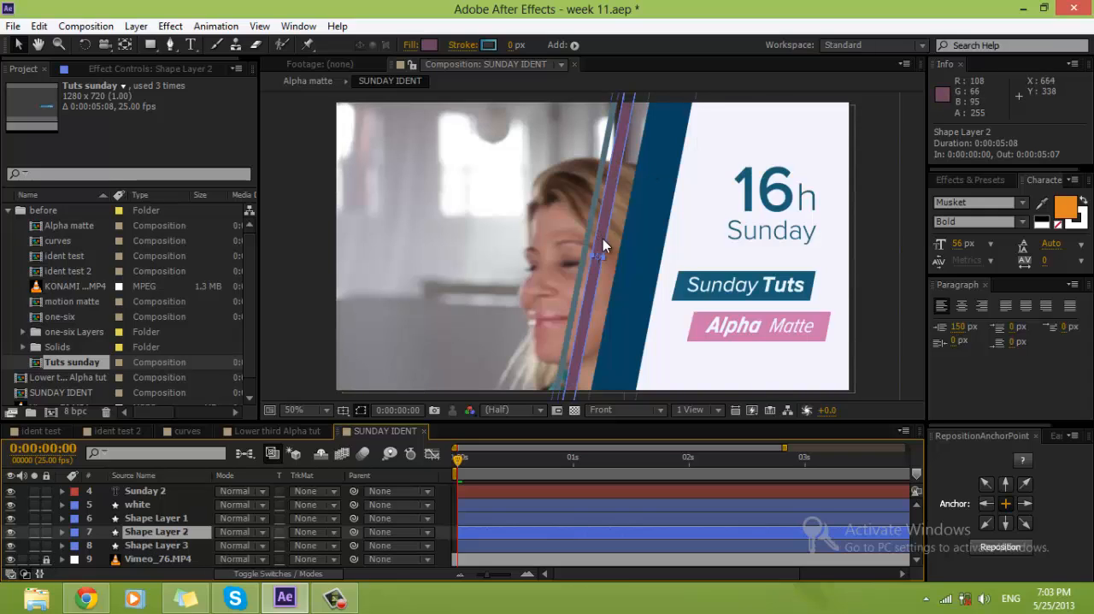
pyautogui.moveTo(603, 246); pyautogui.dragTo(617, 238)
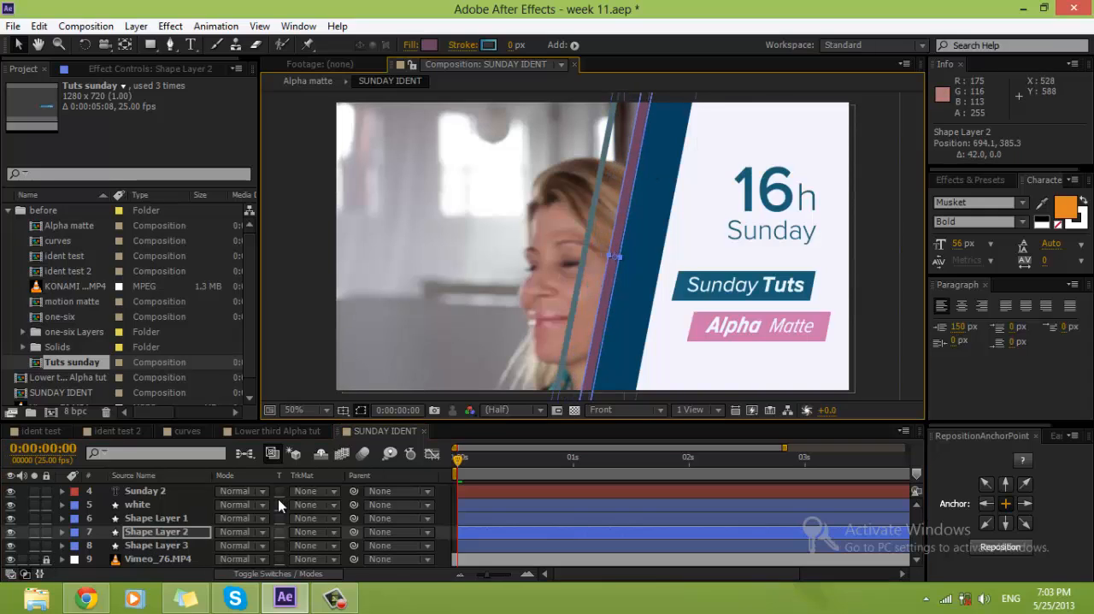
# Step: Shift the thin teal stripe, Shape Layer 3, 58 px right to Position 676.1, 381.3, against the purple stripe
pyautogui.click(177, 548)
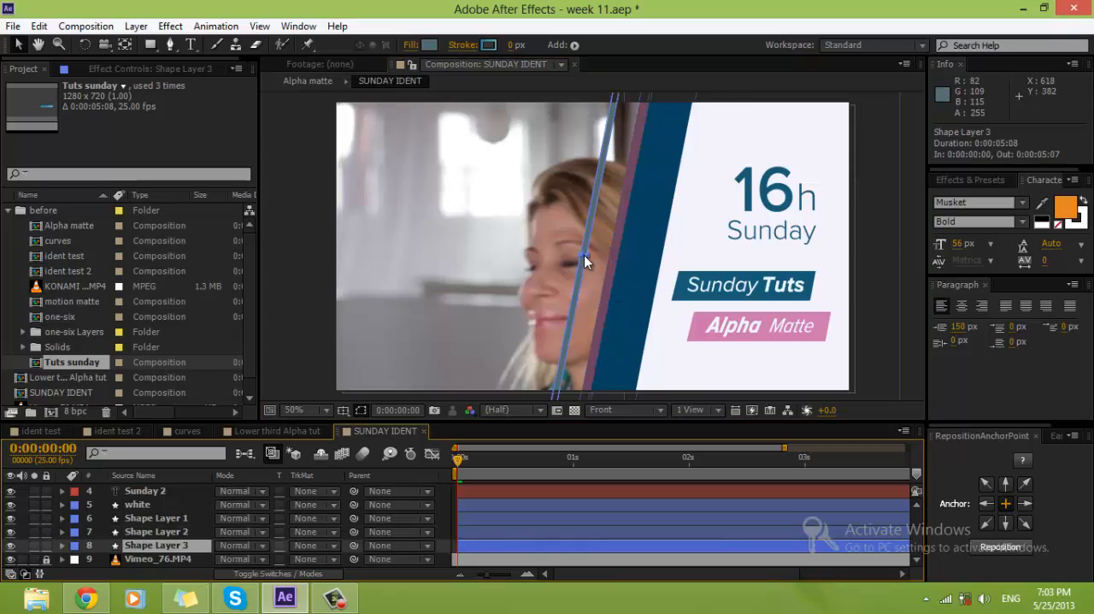
pyautogui.moveTo(584, 254); pyautogui.dragTo(608, 259)
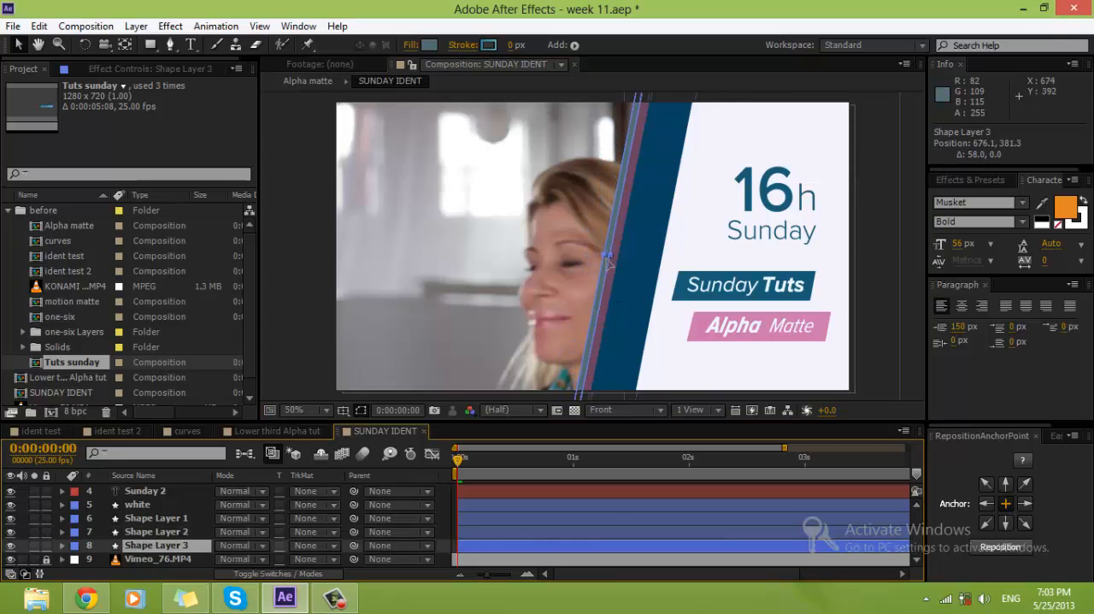
pyautogui.scroll(2, 150, 544)
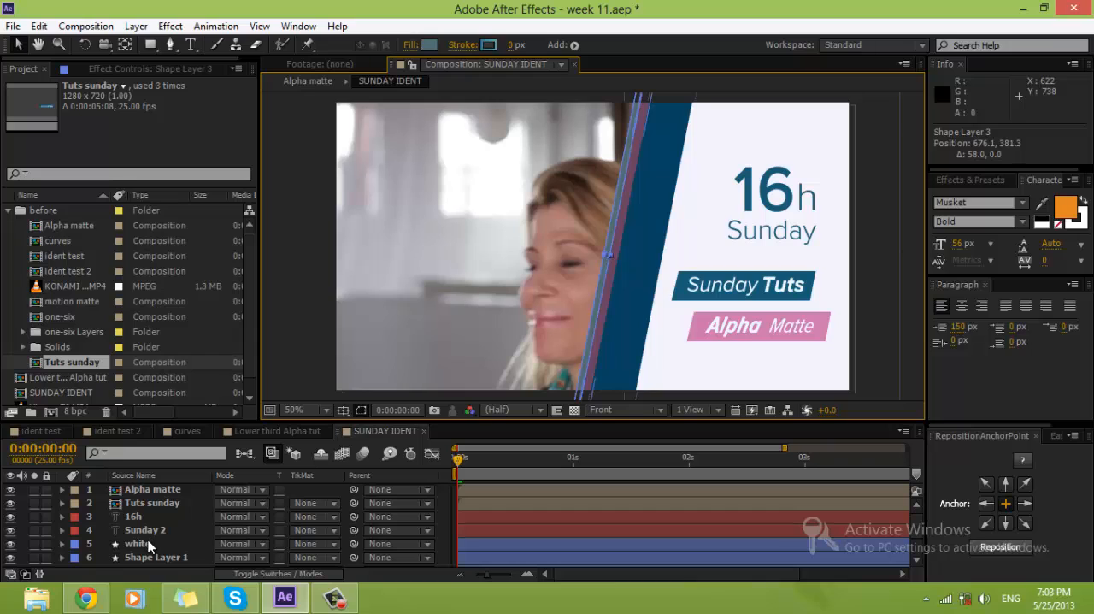
# Step: Parent the Alpha matte, Tuts sunday, 16h and Sunday 2 layers to the white layer
pyautogui.click(146, 530)
pyautogui.keyDown('shift'); pyautogui.click(154, 489); pyautogui.keyUp('shift')
pyautogui.moveTo(353, 489); pyautogui.dragTo(147, 545)
pyautogui.click(141, 544)
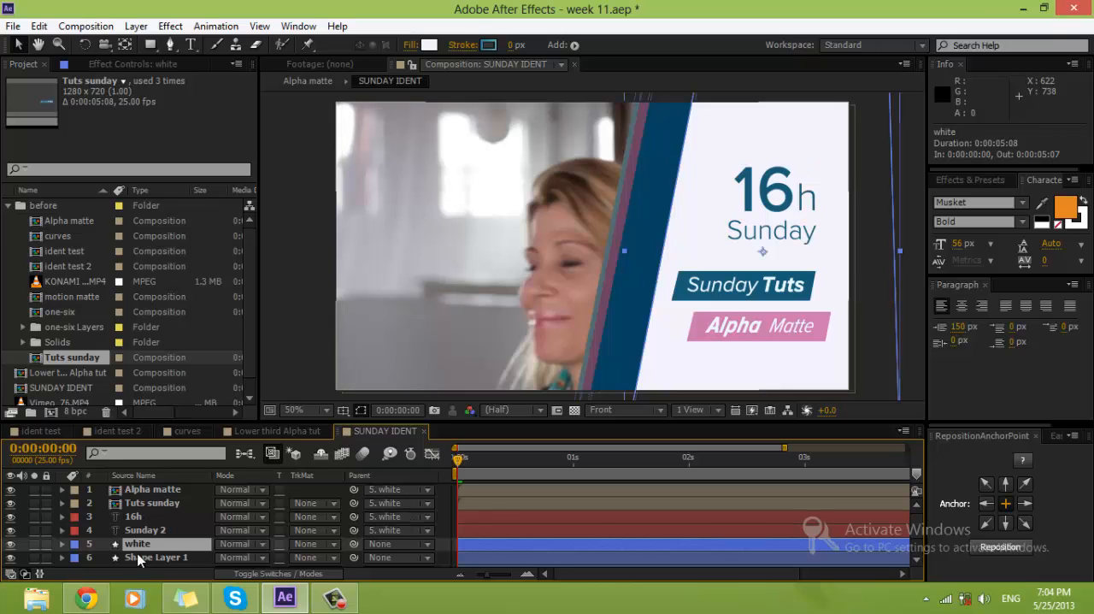
# Step: Test the parenting by moving the white panel sideways in the composition and undo the move
pyautogui.moveTo(706, 244); pyautogui.dragTo(755, 245)
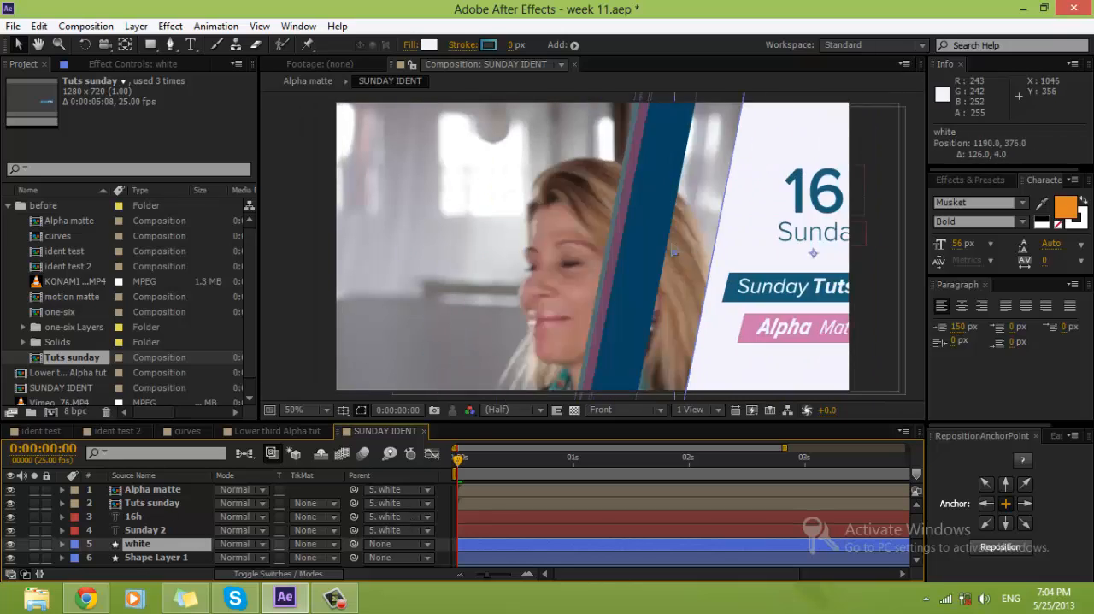
pyautogui.moveTo(673, 250); pyautogui.dragTo(538, 260)
pyautogui.hotkey('ctrl', 'z')
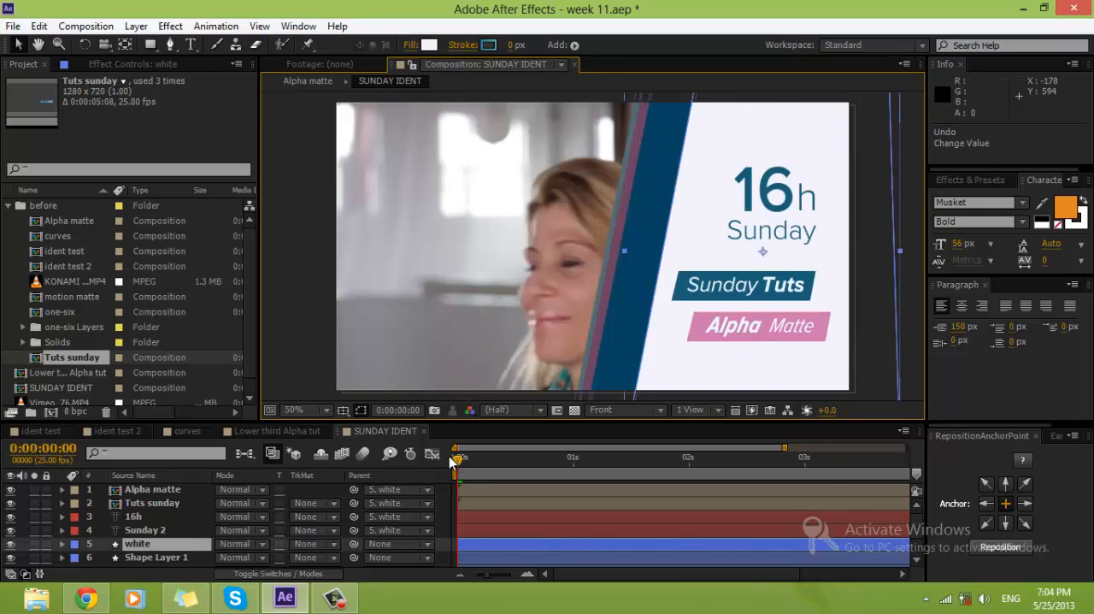
# Step: Check today's prayer times in the IslamicFinder Athan software and close its window
pyautogui.click(925, 599)
pyautogui.click(886, 516)
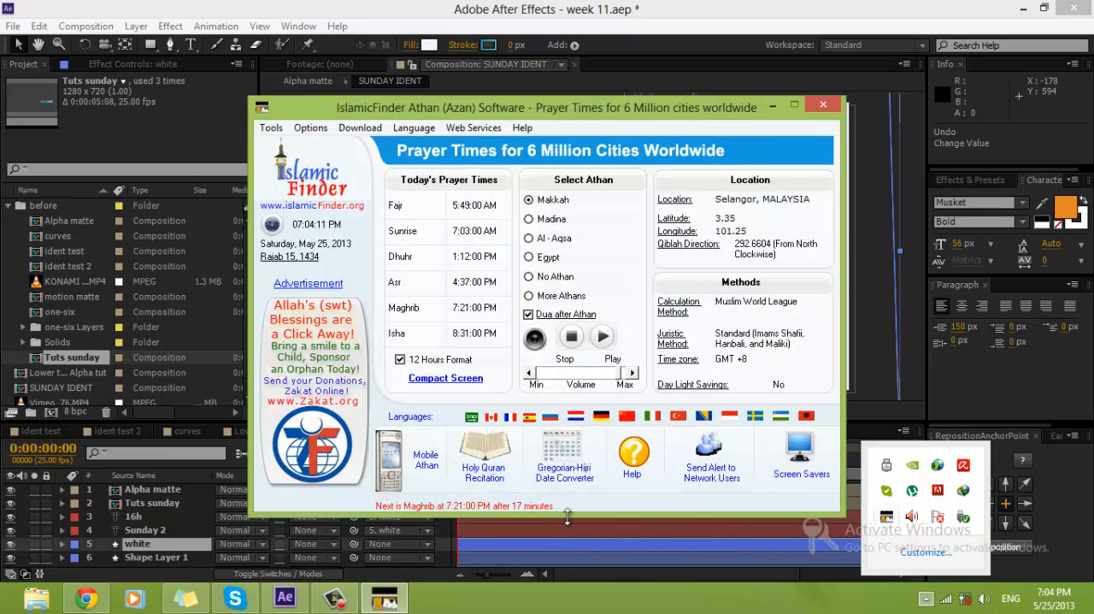
pyautogui.click(823, 105)
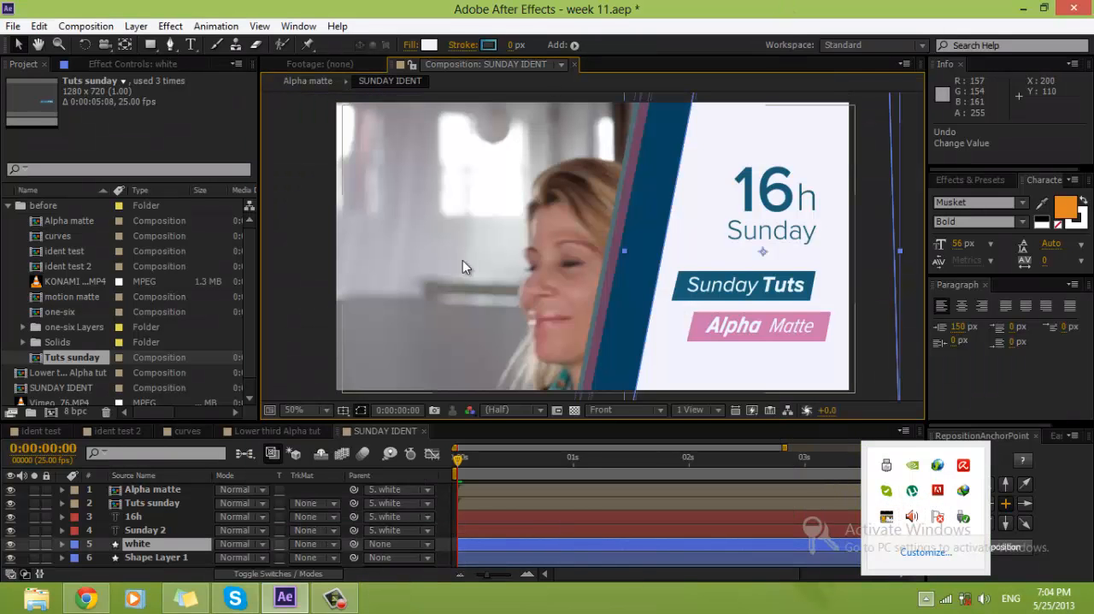
# Step: Reveal the Position properties of white and Shape Layers 1, 2 and 3, and enlarge the timeline to show them
pyautogui.click(137, 517)
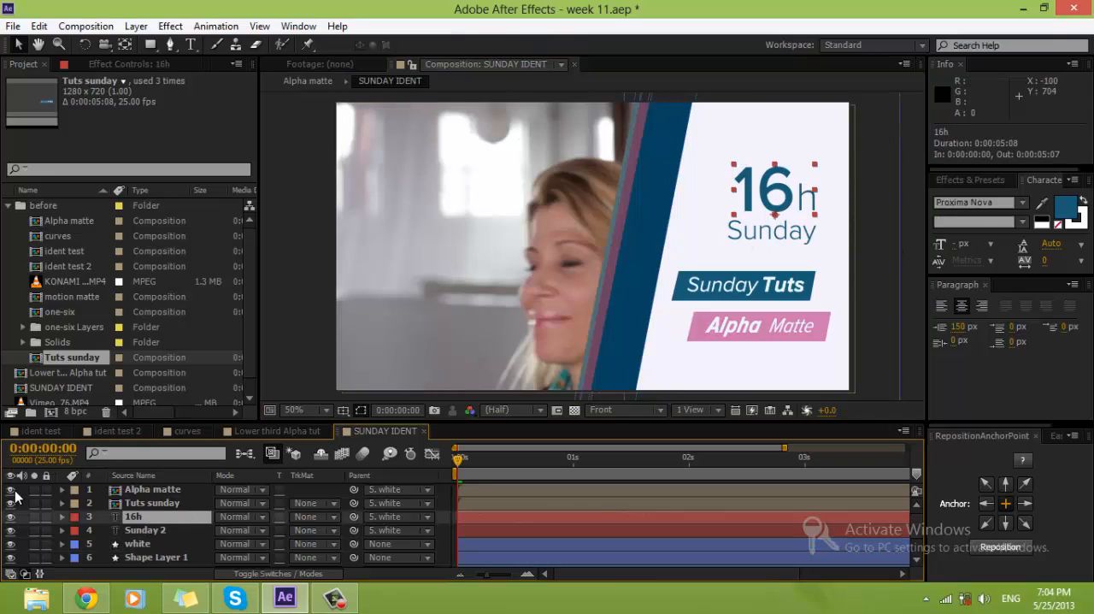
pyautogui.scroll(-1, 133, 547)
pyautogui.click(137, 505)
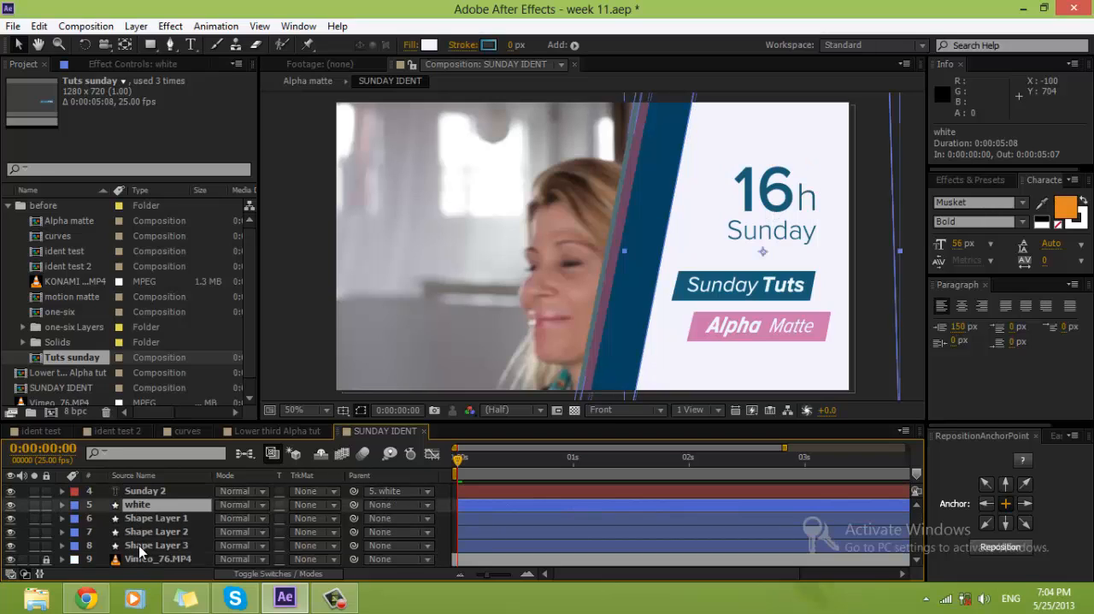
pyautogui.keyDown('shift'); pyautogui.click(138, 545); pyautogui.keyUp('shift')
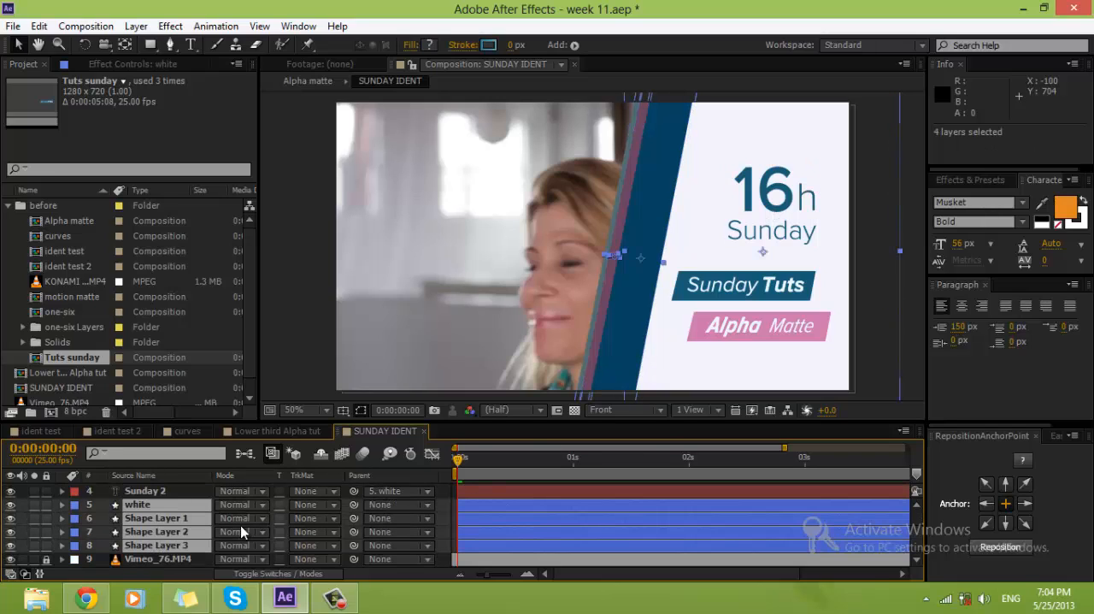
pyautogui.press('p')
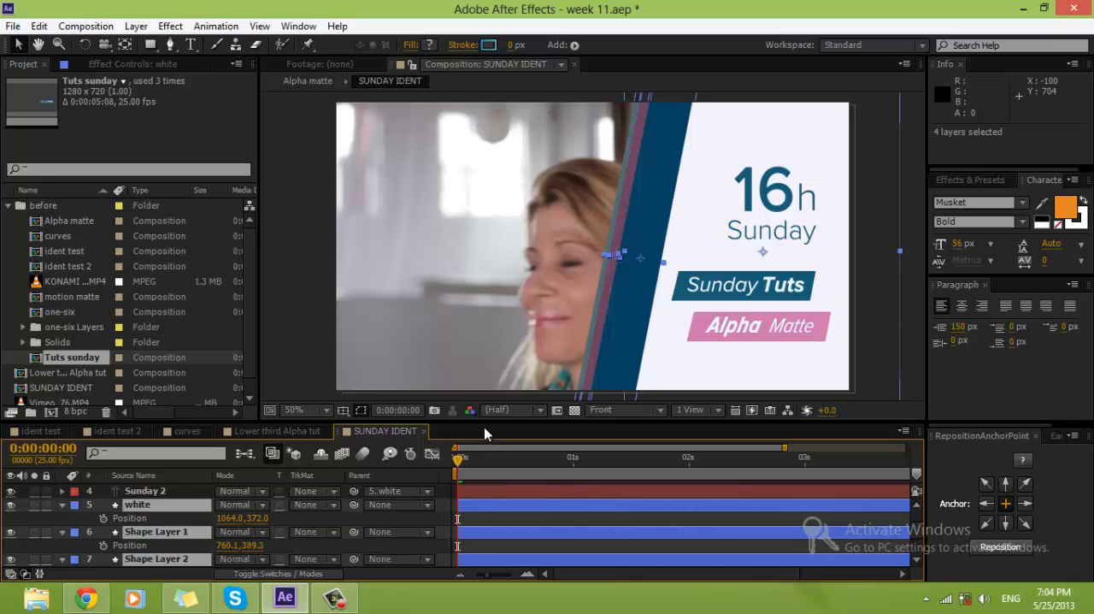
pyautogui.moveTo(484, 422); pyautogui.dragTo(485, 318)
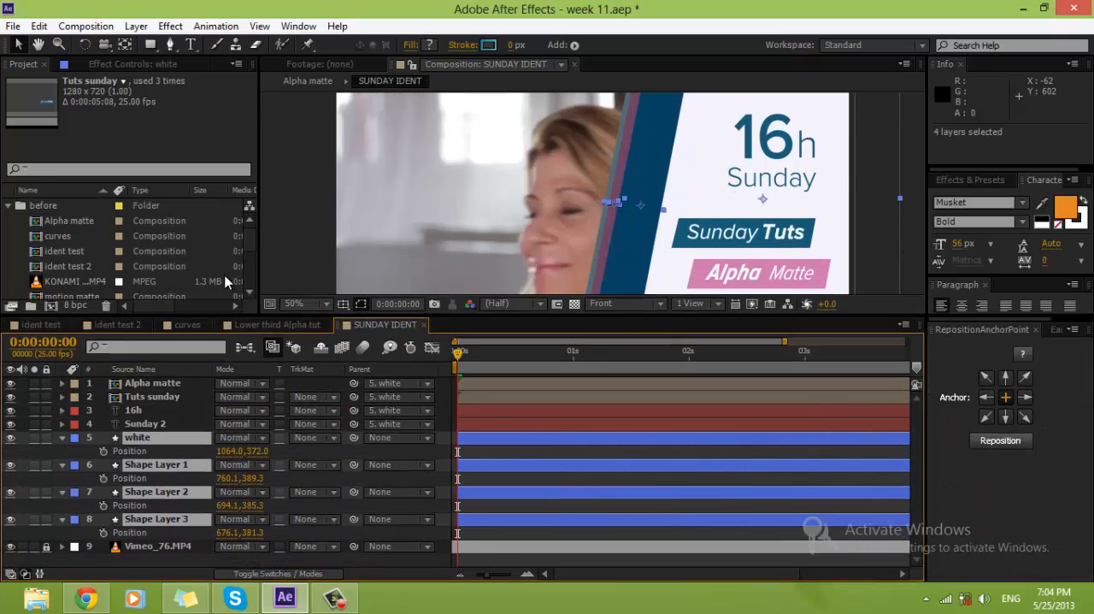
pyautogui.moveTo(255, 265); pyautogui.dragTo(110, 264)
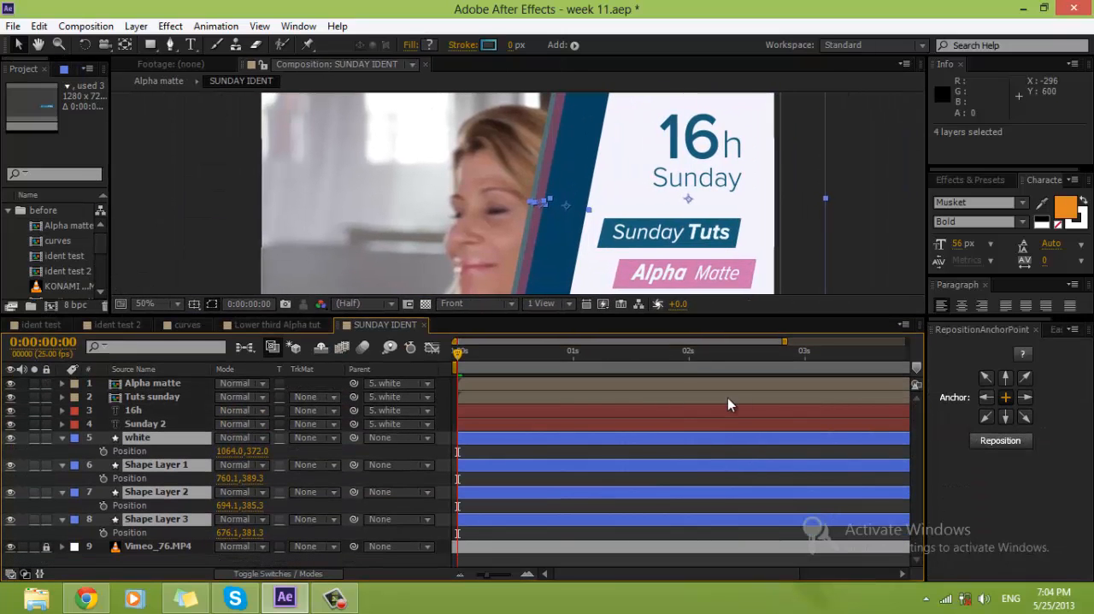
pyautogui.moveTo(926, 351); pyautogui.dragTo(971, 349)
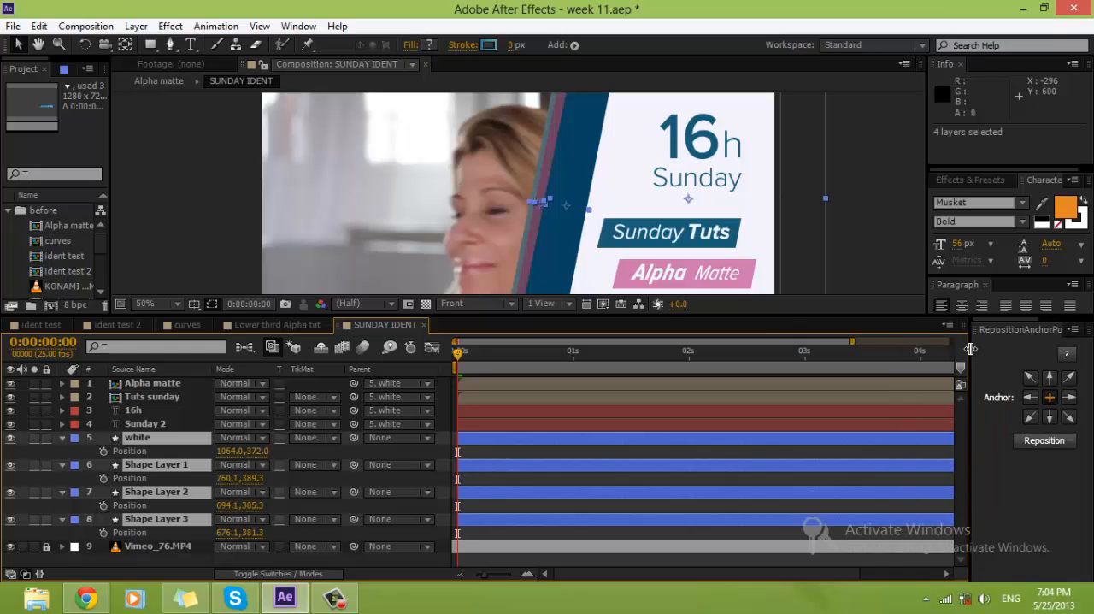
pyautogui.moveTo(785, 315); pyautogui.dragTo(787, 343)
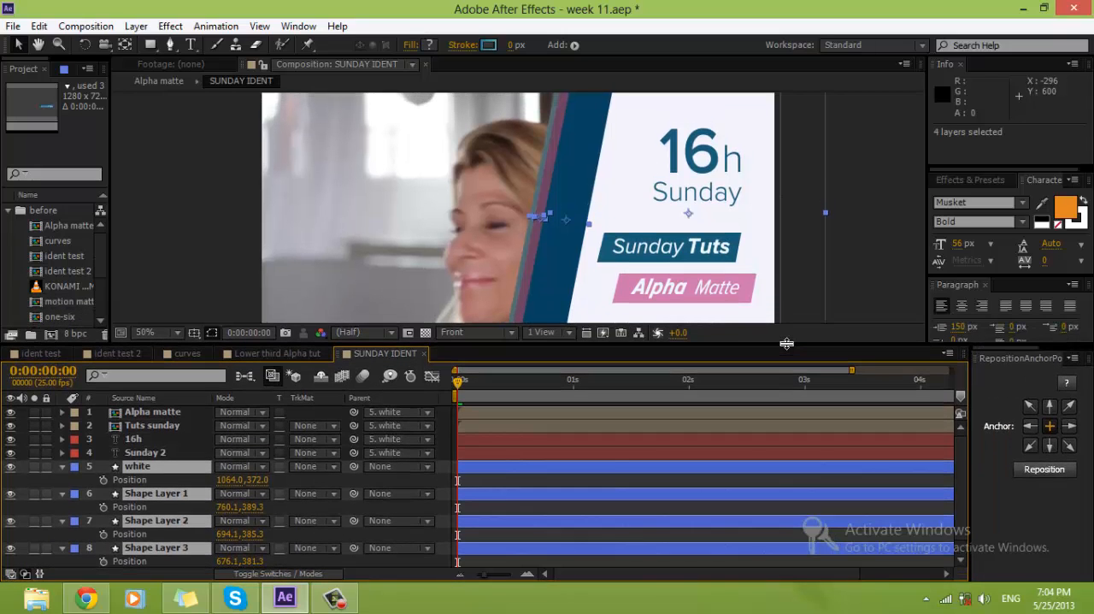
# Step: Set Position keyframes for white and Shape Layers 1, 2 and 3 at 0:00:00:00 and 0:00:01:00
pyautogui.click(103, 481)
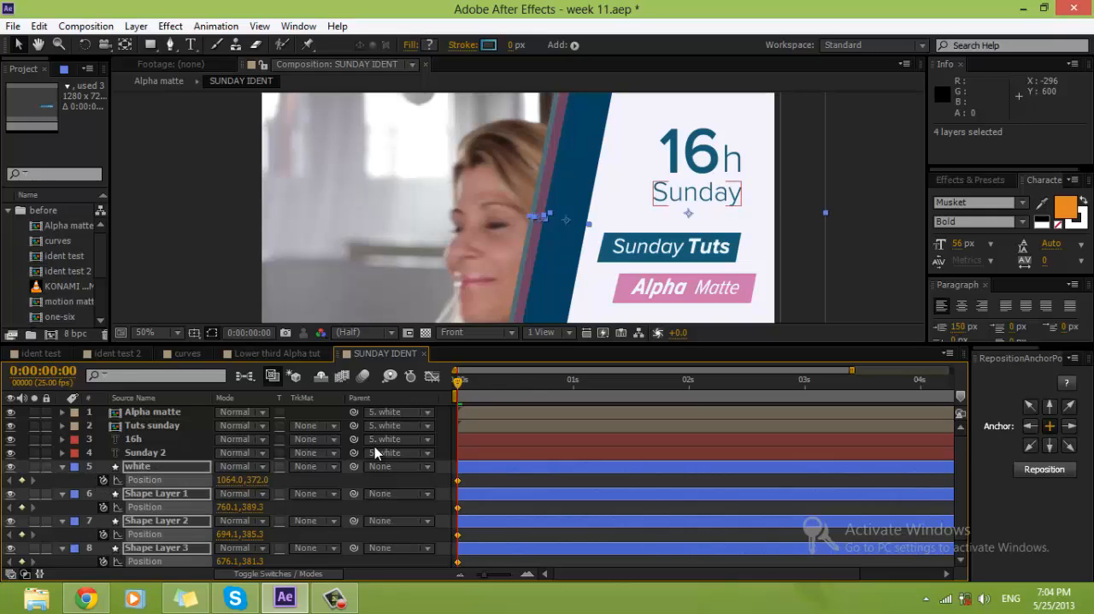
pyautogui.press('space')
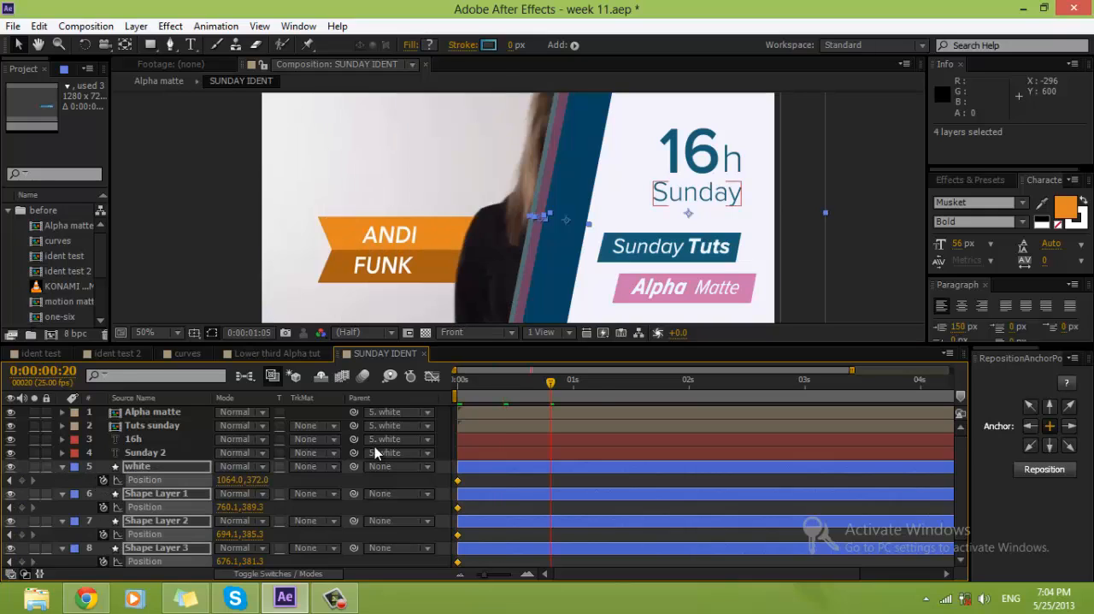
pyautogui.click(572, 386)
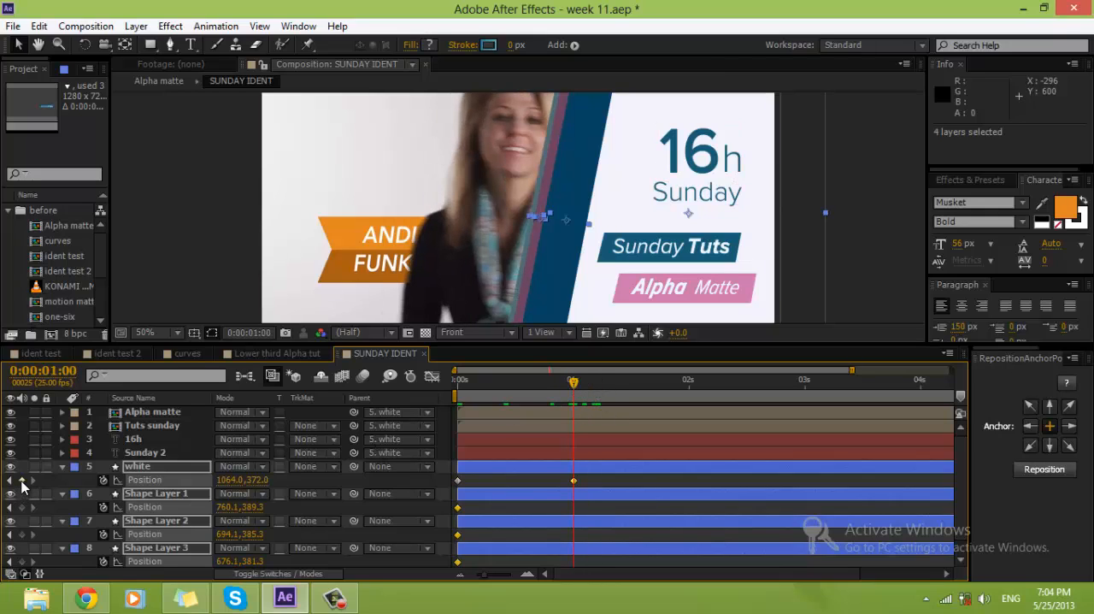
# Step: At 0:00:00:00, shift white and the three stripe layers 742 px right so they start outside the frame
pyautogui.moveTo(556, 390); pyautogui.dragTo(413, 393)
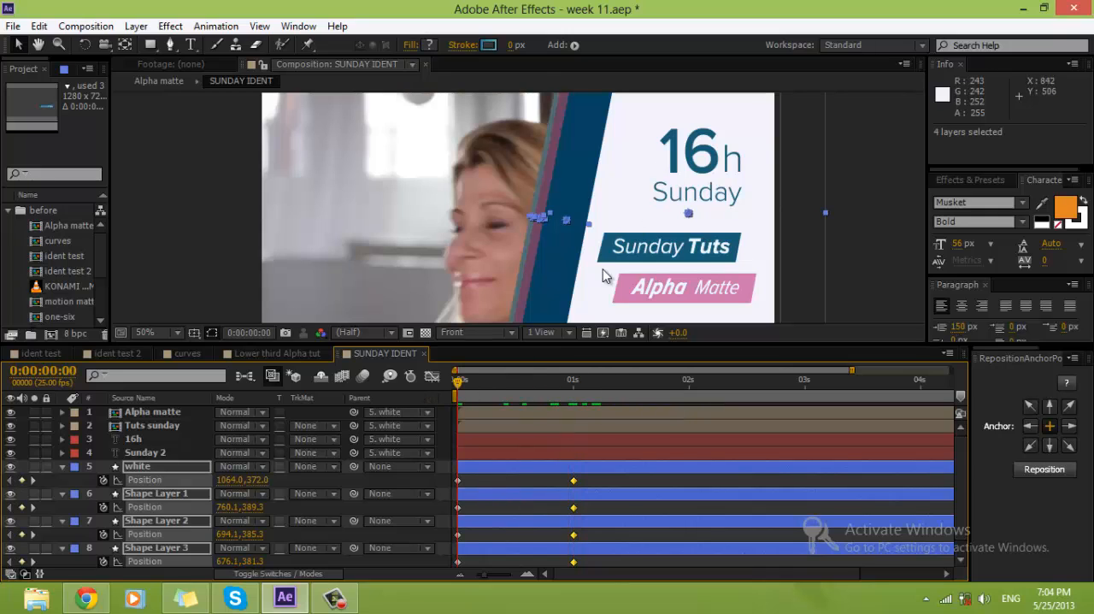
pyautogui.moveTo(625, 274); pyautogui.dragTo(942, 263)
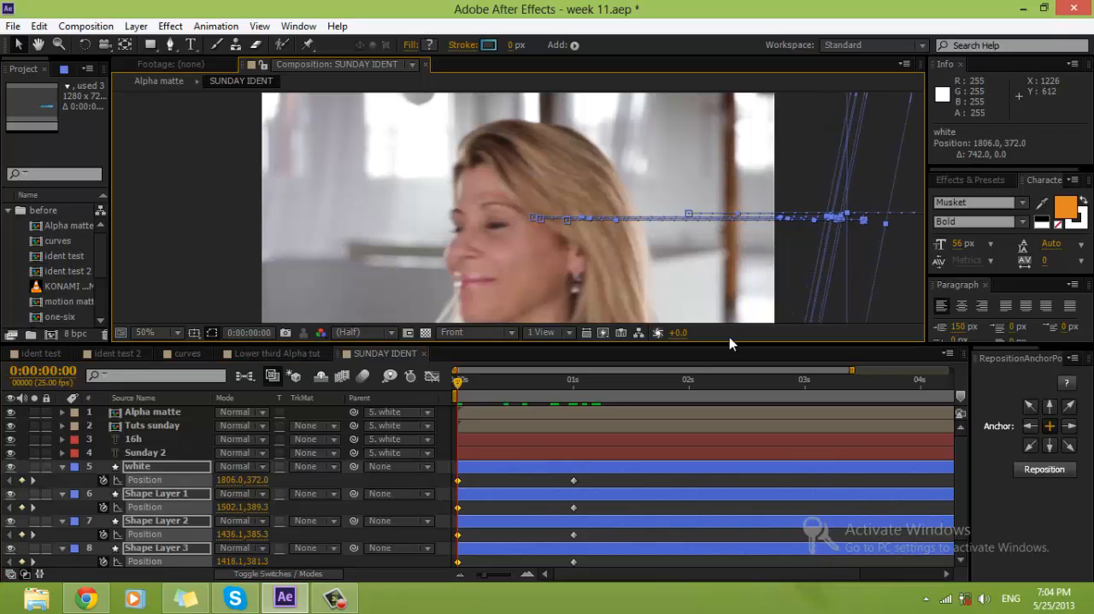
pyautogui.press('space')
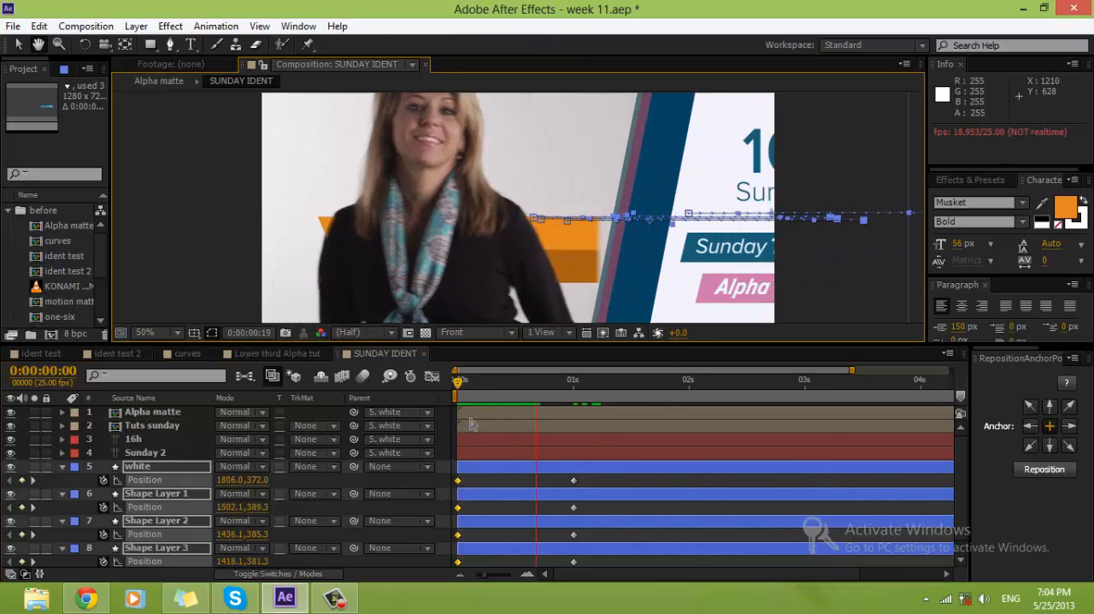
# Step: End the work area at 0:00:01:13 and preview the panel's slide-in with the composition view at 25%
pyautogui.click(634, 384)
pyautogui.press('n')
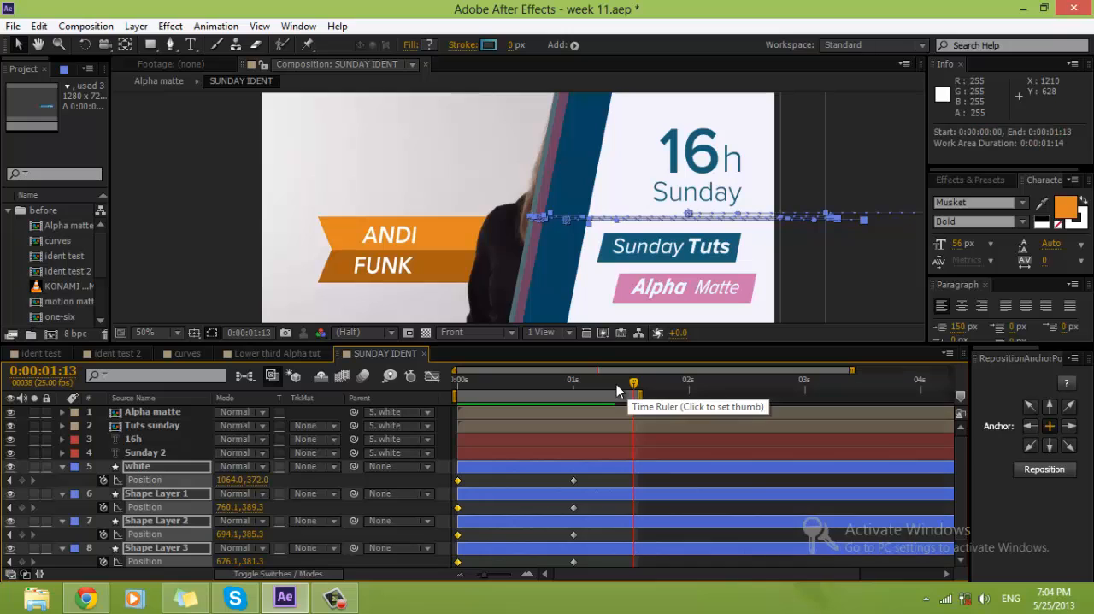
pyautogui.scroll(-2, 607, 206)
pyautogui.click(752, 222)
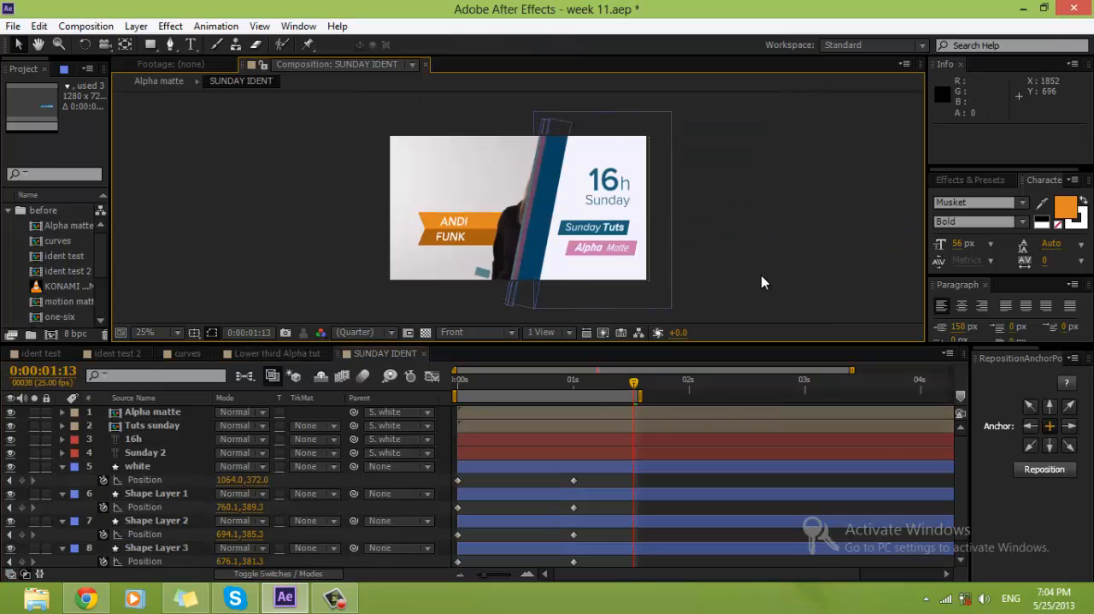
pyautogui.press('KP_0')
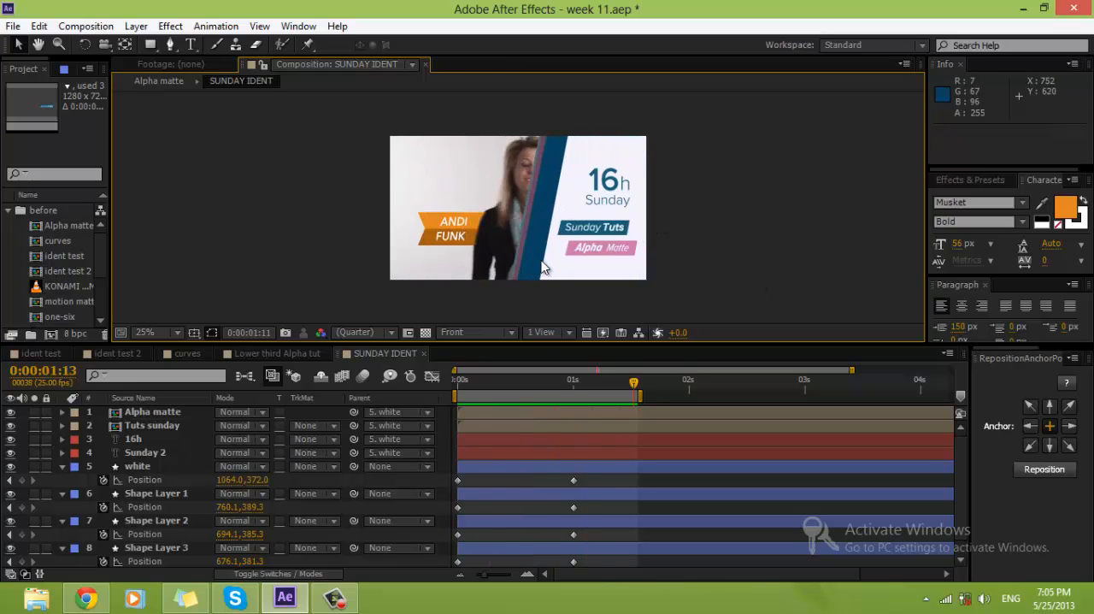
pyautogui.press('space')
# Step: Apply Easy Ease to all Position keyframes of white and the three stripe layers, and preview the motion
pyautogui.moveTo(620, 482); pyautogui.dragTo(453, 564)
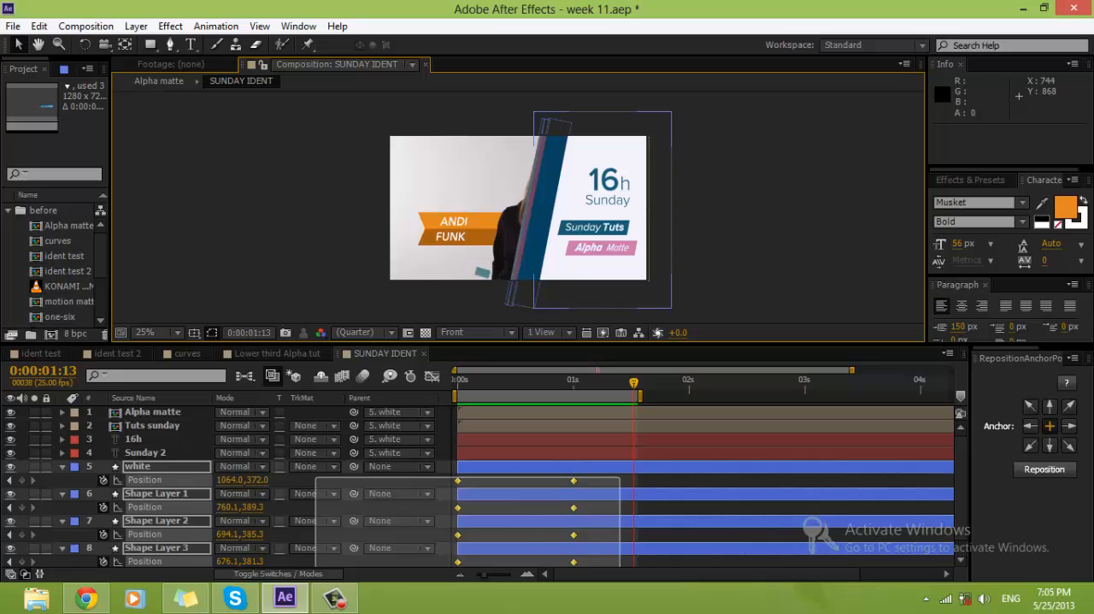
pyautogui.rightClick(576, 509)
pyautogui.moveTo(633, 494)
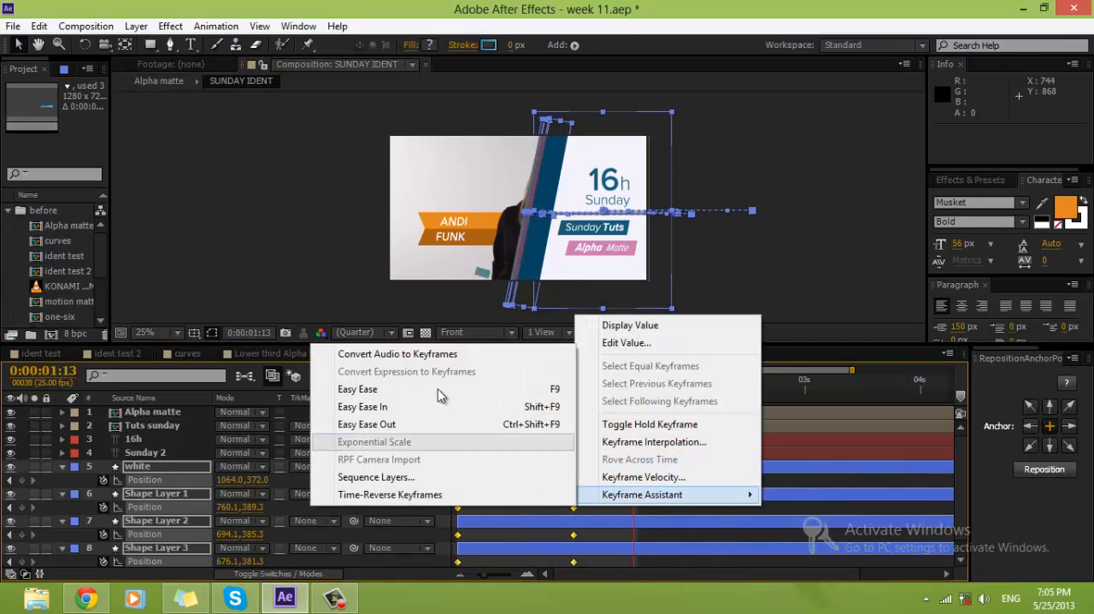
pyautogui.click(427, 398)
pyautogui.click(673, 290)
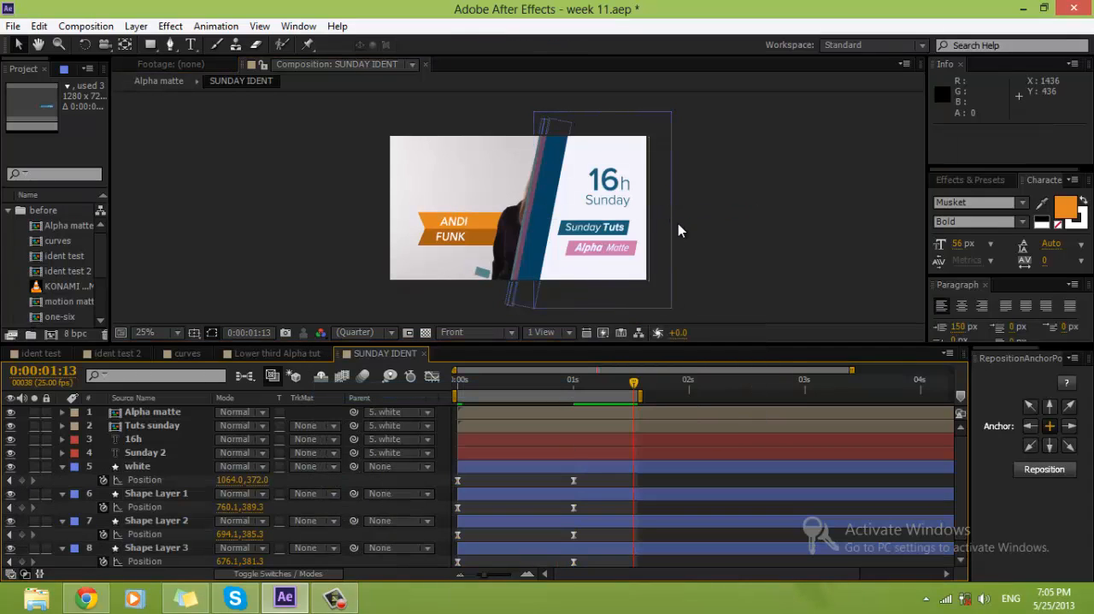
pyautogui.press('KP_0')
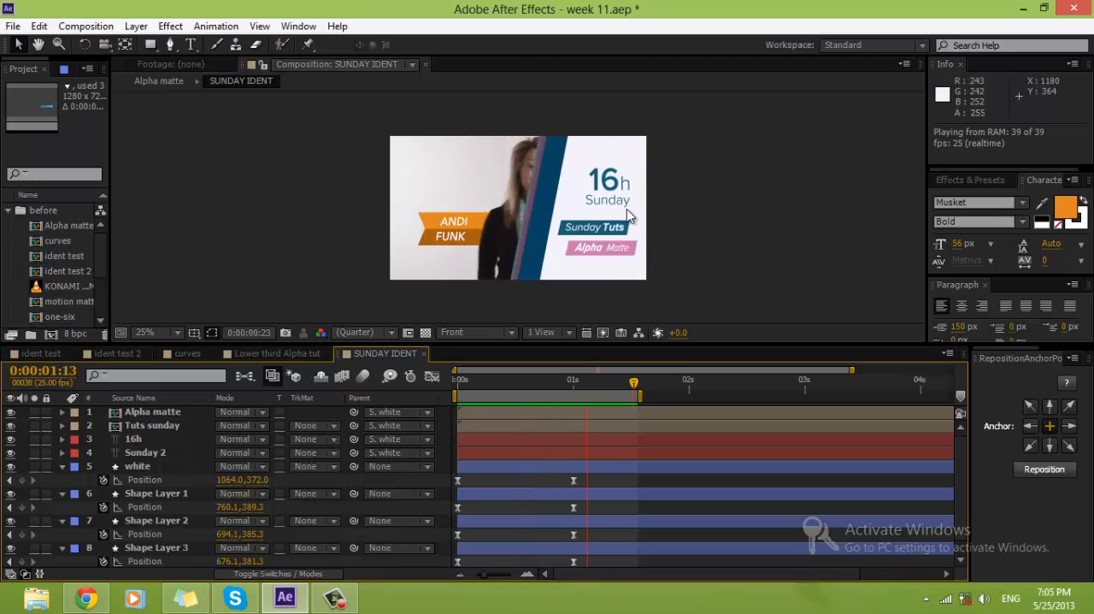
pyautogui.press('space')
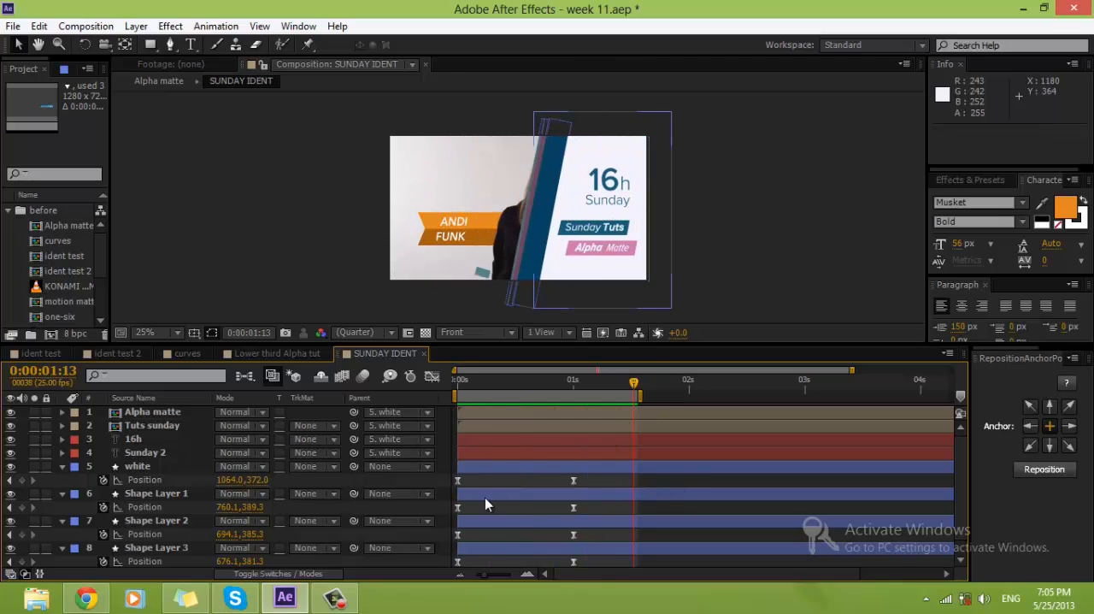
# Step: Lengthen the incoming easing of the 0:00:01:00 Position keyframes in the speed graph so the slide-in peaks early, and preview it
pyautogui.moveTo(654, 477); pyautogui.dragTo(418, 569)
pyautogui.click(431, 377)
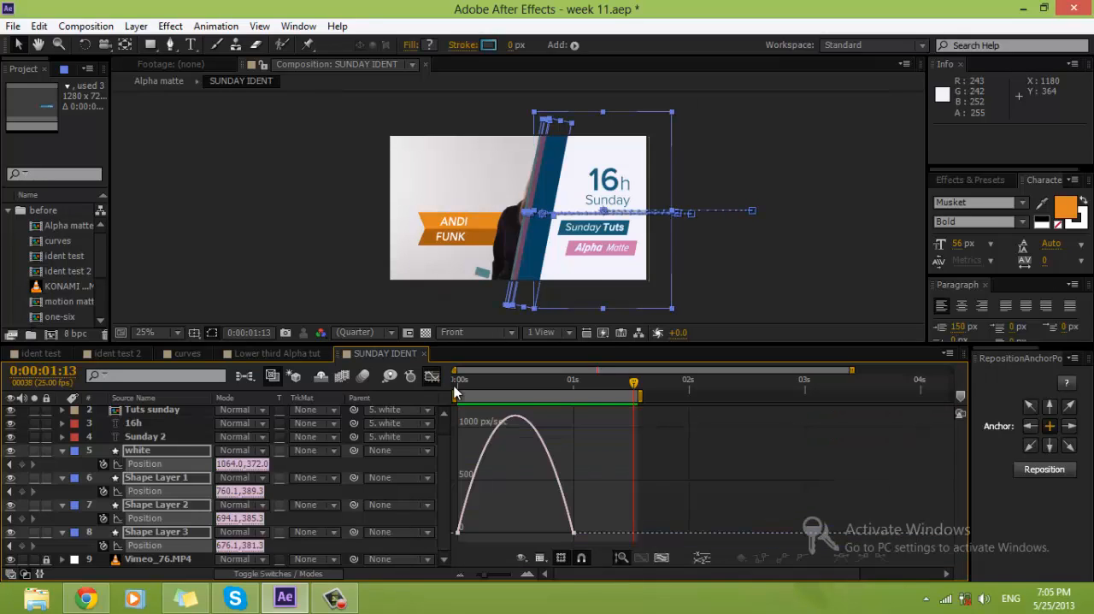
pyautogui.click(567, 505)
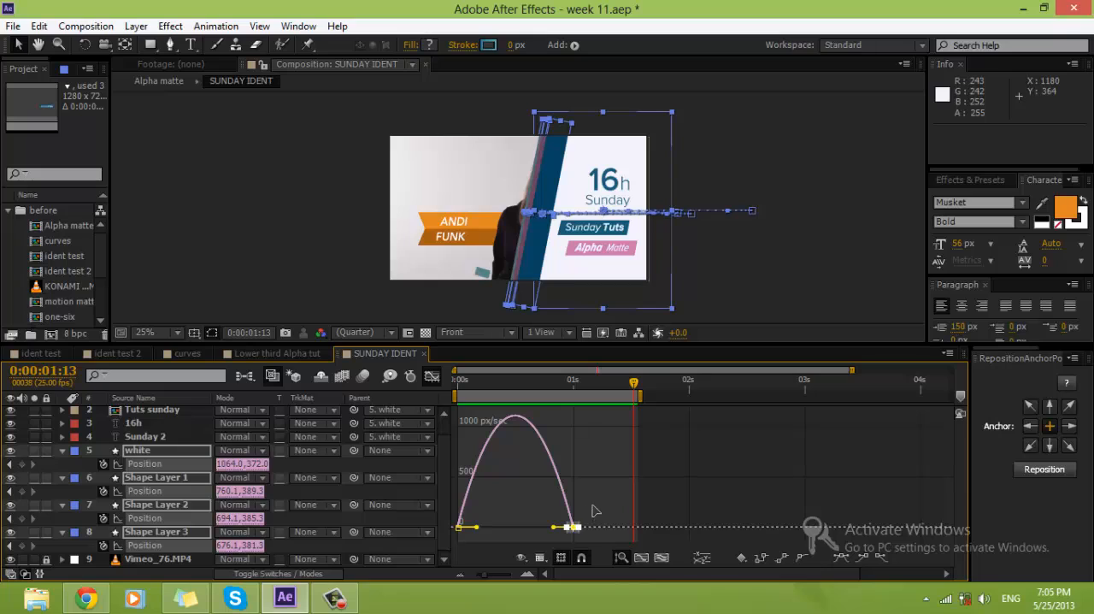
pyautogui.moveTo(552, 533); pyautogui.dragTo(515, 531)
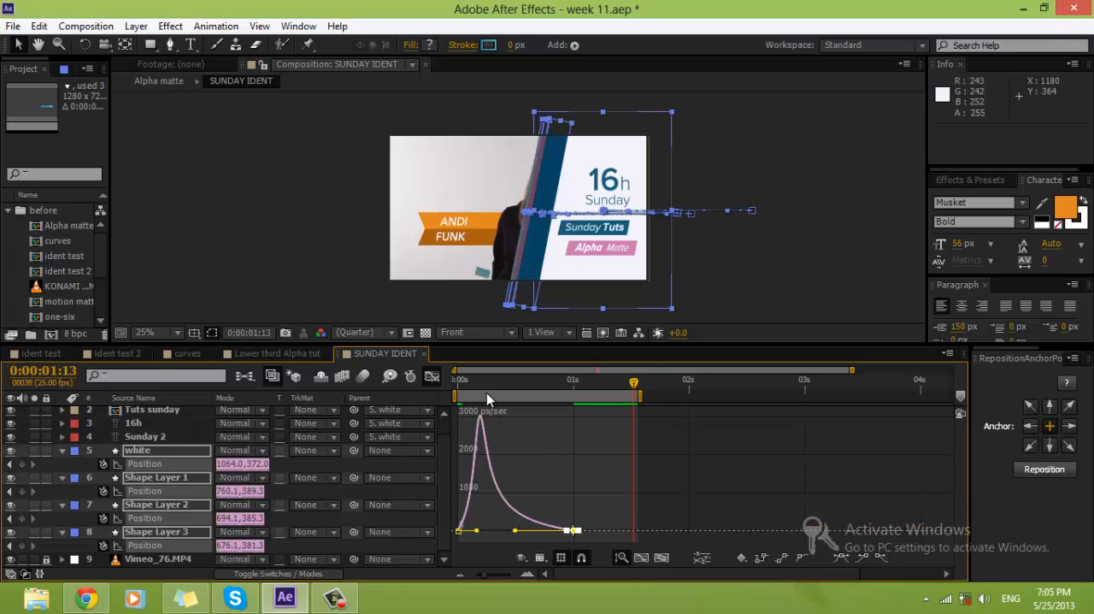
pyautogui.click(673, 456)
pyautogui.press('KP_0')
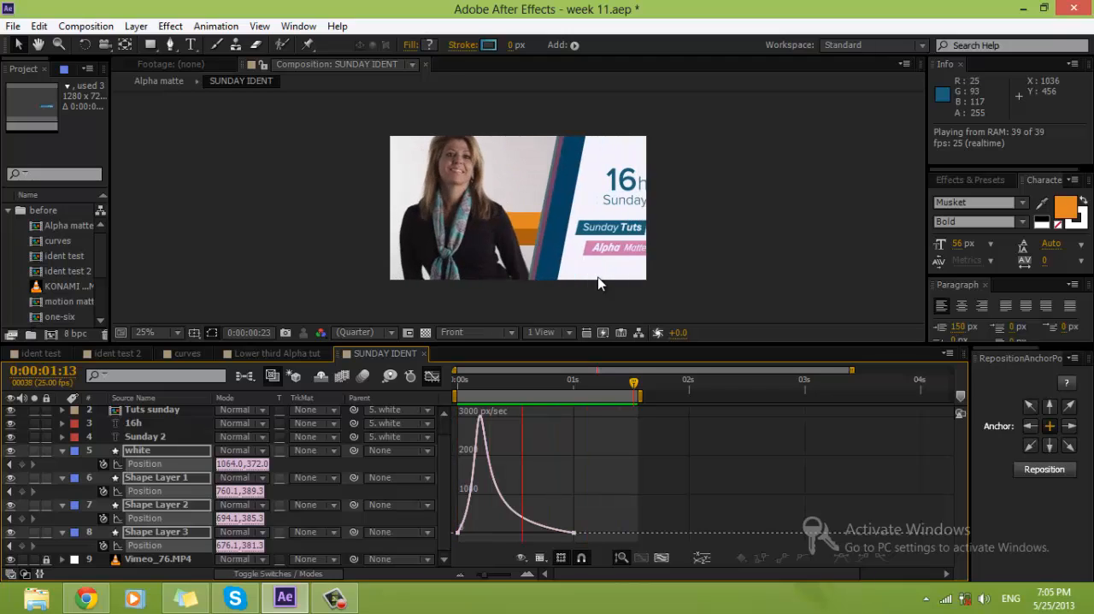
pyautogui.press('space')
pyautogui.click(430, 376)
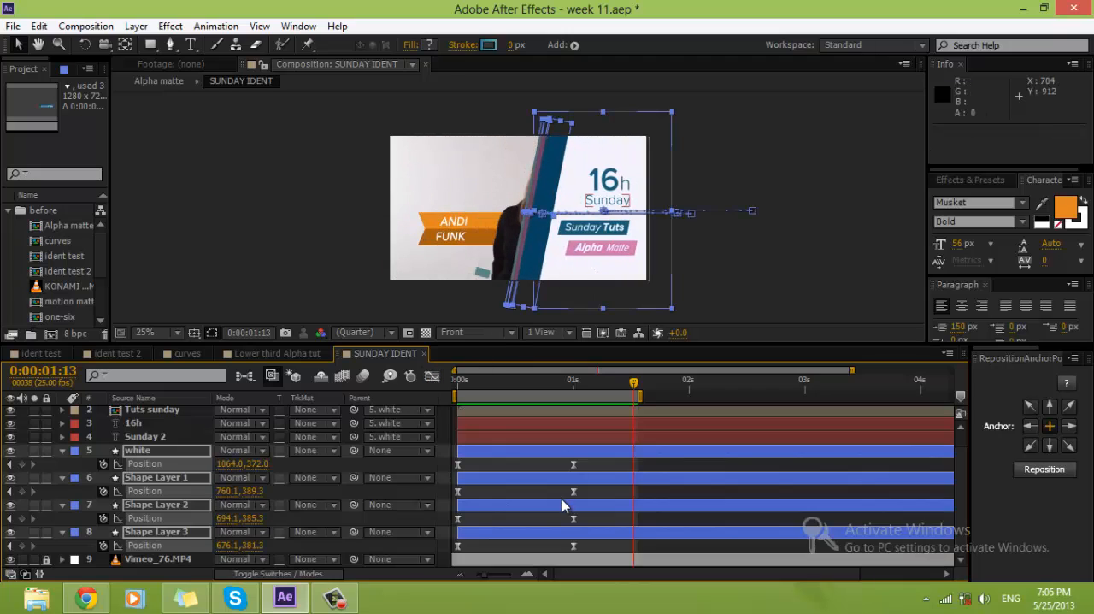
# Step: Unlock the Vimeo_76.MP4 layer, keyframe its Position of 640.0, 360.0 at 0:00:01:00 and return to 0:00:00:00
pyautogui.click(575, 382)
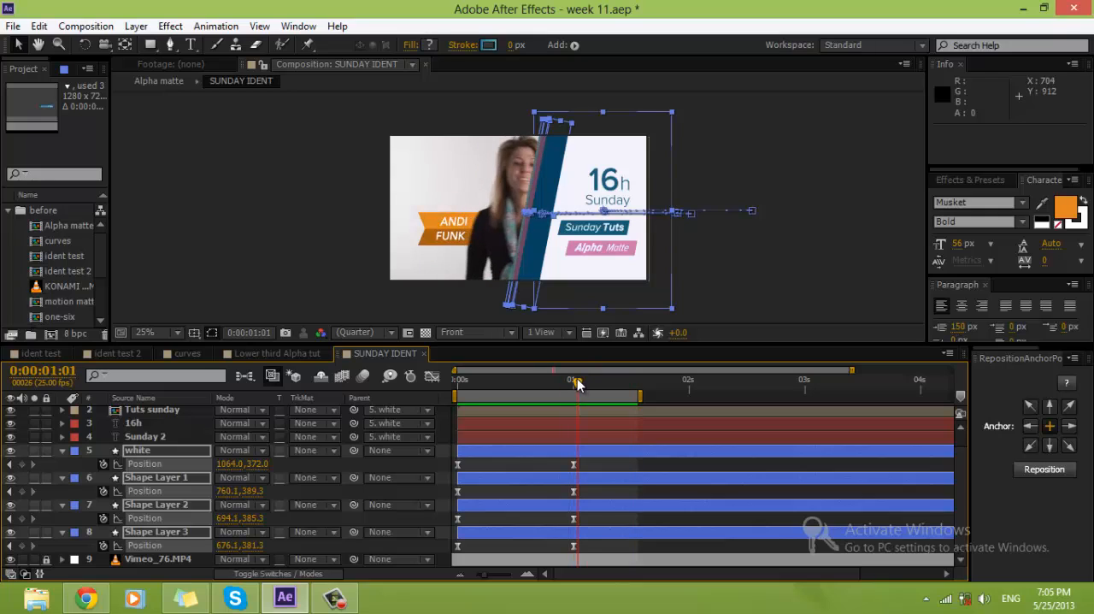
pyautogui.click(571, 560)
pyautogui.press('p')
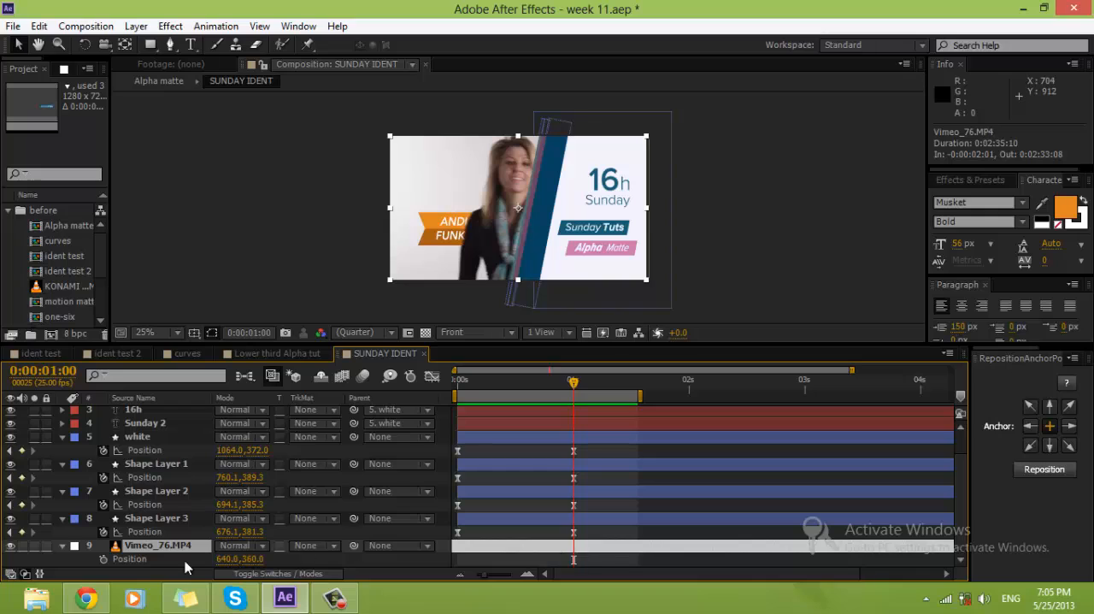
pyautogui.click(104, 559)
pyautogui.press('Home')
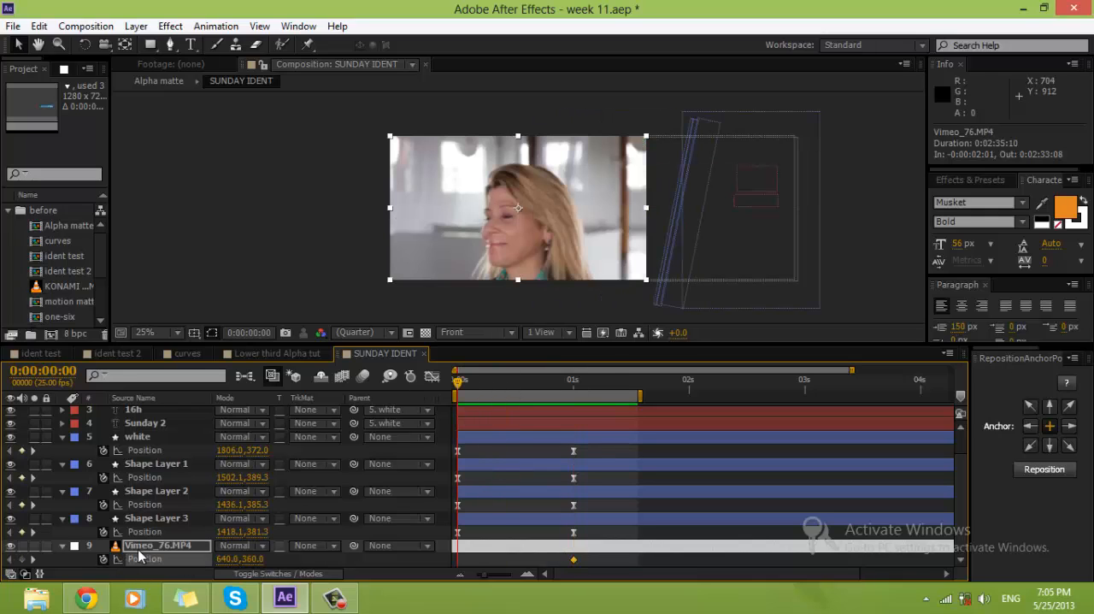
# Step: Keyframe the Vimeo_76.MP4 layer's Position at 0:00:00:00 and apply Easy Ease to both of its Position keyframes
pyautogui.moveTo(581, 562); pyautogui.dragTo(458, 562)
pyautogui.rightClick(458, 563)
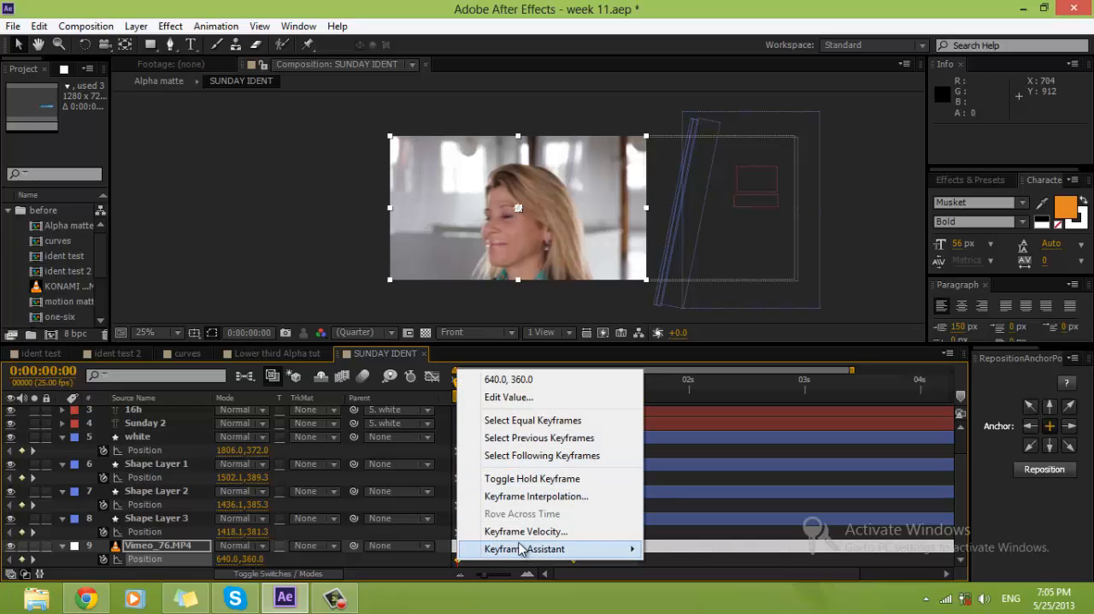
pyautogui.moveTo(501, 549)
pyautogui.click(389, 440)
pyautogui.click(432, 376)
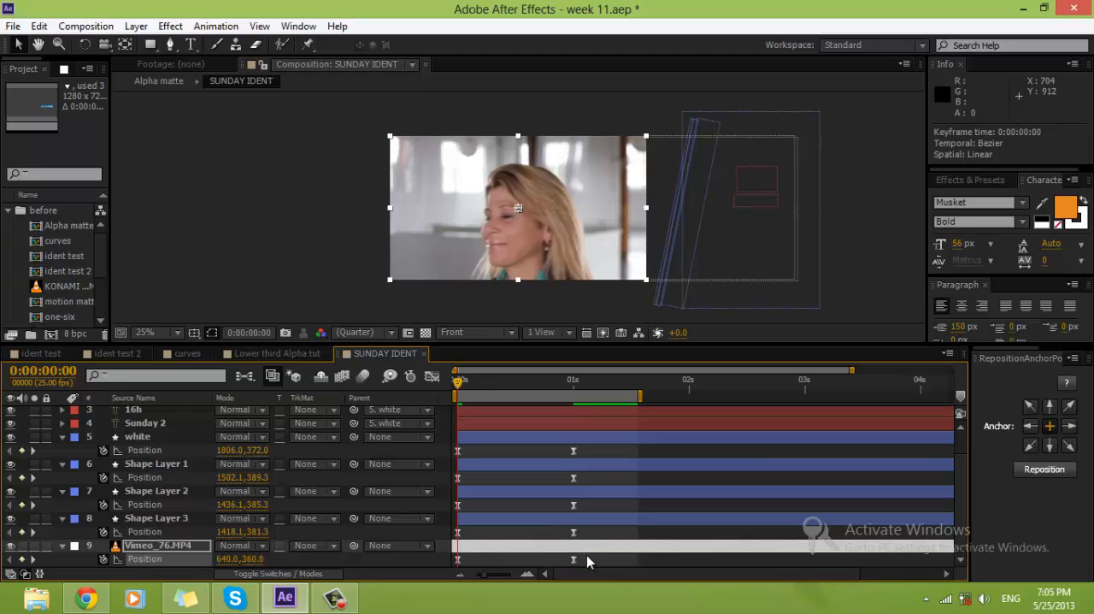
# Step: Shift the Vimeo_76.MP4 footage horizontally to Position 340.0, 360.0 on its 0:00:01:00 keyframe
pyautogui.click(586, 557)
pyautogui.moveTo(462, 389); pyautogui.dragTo(574, 389)
pyautogui.click(575, 559)
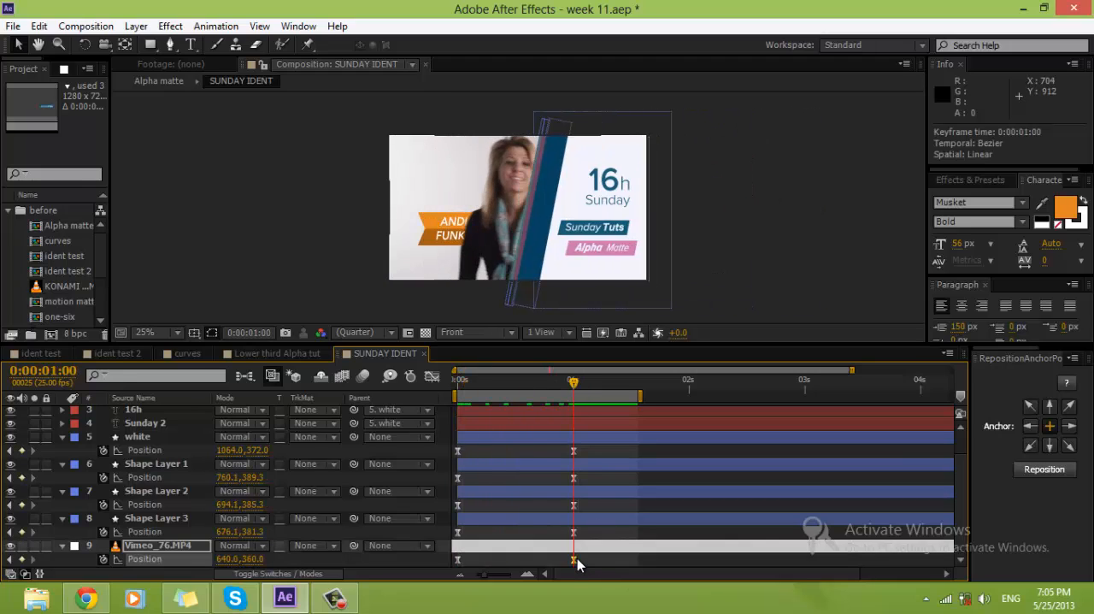
pyautogui.moveTo(444, 225); pyautogui.dragTo(399, 240)
# Step: Lengthen the incoming easing of the footage's 0:00:01:00 Position keyframe in the speed graph so its motion peaks early
pyautogui.moveTo(573, 382); pyautogui.dragTo(477, 391)
pyautogui.scroll(2, 601, 248)
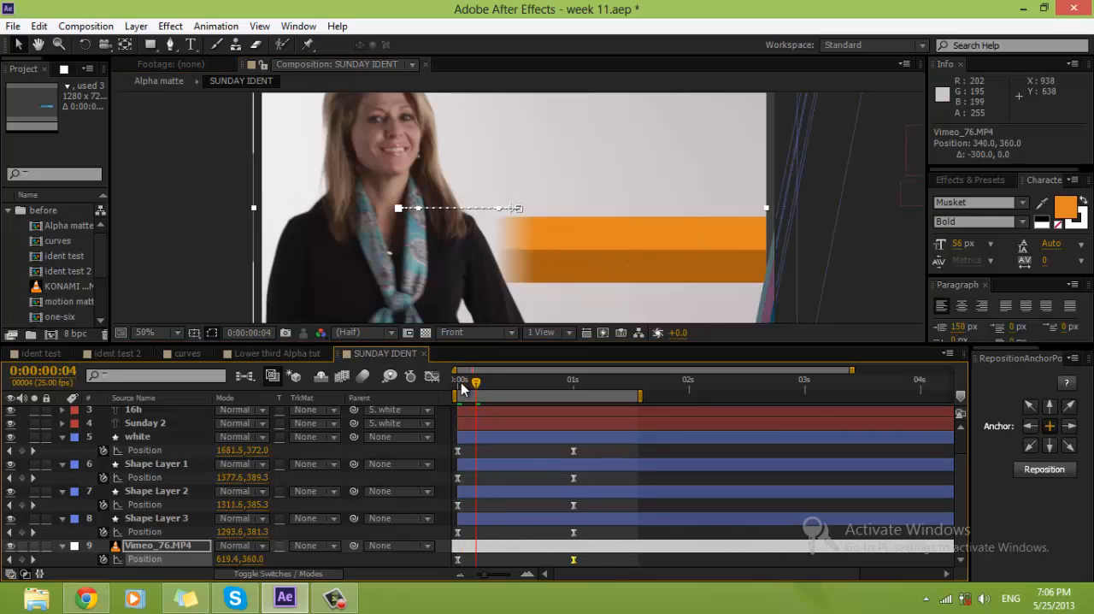
pyautogui.click(432, 376)
pyautogui.moveTo(552, 536); pyautogui.dragTo(458, 532)
pyautogui.click(432, 376)
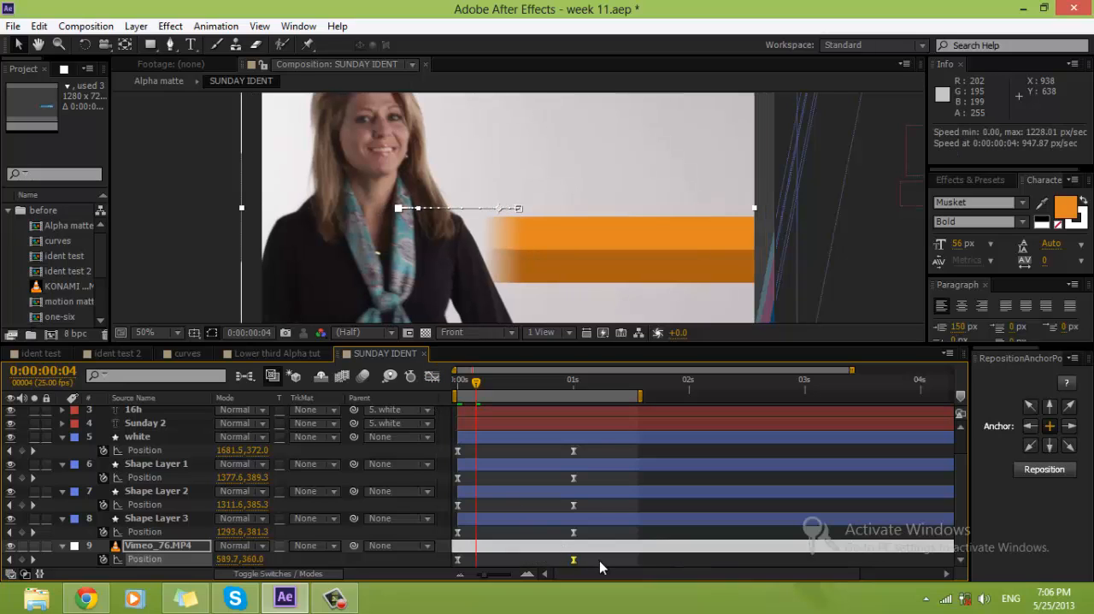
# Step: Delay both Vimeo_76.MP4 Position keyframes by three frames, to 0:00:00:03 and 0:00:01:03, and preview the motion
pyautogui.moveTo(601, 561); pyautogui.dragTo(471, 561)
pyautogui.click(459, 557)
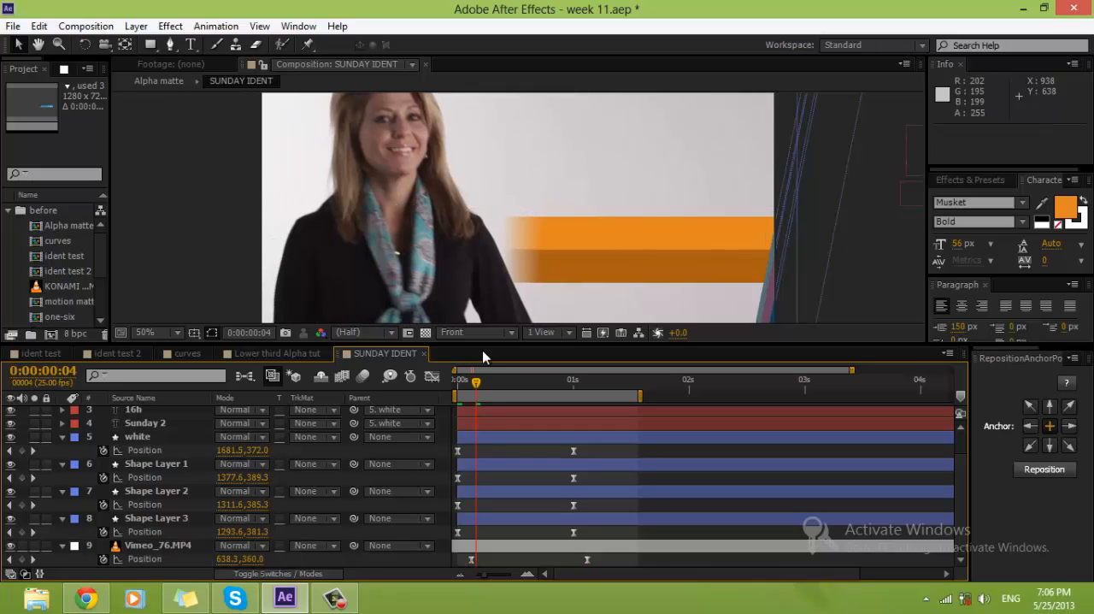
pyautogui.scroll(-2, 634, 259)
pyautogui.moveTo(485, 382); pyautogui.dragTo(658, 463)
pyautogui.press('KP_0')
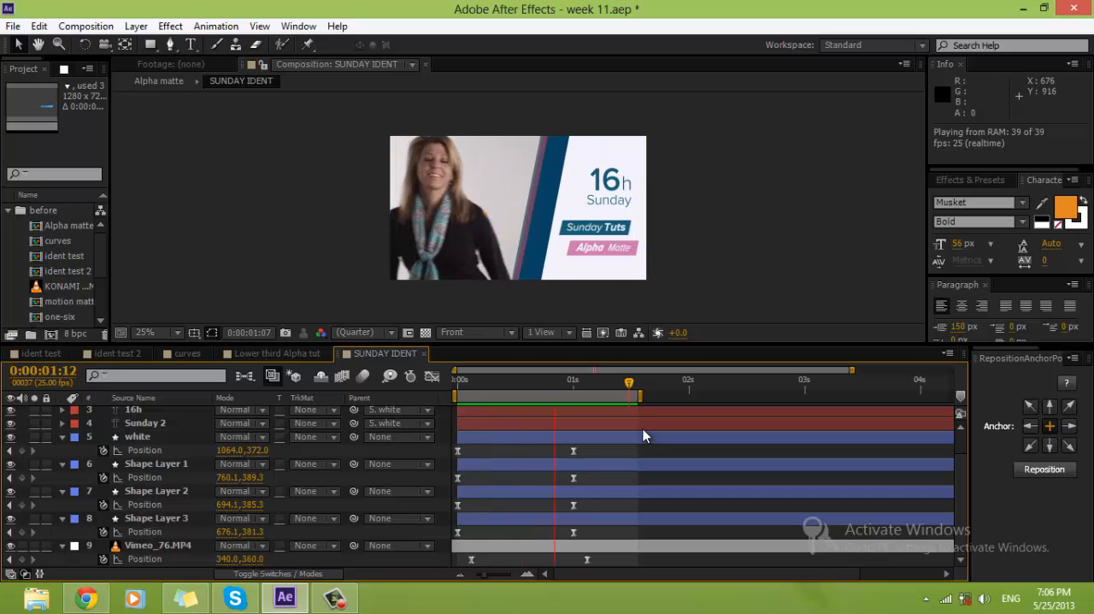
pyautogui.press('space')
# Step: Try slipping the Vimeo_76.MP4 footage in time with the Pan Behind tool, undo it, and preview the slide-in
pyautogui.click(609, 547)
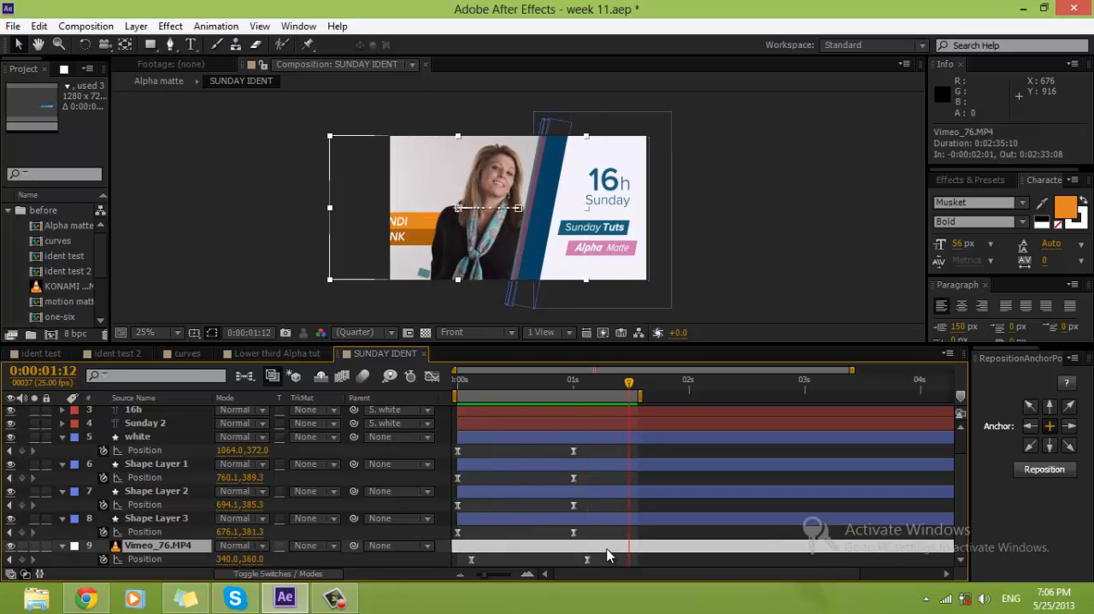
pyautogui.press('y')
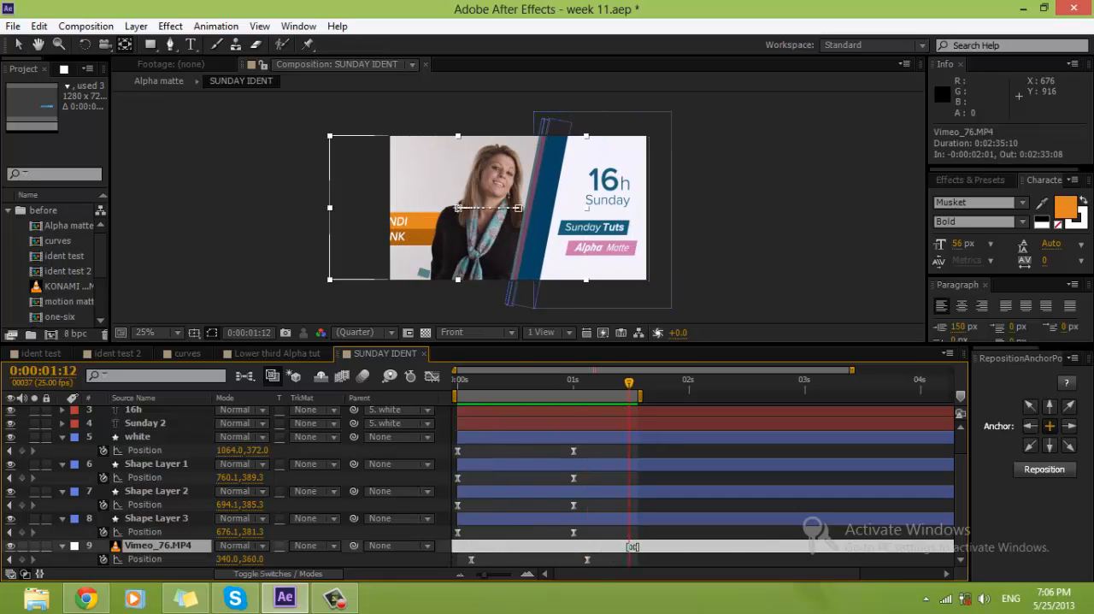
pyautogui.moveTo(632, 547); pyautogui.dragTo(533, 548)
pyautogui.hotkey('ctrl', 'z')
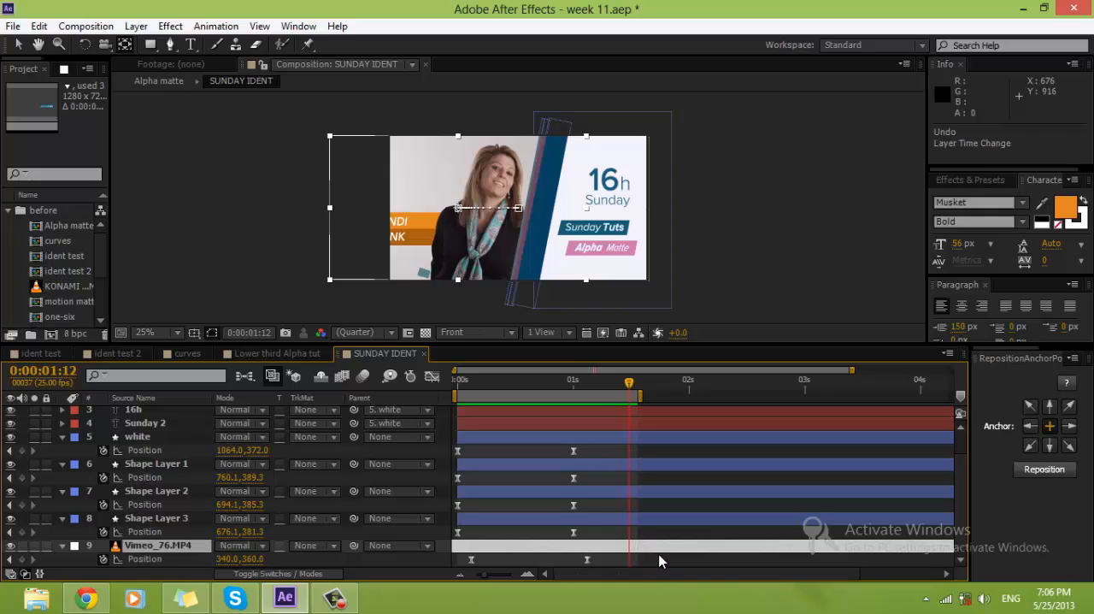
pyautogui.click(659, 561)
pyautogui.moveTo(580, 383)
pyautogui.mouseDown()
pyautogui.moveTo(459, 385)
pyautogui.moveTo(561, 381)
pyautogui.mouseUp()
pyautogui.press('KP_0')
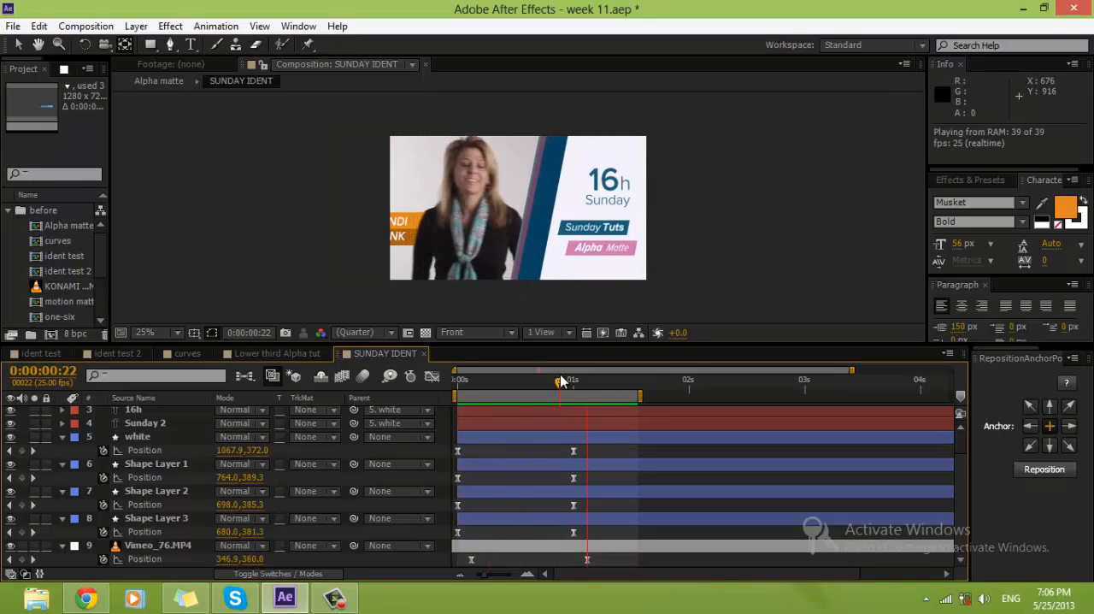
pyautogui.press('space')
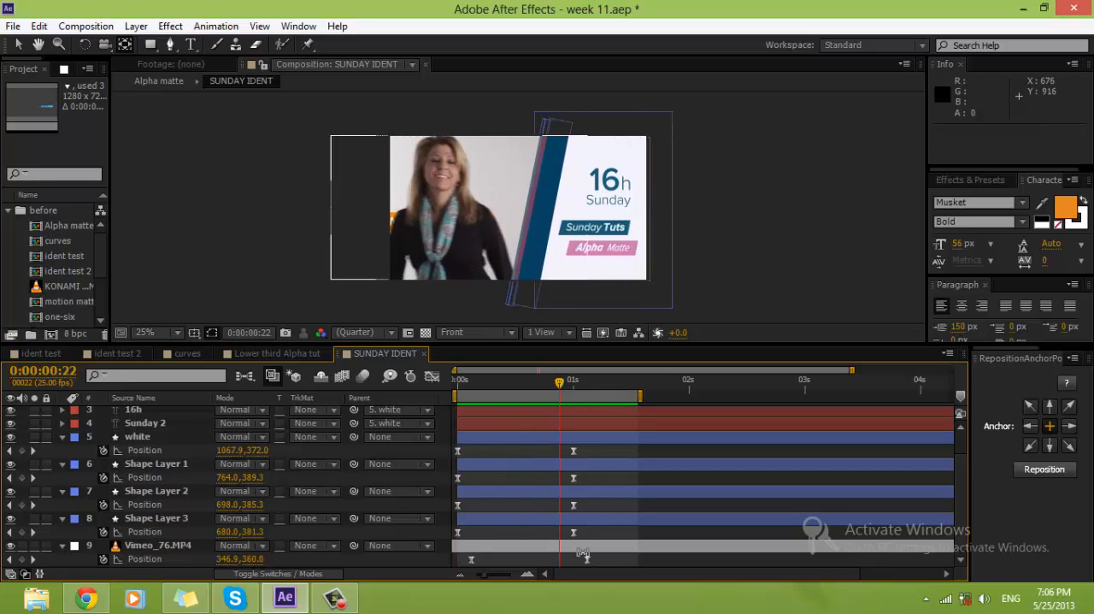
# Step: Move the Vimeo_76.MP4 layer to start at 0:00:00:00, with its Position keyframes at 0:00:00:03 and 0:00:01:03, and preview it
pyautogui.moveTo(541, 550); pyautogui.dragTo(787, 543)
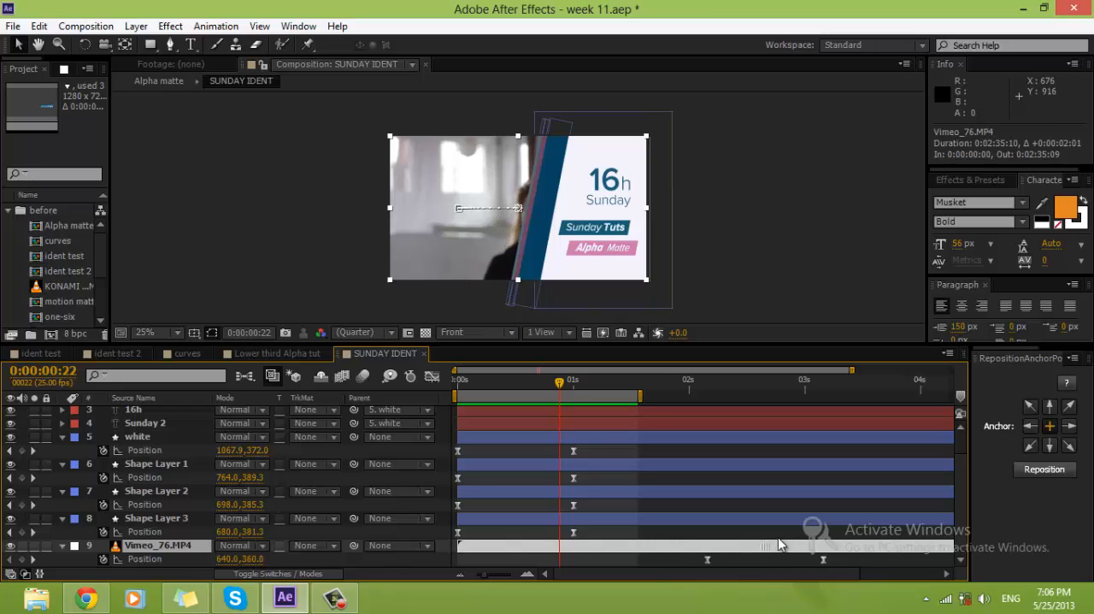
pyautogui.moveTo(506, 376); pyautogui.dragTo(444, 392)
pyautogui.moveTo(500, 549); pyautogui.dragTo(466, 551)
pyautogui.moveTo(838, 566); pyautogui.dragTo(490, 571)
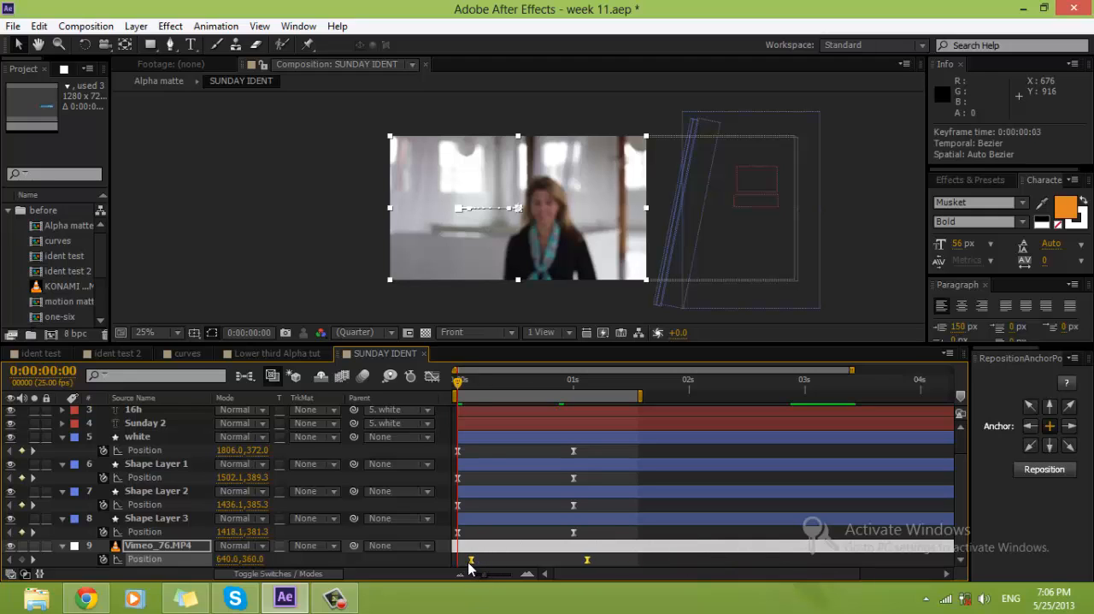
pyautogui.press('KP_0')
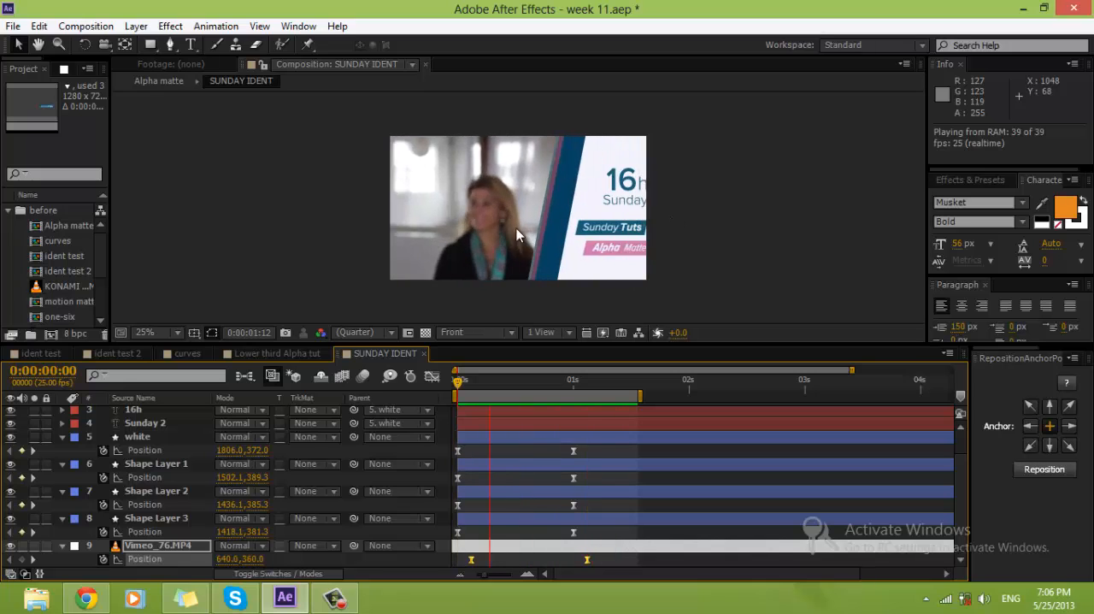
pyautogui.press('space')
pyautogui.click(643, 536)
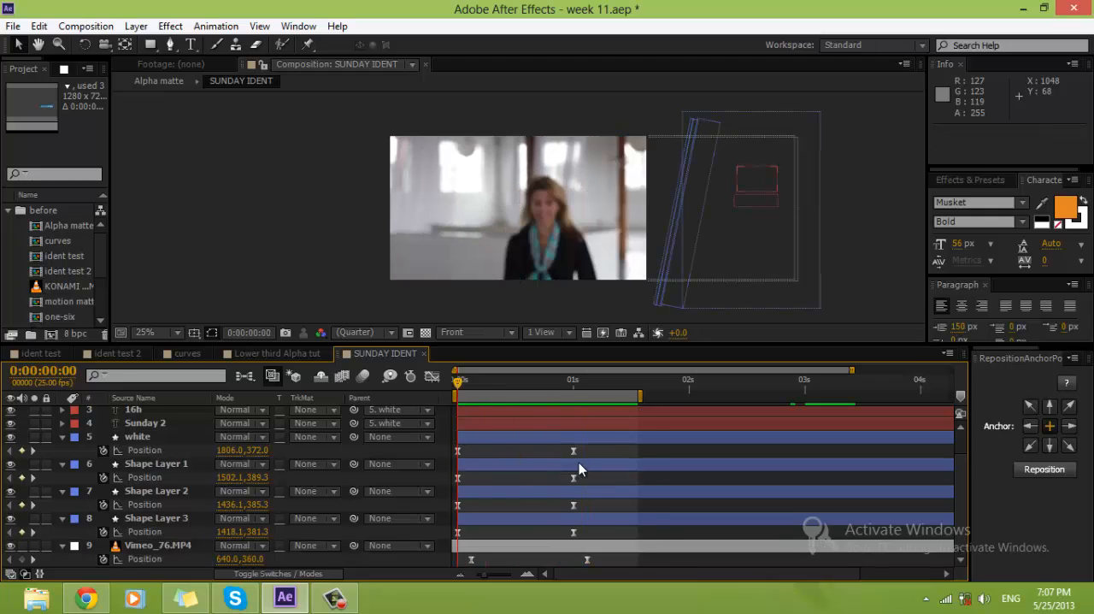
# Step: Stagger the end Position keyframes of Shape Layers 1, 2 and 3 to 0:00:01:02, 0:00:01:04 and 0:00:01:06, and preview them
pyautogui.moveTo(456, 384); pyautogui.dragTo(596, 412)
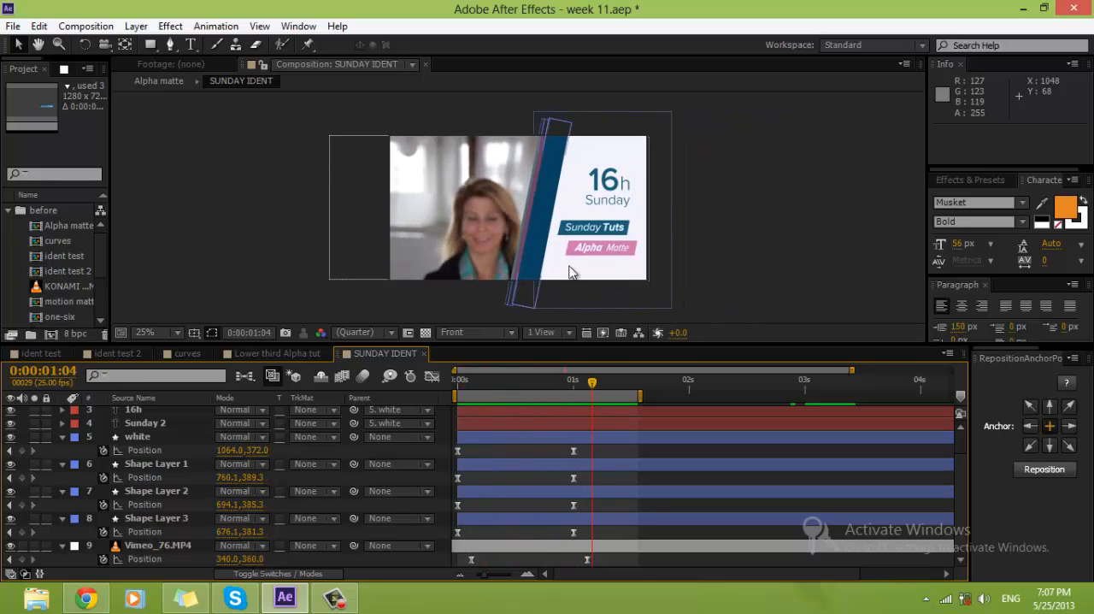
pyautogui.click(574, 451)
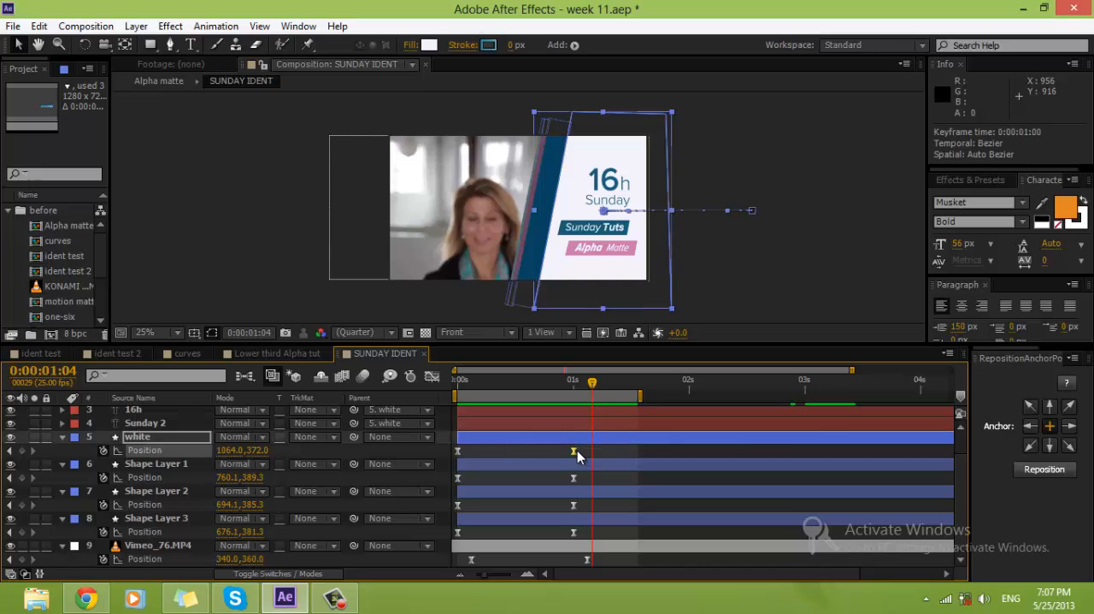
pyautogui.moveTo(574, 479); pyautogui.dragTo(600, 533)
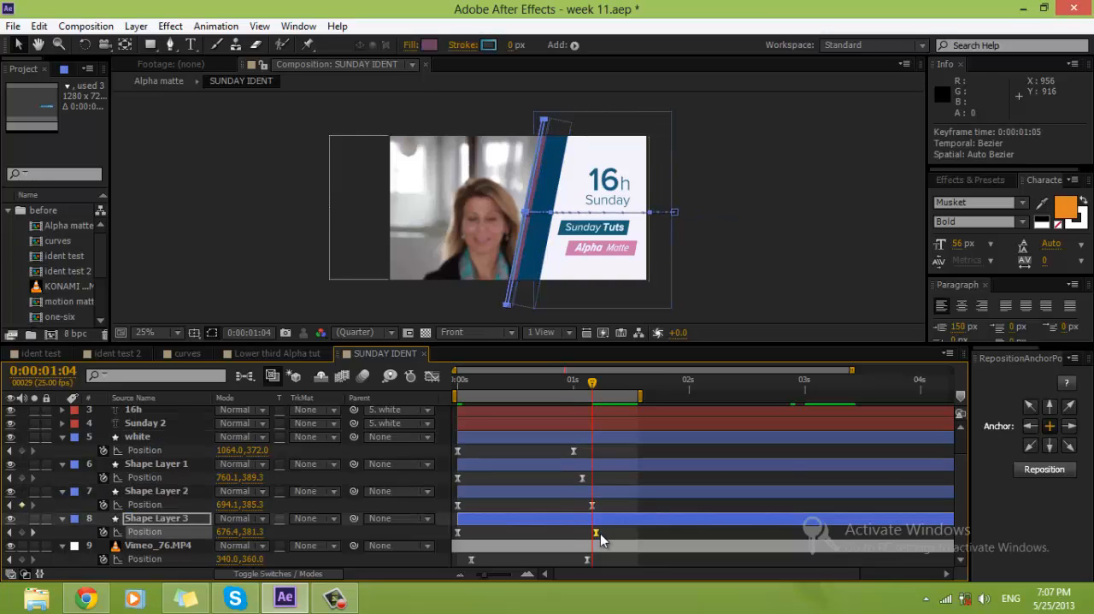
pyautogui.click(631, 511)
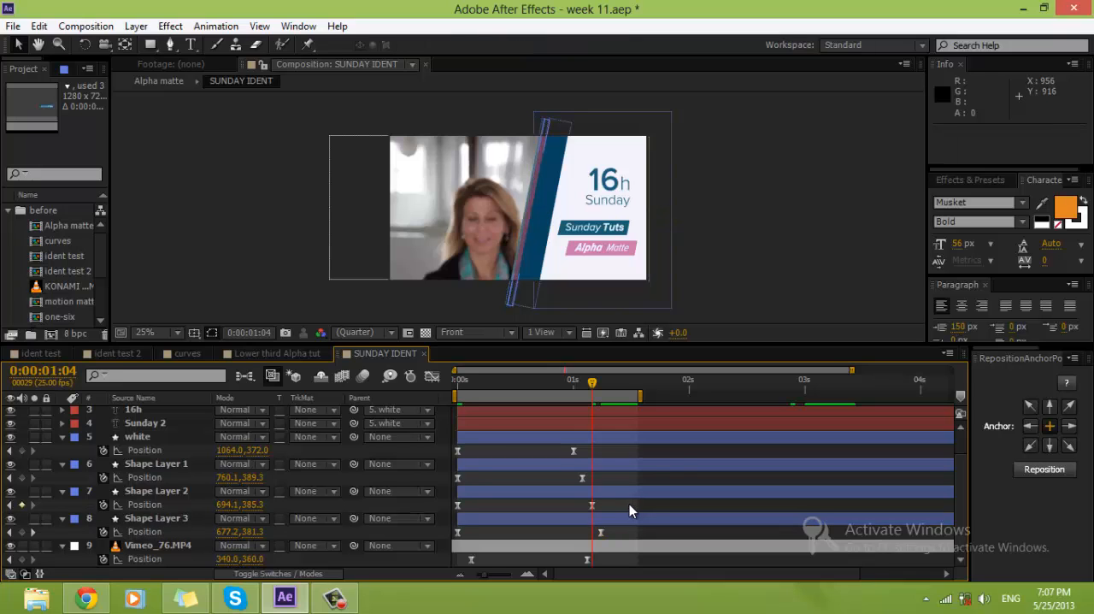
pyautogui.press('.')
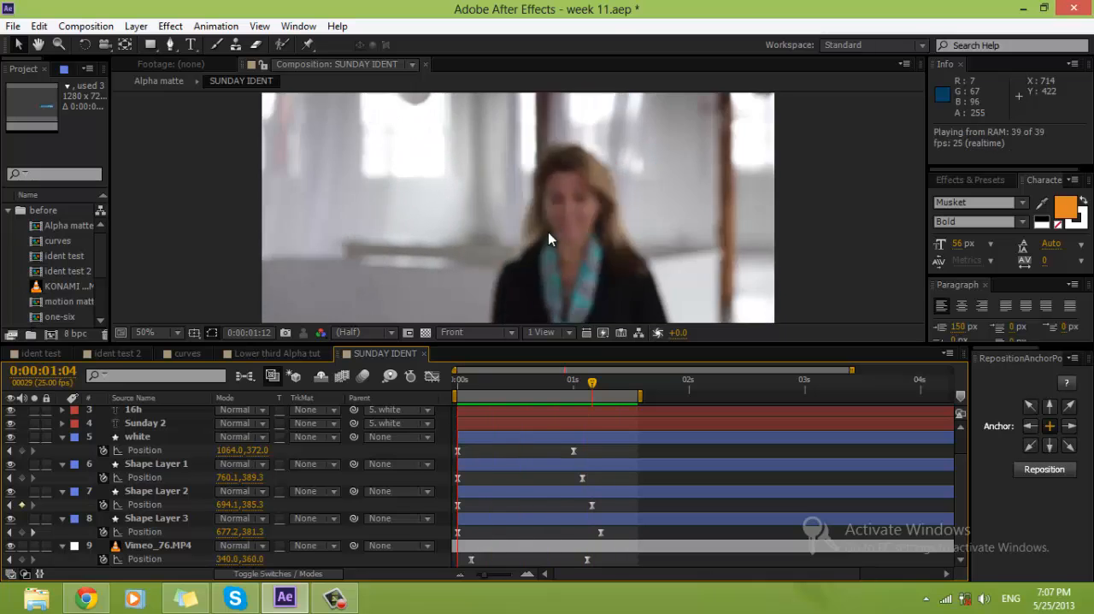
pyautogui.press('space')
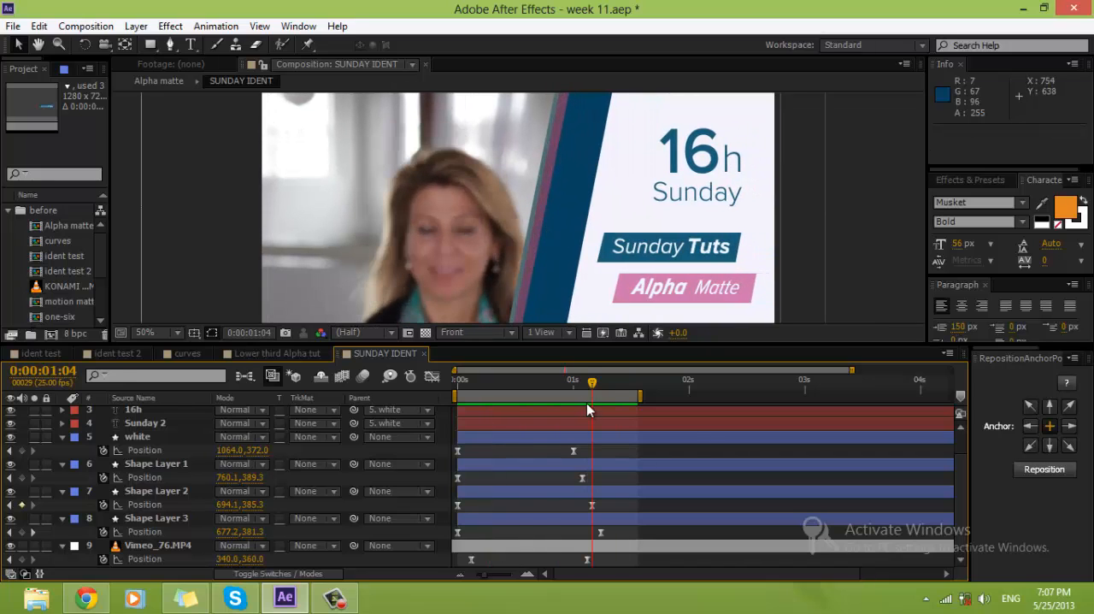
# Step: Shift the Shape Layer 1 stripe horizontally to Position 744.1, 389.3 on its 0:00:01:02 keyframe
pyautogui.moveTo(592, 384)
pyautogui.mouseDown()
pyautogui.moveTo(421, 391)
pyautogui.moveTo(602, 398)
pyautogui.mouseUp()
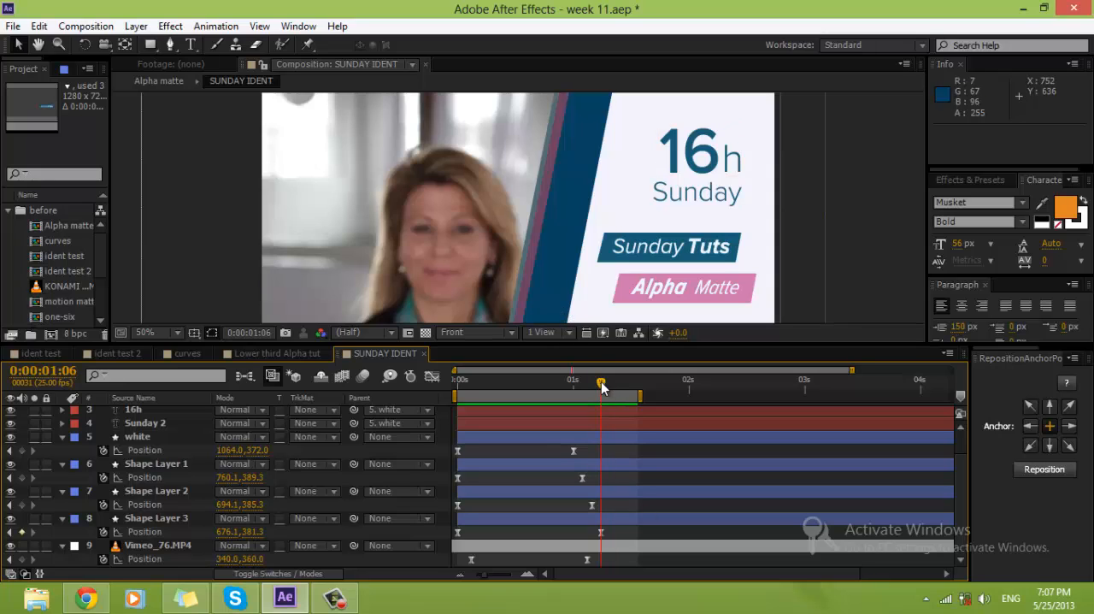
pyautogui.moveTo(602, 386); pyautogui.dragTo(586, 382)
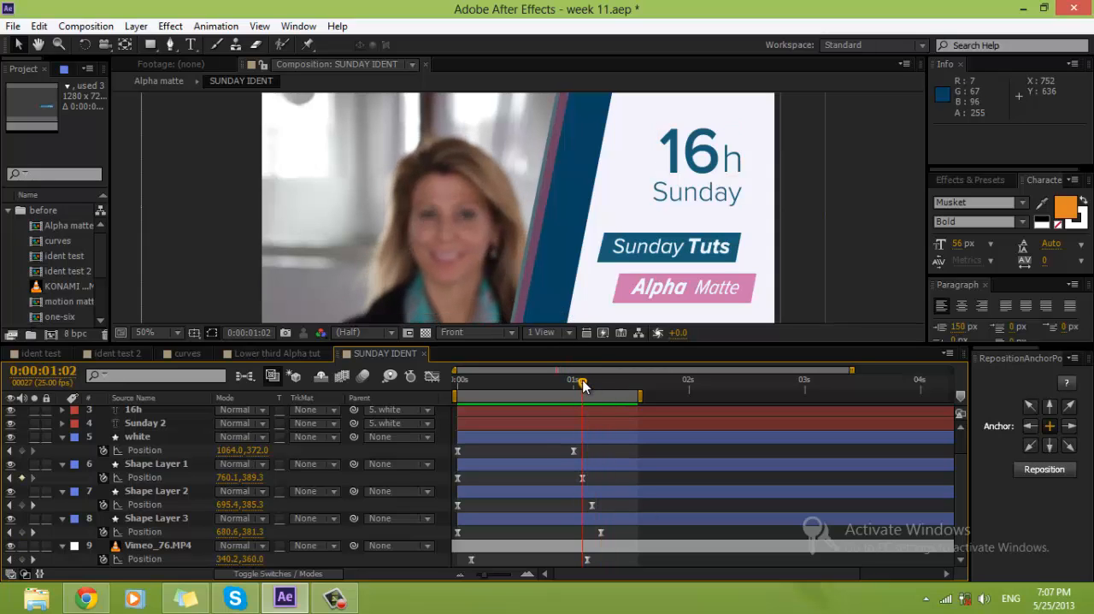
pyautogui.click(583, 477)
pyautogui.scroll(-1, 575, 321)
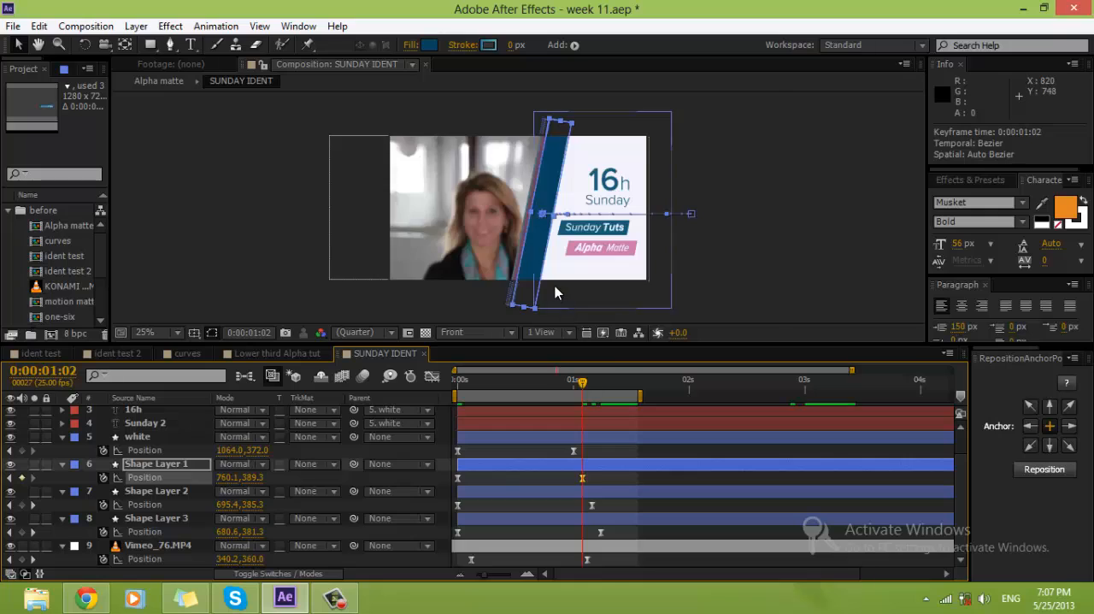
pyautogui.scroll(1, 555, 286)
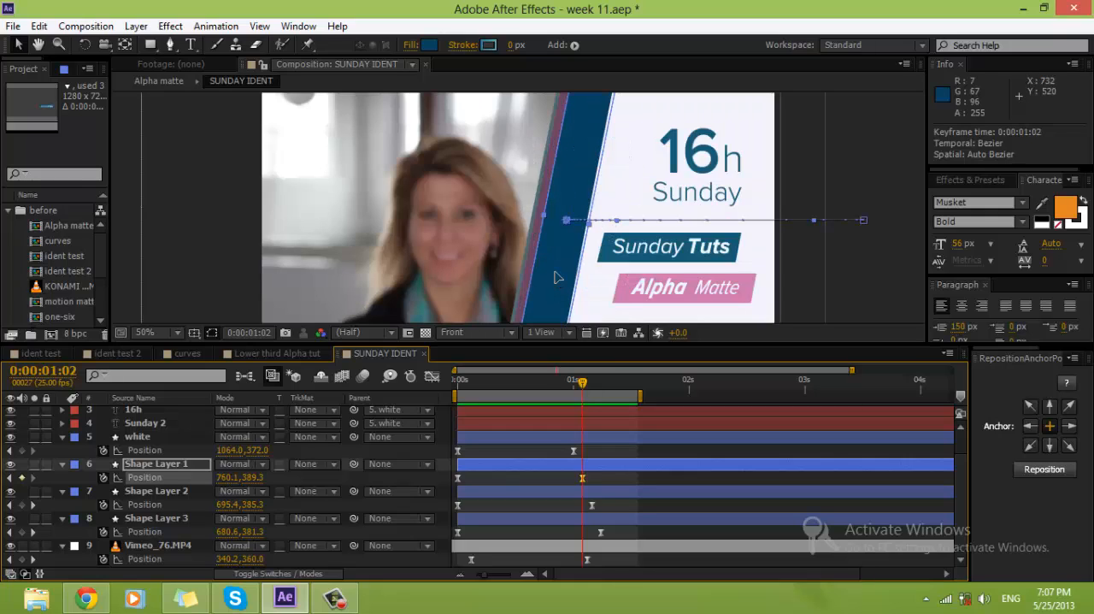
pyautogui.moveTo(554, 272); pyautogui.dragTo(548, 272)
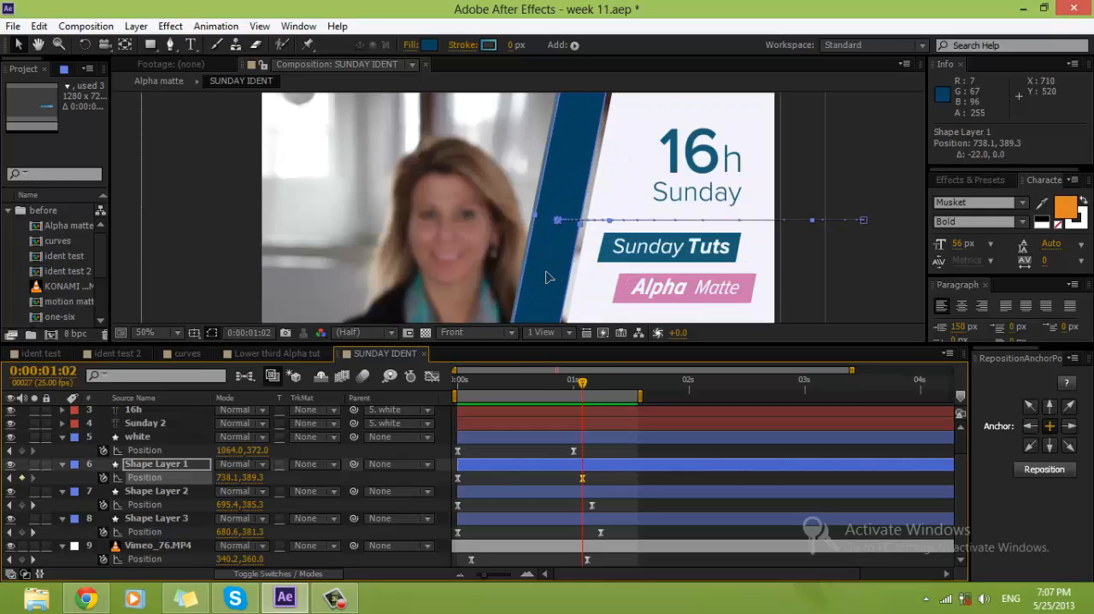
# Step: Shift the Shape Layer 2 stripe horizontally to Position 660.1, 385.3 on its 0:00:01:04 keyframe
pyautogui.click(592, 505)
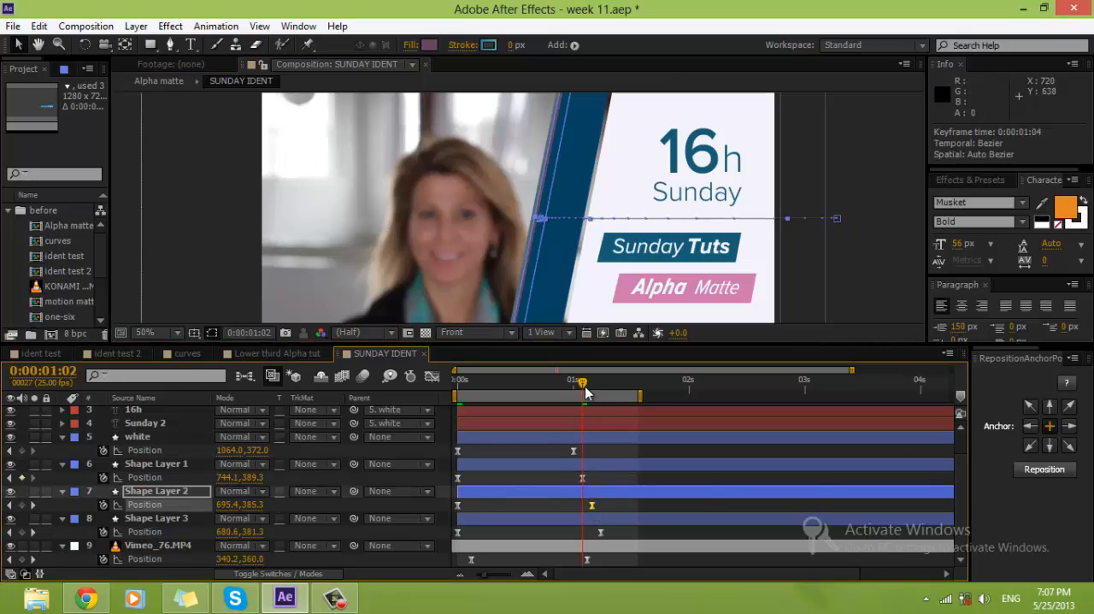
pyautogui.moveTo(586, 391); pyautogui.dragTo(592, 391)
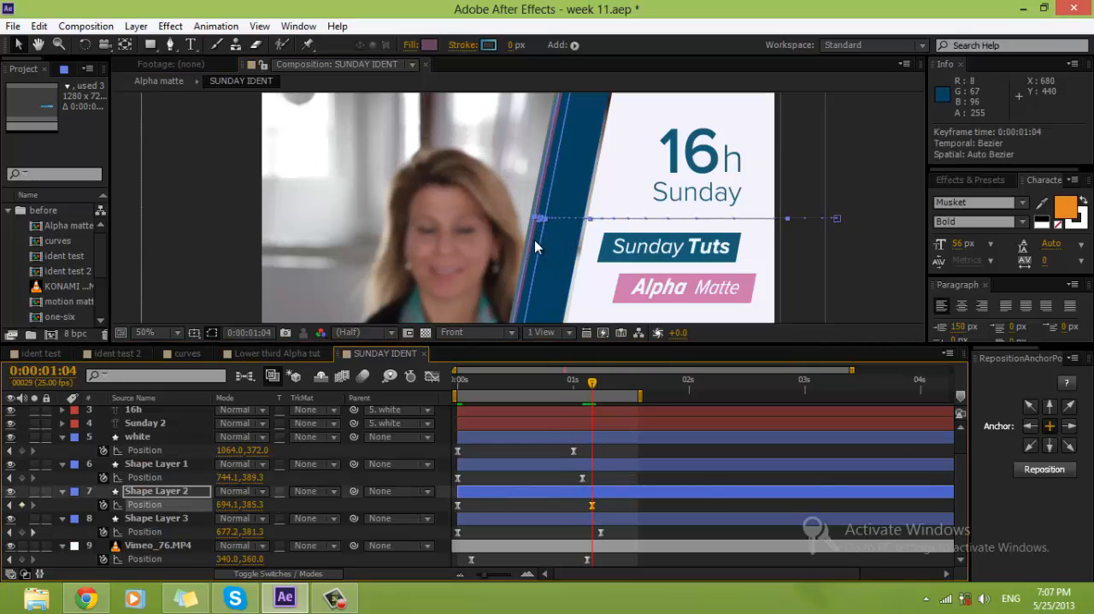
pyautogui.moveTo(532, 241); pyautogui.dragTo(523, 246)
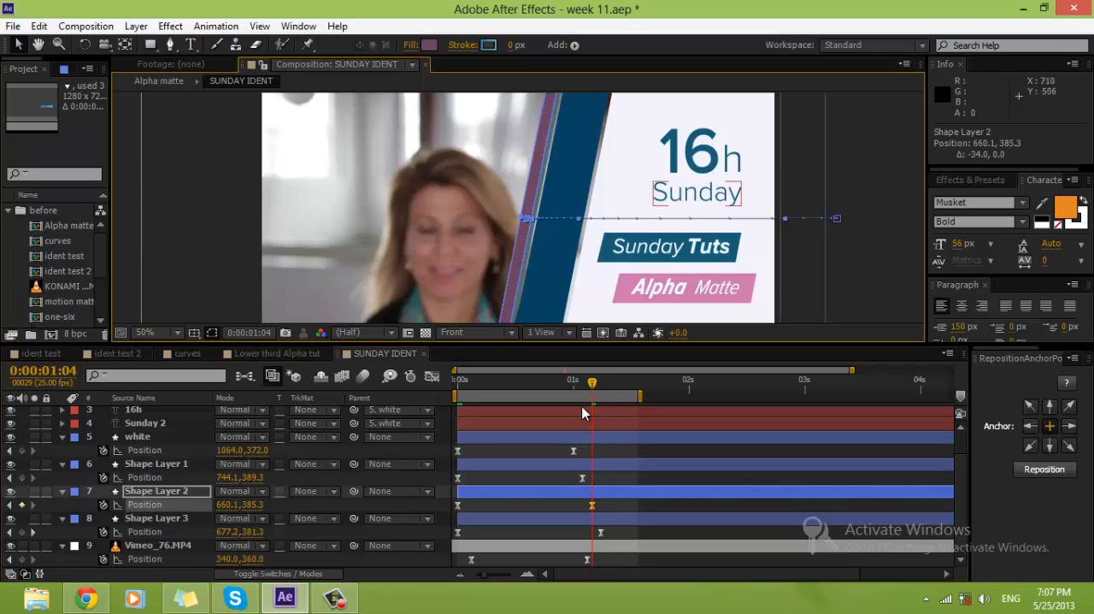
# Step: Shift the Shape Layer 3 stripe horizontally to Position 628.1, 381.3 on its 0:00:01:06 keyframe
pyautogui.moveTo(596, 382); pyautogui.dragTo(605, 382)
pyautogui.click(606, 523)
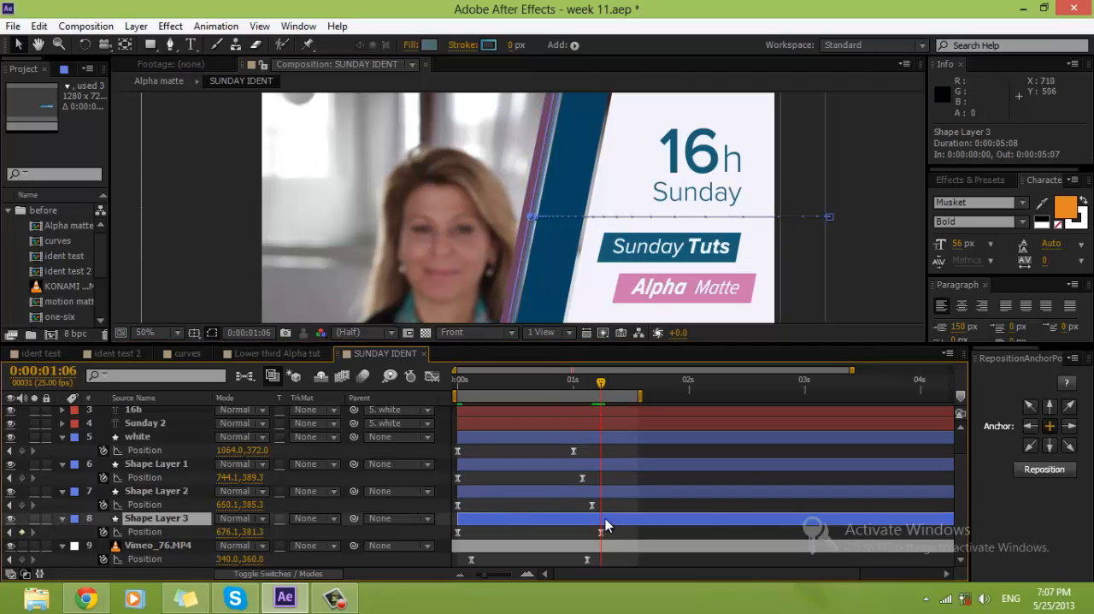
pyautogui.click(601, 532)
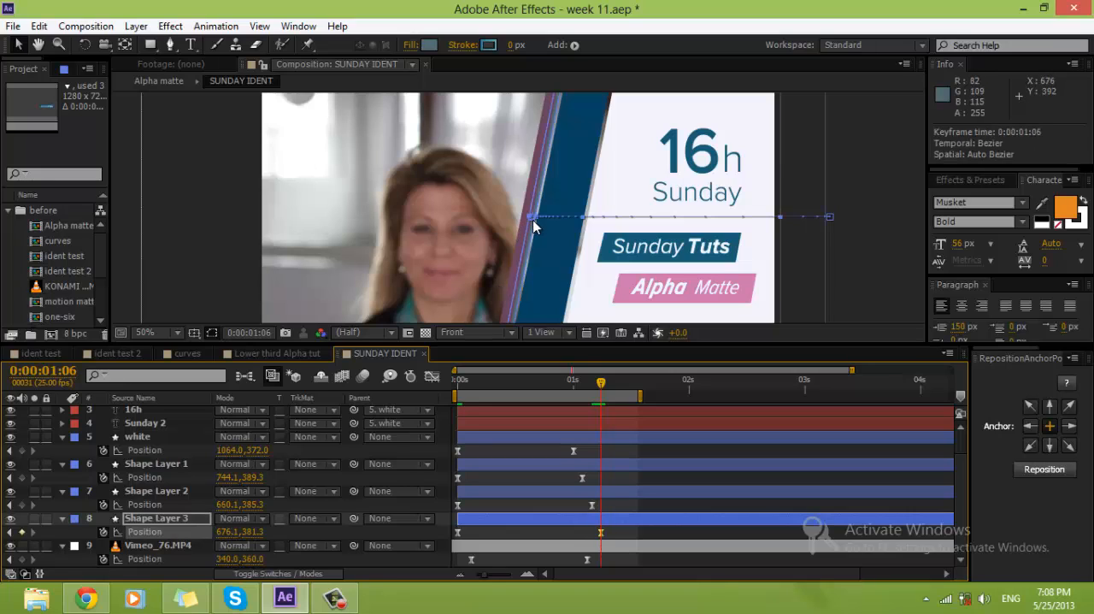
pyautogui.moveTo(533, 219); pyautogui.dragTo(512, 219)
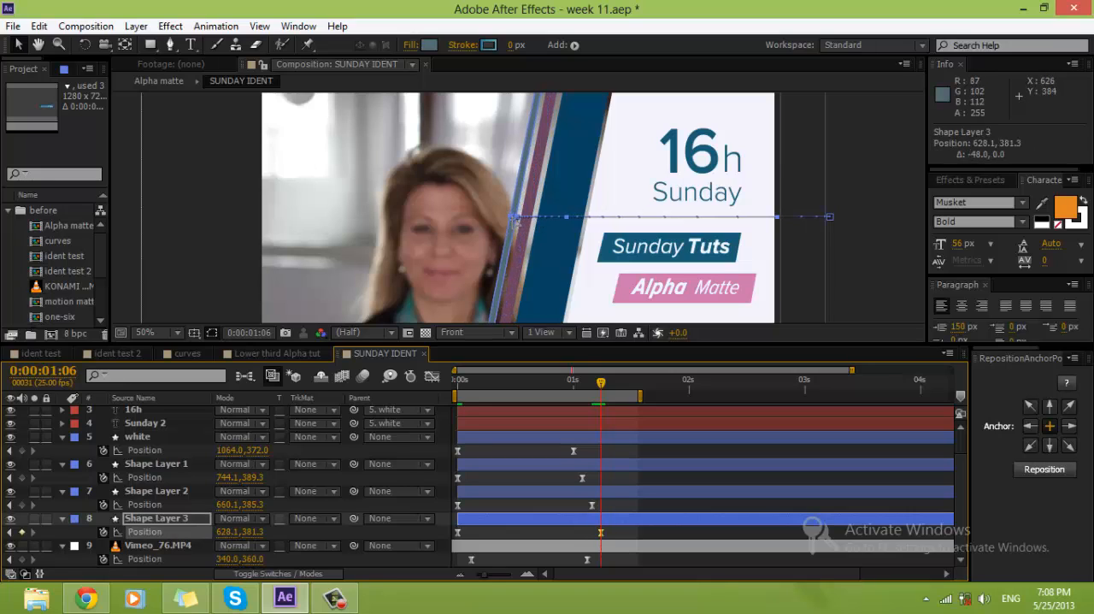
# Step: Preview the staggered stripe slide-in and move the current time to 0:00:00:03
pyautogui.click(693, 486)
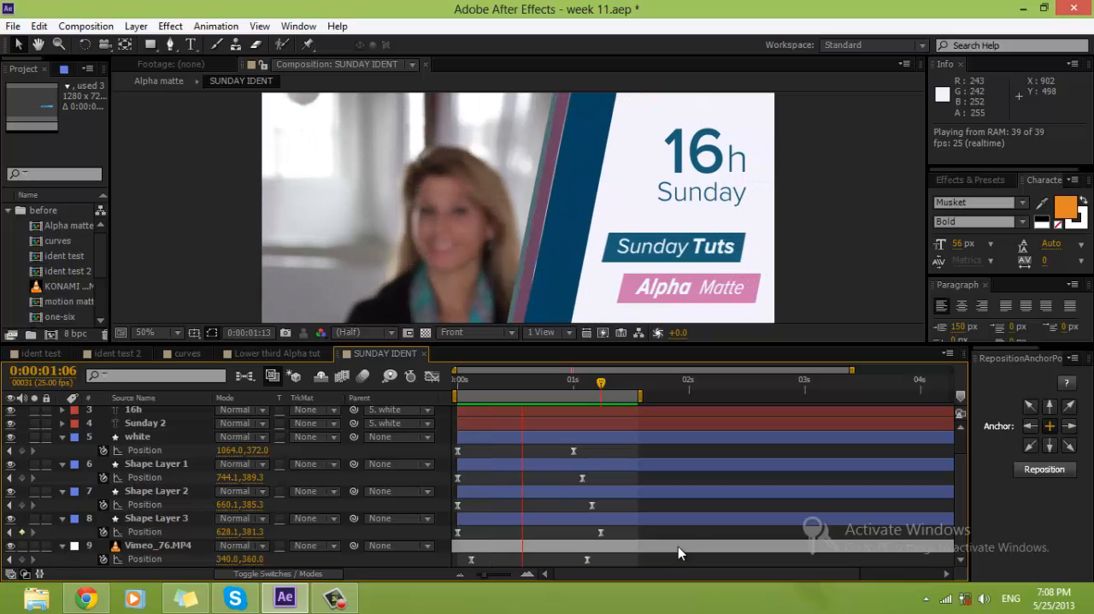
pyautogui.press('space')
pyautogui.click(475, 379)
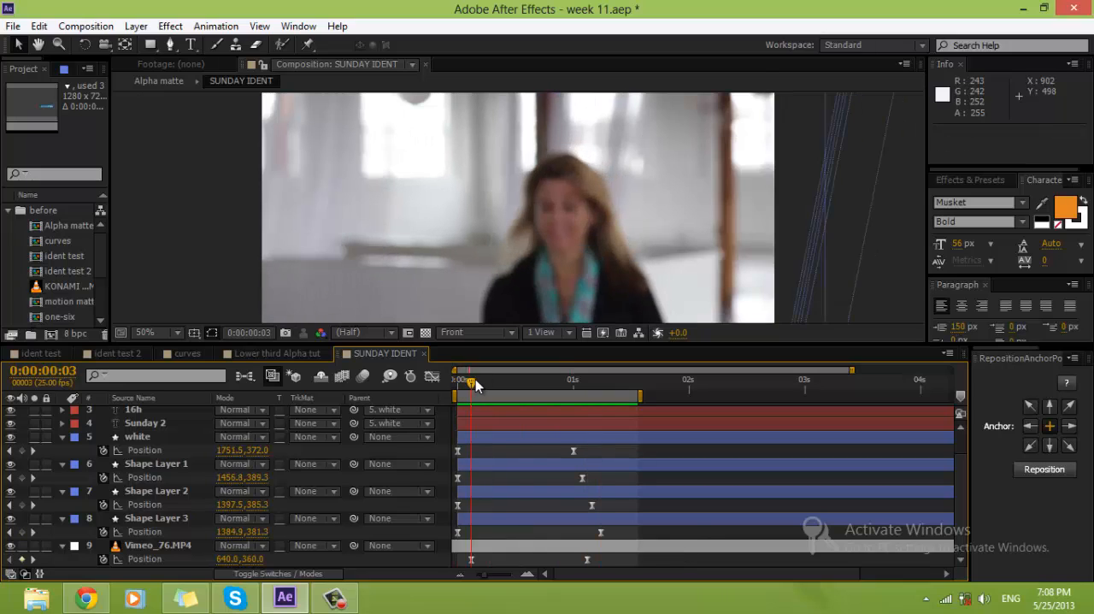
# Step: Stagger the starting Position keyframes of Shape Layers 1, 2 and 3 to frames 2, 4 and 6, and preview the slide-in
pyautogui.moveTo(459, 477); pyautogui.dragTo(486, 532)
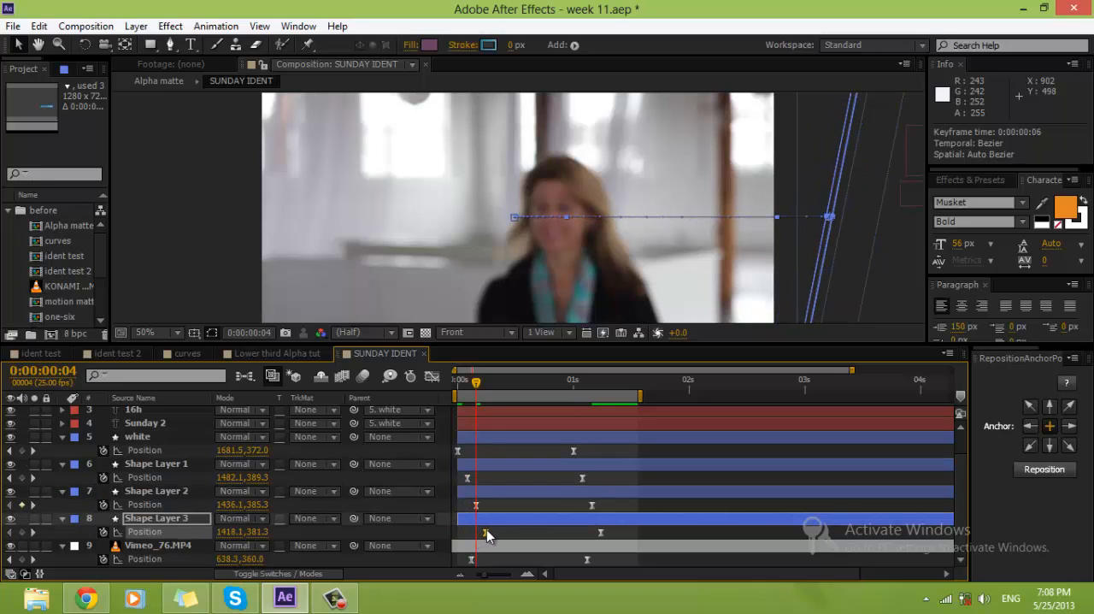
pyautogui.press('space')
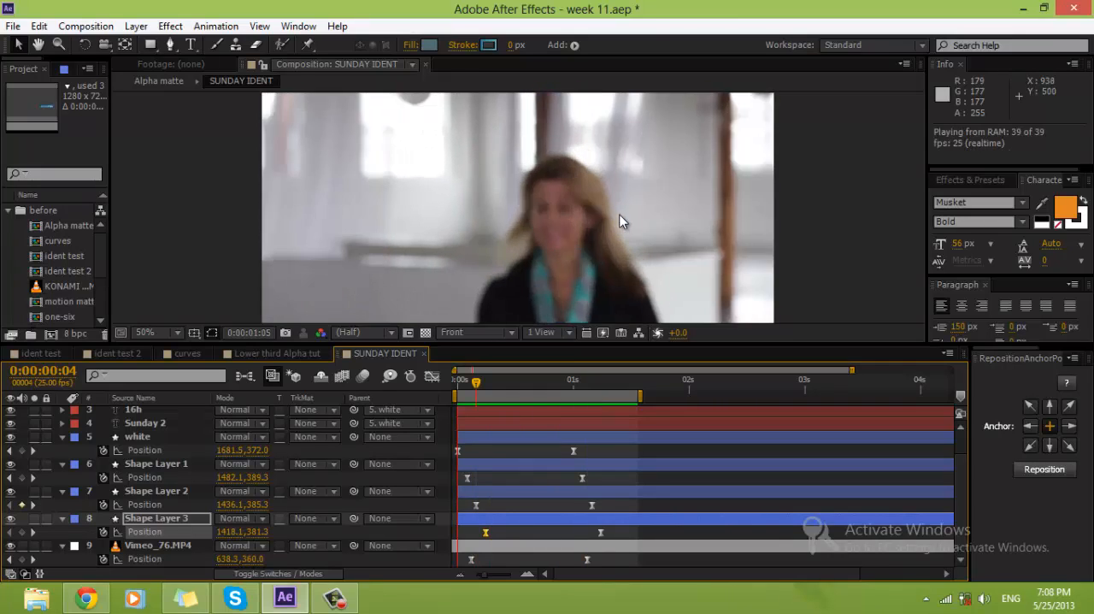
pyautogui.press('space')
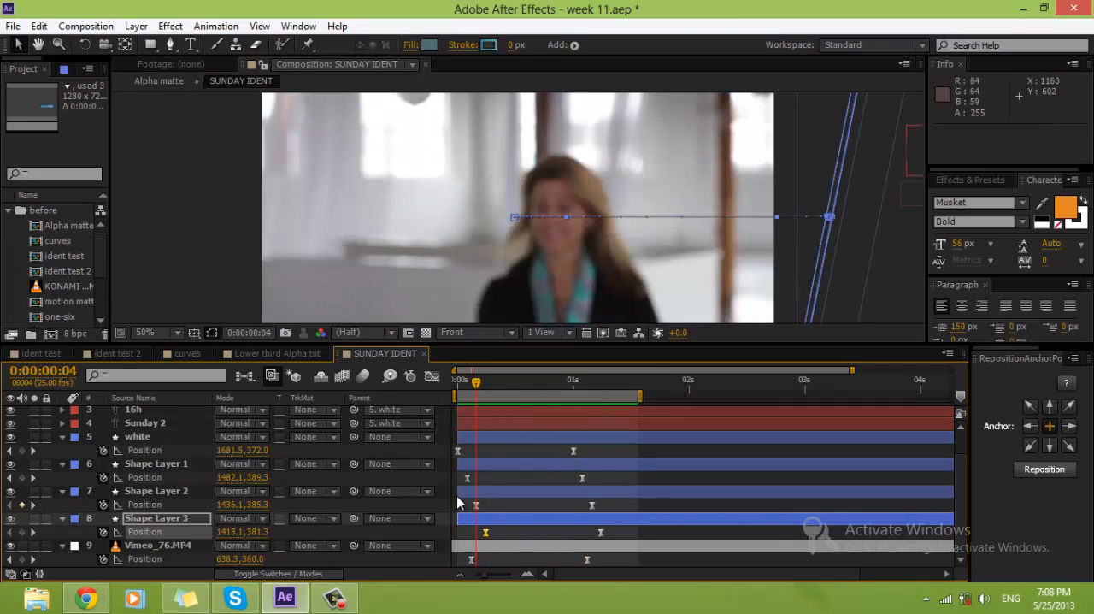
# Step: Add Rotation keyframes to Shape Layers 1, 2 and 3 at 0:00:01:14
pyautogui.moveTo(480, 381); pyautogui.dragTo(639, 391)
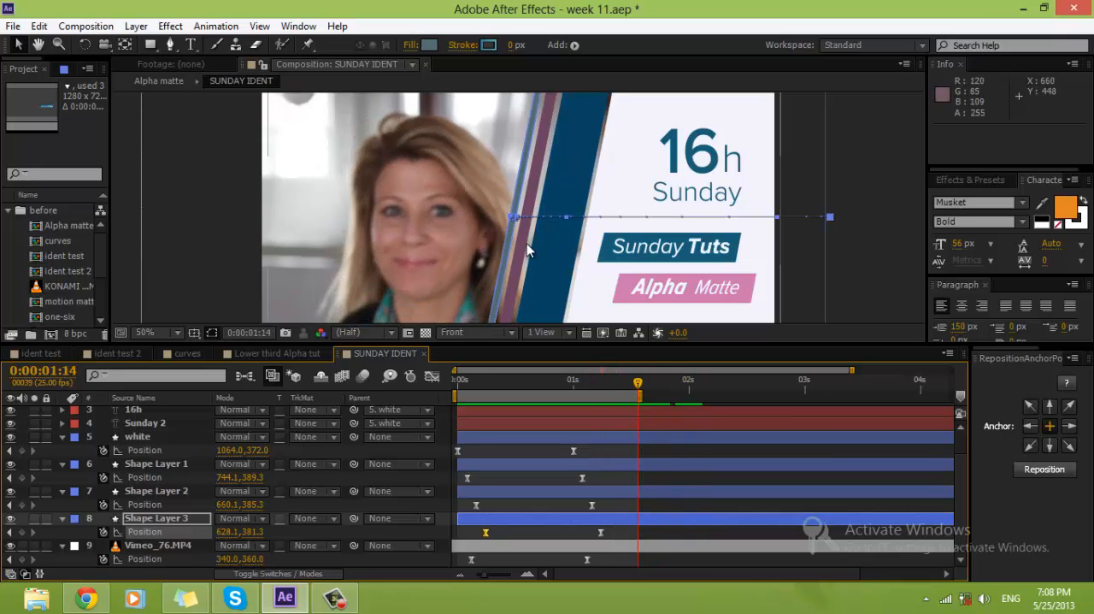
pyautogui.click(135, 521)
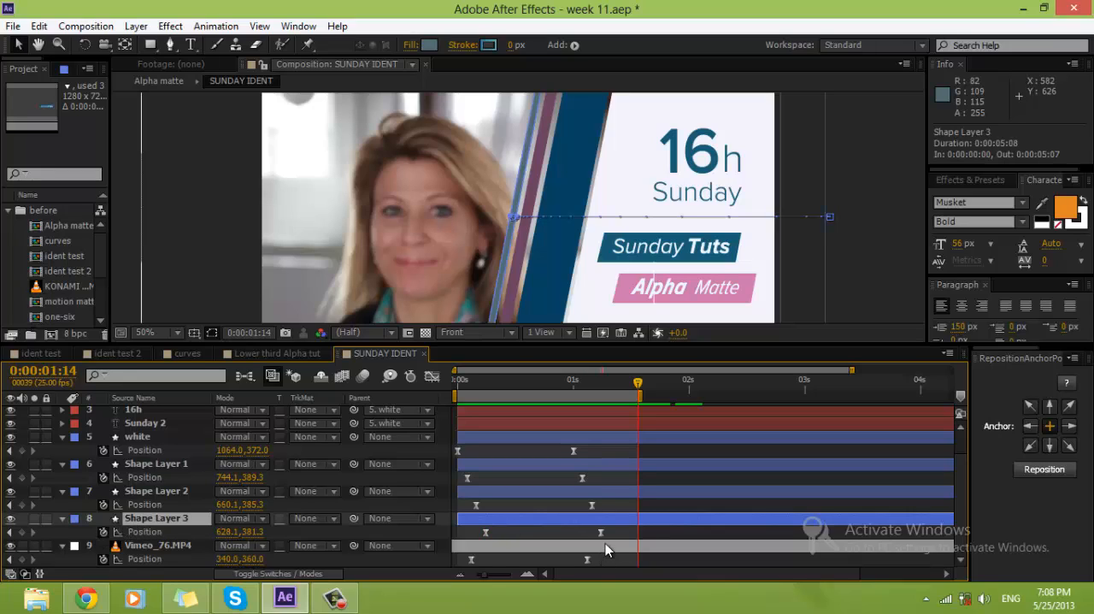
pyautogui.keyDown('shift'); pyautogui.click(148, 438); pyautogui.keyUp('shift')
pyautogui.keyDown('ctrl'); pyautogui.click(162, 448); pyautogui.keyUp('ctrl')
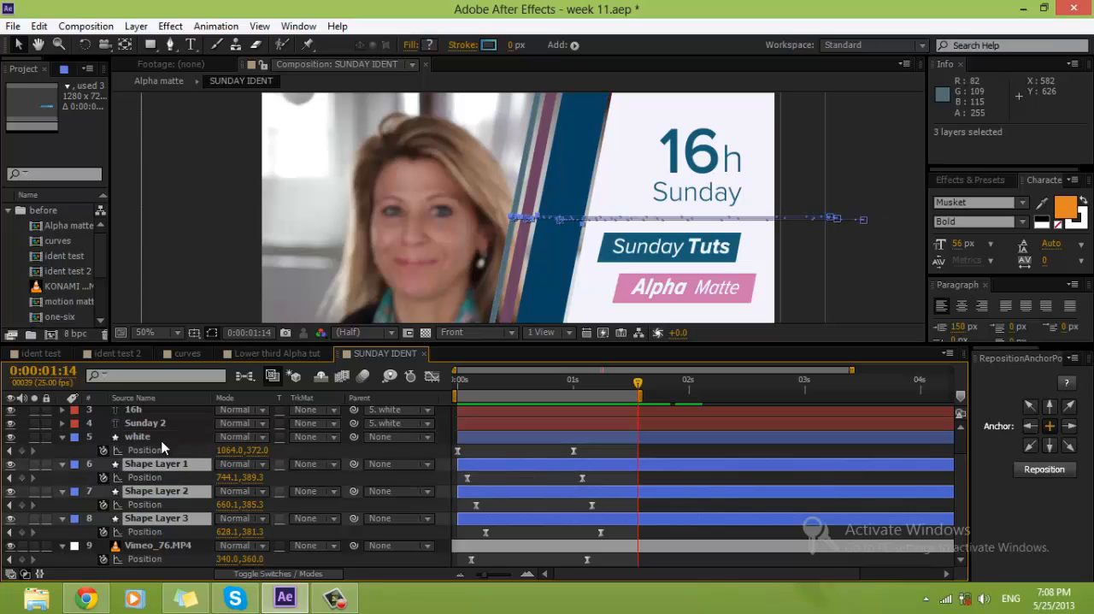
pyautogui.press('r')
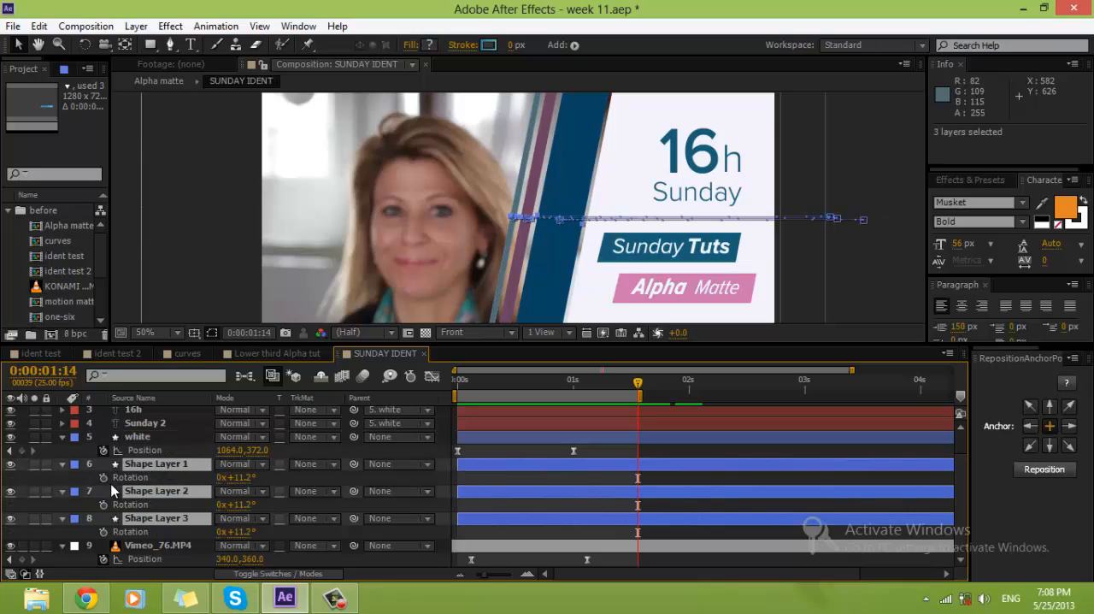
pyautogui.hotkey('alt', 'shift', 'r')
# Step: At 0:00:01:24, set Rotation to 13.2° on Shape Layer 1, 16.2° on Shape Layer 2 and 8.2° on Shape Layer 3
pyautogui.hotkey('shift', 'pagedown')
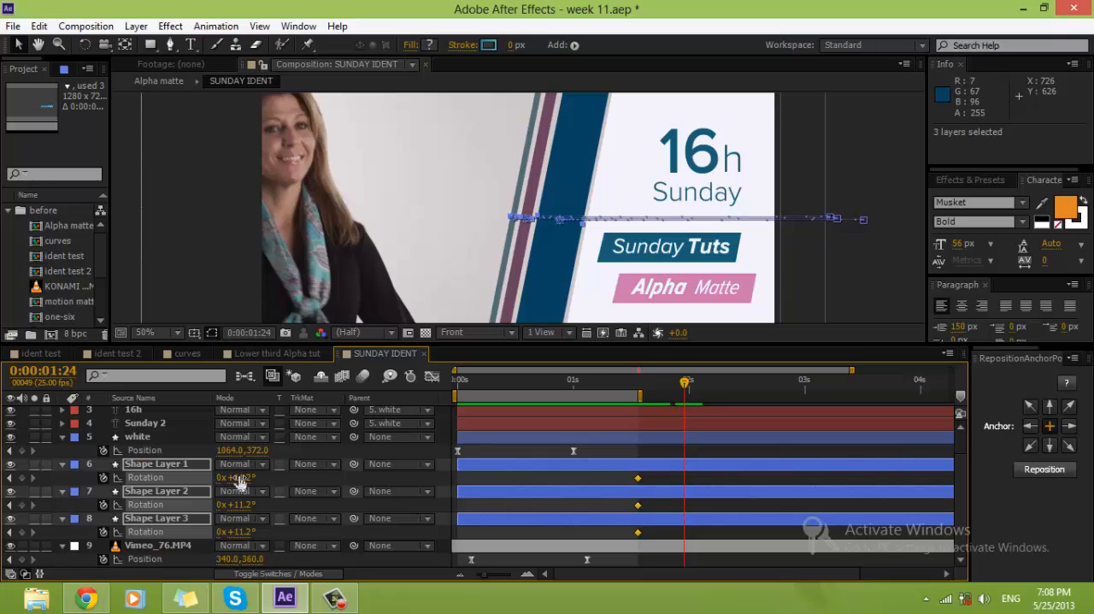
pyautogui.click(609, 484)
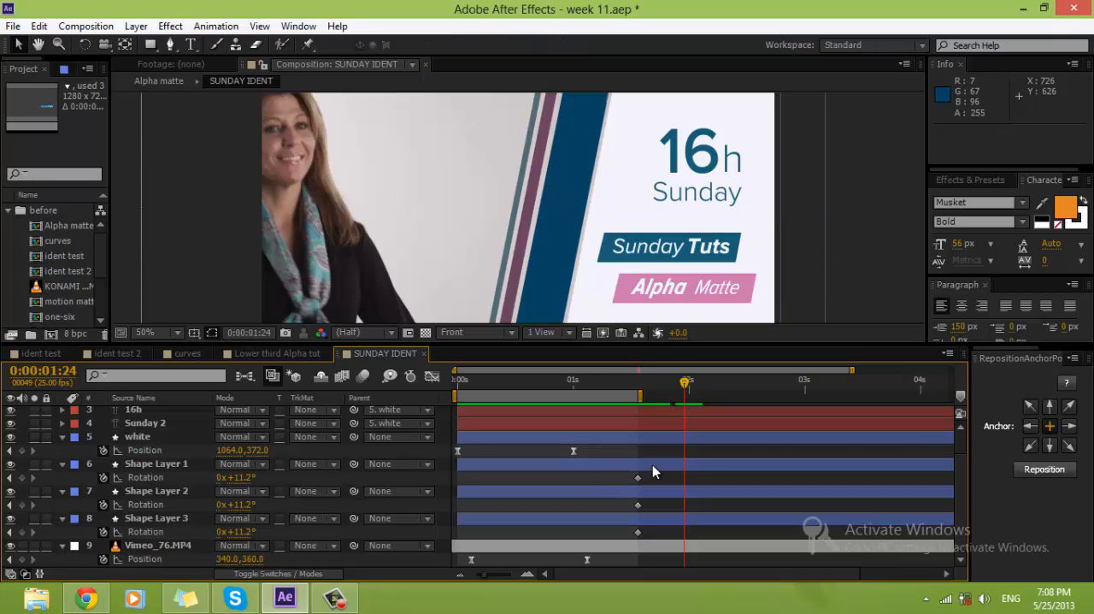
pyautogui.click(652, 465)
pyautogui.moveTo(245, 483); pyautogui.dragTo(243, 477)
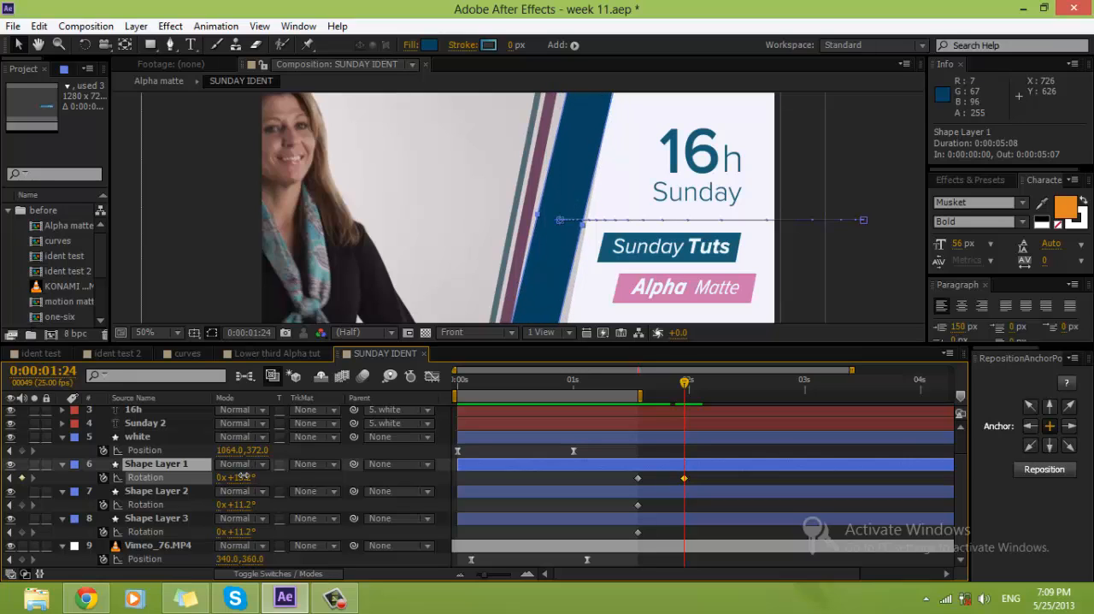
pyautogui.click(663, 492)
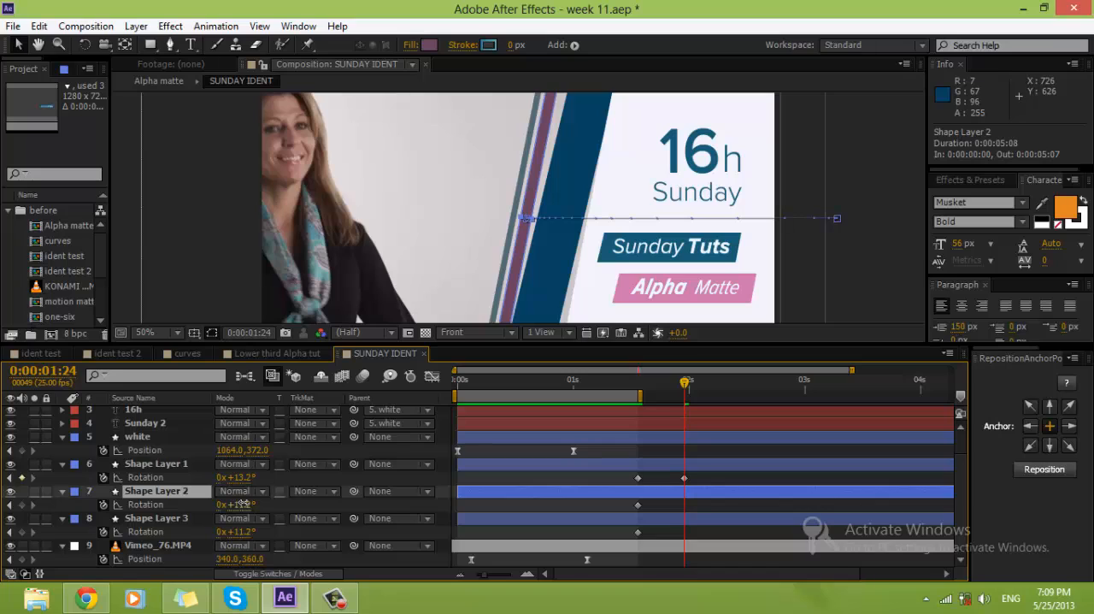
pyautogui.moveTo(244, 504); pyautogui.dragTo(244, 505)
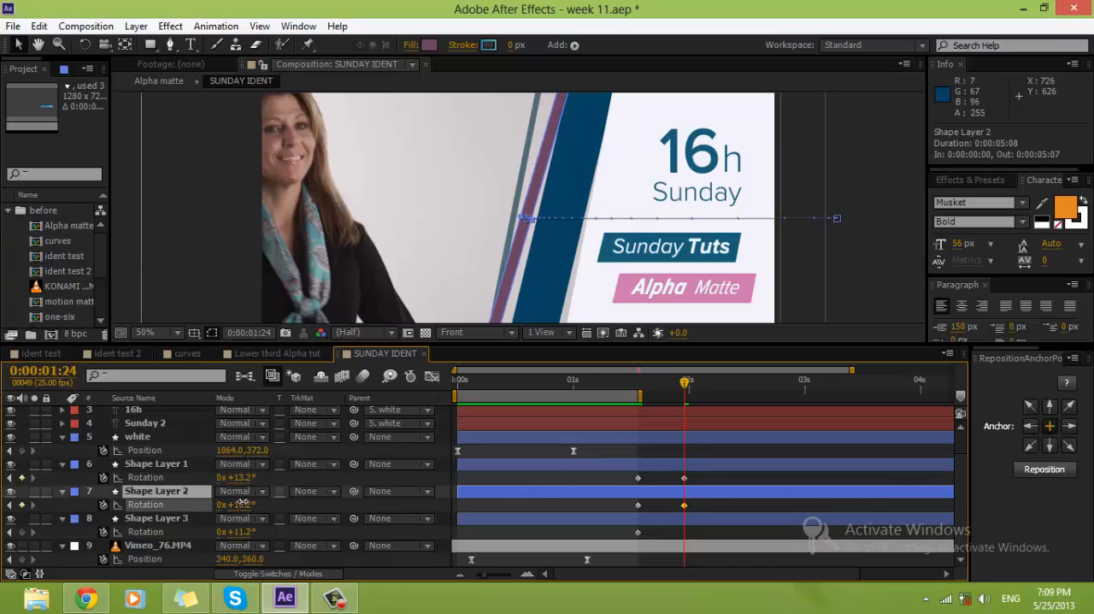
pyautogui.click(579, 518)
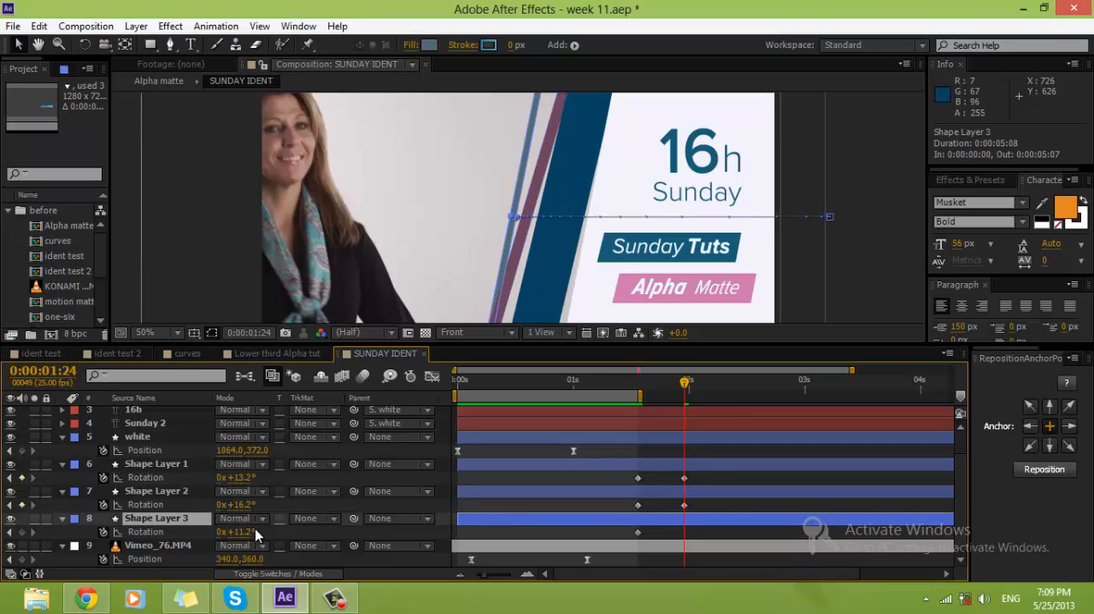
pyautogui.moveTo(242, 531); pyautogui.dragTo(243, 531)
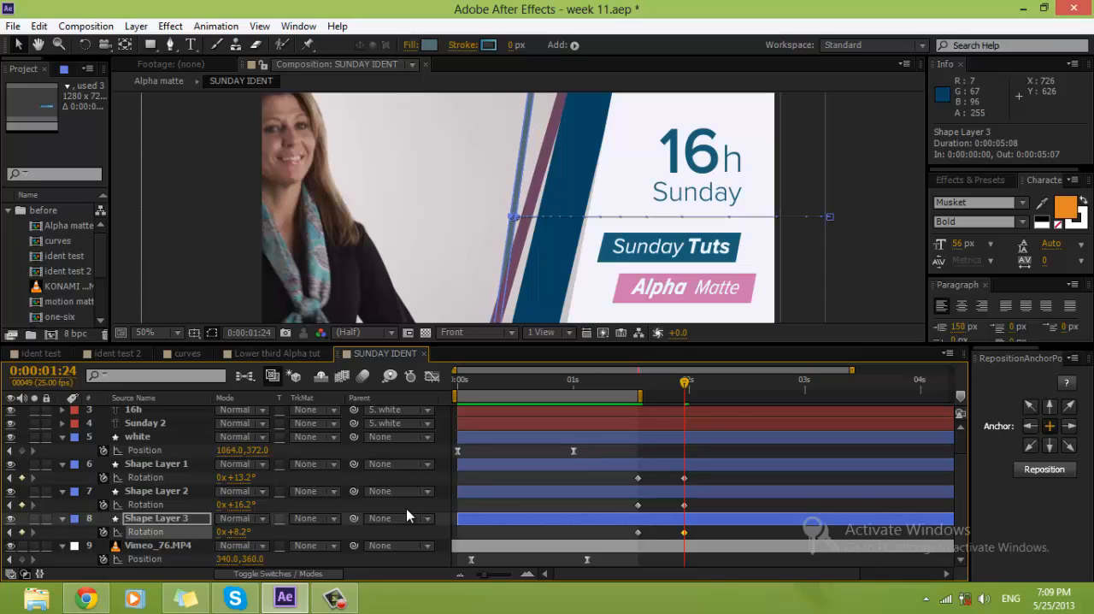
# Step: Apply Easy Ease to all Rotation keyframes of Shape Layers 1, 2 and 3
pyautogui.moveTo(647, 393); pyautogui.dragTo(687, 409)
pyautogui.moveTo(697, 479); pyautogui.dragTo(612, 557)
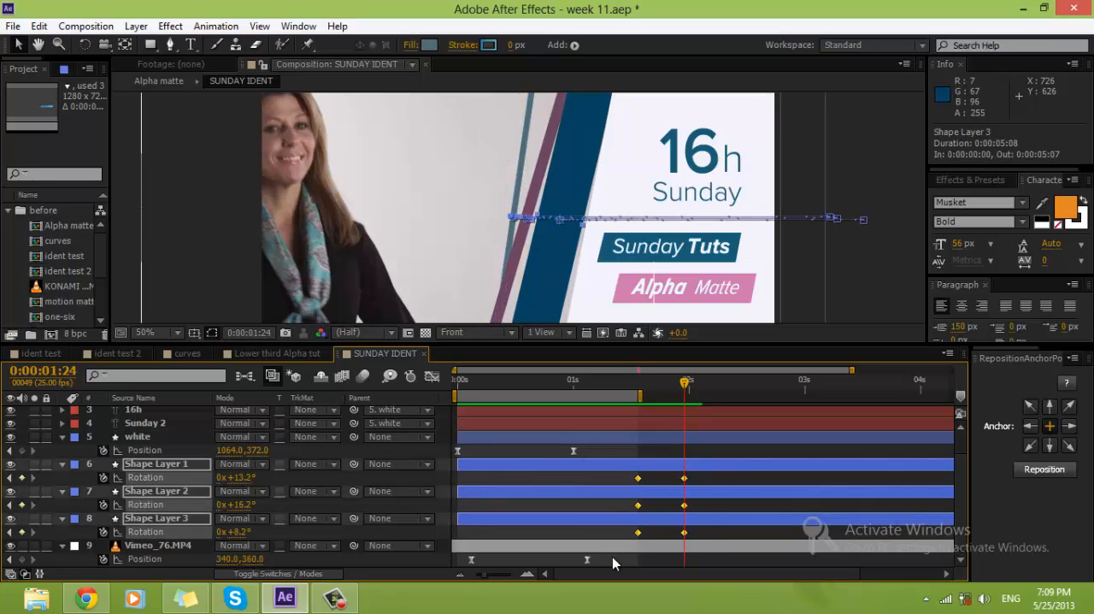
pyautogui.rightClick(682, 479)
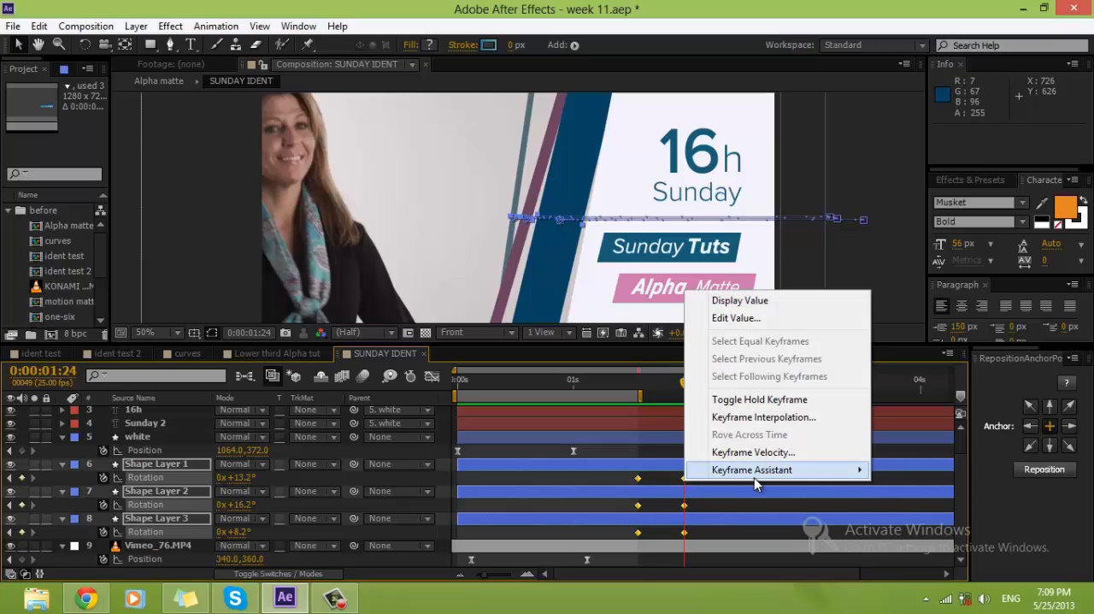
pyautogui.moveTo(754, 477)
pyautogui.click(500, 369)
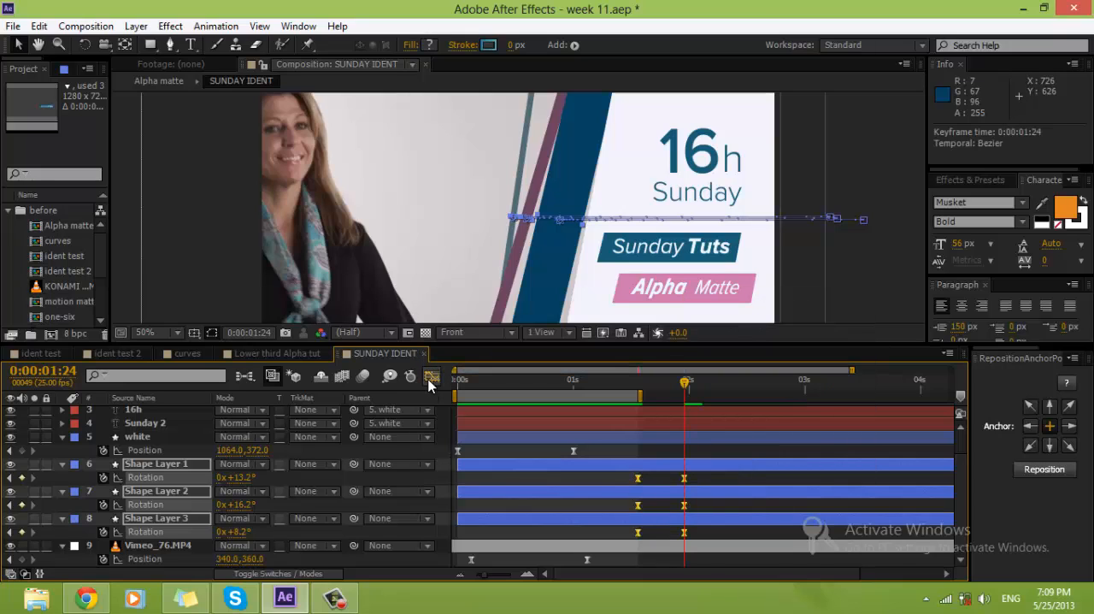
# Step: Reshape the stripes' Rotation speed curves to peak near 0:00:01:16 and slow gradually into the 0:00:01:24 keyframes
pyautogui.click(431, 376)
pyautogui.moveTo(719, 464); pyautogui.dragTo(673, 489)
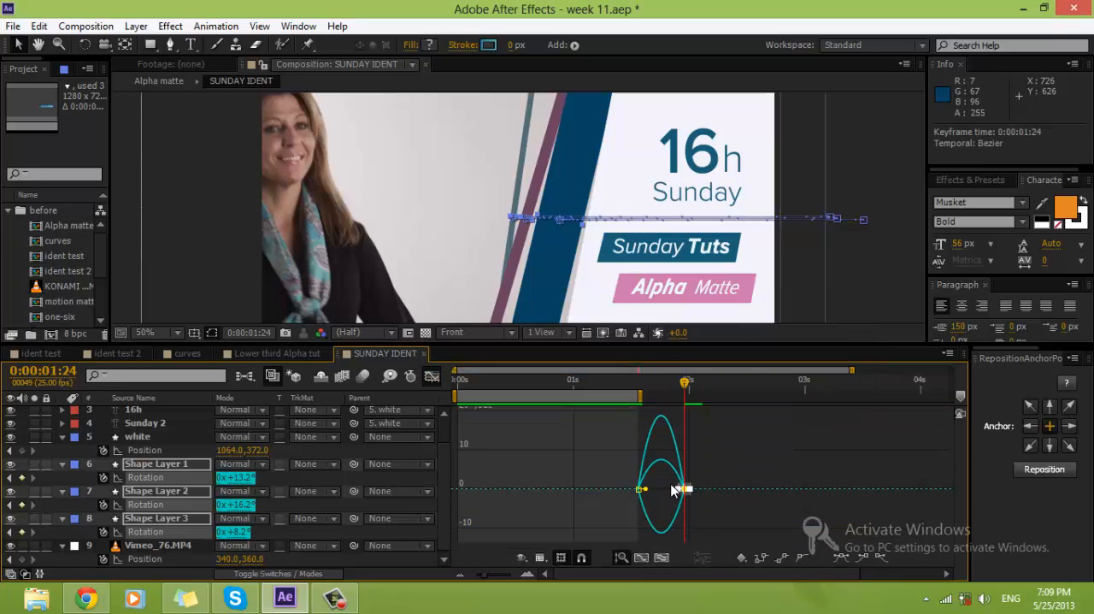
pyautogui.click(661, 559)
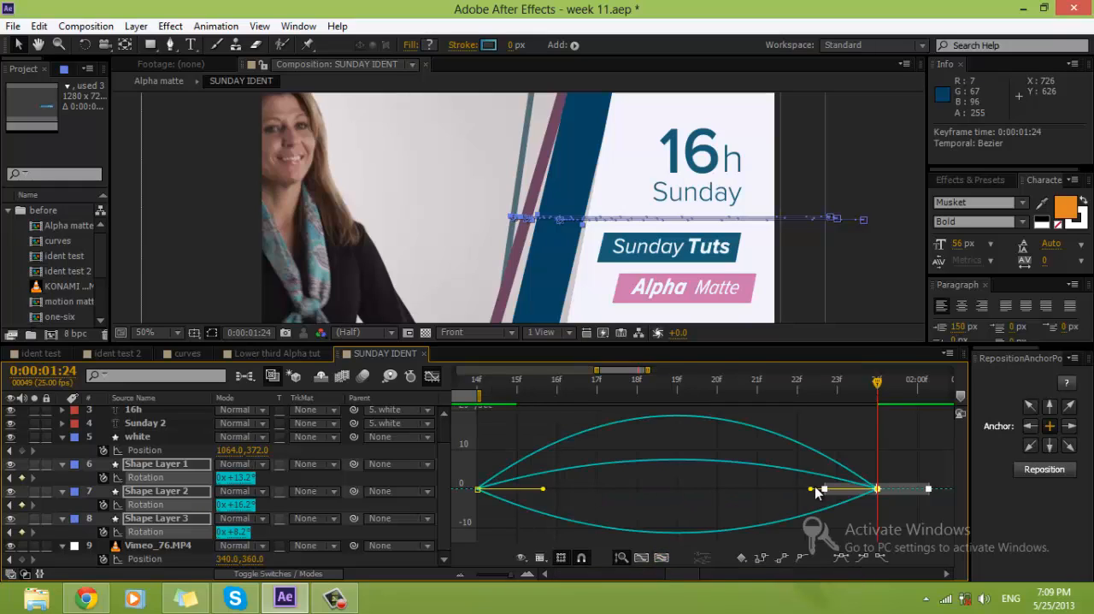
pyautogui.moveTo(810, 489); pyautogui.dragTo(677, 490)
pyautogui.click(790, 446)
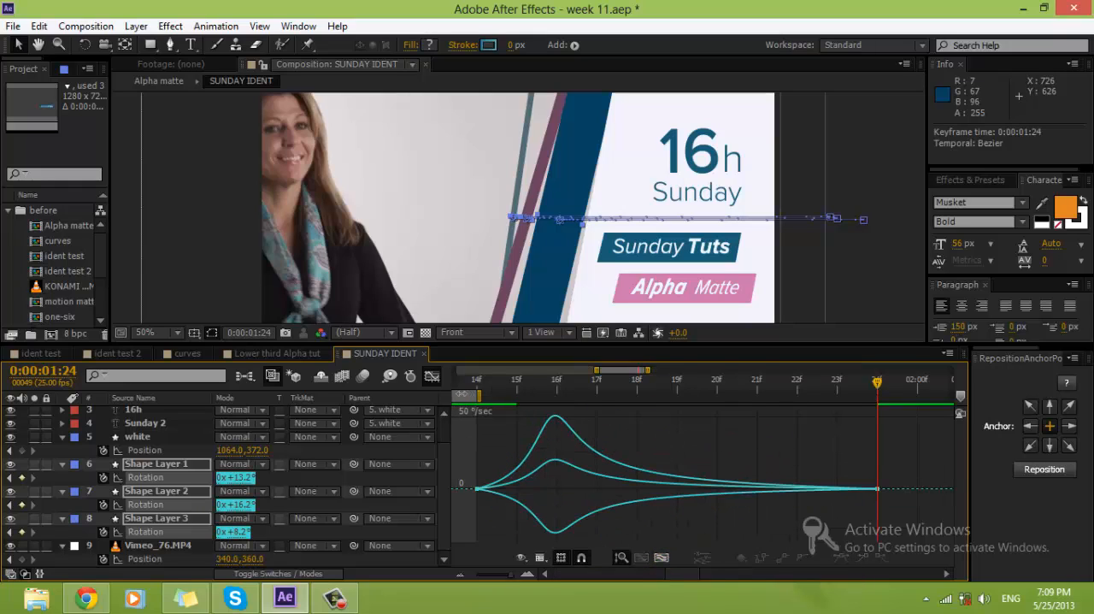
# Step: Extend the work area end to 0:00:01:24 and preview the stripes' rotation
pyautogui.moveTo(484, 401); pyautogui.dragTo(914, 401)
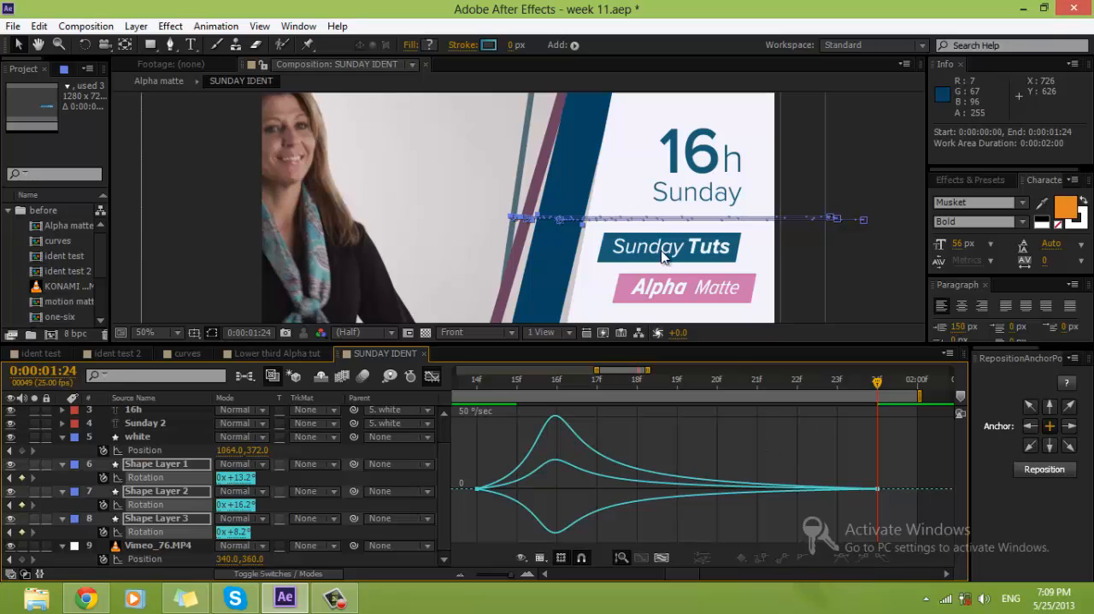
pyautogui.press('KP_0')
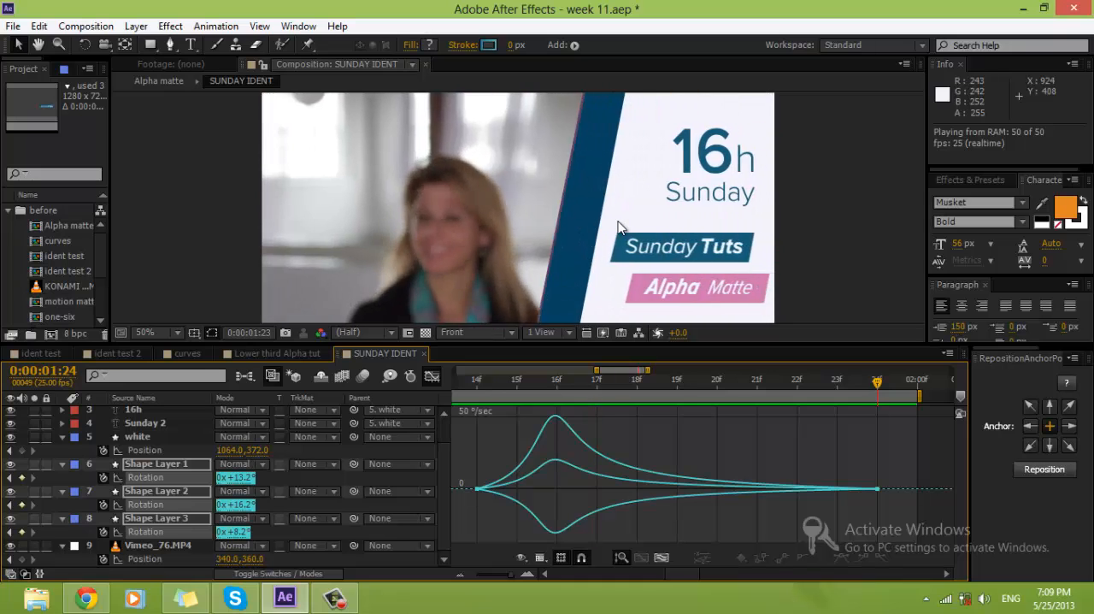
pyautogui.press('space')
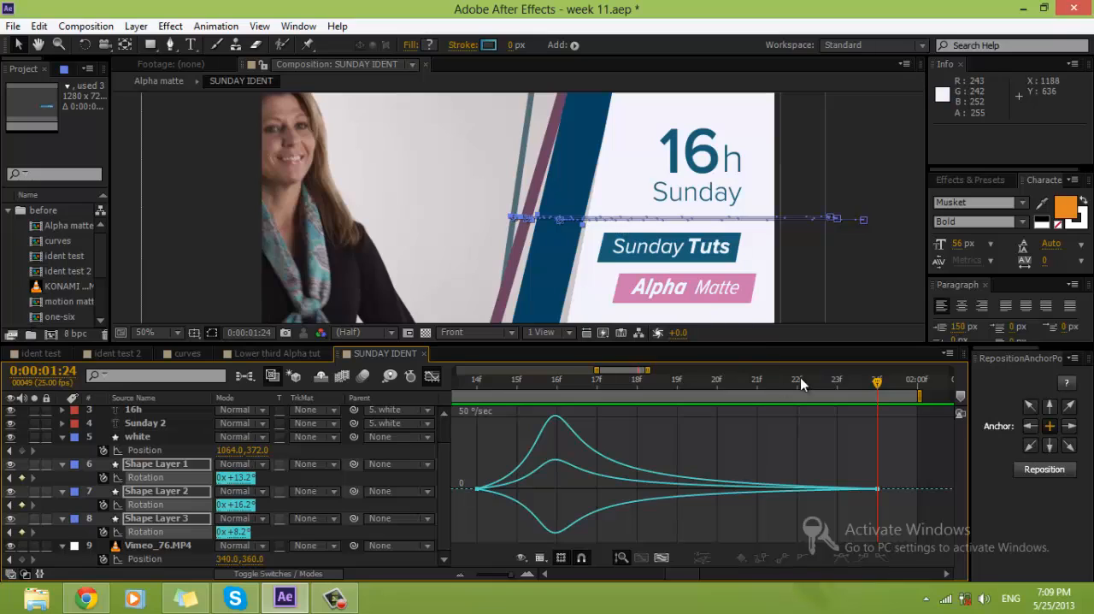
# Step: Leave the graph view and show the Position keyframes of the white layer and Shape Layers 1 to 3
pyautogui.click(433, 375)
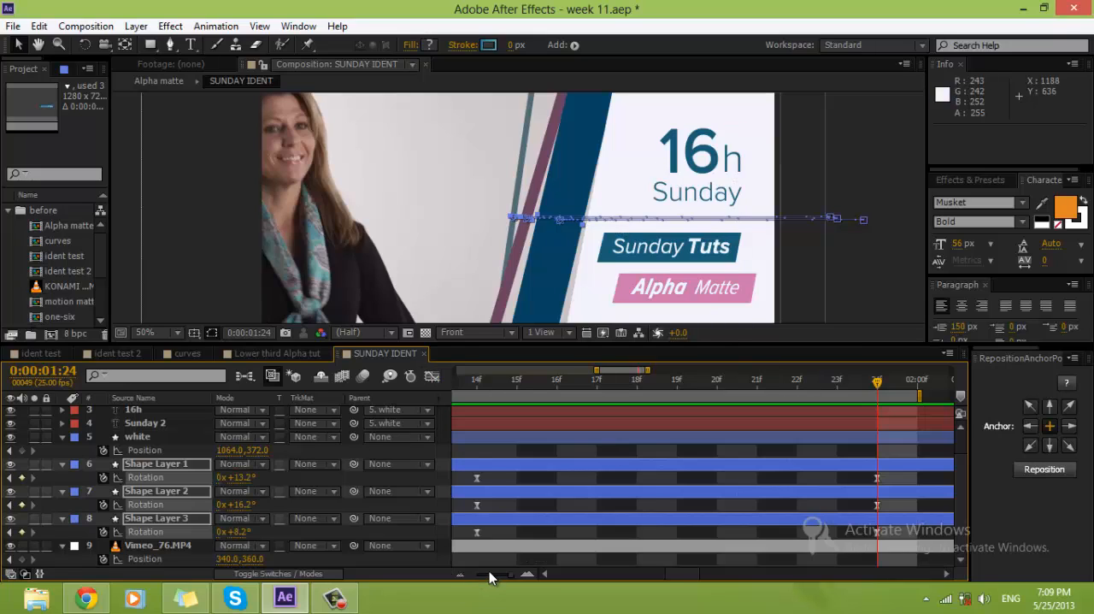
pyautogui.moveTo(489, 578); pyautogui.dragTo(484, 577)
pyautogui.click(719, 449)
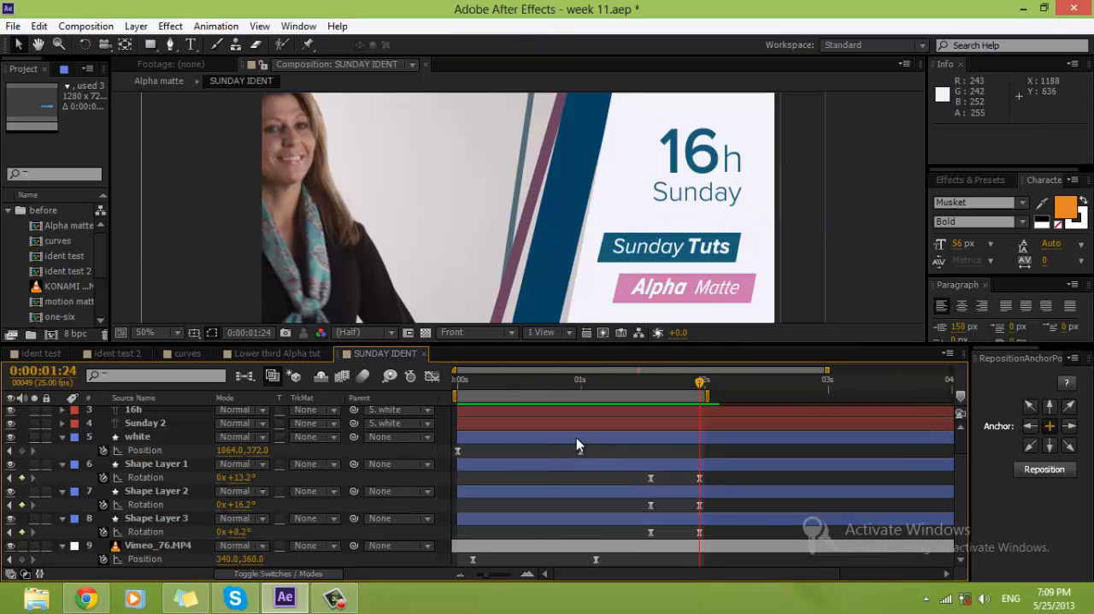
pyautogui.click(577, 438)
pyautogui.keyDown('shift'); pyautogui.click(564, 519); pyautogui.keyUp('shift')
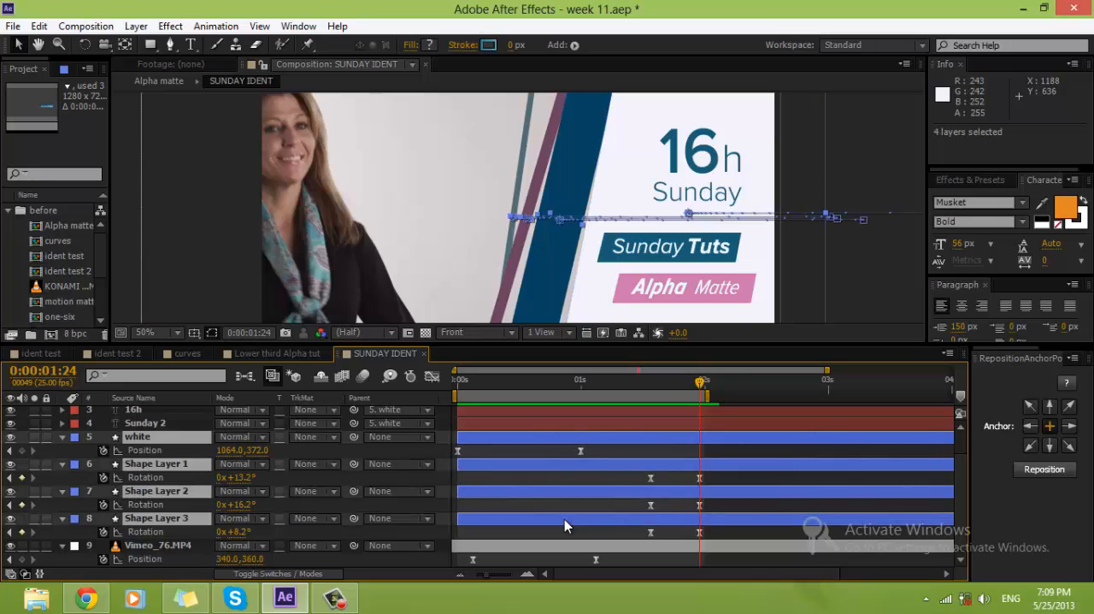
pyautogui.press('u')
pyautogui.press('p')
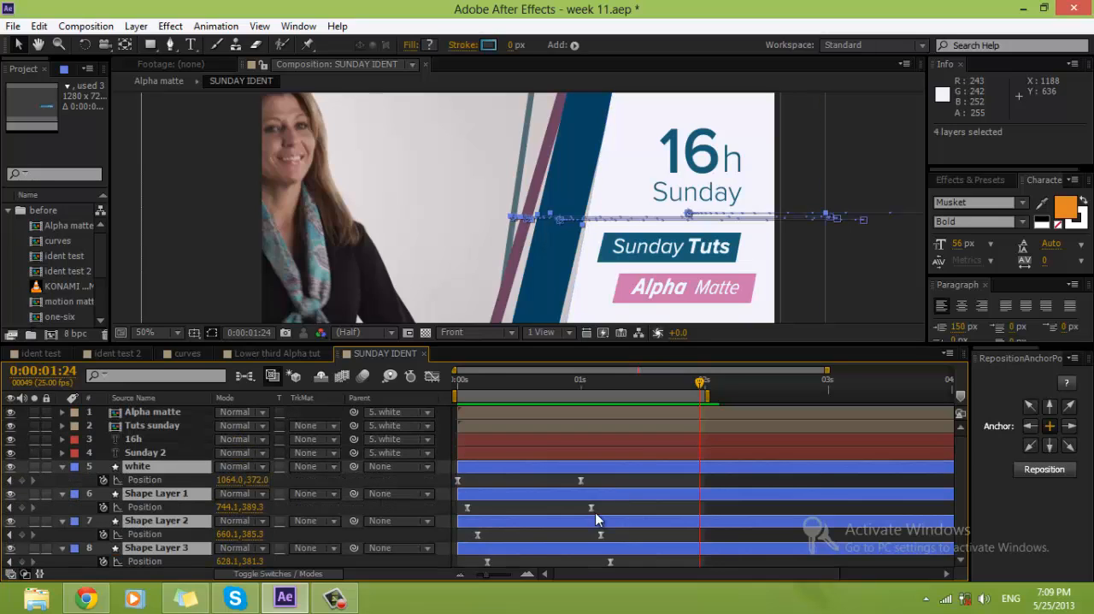
# Step: Shift the Shape Layer 1 stripe horizontally to Position 764.1, 389.3 on its 0:00:01:02 keyframe
pyautogui.click(593, 381)
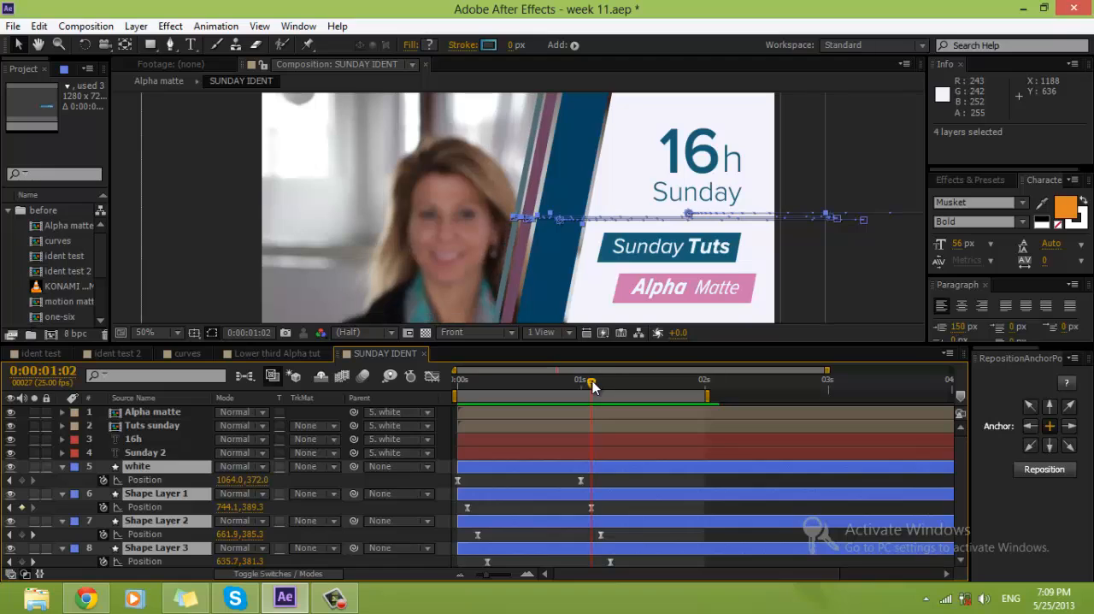
pyautogui.click(591, 507)
pyautogui.moveTo(545, 268); pyautogui.dragTo(554, 267)
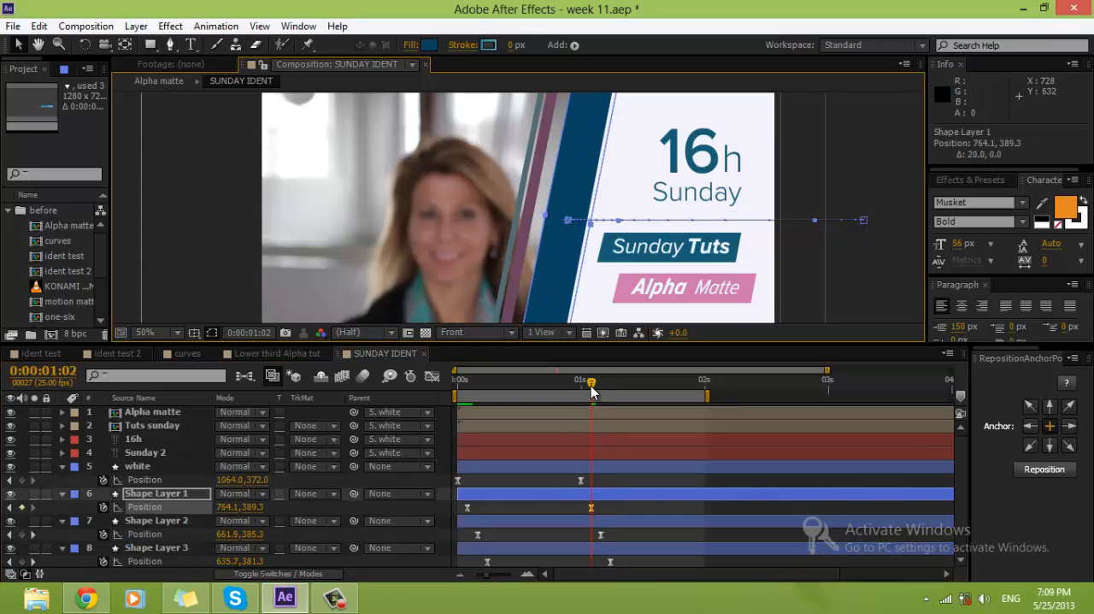
# Step: Shift the Shape Layer 2 stripe horizontally to Position 696.1, 385.3 on its 0:00:01:04 keyframe
pyautogui.moveTo(591, 385); pyautogui.dragTo(602, 386)
pyautogui.click(601, 535)
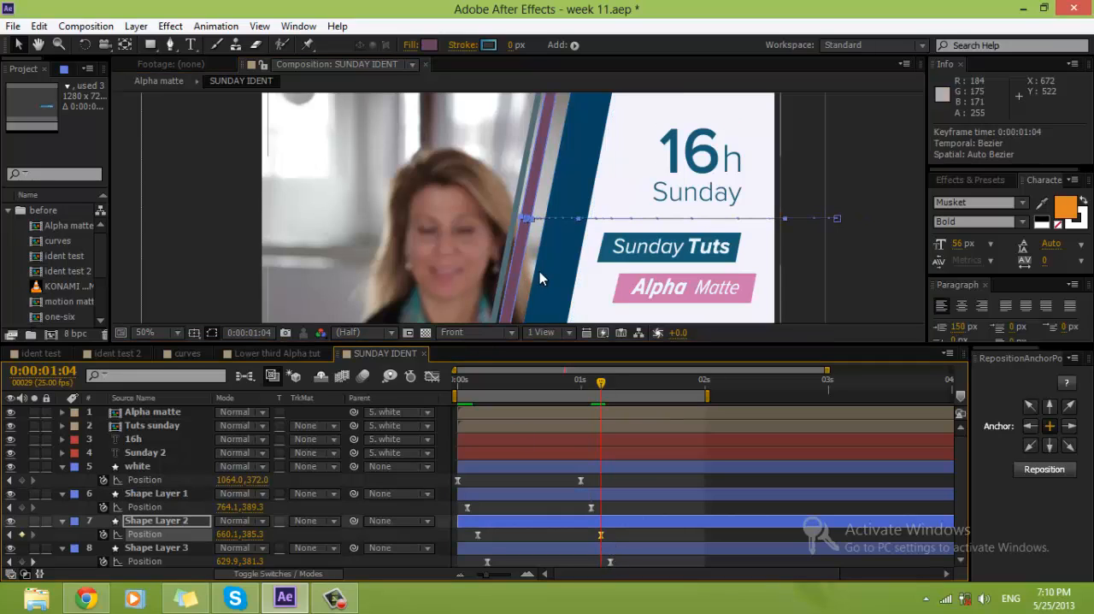
pyautogui.moveTo(515, 266); pyautogui.dragTo(530, 274)
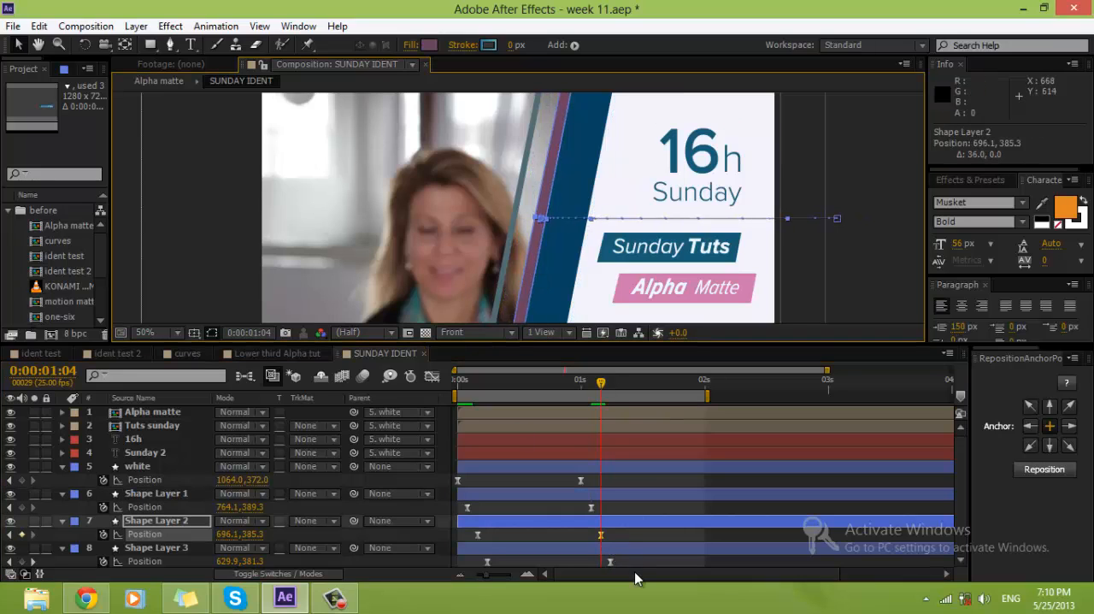
# Step: Shift the Shape Layer 3 stripe horizontally to Position 680.1, 381.3 on its 0:00:01:06 keyframe
pyautogui.moveTo(604, 384); pyautogui.dragTo(610, 385)
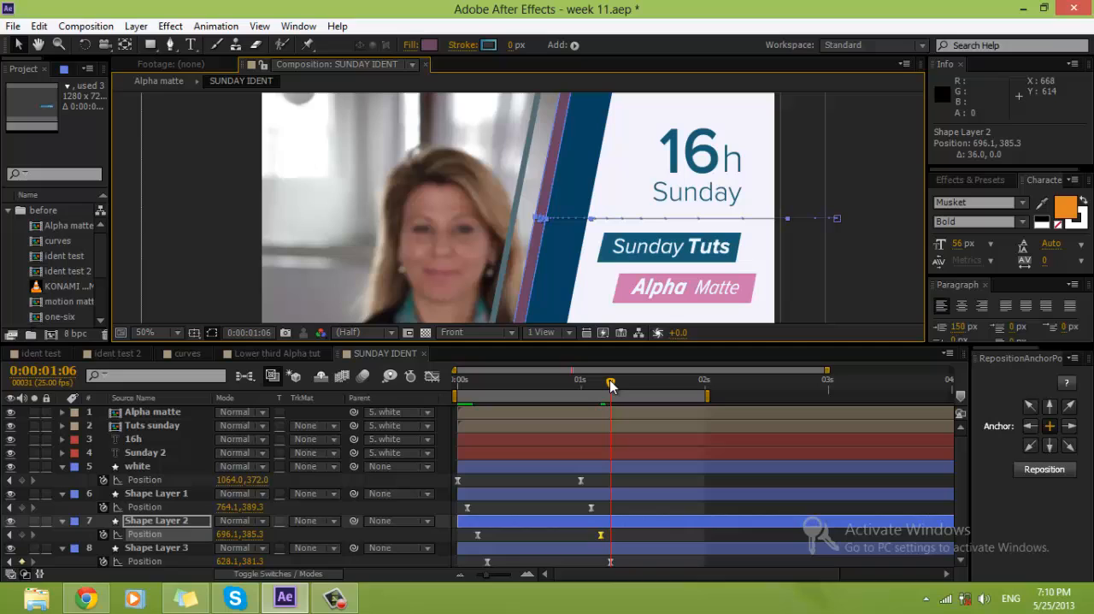
pyautogui.click(611, 561)
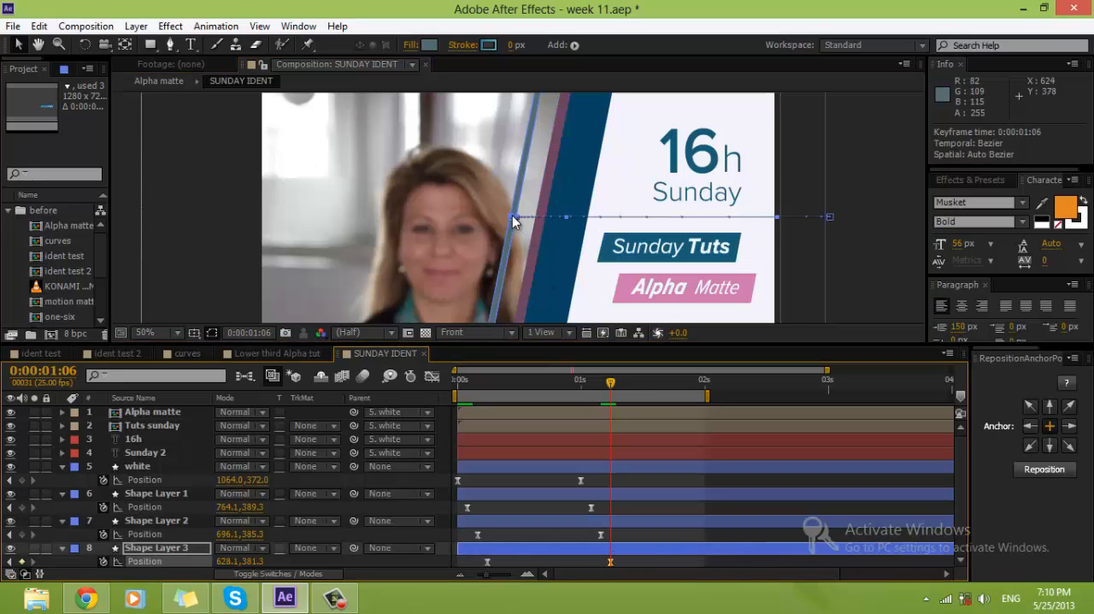
pyautogui.moveTo(512, 216); pyautogui.dragTo(538, 220)
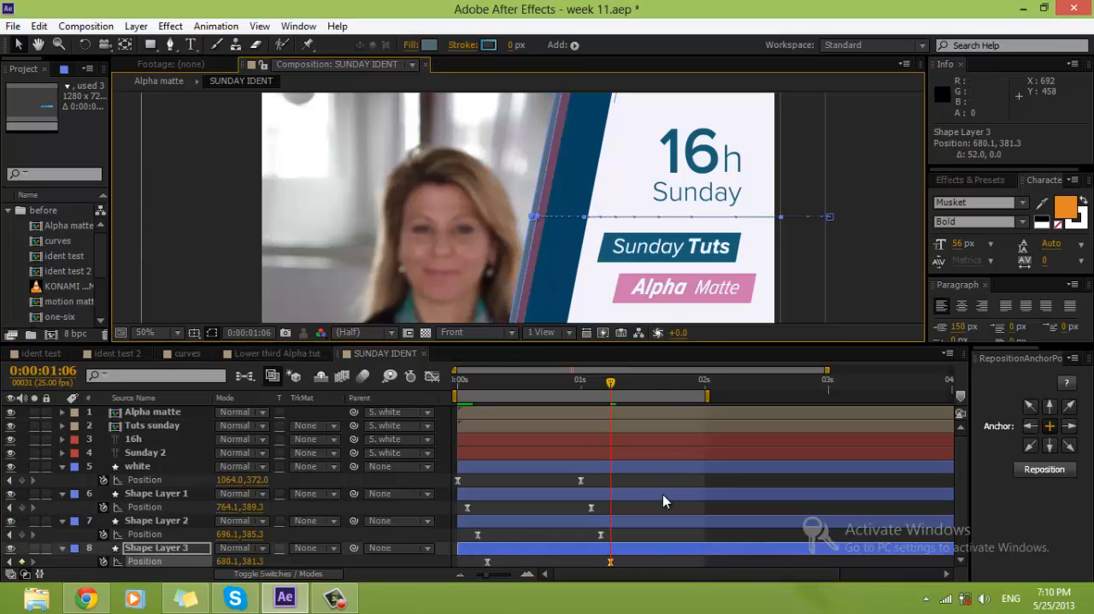
# Step: Add Position keyframes at 0:00:01:14 to the white layer and Shape Layers 1 to 3, in line with the first Rotation keyframes
pyautogui.keyDown('shift'); pyautogui.click(649, 466); pyautogui.keyUp('shift')
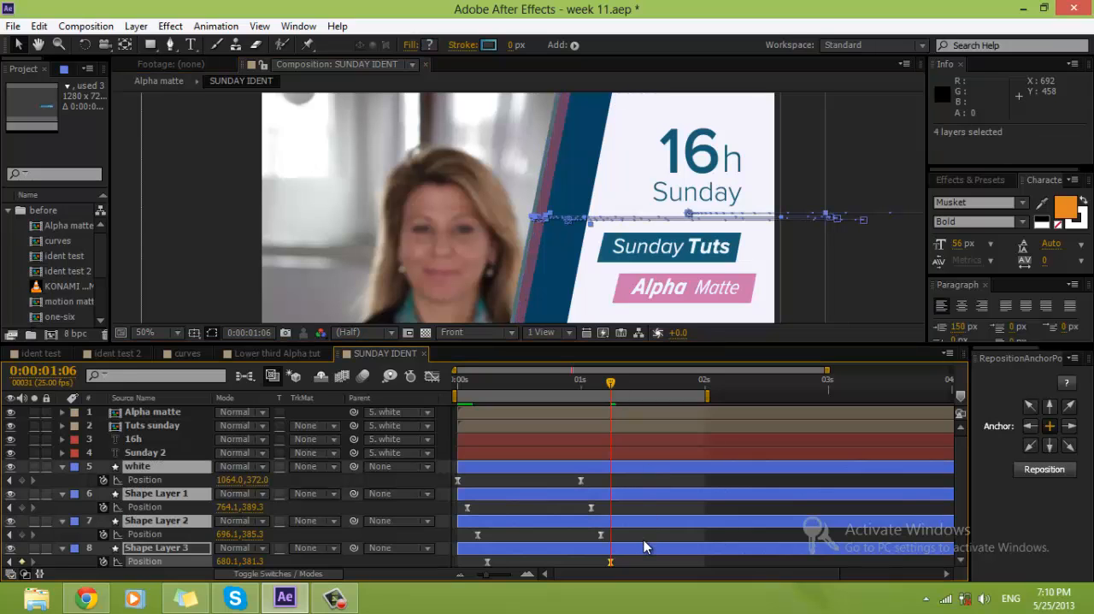
pyautogui.press('u')
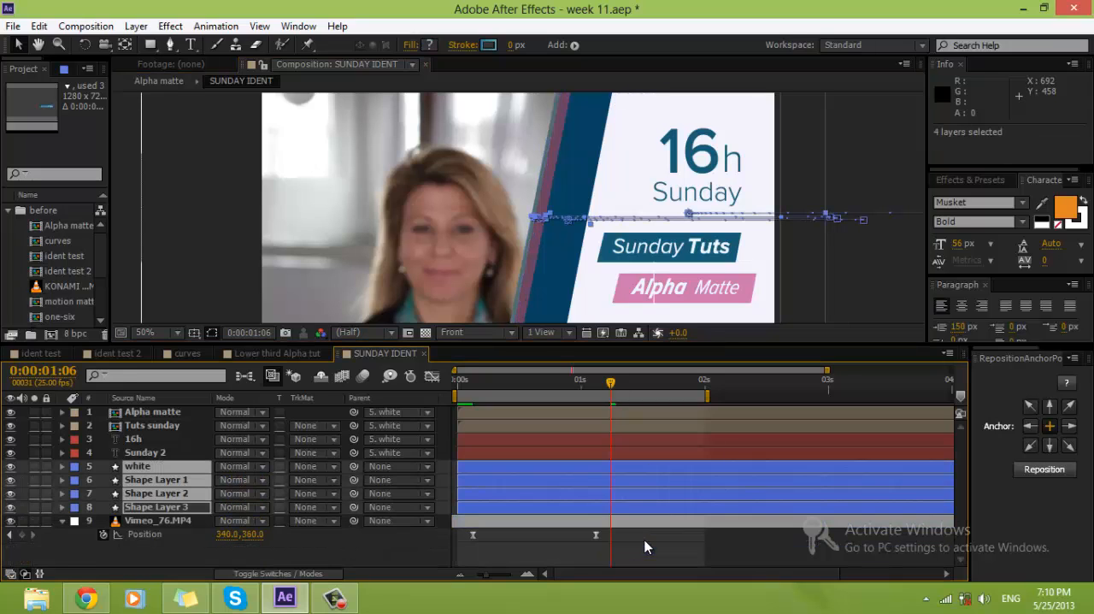
pyautogui.press('u')
pyautogui.scroll(-3, 739, 503)
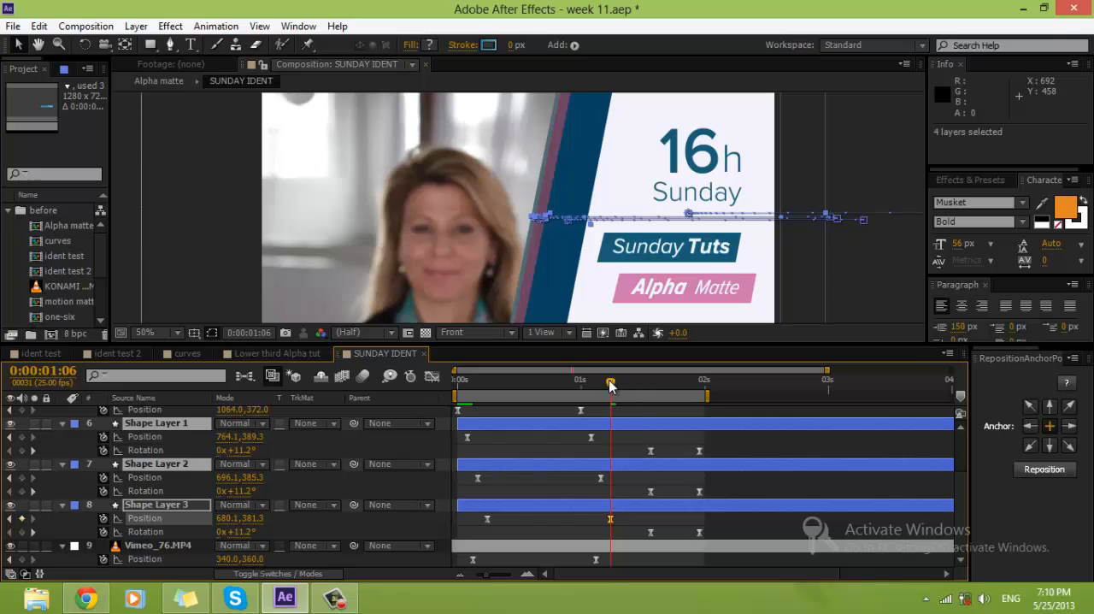
pyautogui.moveTo(610, 385); pyautogui.dragTo(650, 385)
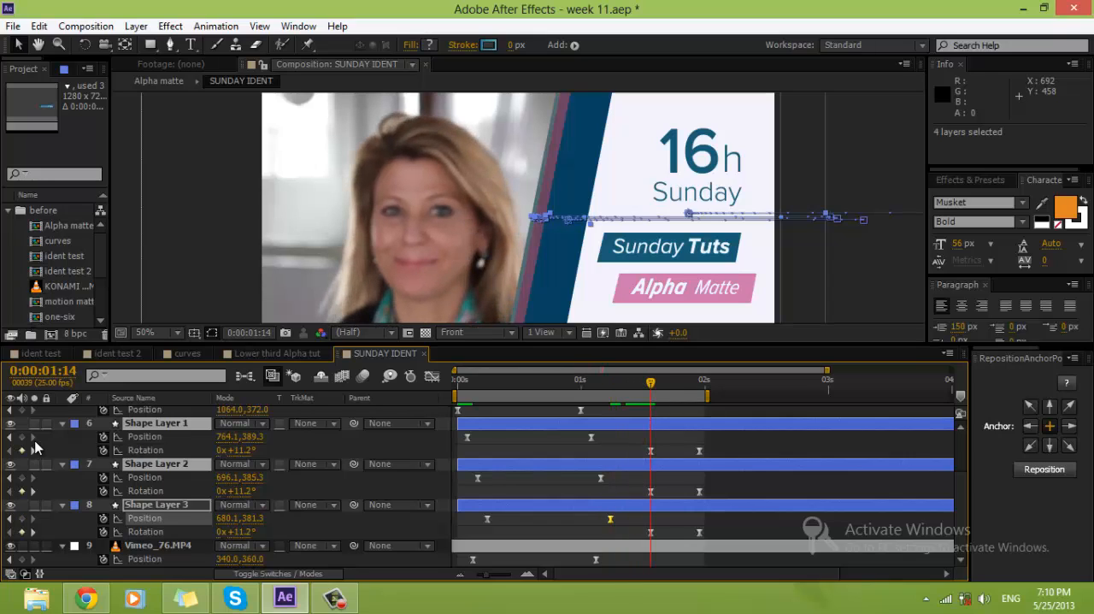
pyautogui.click(22, 437)
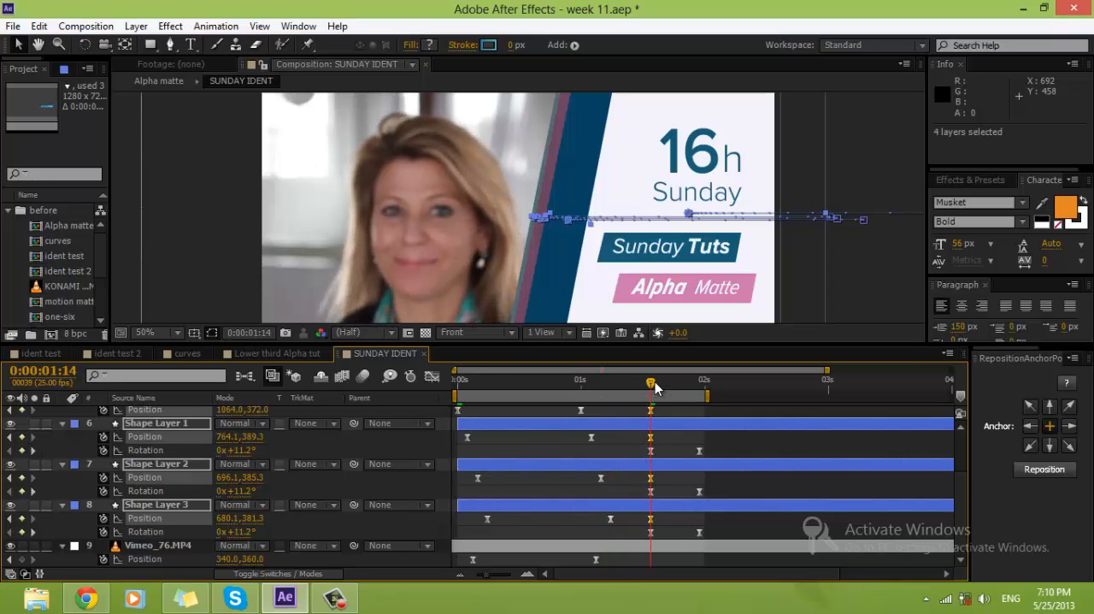
# Step: At 0:00:01:24, shift Shape Layer 1 to Position 730.1, 389.3 and Shape Layer 2 to Position 654.1, 385.3
pyautogui.moveTo(655, 384); pyautogui.dragTo(699, 385)
pyautogui.click(321, 437)
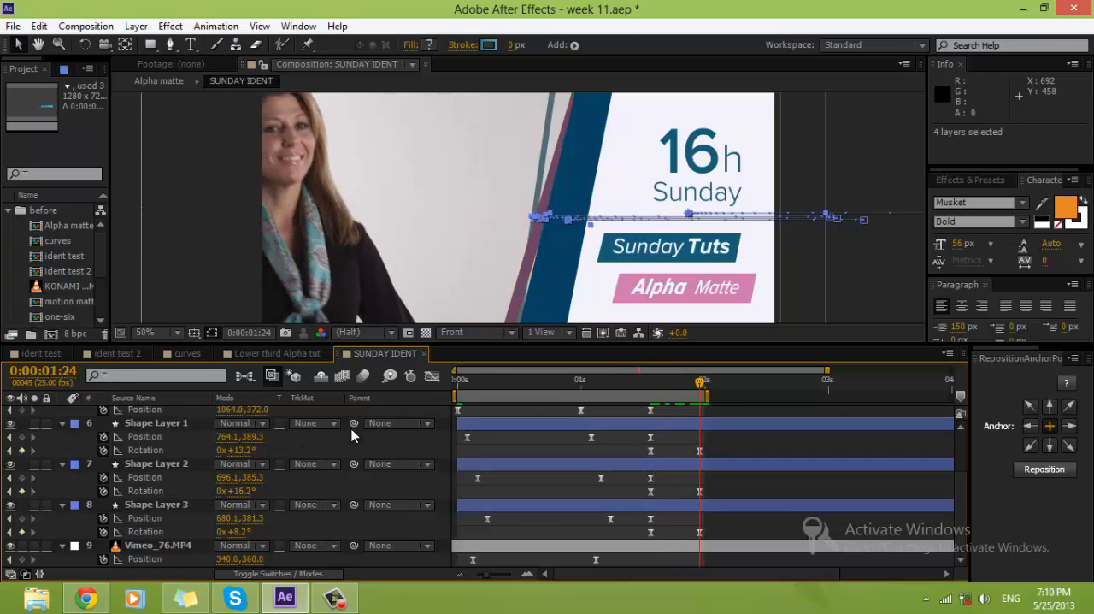
pyautogui.click(702, 425)
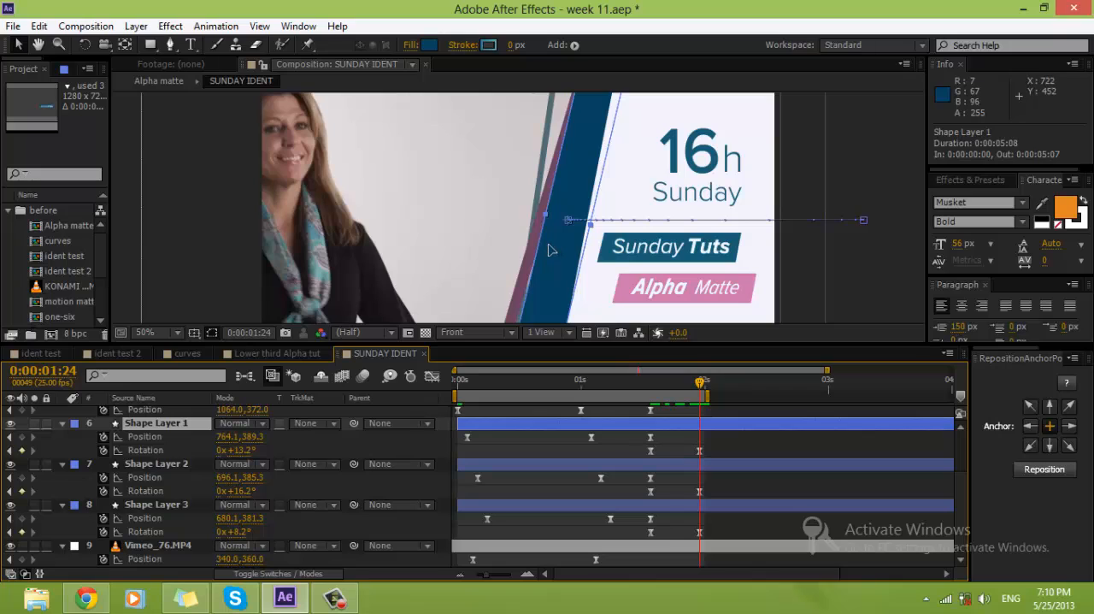
pyautogui.moveTo(551, 250); pyautogui.dragTo(516, 218)
pyautogui.click(699, 464)
# Step: Shift the Shape Layer 3 stripe to Position 600.1, 381.3 at 0:00:01:24 and save the project
pyautogui.click(710, 502)
pyautogui.hotkey('ctrl', 'z')
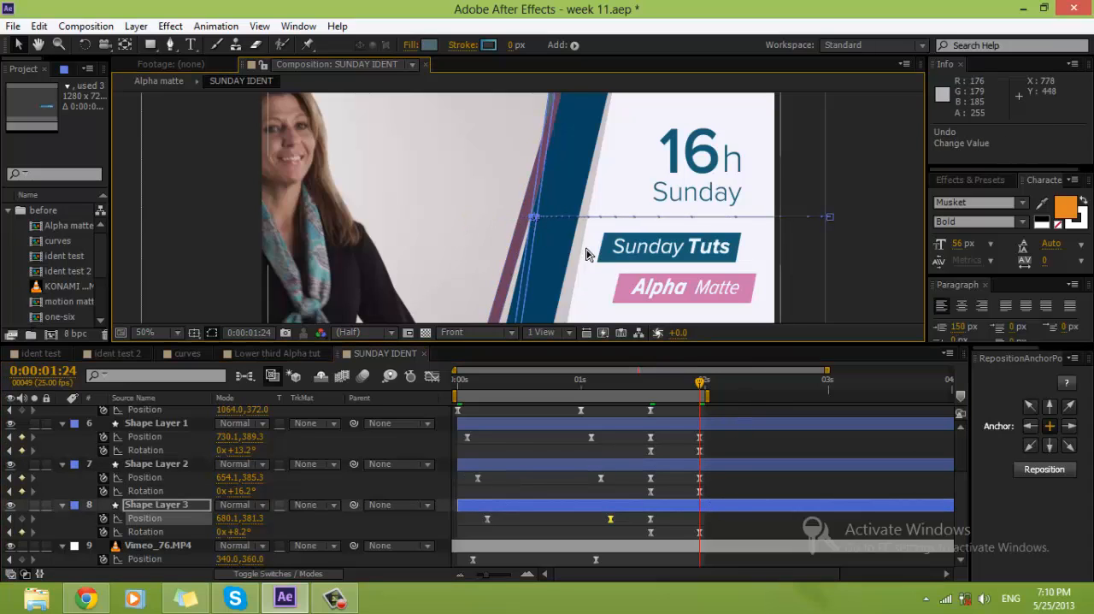
pyautogui.hotkey('shift', 'Left')
pyautogui.hotkey('shift', 'Left')
pyautogui.hotkey('shift', 'Left')
pyautogui.hotkey('shift', 'Left')
pyautogui.hotkey('shift', 'Left')
pyautogui.hotkey('shift', 'Left')
pyautogui.hotkey('shift', 'Left')
pyautogui.hotkey('shift', 'Left')
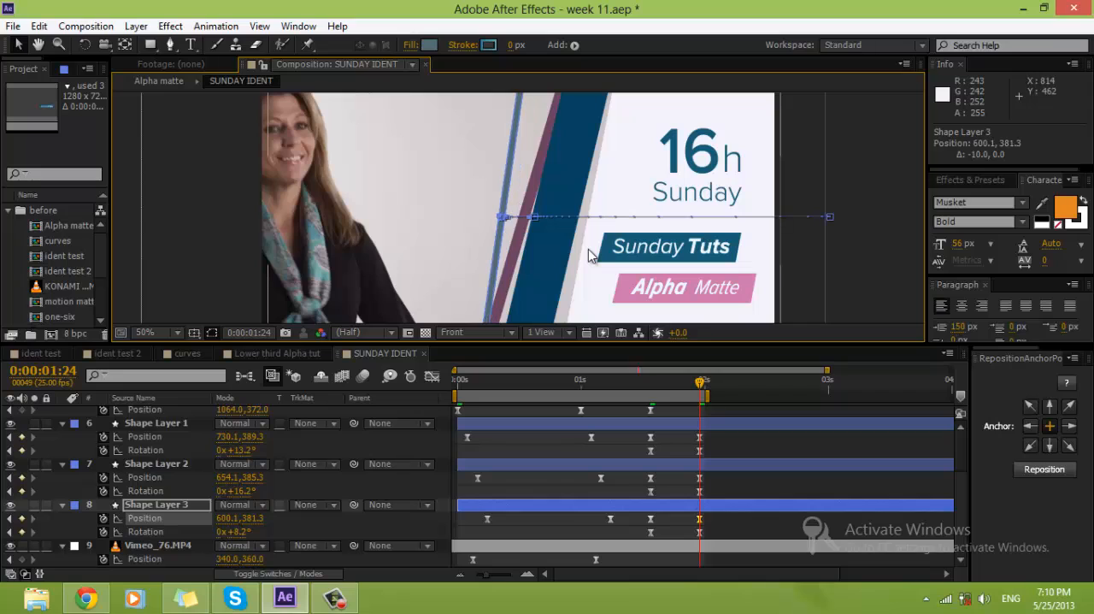
pyautogui.click(752, 481)
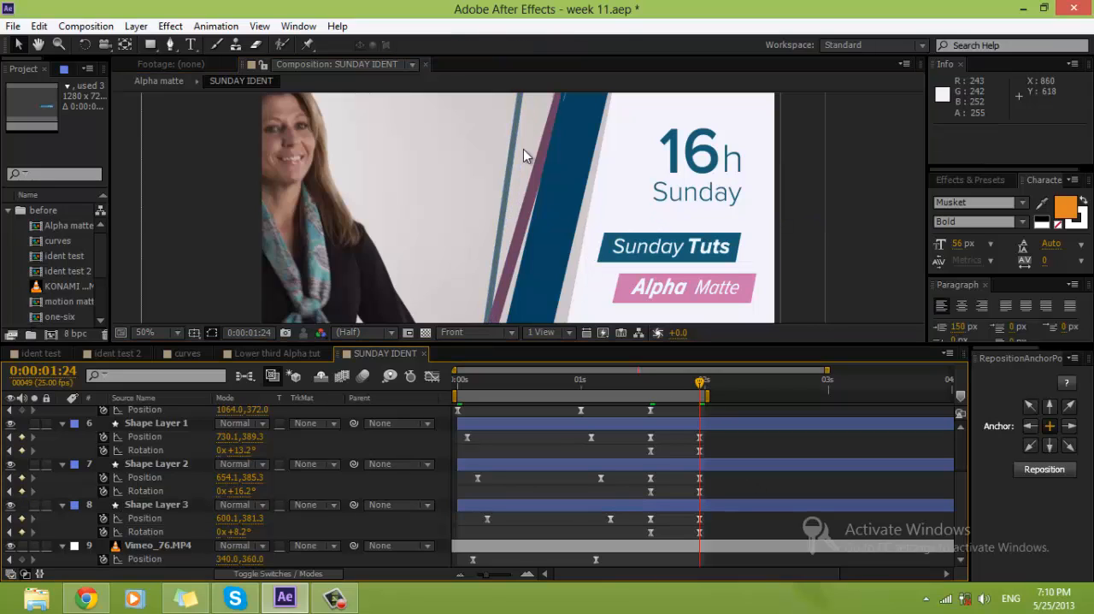
pyautogui.scroll(-2, 584, 210)
pyautogui.scroll(2, 585, 217)
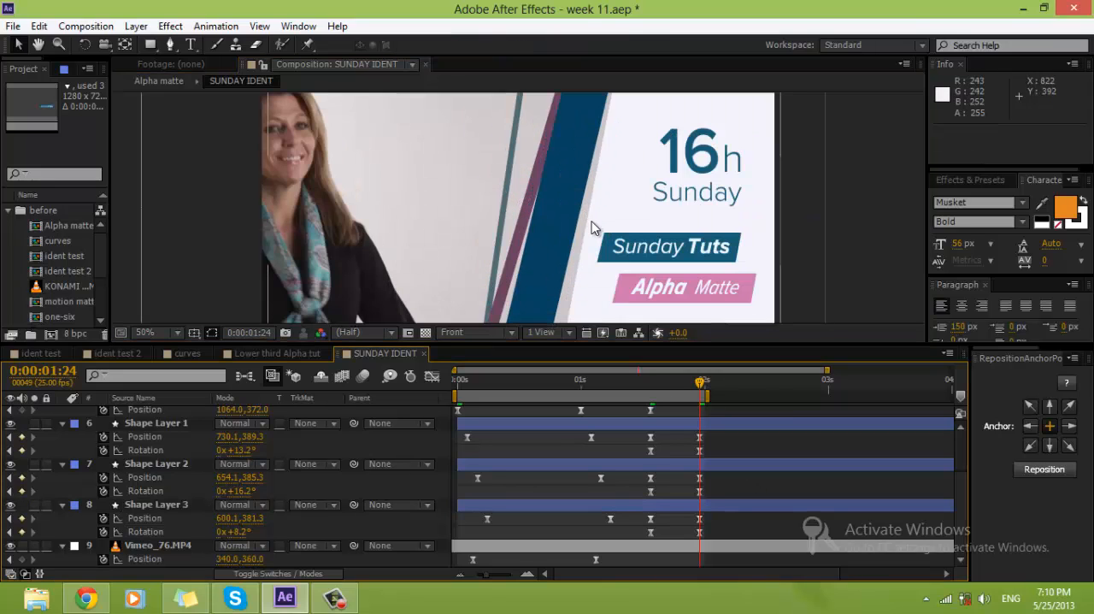
pyautogui.hotkey('ctrl', 's')
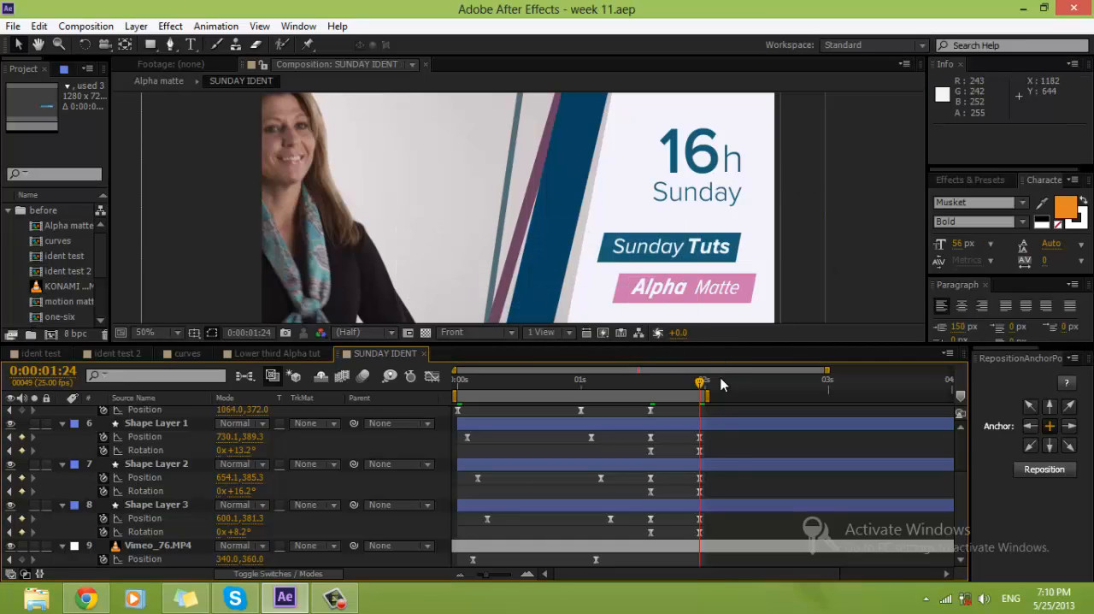
# Step: Add a Position keyframe to the white layer at 0:00:01:24 with its position unchanged
pyautogui.scroll(1, 724, 452)
pyautogui.click(703, 440)
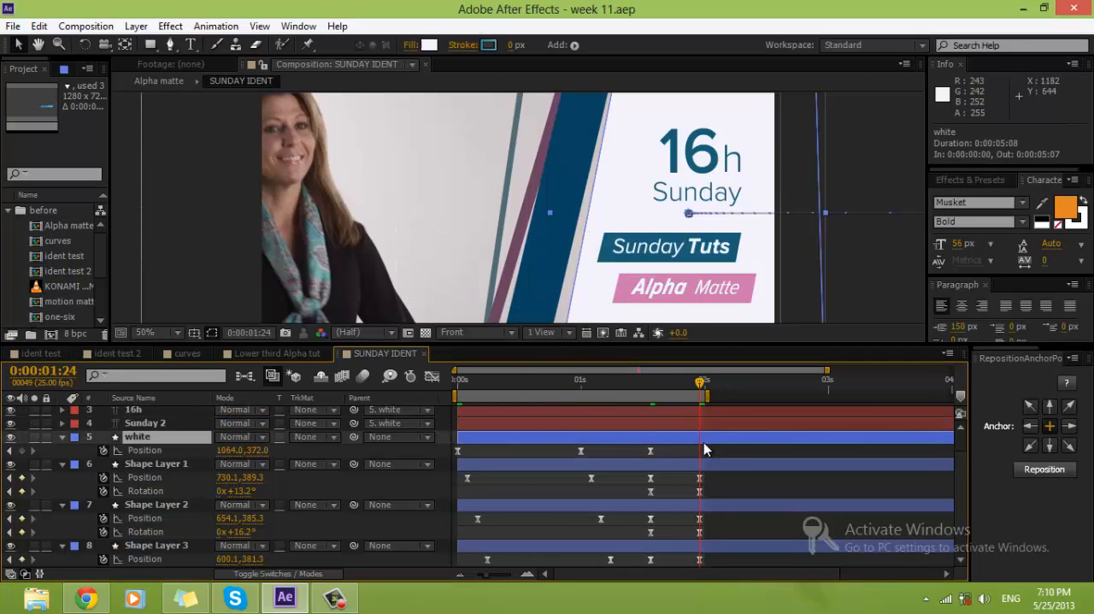
pyautogui.click(22, 450)
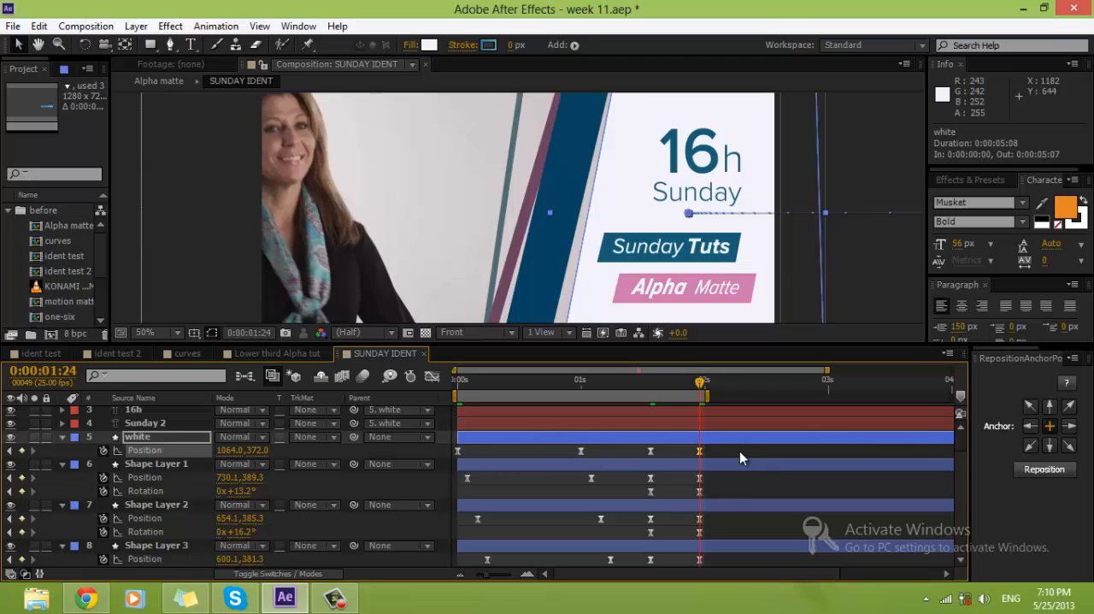
# Step: Examine the speed curves of the stripes' Position and Rotation keyframes from 0:00:01:14 to 0:00:01:24 and preview the animation
pyautogui.moveTo(733, 477)
pyautogui.mouseDown()
pyautogui.moveTo(649, 530)
pyautogui.moveTo(614, 581)
pyautogui.moveTo(635, 612)
pyautogui.moveTo(650, 612)
pyautogui.moveTo(638, 612)
pyautogui.mouseUp()
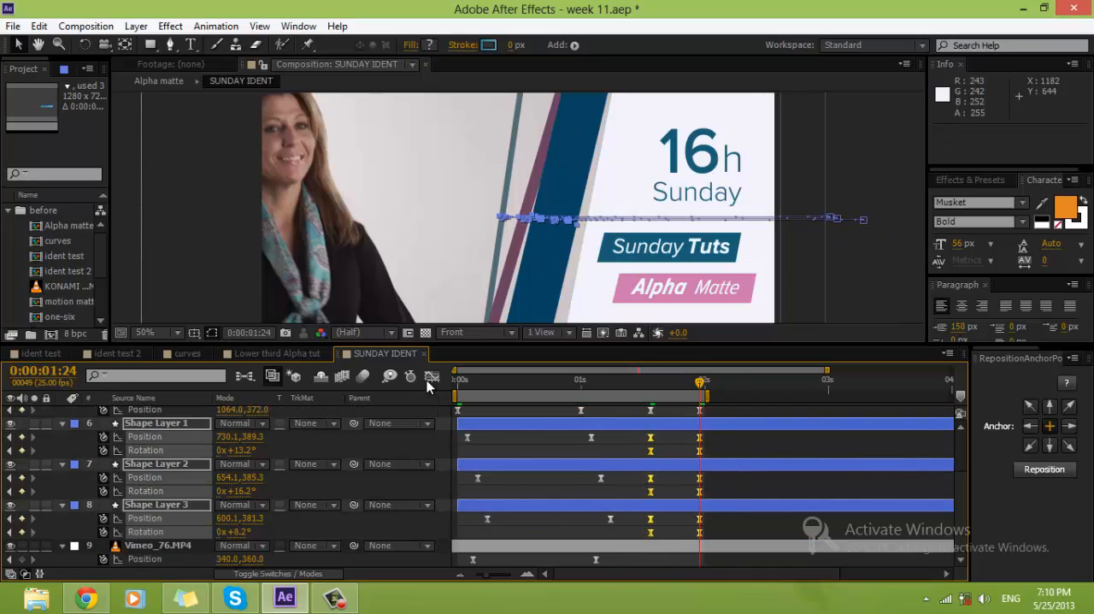
pyautogui.click(432, 377)
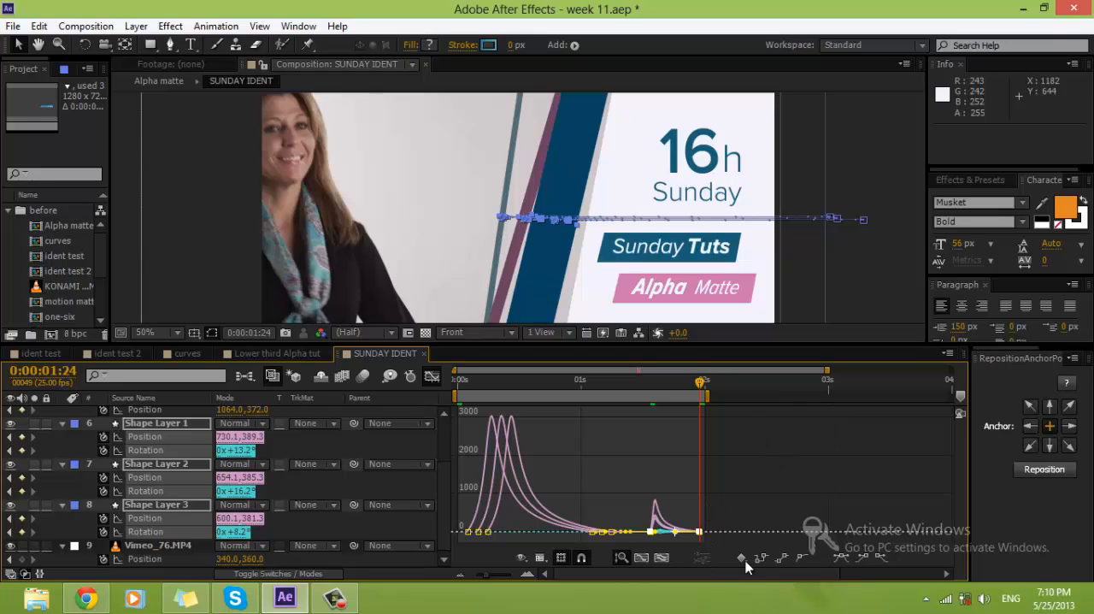
pyautogui.click(663, 558)
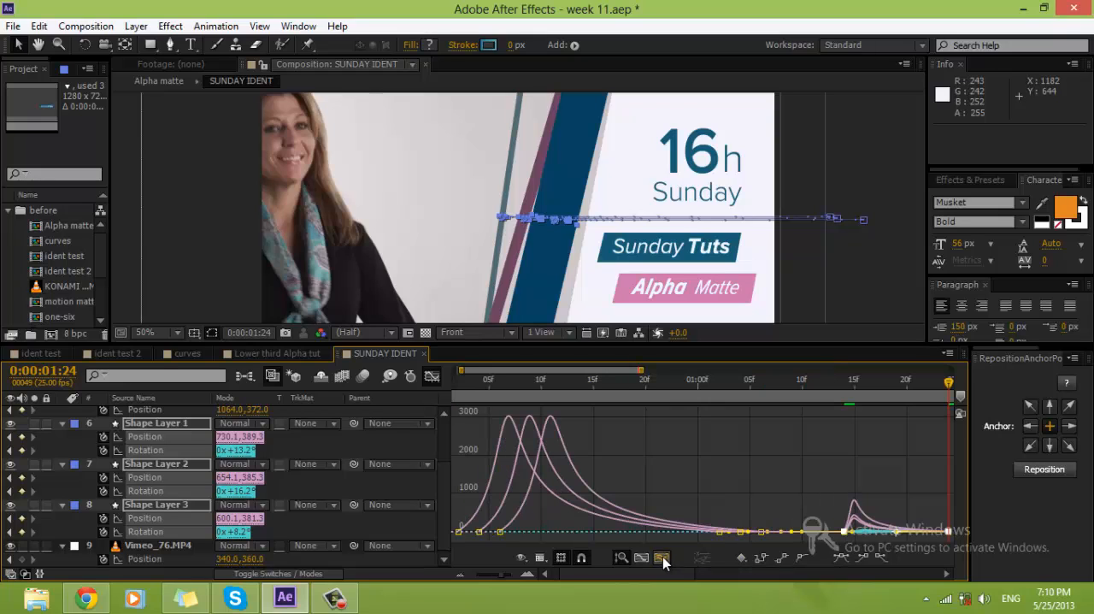
pyautogui.click(744, 410)
pyautogui.press('KP_0')
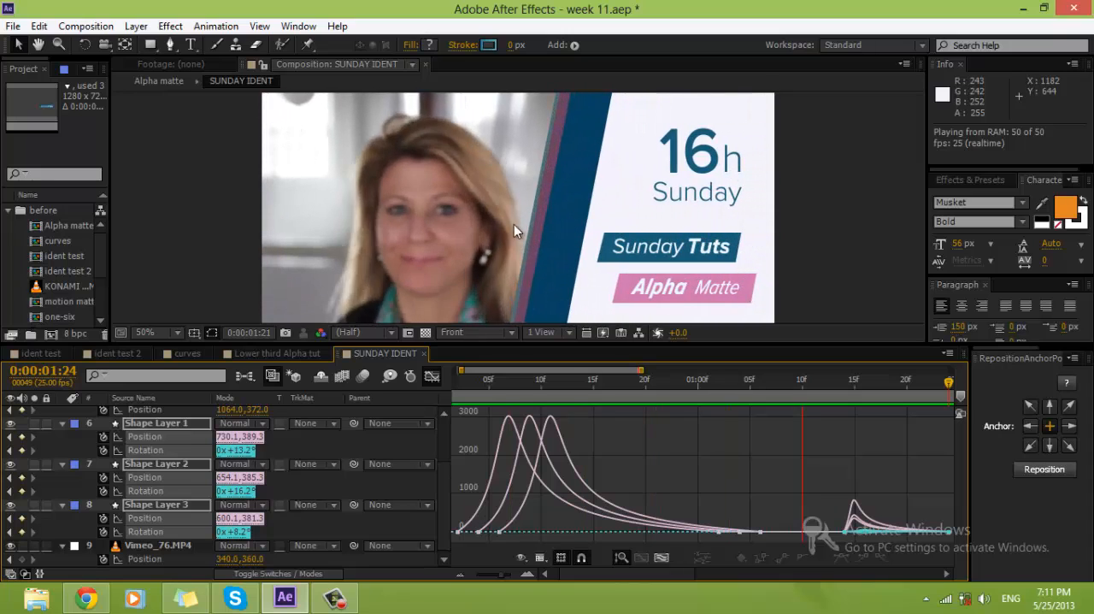
pyautogui.press('space')
# Step: Leave the graph view, collapse the keyframed properties of all layers and lock the Vimeo_76.MP4 layer
pyautogui.click(432, 377)
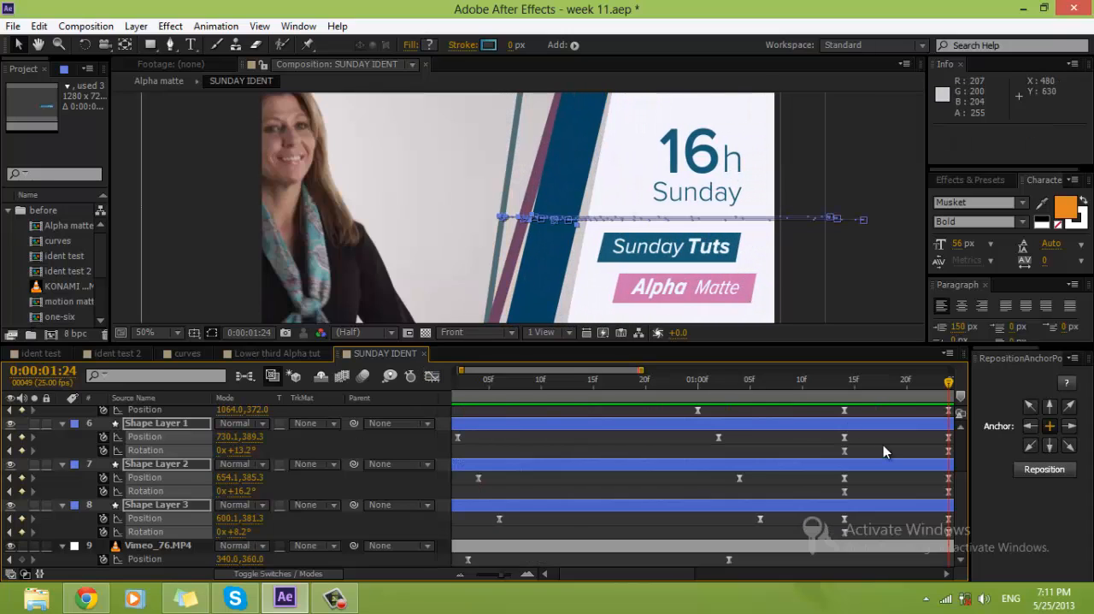
pyautogui.moveTo(512, 578); pyautogui.dragTo(492, 581)
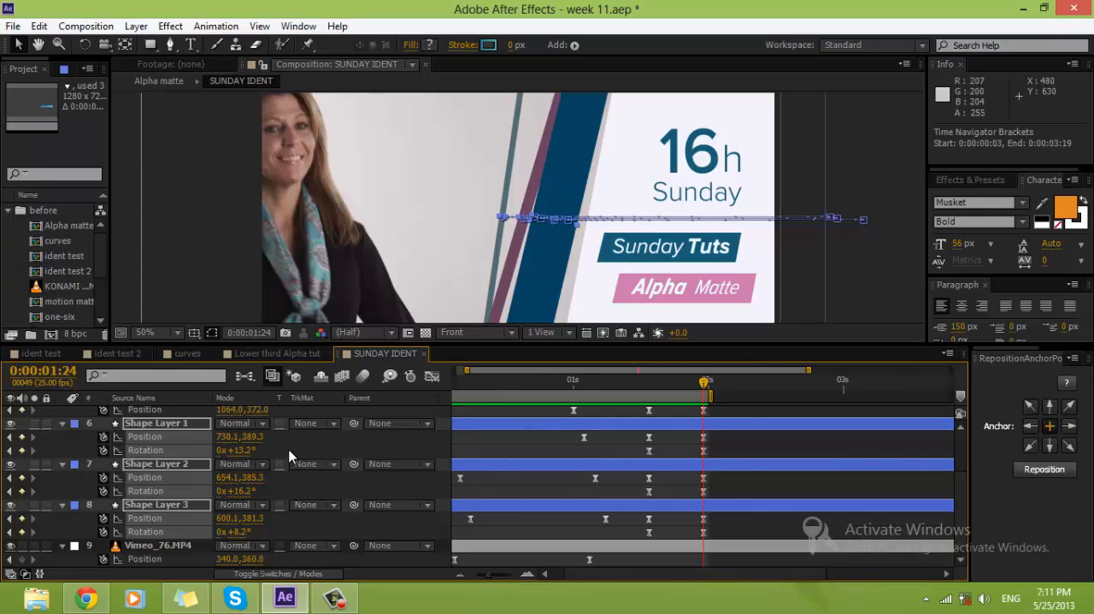
pyautogui.press('u')
pyautogui.click(726, 468)
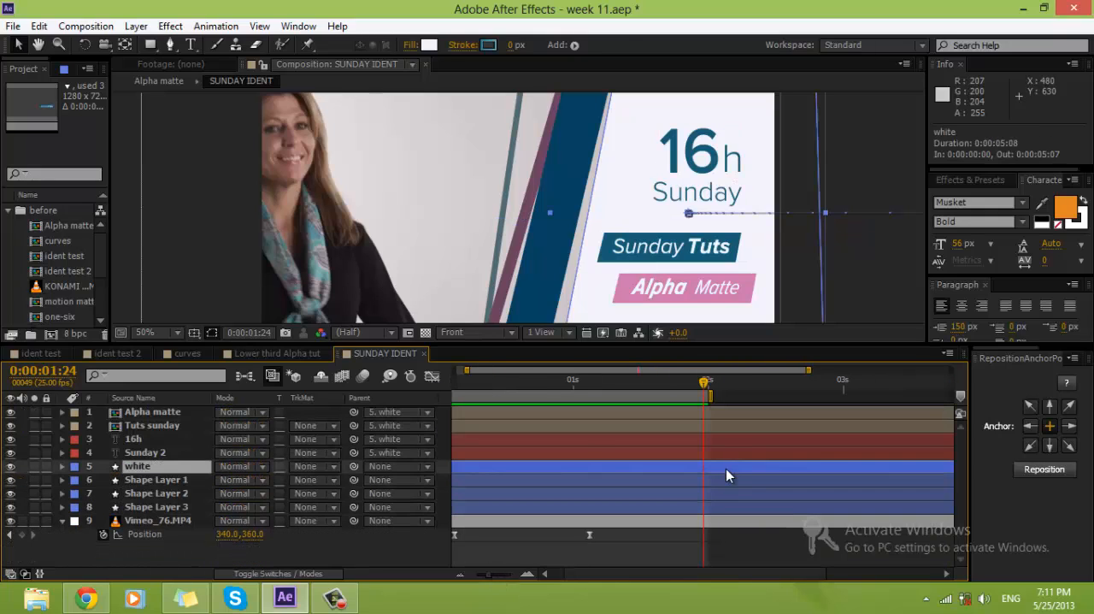
pyautogui.click(62, 521)
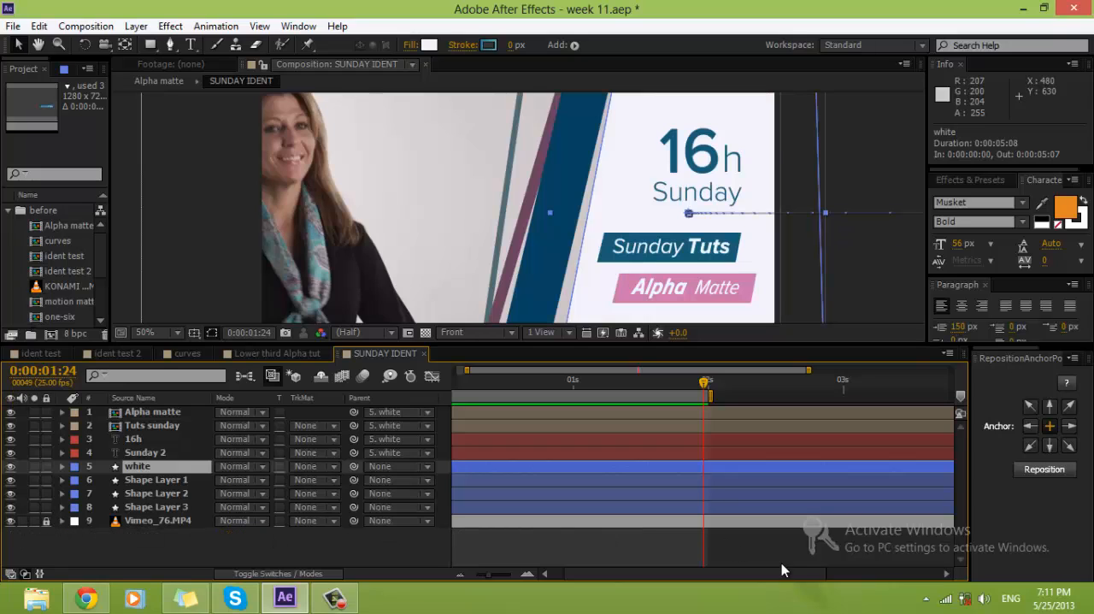
pyautogui.click(782, 564)
# Step: Enable Scale animation on the 16h text layer with a keyframe at 0:00:00:23
pyautogui.click(689, 161)
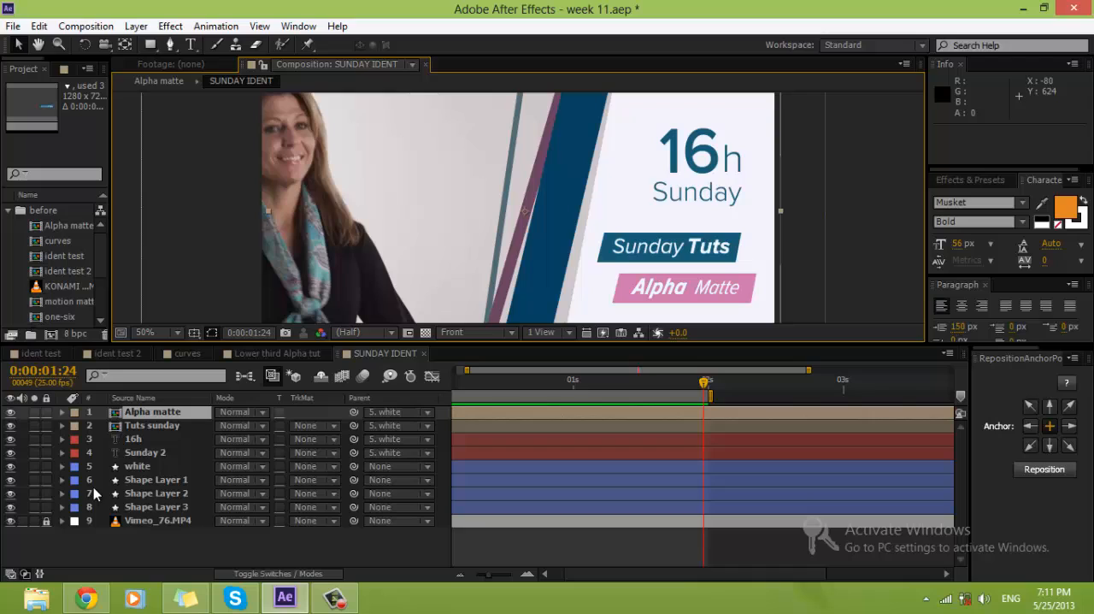
pyautogui.click(134, 439)
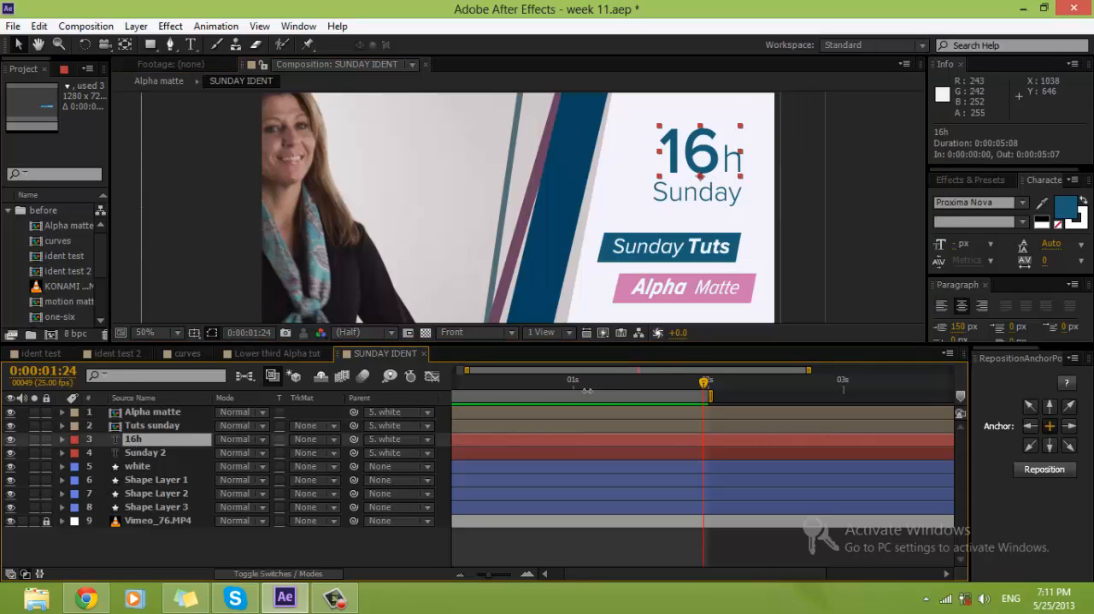
pyautogui.click(491, 385)
pyautogui.moveTo(522, 381); pyautogui.dragTo(582, 389)
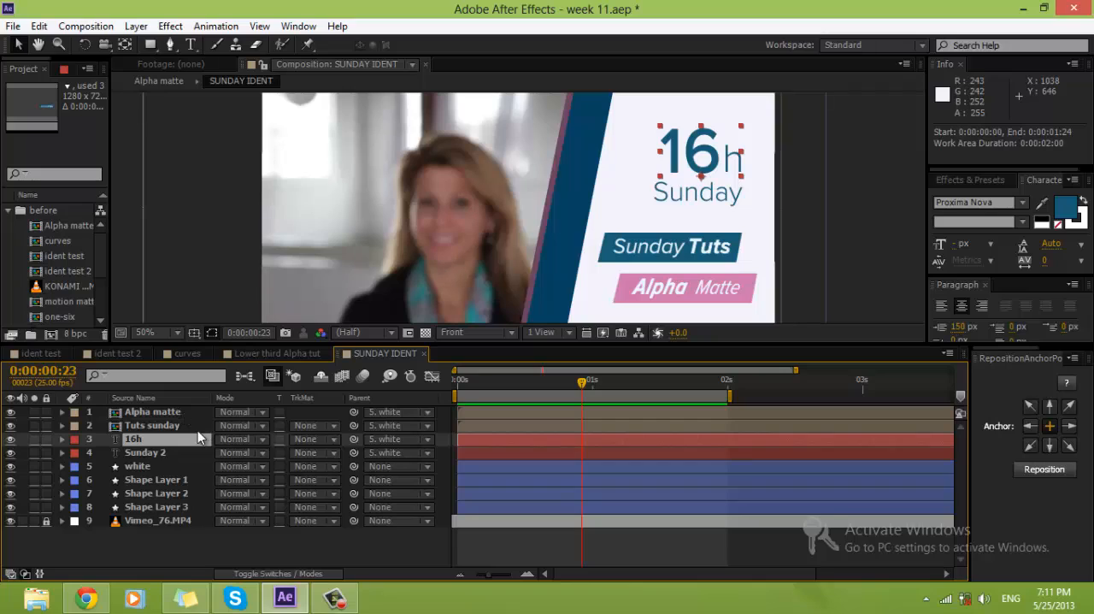
pyautogui.press('s')
pyautogui.click(103, 452)
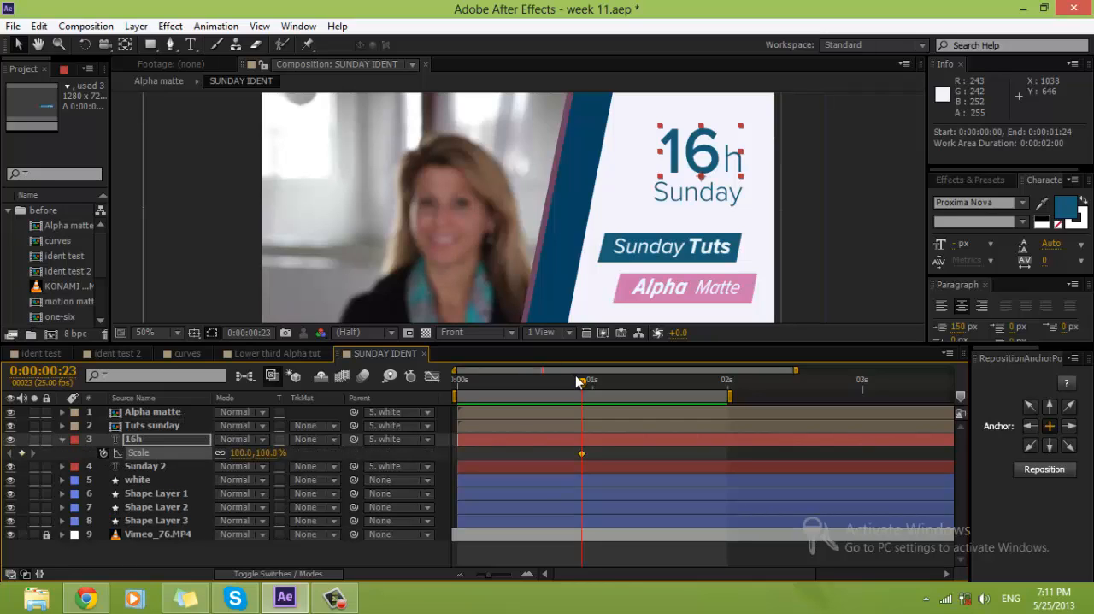
# Step: Add a 100% Scale keyframe to 16h at 0:00:01:08, move its first keyframe to 0:00:00:19 and set that one to 0%
pyautogui.press('space')
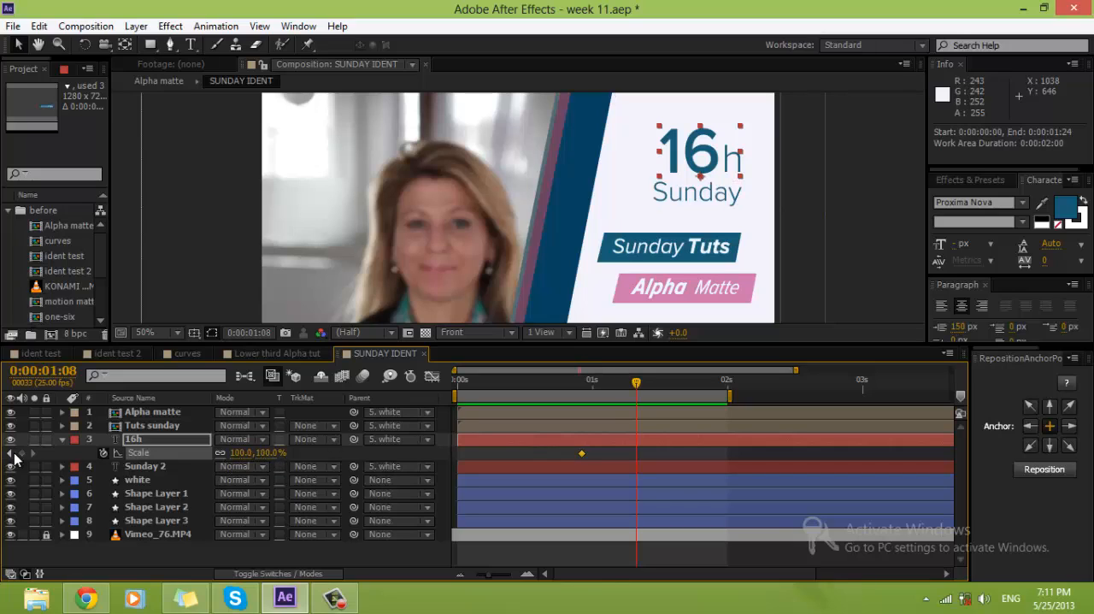
pyautogui.moveTo(584, 379); pyautogui.dragTo(533, 383)
pyautogui.moveTo(582, 454); pyautogui.dragTo(565, 454)
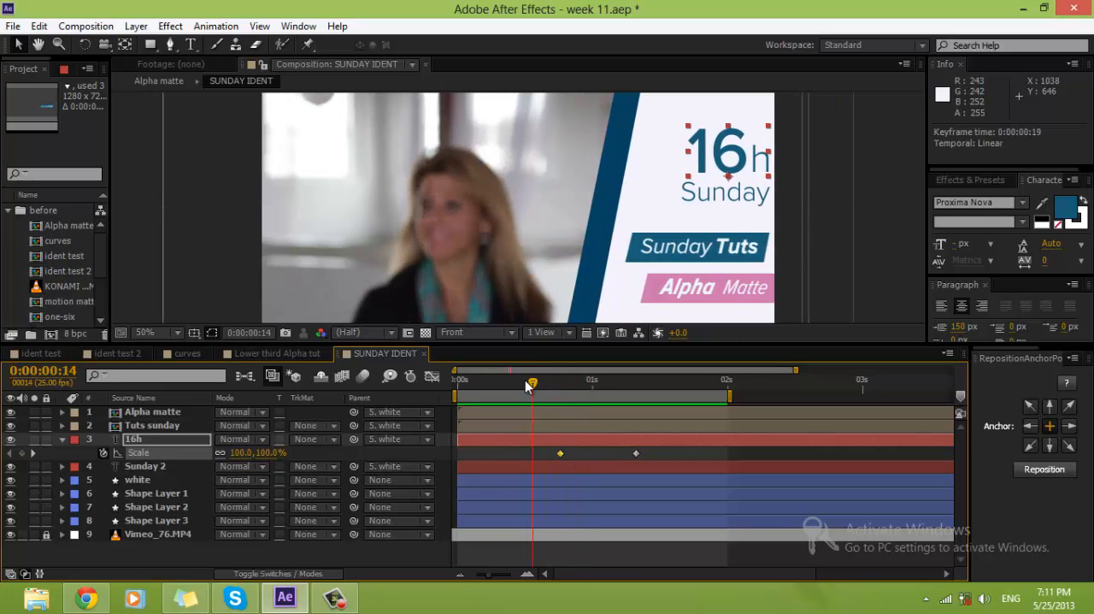
pyautogui.moveTo(526, 381); pyautogui.dragTo(560, 382)
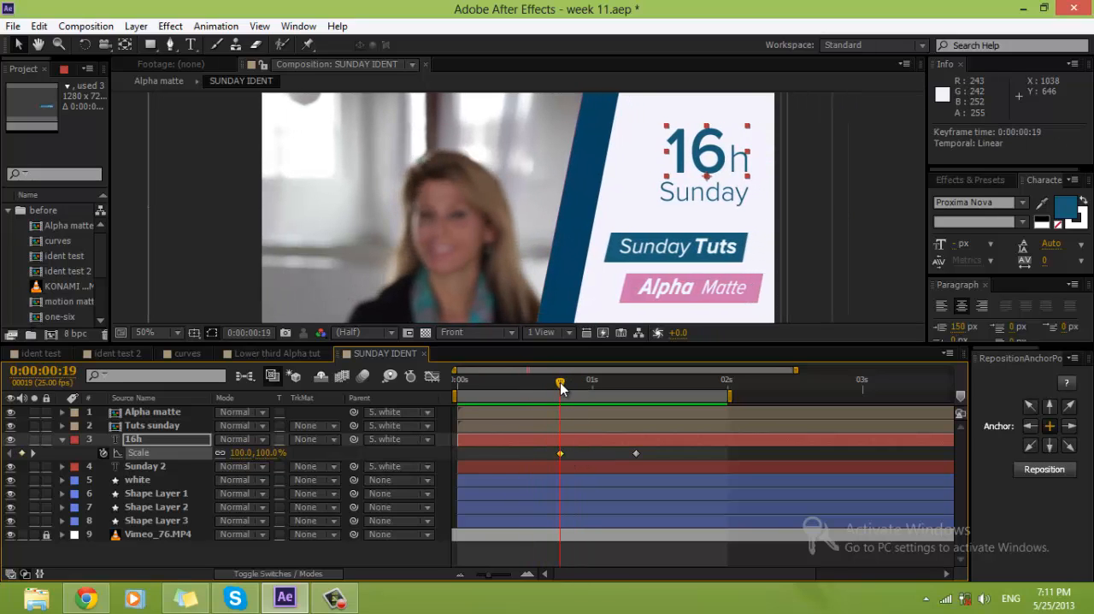
pyautogui.click(267, 453)
pyautogui.write('0')
pyautogui.press('Return')
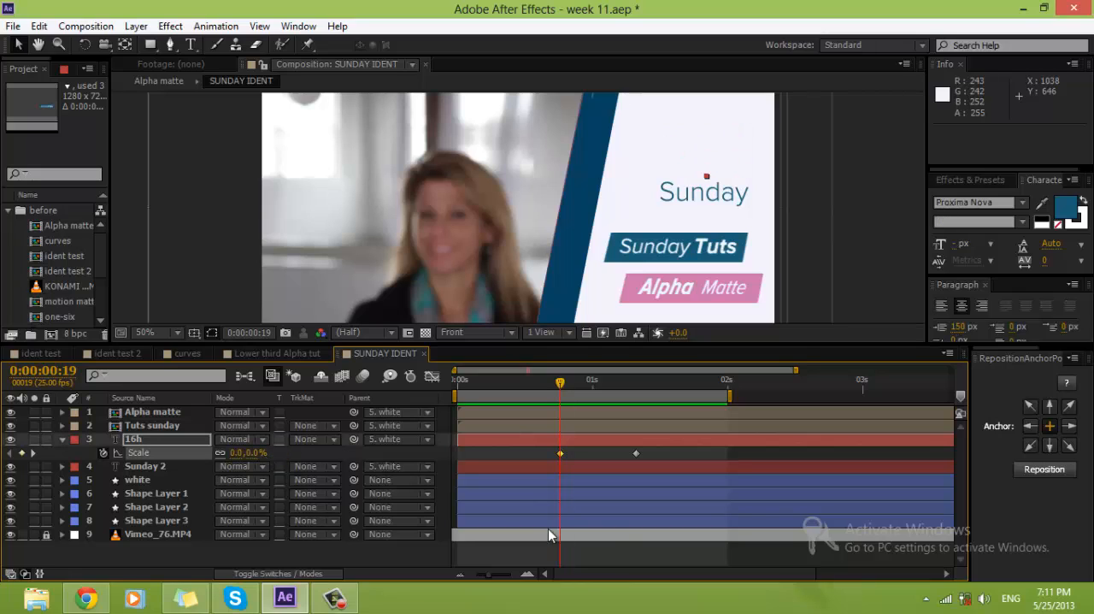
# Step: Apply Easy Ease to both Scale keyframes of the 16h layer
pyautogui.moveTo(736, 471); pyautogui.dragTo(469, 467)
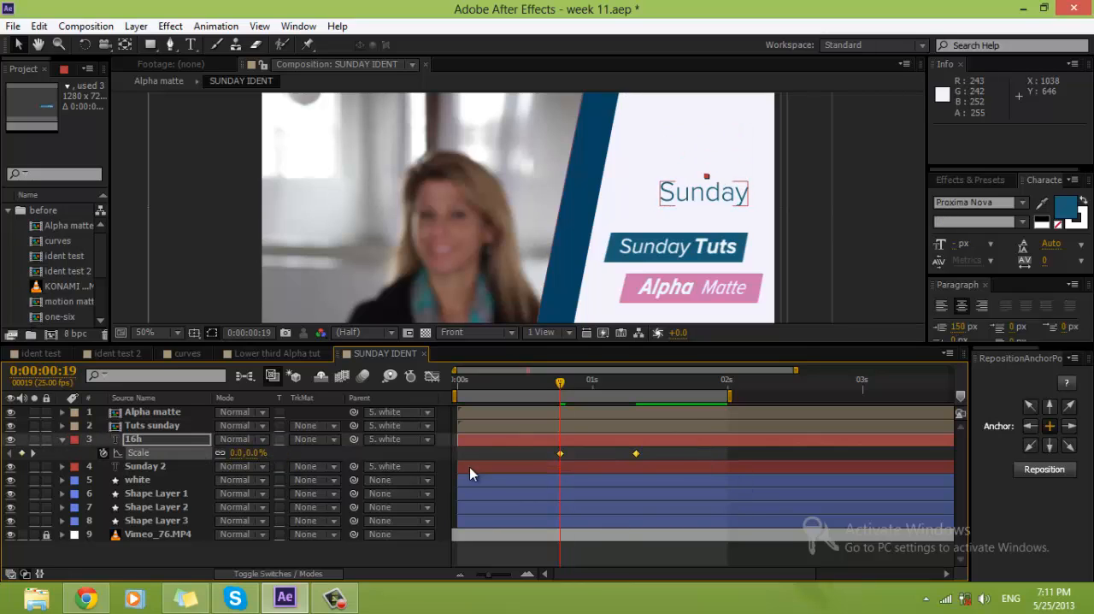
pyautogui.rightClick(560, 453)
pyautogui.moveTo(633, 442)
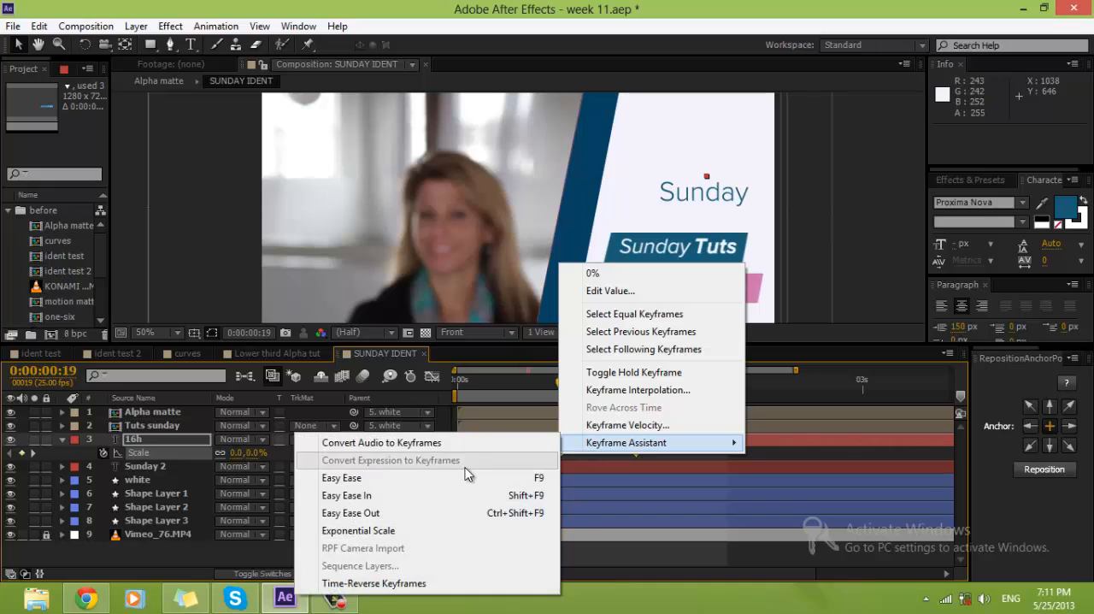
pyautogui.click(468, 477)
pyautogui.click(334, 599)
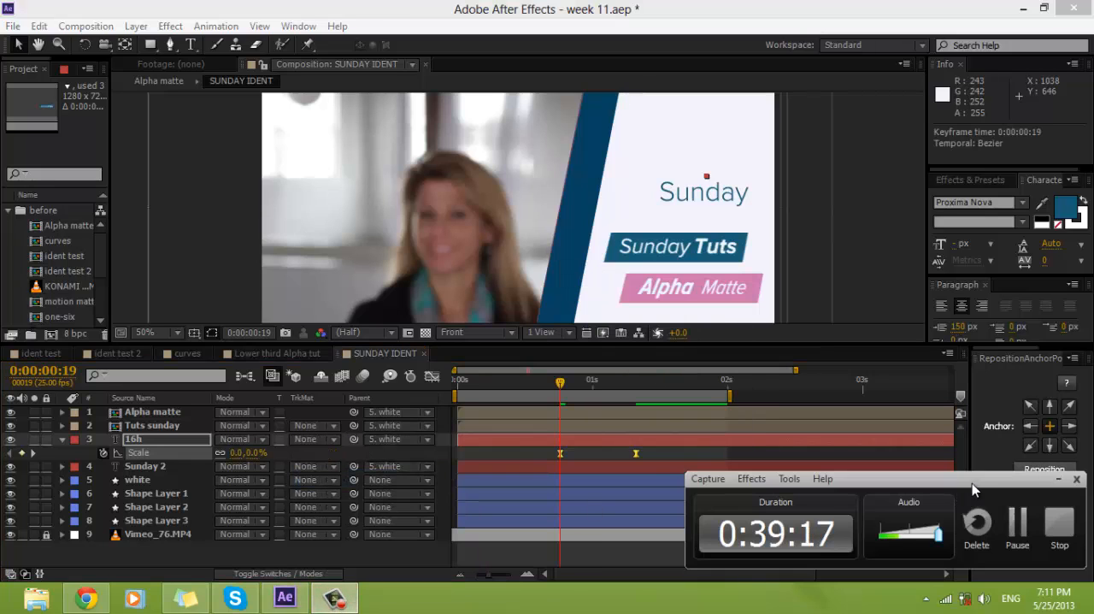
pyautogui.click(1059, 480)
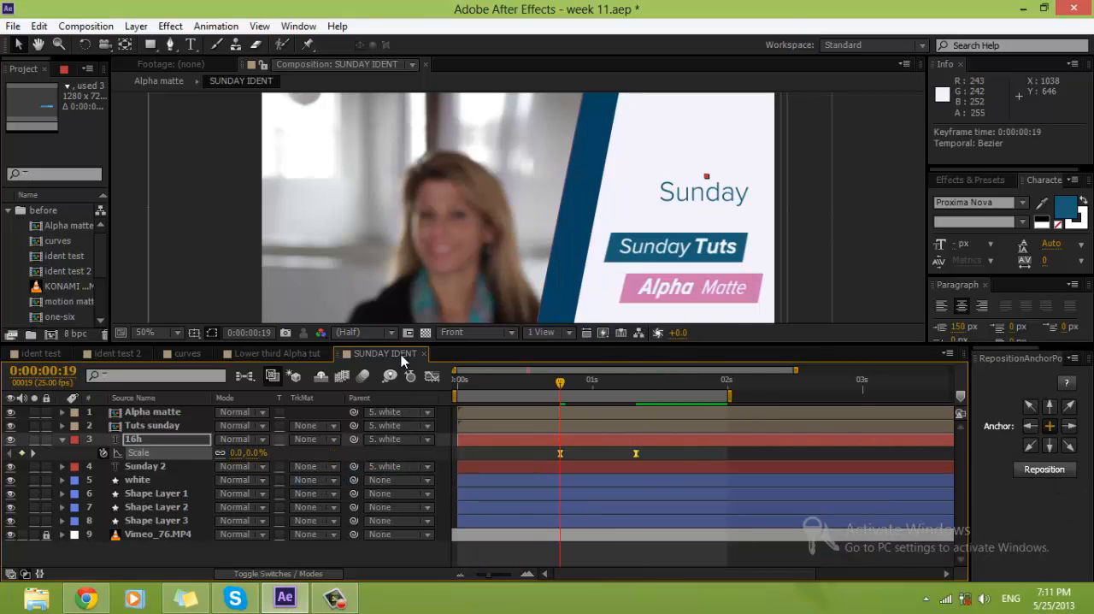
# Step: Reshape the 16h Scale speed curve for a fast start and a long, gentle slowdown, and preview the animation
pyautogui.click(431, 378)
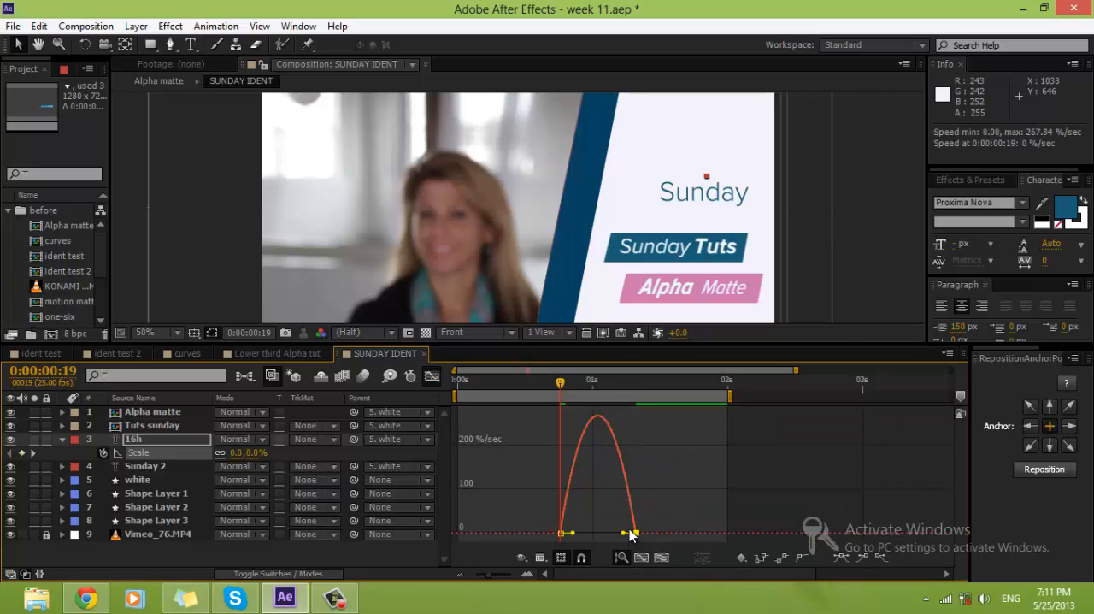
pyautogui.moveTo(623, 533); pyautogui.dragTo(592, 532)
pyautogui.click(759, 438)
pyautogui.press('KP_0')
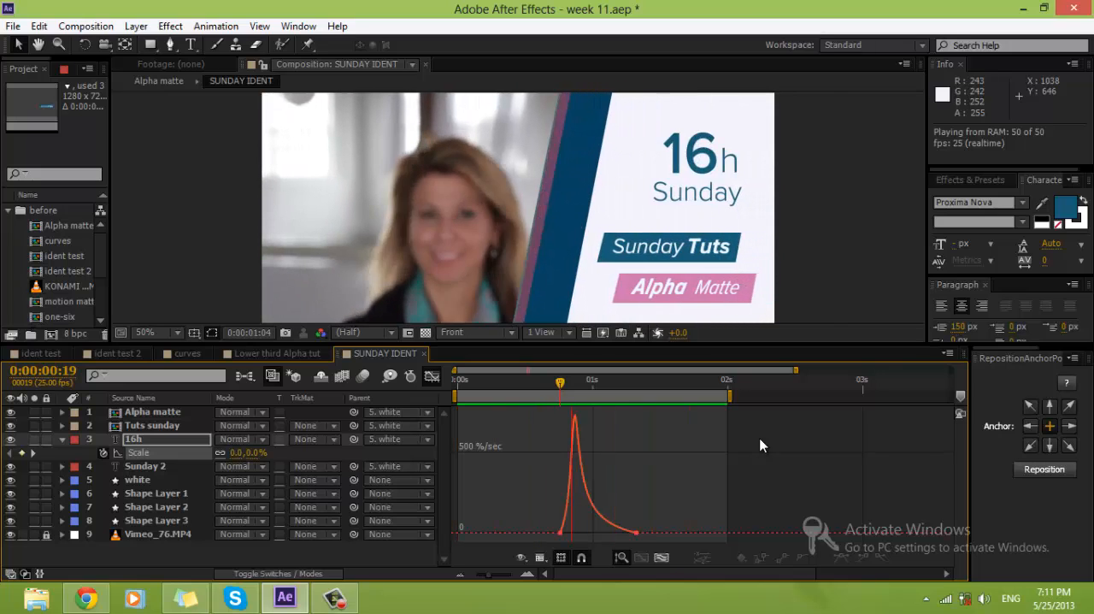
# Step: Move the last Scale keyframe of the 16h layer to 0:00:01:11 in the layer timeline and preview the slower animation
pyautogui.click(960, 64)
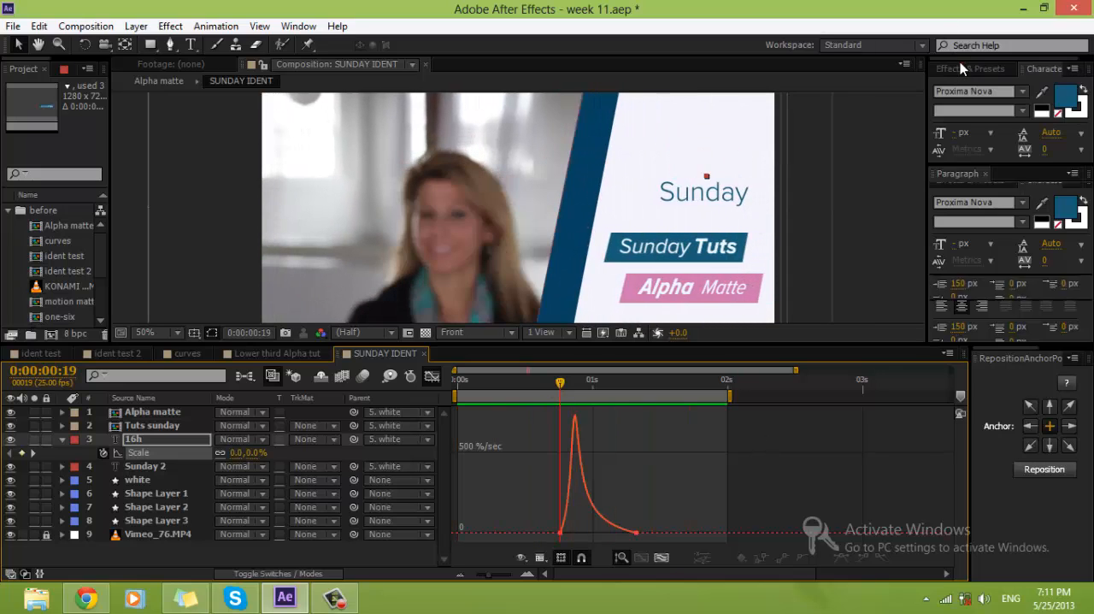
pyautogui.click(431, 374)
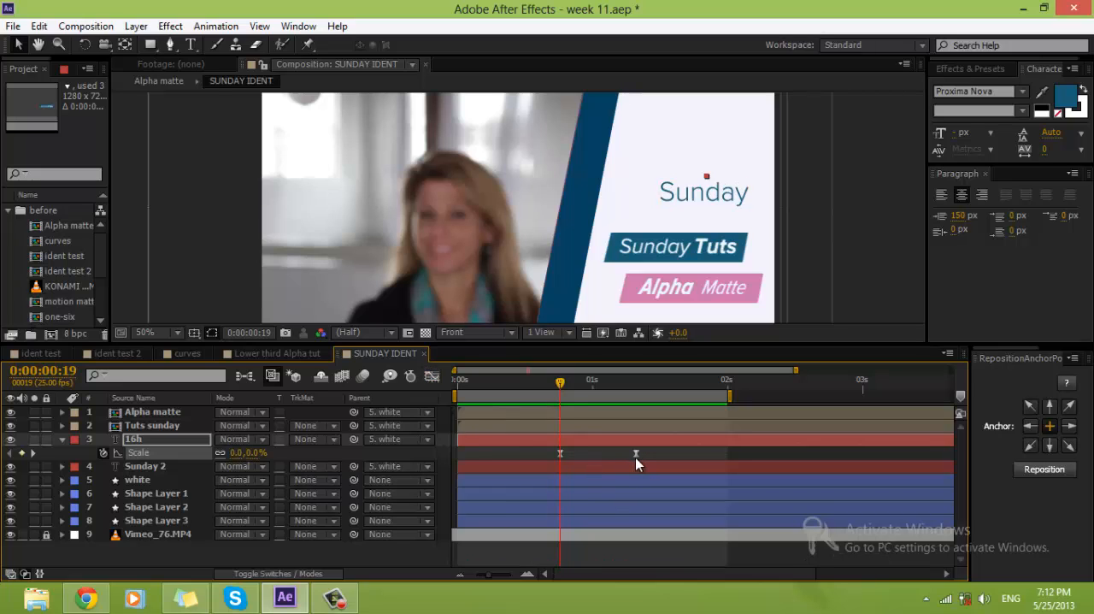
pyautogui.moveTo(651, 452); pyautogui.dragTo(654, 451)
pyautogui.click(712, 451)
pyautogui.press('KP_0')
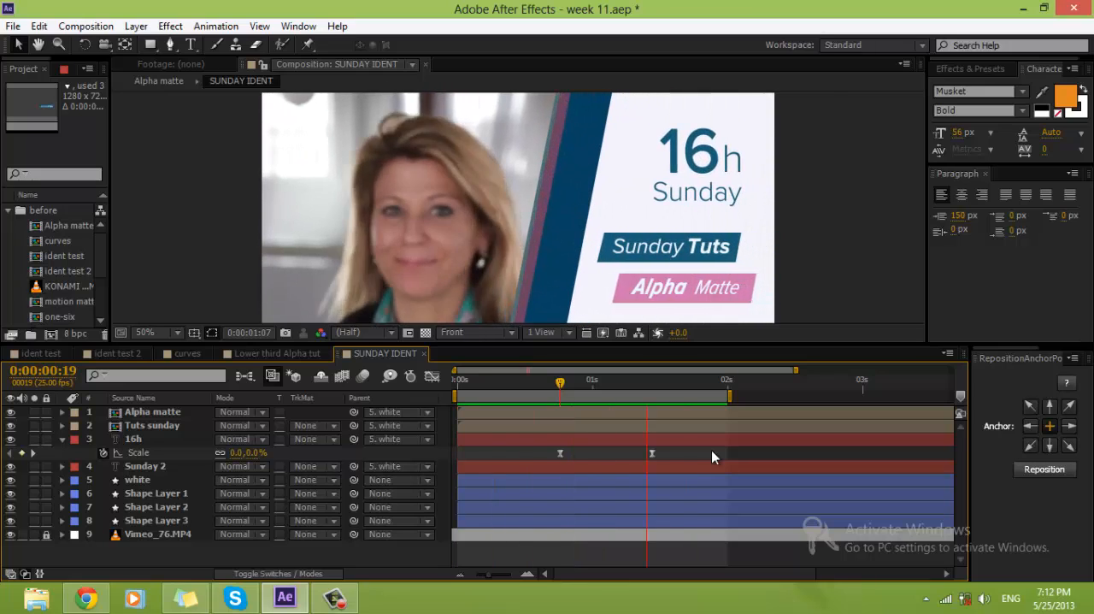
pyautogui.click(711, 451)
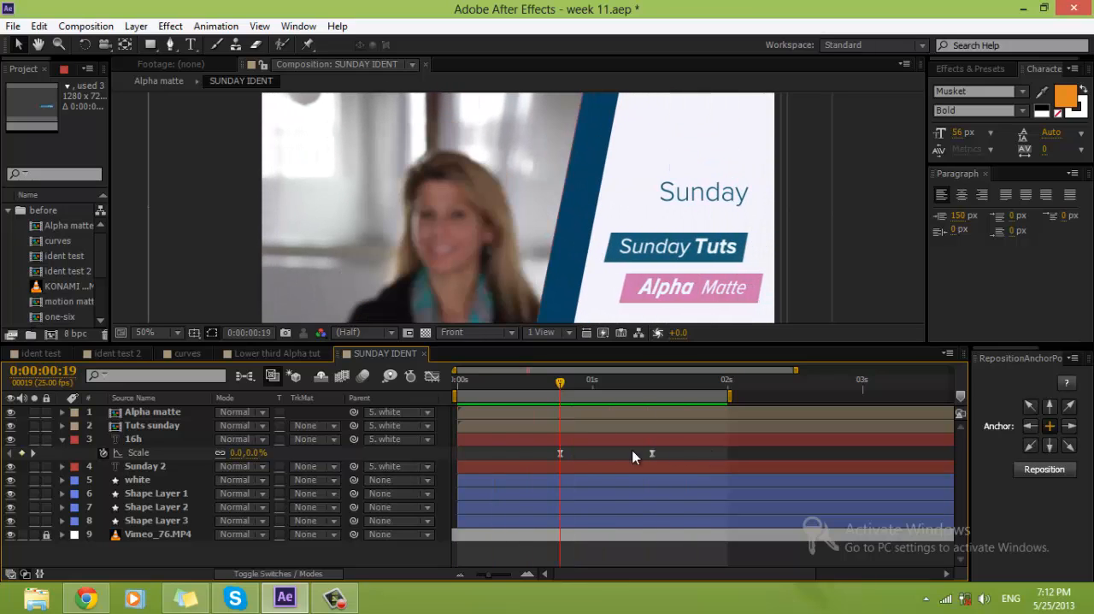
# Step: Add a Scale text animator to the Sunday 2 layer and set its Scale to 0%
pyautogui.click(63, 439)
pyautogui.click(132, 454)
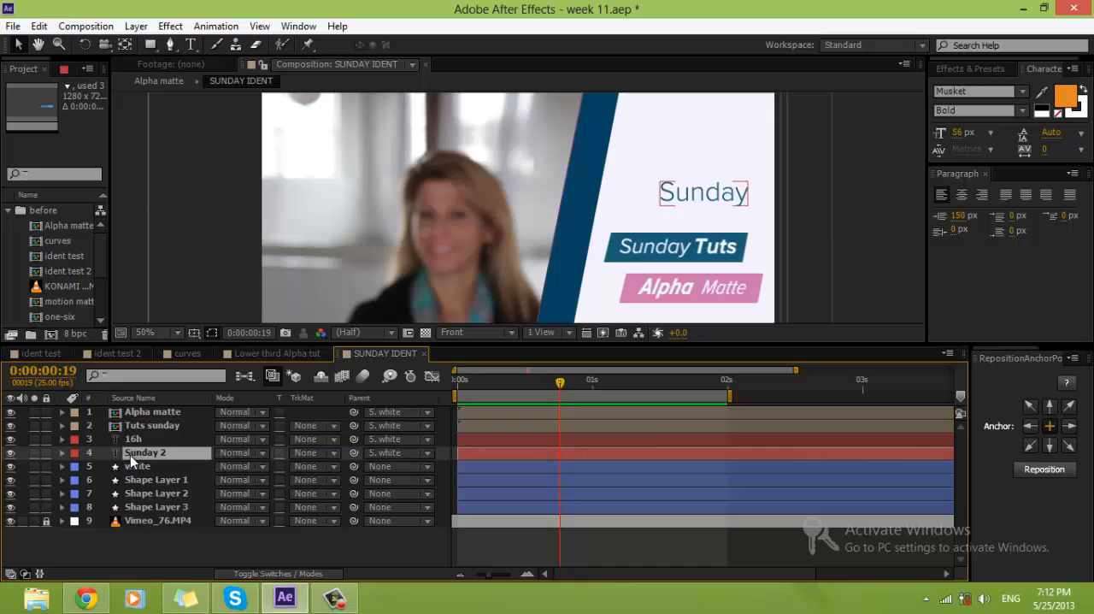
pyautogui.click(62, 453)
pyautogui.click(335, 466)
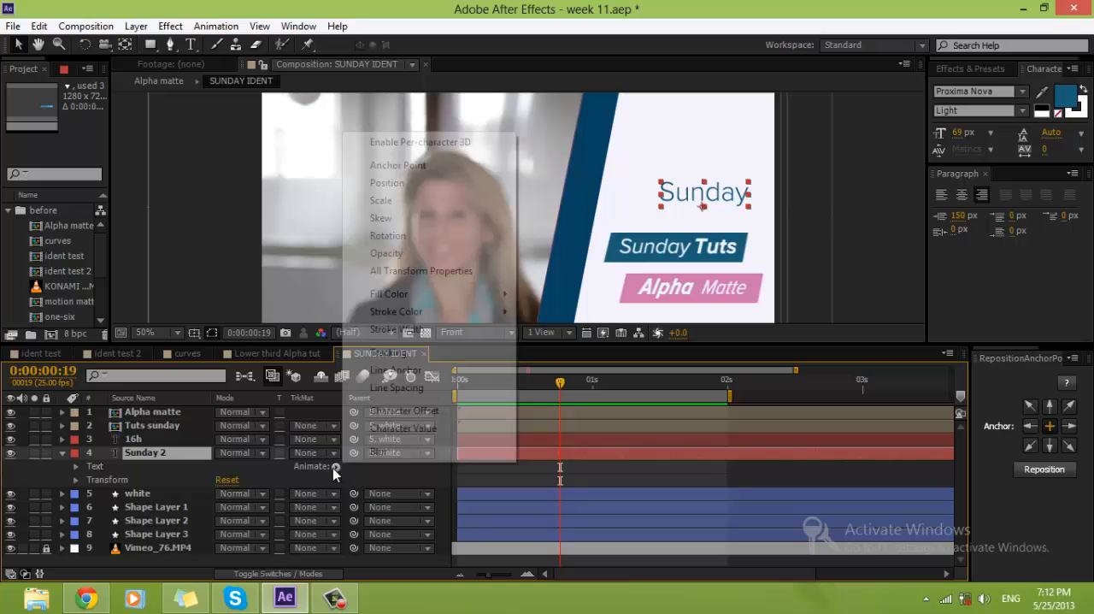
pyautogui.click(387, 204)
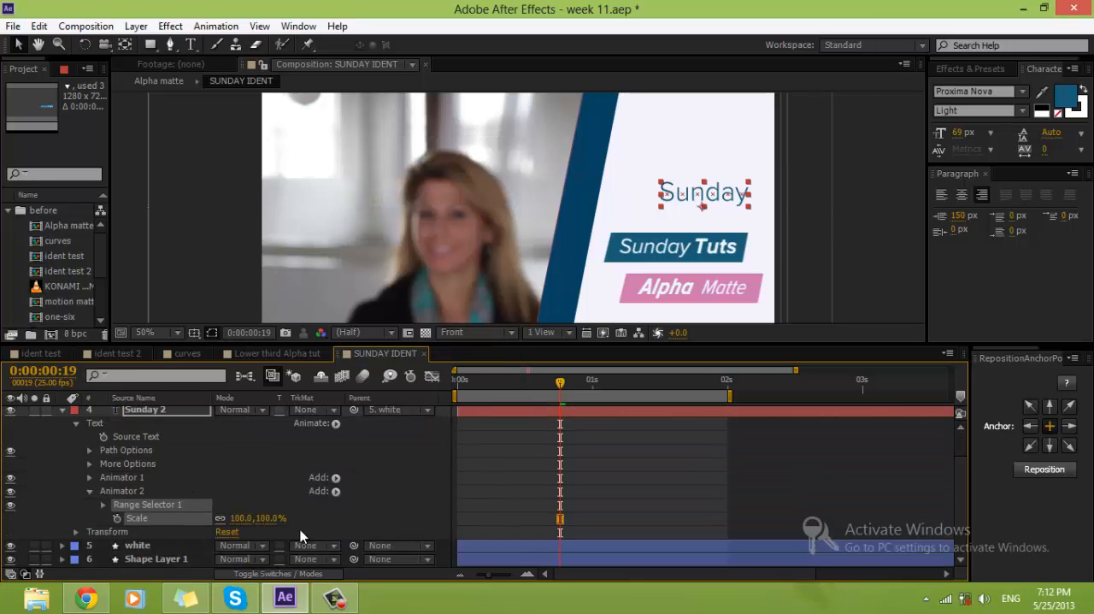
pyautogui.click(247, 521)
pyautogui.write('0')
pyautogui.press('Return')
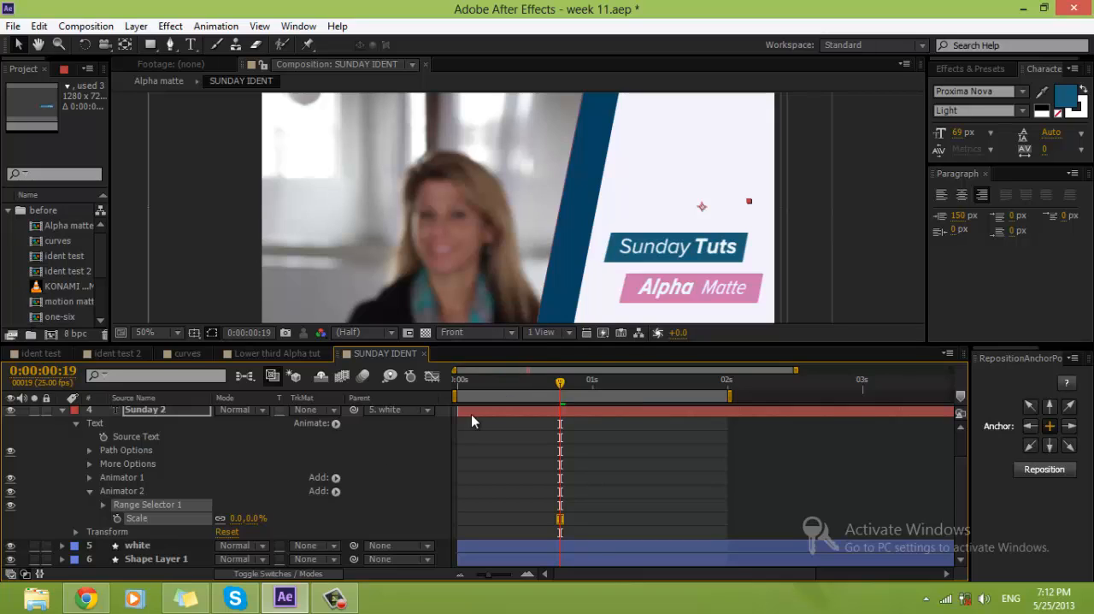
# Step: Keyframe the Range Selector Offset of Sunday 2's Scale animator from -100% at 0:00:00:19 to 100% at 0:00:01:14
pyautogui.click(104, 503)
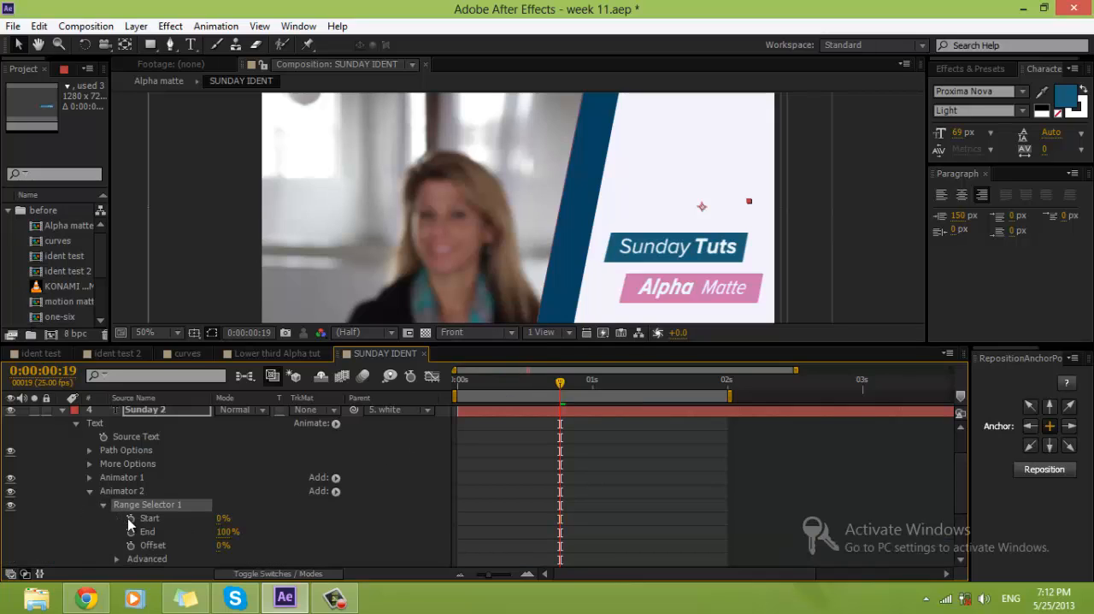
pyautogui.scroll(-1, 125, 519)
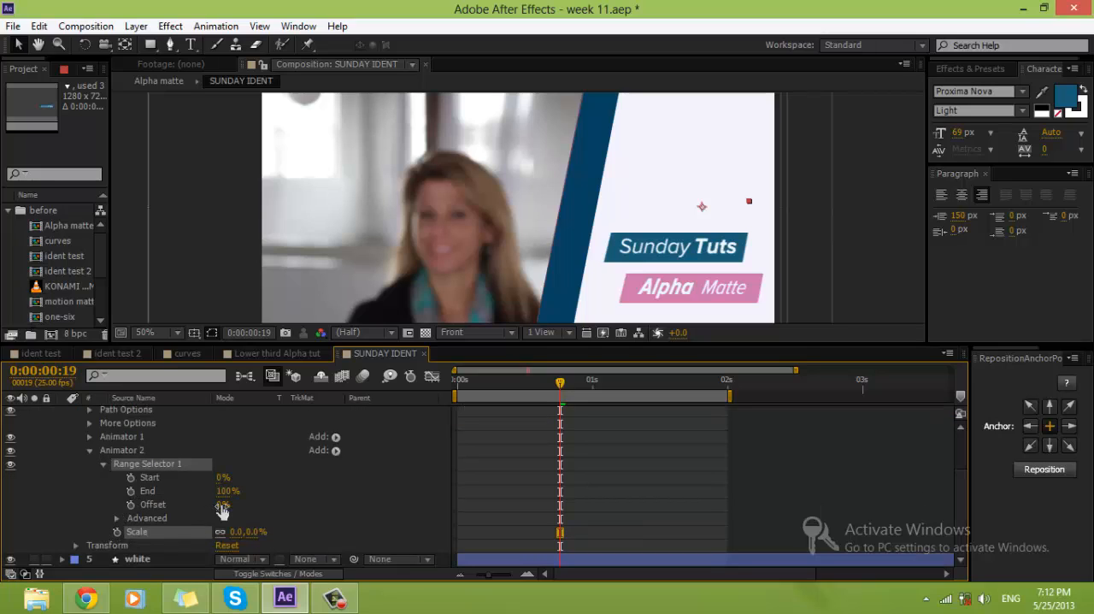
pyautogui.moveTo(222, 510); pyautogui.dragTo(171, 510)
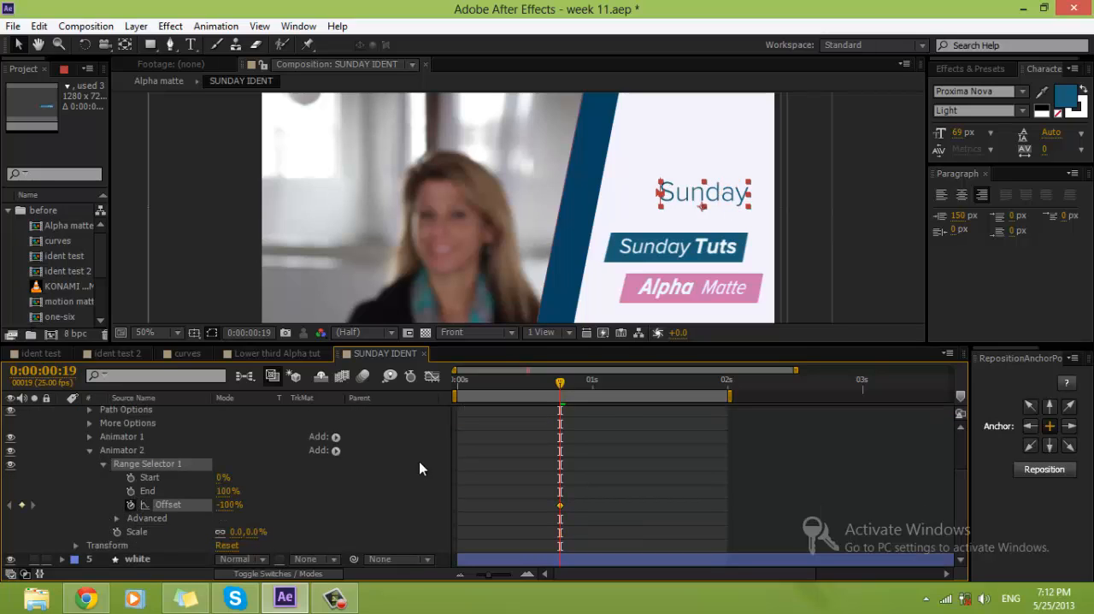
pyautogui.press('space')
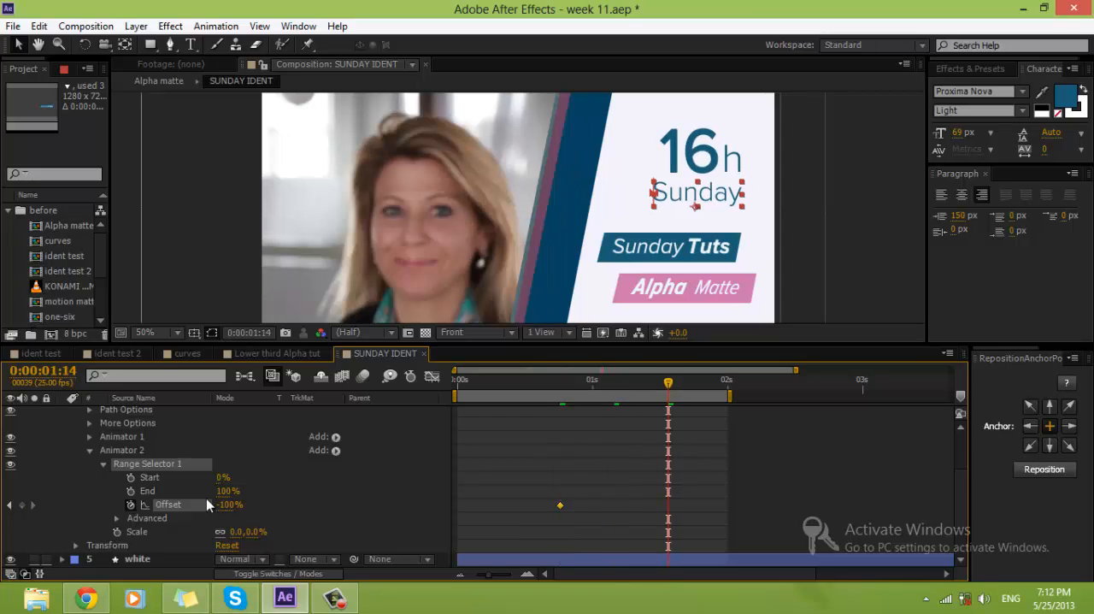
pyautogui.moveTo(220, 505); pyautogui.dragTo(731, 494)
pyautogui.moveTo(658, 387)
pyautogui.mouseDown()
pyautogui.moveTo(621, 383)
pyautogui.moveTo(652, 382)
pyautogui.mouseUp()
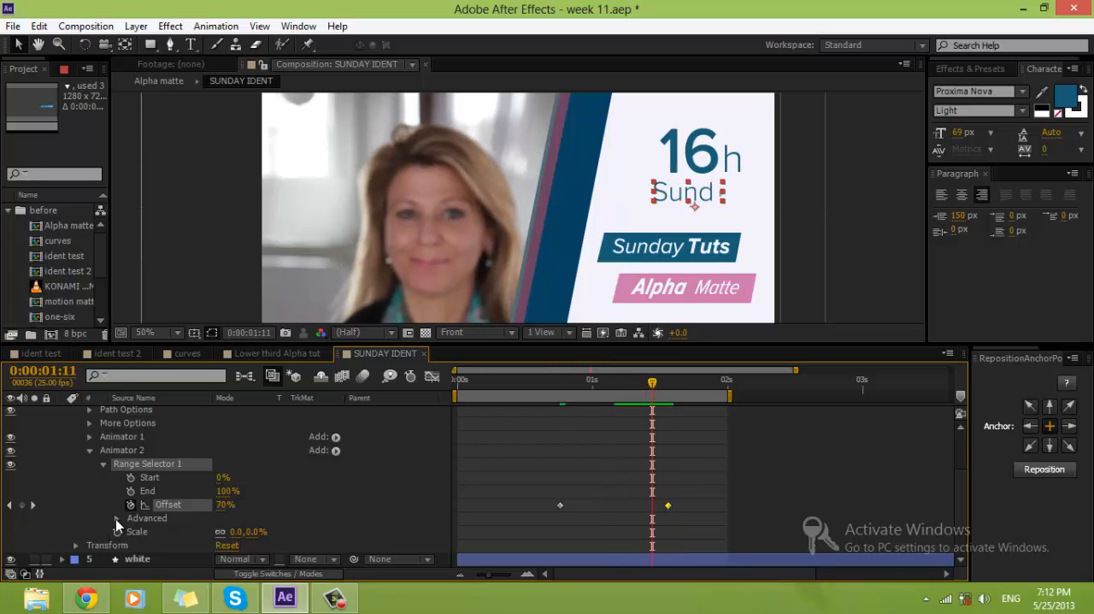
# Step: Set the Range Selector's advanced Shape to Ramp Up and check the letters partway through, at 0:00:01:05
pyautogui.click(117, 518)
pyautogui.click(256, 504)
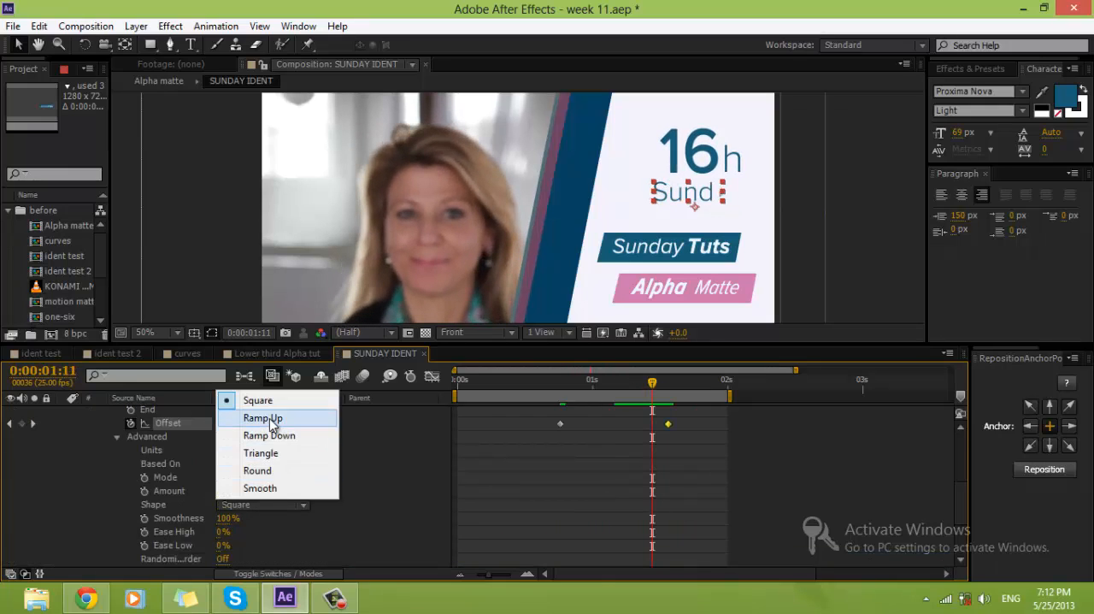
pyautogui.click(261, 418)
pyautogui.moveTo(655, 385); pyautogui.dragTo(619, 385)
# Step: Switch the Range Selector's Shape to Square and back to Ramp Up to compare the two
pyautogui.click(251, 512)
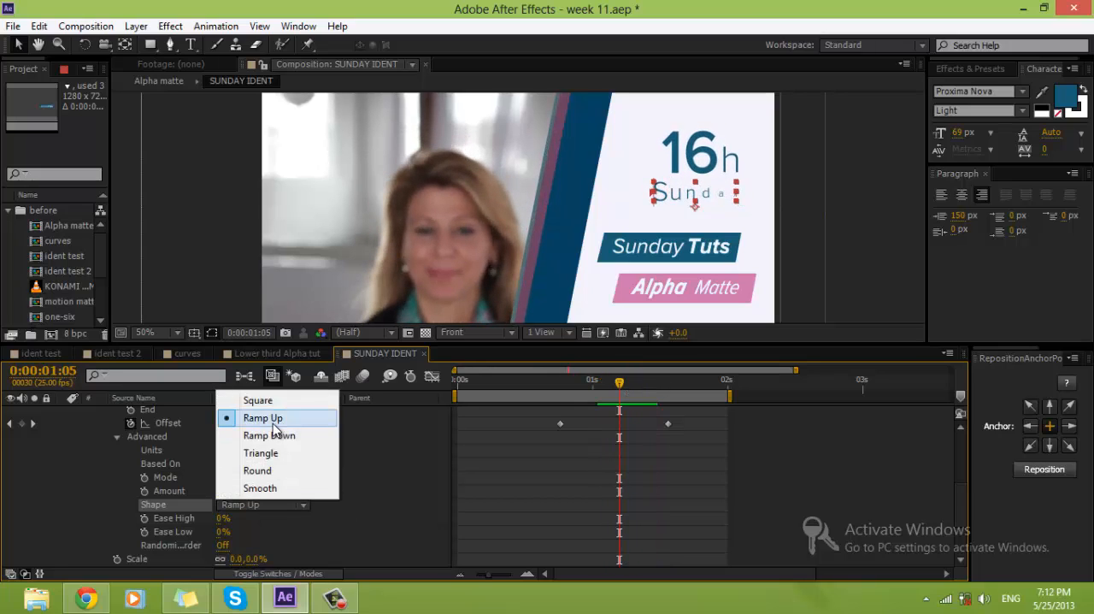
pyautogui.click(269, 398)
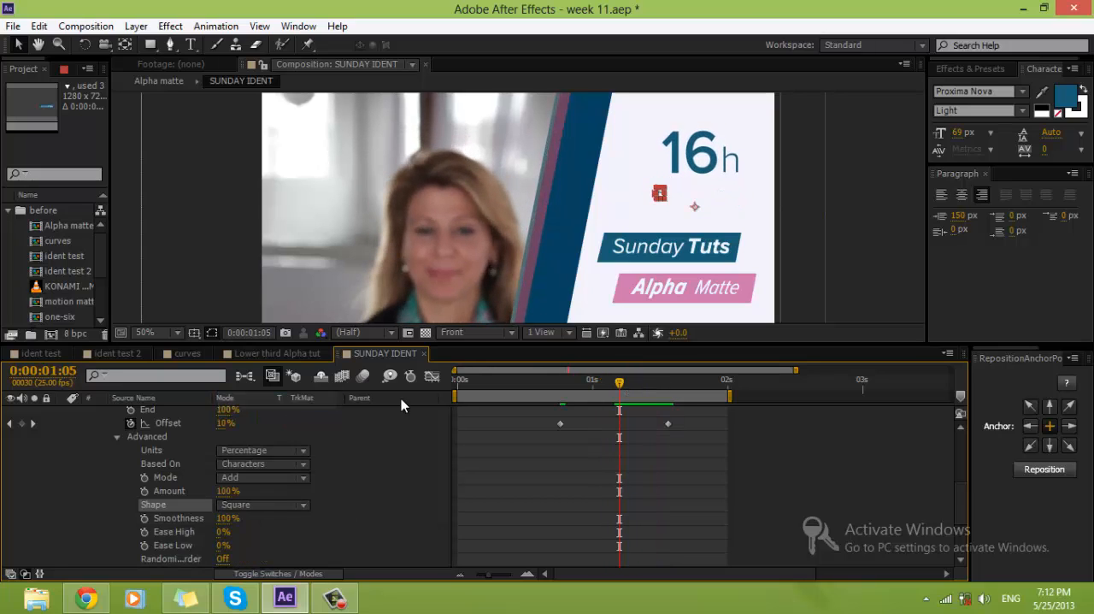
pyautogui.click(267, 505)
pyautogui.click(266, 417)
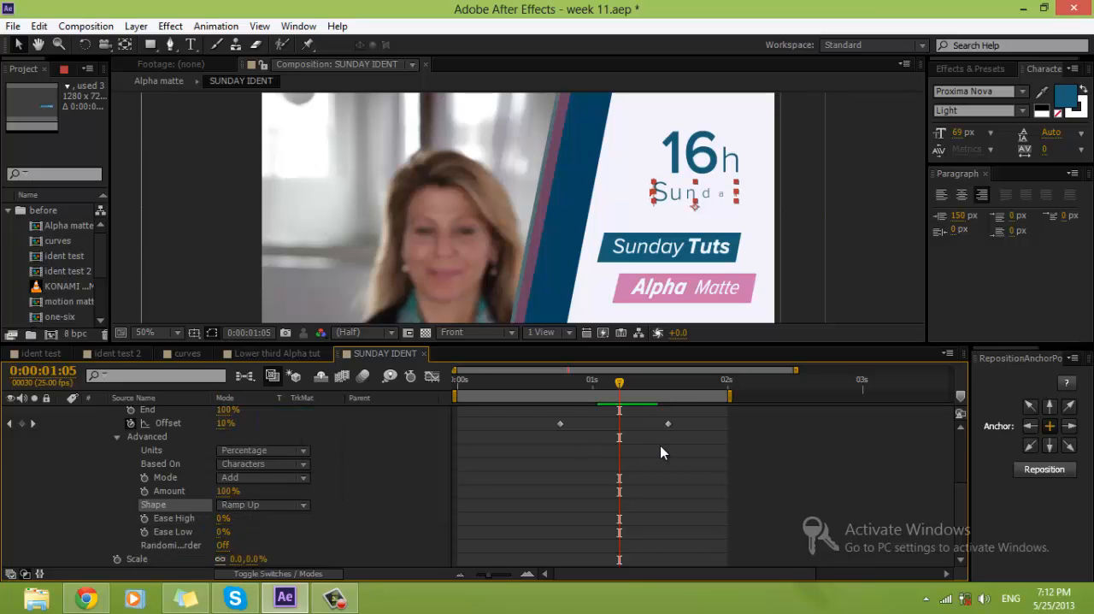
# Step: Preview the composition from the first frame to check the letter-by-letter scaling of the Sunday text
pyautogui.moveTo(619, 382); pyautogui.dragTo(427, 394)
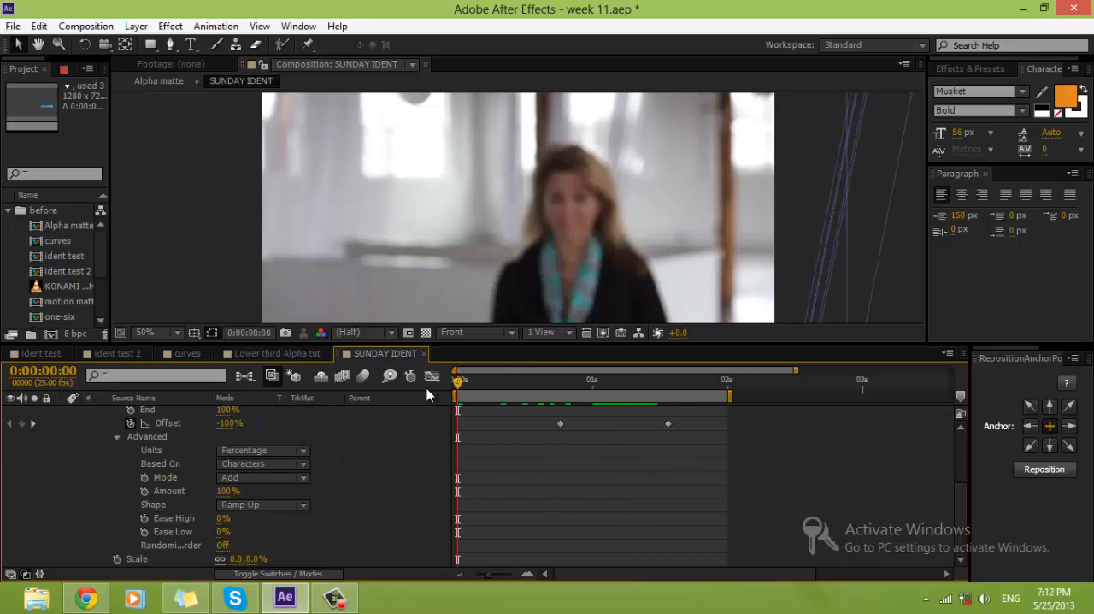
pyautogui.press('space')
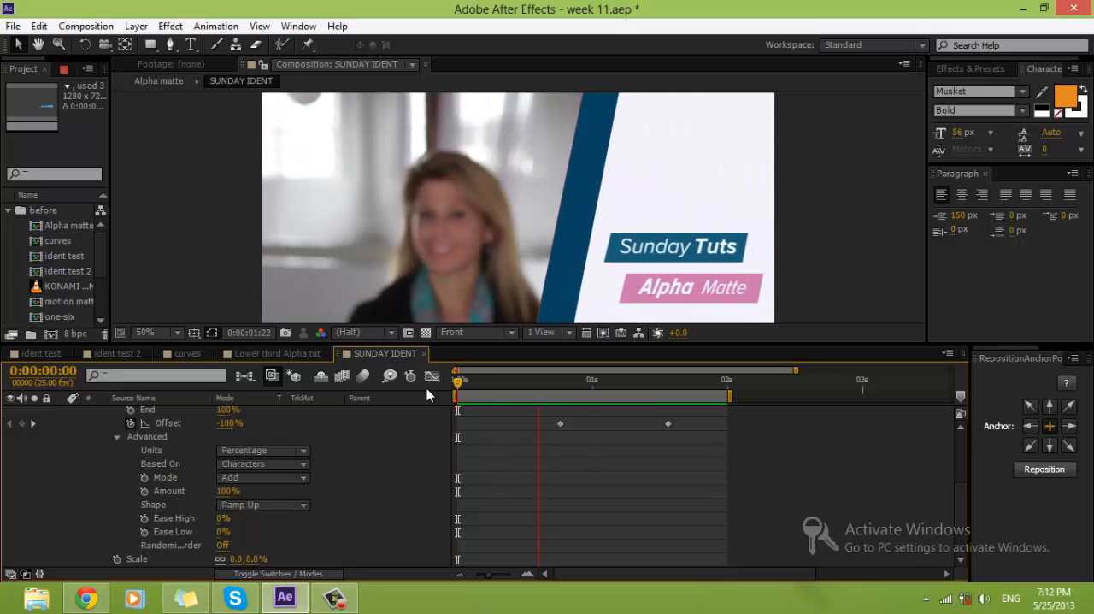
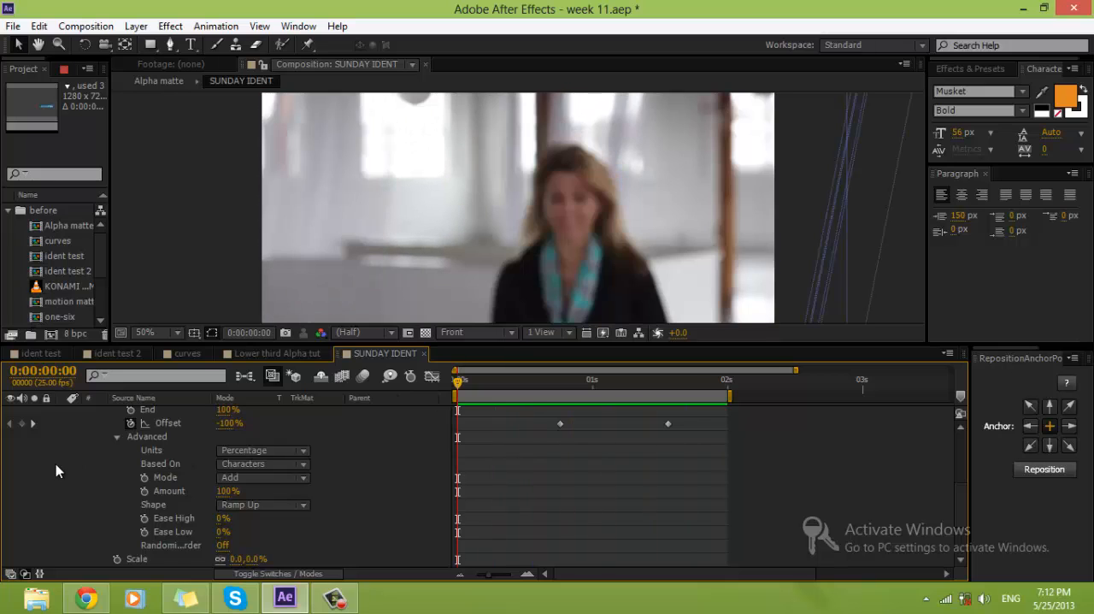
# Step: Collapse Animator 2 of the Sunday 2 text layer
pyautogui.scroll(3, 84, 458)
pyautogui.click(91, 452)
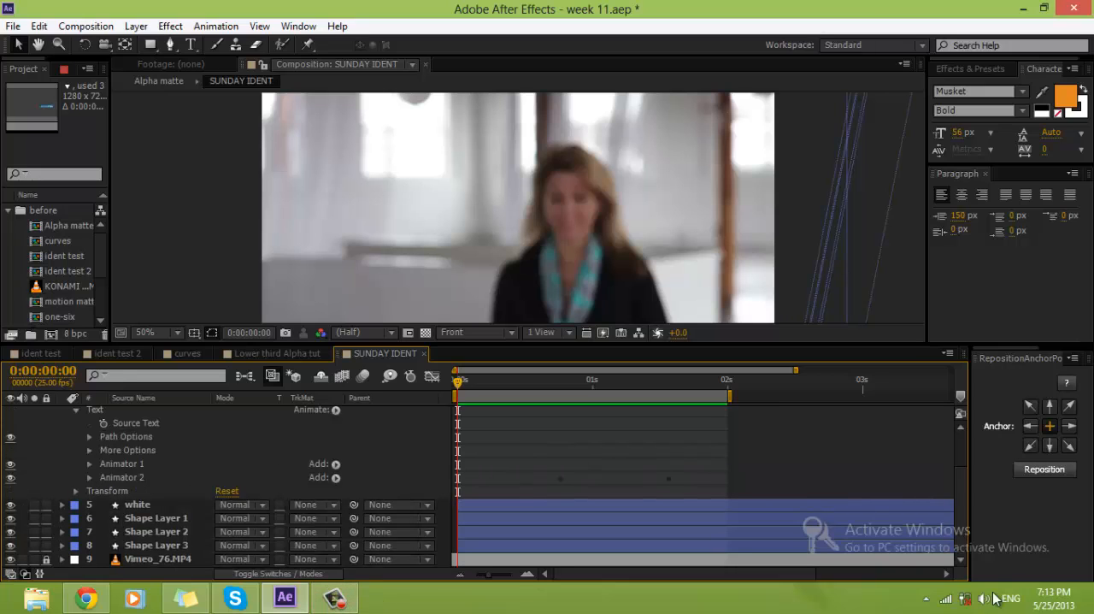
pyautogui.click(930, 600)
pyautogui.click(890, 518)
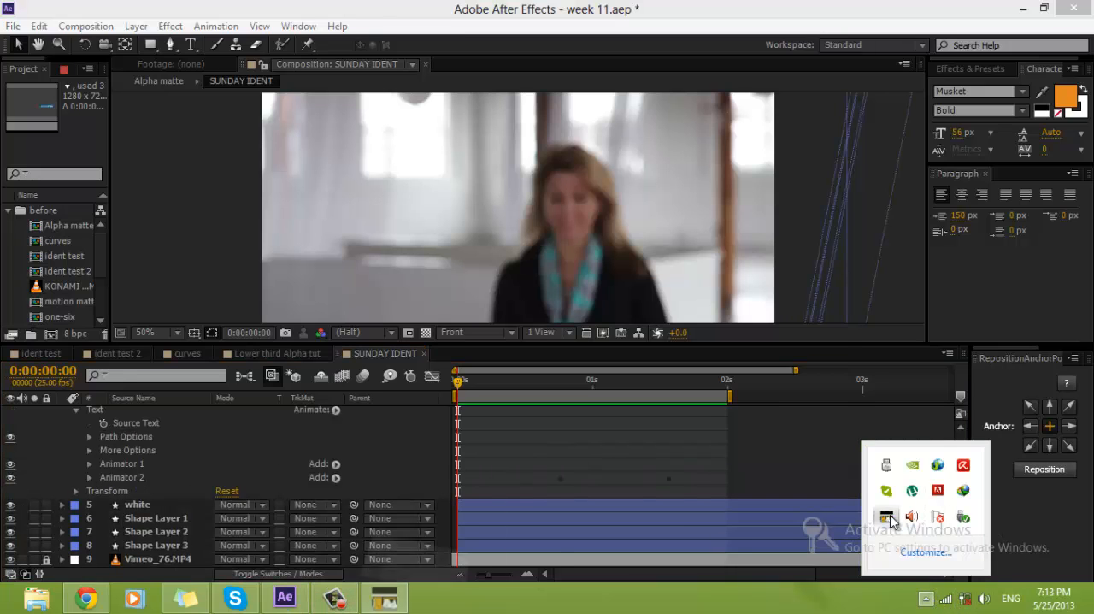
pyautogui.click(823, 106)
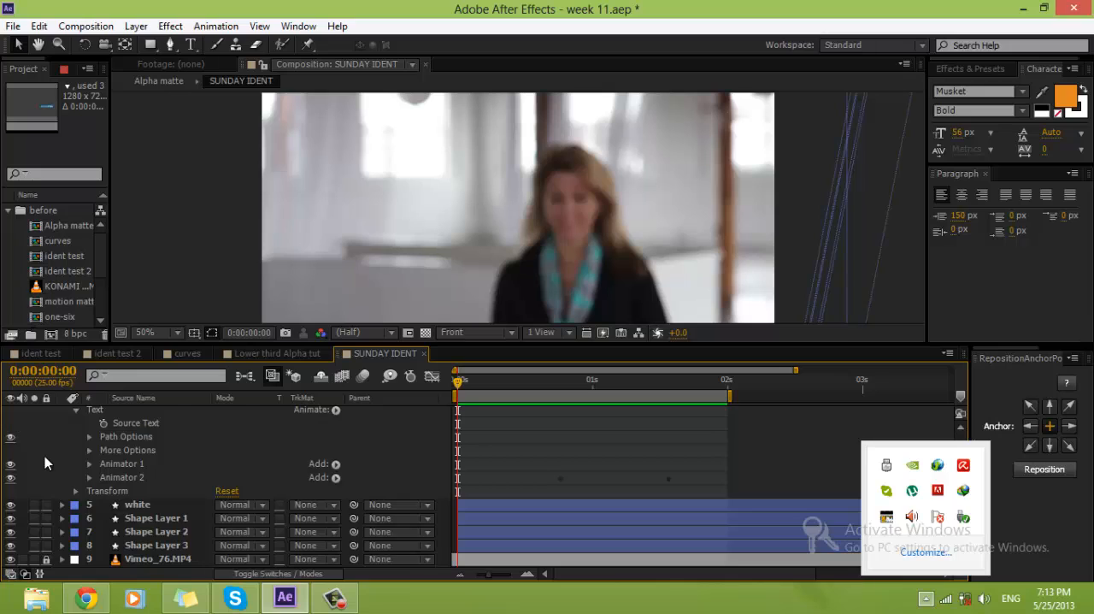
# Step: Collapse the Sunday 2 layer and solo the Tuts sunday layer at 0:00:01:19 with the Rectangle tool active
pyautogui.scroll(3, 44, 455)
pyautogui.click(60, 452)
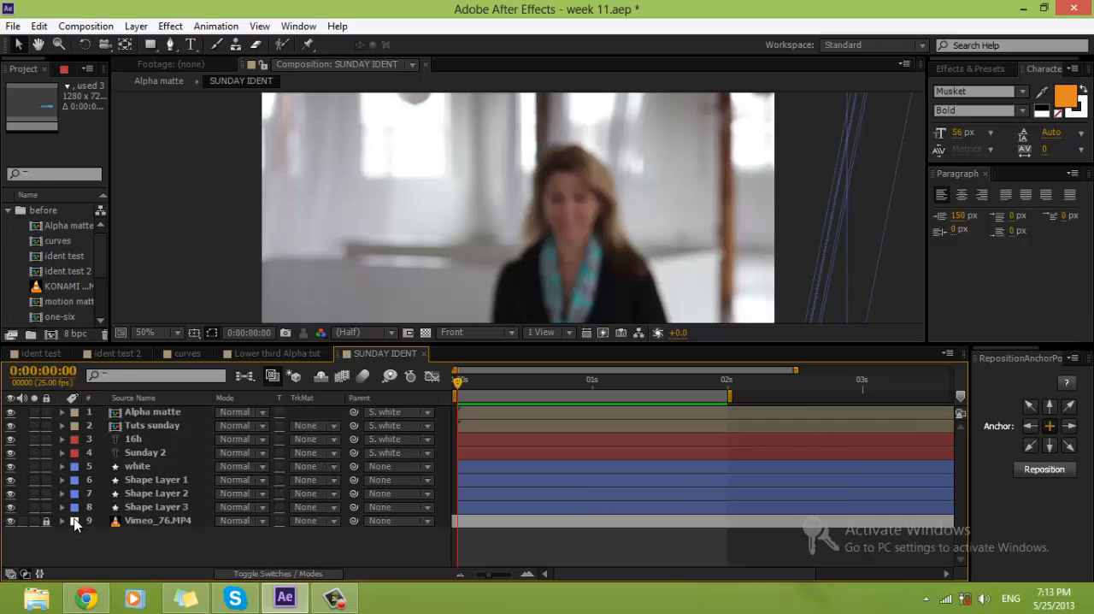
pyautogui.click(139, 454)
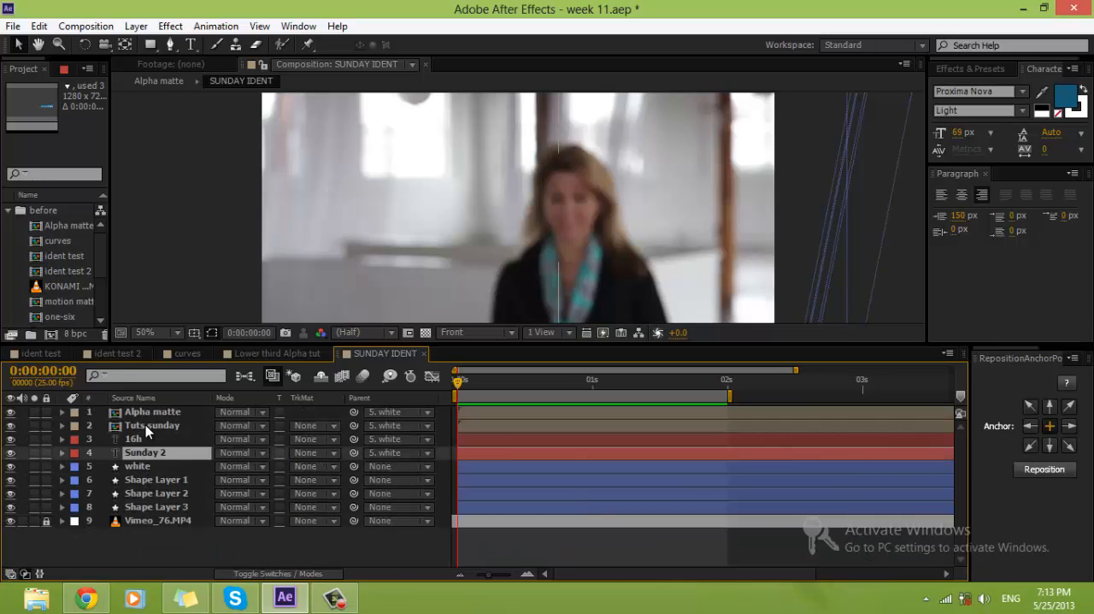
pyautogui.click(145, 425)
pyautogui.moveTo(460, 382); pyautogui.dragTo(690, 383)
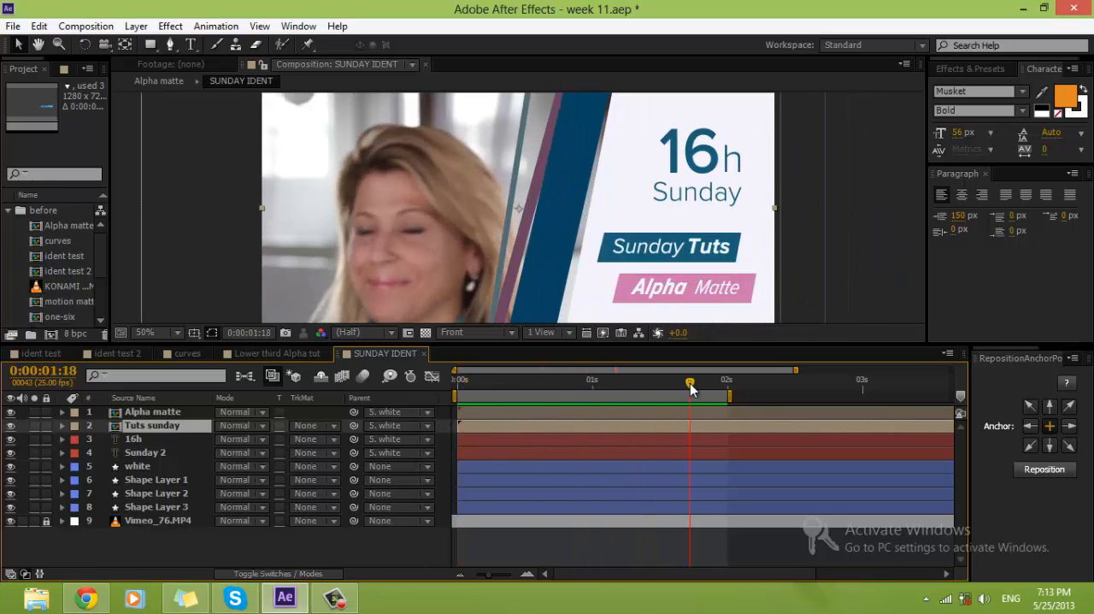
pyautogui.click(151, 44)
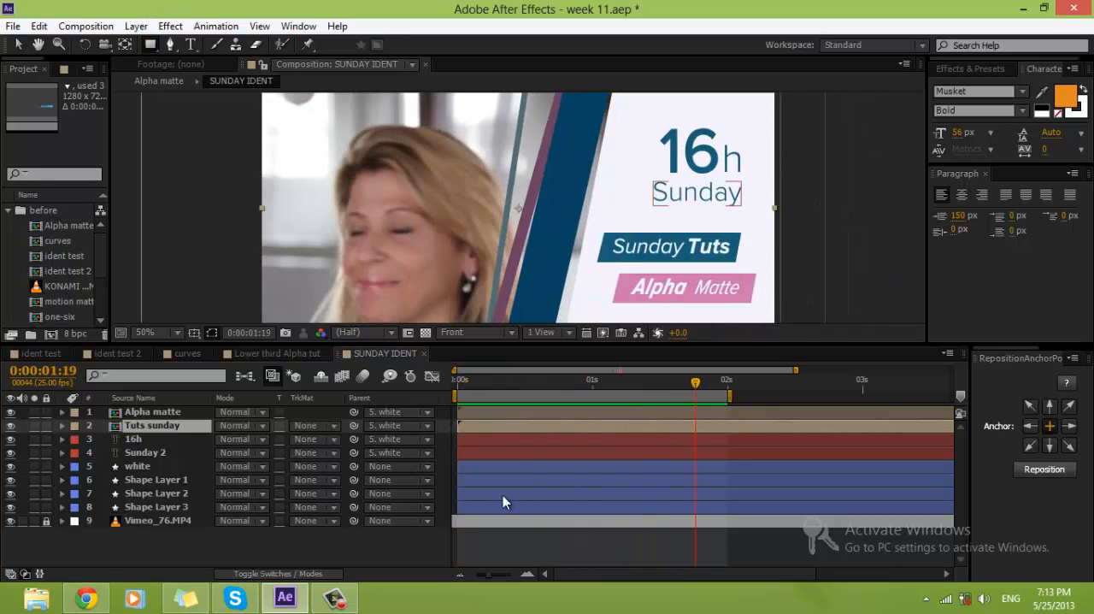
pyautogui.click(512, 542)
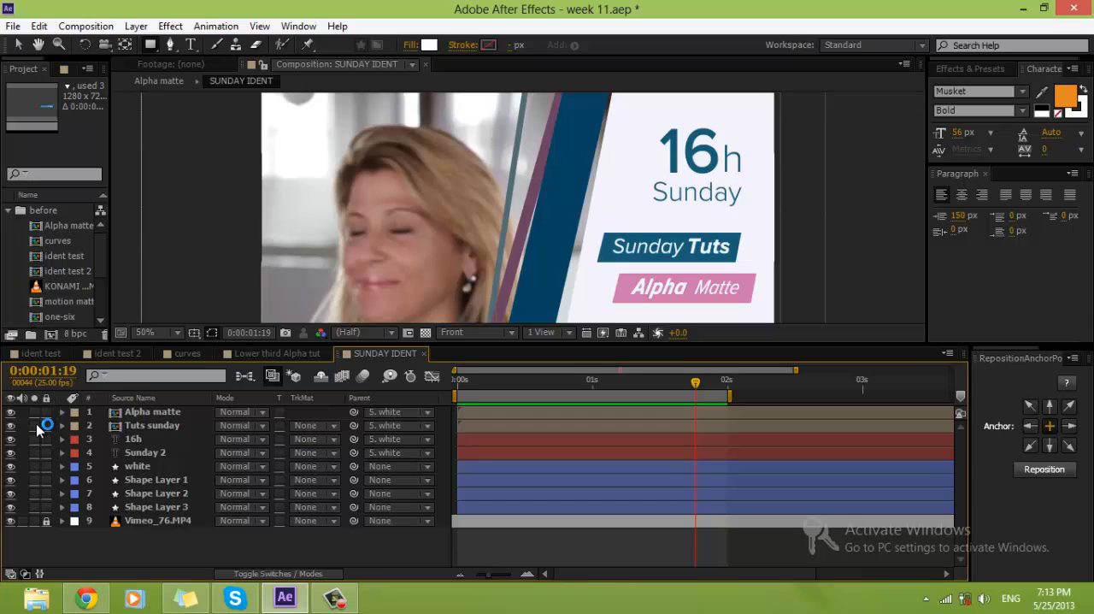
pyautogui.click(34, 425)
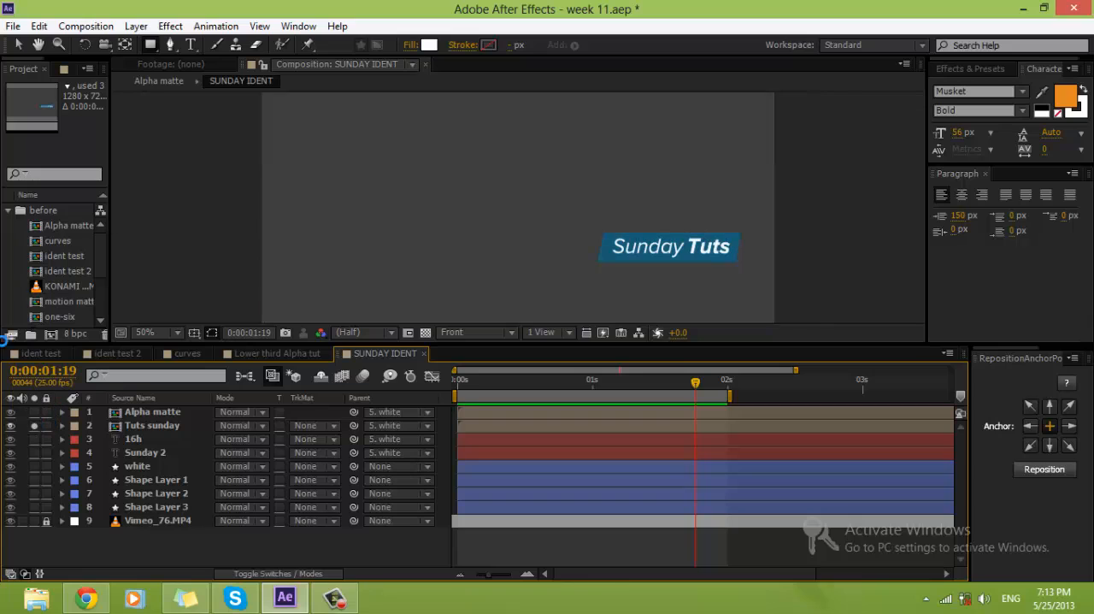
# Step: Draw a yellow-filled rectangle covering the whole Sunday Tuts label as a new shape layer and center its anchor point
pyautogui.click(427, 45)
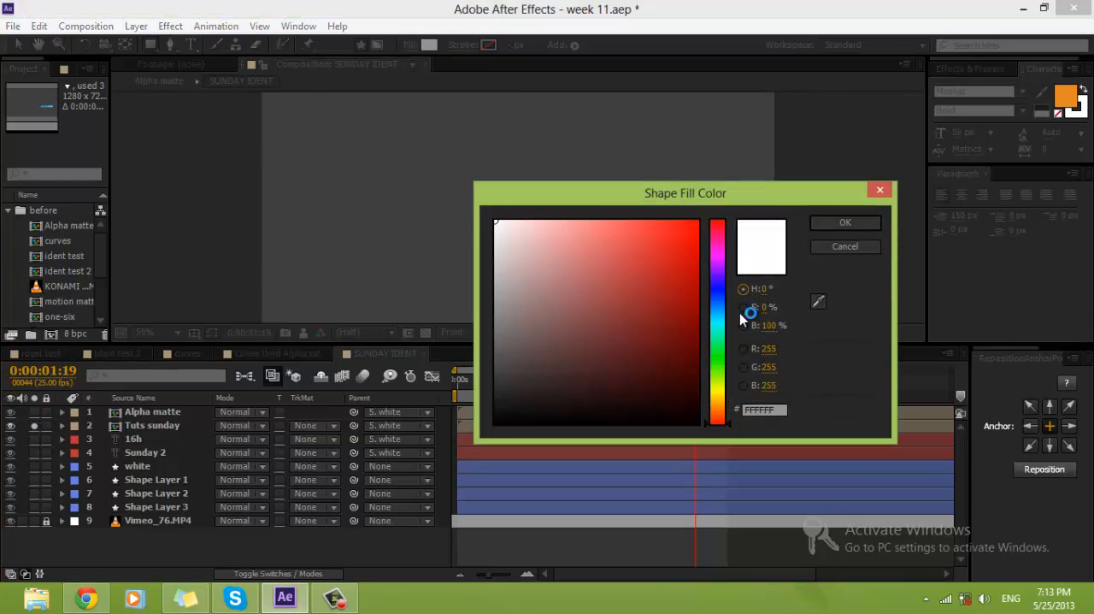
pyautogui.click(717, 395)
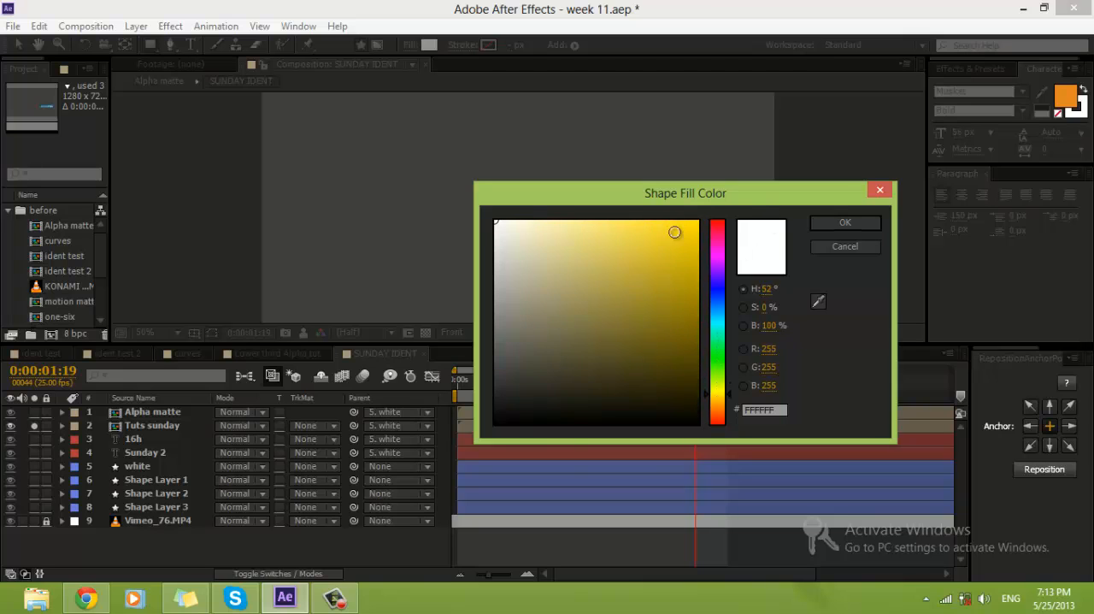
pyautogui.click(664, 225)
pyautogui.click(867, 224)
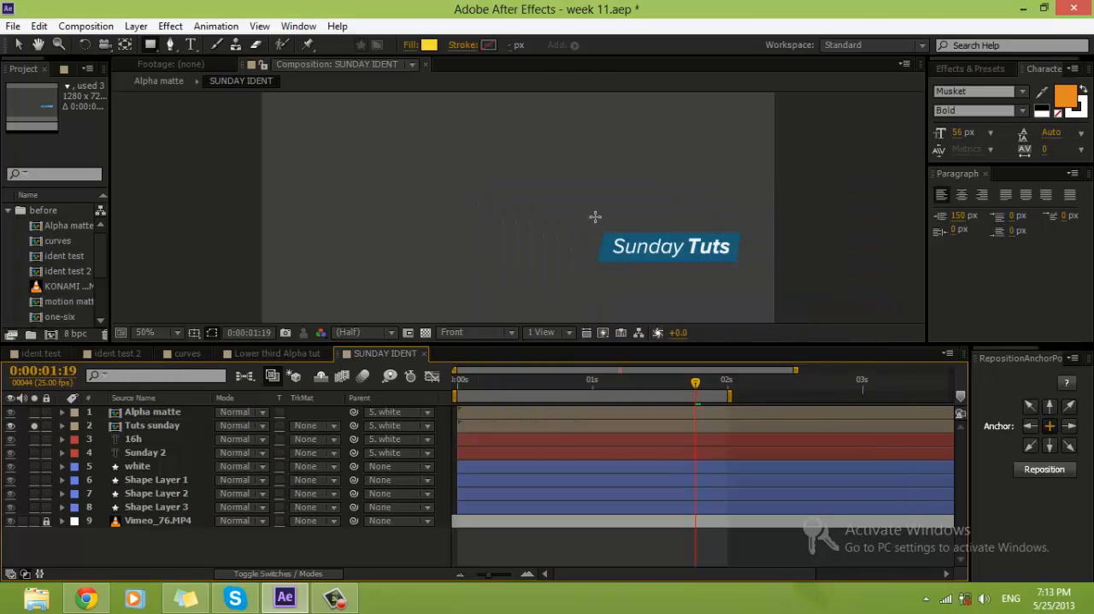
pyautogui.moveTo(586, 213)
pyautogui.mouseDown()
pyautogui.moveTo(640, 261)
pyautogui.moveTo(698, 250)
pyautogui.moveTo(761, 255)
pyautogui.moveTo(763, 267)
pyautogui.mouseUp()
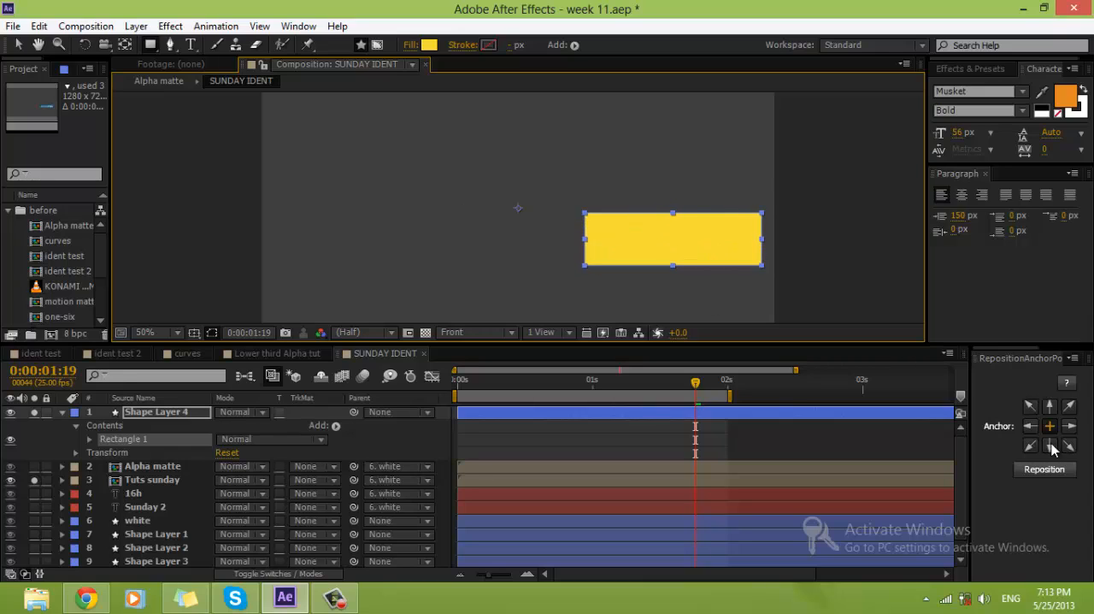
pyautogui.click(1045, 469)
# Step: Keyframe Shape Layer 4's Position from 1499, 438 outside the frame at 0:00:00:24 to 1027, 438 over the label at 0:00:01:19
pyautogui.click(147, 413)
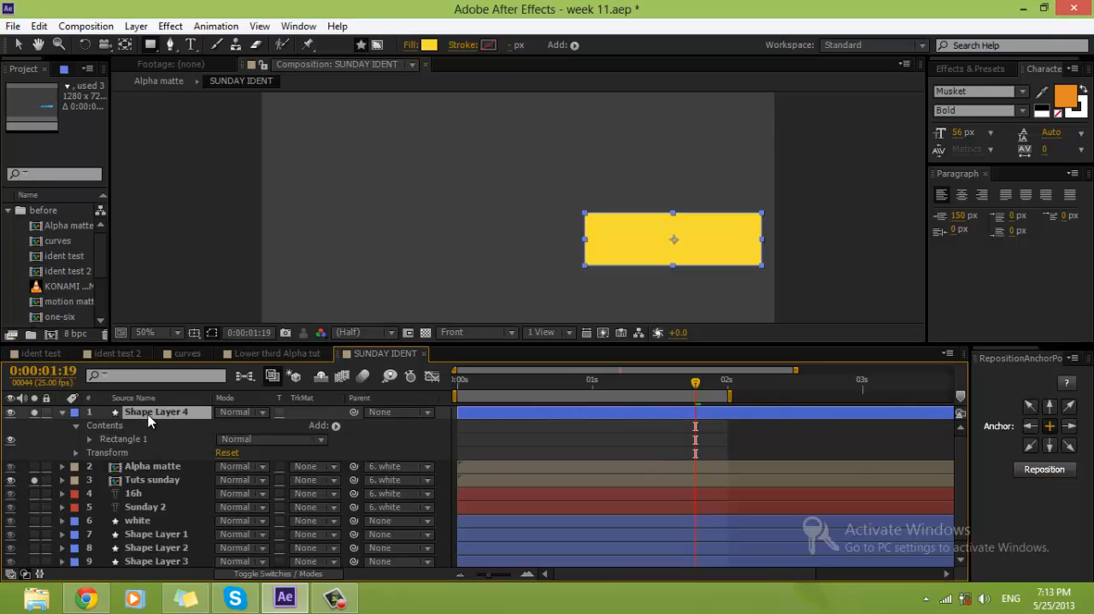
pyautogui.press('p')
pyautogui.click(104, 426)
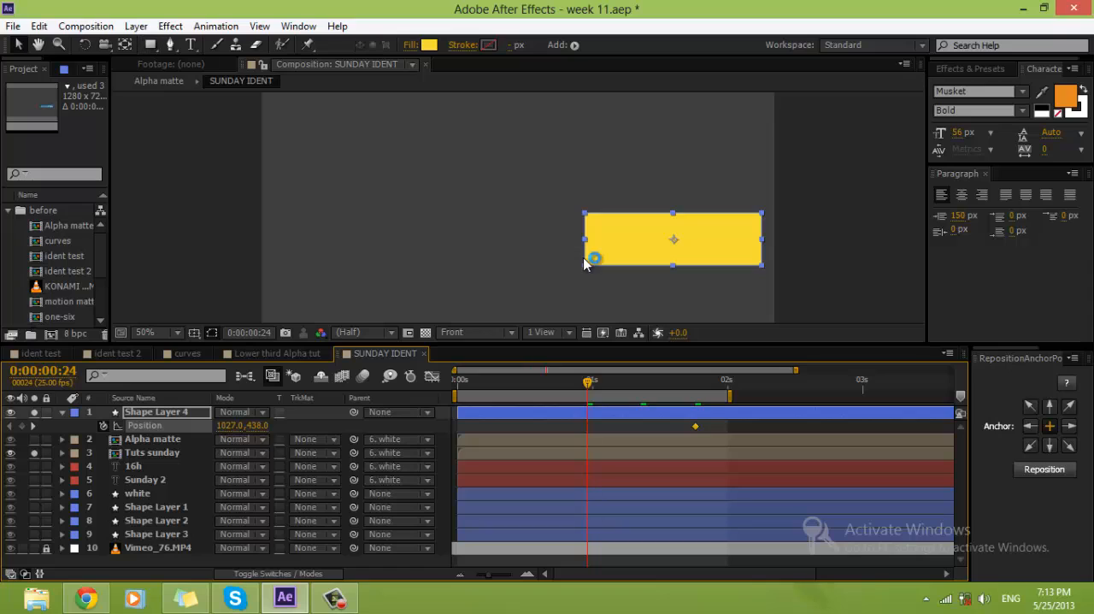
pyautogui.moveTo(619, 245); pyautogui.dragTo(799, 252)
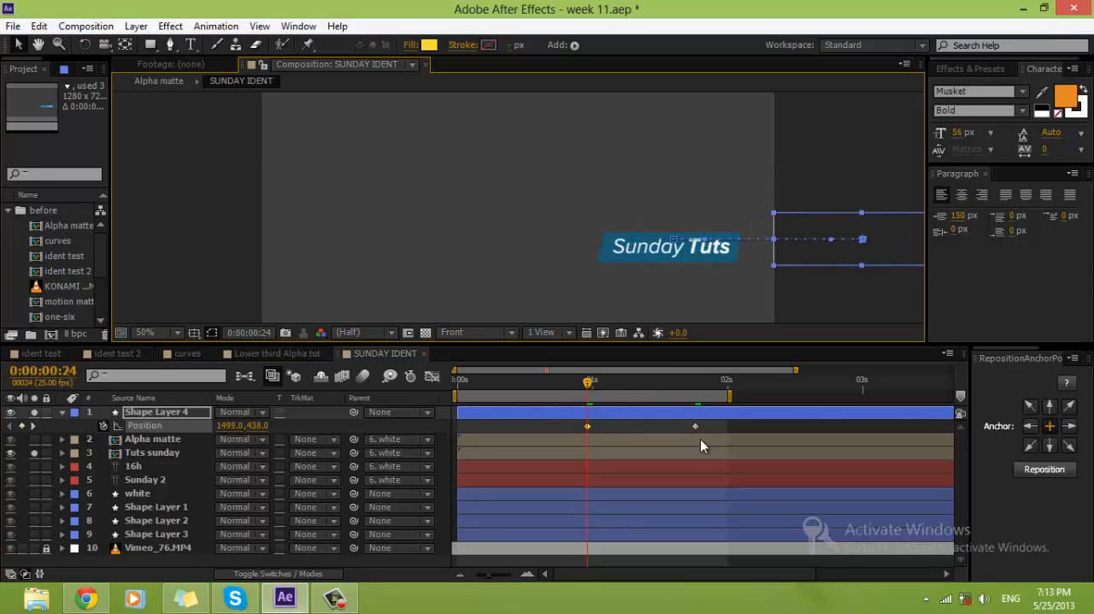
# Step: Apply Easy Ease to both Position keyframes and shape the speed graph for a fast start and a long slowdown
pyautogui.moveTo(701, 420); pyautogui.dragTo(513, 442)
pyautogui.click(431, 376)
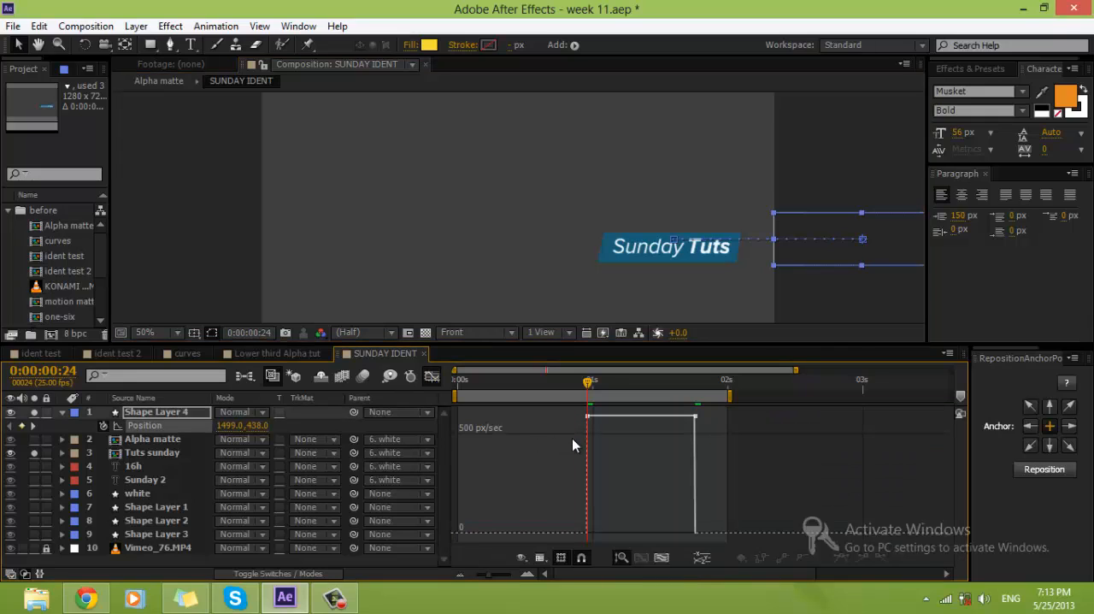
pyautogui.moveTo(628, 428); pyautogui.dragTo(503, 484)
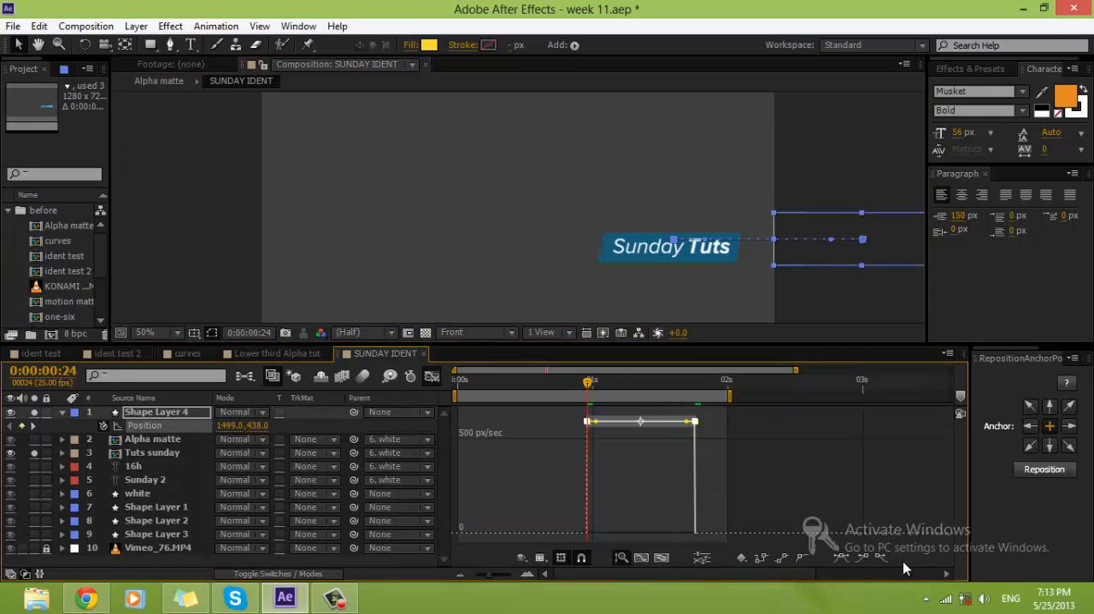
pyautogui.click(845, 555)
pyautogui.moveTo(651, 530); pyautogui.dragTo(728, 461)
pyautogui.click(728, 461)
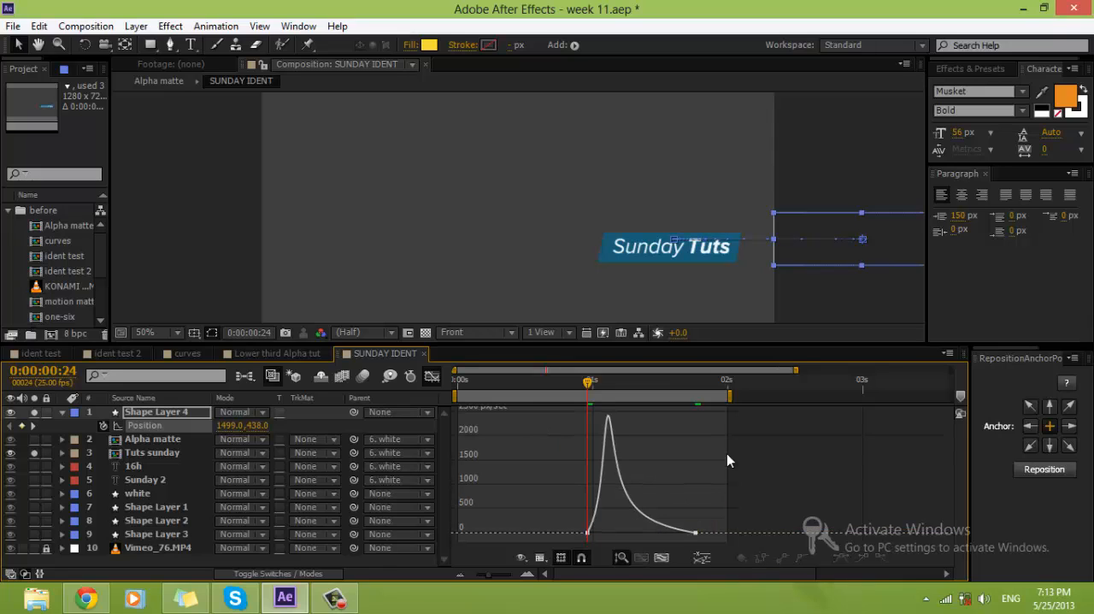
# Step: Place Shape Layer 4 directly above Tuts sunday and set it as that layer's Alpha Matte
pyautogui.click(154, 414)
pyautogui.moveTo(153, 449); pyautogui.dragTo(154, 446)
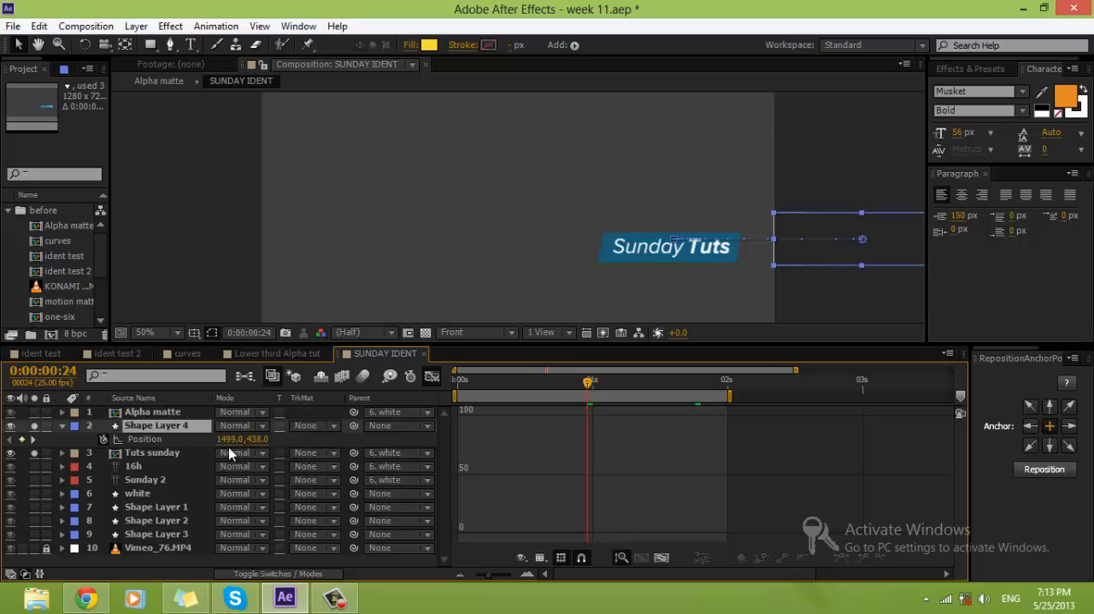
pyautogui.click(62, 426)
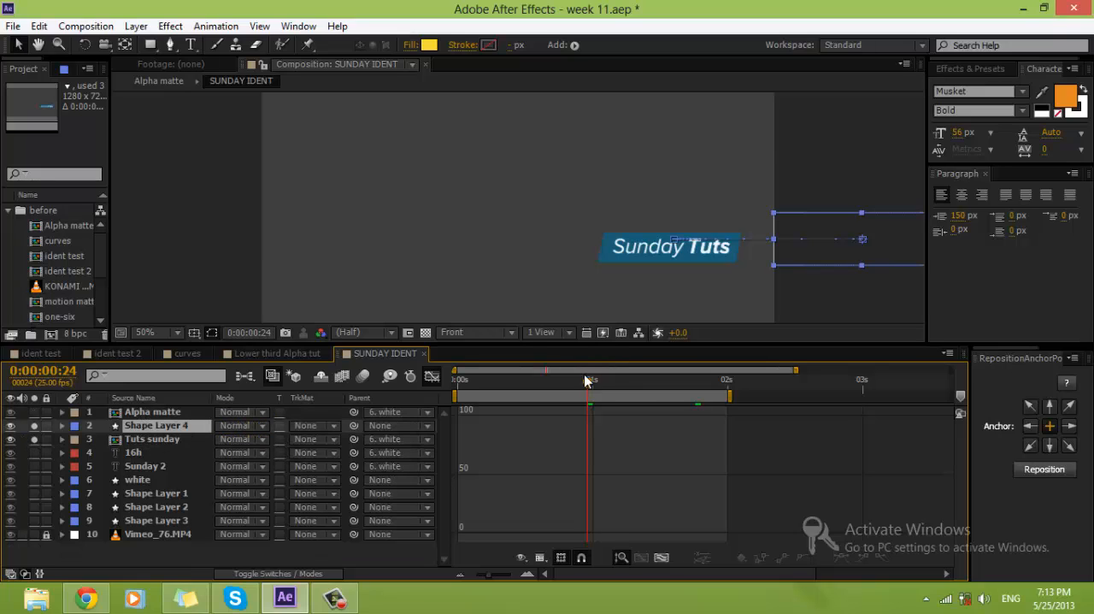
pyautogui.moveTo(585, 381); pyautogui.dragTo(652, 383)
pyautogui.click(325, 439)
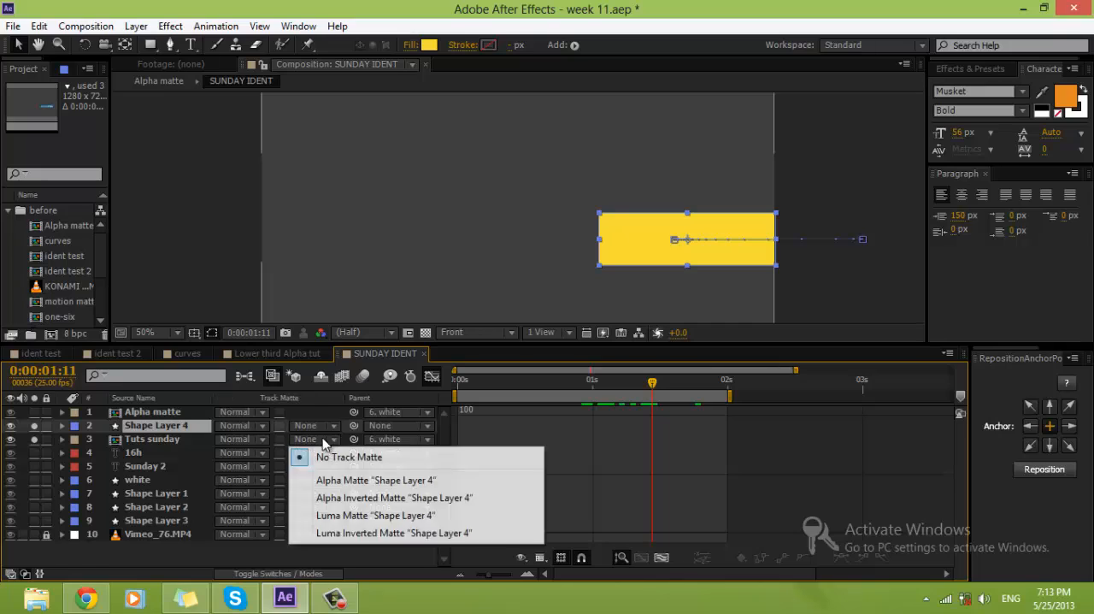
pyautogui.click(356, 480)
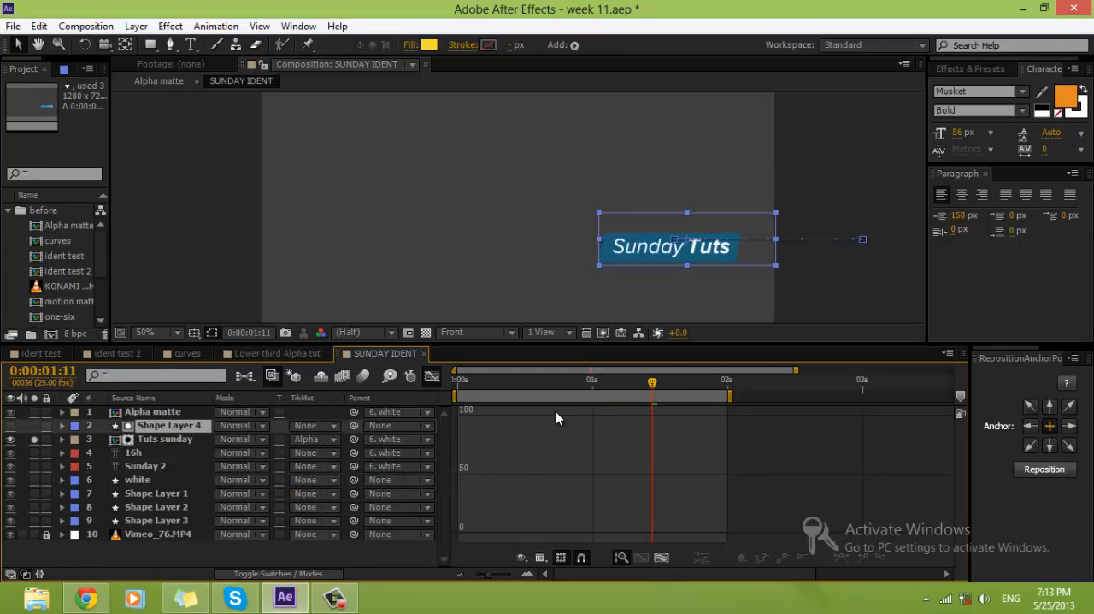
# Step: Check the matte reveal of the Sunday Tuts label, unsolo its layer and preview the full composition
pyautogui.moveTo(652, 385); pyautogui.dragTo(548, 386)
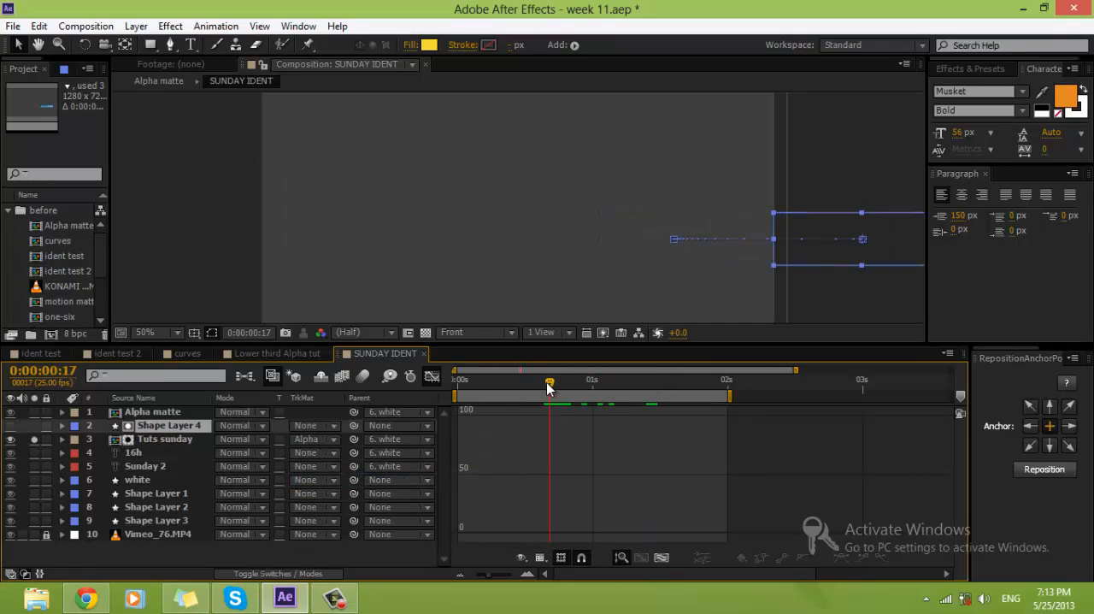
pyautogui.click(34, 439)
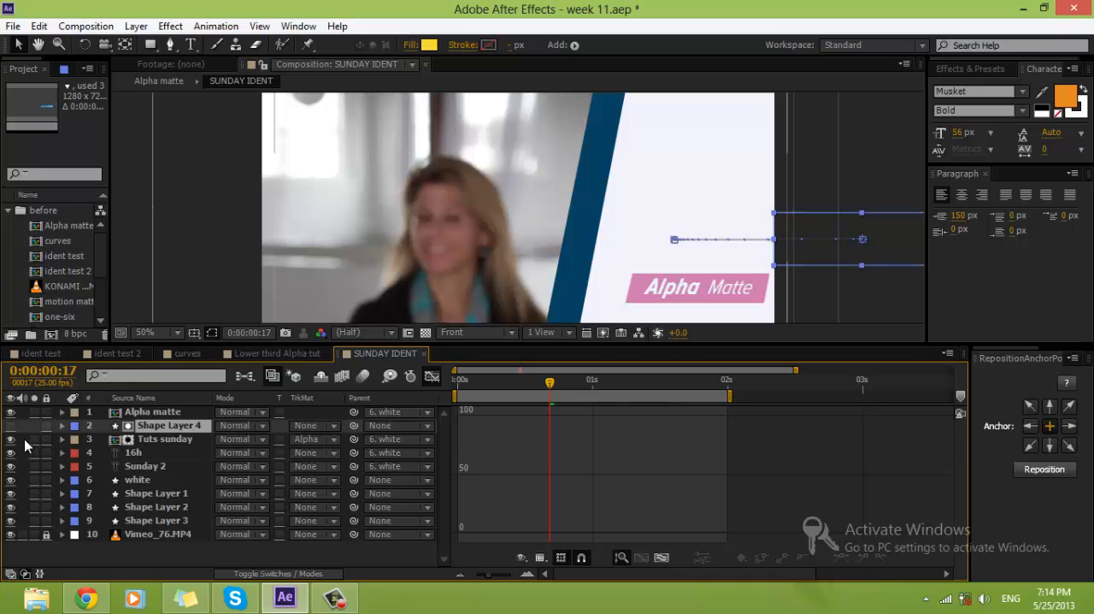
pyautogui.click(759, 435)
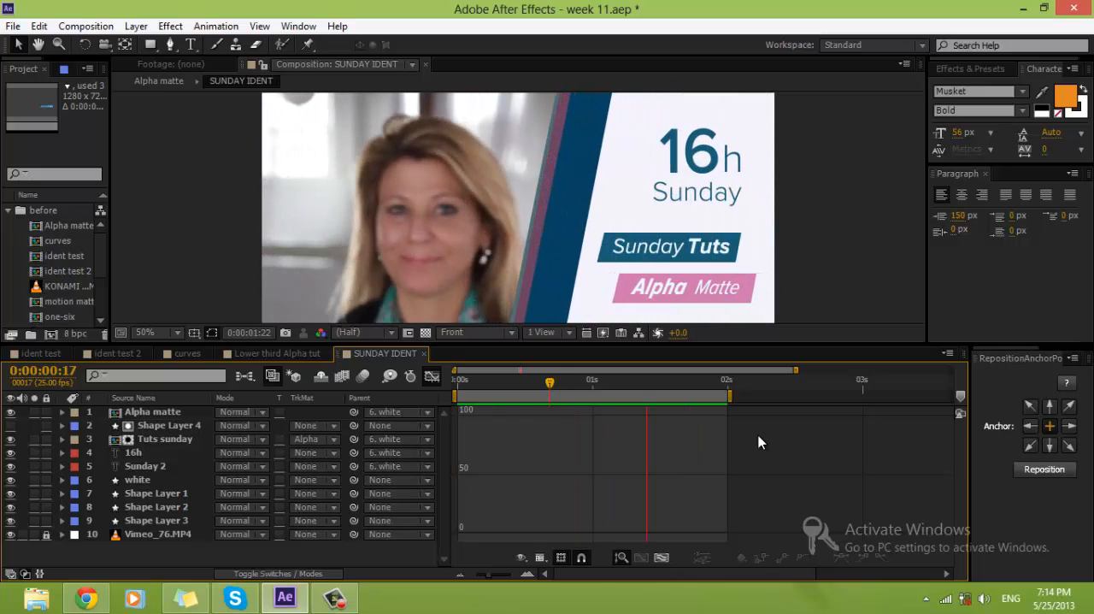
pyautogui.press('space')
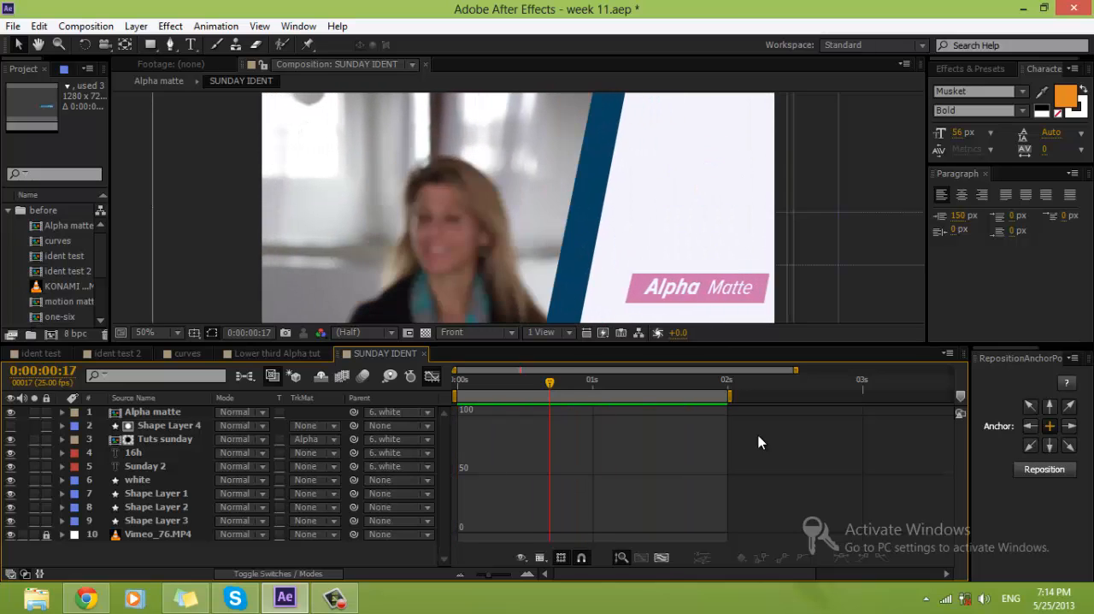
# Step: Solo the Alpha matte layer, return to the layer bar view and draw a yellow rectangle over the Alpha Matte label
pyautogui.click(146, 427)
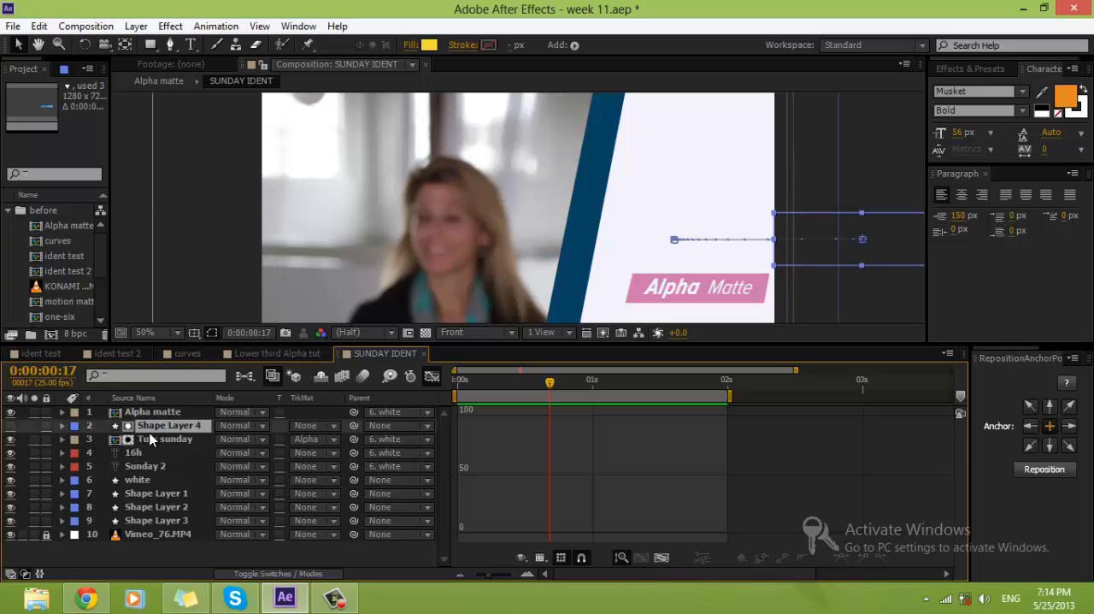
pyautogui.click(144, 412)
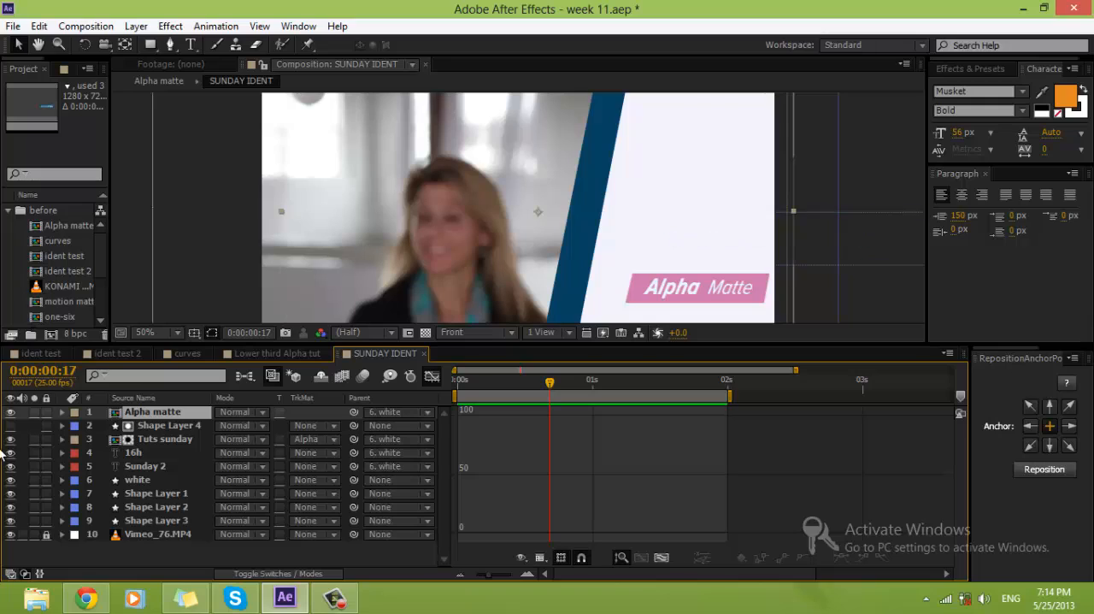
pyautogui.click(34, 412)
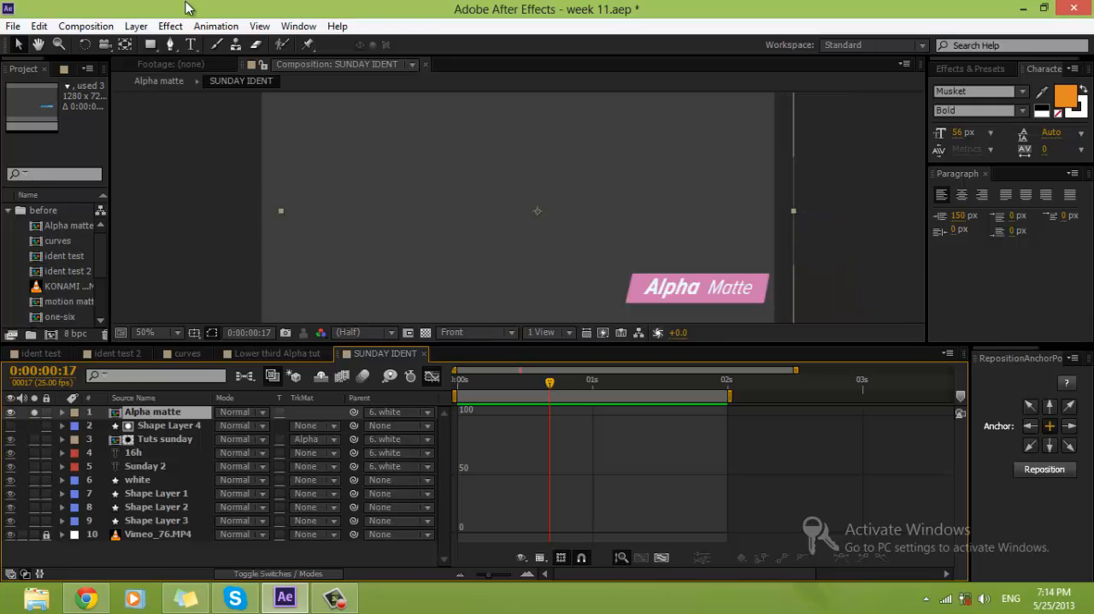
pyautogui.click(433, 376)
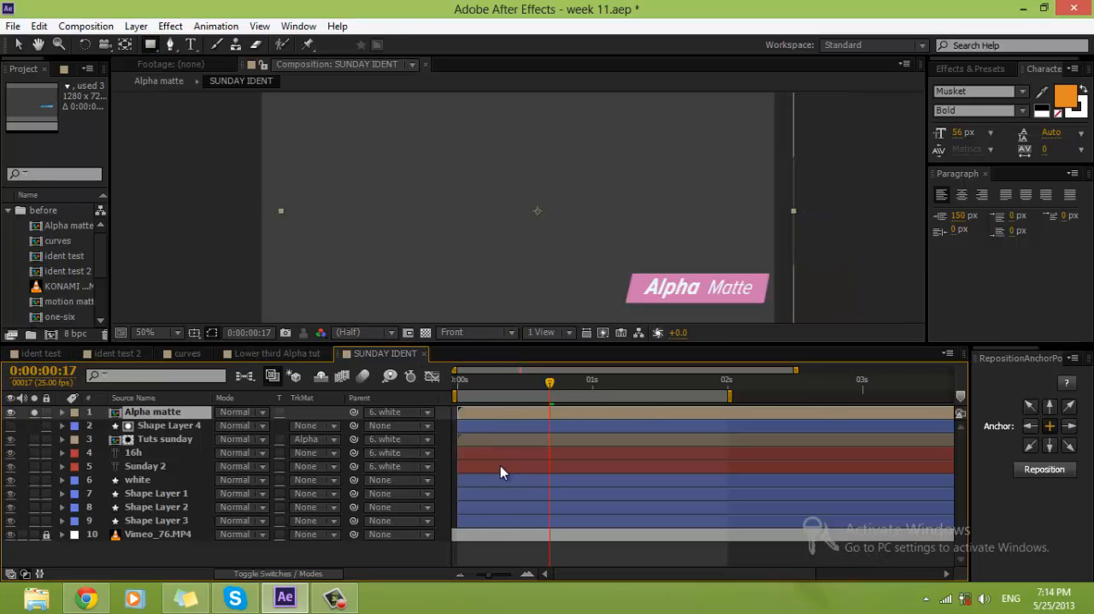
pyautogui.click(500, 555)
pyautogui.moveTo(617, 266); pyautogui.dragTo(788, 311)
# Step: Move the new rectangle to cover the Alpha Matte label at 0:00:01:17 and set a Position keyframe there
pyautogui.press('p')
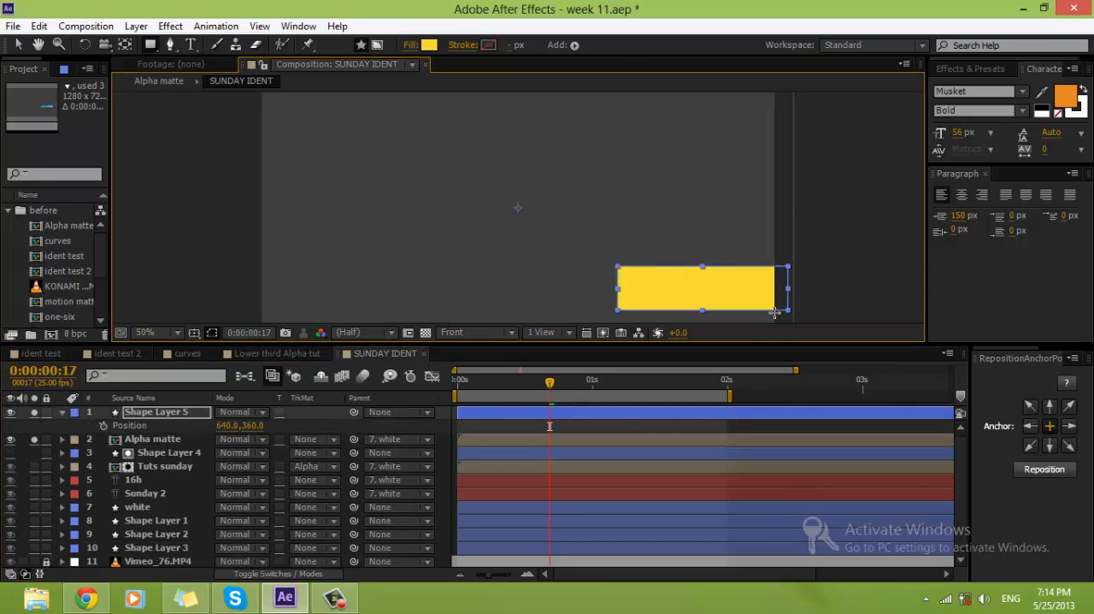
pyautogui.moveTo(585, 384); pyautogui.dragTo(684, 385)
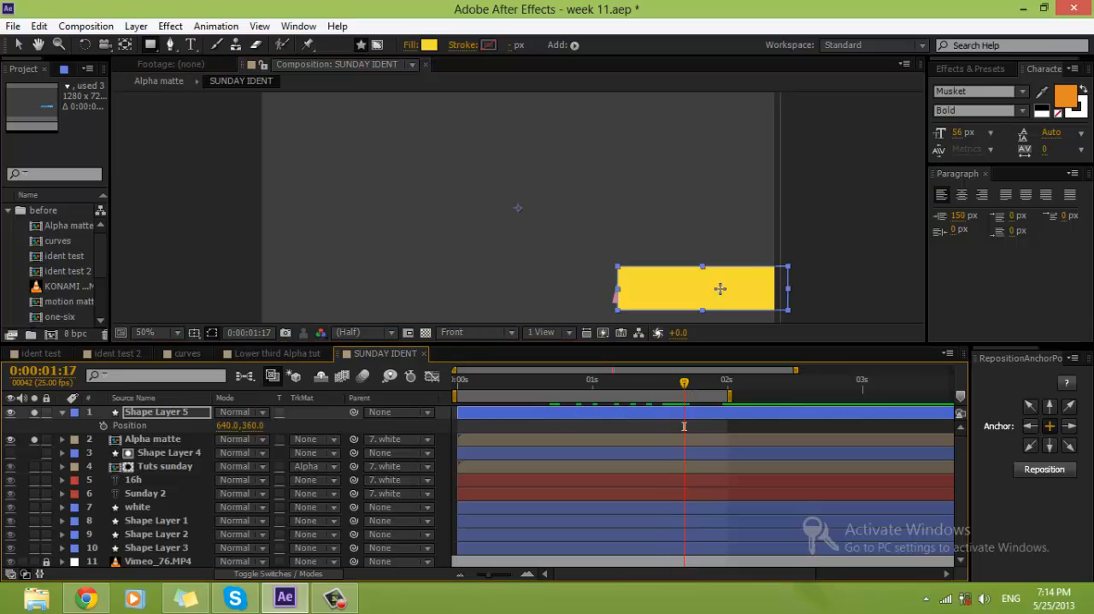
pyautogui.press('v')
pyautogui.moveTo(738, 282); pyautogui.dragTo(717, 285)
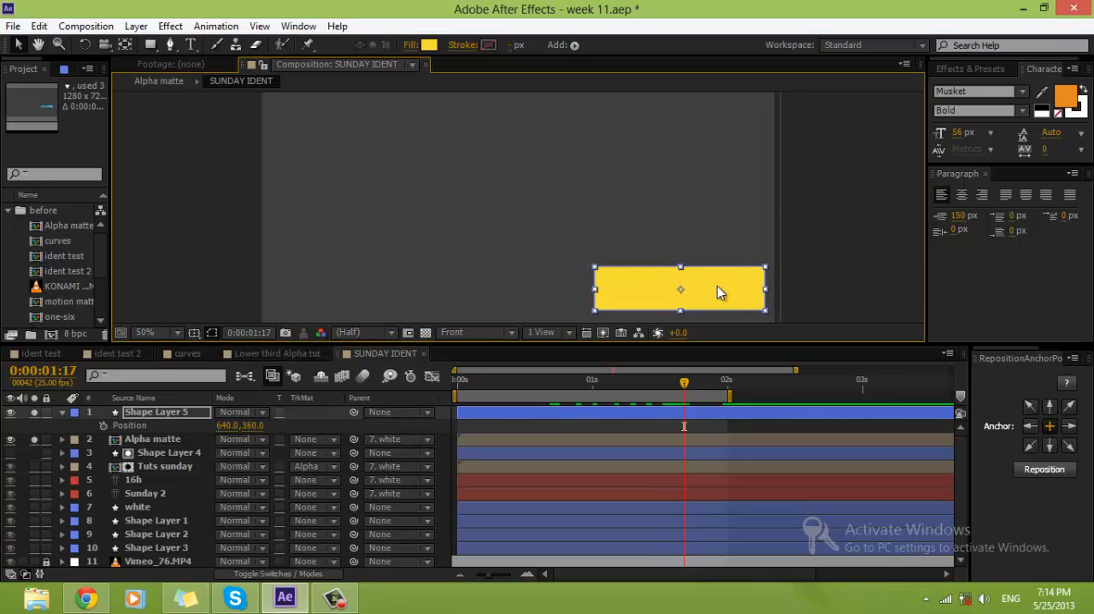
pyautogui.click(102, 426)
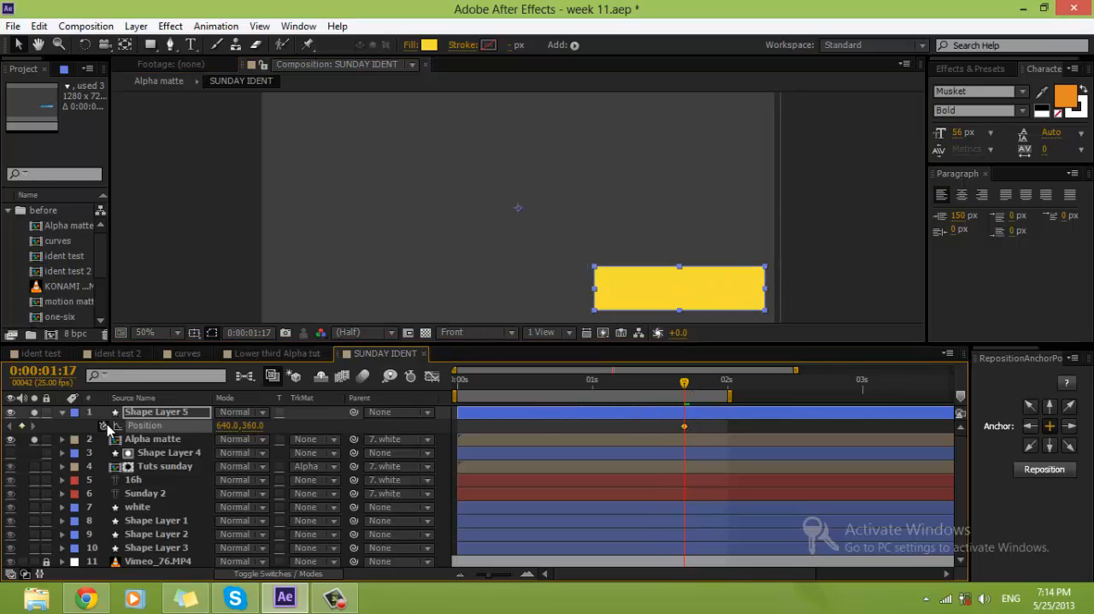
# Step: At 0:00:00:22, move Shape Layer 5 horizontally off the Alpha Matte label to Position 246.0, 360.0
pyautogui.hotkey('shift', 'pageup')
pyautogui.hotkey('shift', 'pageup')
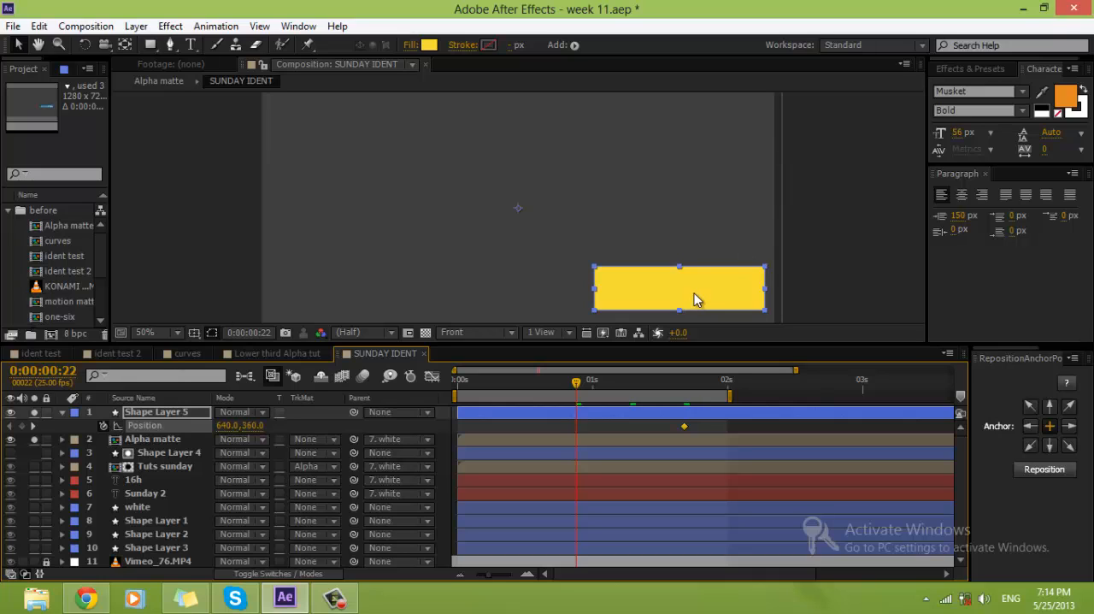
pyautogui.moveTo(709, 296); pyautogui.dragTo(551, 299)
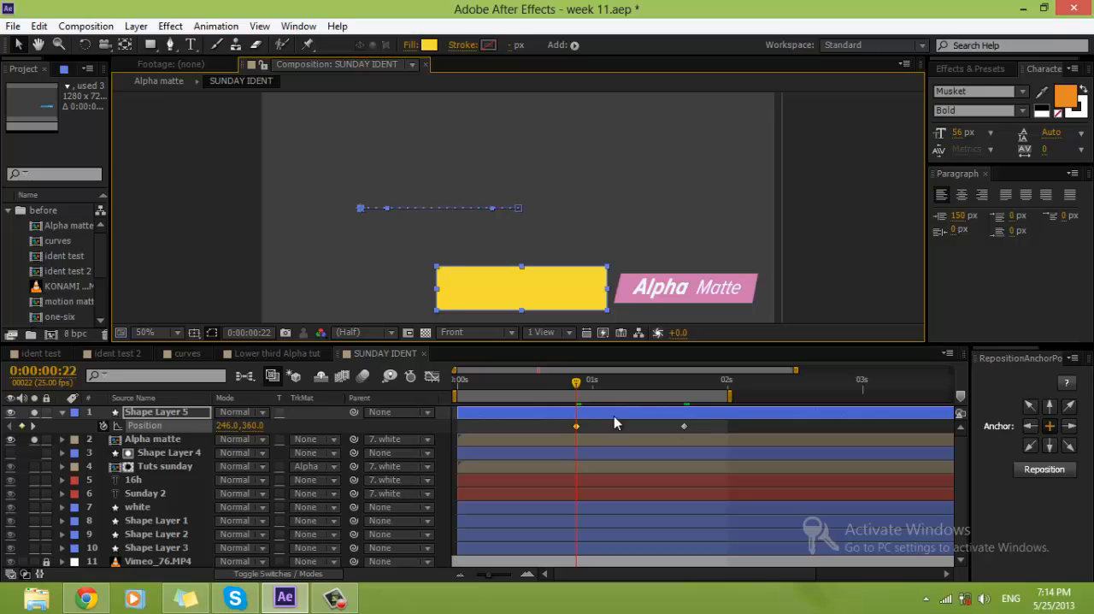
# Step: Apply Easy Ease to both Position keyframes of Shape Layer 5 and reshape their speed curve so the motion starts fast and slows down
pyautogui.moveTo(588, 384); pyautogui.dragTo(652, 384)
pyautogui.moveTo(729, 430); pyautogui.dragTo(472, 430)
pyautogui.rightClick(577, 425)
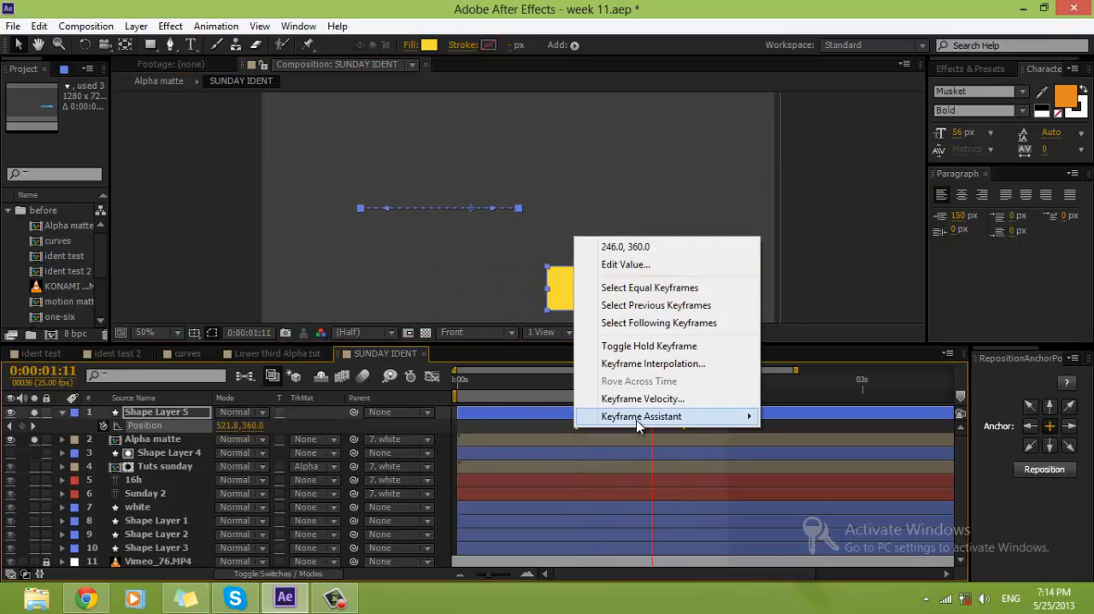
pyautogui.moveTo(636, 417)
pyautogui.click(432, 451)
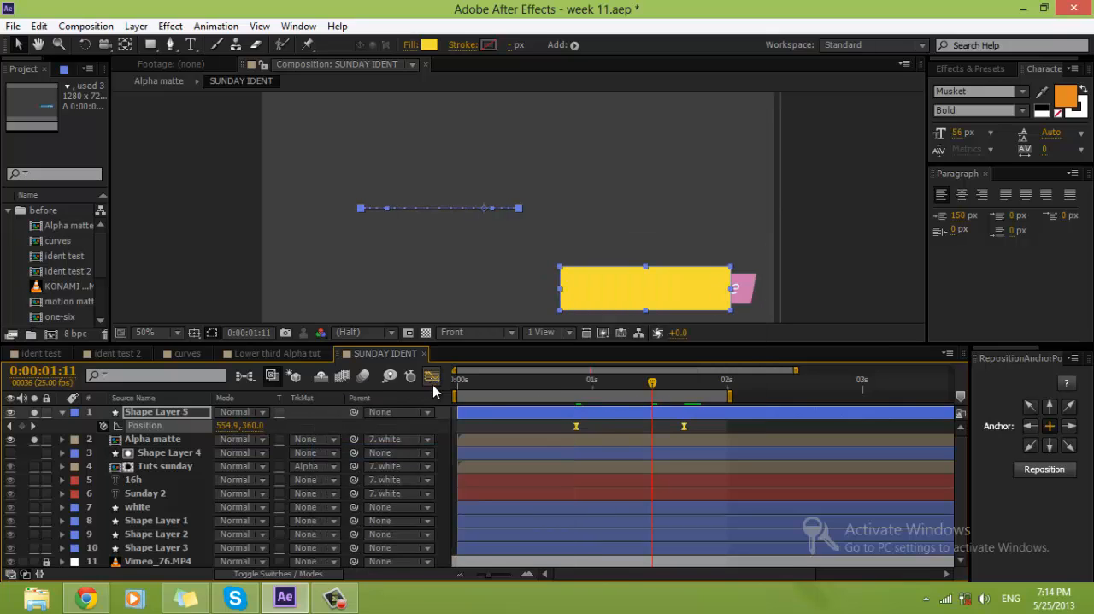
pyautogui.click(433, 376)
pyautogui.moveTo(686, 536); pyautogui.dragTo(598, 532)
pyautogui.click(428, 376)
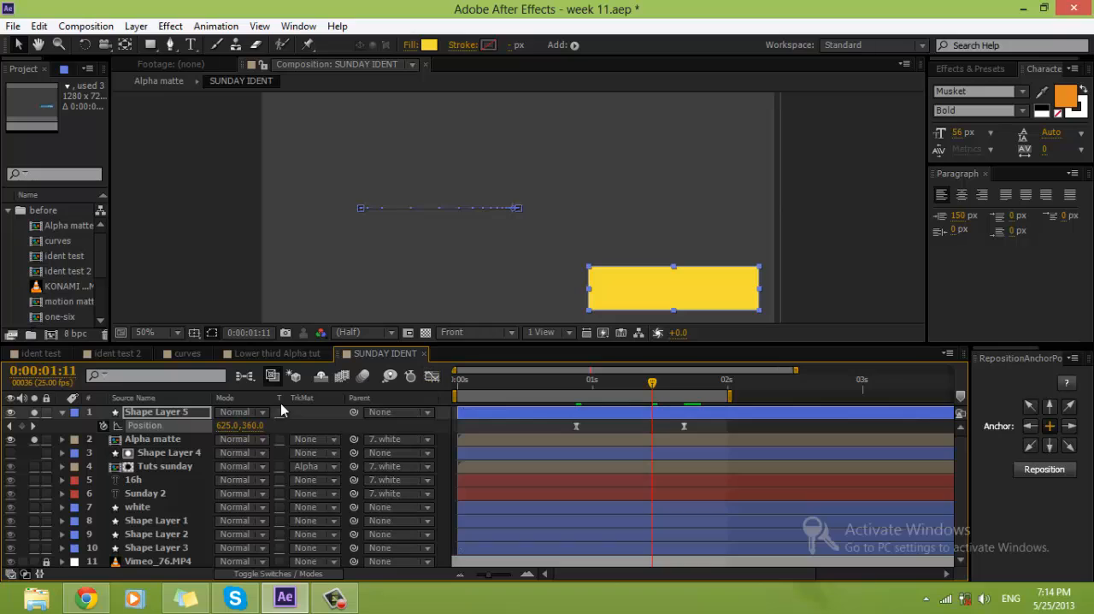
# Step: Unsolo Shape Layer 5 and the Alpha matte layer, and set Alpha matte's track matte to Alpha Matte "Shape Layer 5"
pyautogui.click(34, 412)
pyautogui.click(34, 439)
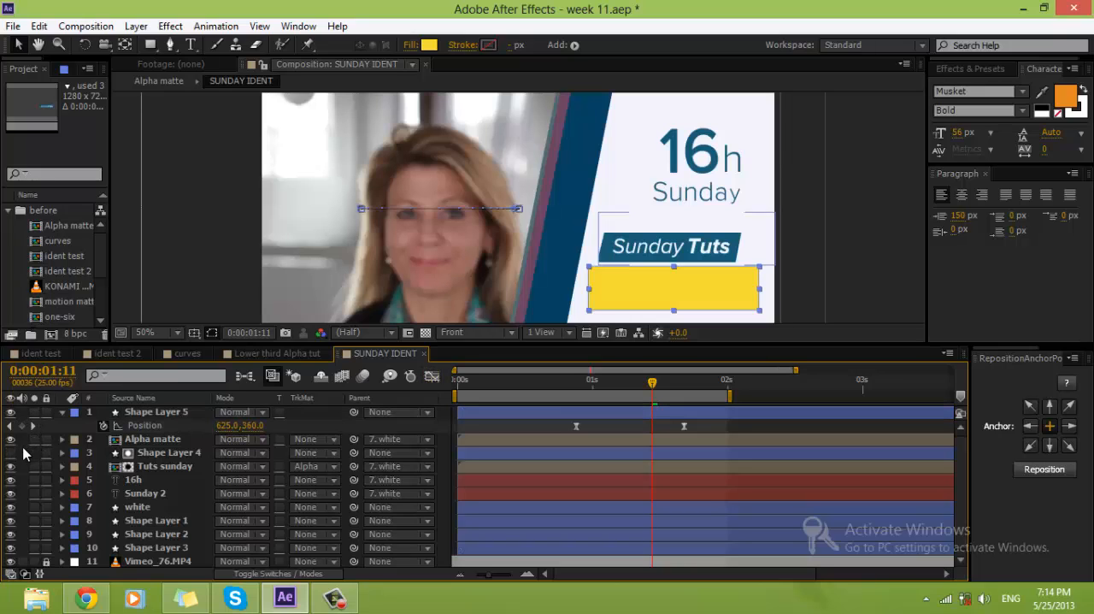
pyautogui.click(146, 441)
pyautogui.click(333, 439)
pyautogui.click(376, 480)
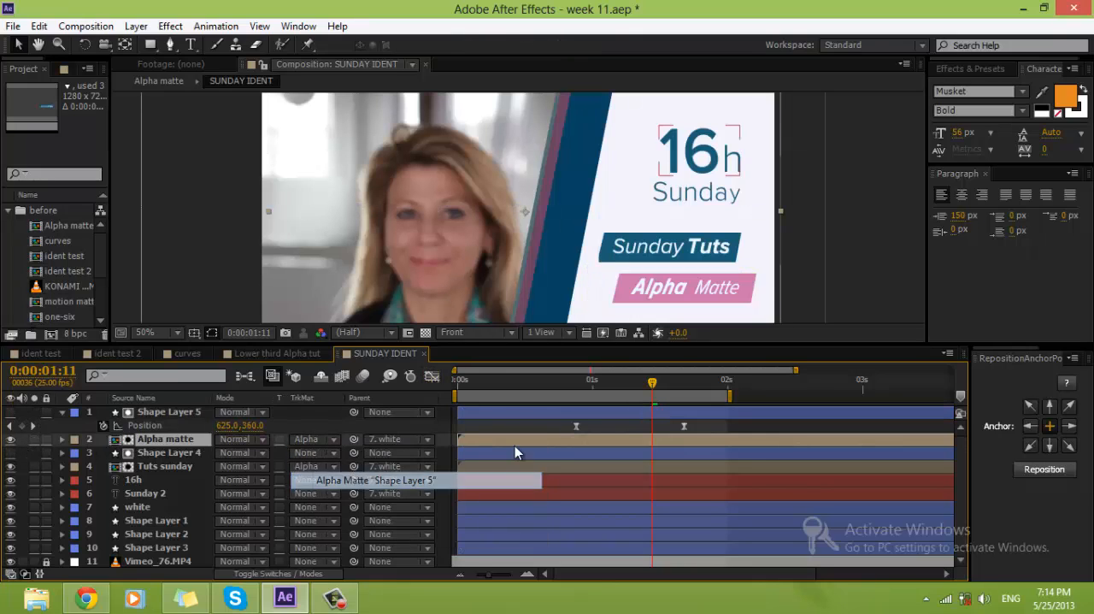
# Step: Preview the composition to check the Alpha Matte label reveal and inspect the frame at 0:00:02:16
pyautogui.moveTo(531, 390); pyautogui.dragTo(669, 396)
pyautogui.press('space')
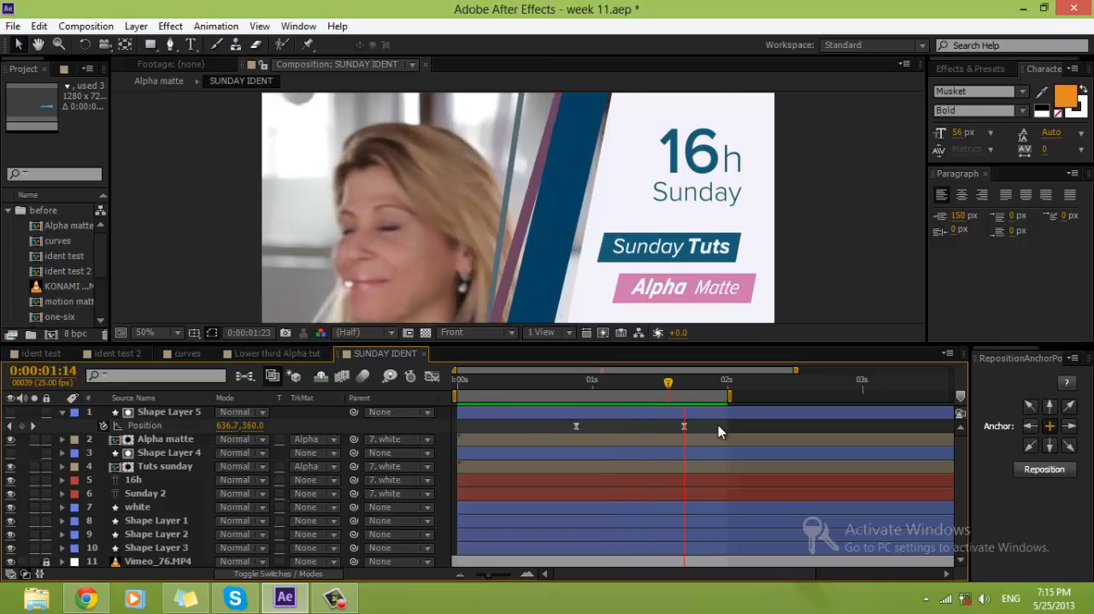
pyautogui.press('space')
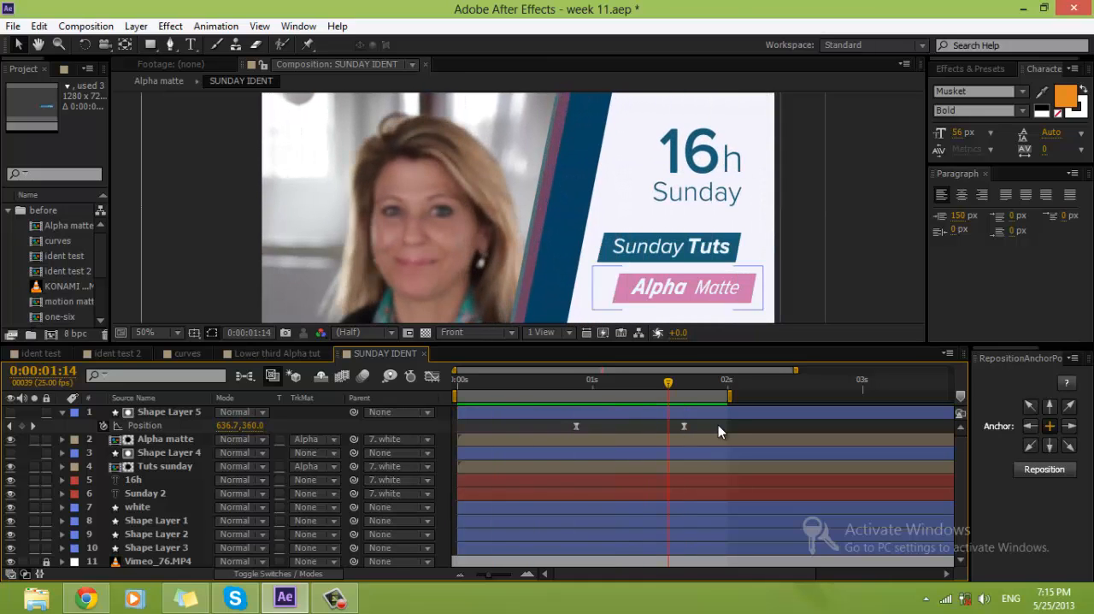
pyautogui.moveTo(780, 387); pyautogui.dragTo(814, 390)
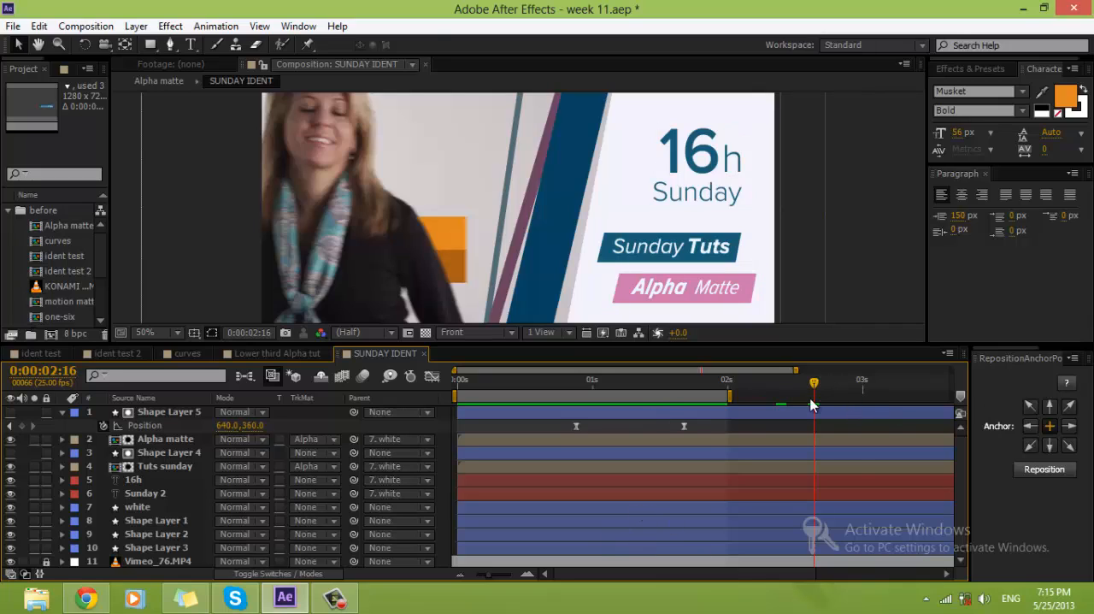
pyautogui.click(725, 514)
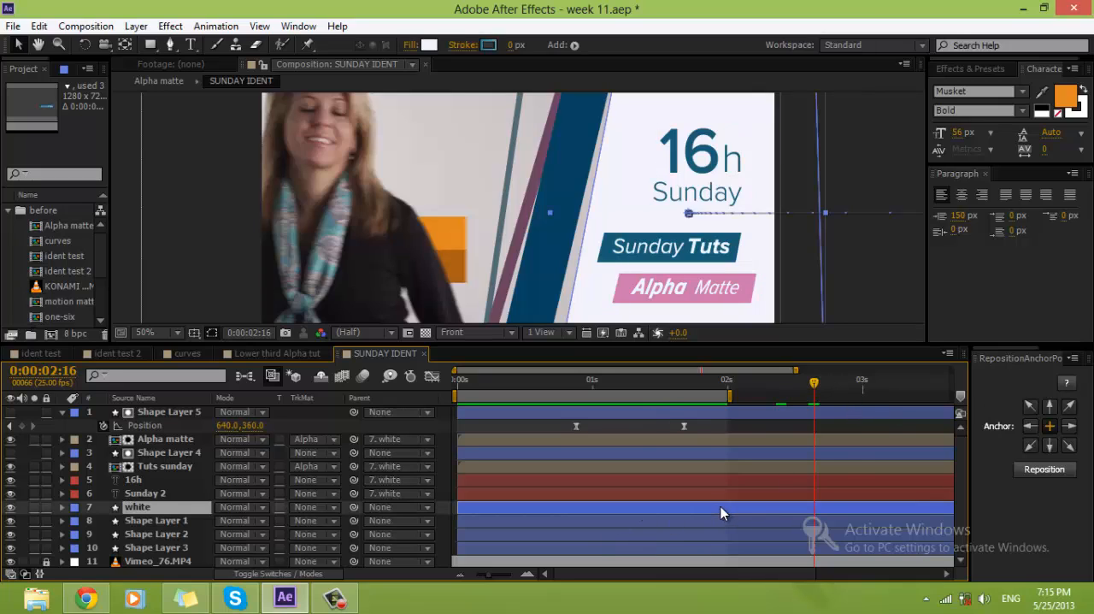
pyautogui.click(747, 428)
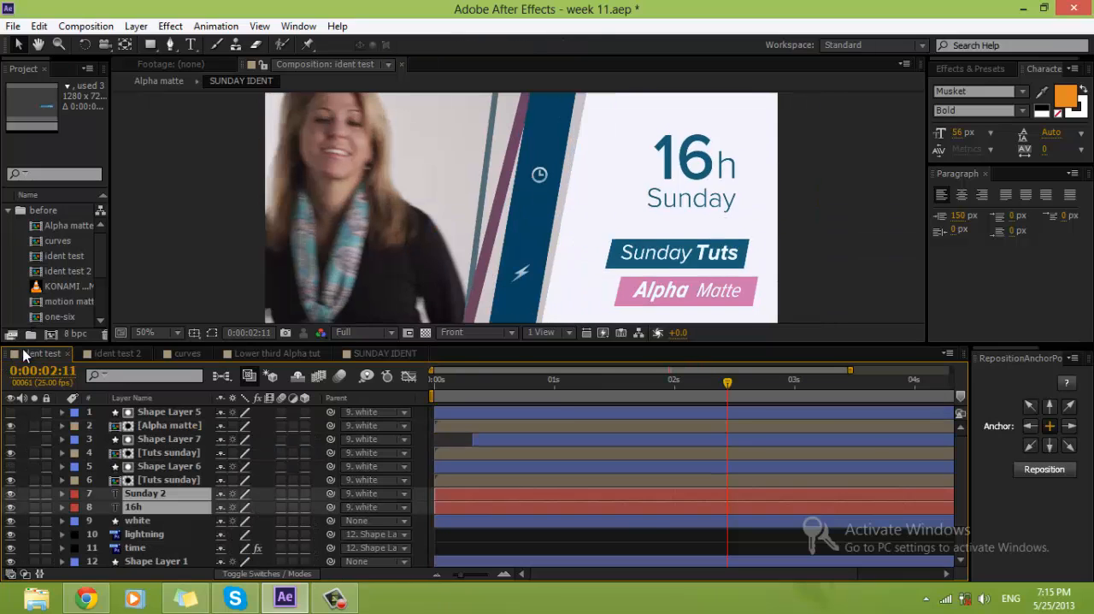
# Step: Open the ident test composition and examine the Position and Rotation keyframes of Shape Layers 1, 2 and 3 across the whole timeline
pyautogui.click(40, 353)
pyautogui.click(500, 536)
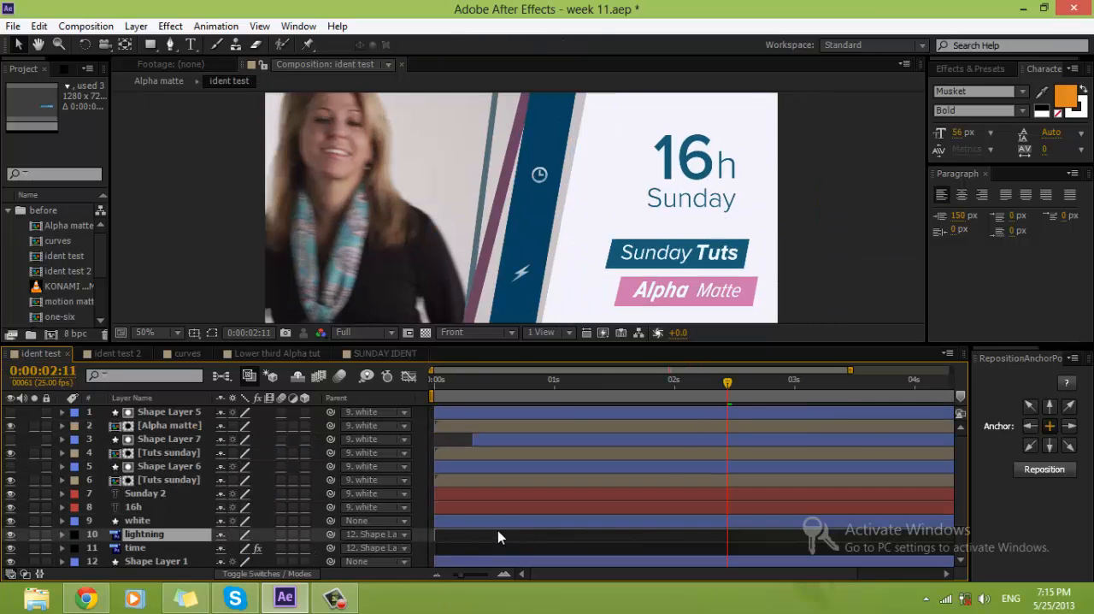
pyautogui.scroll(-2, 639, 523)
pyautogui.click(638, 522)
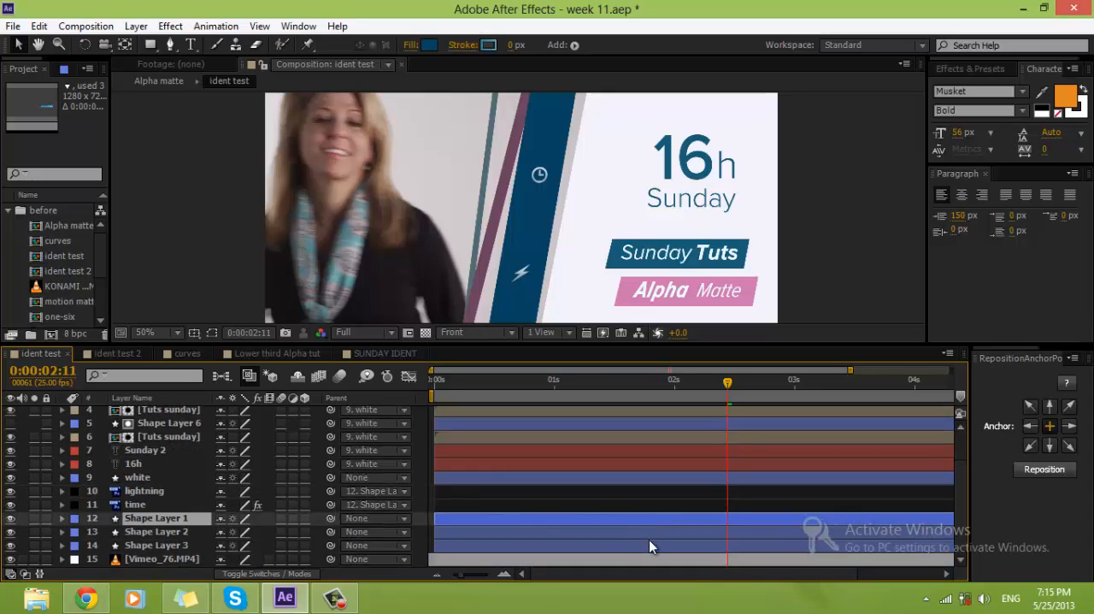
pyautogui.keyDown('shift'); pyautogui.click(650, 543); pyautogui.keyUp('shift')
pyautogui.press('u')
pyautogui.scroll(-2, 816, 537)
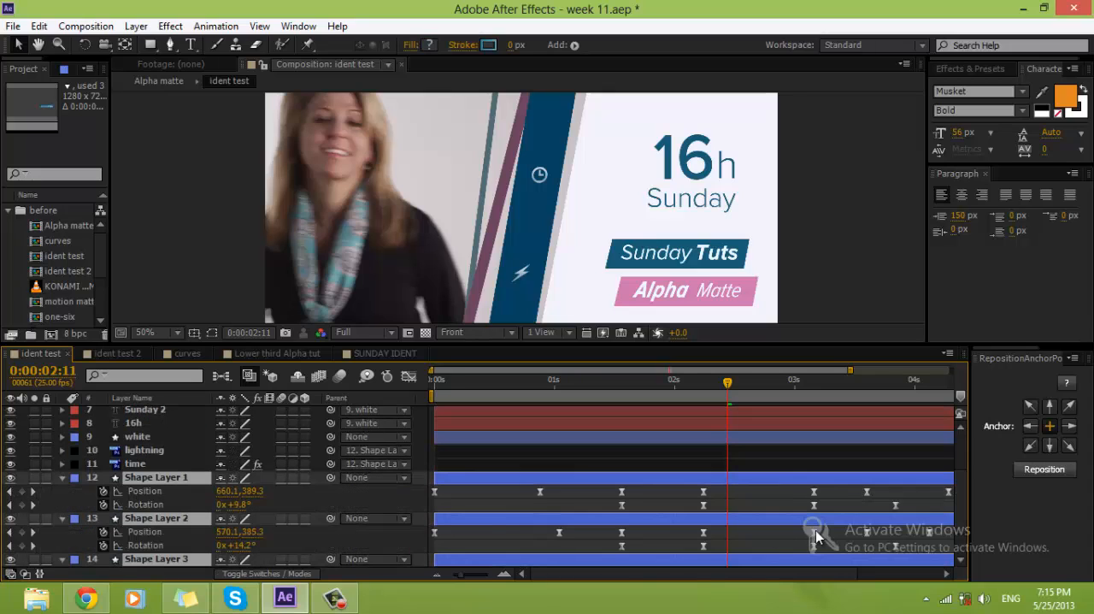
pyautogui.moveTo(498, 577); pyautogui.dragTo(439, 582)
# Step: Undo the layer time shift, select Shape Layer 1's earlier Position and Rotation keyframes for copying and go to 0:00:03:05
pyautogui.moveTo(670, 486); pyautogui.dragTo(485, 510)
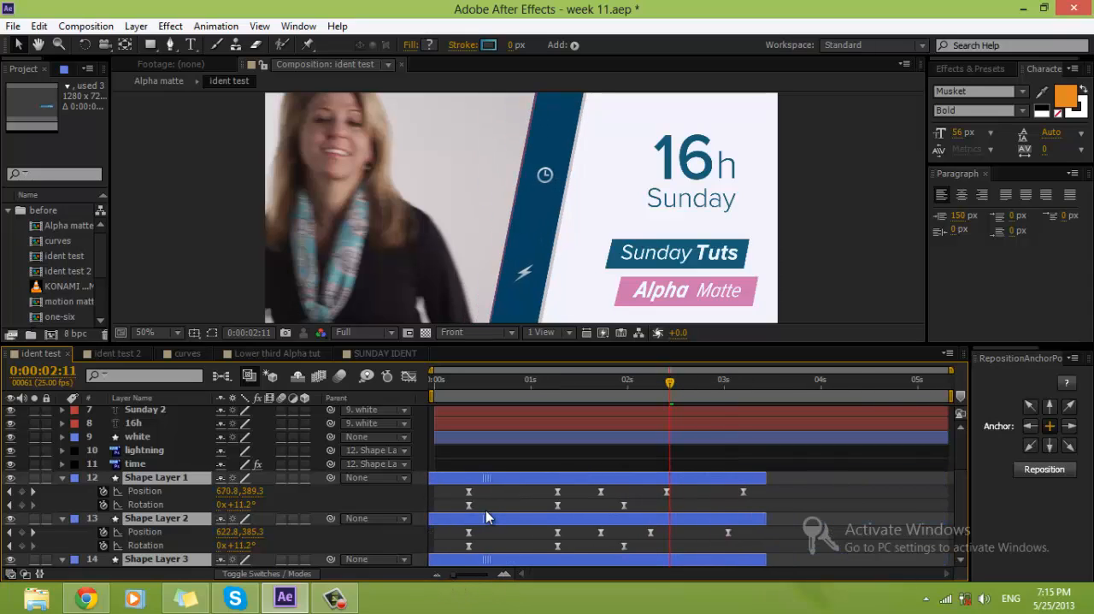
pyautogui.hotkey('ctrl', 'z')
pyautogui.moveTo(672, 493); pyautogui.dragTo(425, 510)
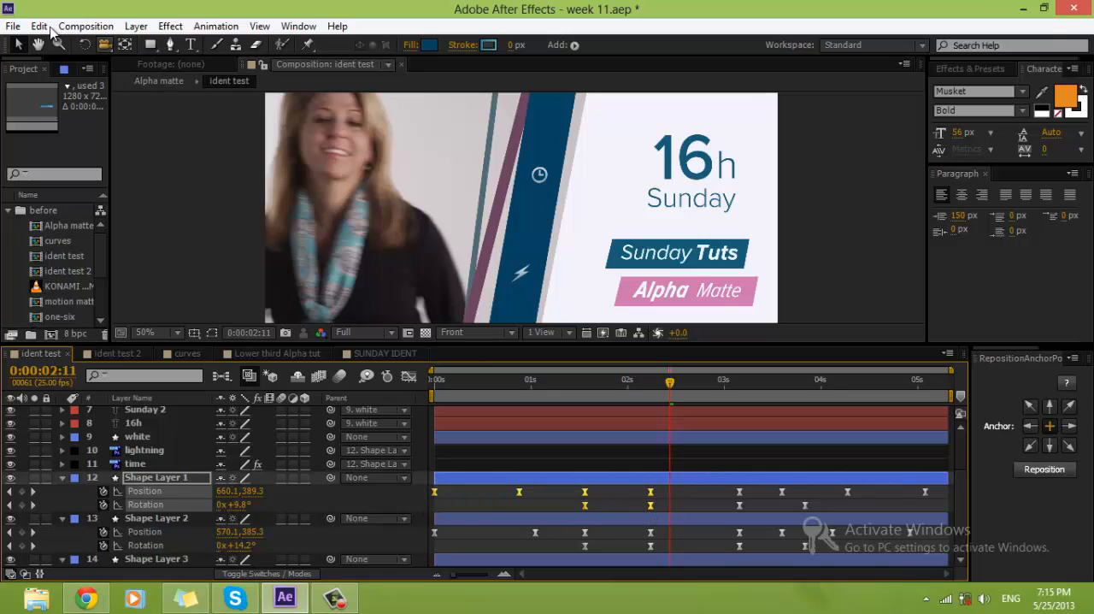
pyautogui.click(38, 26)
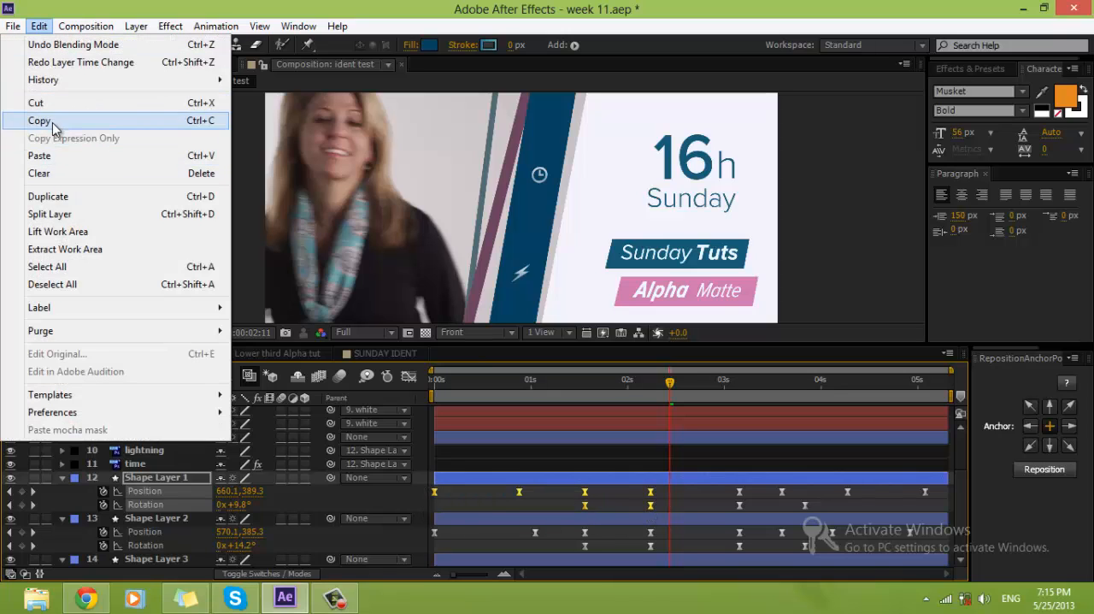
pyautogui.moveTo(691, 381); pyautogui.dragTo(743, 383)
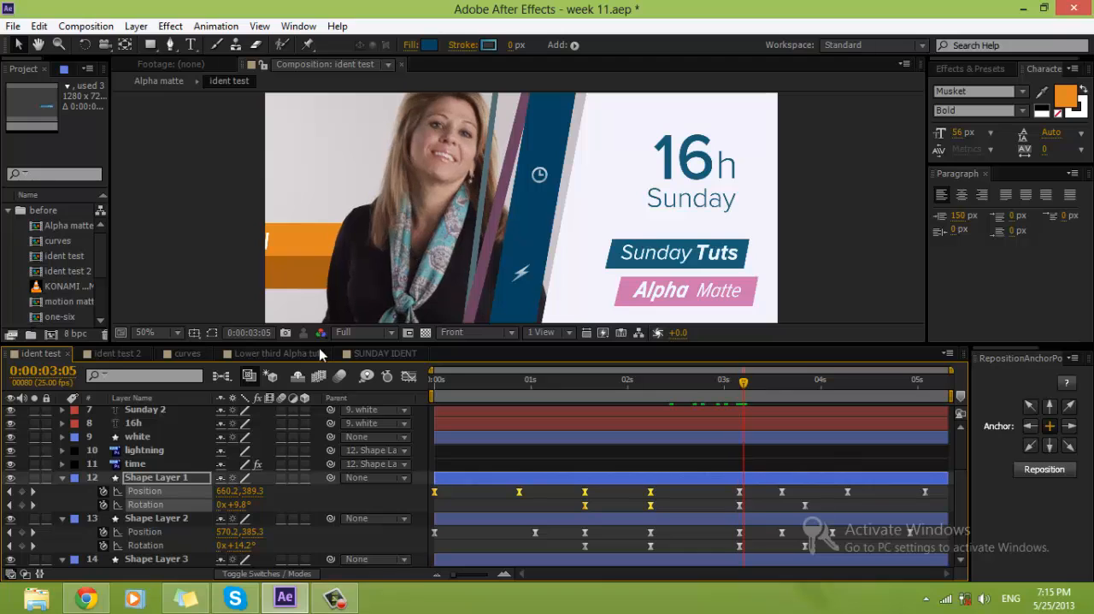
# Step: Return to the SUNDAY IDENT composition, show the keyframes of white and Shape Layers 1 to 3, and maximize the timeline
pyautogui.click(384, 353)
pyautogui.click(667, 508)
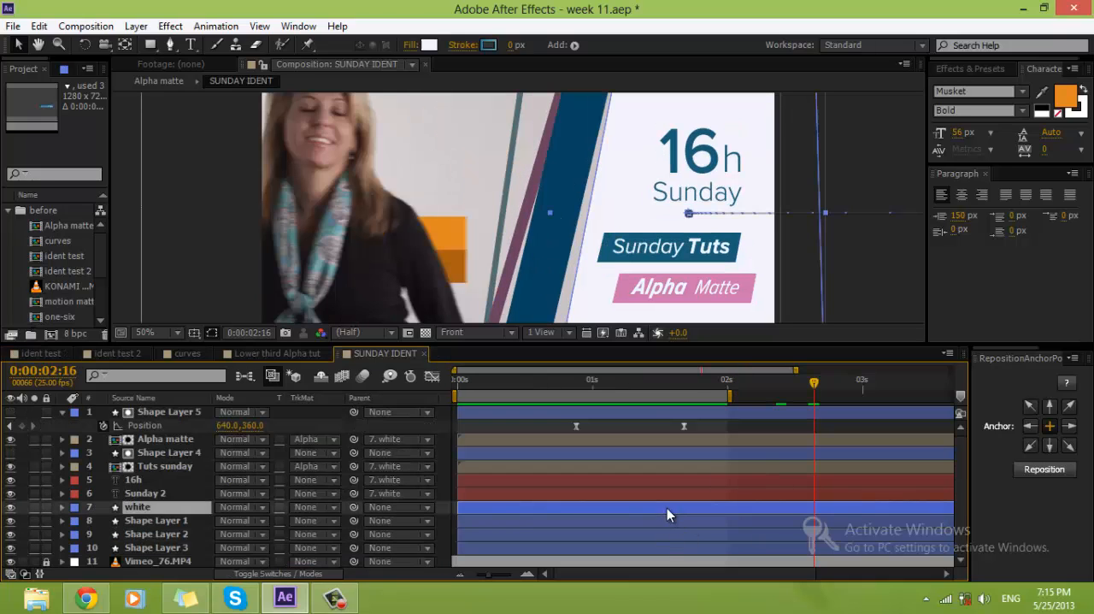
pyautogui.keyDown('shift'); pyautogui.click(668, 548); pyautogui.keyUp('shift')
pyautogui.press('u')
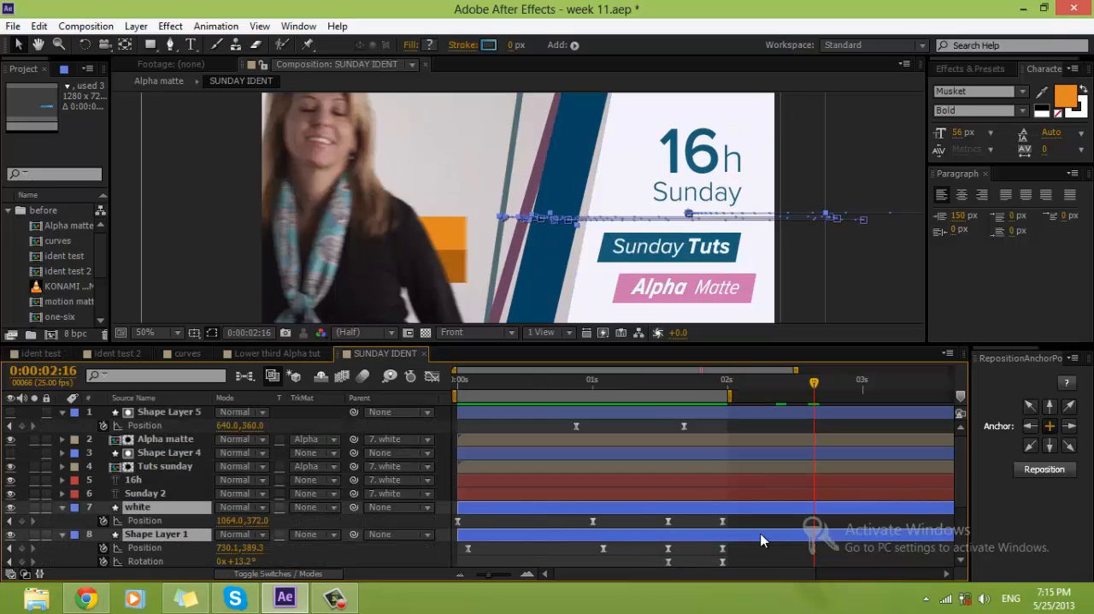
pyautogui.scroll(-3, 761, 539)
pyautogui.press('`')
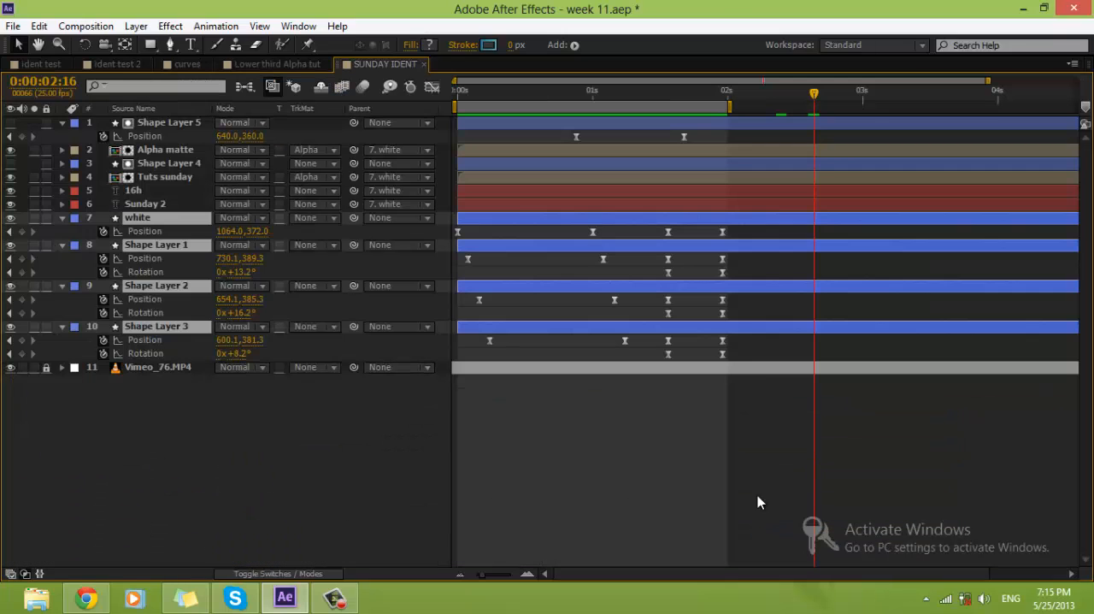
# Step: Try to copy all keyframes of white and Shape Layers 1 to 3 together and paste them at 0:00:03:00
pyautogui.moveTo(753, 231); pyautogui.dragTo(453, 364)
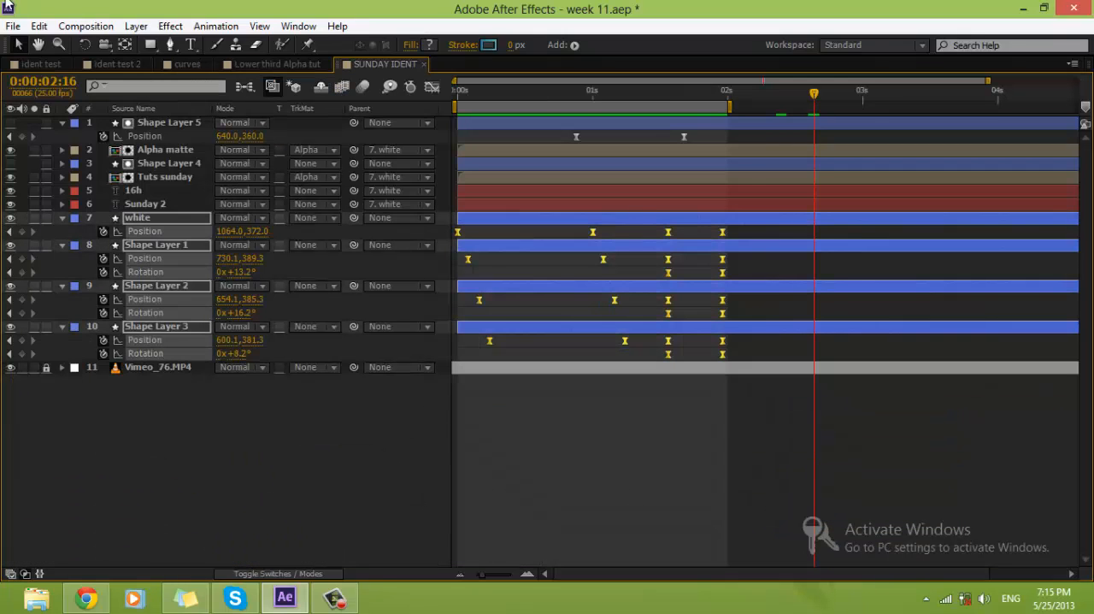
pyautogui.click(38, 25)
pyautogui.click(51, 117)
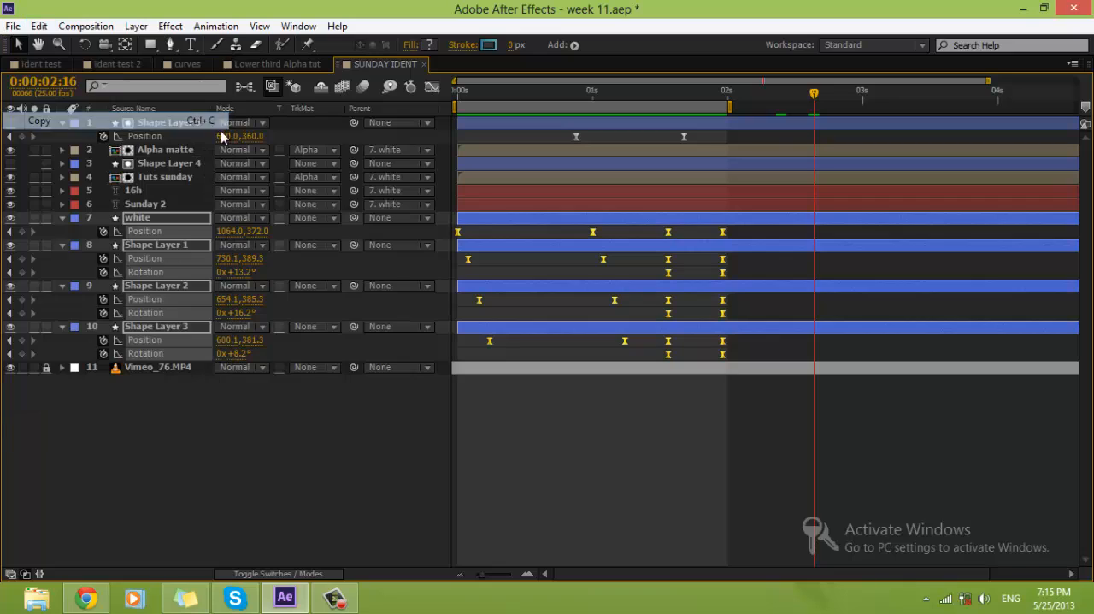
pyautogui.moveTo(787, 95); pyautogui.dragTo(863, 94)
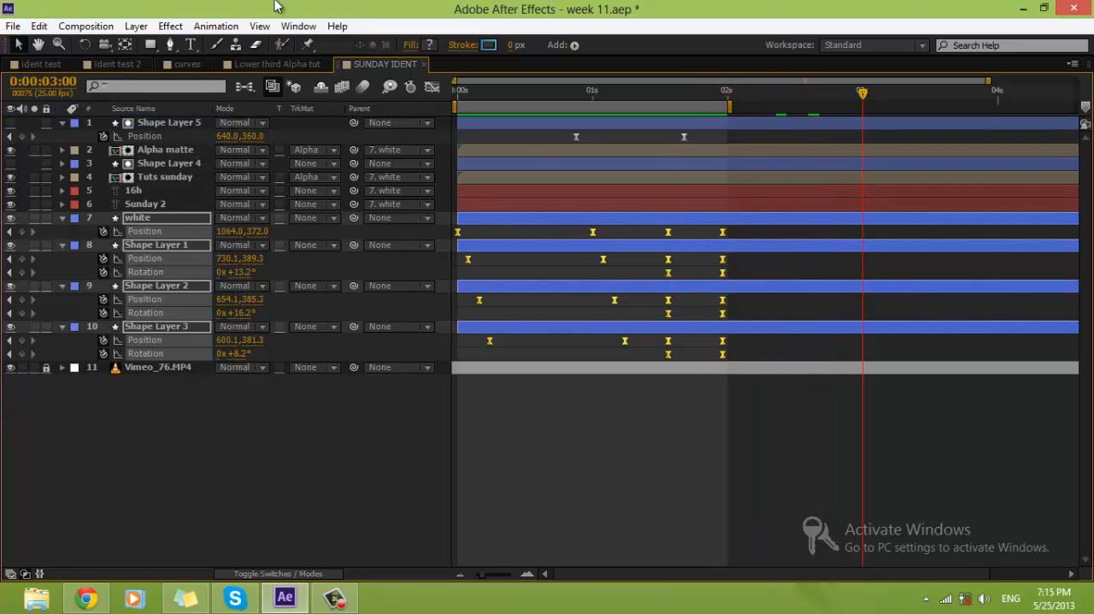
pyautogui.click(38, 26)
pyautogui.click(73, 155)
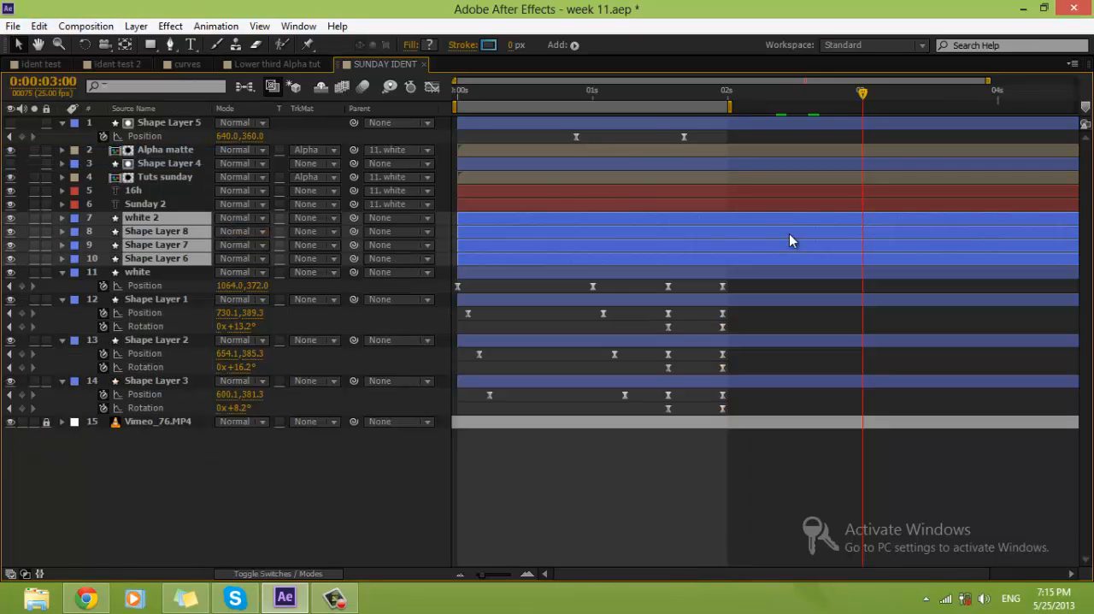
pyautogui.hotkey('ctrl', 'z')
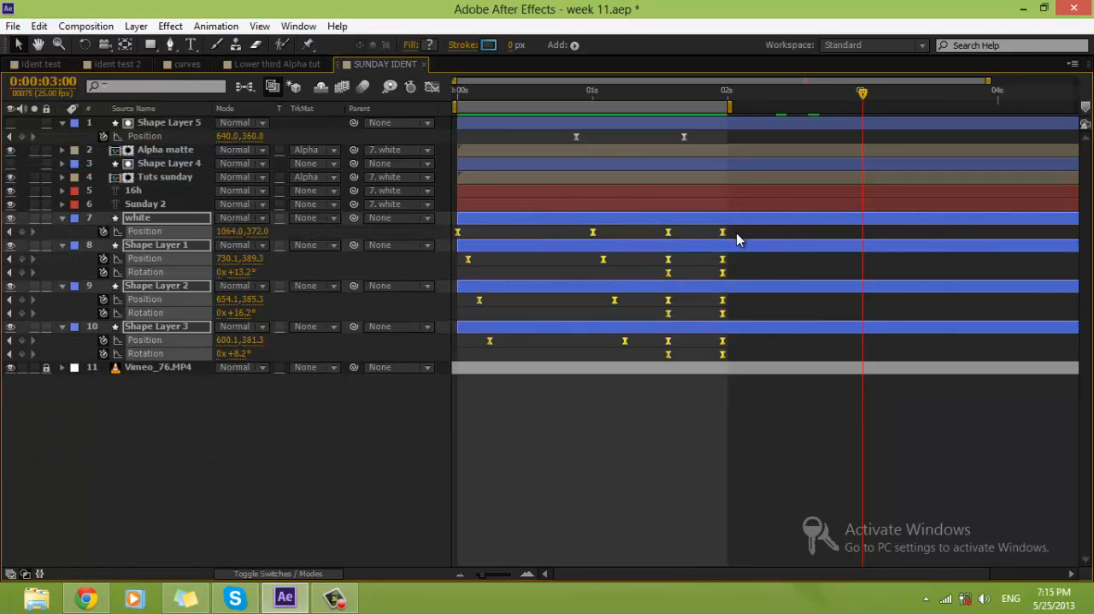
# Step: Copy the white layer's four Position keyframes, paste them at 0:00:03:00 and shift the pasted set slightly past that time
pyautogui.moveTo(770, 230); pyautogui.dragTo(441, 246)
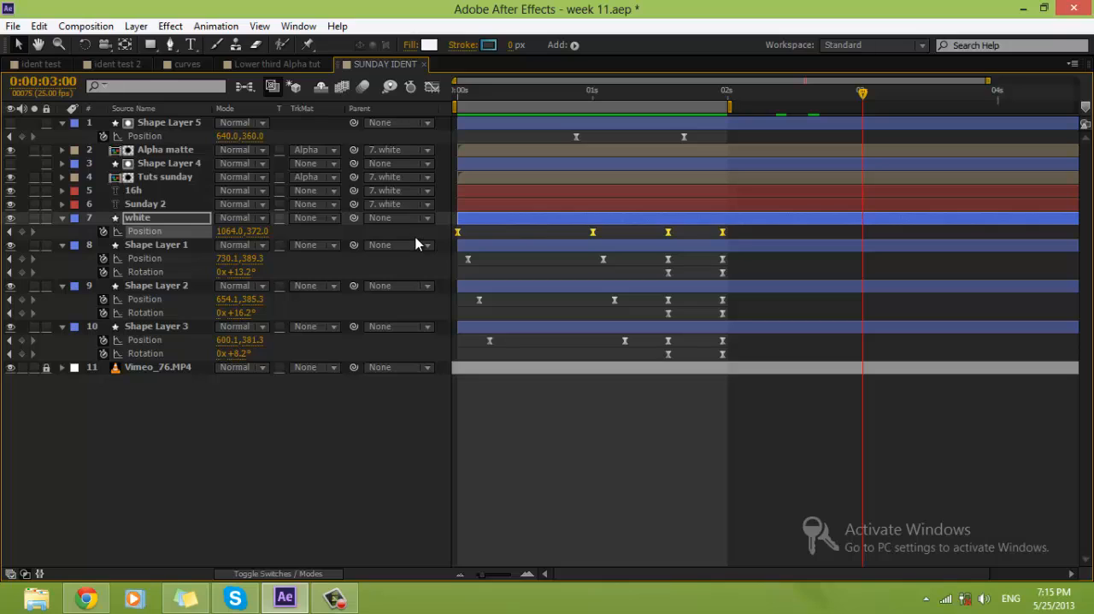
pyautogui.rightClick(860, 228)
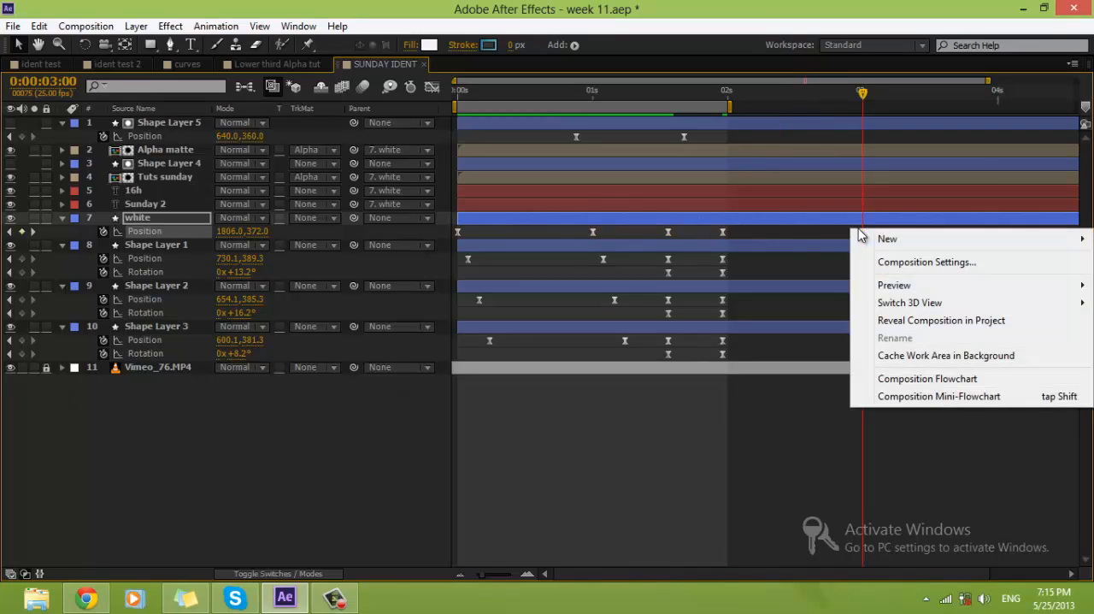
pyautogui.click(797, 238)
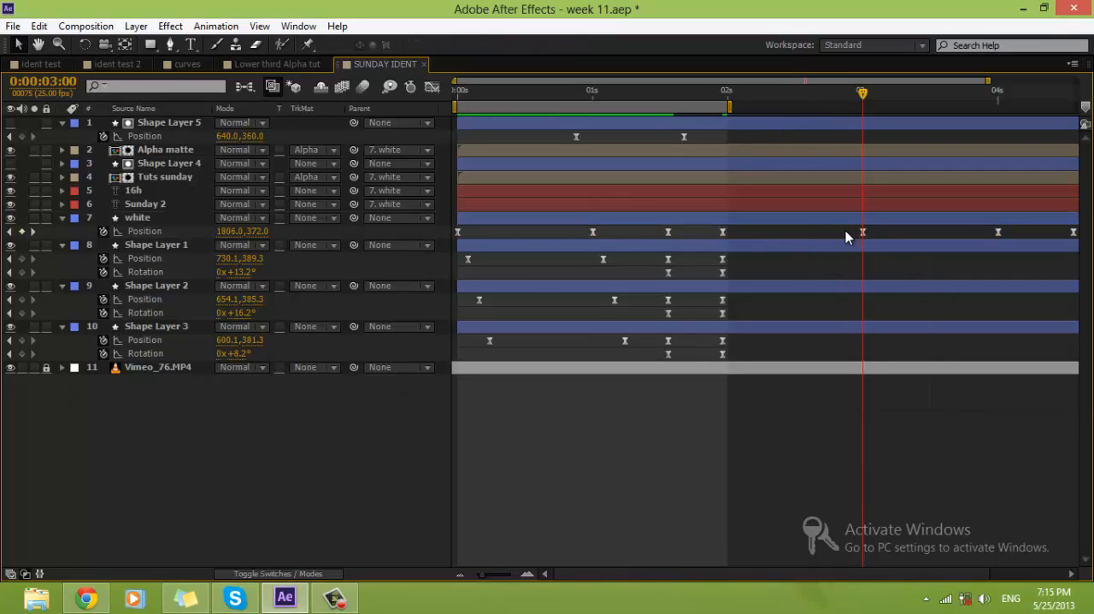
pyautogui.hotkey('ctrl', 'z')
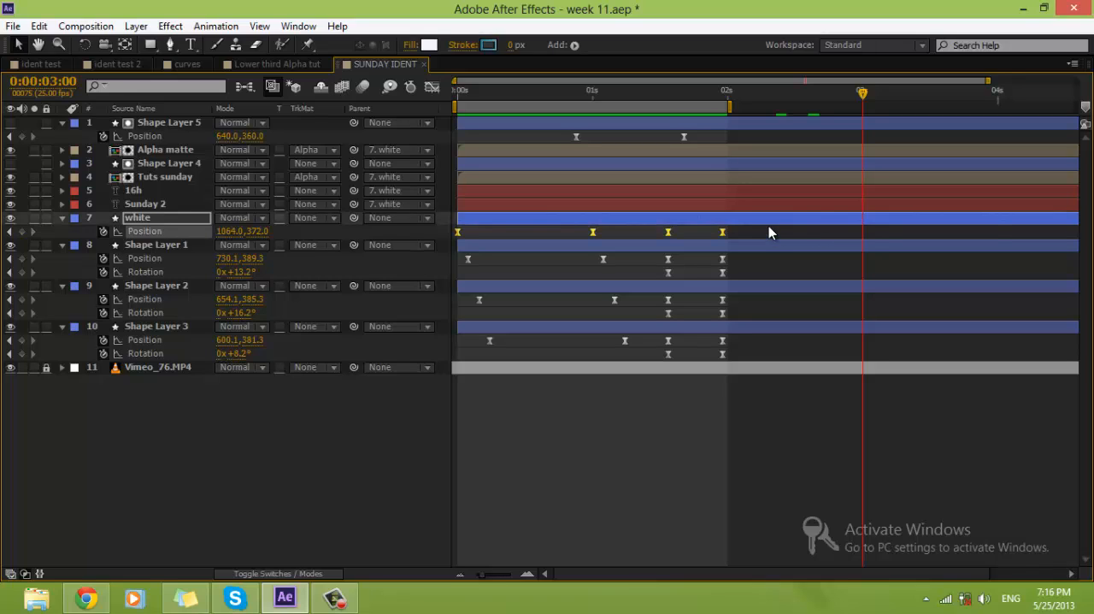
pyautogui.hotkey('ctrl', 'v')
pyautogui.moveTo(863, 232); pyautogui.dragTo(810, 238)
pyautogui.click(460, 575)
pyautogui.click(460, 576)
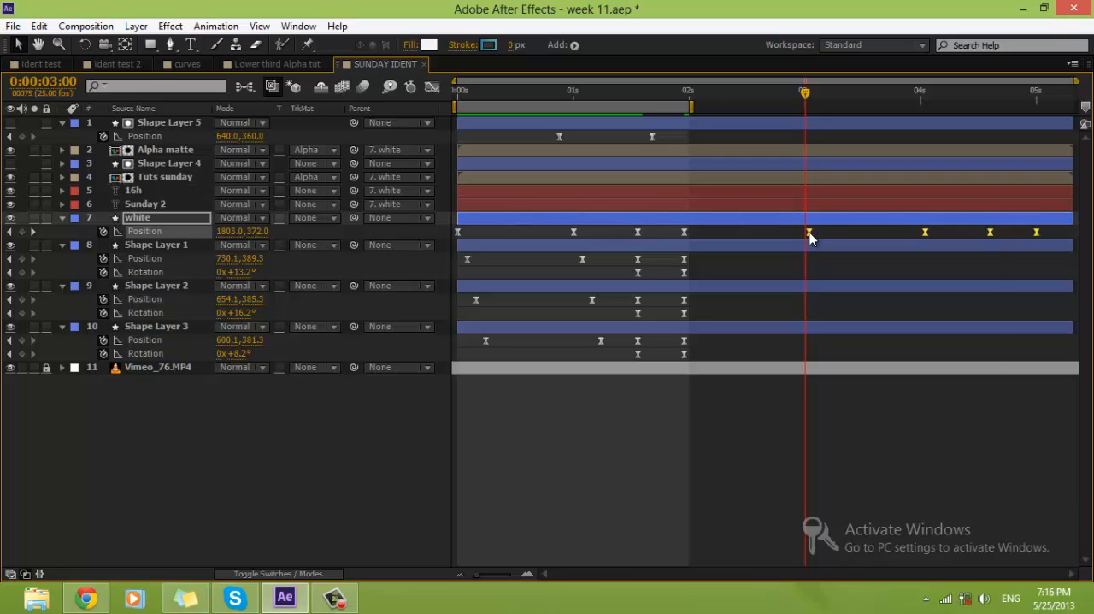
# Step: Time-reverse the white layer's pasted Position keyframes, restore the full workspace and preview the panel's exit
pyautogui.rightClick(810, 236)
pyautogui.moveTo(843, 411)
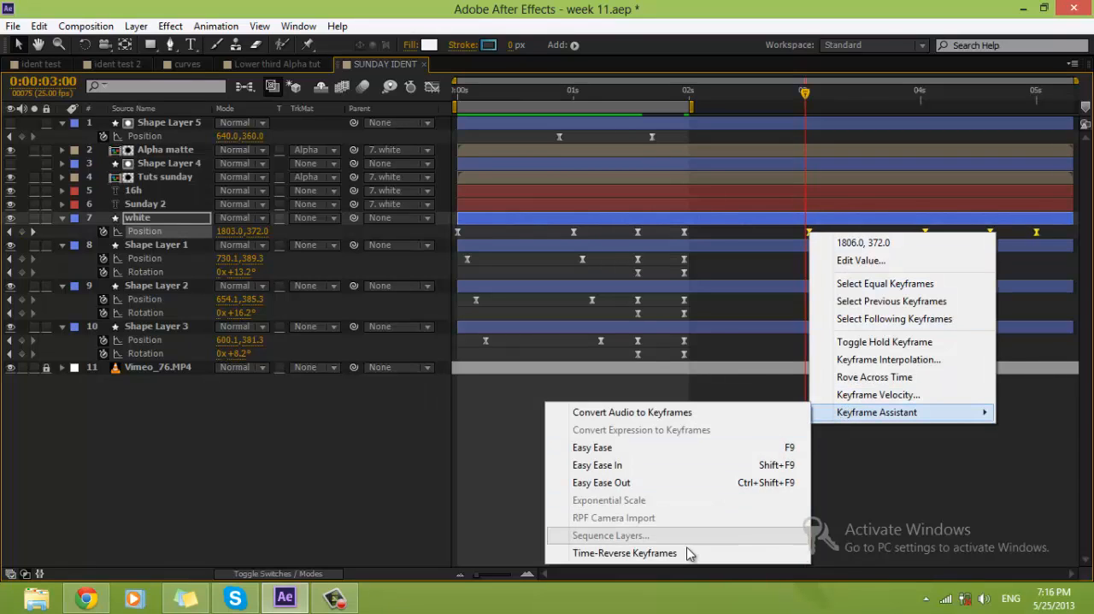
pyautogui.click(689, 554)
pyautogui.click(735, 435)
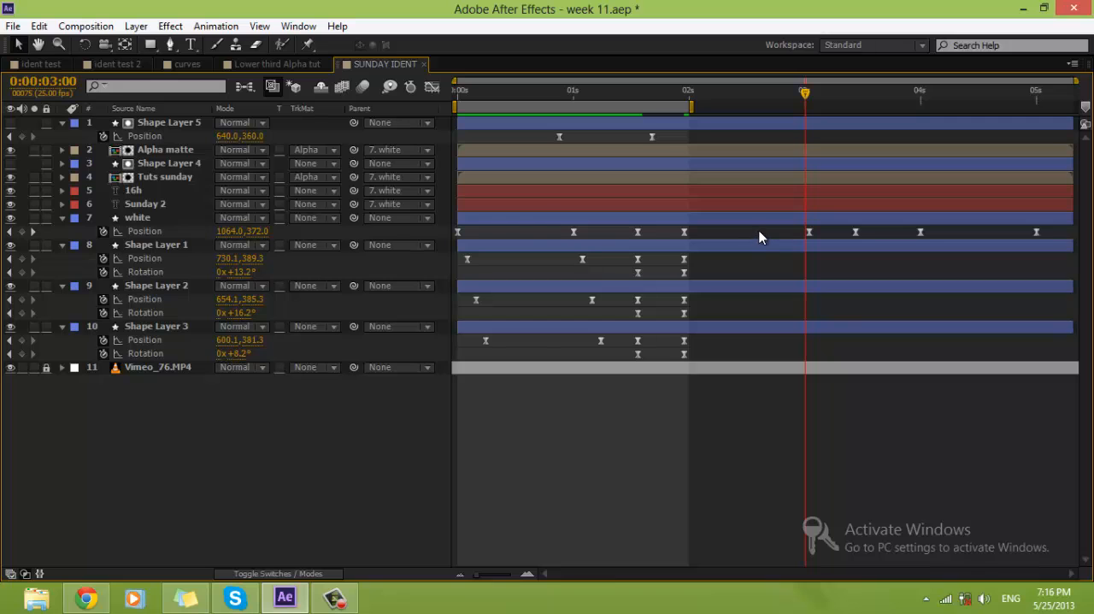
pyautogui.press('`')
pyautogui.press('space')
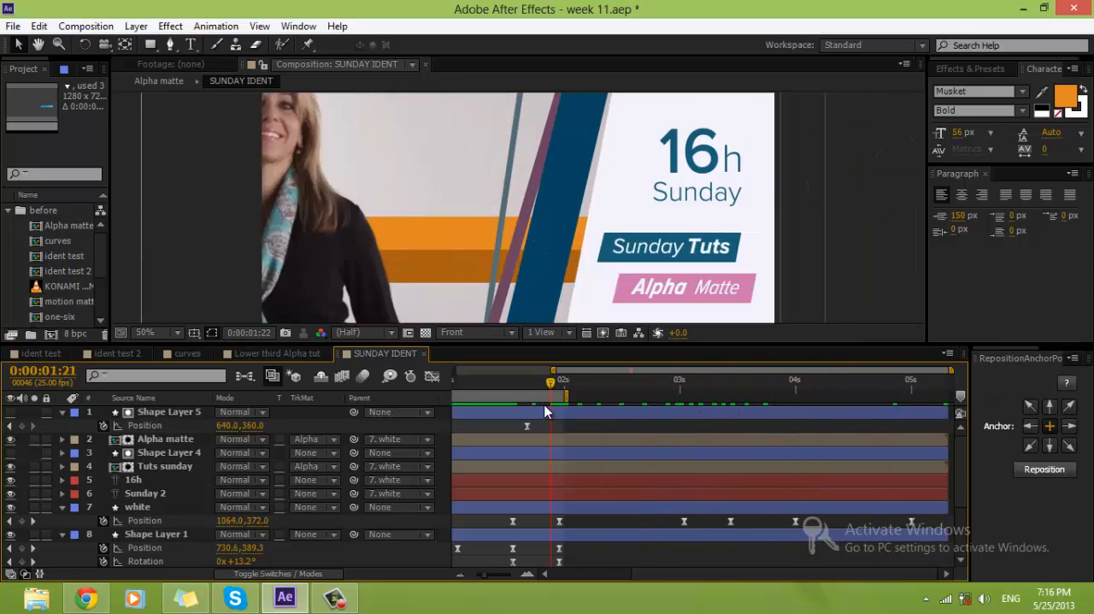
# Step: Delete the white layer's pasted exit Position keyframes and collapse the properties of all expanded layers
pyautogui.moveTo(955, 409); pyautogui.dragTo(714, 410)
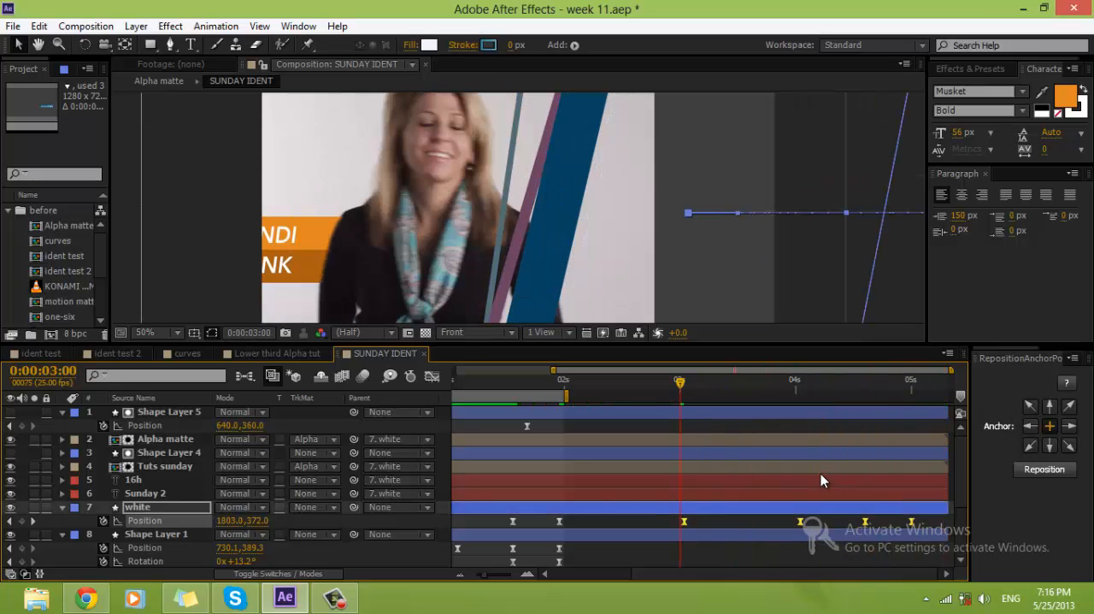
pyautogui.press('Delete')
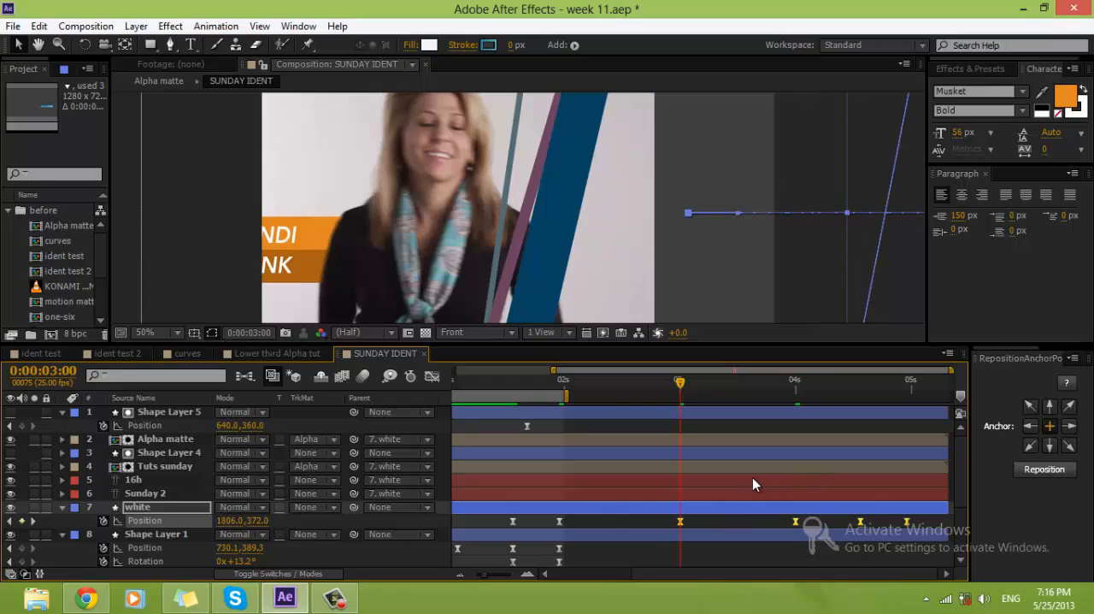
pyautogui.click(61, 412)
pyautogui.click(62, 494)
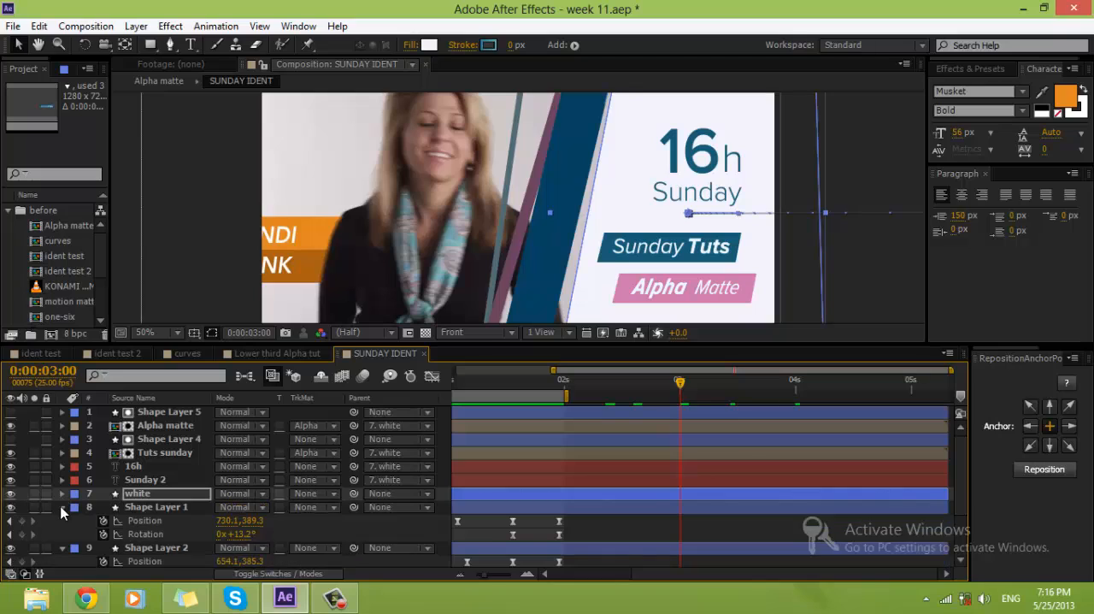
pyautogui.click(61, 507)
pyautogui.click(61, 520)
pyautogui.click(61, 534)
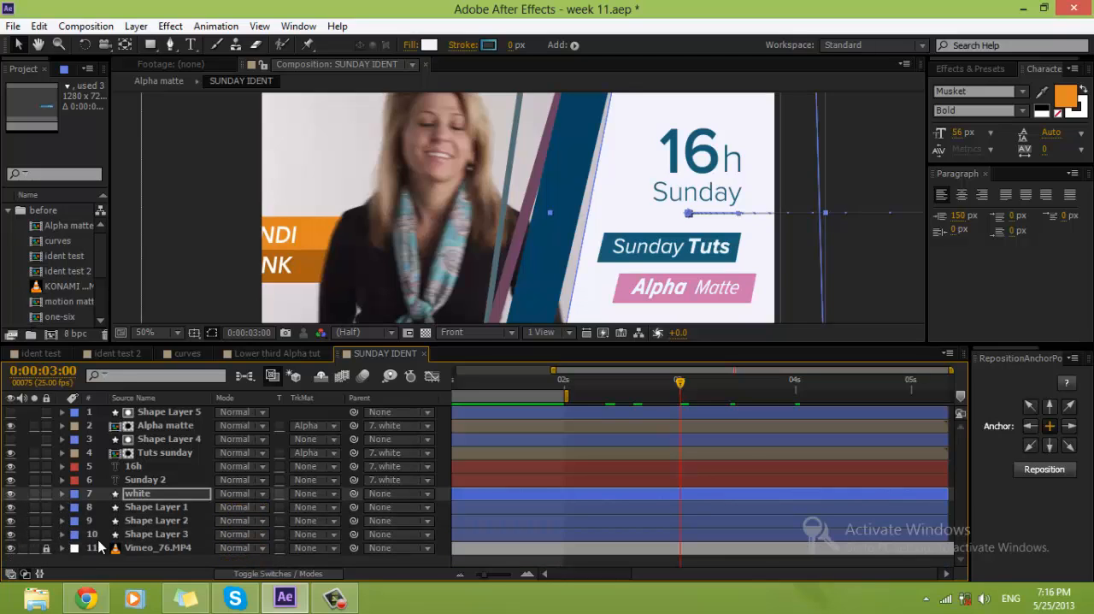
# Step: Solo the Tuts sunday layer and show the Position property of its matte, Shape Layer 4
pyautogui.click(168, 466)
pyautogui.click(167, 451)
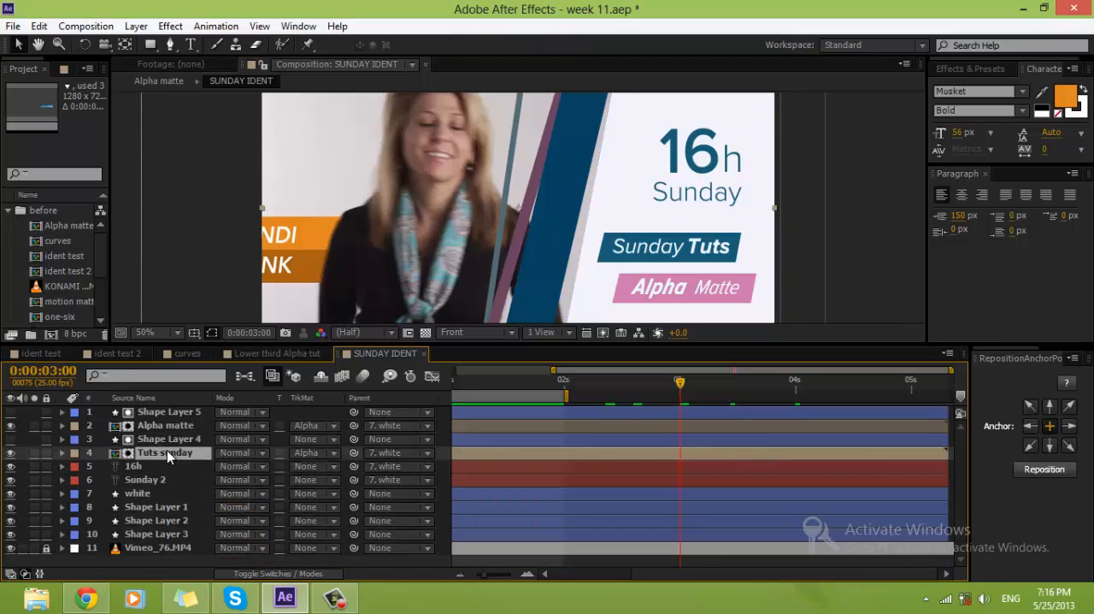
pyautogui.click(34, 453)
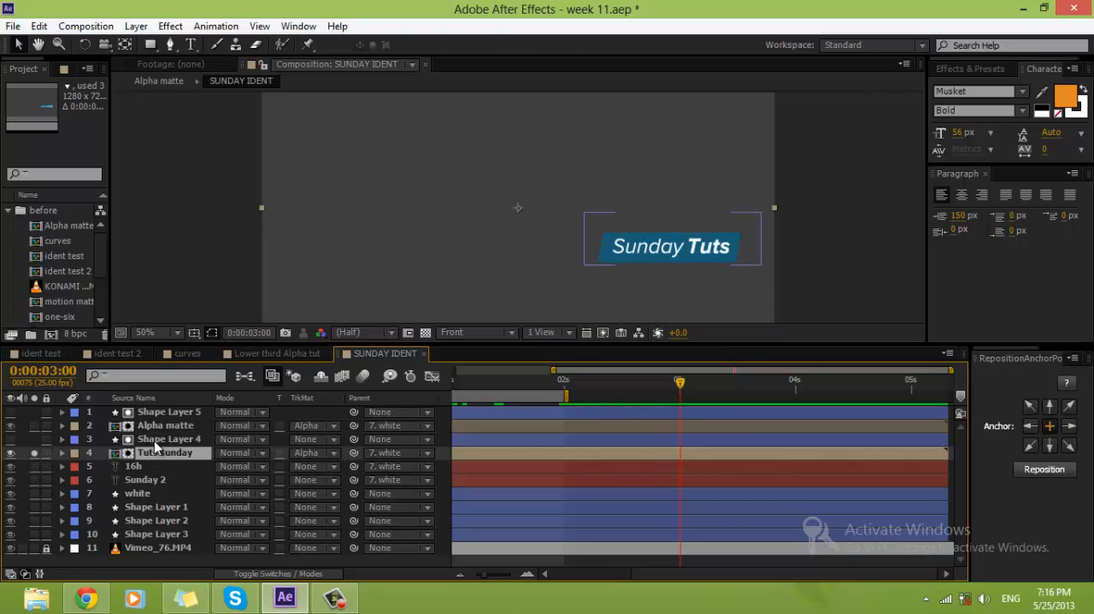
pyautogui.click(623, 247)
pyautogui.press('p')
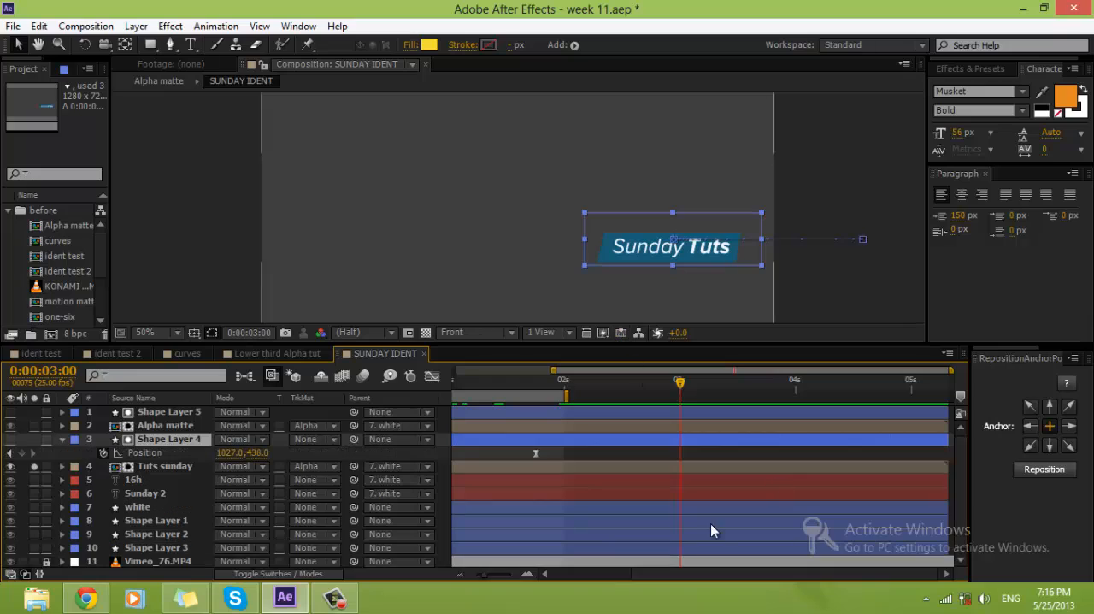
# Step: At 0:00:01:19, move Shape Layer 4 up to 1027, 420 with both its Position keyframes selected, shifting the whole motion path
pyautogui.click(456, 578)
pyautogui.moveTo(545, 376); pyautogui.dragTo(620, 385)
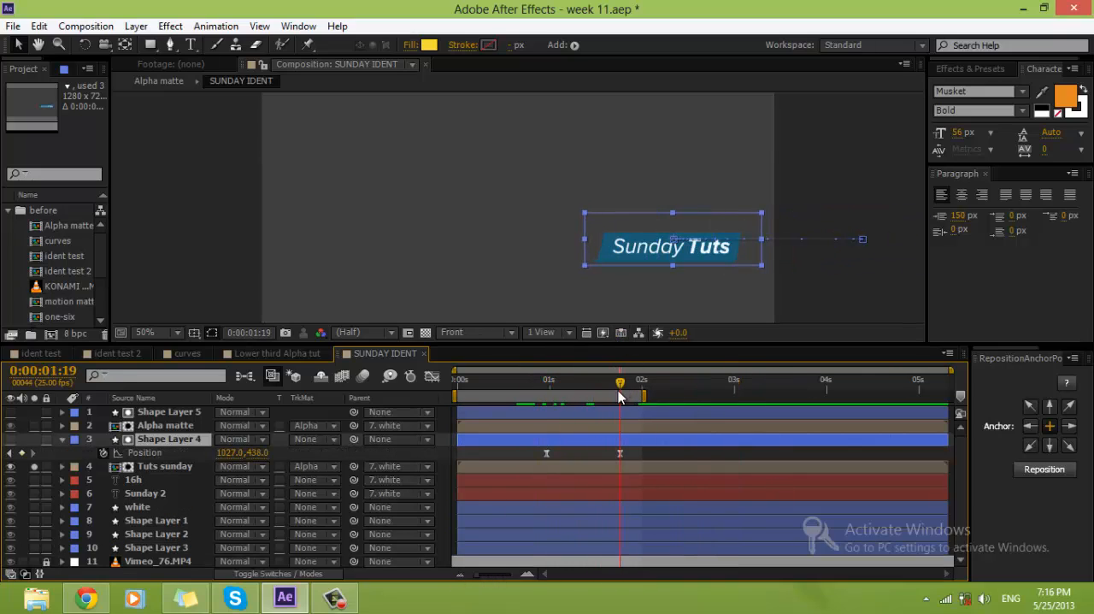
pyautogui.moveTo(641, 458); pyautogui.dragTo(498, 457)
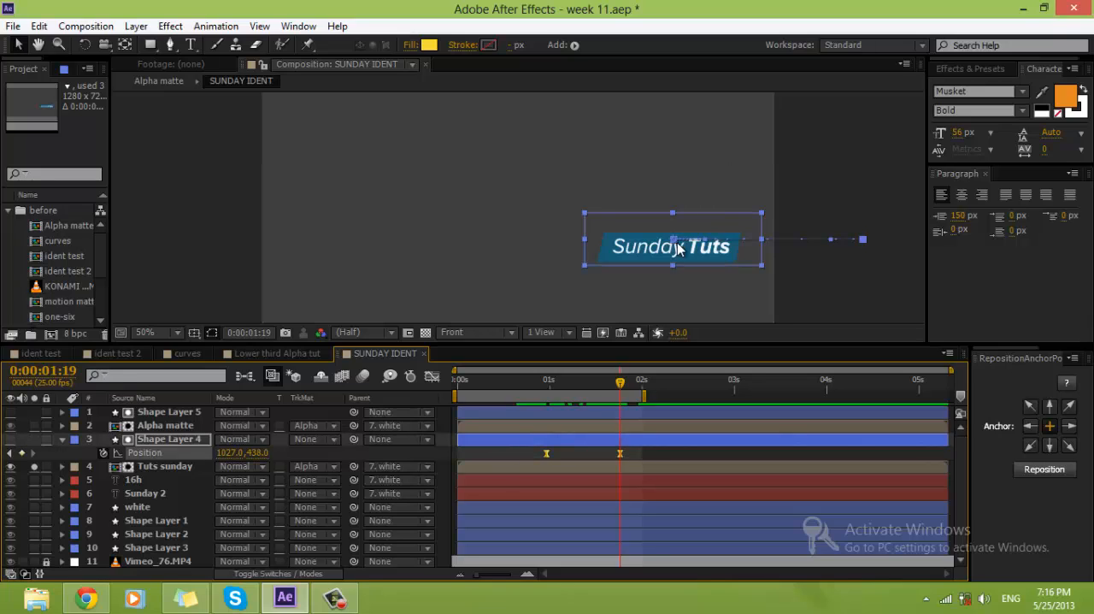
pyautogui.moveTo(684, 255); pyautogui.dragTo(684, 248)
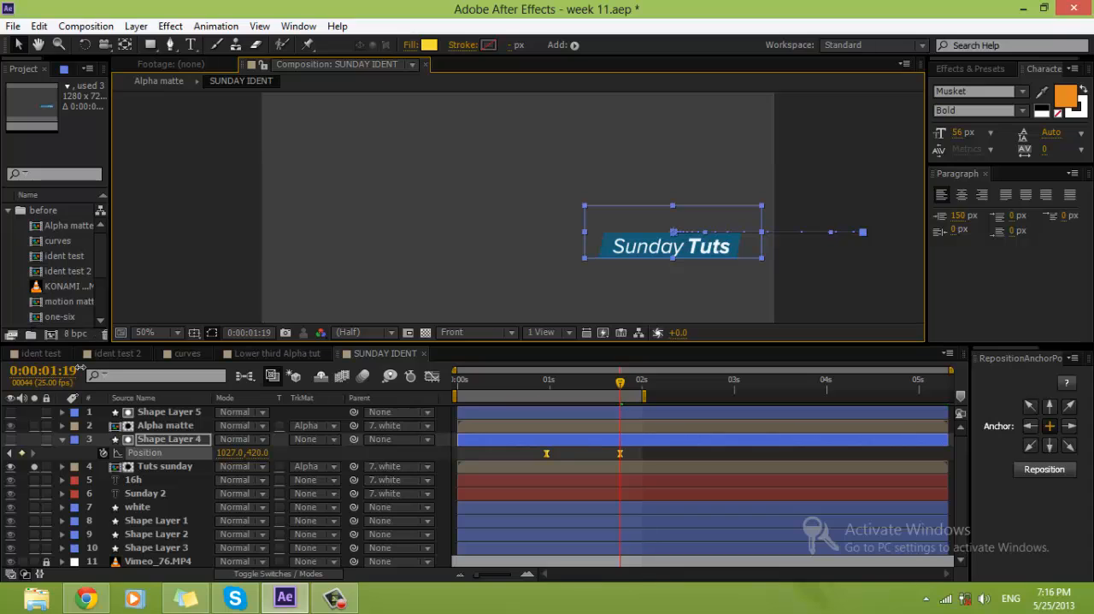
# Step: Duplicate the Tuts sunday layer together with its matte, Shape Layer 4
pyautogui.click(157, 467)
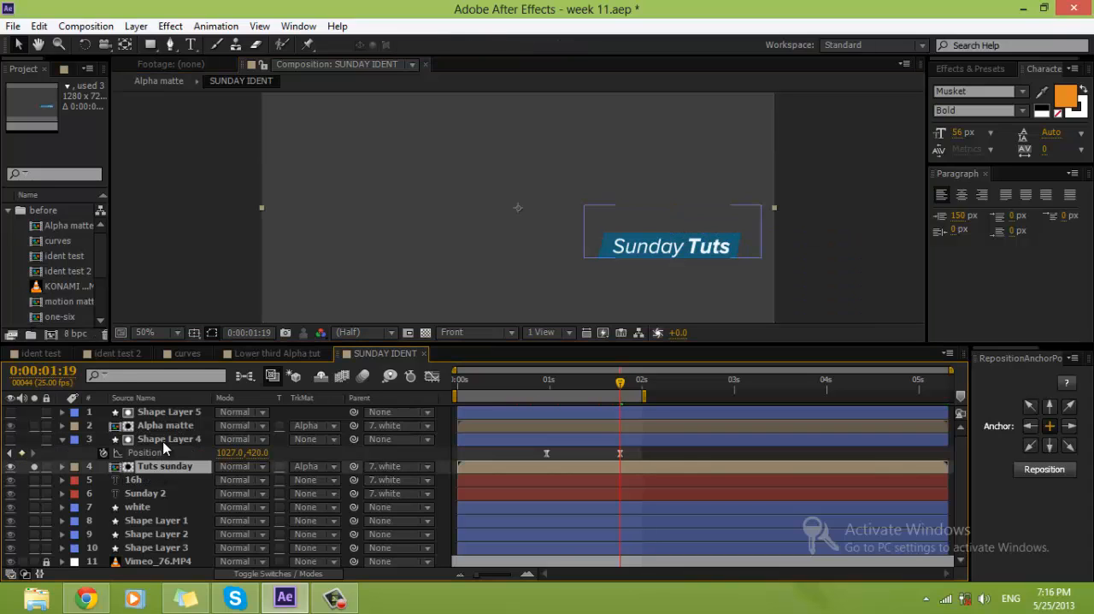
pyautogui.keyDown('ctrl'); pyautogui.click(162, 440); pyautogui.keyUp('ctrl')
pyautogui.hotkey('ctrl', 'd')
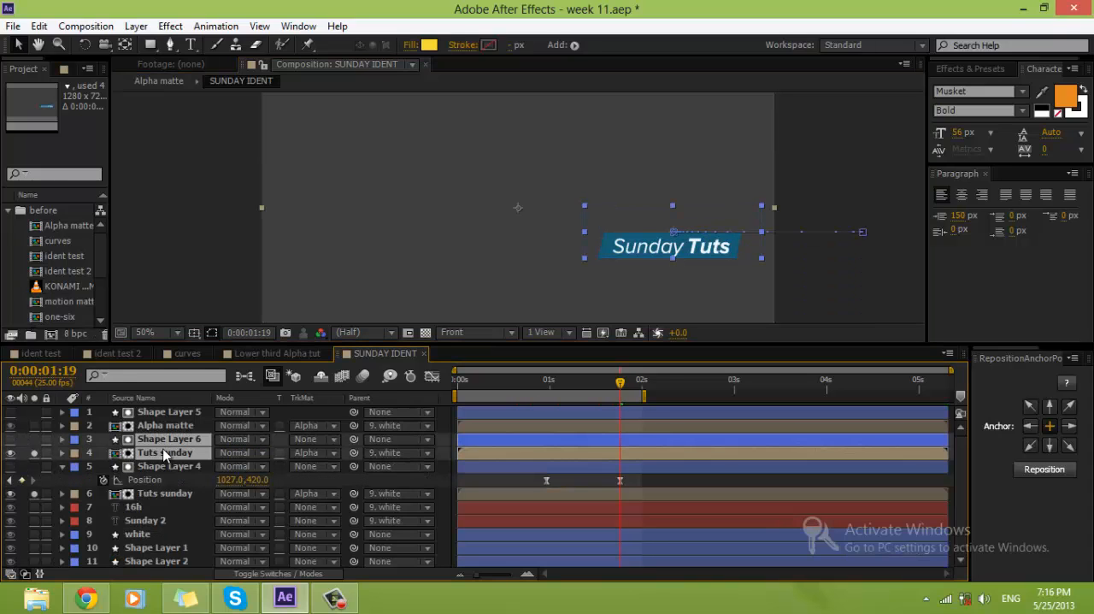
# Step: Move the duplicated matte, Shape Layer 6, down to 1027, 546 with both its Position keyframes selected
pyautogui.click(680, 463)
pyautogui.click(678, 438)
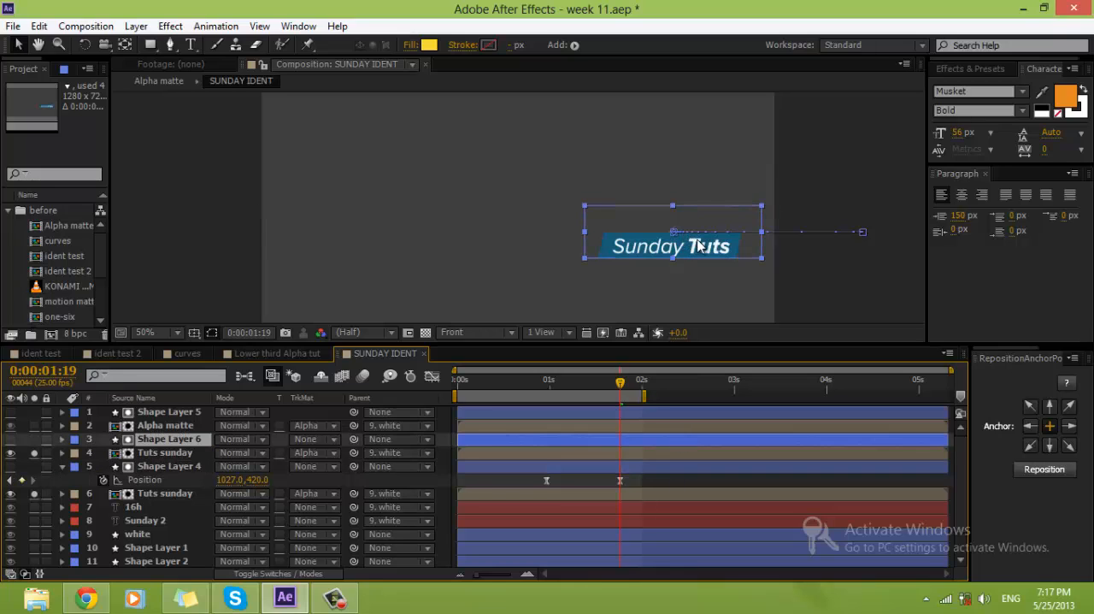
pyautogui.press('p')
pyautogui.moveTo(644, 449); pyautogui.dragTo(476, 464)
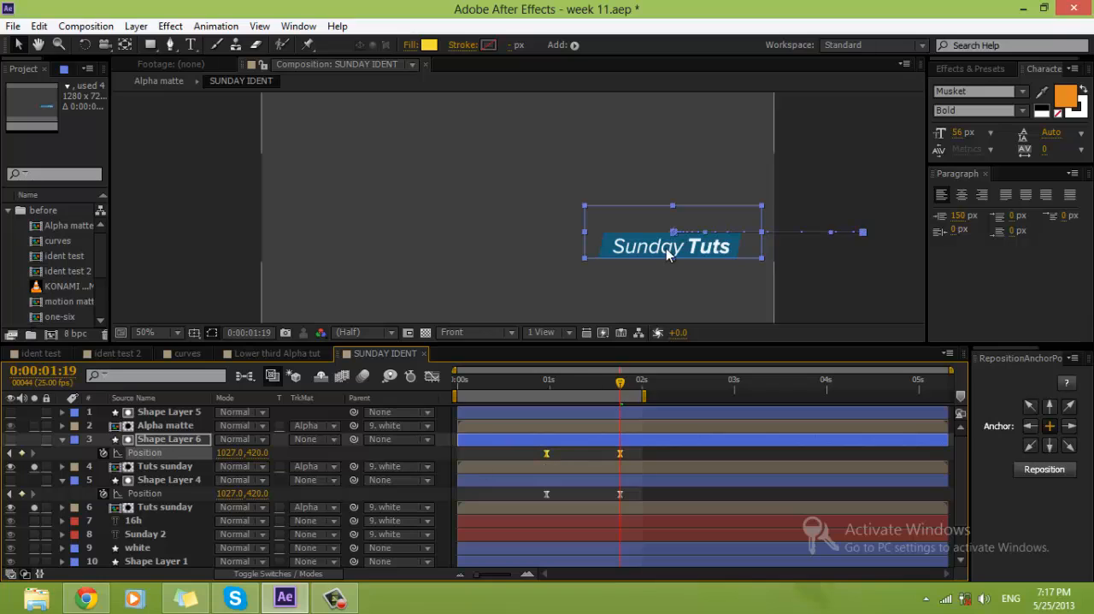
pyautogui.moveTo(671, 246); pyautogui.dragTo(669, 299)
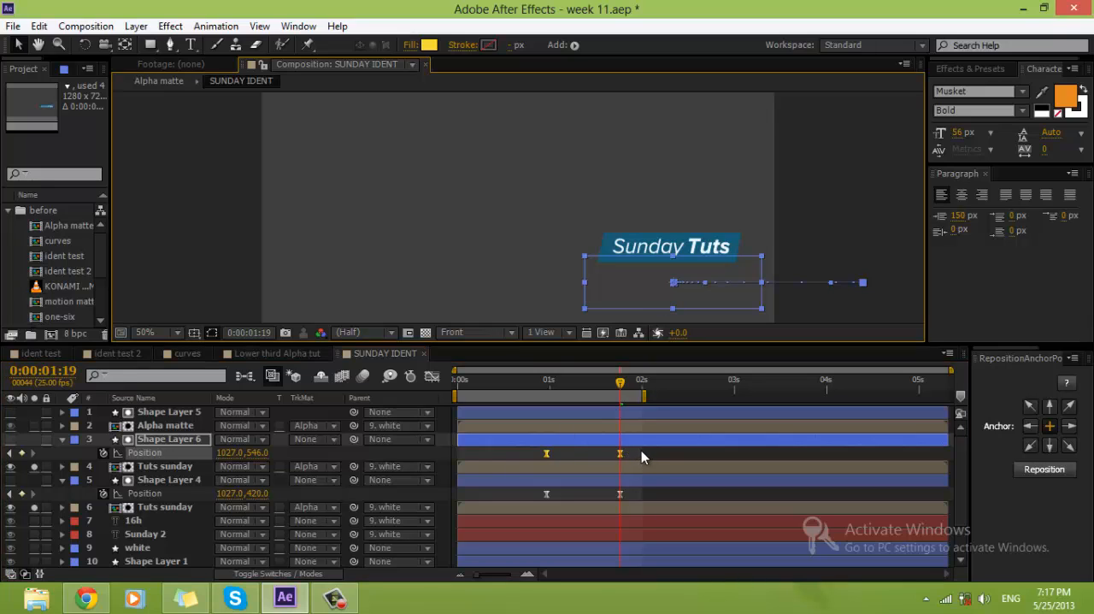
# Step: Delay Shape Layer 6's two Position keyframes so the last falls at 0:00:02:00, scrub the reveal, and unsolo both Tuts sunday layers
pyautogui.moveTo(641, 451); pyautogui.dragTo(569, 455)
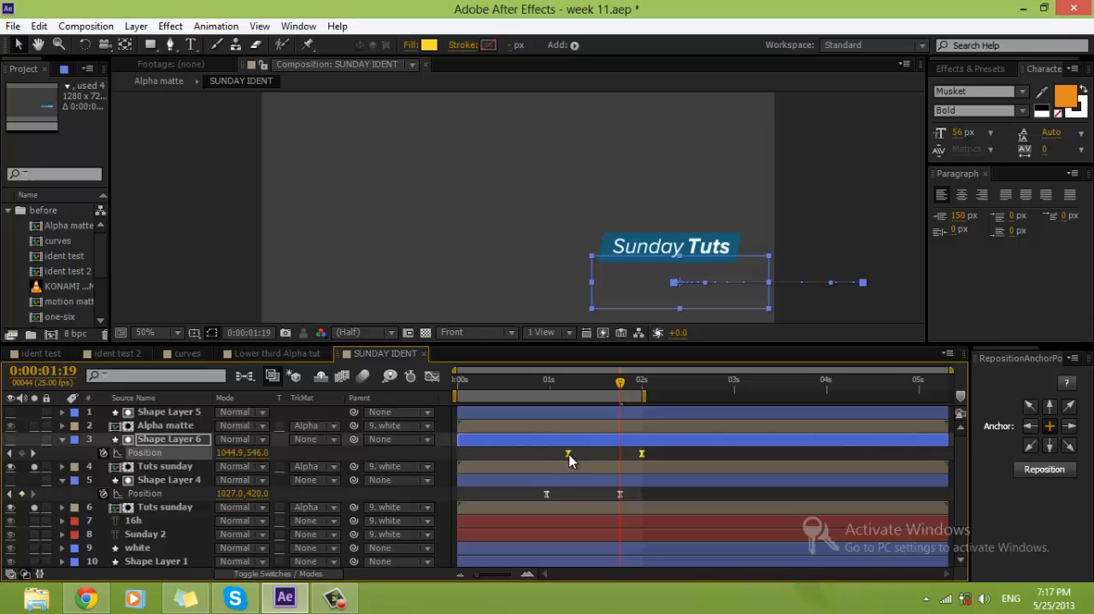
pyautogui.click(525, 460)
pyautogui.moveTo(456, 385); pyautogui.dragTo(632, 387)
pyautogui.click(34, 467)
pyautogui.click(34, 508)
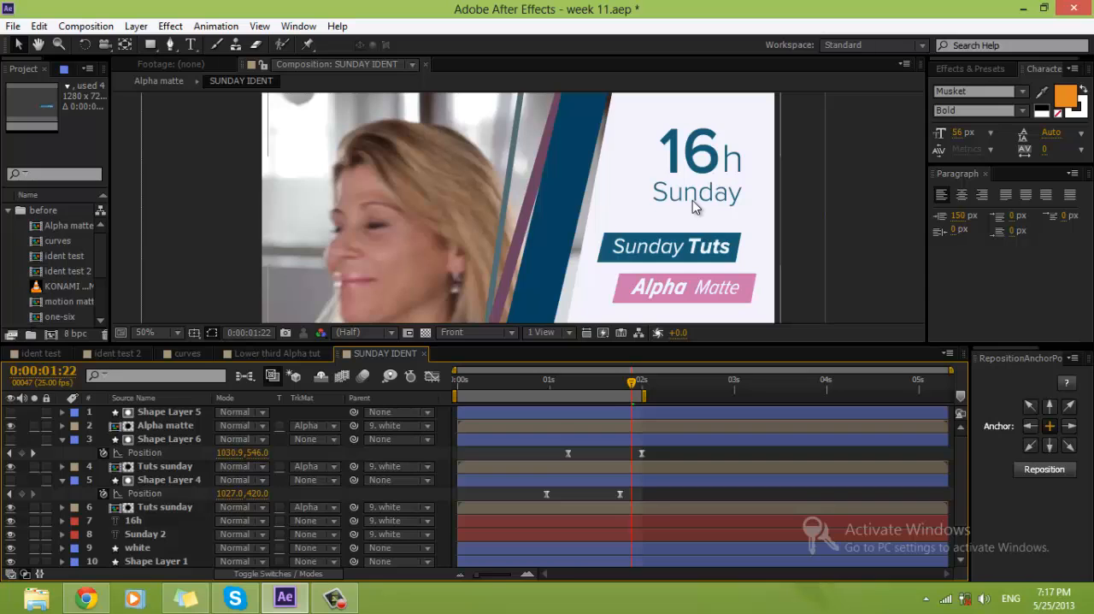
# Step: Maximize the composition view at 100% magnification, preview the ident animation and save the project
pyautogui.press('`')
pyautogui.press('.')
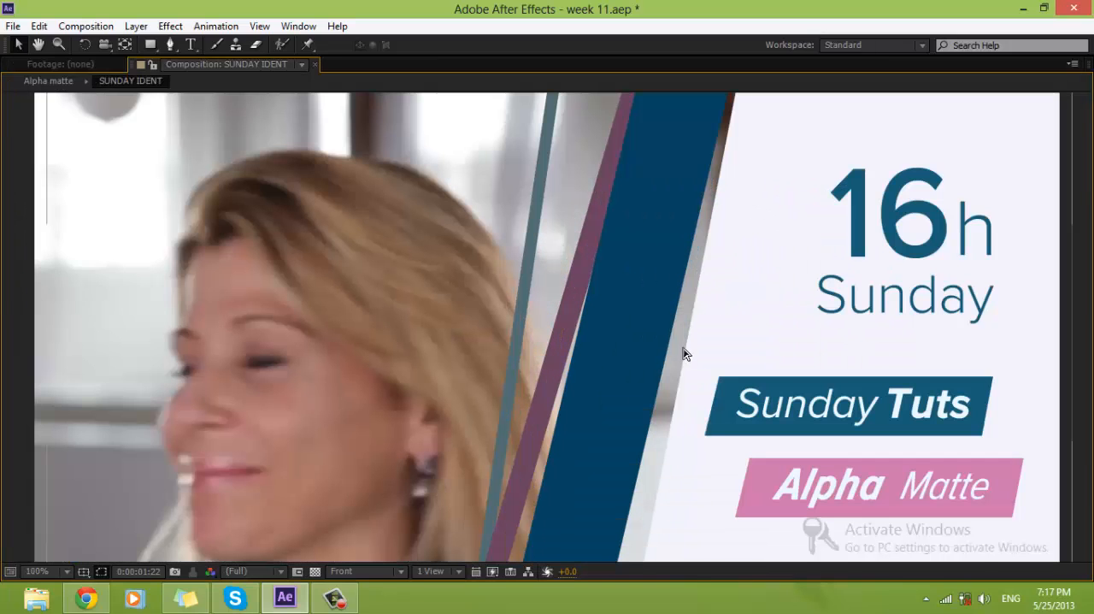
pyautogui.press('KP_0')
pyautogui.hotkey('ctrl', 's')
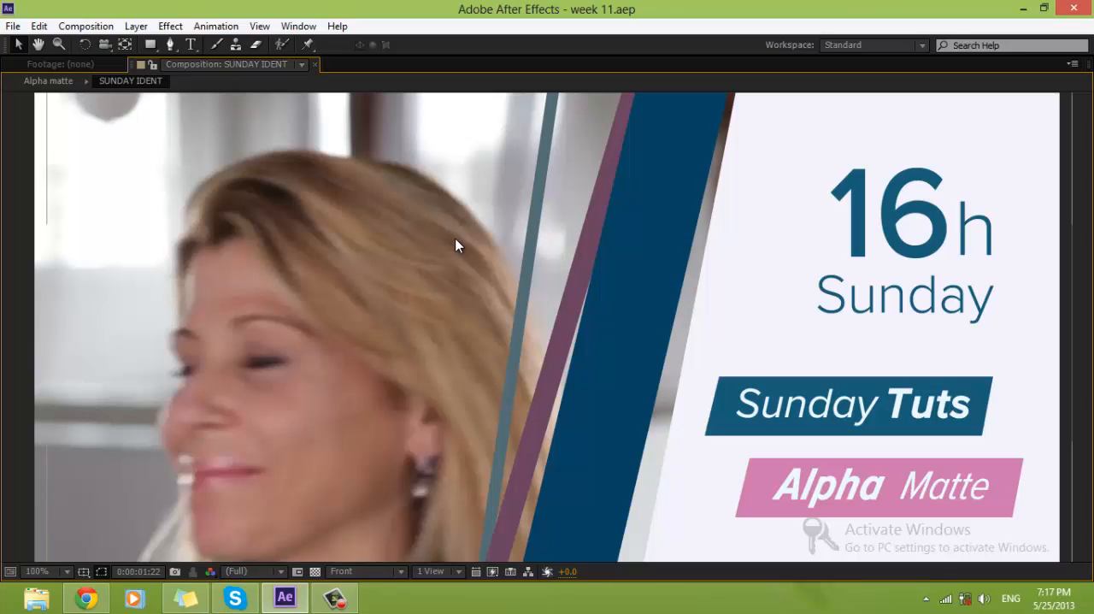